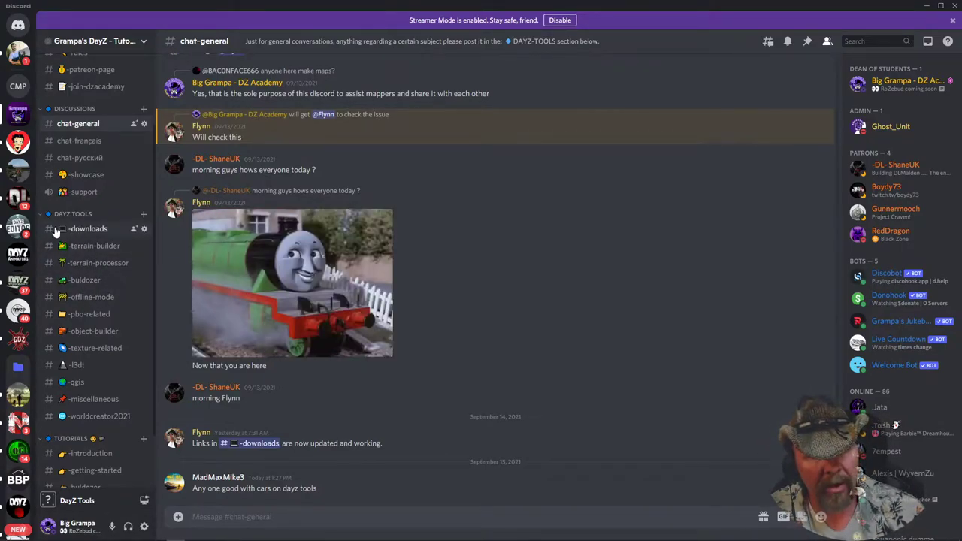
# Open the server's downloads channel and look through its Terrain Builder and tool links and the channel list.
pyautogui.click(69, 230)
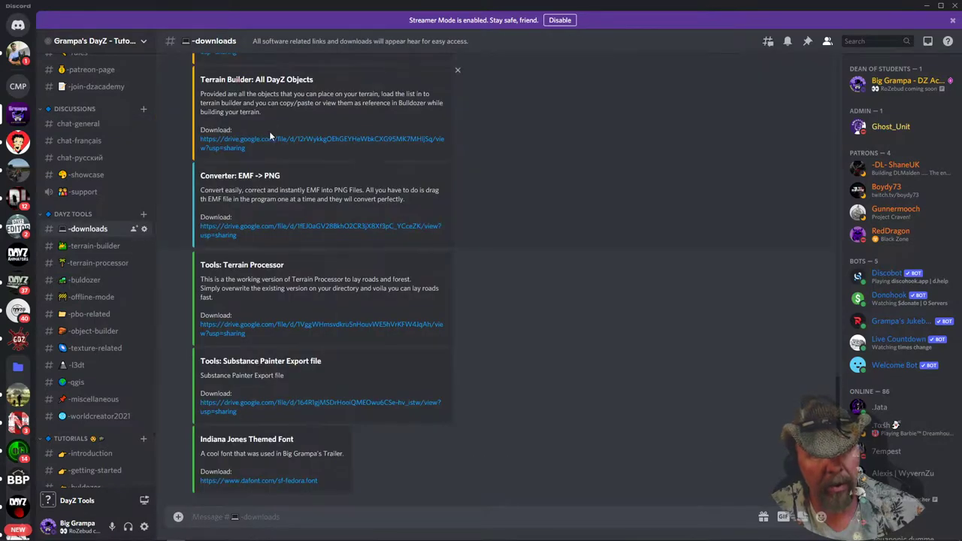
pyautogui.scroll(5, 270, 340)
pyautogui.scroll(4, 271, 340)
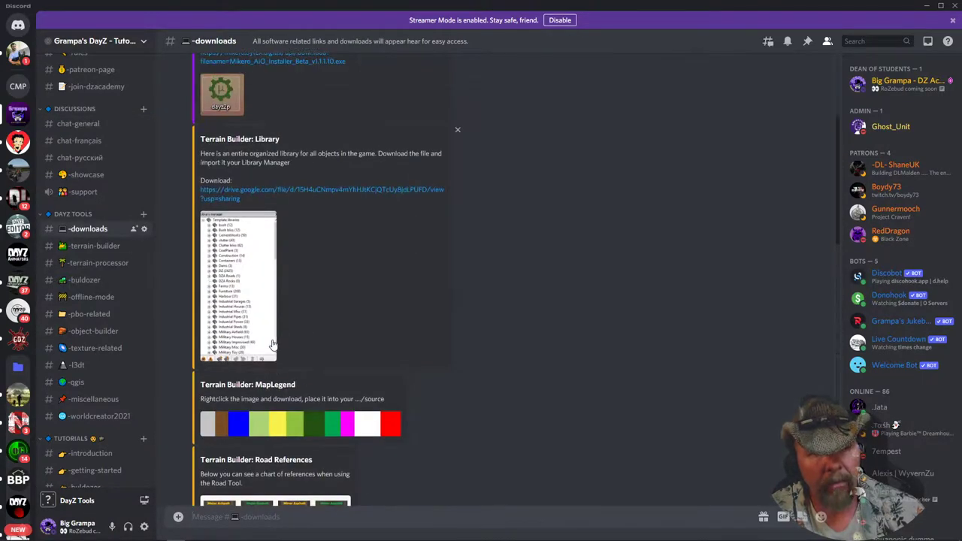
pyautogui.scroll(-12, 271, 341)
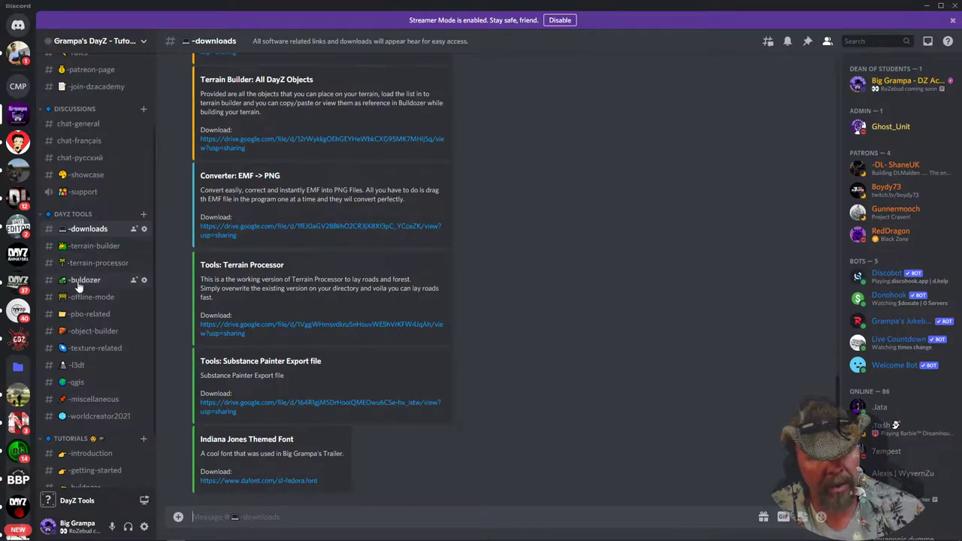
pyautogui.scroll(-2, 81, 376)
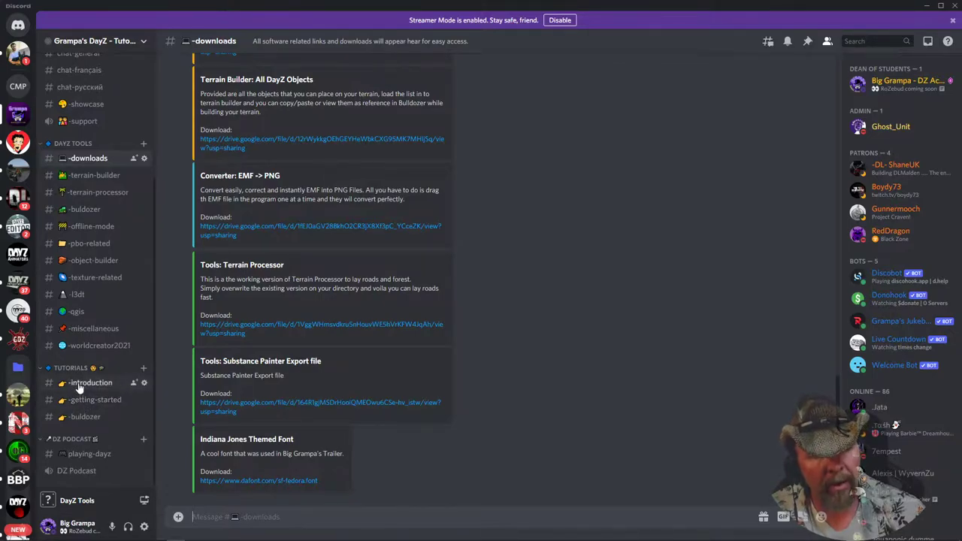
pyautogui.scroll(5, 83, 380)
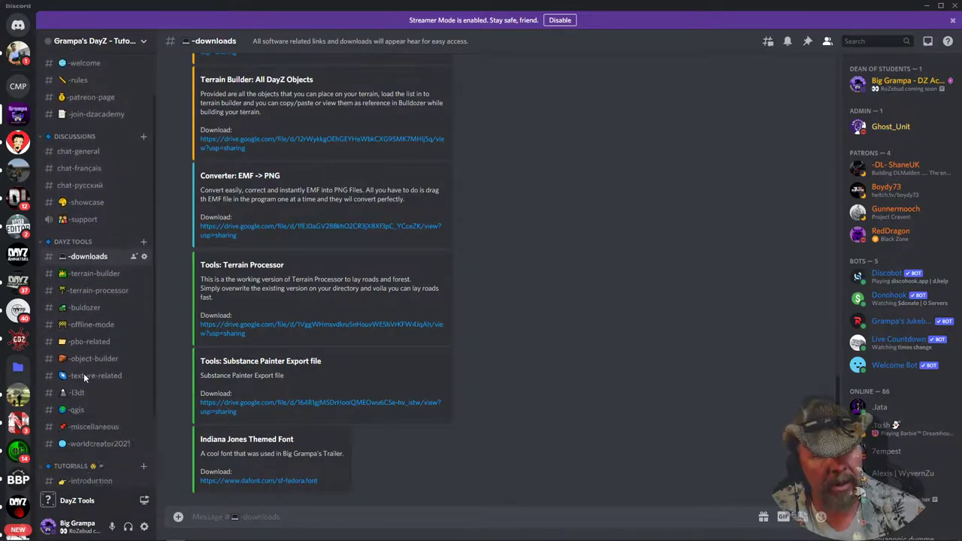
pyautogui.scroll(-5, 86, 384)
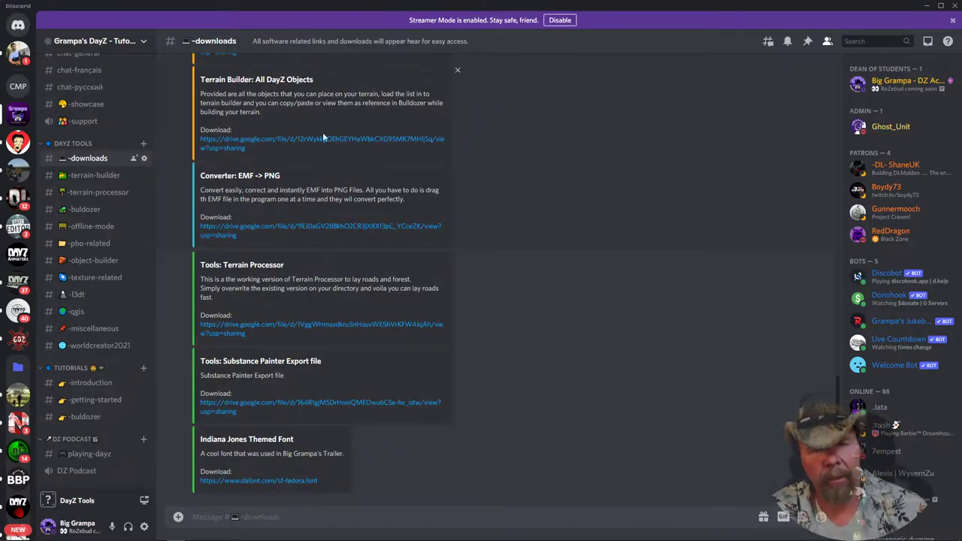
# Minimize Discord, show the desktop icons and launch DayZ Tools.
pyautogui.click(926, 6)
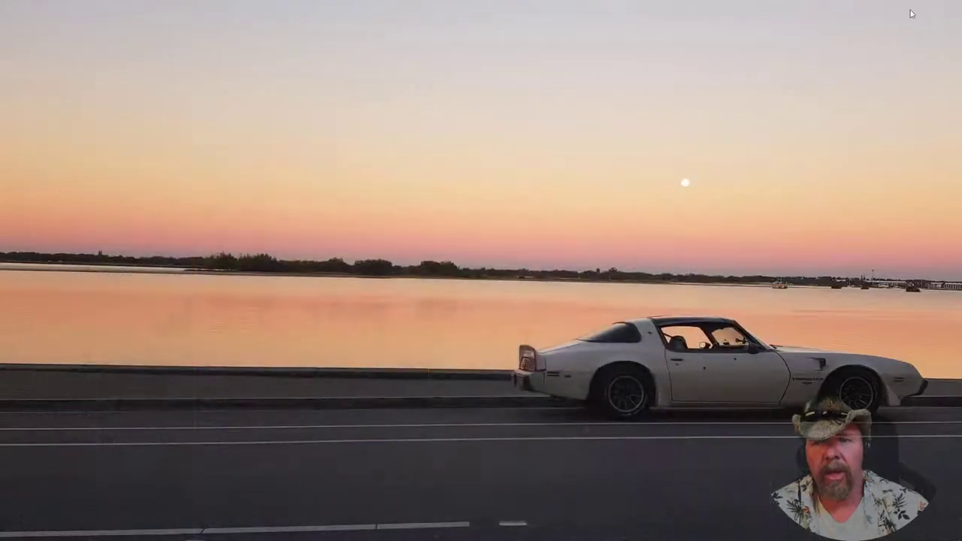
pyautogui.doubleClick(495, 179)
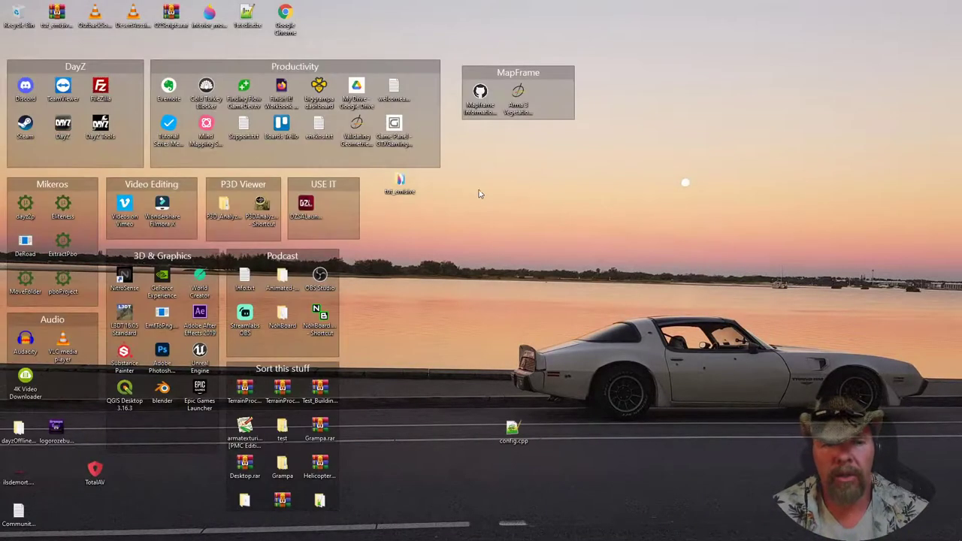
pyautogui.doubleClick(100, 128)
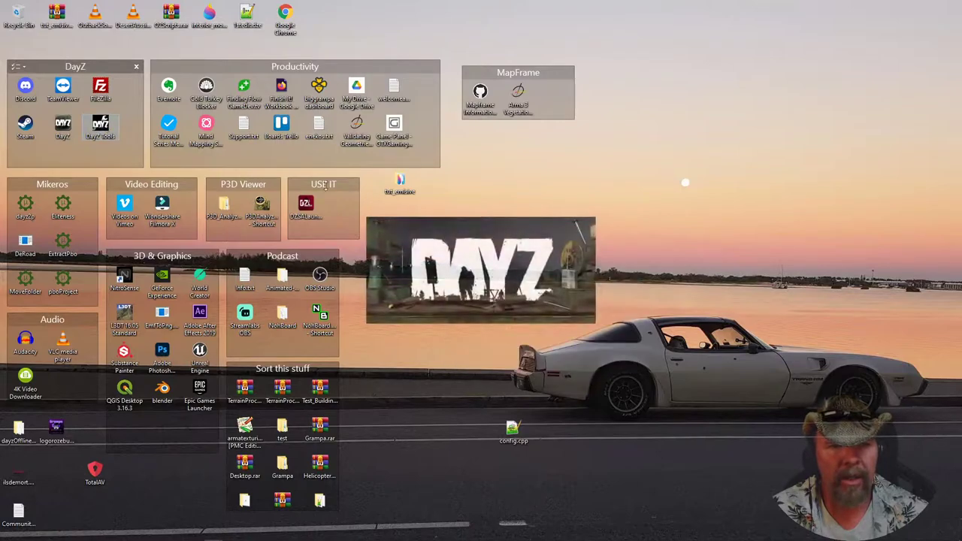
pyautogui.doubleClick(733, 148)
pyautogui.doubleClick(733, 149)
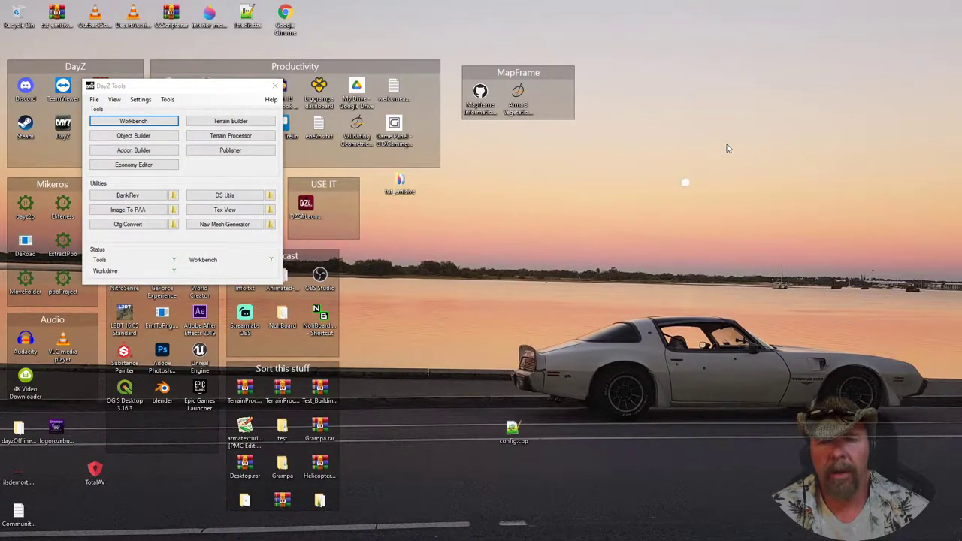
pyautogui.doubleClick(728, 149)
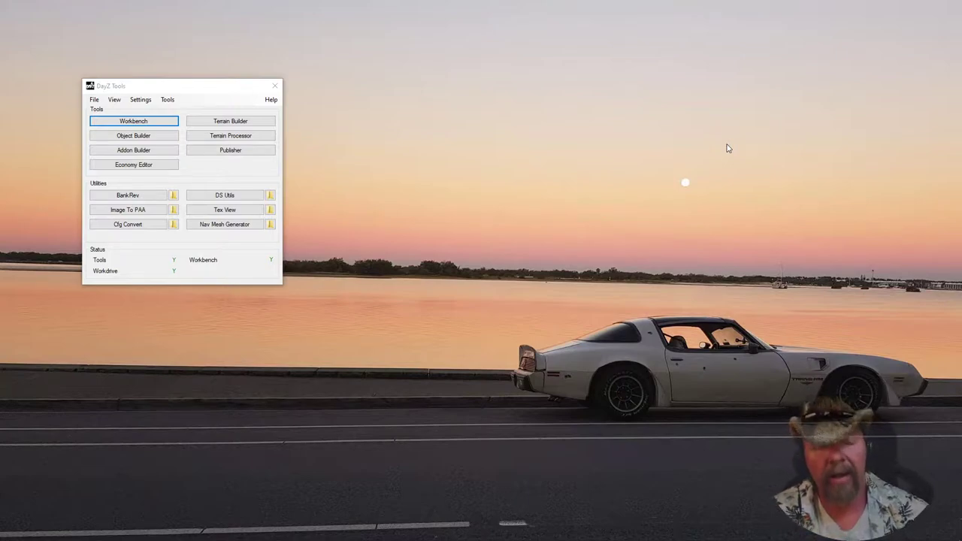
pyautogui.moveTo(212, 88); pyautogui.dragTo(704, 68)
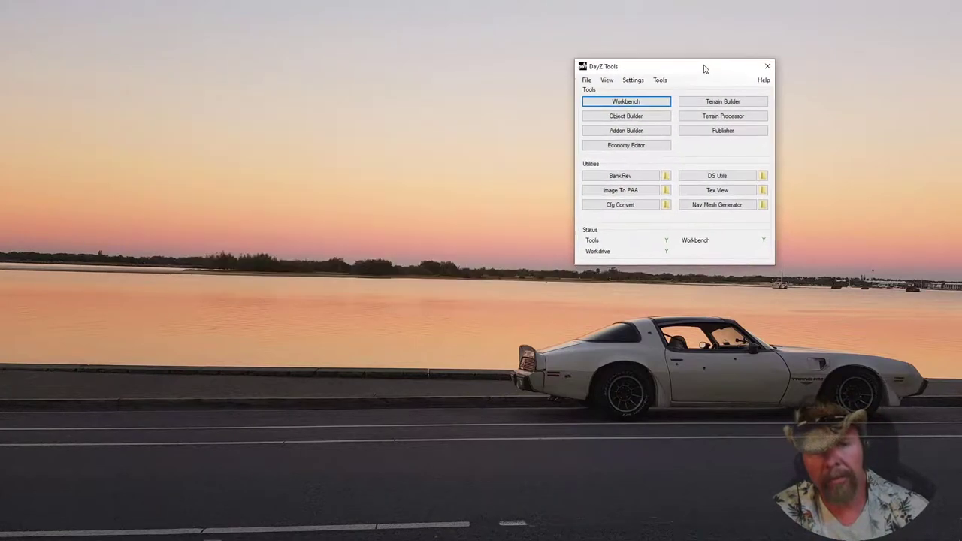
# Open Steam from the desktop, view the DayZ Tools entry in the library's tools list and close Steam.
pyautogui.doubleClick(435, 409)
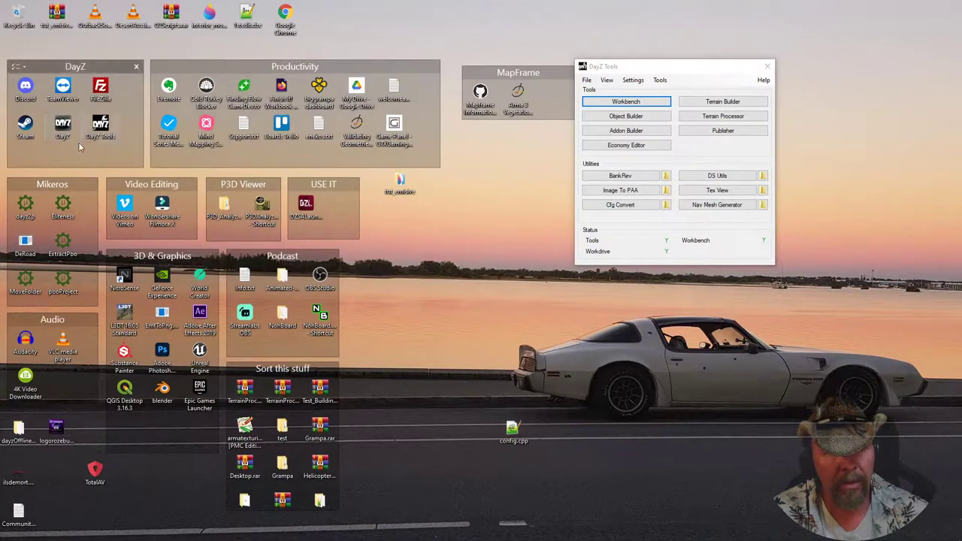
pyautogui.doubleClick(30, 132)
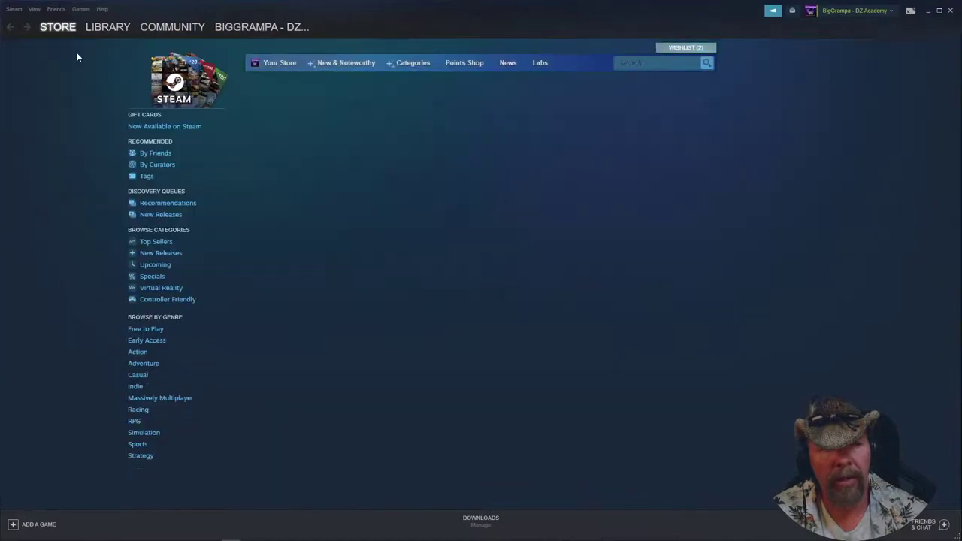
pyautogui.moveTo(169, 28)
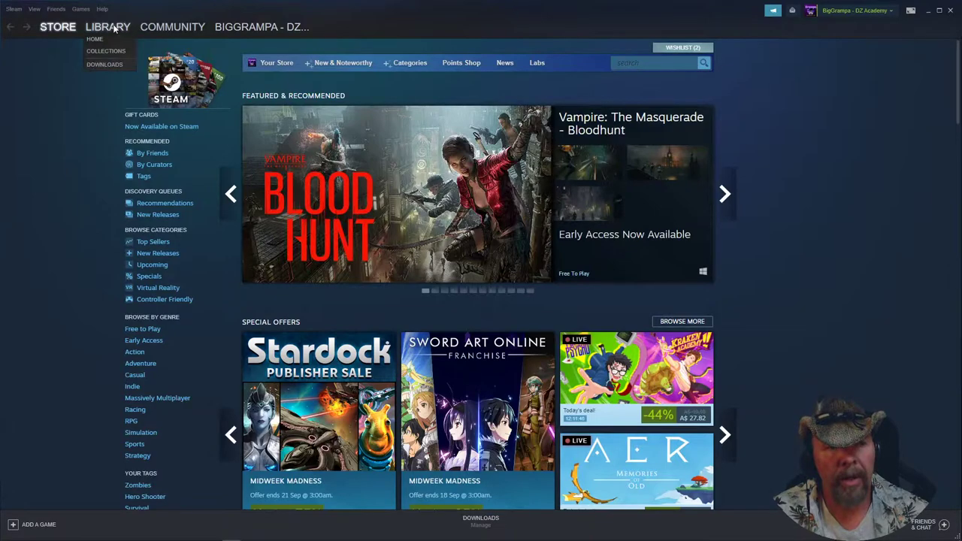
pyautogui.click(105, 27)
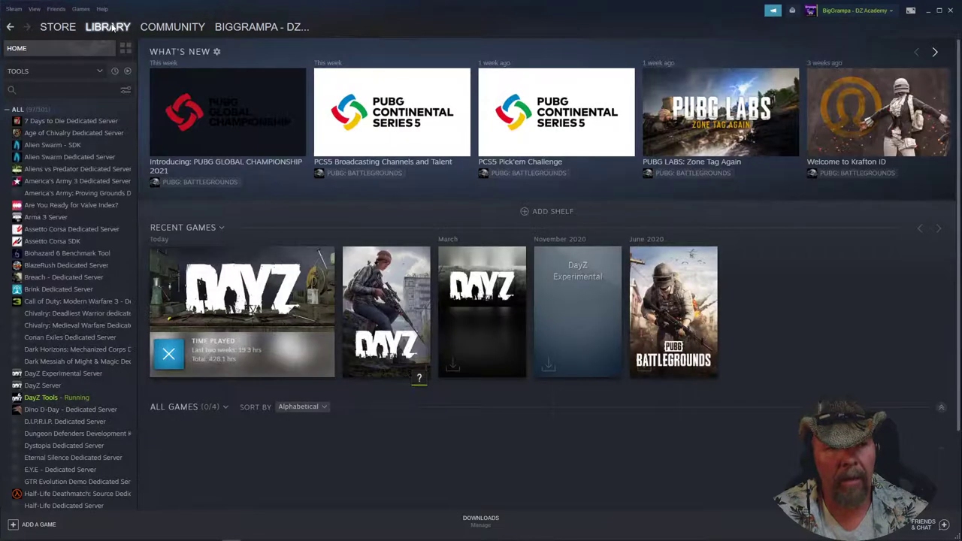
pyautogui.scroll(-5, 62, 199)
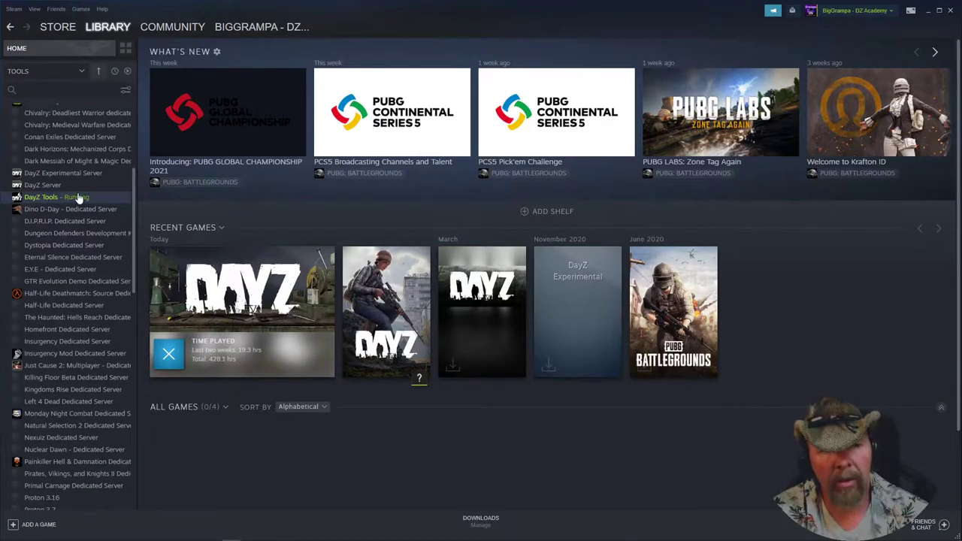
pyautogui.click(951, 12)
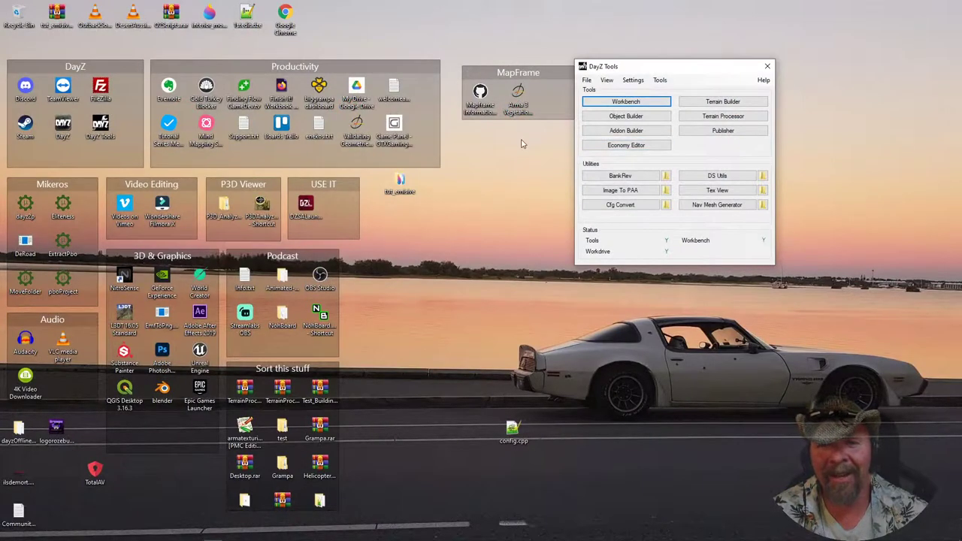
pyautogui.moveTo(648, 66); pyautogui.dragTo(681, 116)
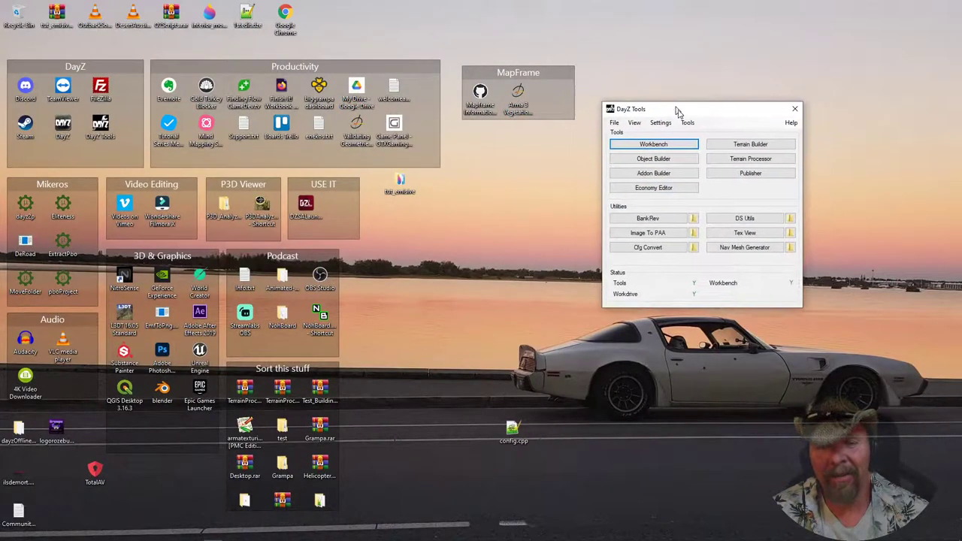
pyautogui.doubleClick(540, 161)
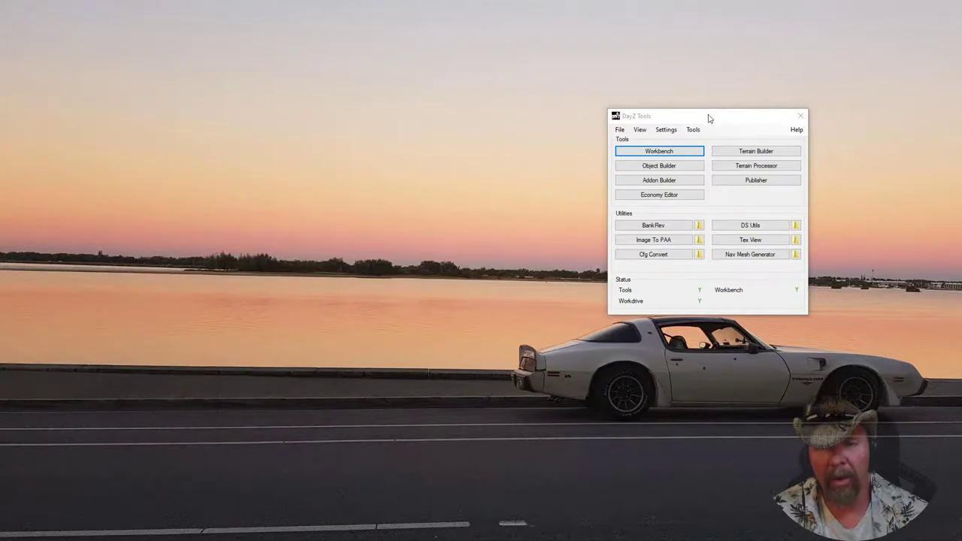
pyautogui.moveTo(709, 118); pyautogui.dragTo(216, 71)
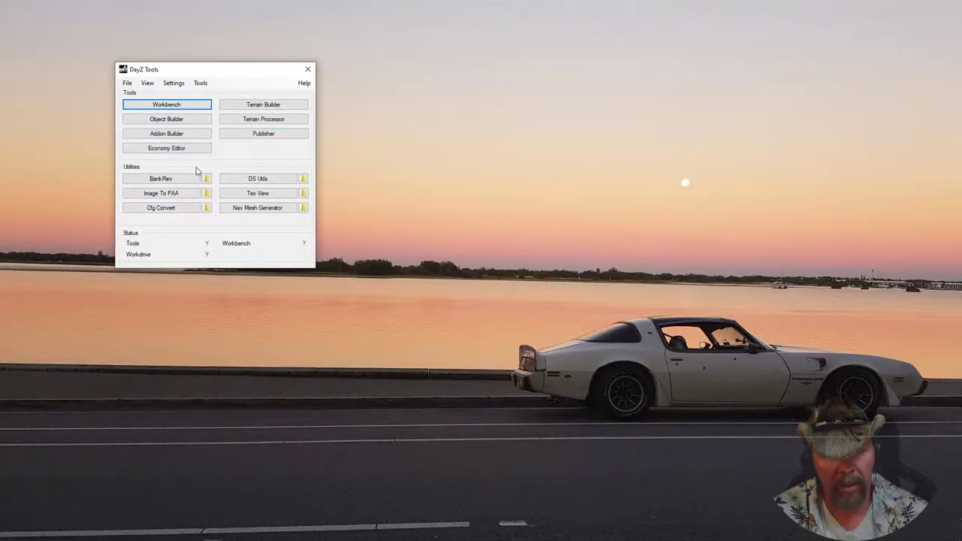
pyautogui.doubleClick(588, 186)
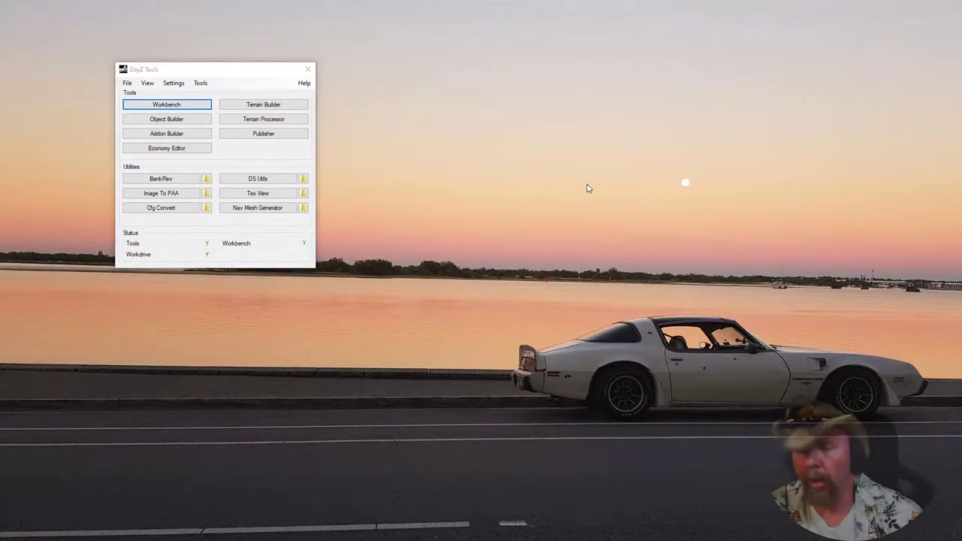
pyautogui.moveTo(203, 69); pyautogui.dragTo(516, 131)
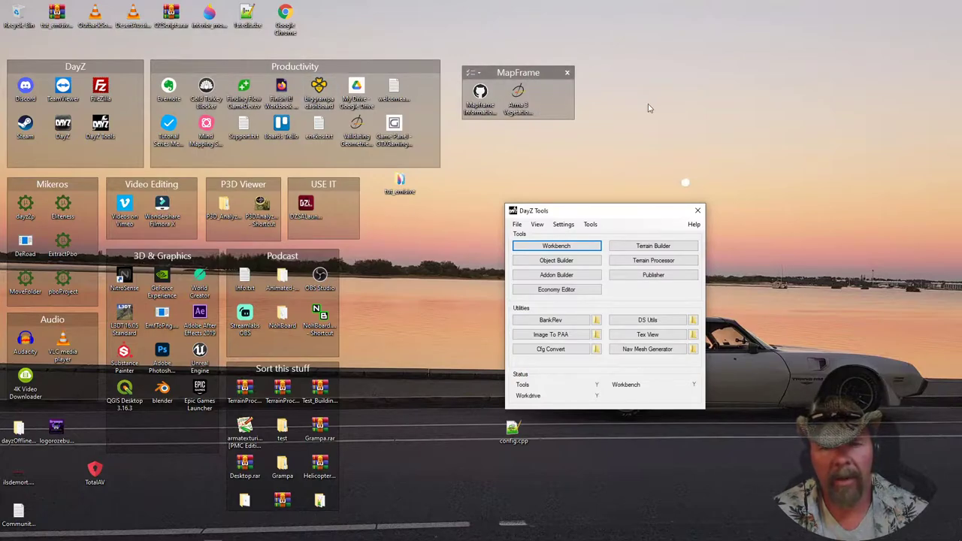
pyautogui.rightClick(547, 81)
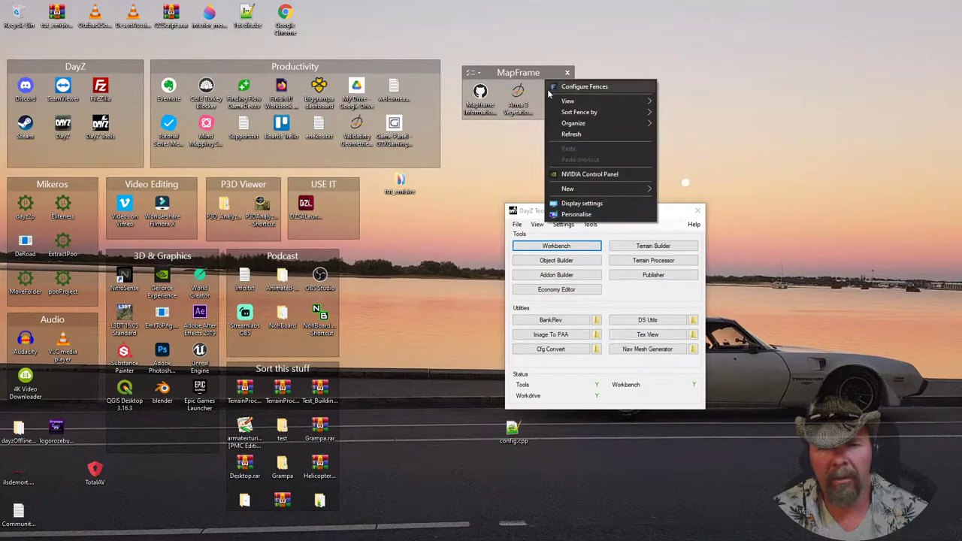
pyautogui.click(600, 60)
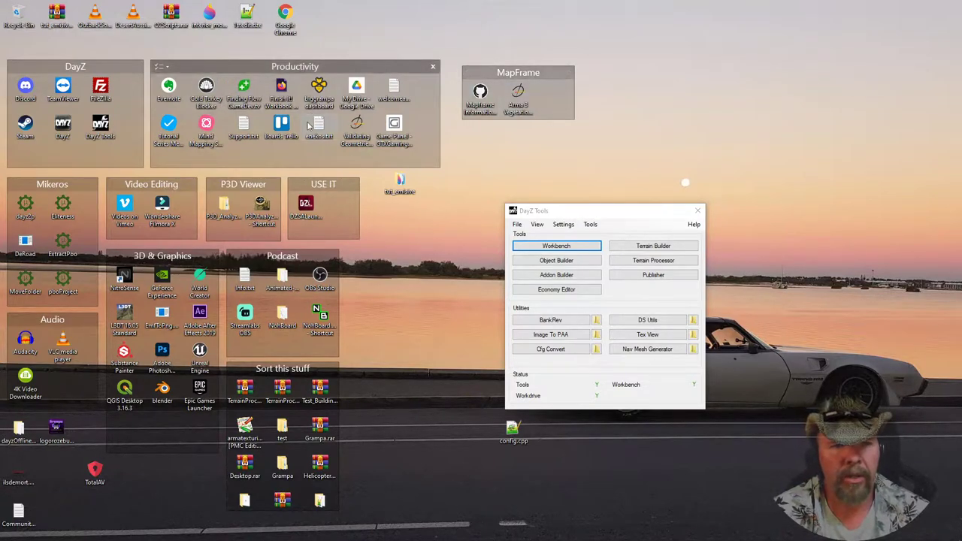
pyautogui.doubleClick(653, 135)
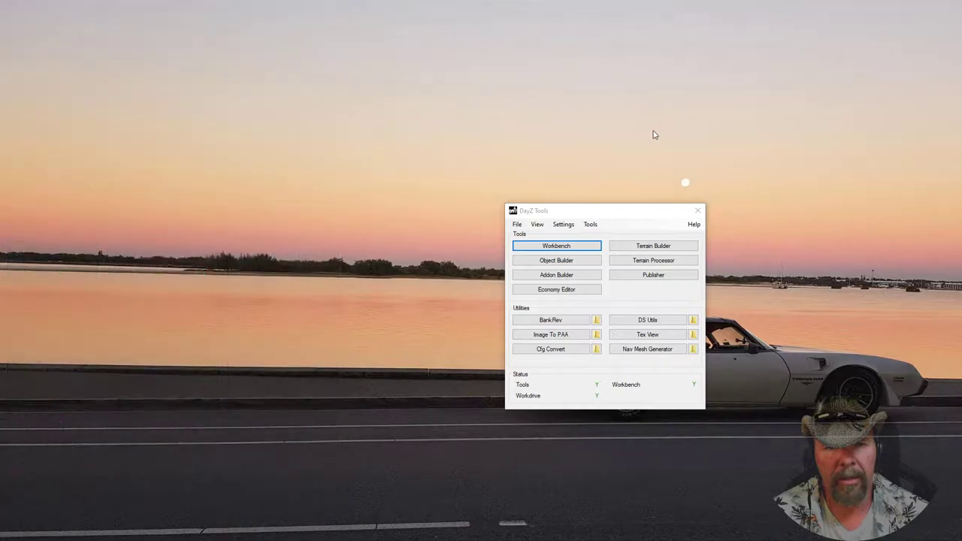
pyautogui.doubleClick(653, 135)
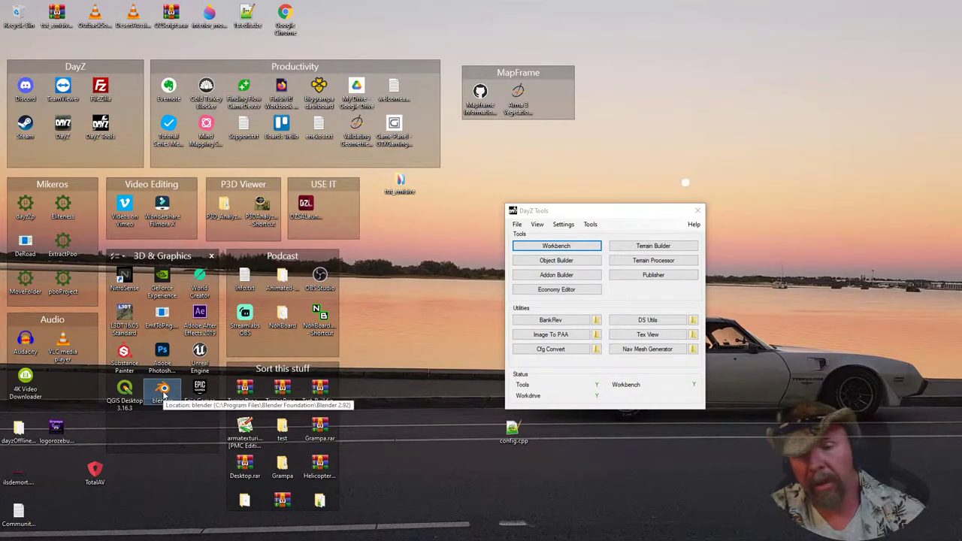
pyautogui.rightClick(411, 295)
pyautogui.click(460, 237)
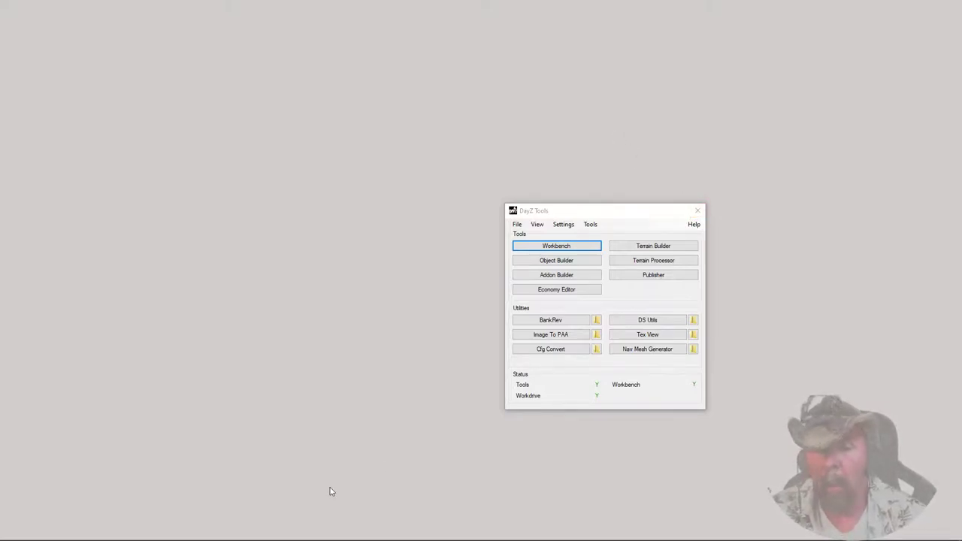
# Switch back to Discord to view the tool links in the downloads channel, and minimize it again.
pyautogui.click(176, 534)
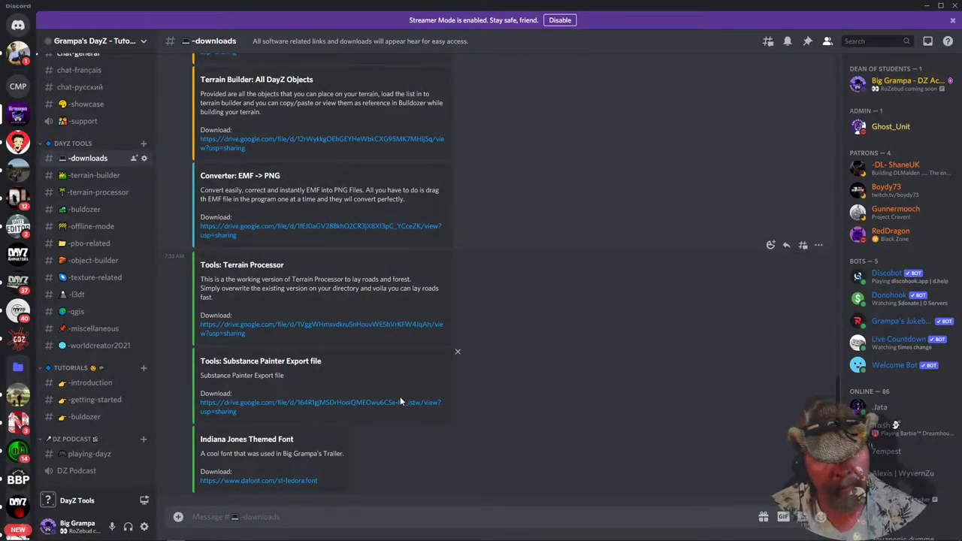
pyautogui.moveTo(10, 537)
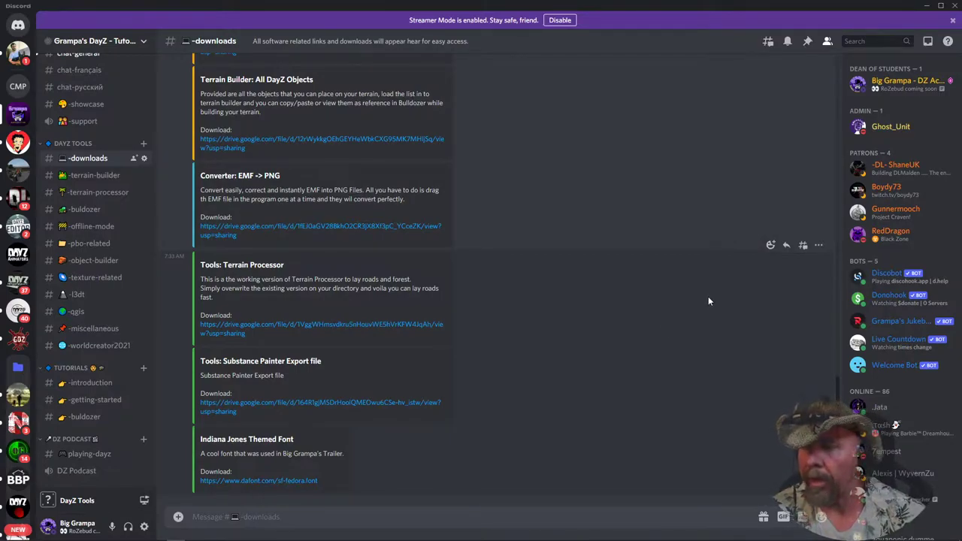
pyautogui.click(926, 5)
# Refresh the desktop and launch Terrain Builder from DayZ Tools.
pyautogui.rightClick(639, 119)
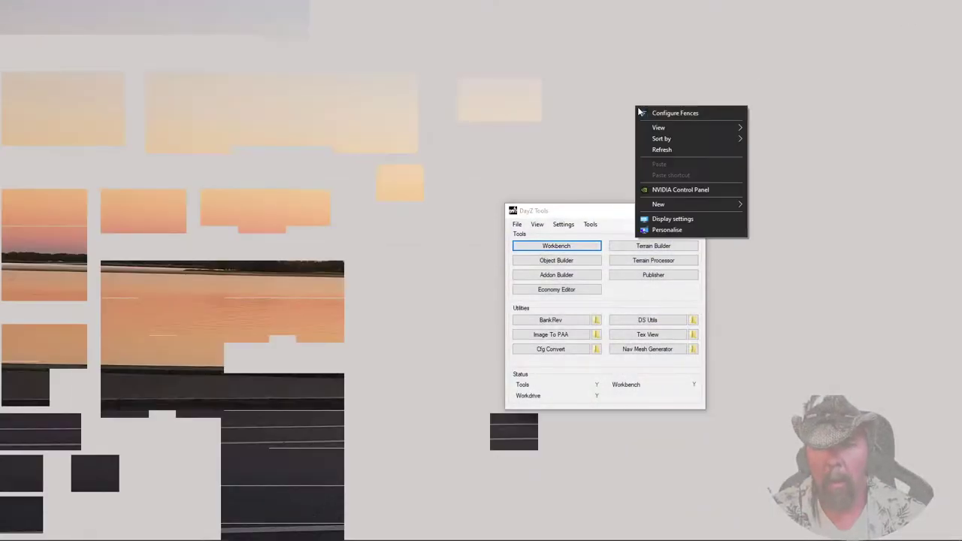
pyautogui.click(666, 152)
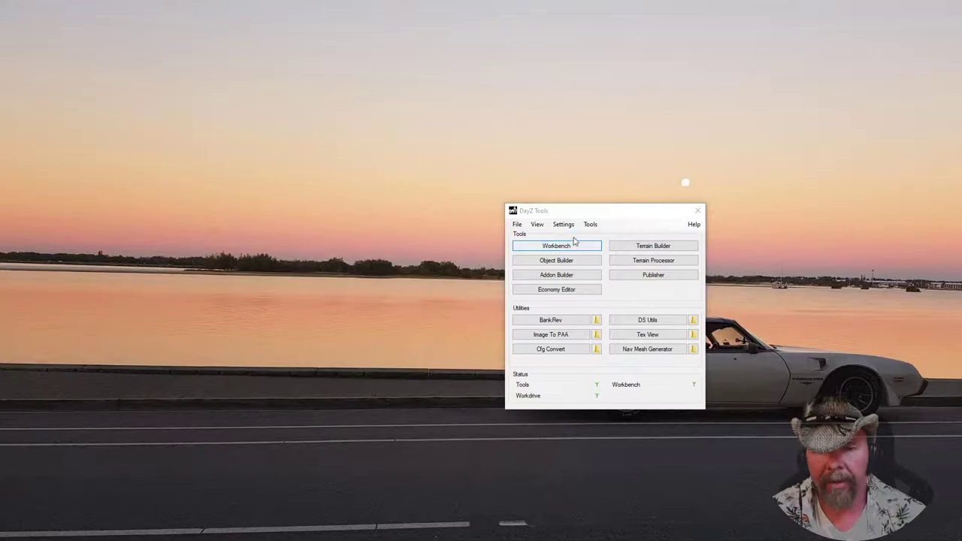
pyautogui.moveTo(606, 210); pyautogui.dragTo(640, 165)
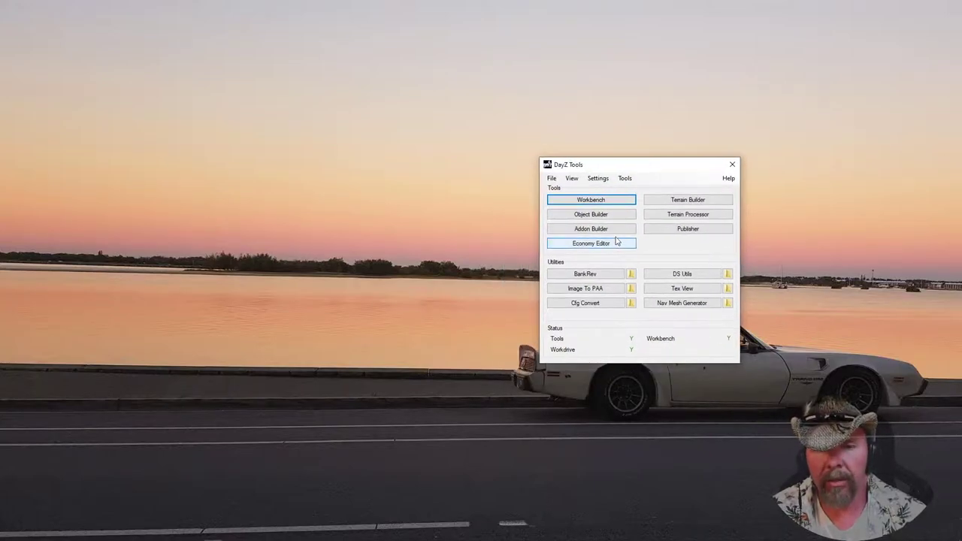
pyautogui.click(679, 200)
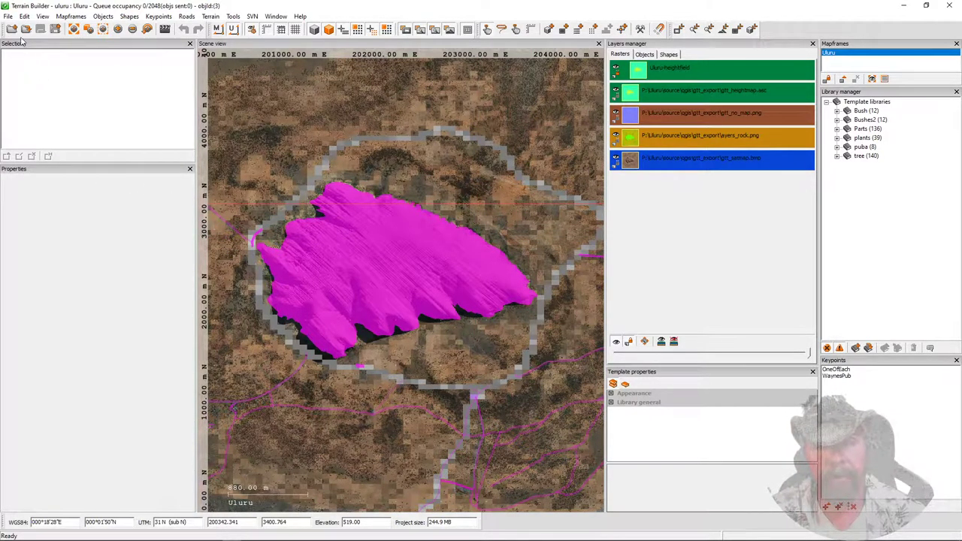
pyautogui.click(615, 32)
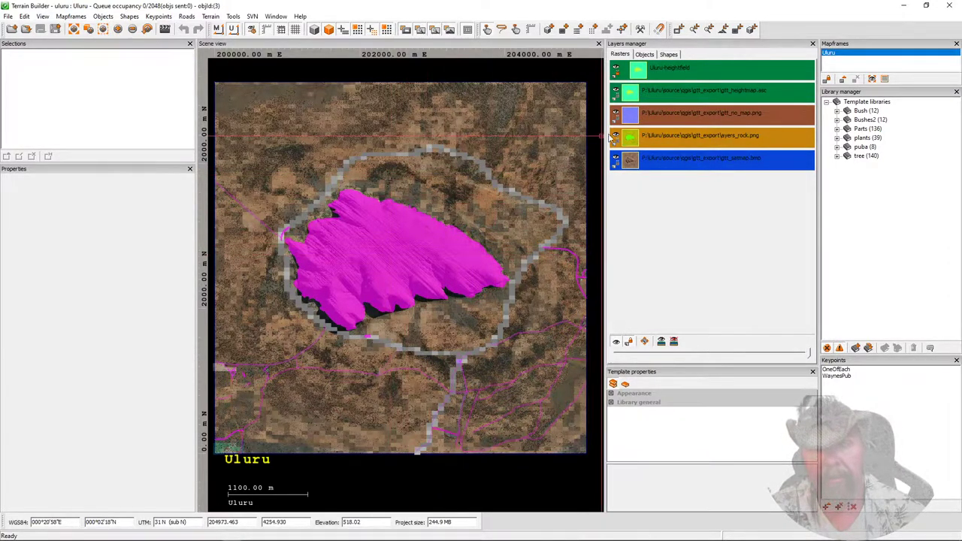
# View the project's object layers and its shape layers in the layers manager.
pyautogui.click(647, 56)
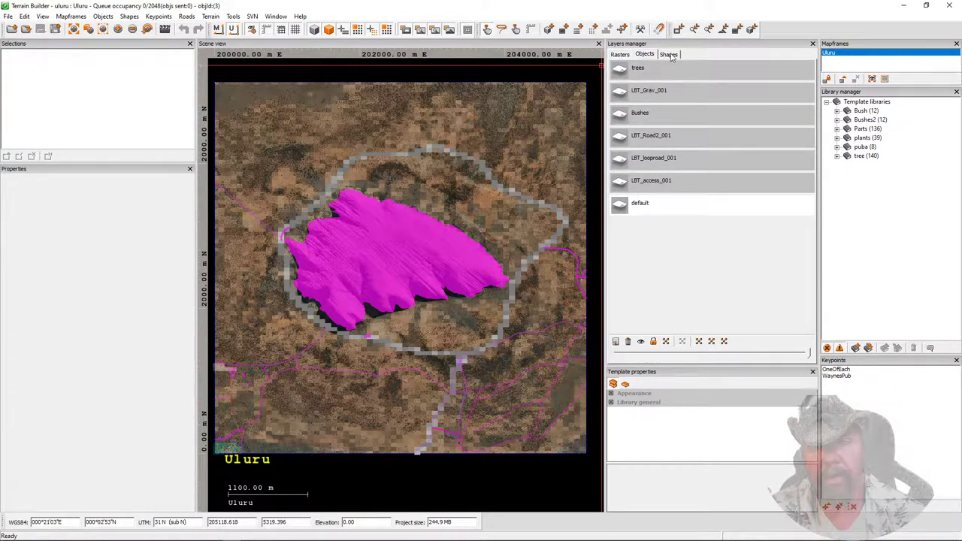
pyautogui.click(670, 56)
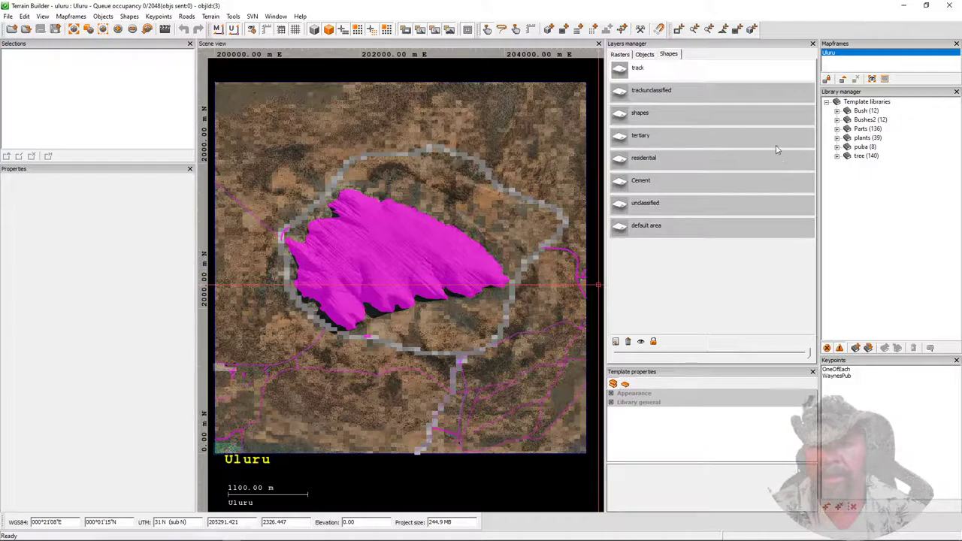
# Review the Uluru mapframe's location, sampler and processing properties, including the layers config file path, and close them without changes.
pyautogui.rightClick(831, 57)
pyautogui.click(846, 73)
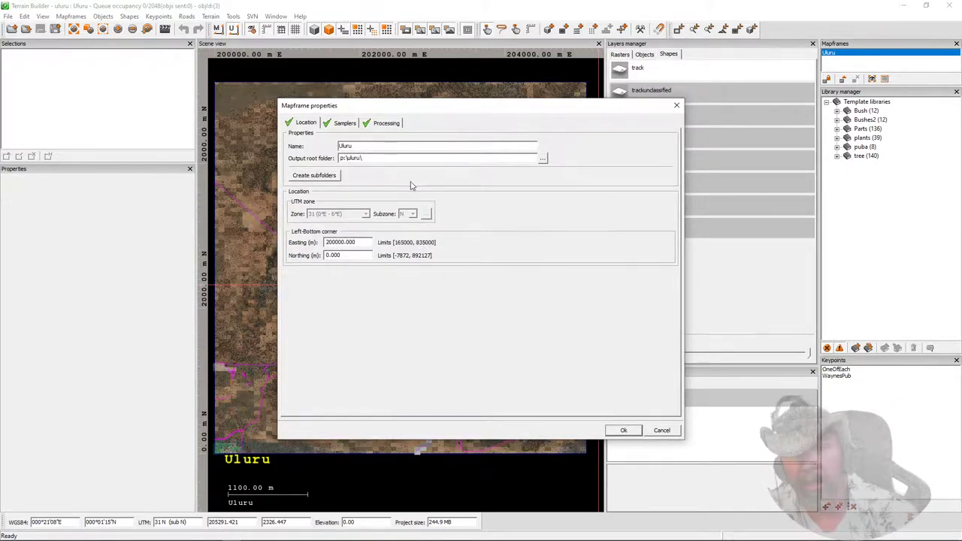
pyautogui.click(343, 123)
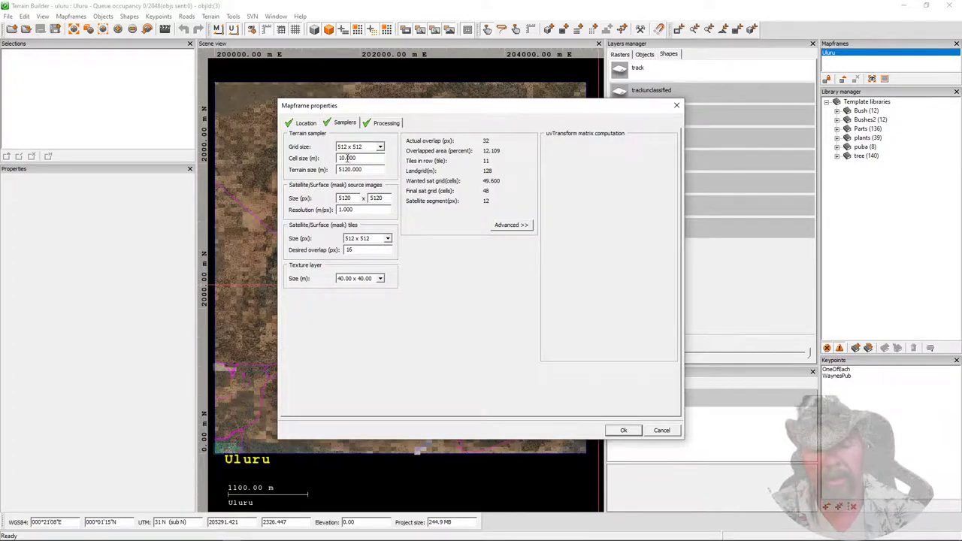
pyautogui.click(383, 124)
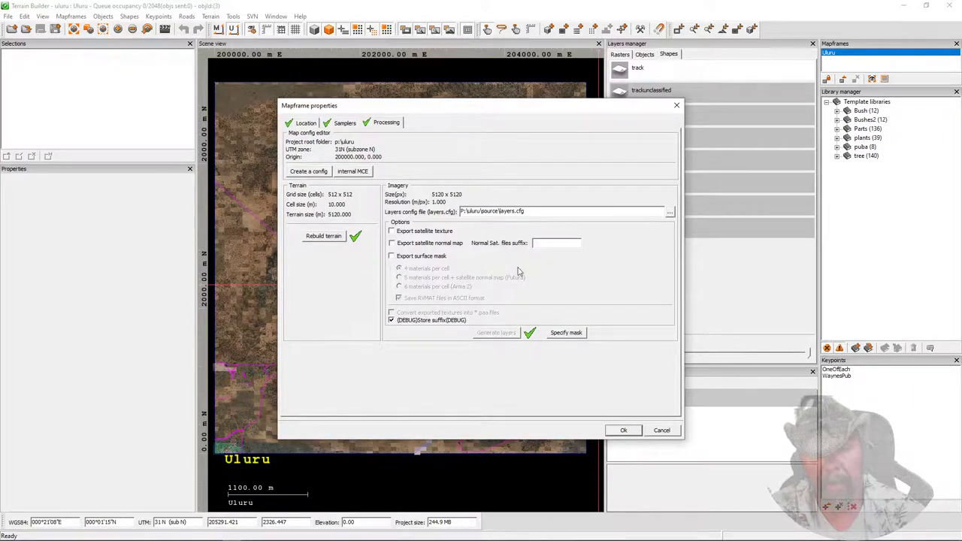
pyautogui.moveTo(536, 212); pyautogui.dragTo(460, 212)
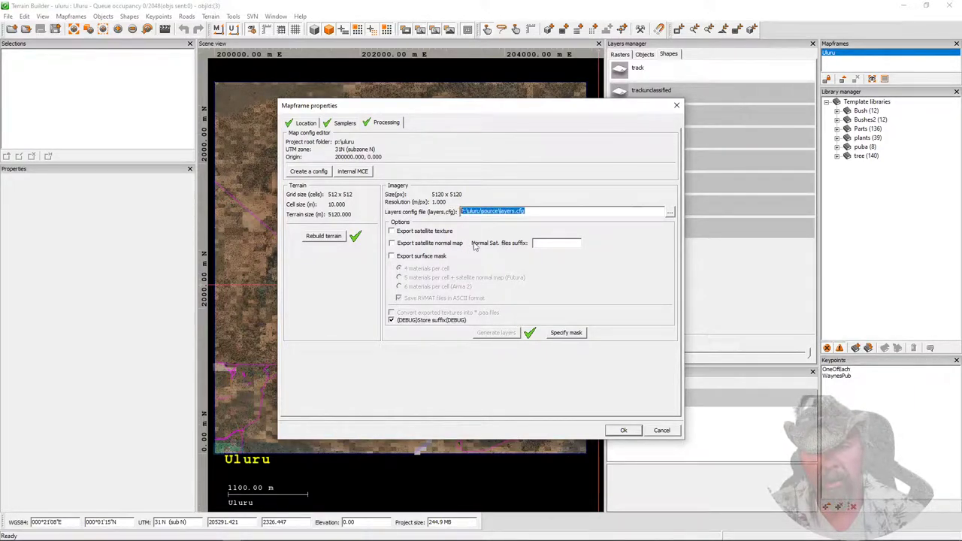
pyautogui.click(660, 430)
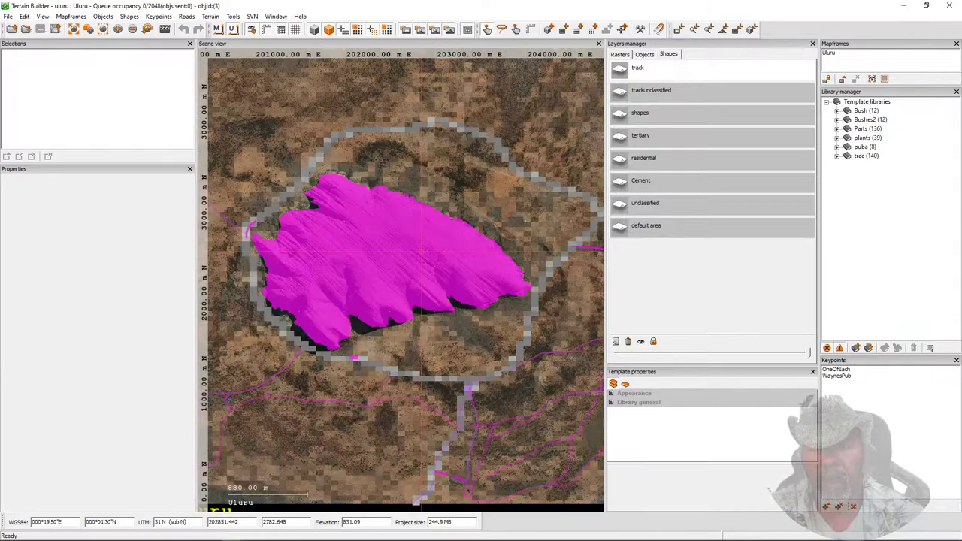
# Compare the raster and shape layer lists, and examine the satellite imagery around the rock's southern edge close up and from afar.
pyautogui.click(620, 55)
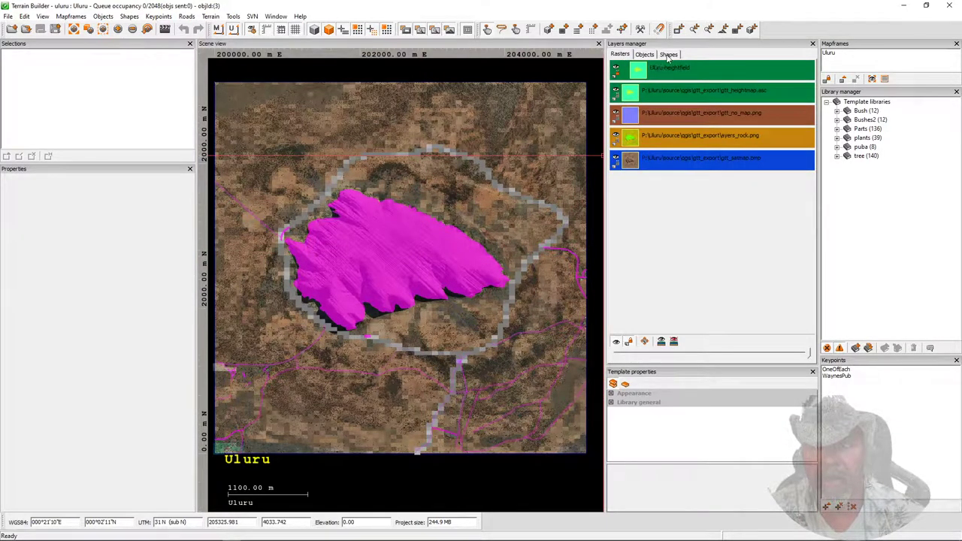
pyautogui.click(669, 55)
pyautogui.click(620, 54)
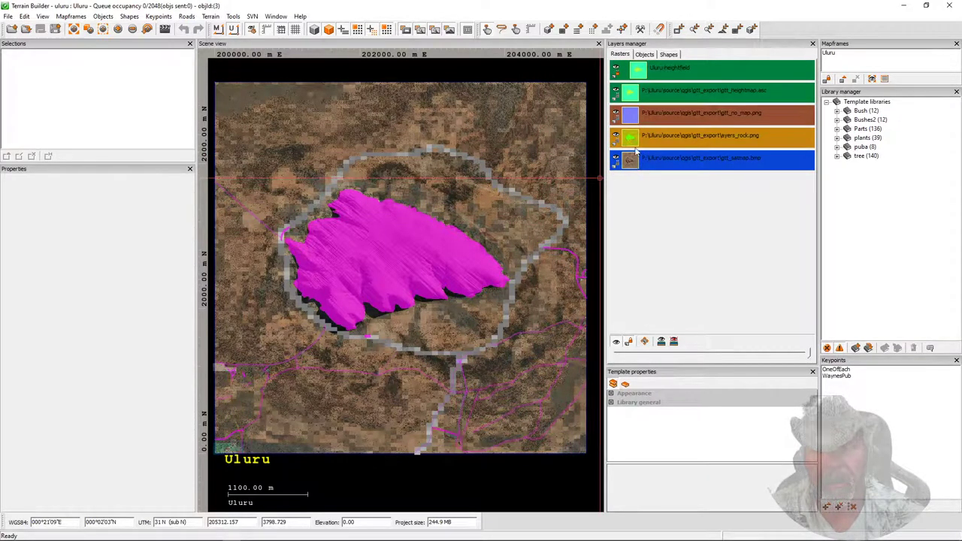
pyautogui.scroll(5, 438, 382)
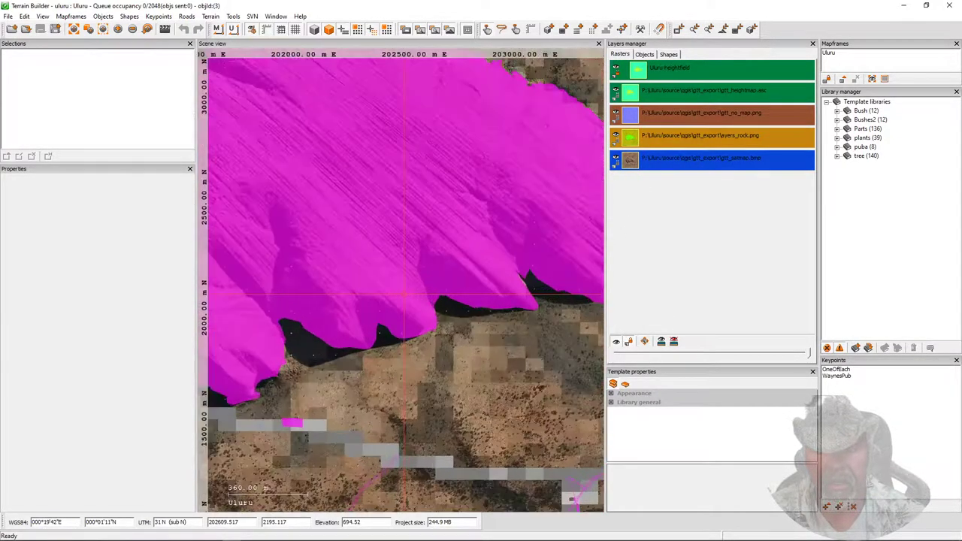
pyautogui.scroll(-3, 437, 382)
pyautogui.scroll(-1, 438, 382)
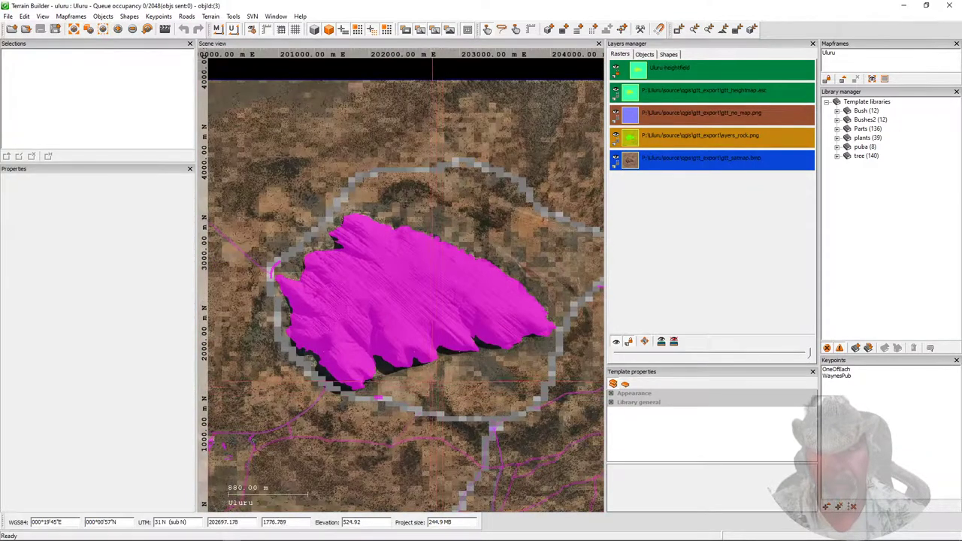
pyautogui.scroll(-1, 431, 409)
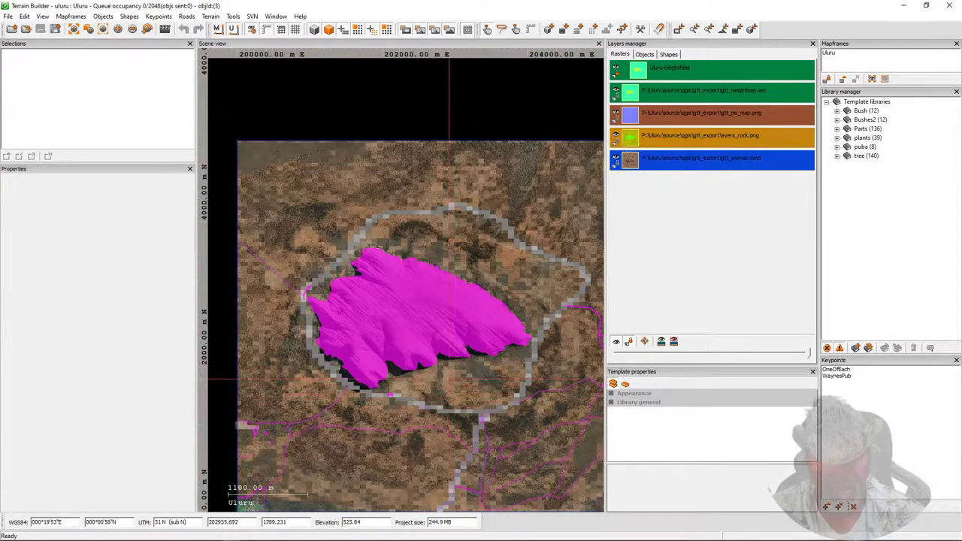
pyautogui.scroll(2, 439, 382)
pyautogui.scroll(4, 439, 382)
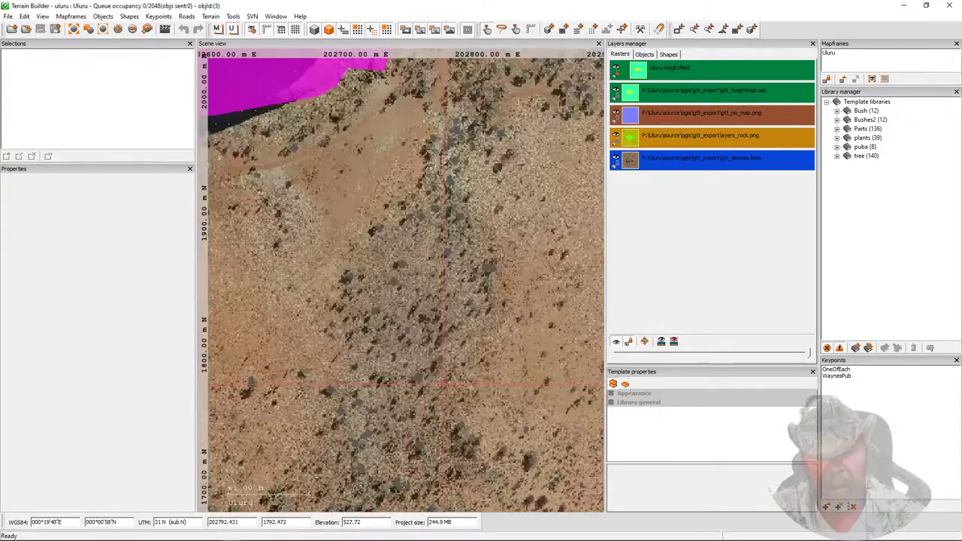
pyautogui.scroll(-2, 436, 370)
pyautogui.scroll(-1, 435, 316)
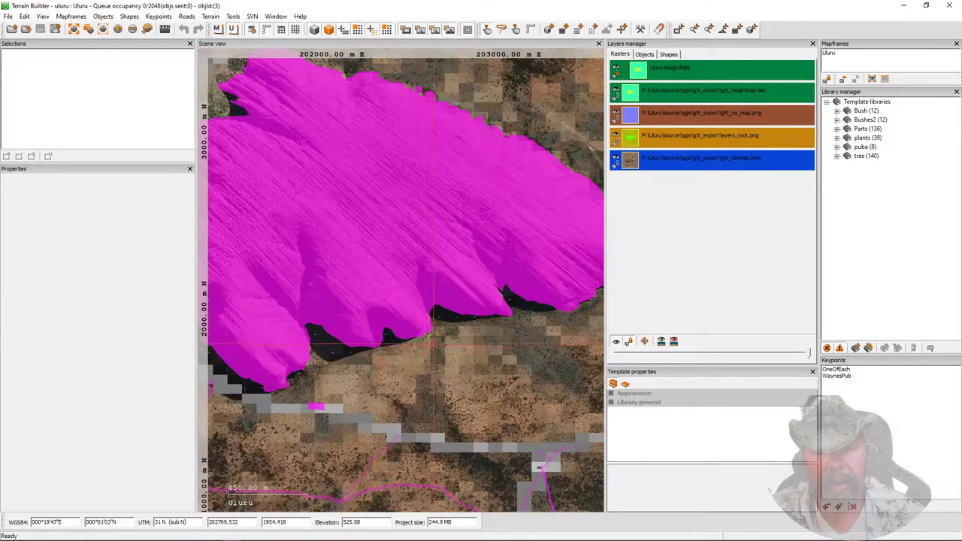
pyautogui.scroll(-1, 434, 316)
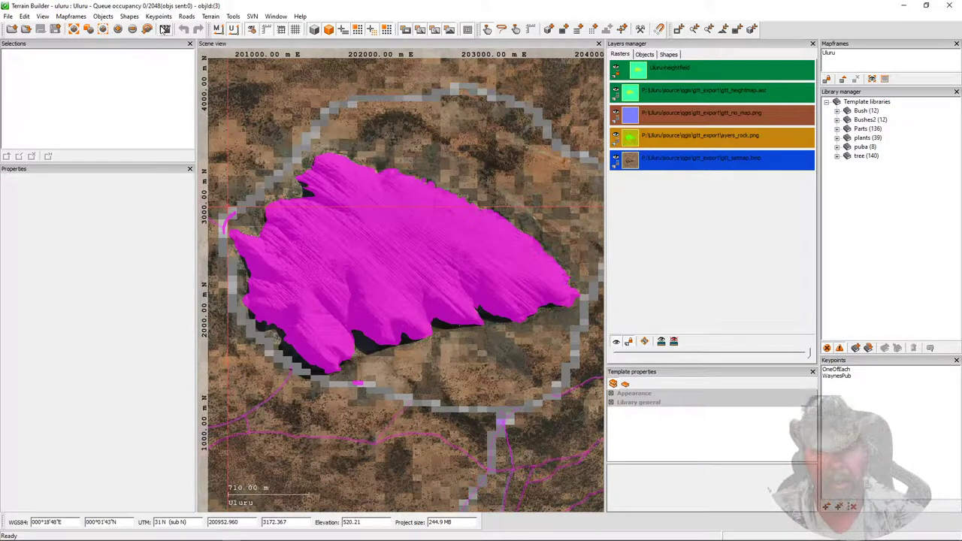
# Launch the Buldozer 3D preview of the Uluru terrain and bring its window to the front.
pyautogui.click(165, 28)
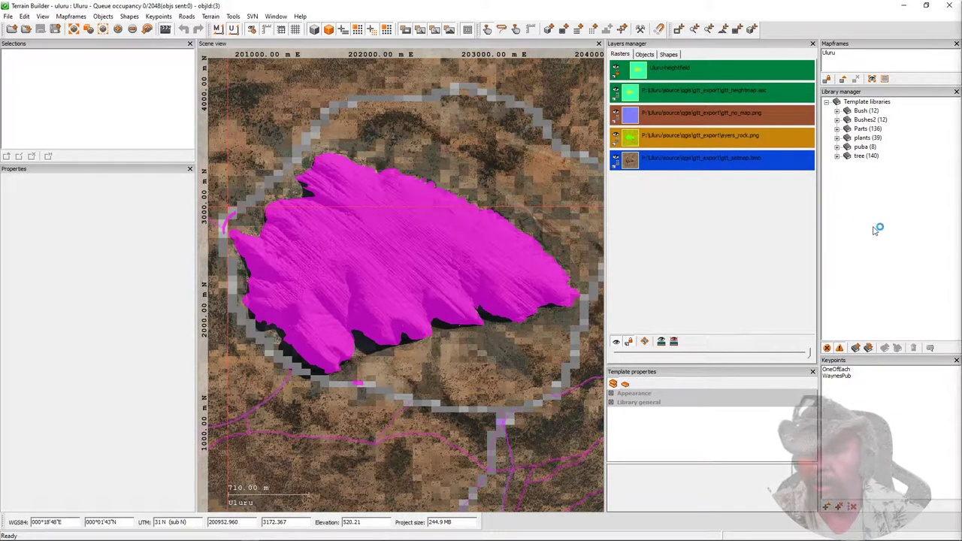
pyautogui.hotkey('alt', 'Tab')
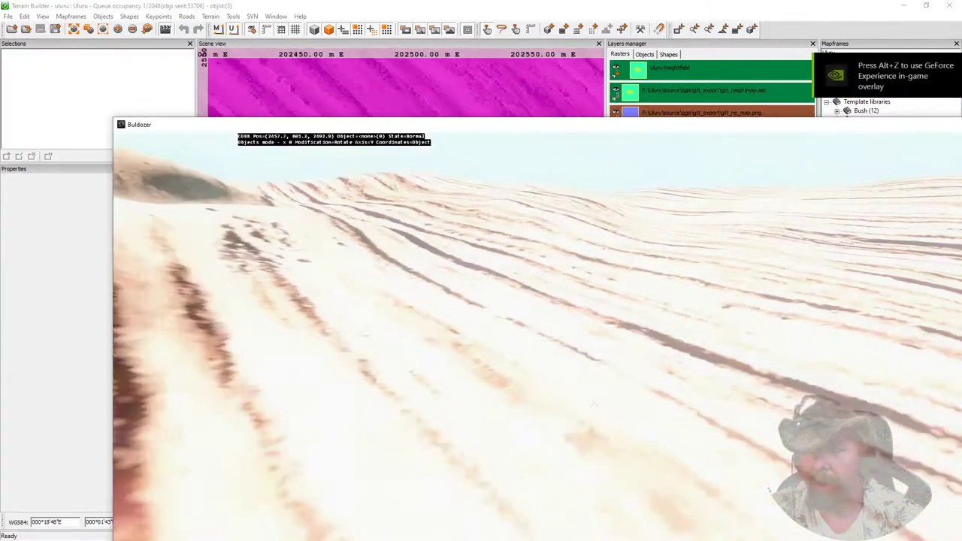
pyautogui.hotkey('alt', 'Tab')
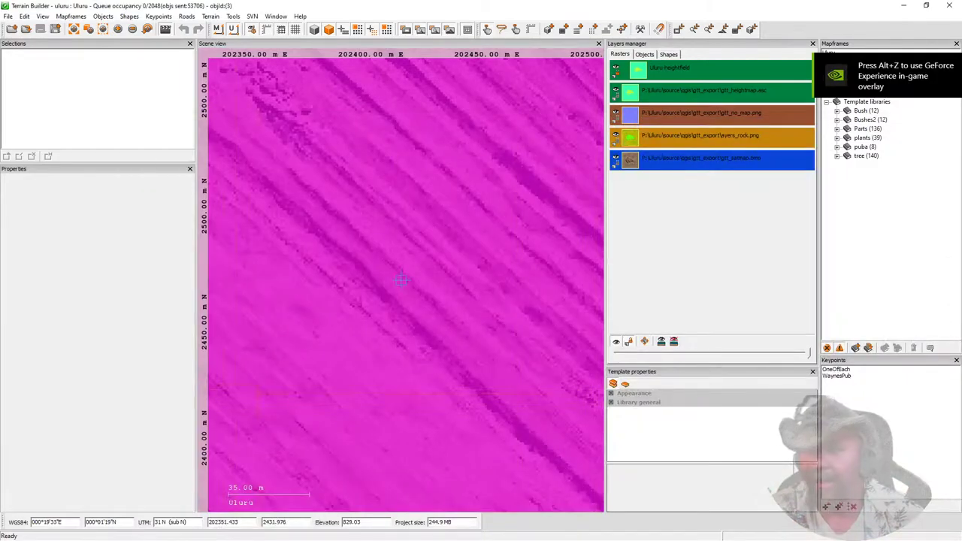
pyautogui.hotkey('alt', 'Tab')
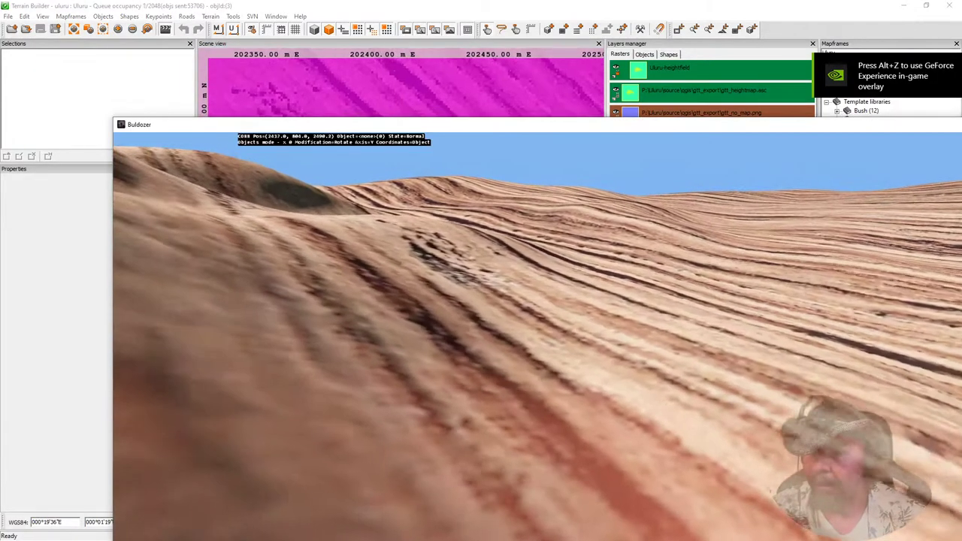
# Fly through the Buldozer preview over the rock and around its base to examine the cliffs, roads and surrounding plain.
pyautogui.press('w')
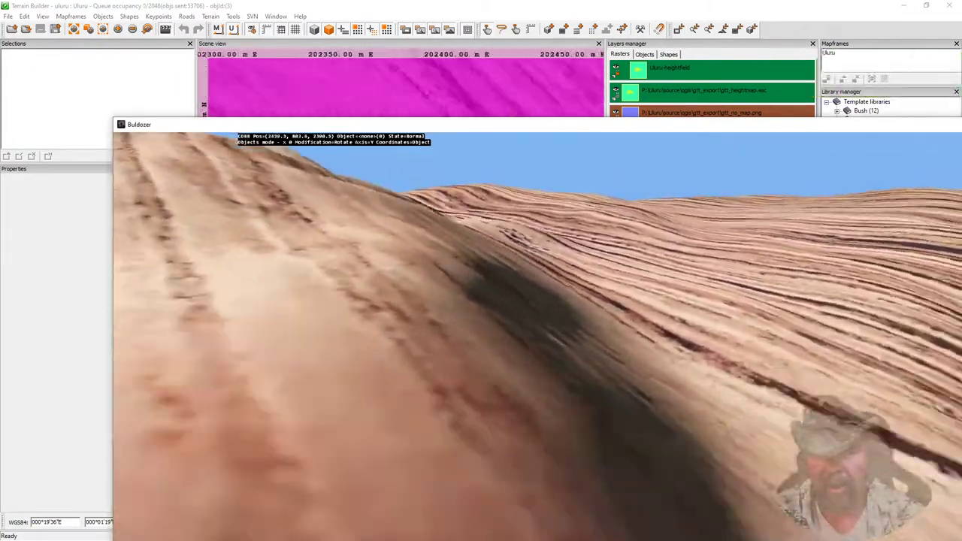
pyautogui.press('w')
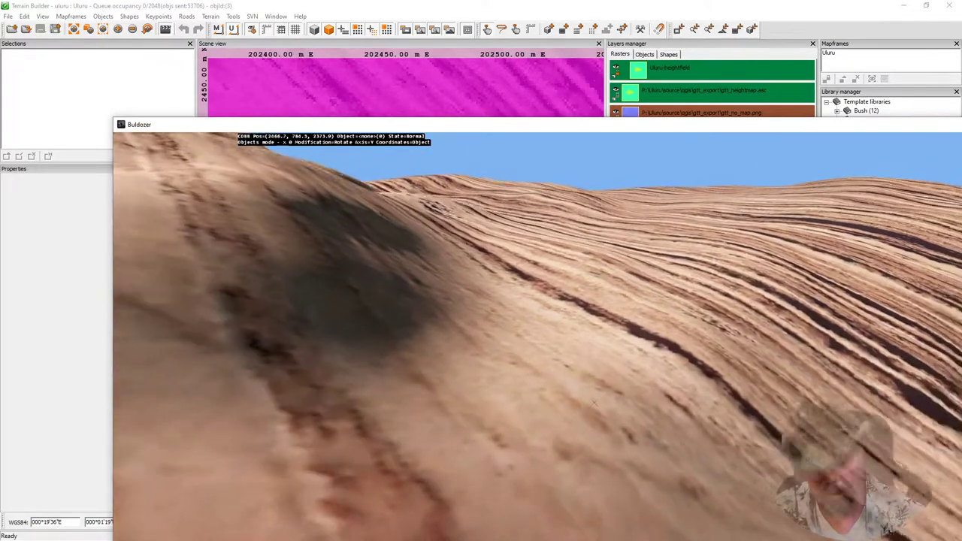
pyautogui.press('w')
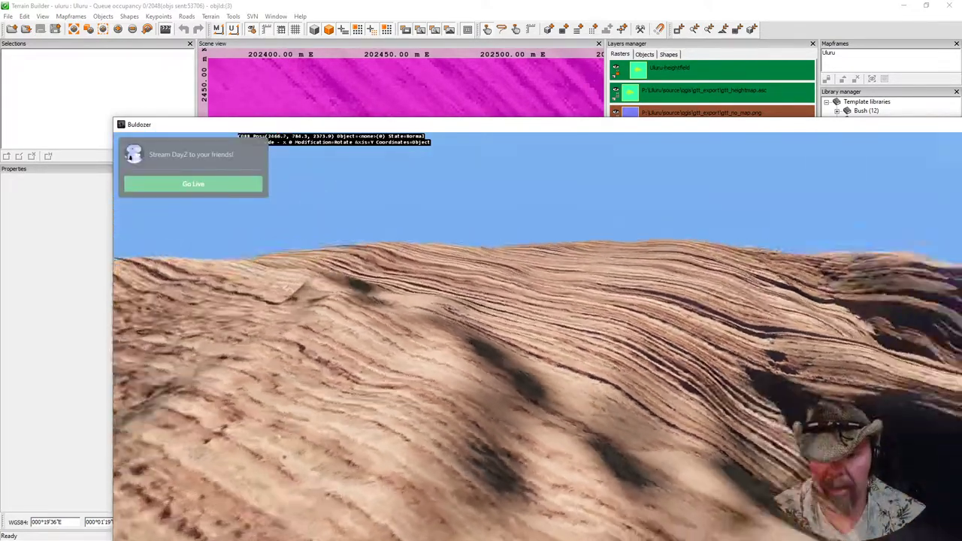
pyautogui.press('w')
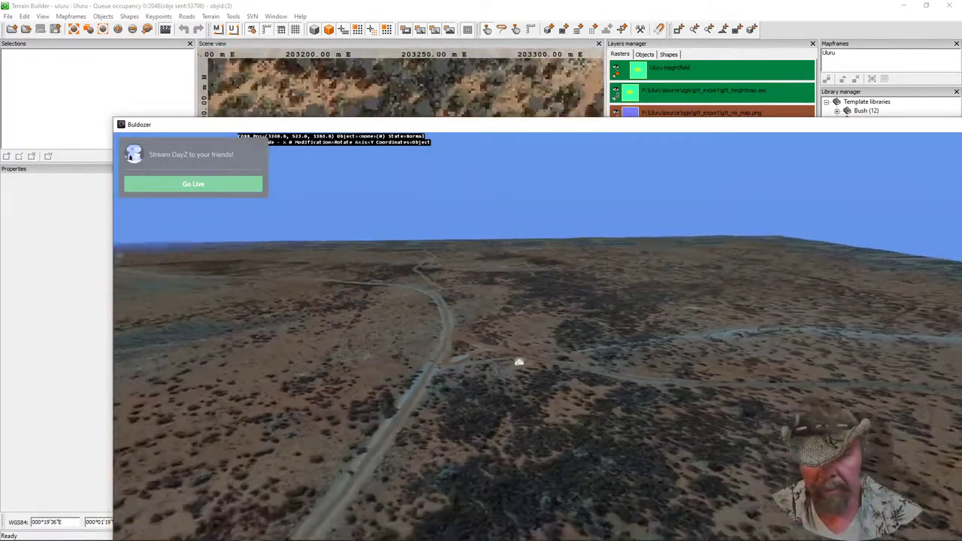
pyautogui.press('w')
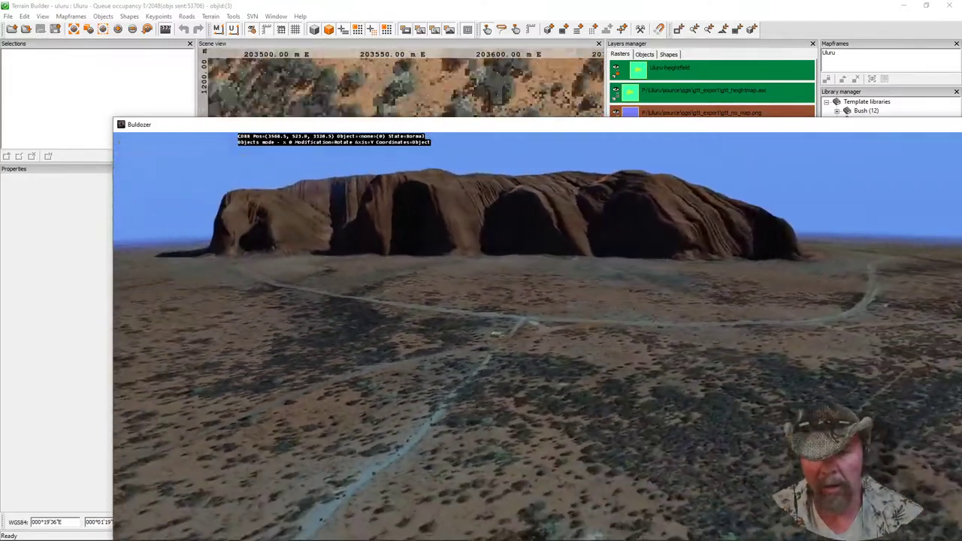
pyautogui.press('w')
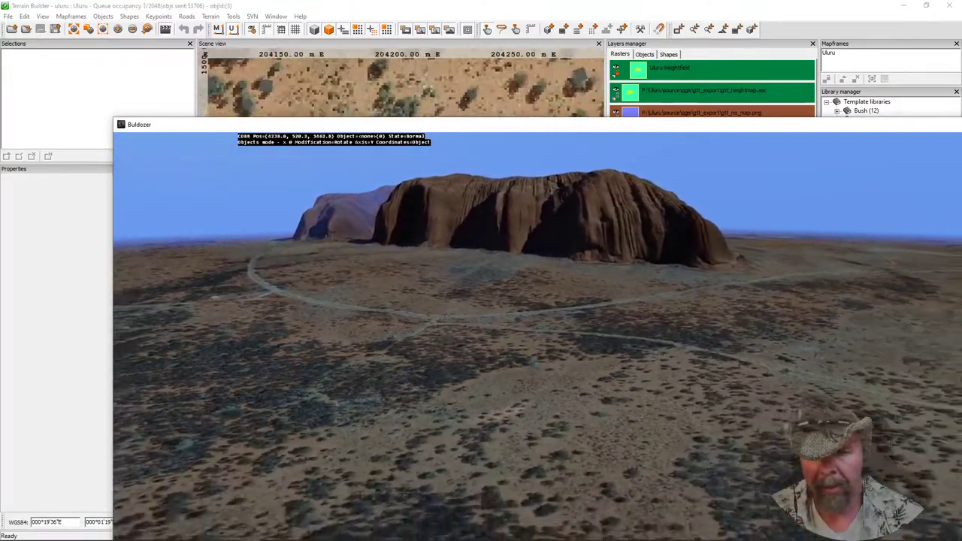
pyautogui.press('w')
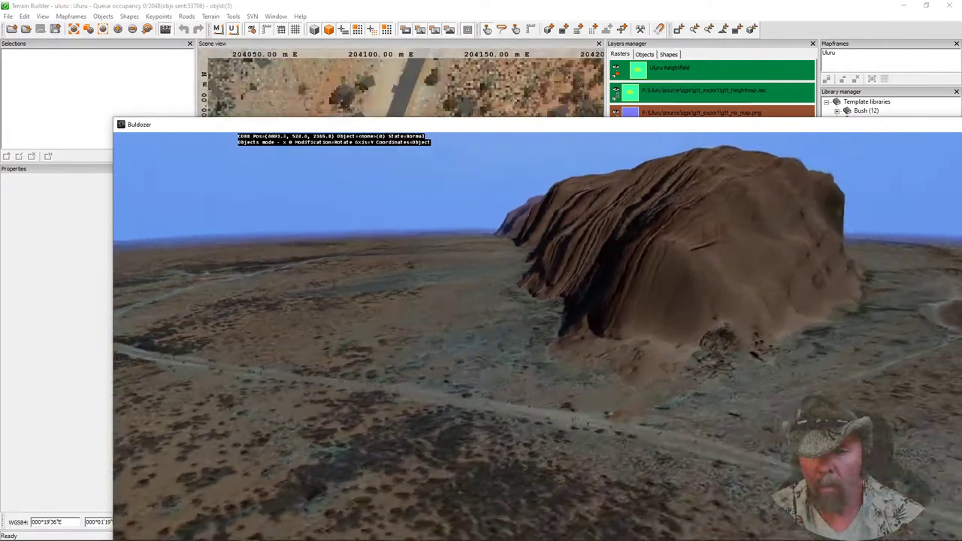
pyautogui.press('w')
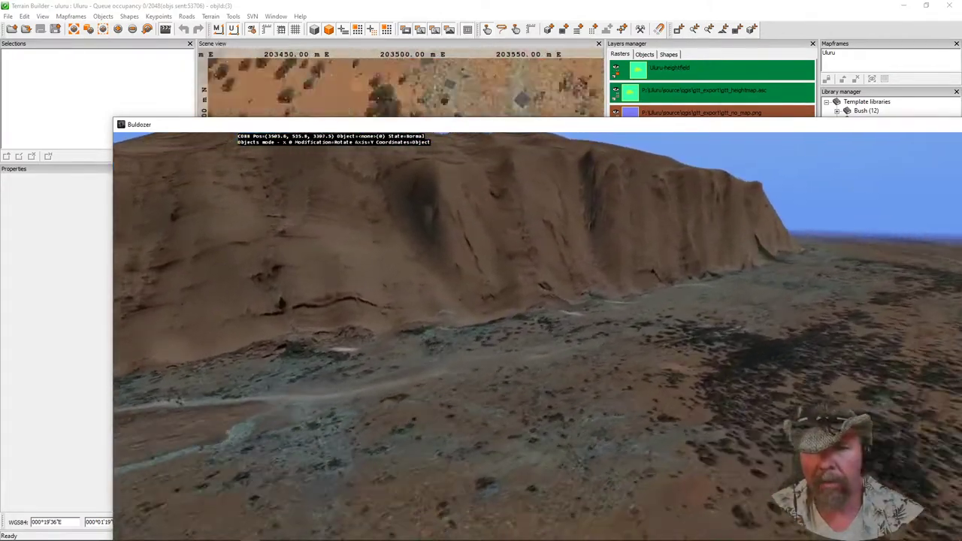
pyautogui.press('w')
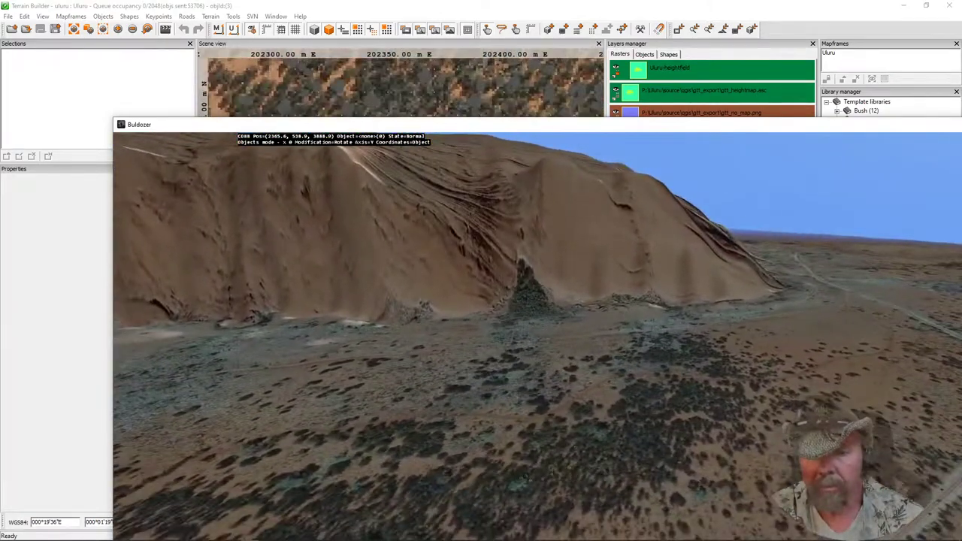
pyautogui.press('w')
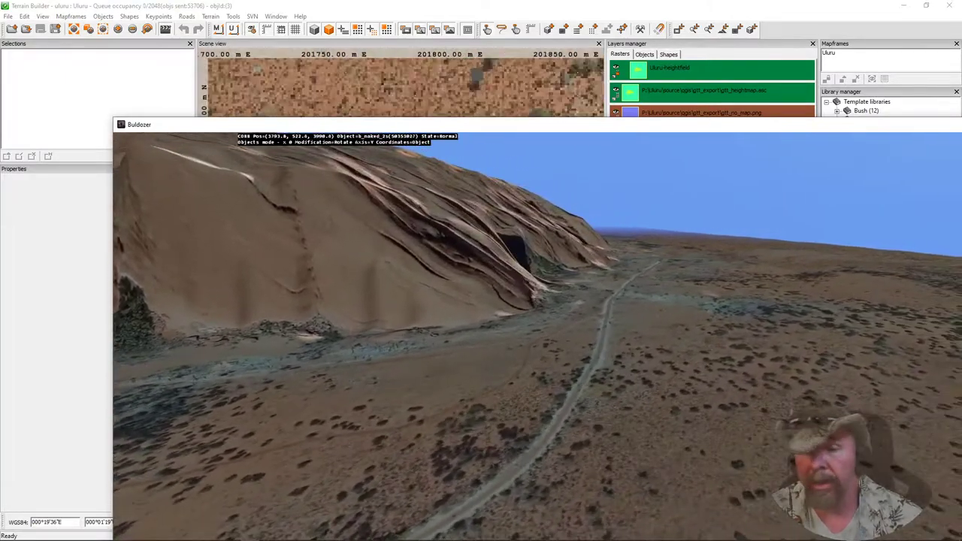
pyautogui.press('w')
pyautogui.press('w')
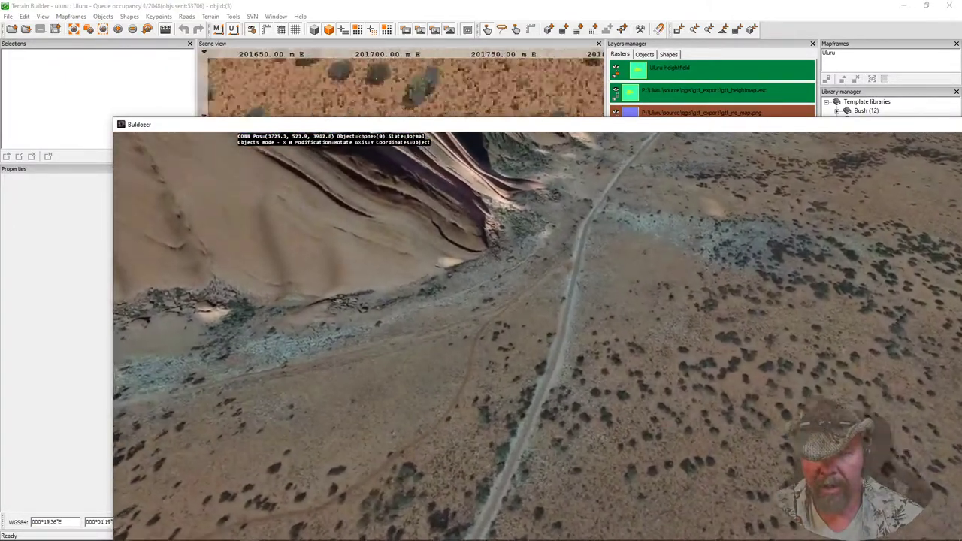
pyautogui.press('w')
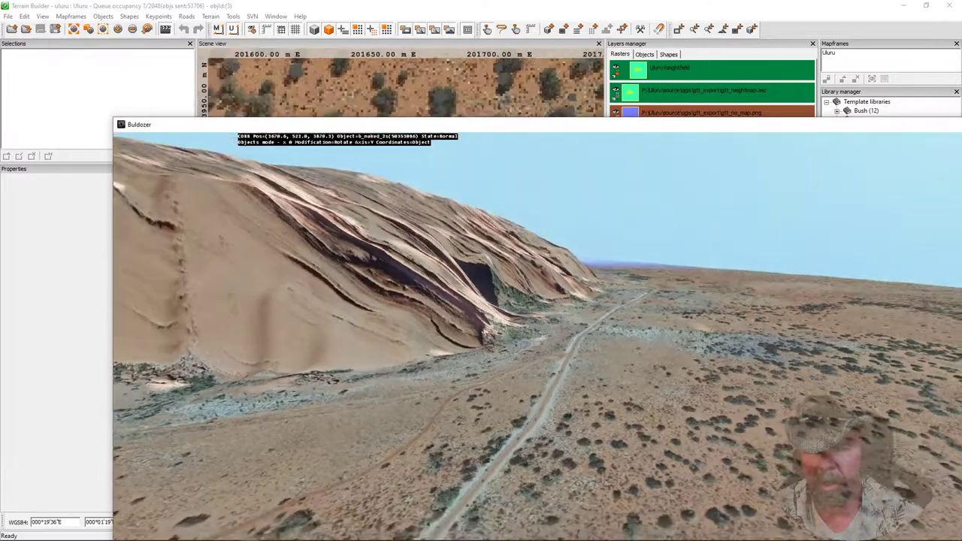
pyautogui.press('w')
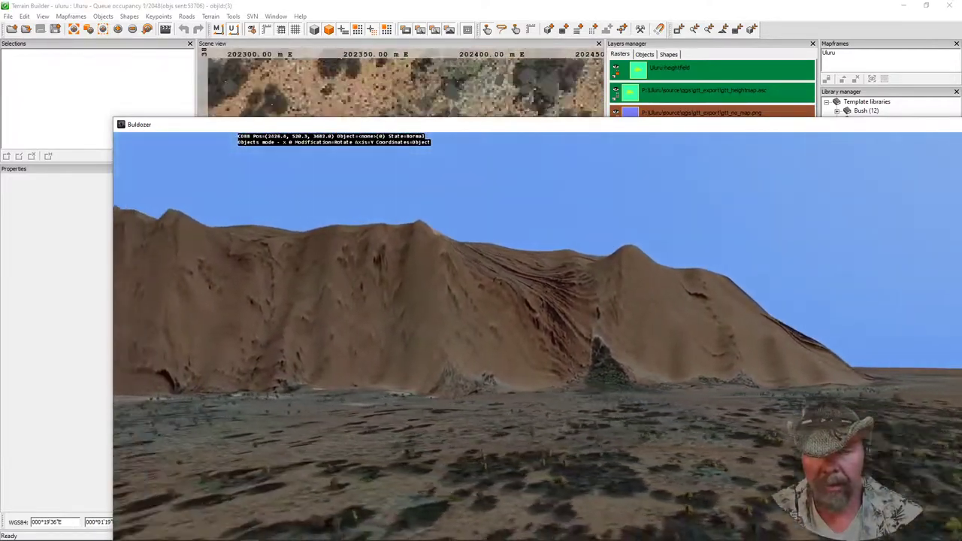
# Switch between the Terrain Builder map and Buldozer, and move the preview window aside to expose the map.
pyautogui.hotkey('alt', 'Tab')
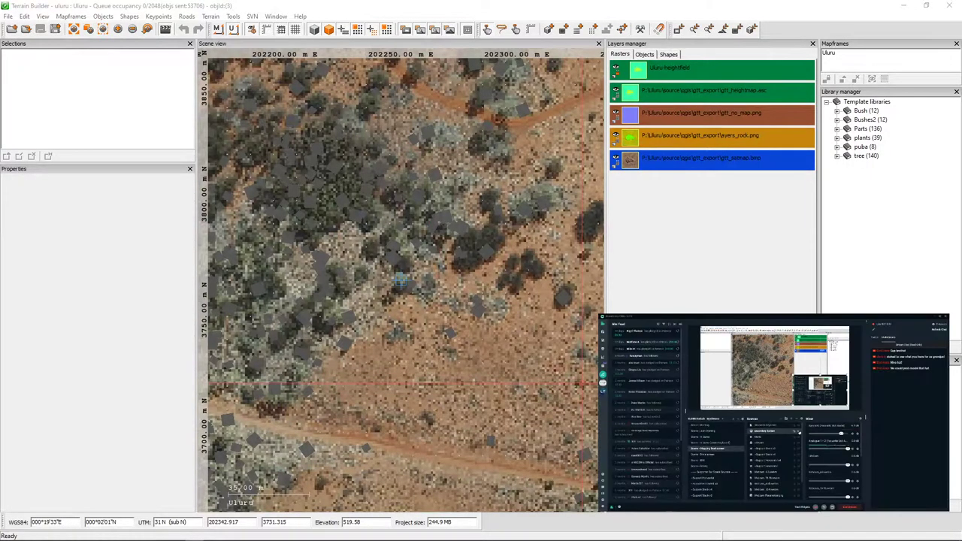
pyautogui.click(249, 534)
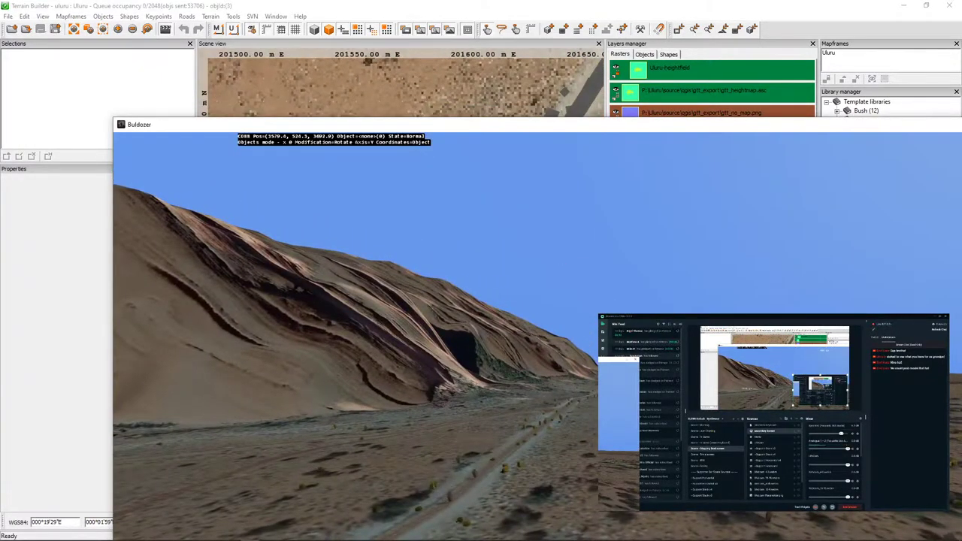
pyautogui.press('super')
pyautogui.press('super')
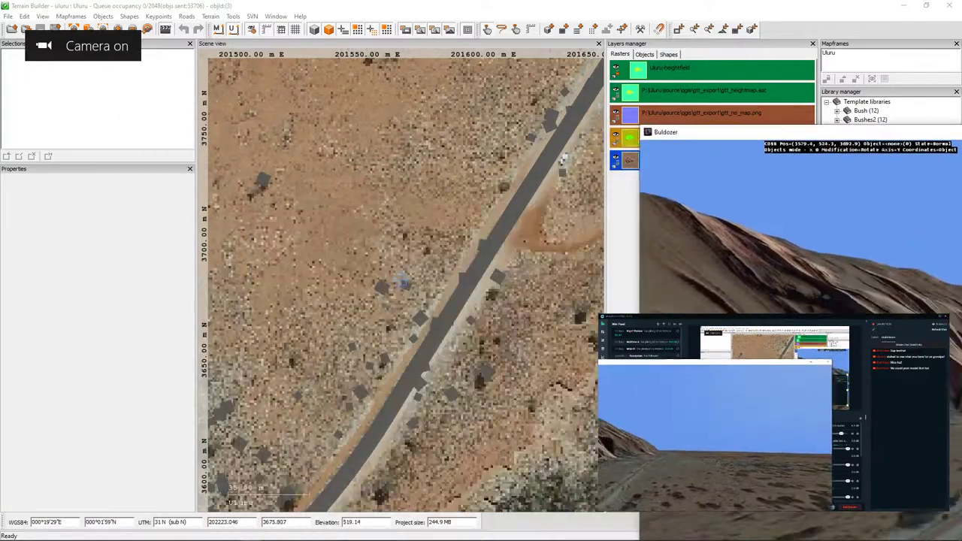
# Shrink the Buldozer preview to sit beside the map, and compare its plain vegetation with the satellite imagery around the camera position.
pyautogui.press('super+Down')
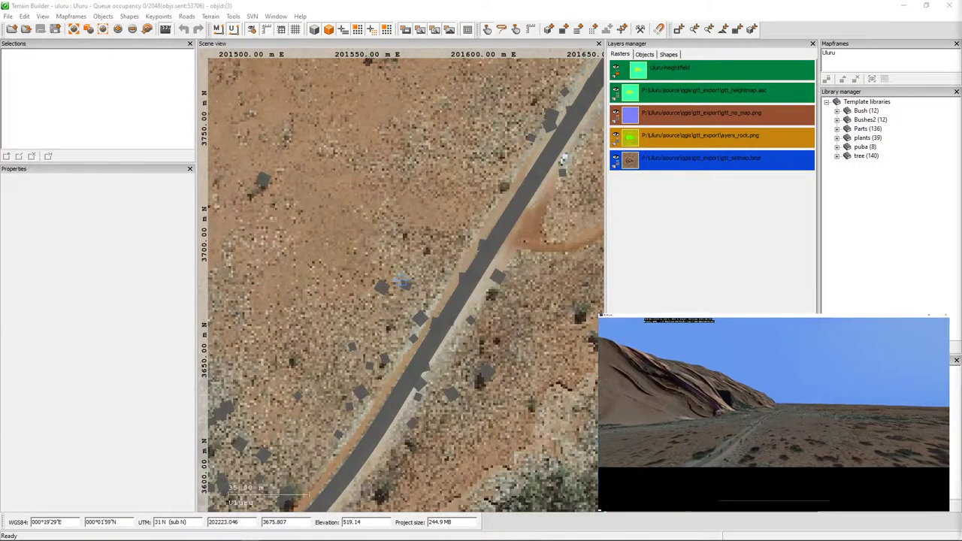
pyautogui.press('w')
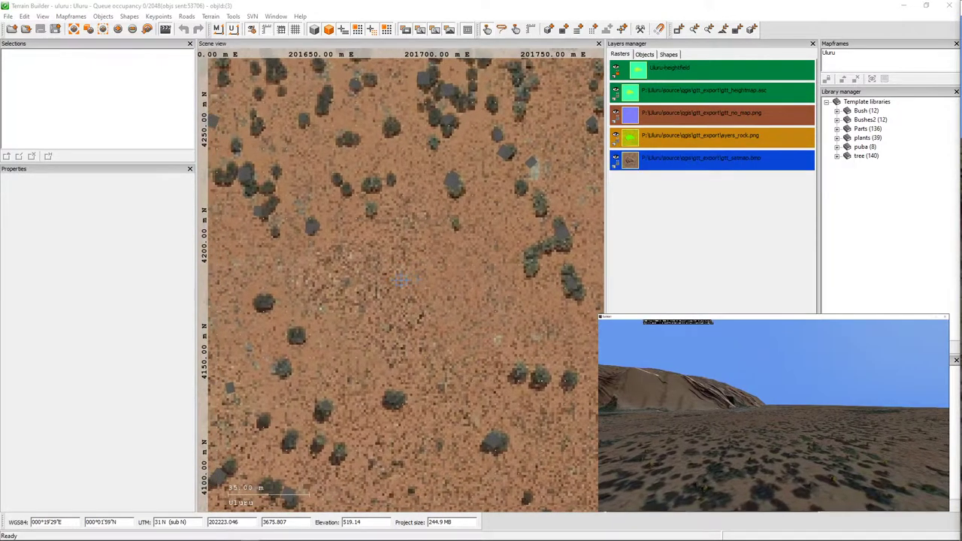
pyautogui.press('super')
pyautogui.press('super')
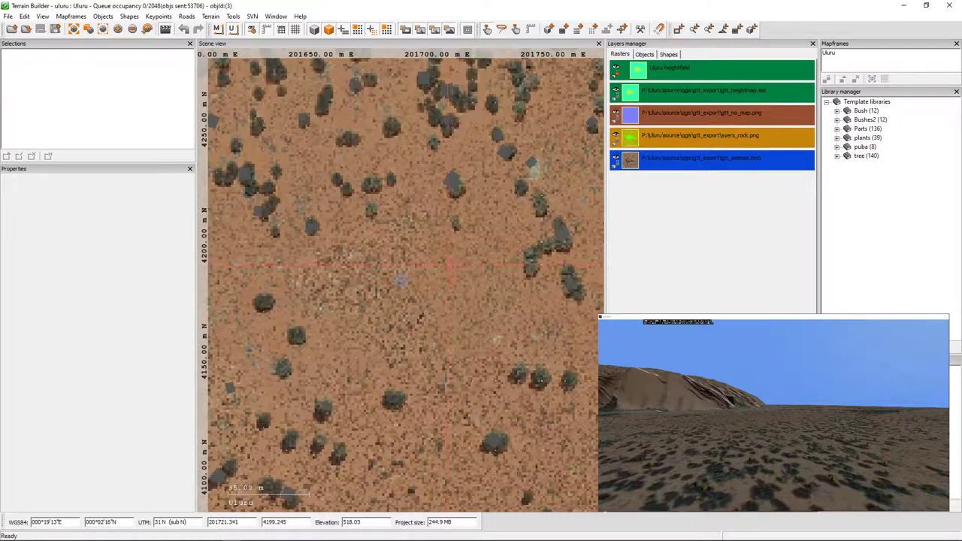
pyautogui.scroll(-5, 401, 279)
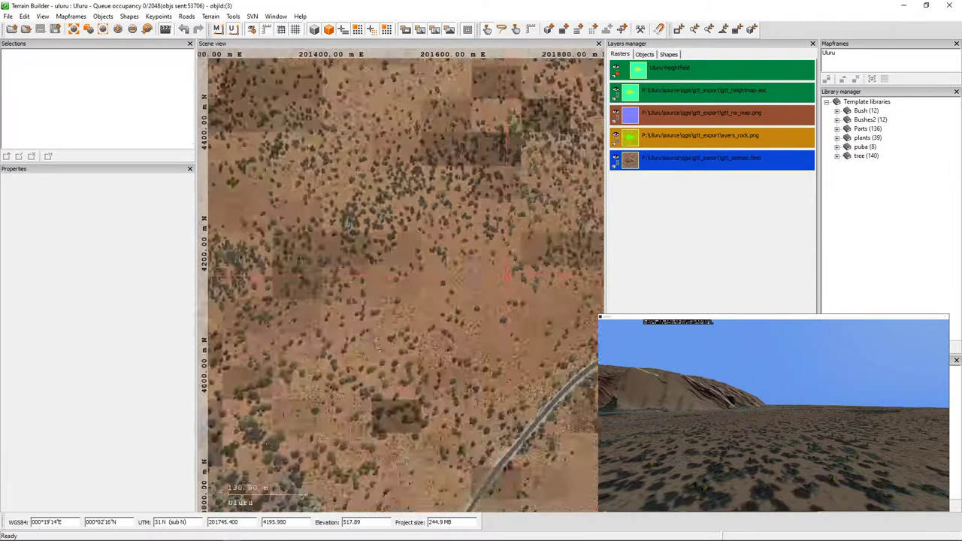
pyautogui.scroll(-3, 401, 279)
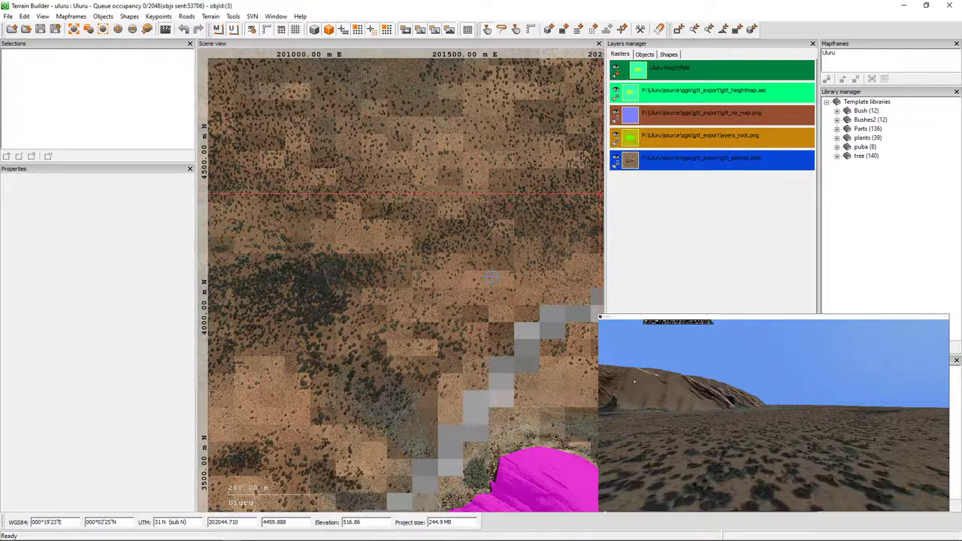
# Fly across the plain in Buldozer to bring the whole rock into view from a distance.
pyautogui.press('w')
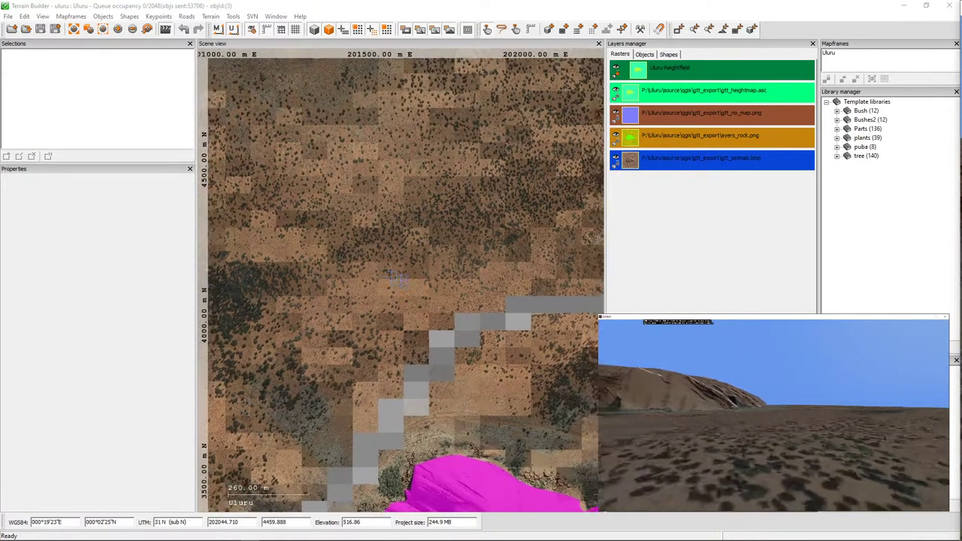
pyautogui.press('w')
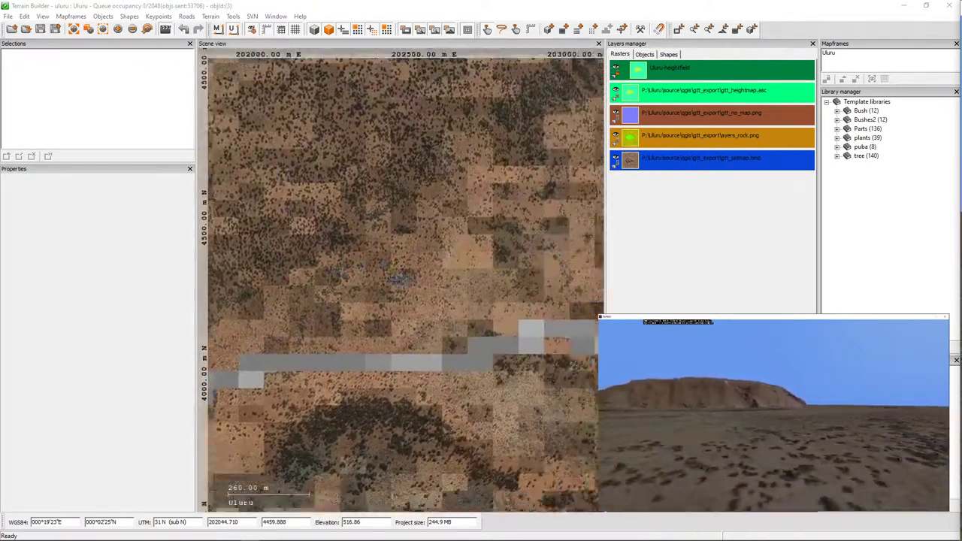
pyautogui.press('w')
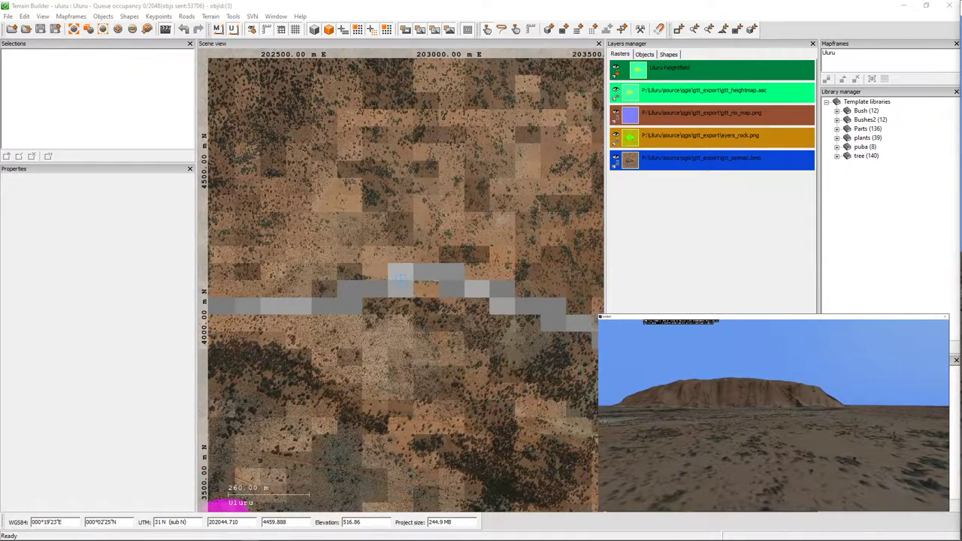
# Switch back to Terrain Builder and select the ayers_rock.png raster layer.
pyautogui.press('super')
pyautogui.click(663, 276)
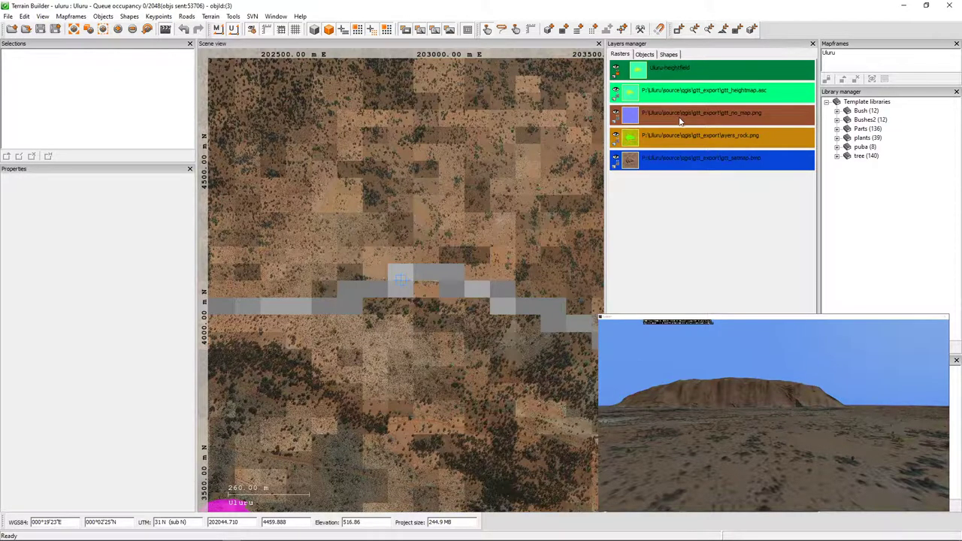
pyautogui.click(694, 143)
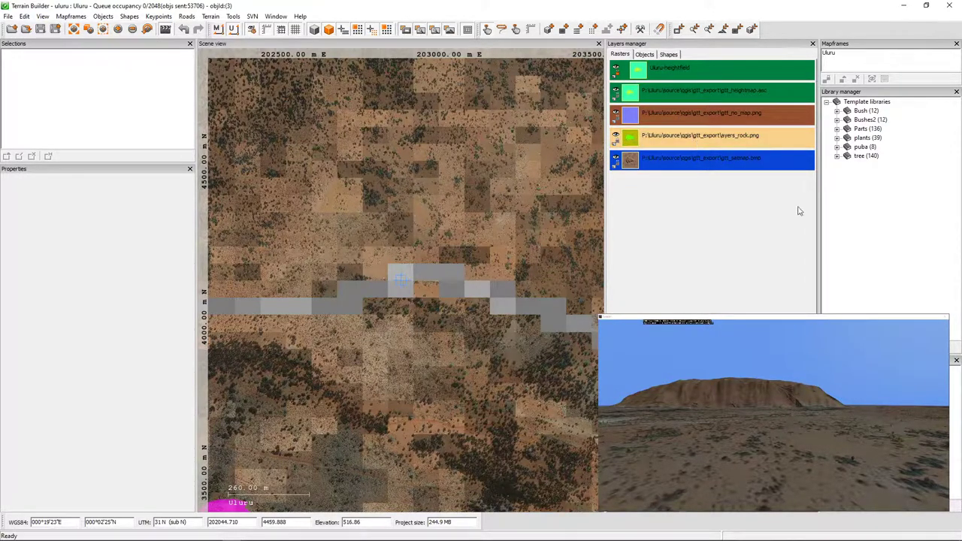
# Descend to the road in Buldozer and examine the ground textures, bushes and dead trees along its edges at ground level.
pyautogui.press('w')
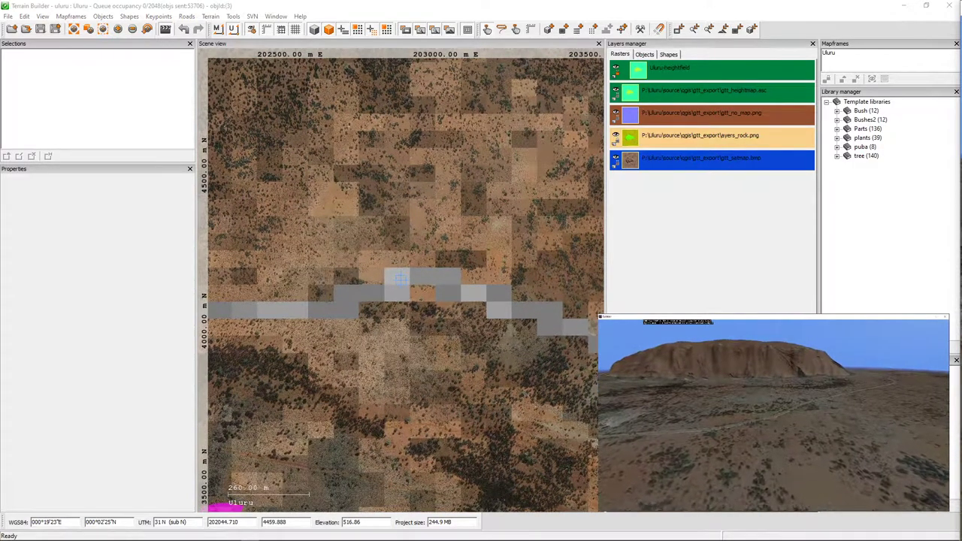
pyautogui.press('w')
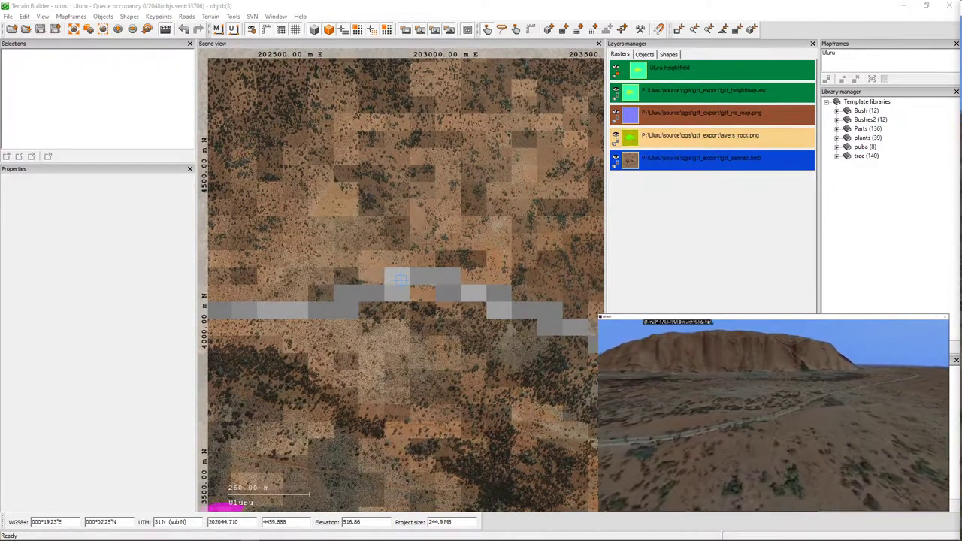
pyautogui.press('w')
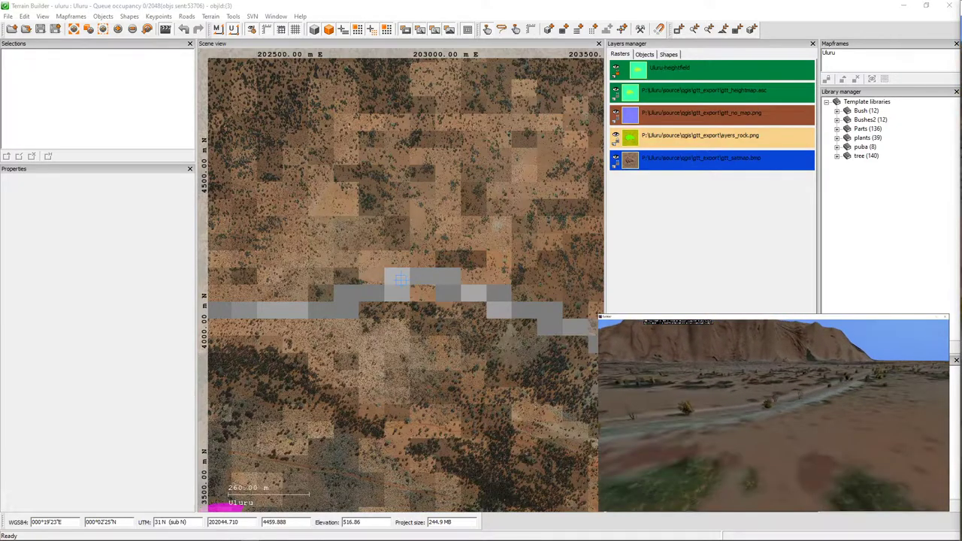
pyautogui.press('Left')
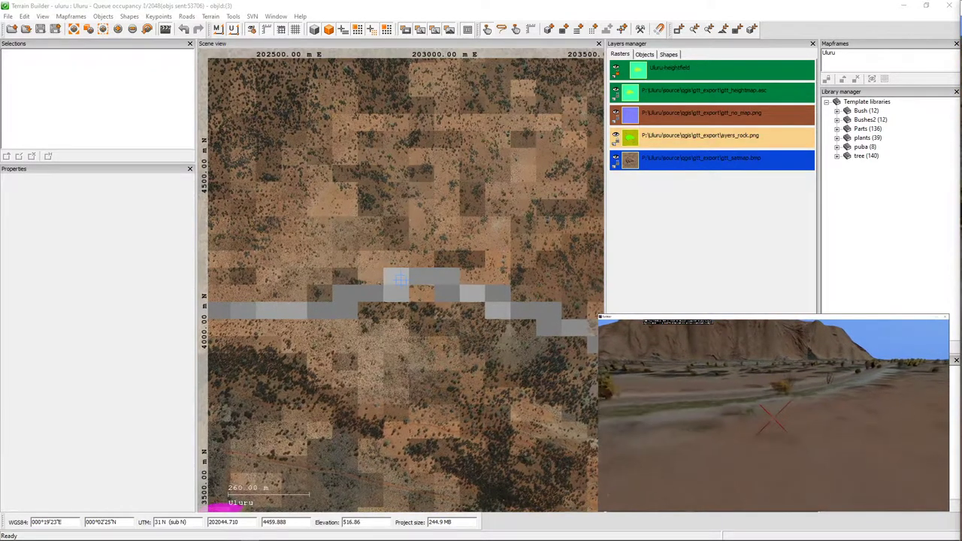
pyautogui.press('w')
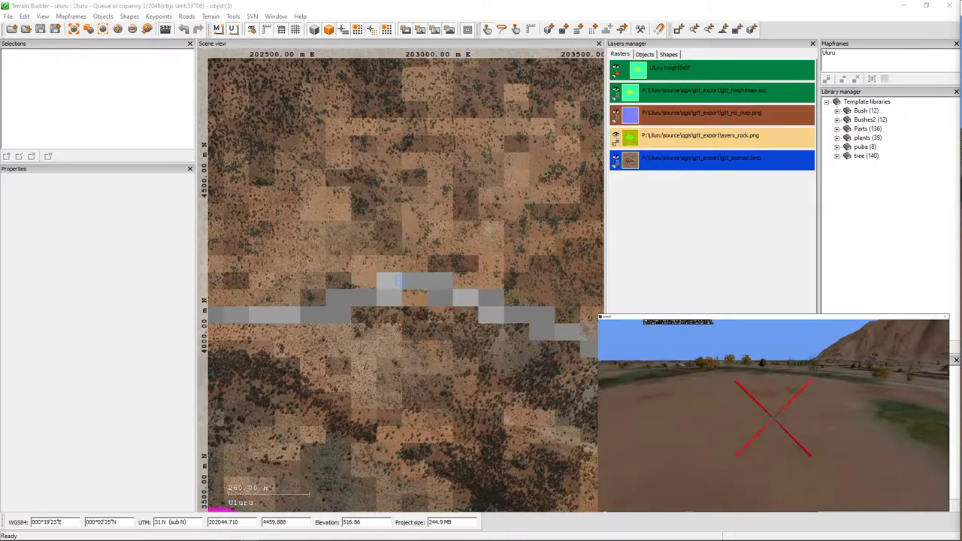
pyautogui.press('w')
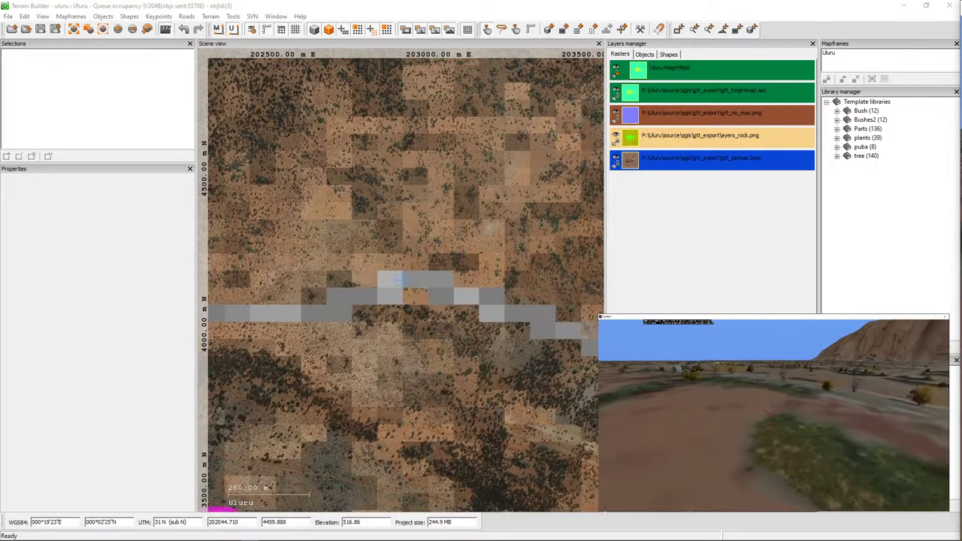
pyautogui.press('w')
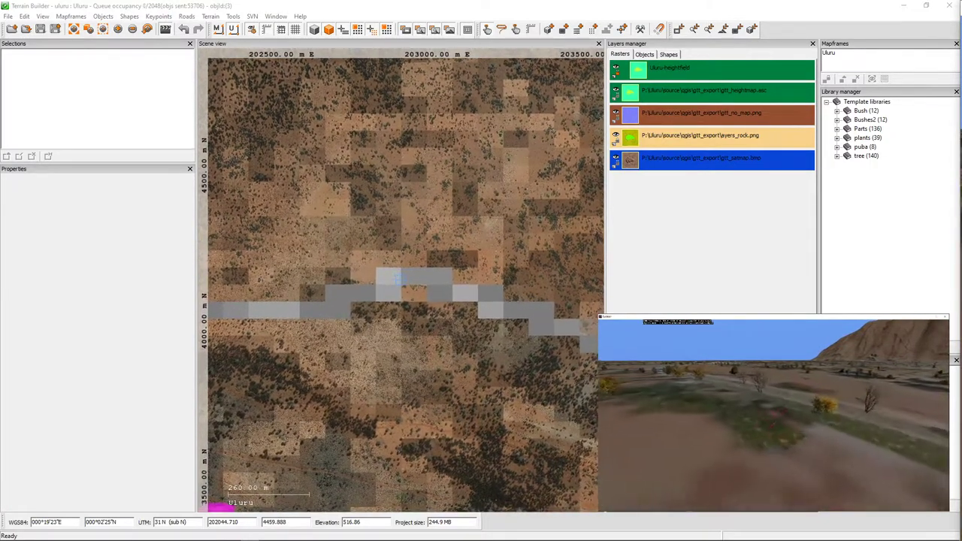
pyautogui.press('w')
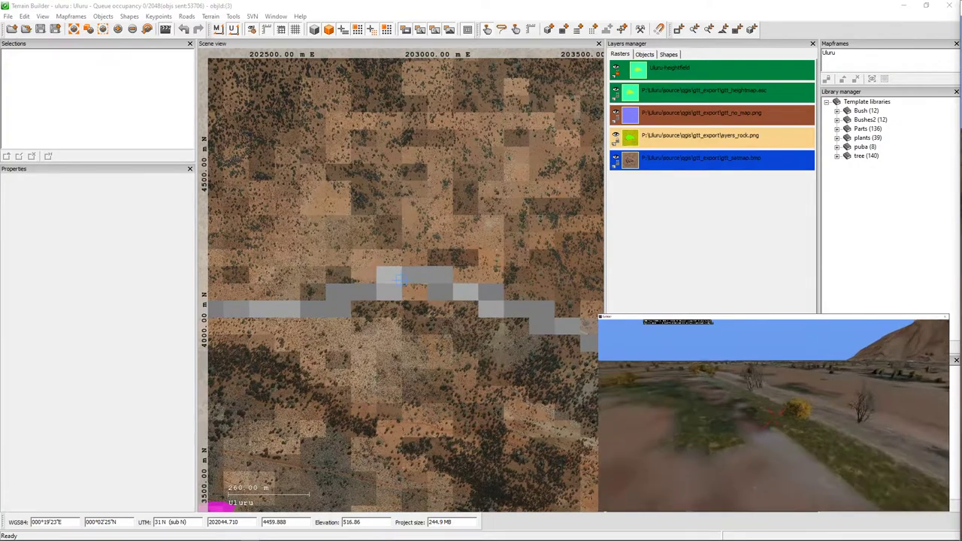
pyautogui.press('w')
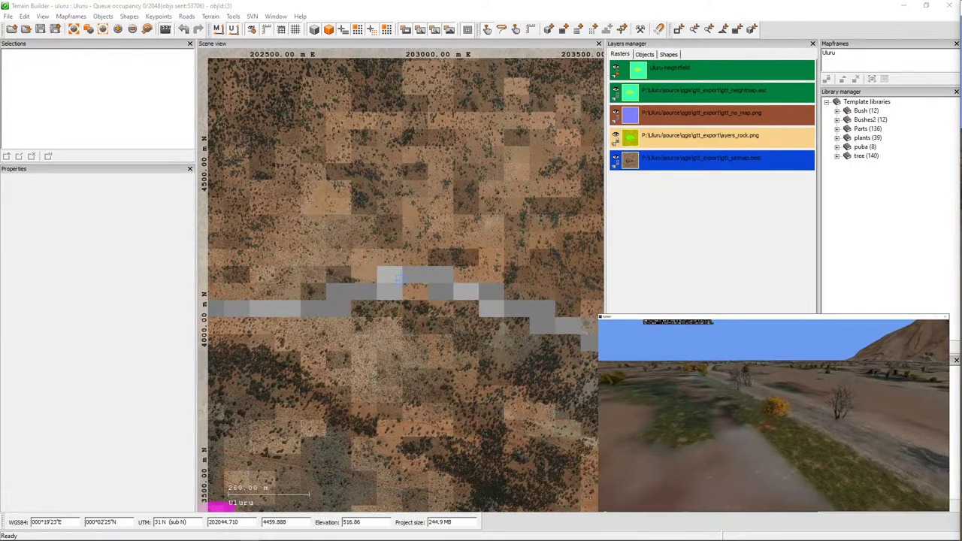
pyautogui.press('w')
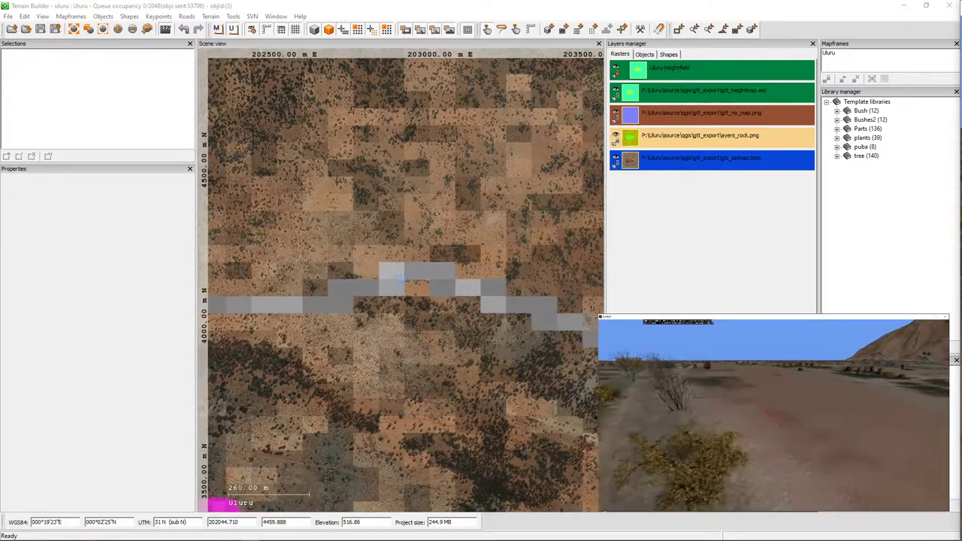
pyautogui.press('w')
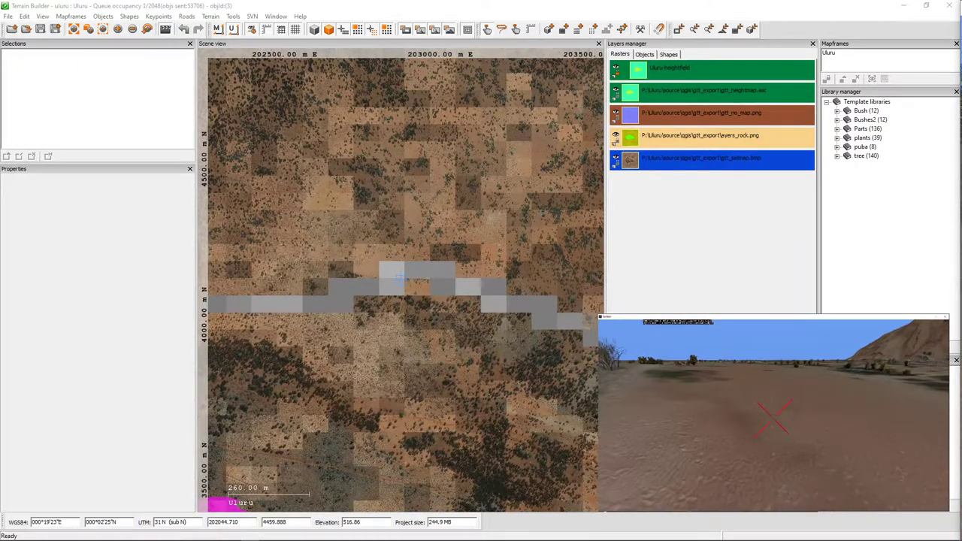
# Select the gtt_satmap.bmp raster layer, and climb above the roadside in Buldozer to view that imagery on the terrain.
pyautogui.press('w')
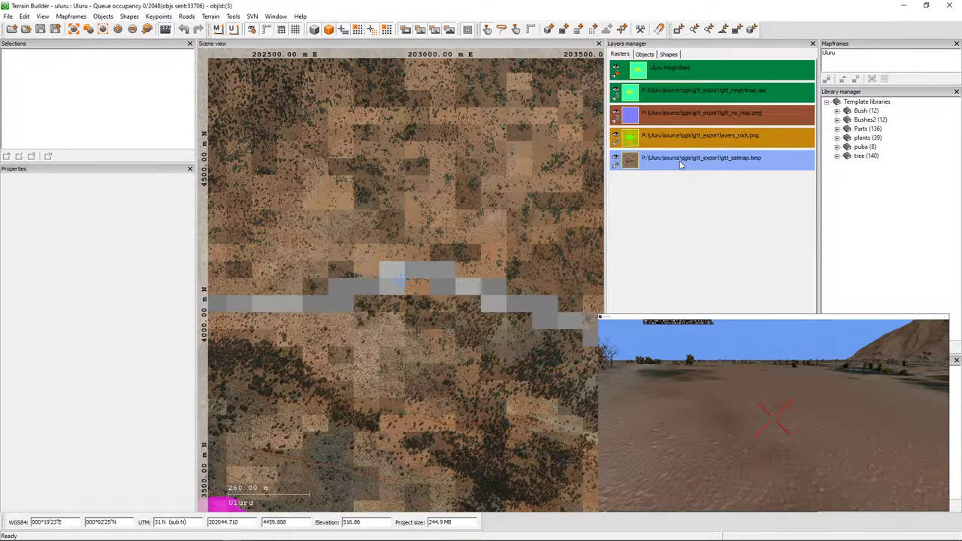
pyautogui.click(731, 412)
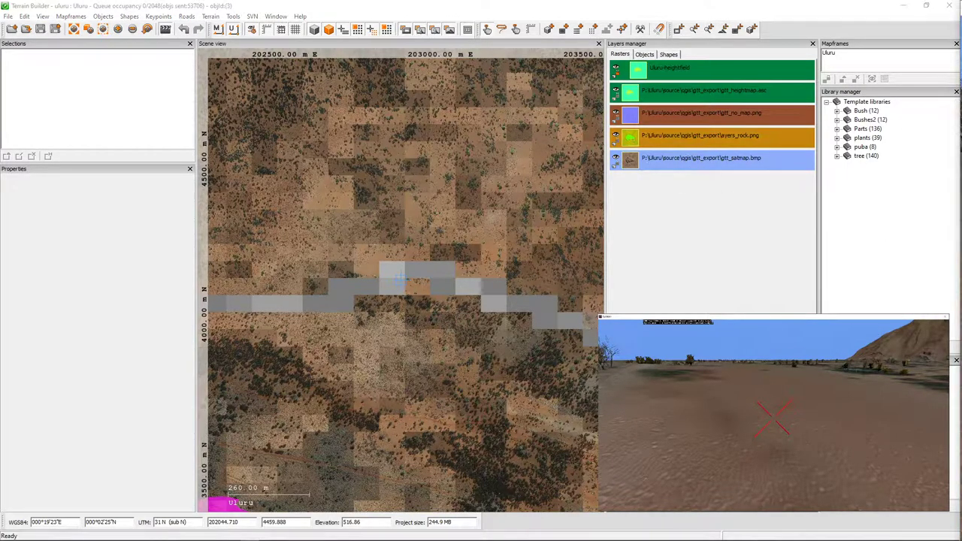
pyautogui.press('w')
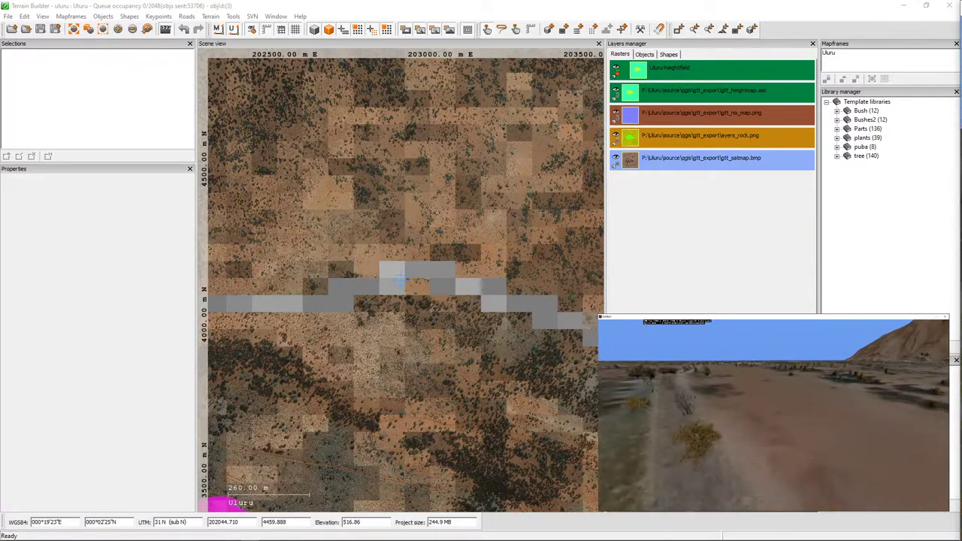
pyautogui.press('w')
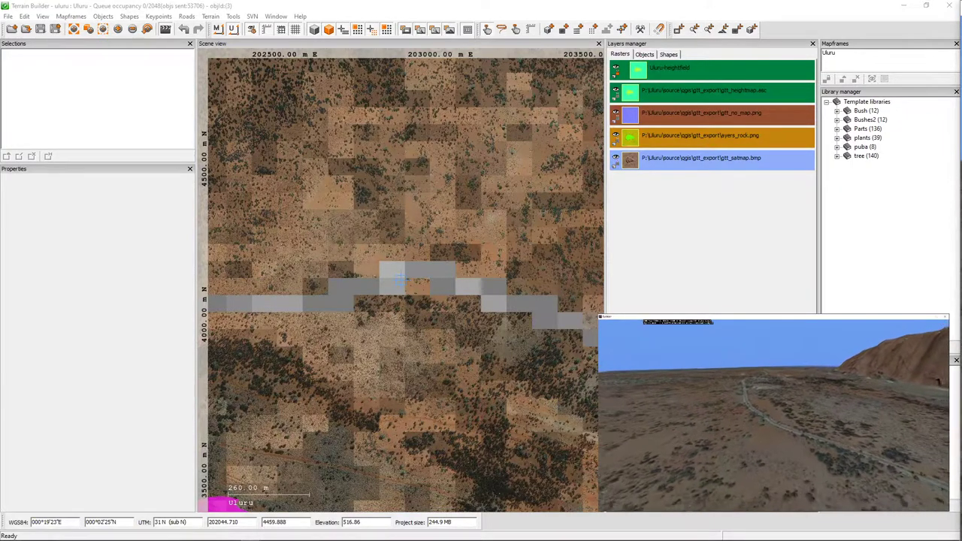
# Examine the draped satellite imagery, road and roadside bushes in Buldozer from high above and close up at several angles.
pyautogui.press('Down')
pyautogui.press('Up')
pyautogui.press('Down')
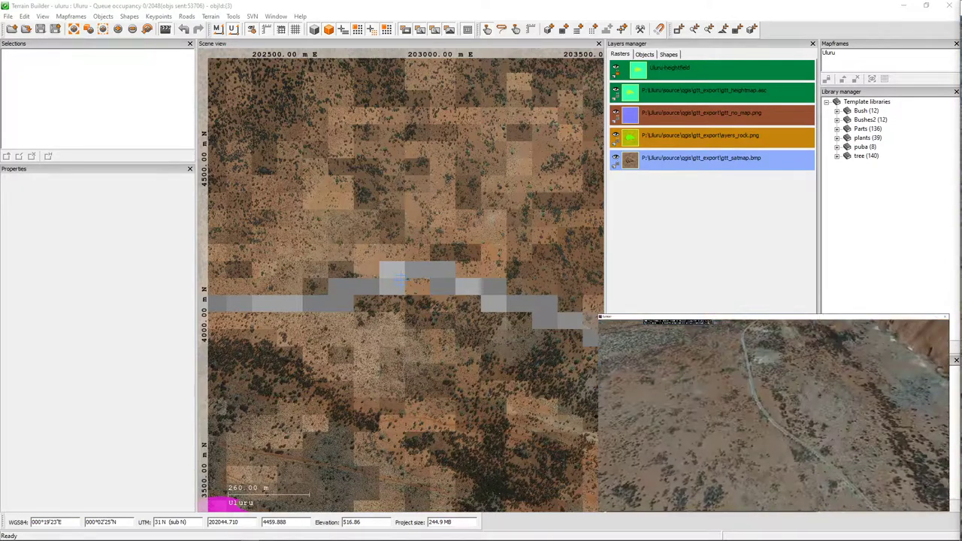
pyautogui.press('Up')
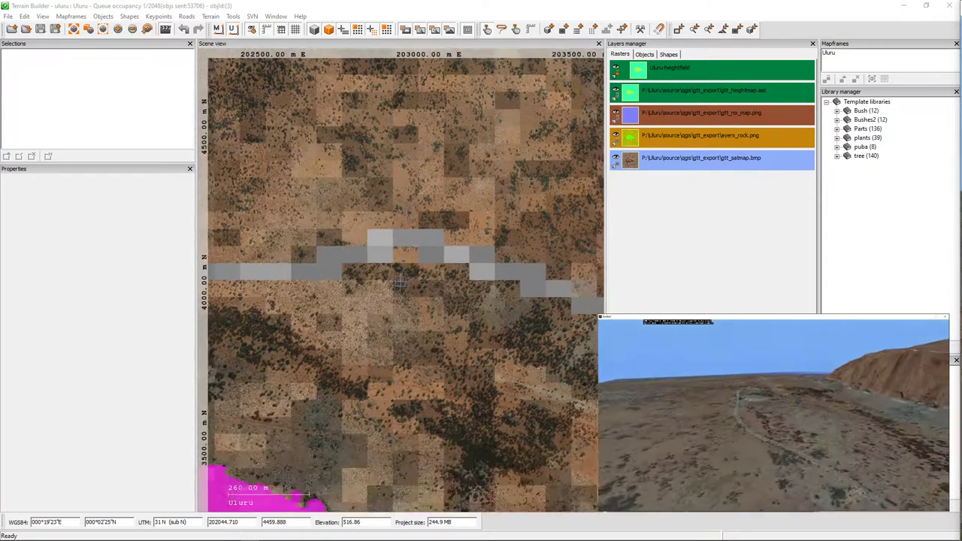
pyautogui.press('Up')
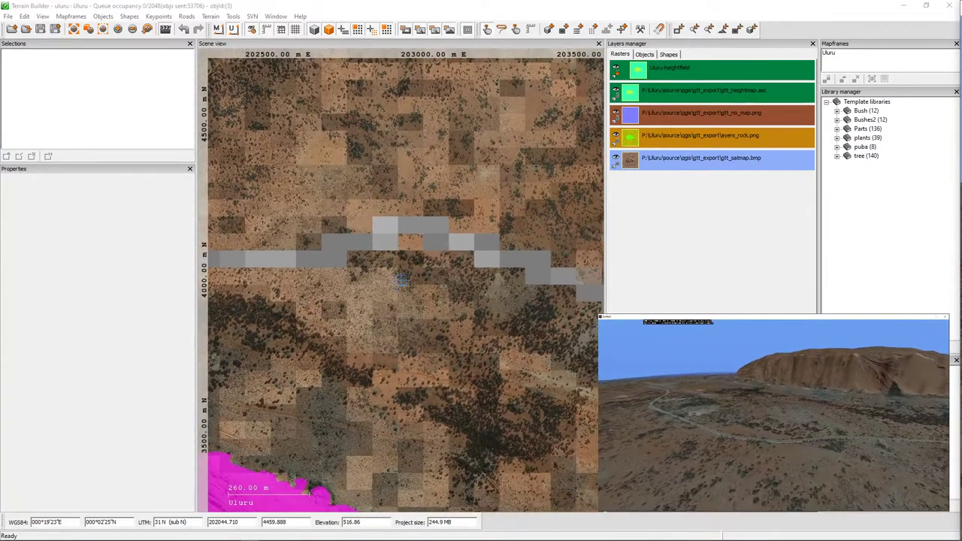
pyautogui.press('Left')
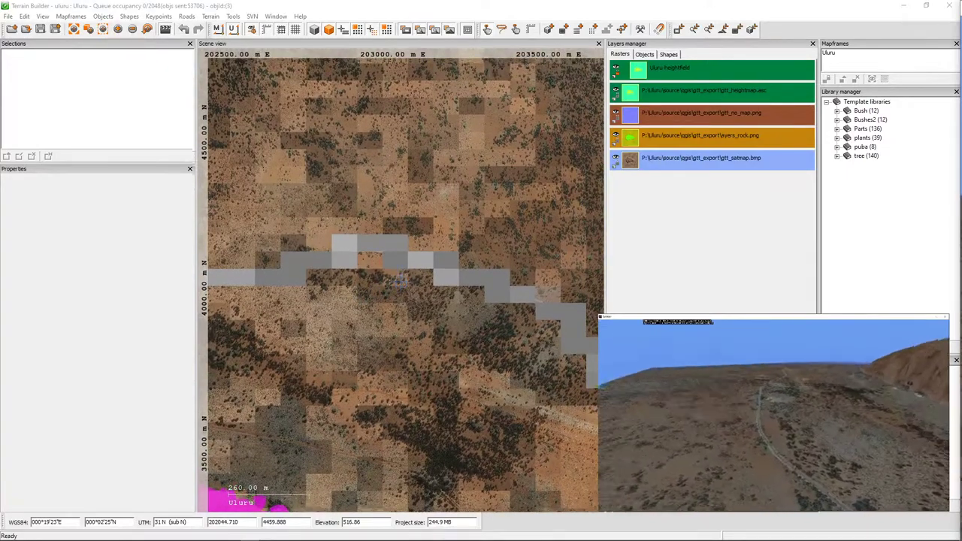
pyautogui.press('Down')
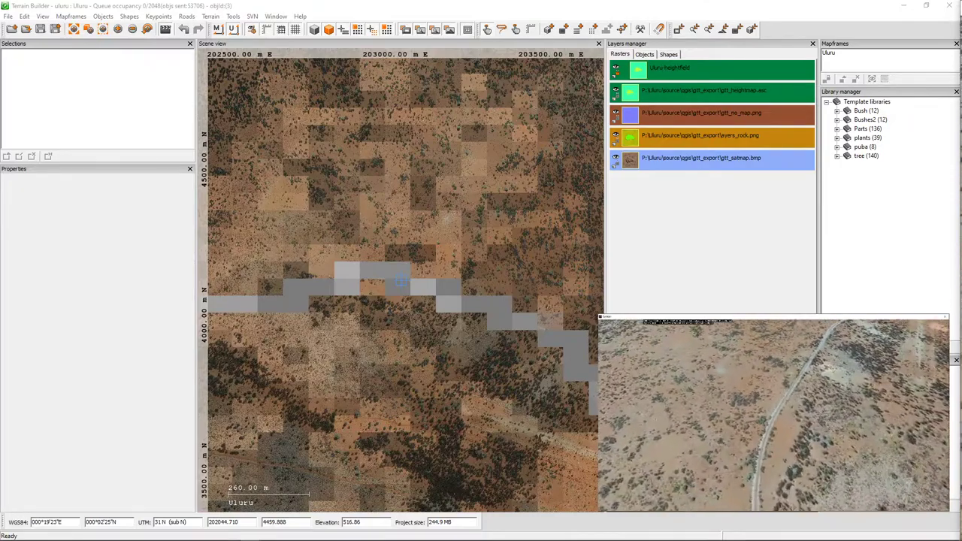
pyautogui.press('Left')
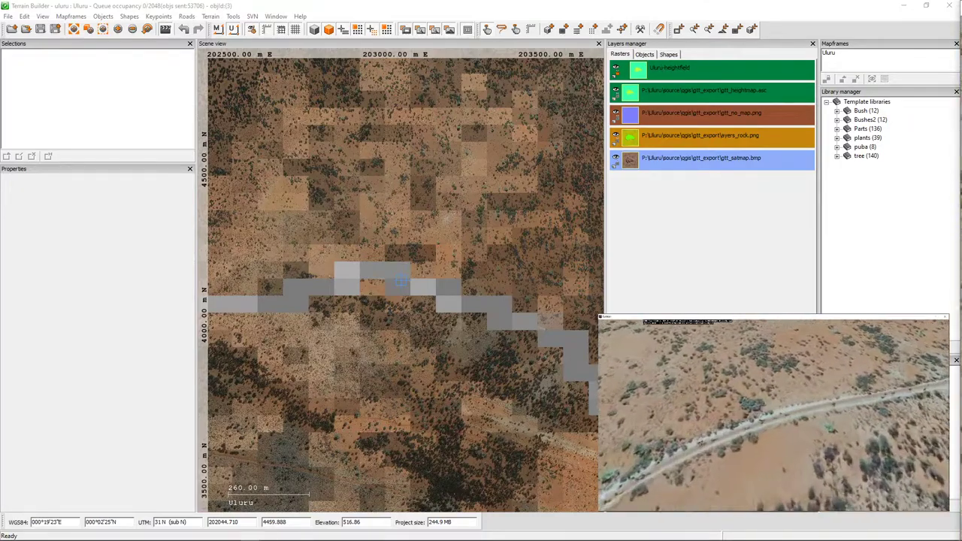
pyautogui.press('Left')
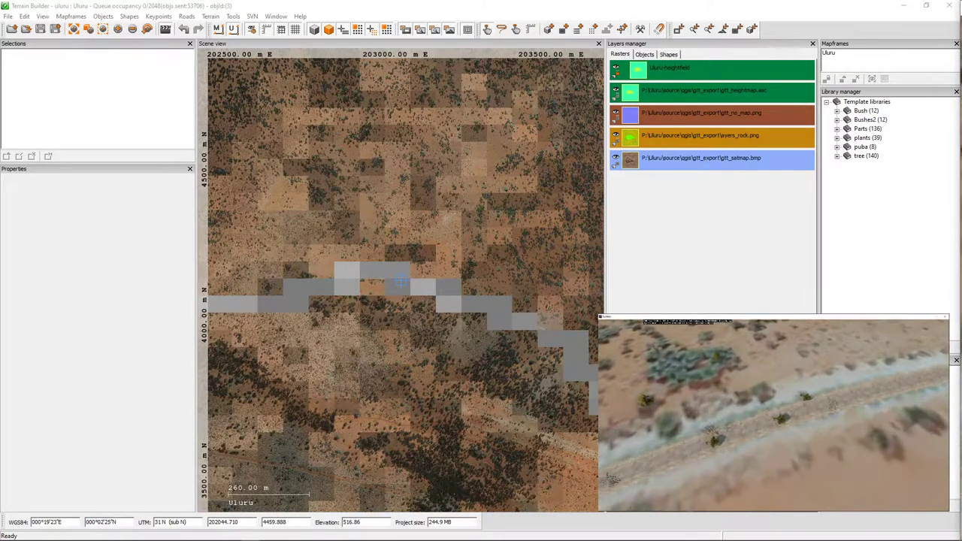
pyautogui.press('Up')
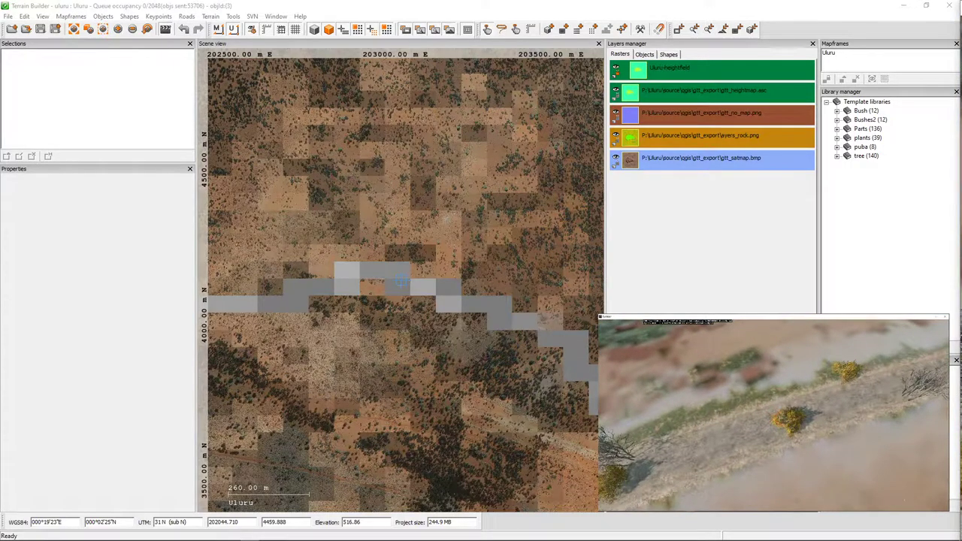
pyautogui.press('Up')
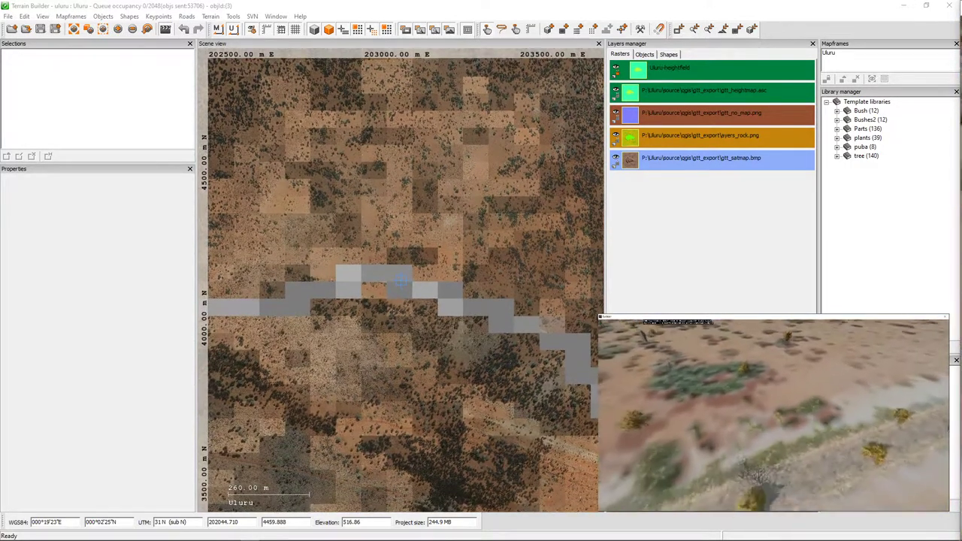
pyautogui.press('Up')
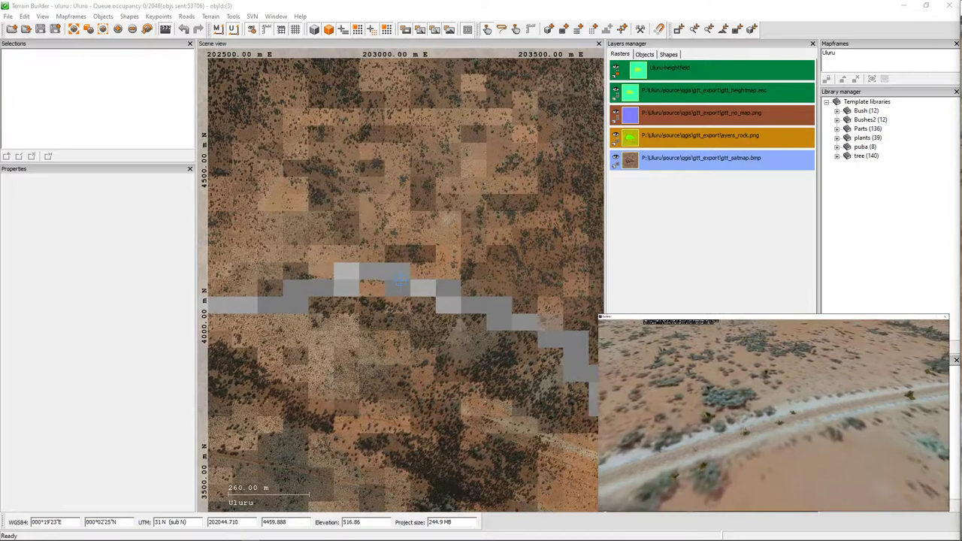
# Close the Uluru project and Terrain Builder without saving, ending the Buldozer connection.
pyautogui.press('Up')
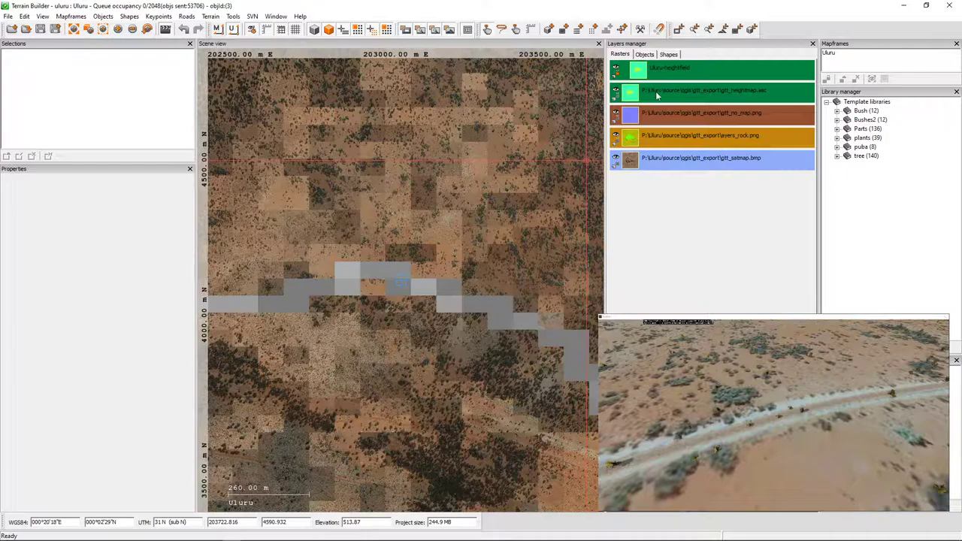
pyautogui.click(948, 5)
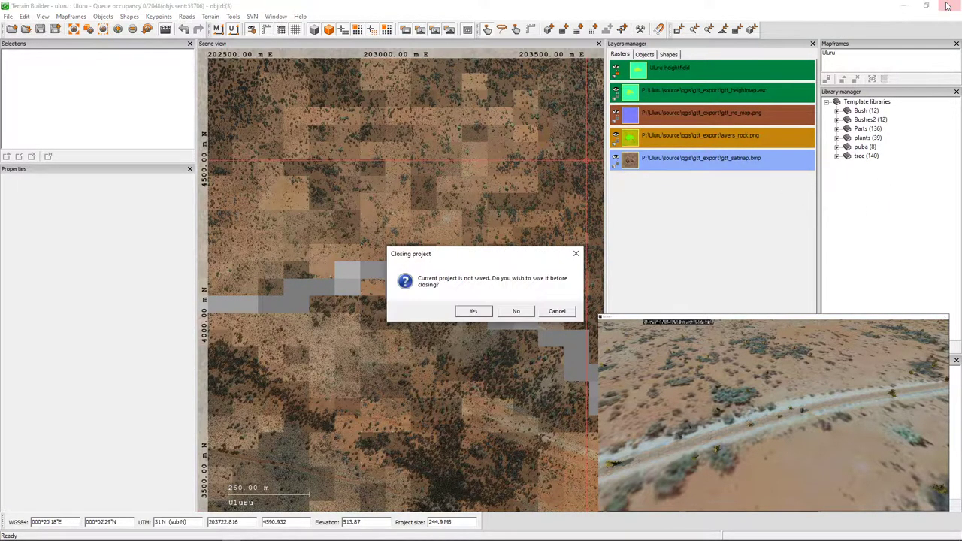
pyautogui.click(516, 311)
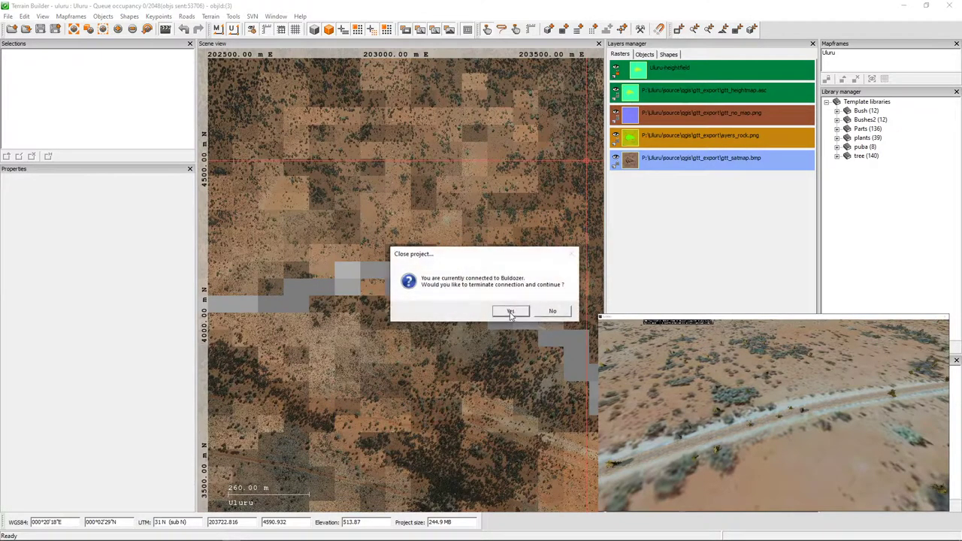
pyautogui.click(511, 312)
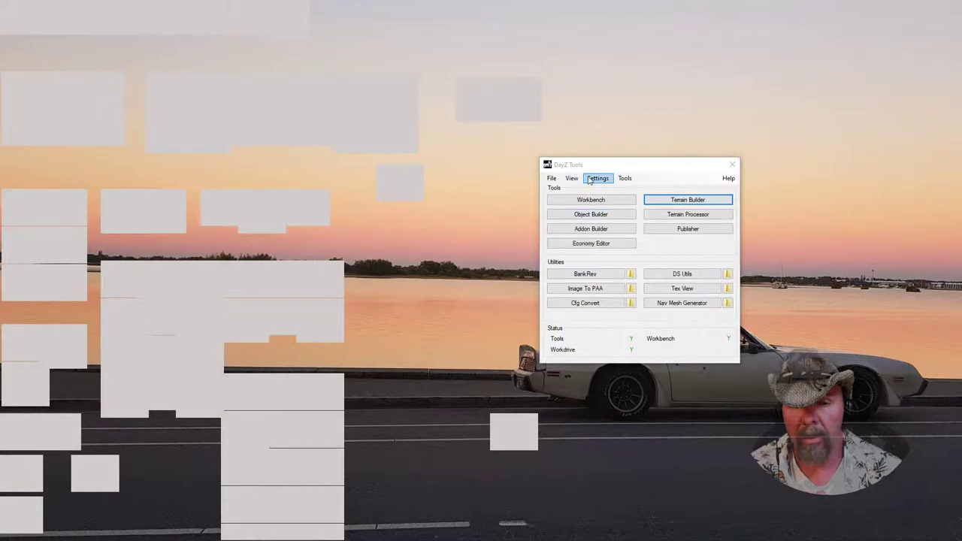
# Refresh the desktop until its icons redraw, and launch QGIS Desktop.
pyautogui.rightClick(629, 83)
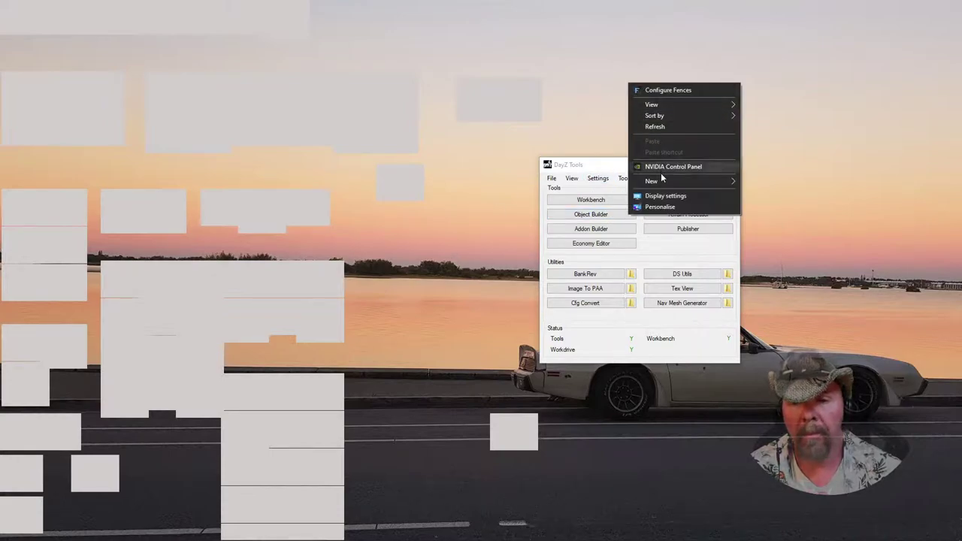
pyautogui.click(666, 127)
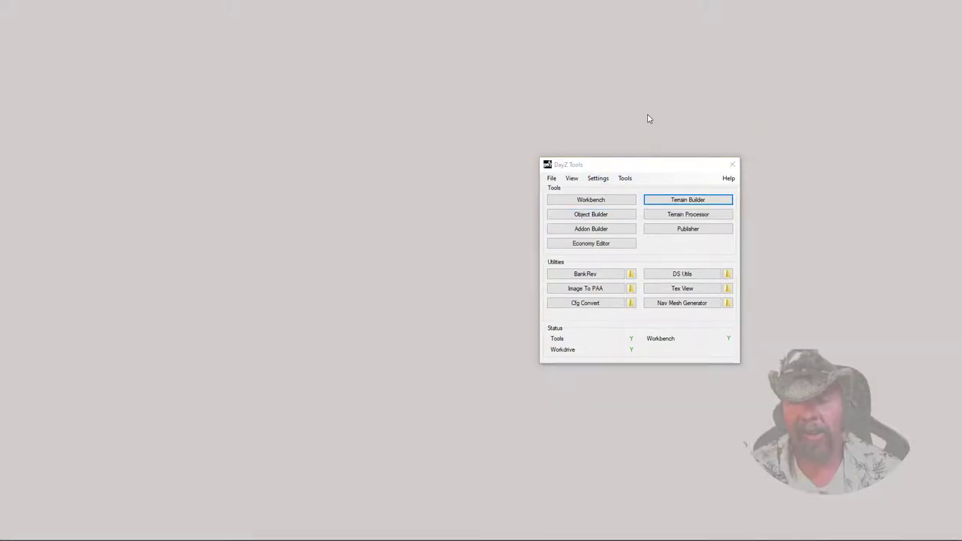
pyautogui.rightClick(646, 117)
pyautogui.click(674, 160)
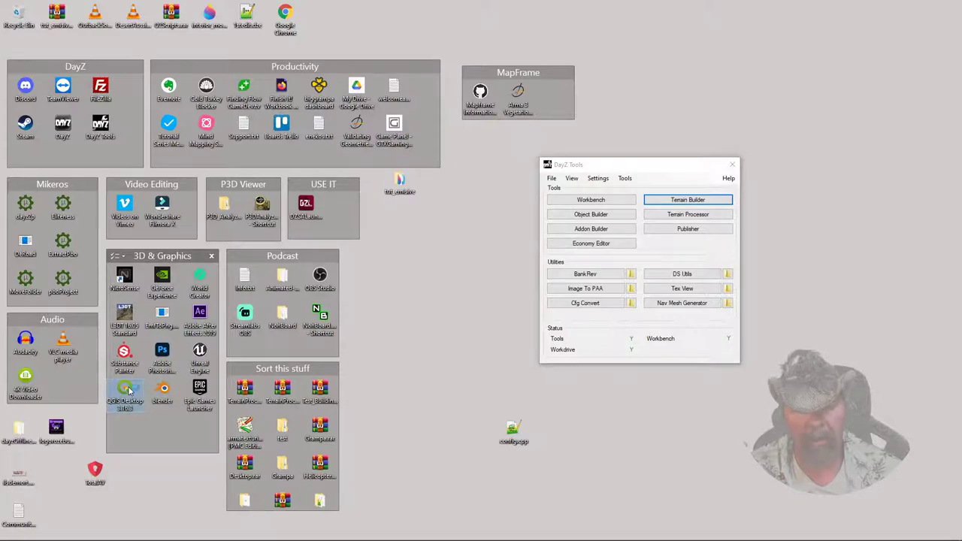
pyautogui.doubleClick(126, 390)
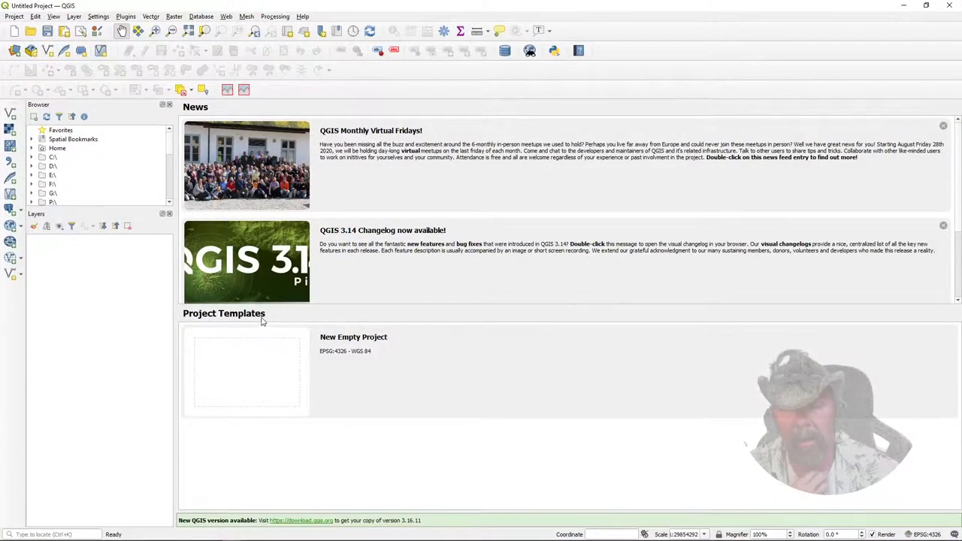
# Open Game Terrain Tools and add the arcgis satmap to the empty project.
pyautogui.click(227, 90)
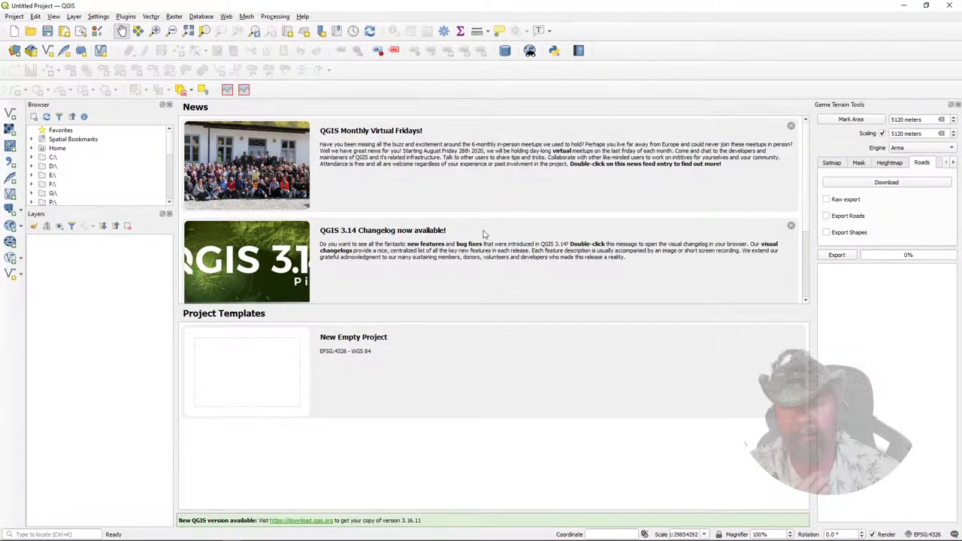
pyautogui.click(832, 163)
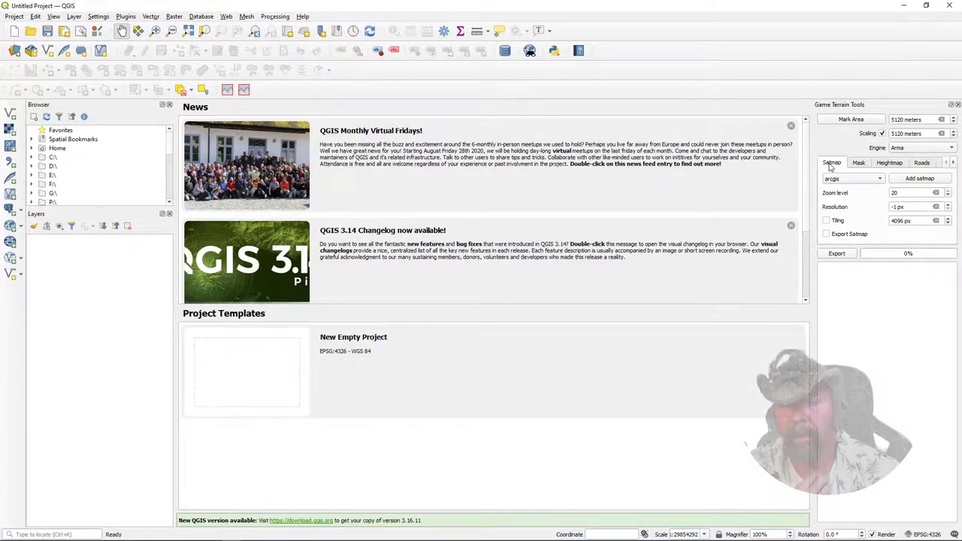
pyautogui.click(904, 181)
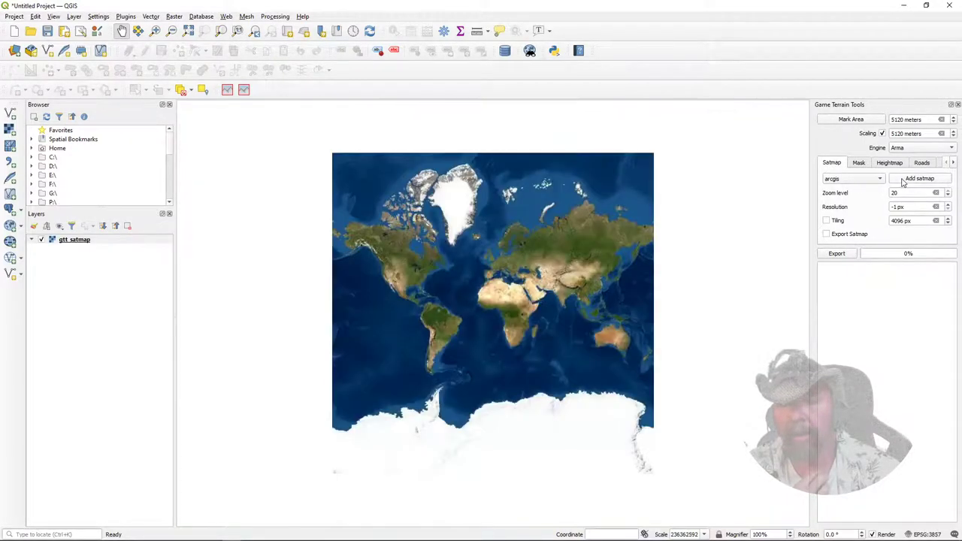
# Look over Australia and its central red desert on the satellite map, from continental to close scale.
pyautogui.scroll(3, 598, 342)
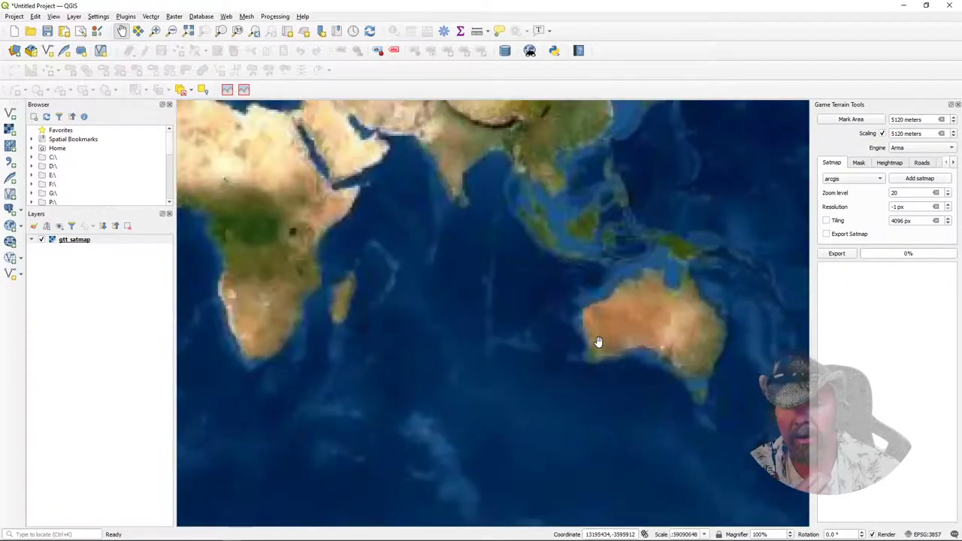
pyautogui.moveTo(674, 318); pyautogui.dragTo(576, 322)
pyautogui.scroll(5, 557, 285)
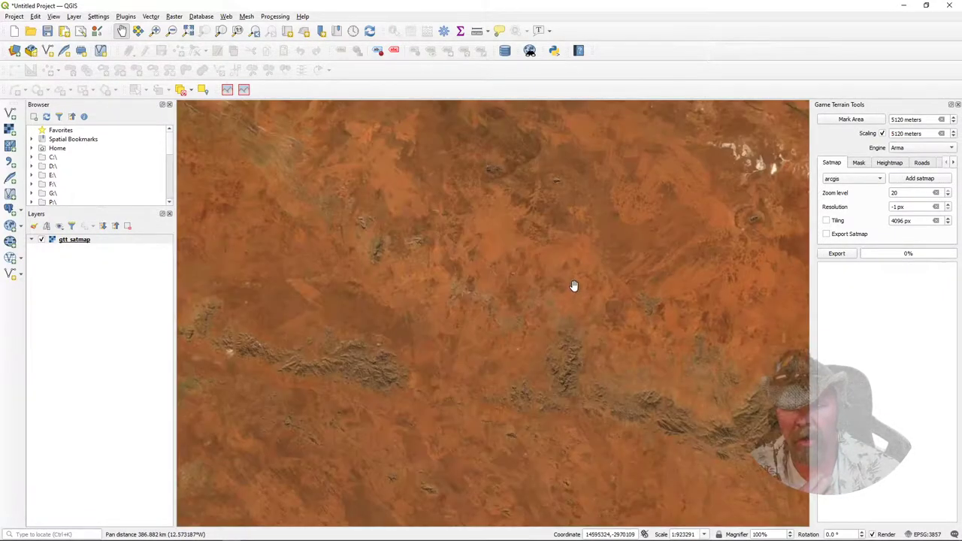
pyautogui.moveTo(571, 286); pyautogui.dragTo(556, 317)
pyautogui.scroll(-6, 559, 299)
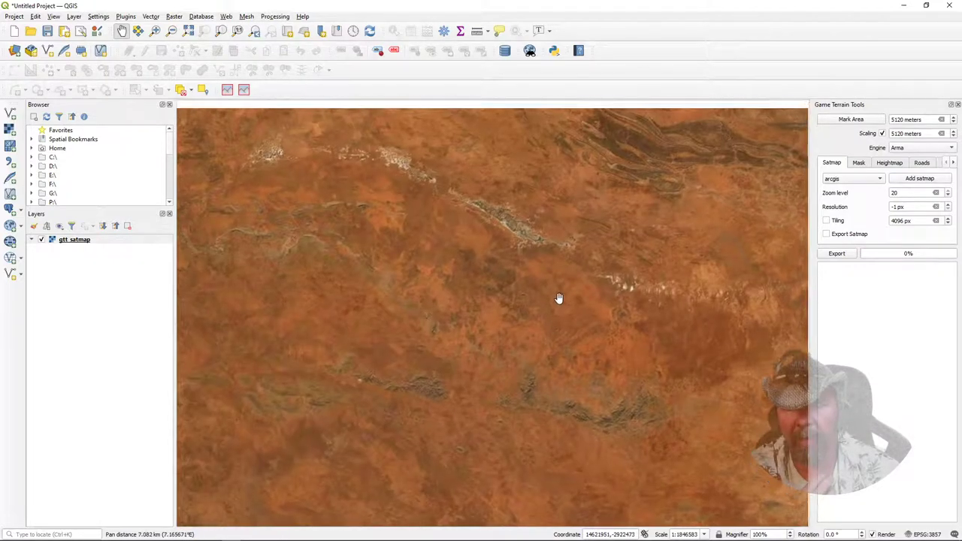
pyautogui.scroll(2, 589, 294)
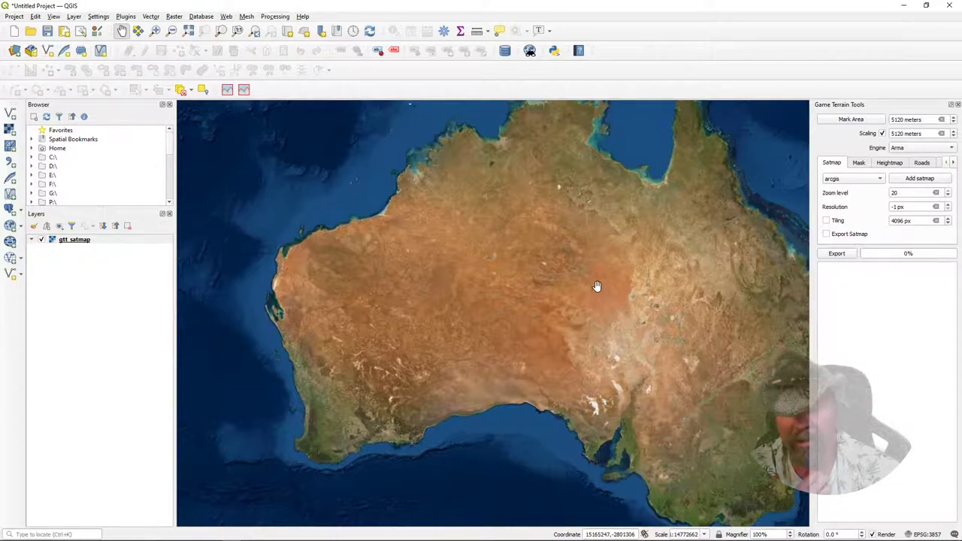
pyautogui.moveTo(672, 294); pyautogui.dragTo(599, 234)
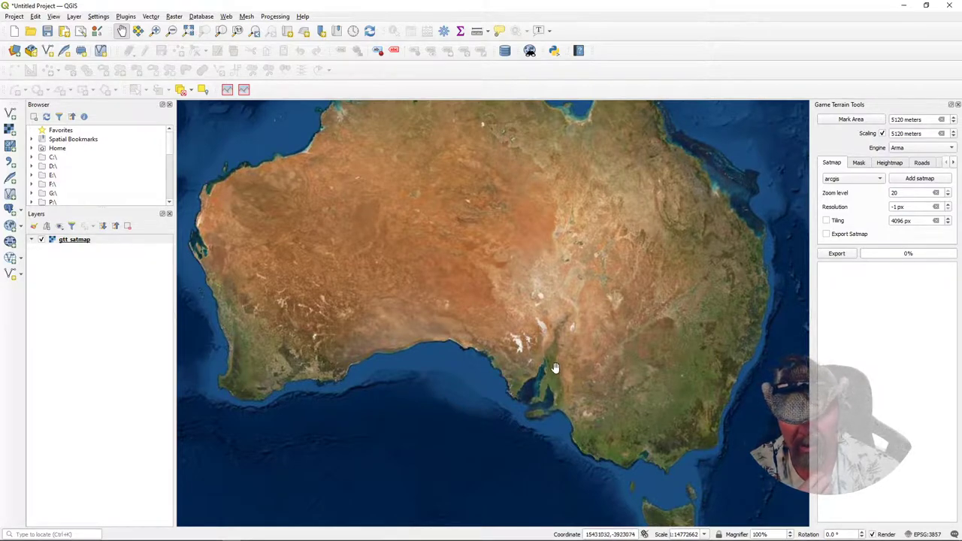
pyautogui.scroll(6, 469, 238)
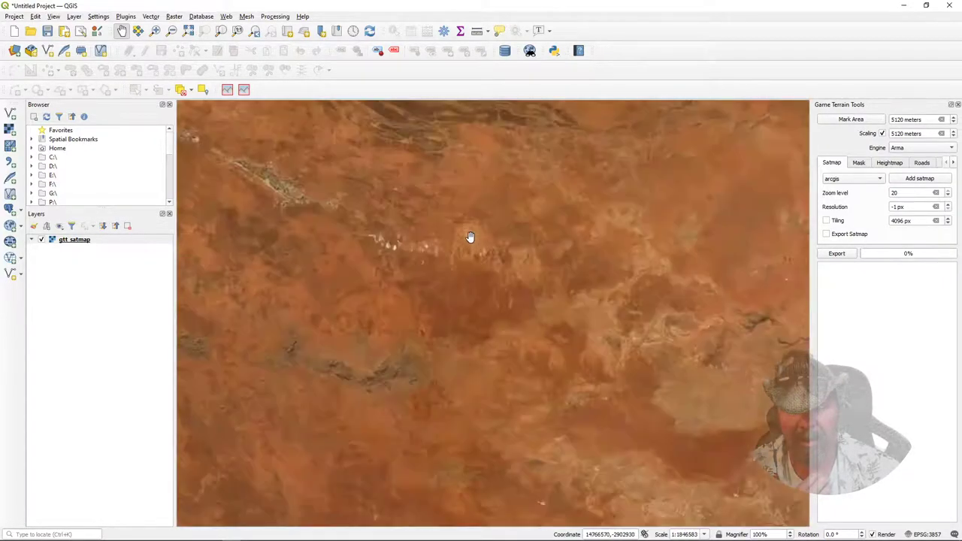
pyautogui.scroll(2, 475, 241)
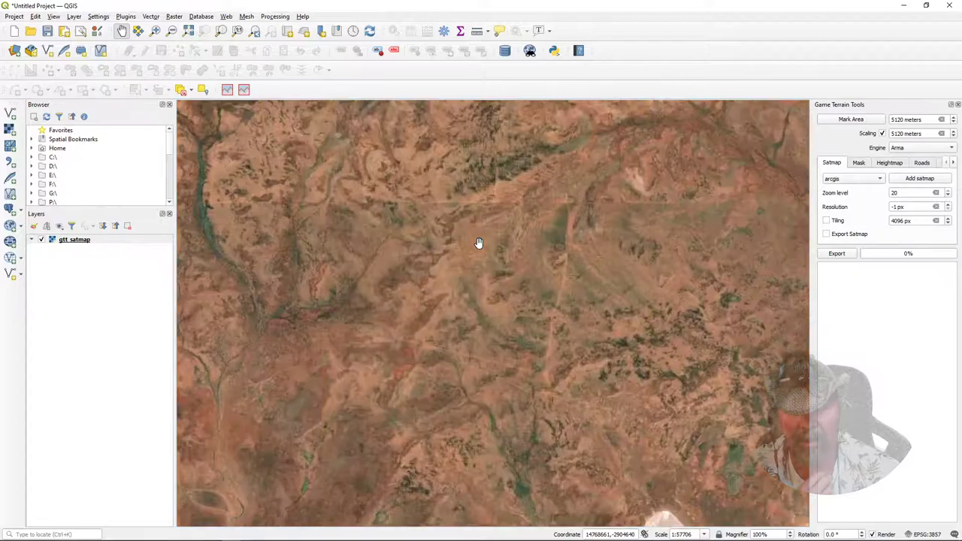
pyautogui.scroll(-8, 479, 244)
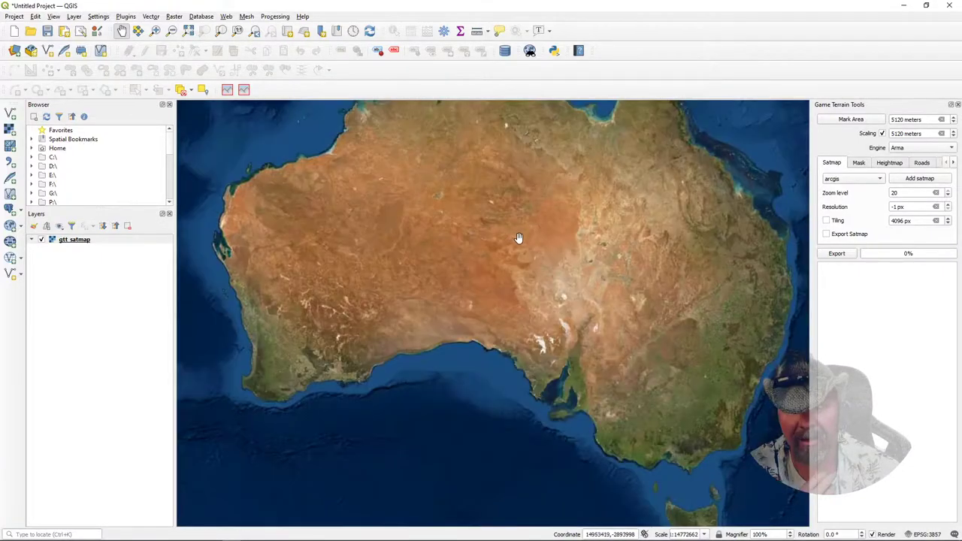
# Search the ranges and salt lakes of Australia's interior on the satellite map.
pyautogui.moveTo(571, 310); pyautogui.dragTo(579, 327)
pyautogui.scroll(3, 594, 308)
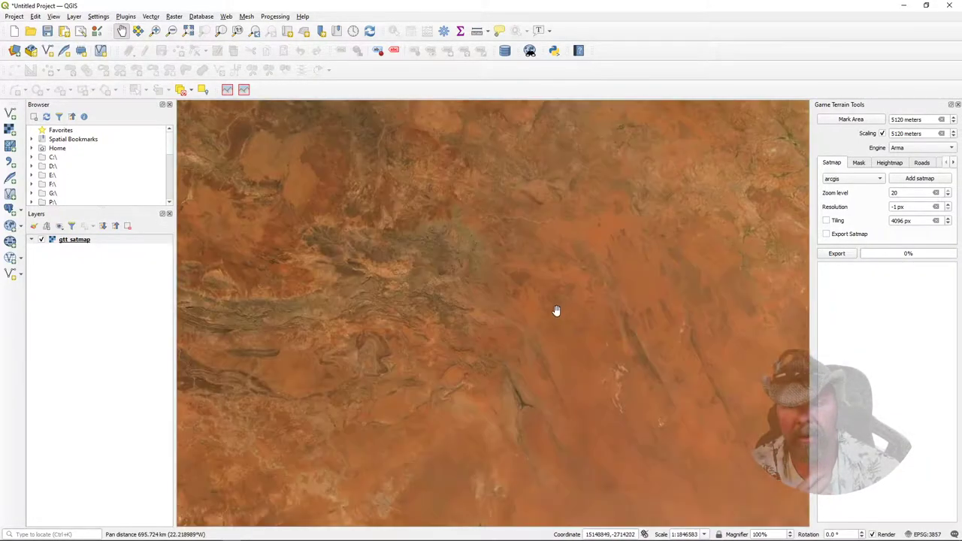
pyautogui.moveTo(519, 297); pyautogui.dragTo(702, 358)
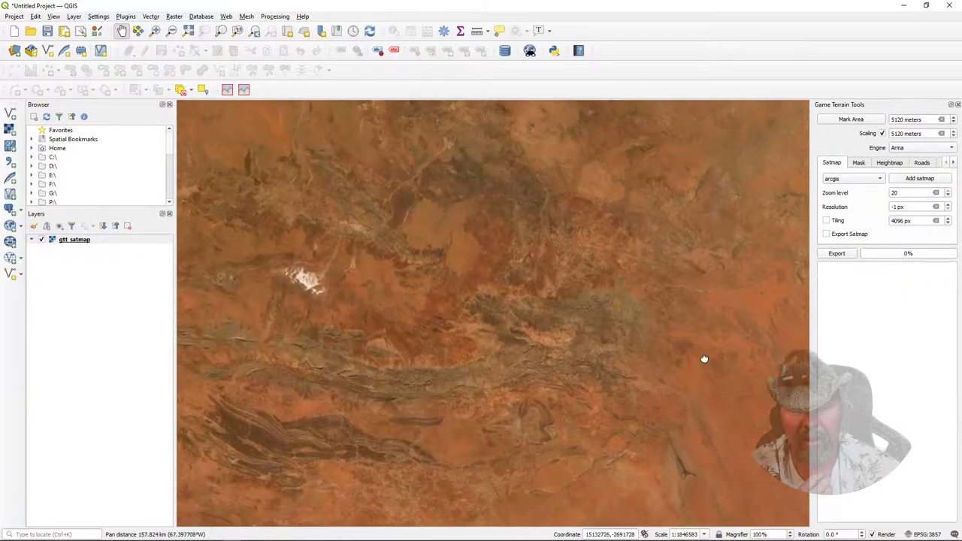
pyautogui.moveTo(436, 351); pyautogui.dragTo(554, 256)
pyautogui.scroll(-3, 541, 255)
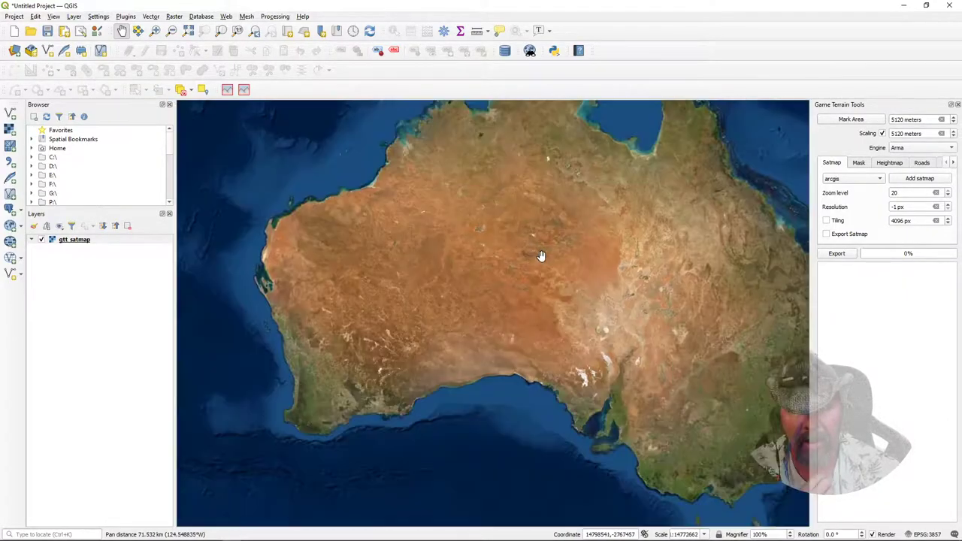
pyautogui.scroll(3, 497, 272)
pyautogui.moveTo(414, 286); pyautogui.dragTo(509, 322)
# Examine Australia's east coast on the satellite map, following the forested mountains northward to the large bay.
pyautogui.scroll(-4, 569, 303)
pyautogui.moveTo(615, 318); pyautogui.dragTo(554, 281)
pyautogui.scroll(4, 557, 294)
pyautogui.scroll(3, 526, 256)
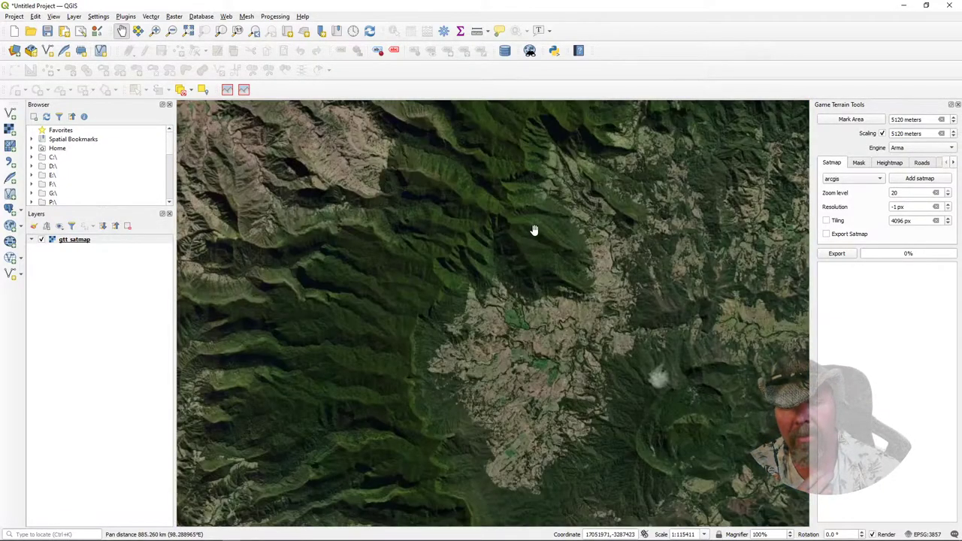
pyautogui.moveTo(533, 228); pyautogui.dragTo(533, 288)
pyautogui.scroll(-2, 576, 249)
pyautogui.moveTo(576, 249); pyautogui.dragTo(543, 342)
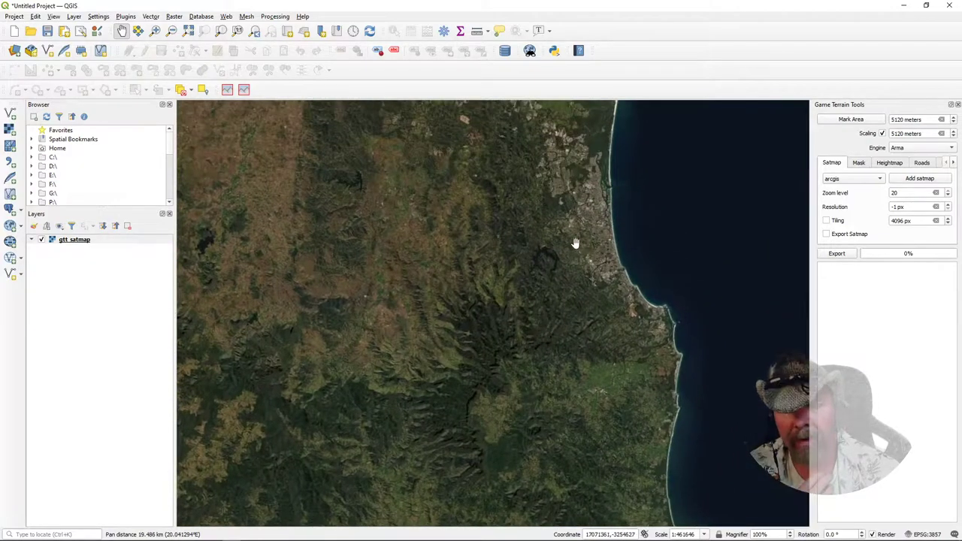
pyautogui.scroll(-1, 551, 296)
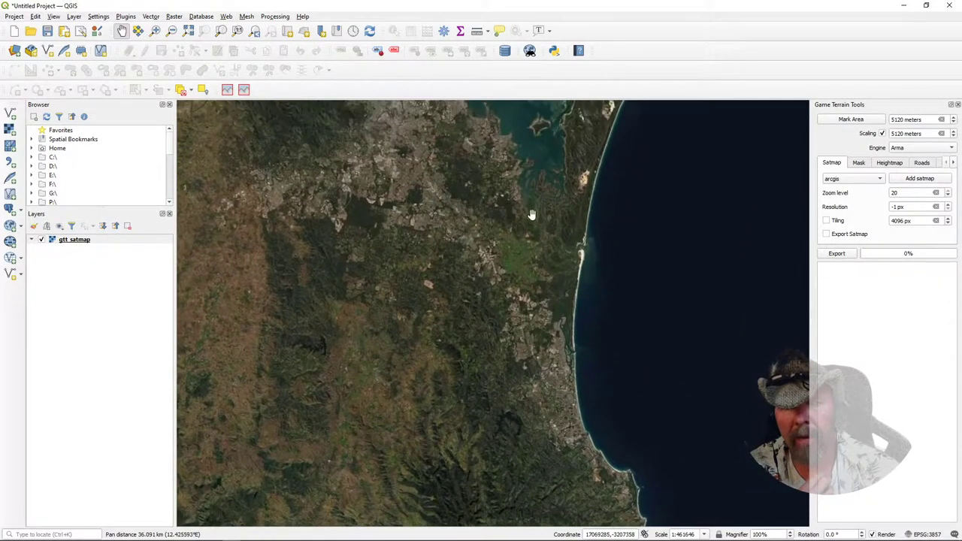
pyautogui.moveTo(531, 215); pyautogui.dragTo(533, 344)
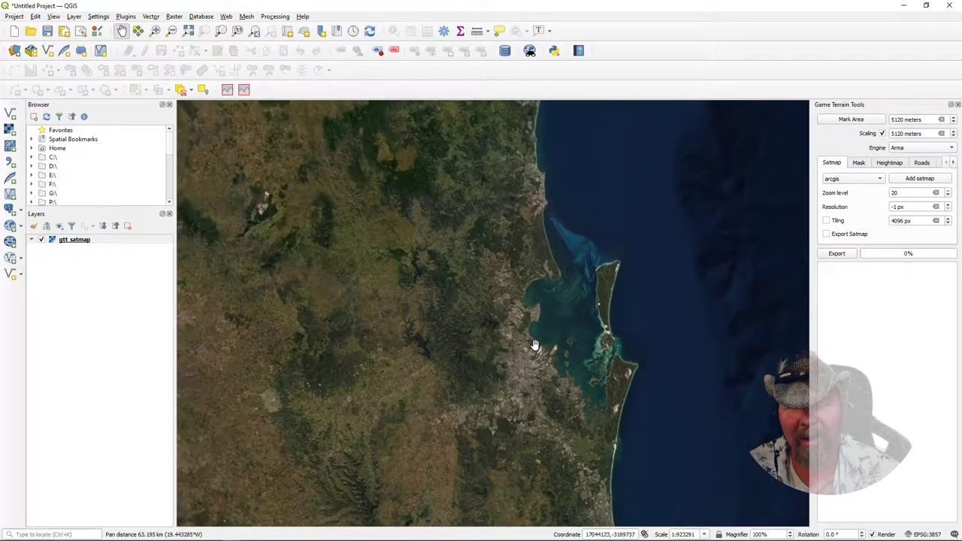
# Examine the bay's islands, river channels and western shoreline on the satellite map.
pyautogui.moveTo(566, 409); pyautogui.dragTo(531, 318)
pyautogui.scroll(3, 562, 324)
pyautogui.moveTo(672, 329); pyautogui.dragTo(560, 314)
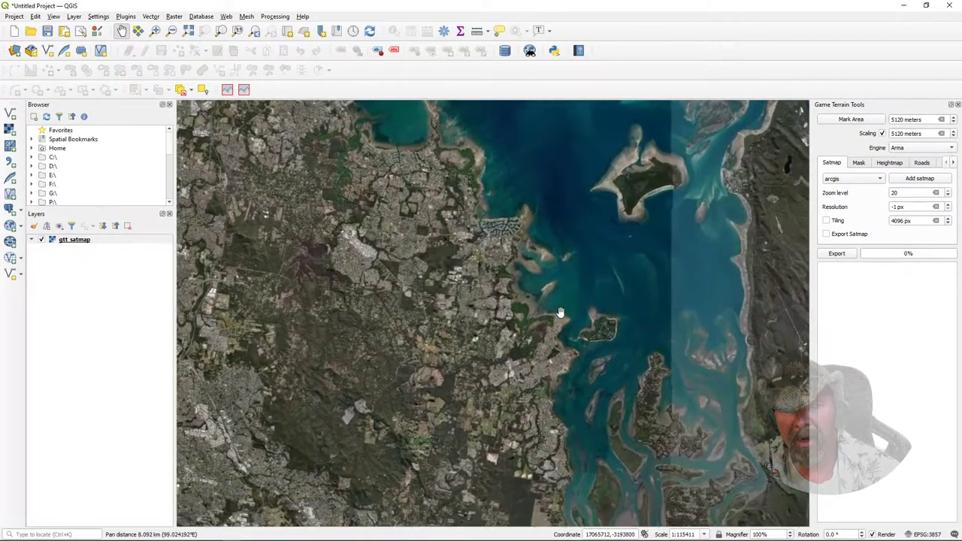
pyautogui.moveTo(582, 429); pyautogui.dragTo(576, 294)
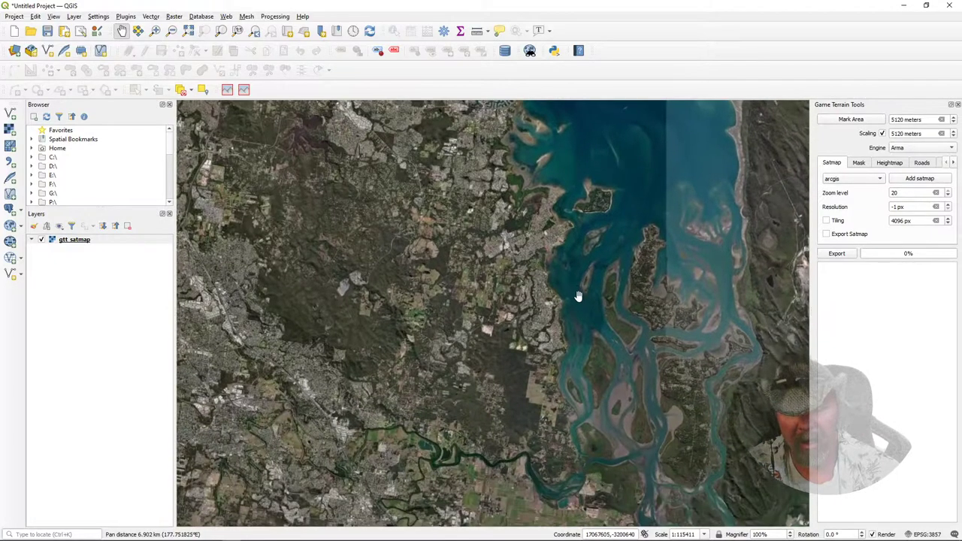
pyautogui.moveTo(514, 301); pyautogui.dragTo(562, 373)
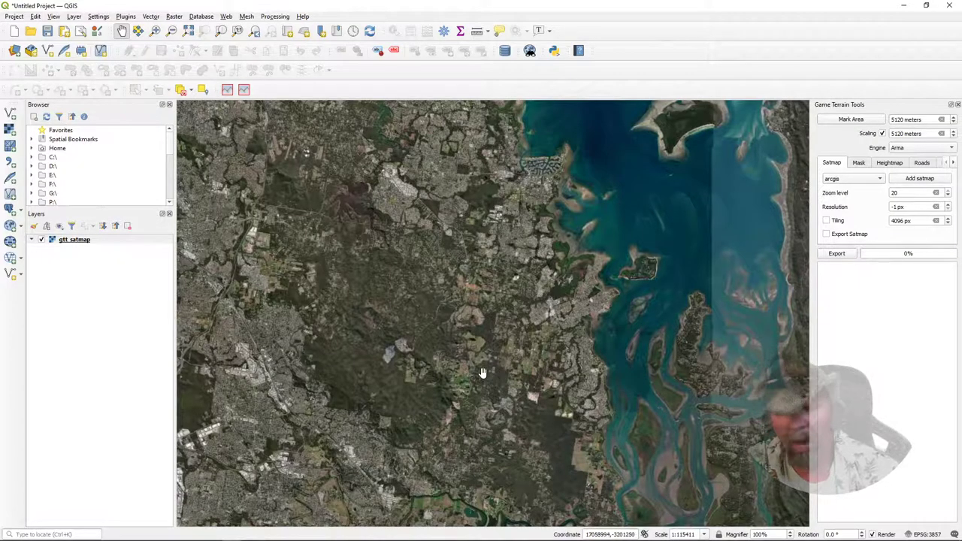
# Examine the suburbs, marinas and river mouth along the bay's western shore on the satellite map.
pyautogui.scroll(1, 564, 342)
pyautogui.moveTo(483, 248); pyautogui.dragTo(360, 331)
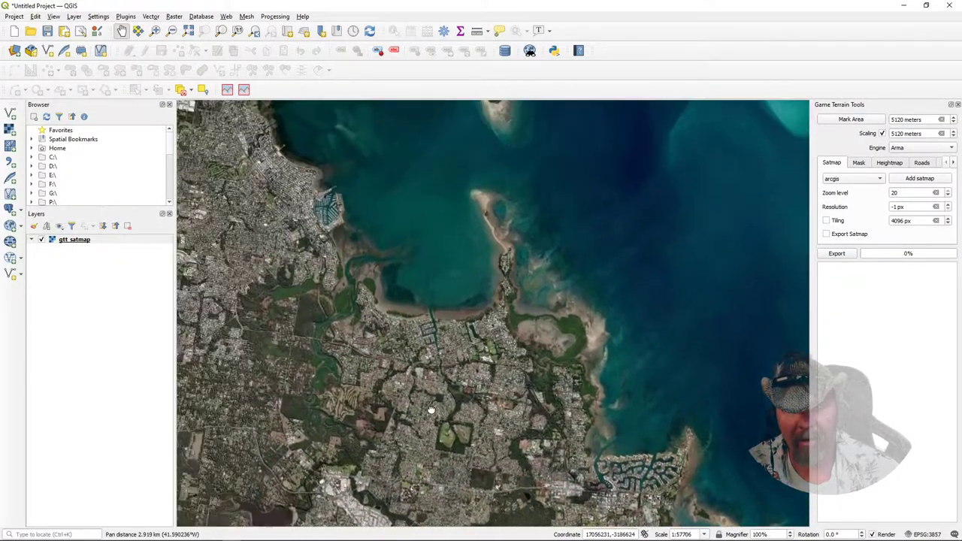
pyautogui.moveTo(360, 385); pyautogui.dragTo(431, 331)
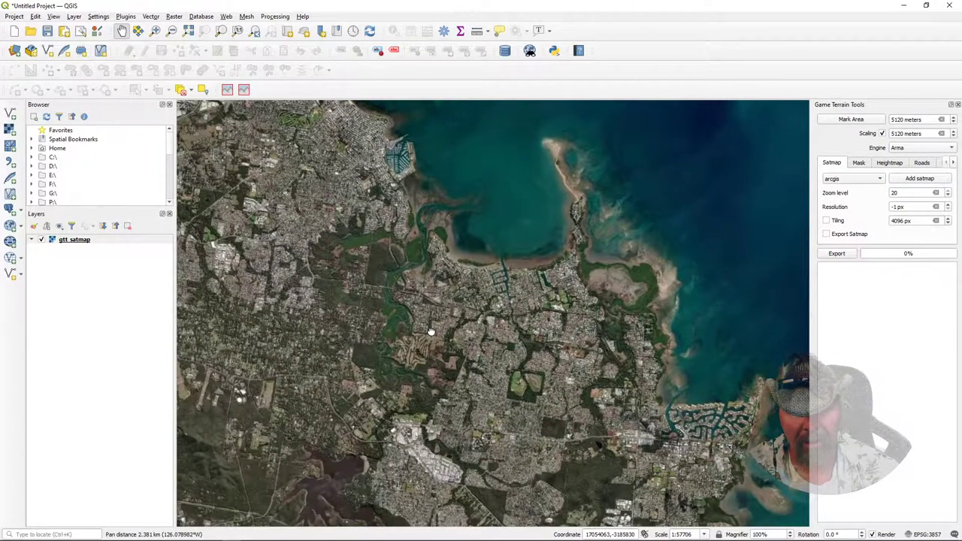
pyautogui.moveTo(434, 290); pyautogui.dragTo(490, 368)
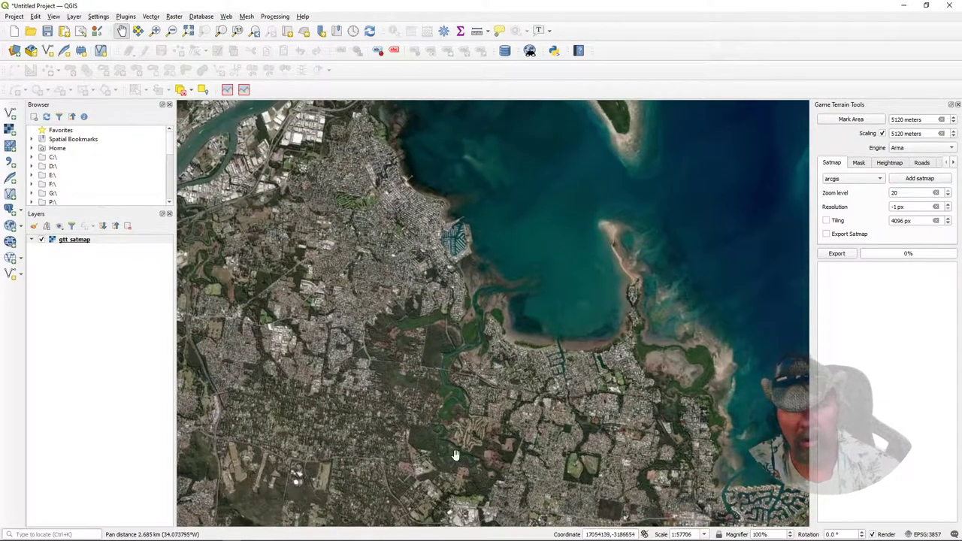
pyautogui.moveTo(319, 365); pyautogui.dragTo(429, 382)
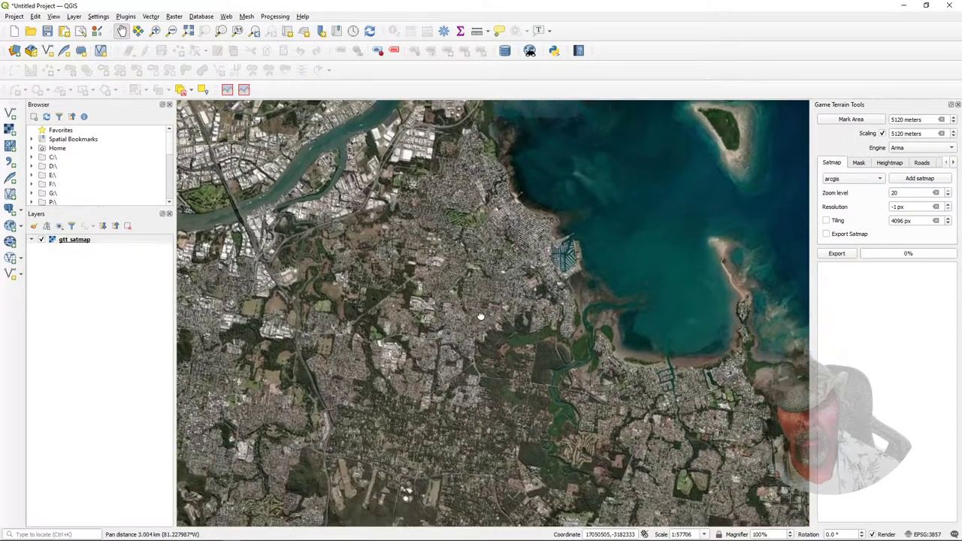
pyautogui.scroll(1, 480, 317)
pyautogui.moveTo(481, 317); pyautogui.dragTo(442, 242)
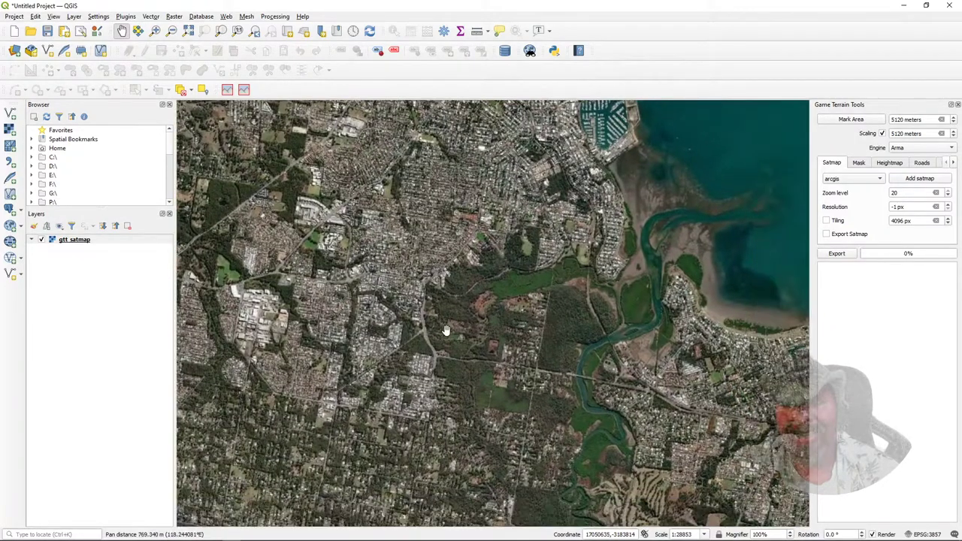
# Display the heightmap options of Game Terrain Tools and inspect the wooded houses and nearby river mouth at close scale.
pyautogui.click(849, 120)
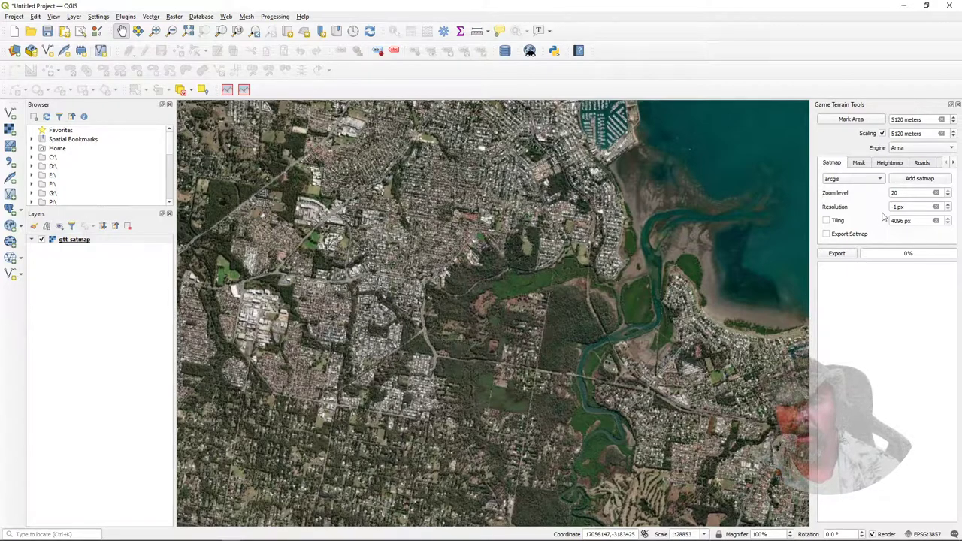
pyautogui.click(893, 164)
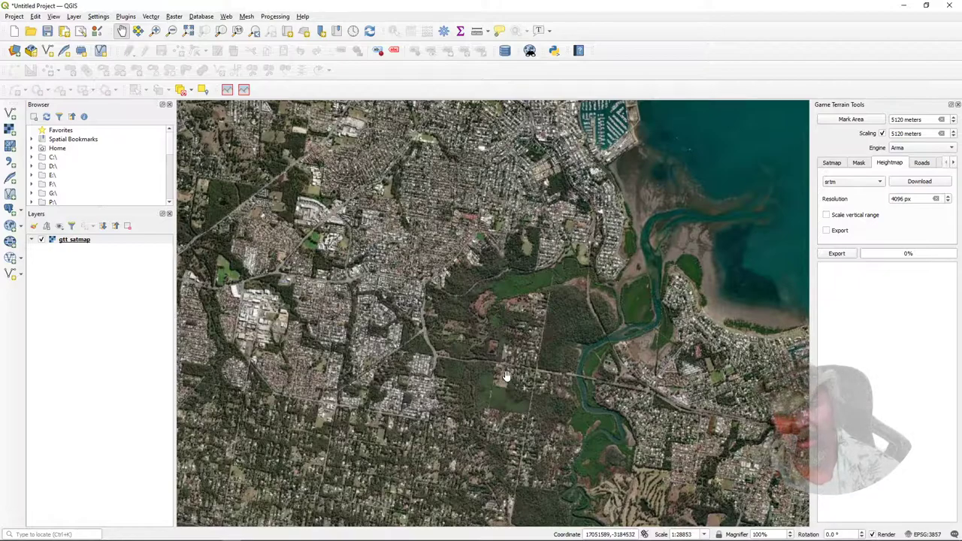
pyautogui.scroll(3, 542, 369)
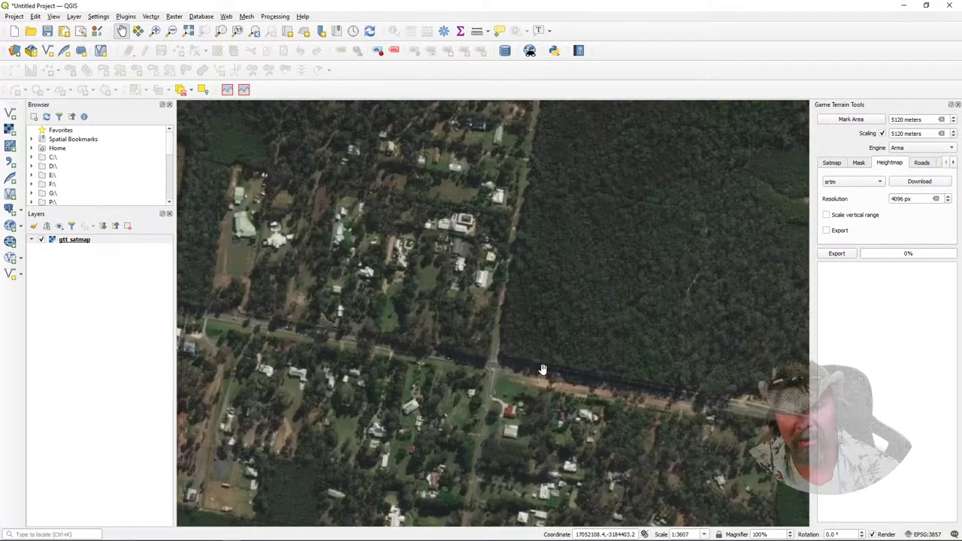
pyautogui.moveTo(752, 344); pyautogui.dragTo(439, 342)
pyautogui.scroll(-2, 519, 331)
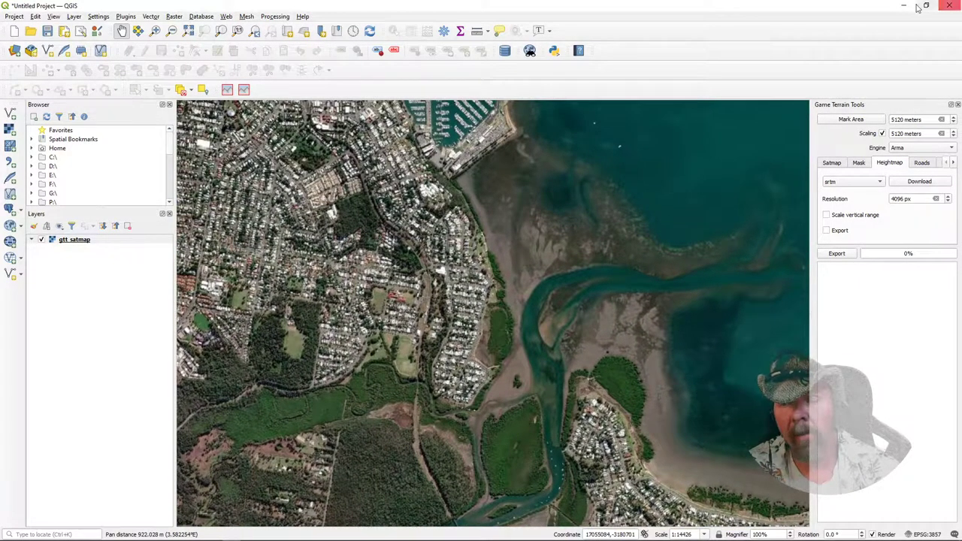
# Close QGIS, discarding the untitled project, and open L3DT in a maximized window.
pyautogui.click(950, 5)
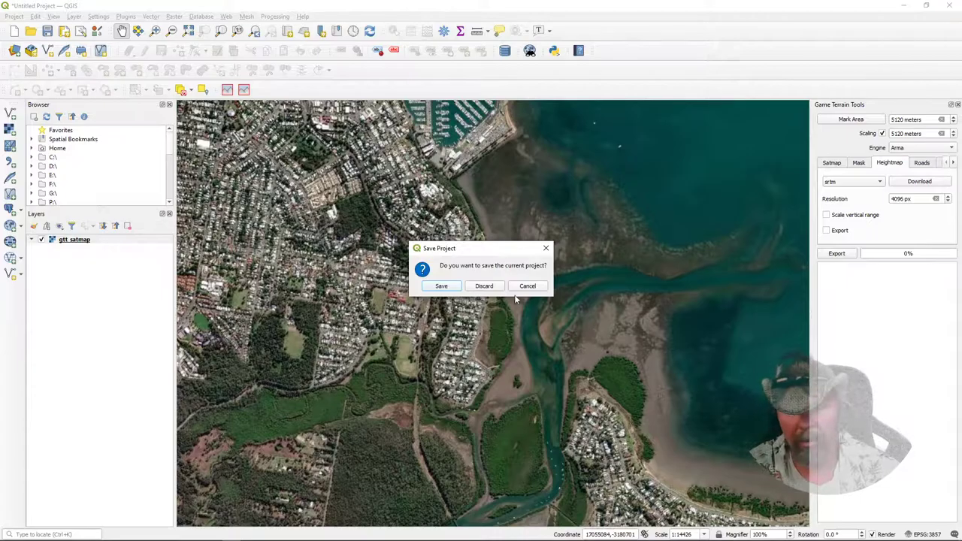
pyautogui.click(484, 289)
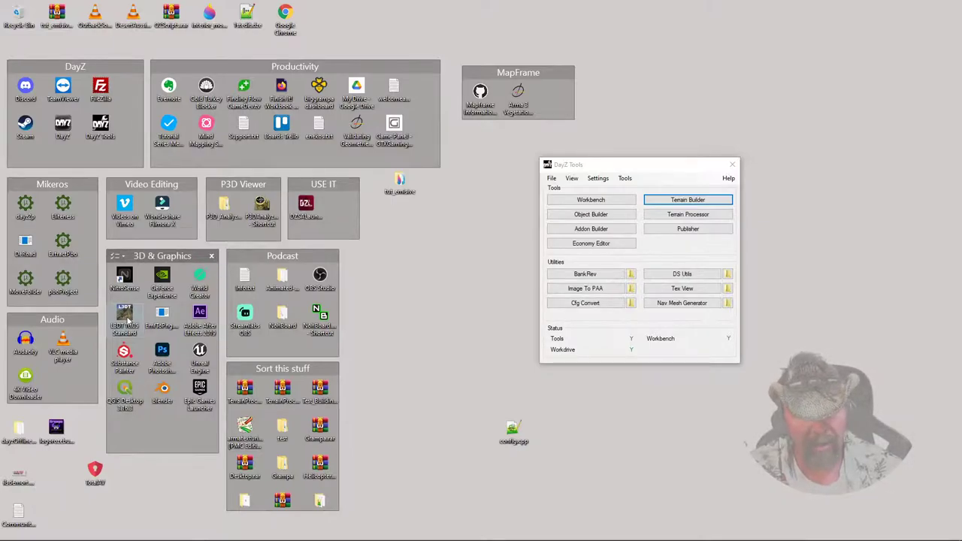
pyautogui.doubleClick(125, 318)
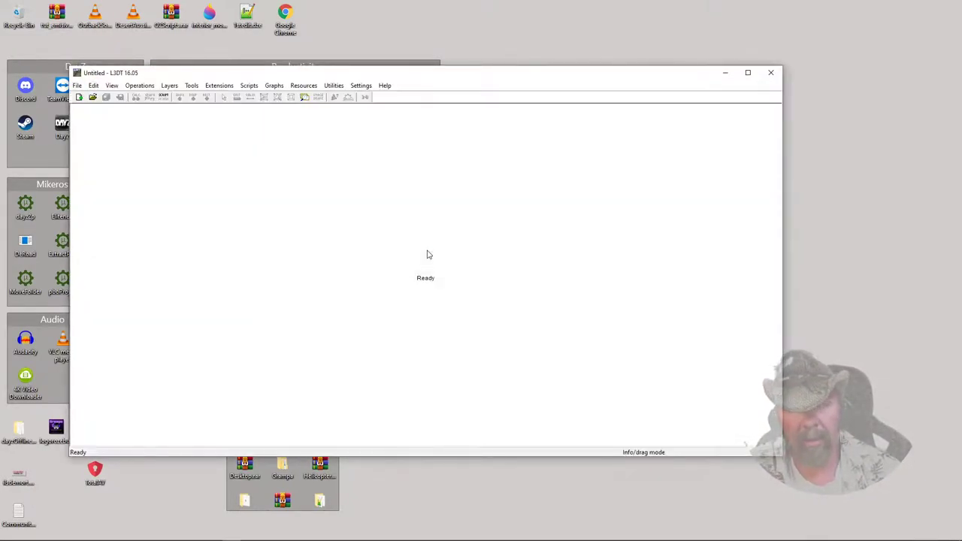
pyautogui.click(748, 74)
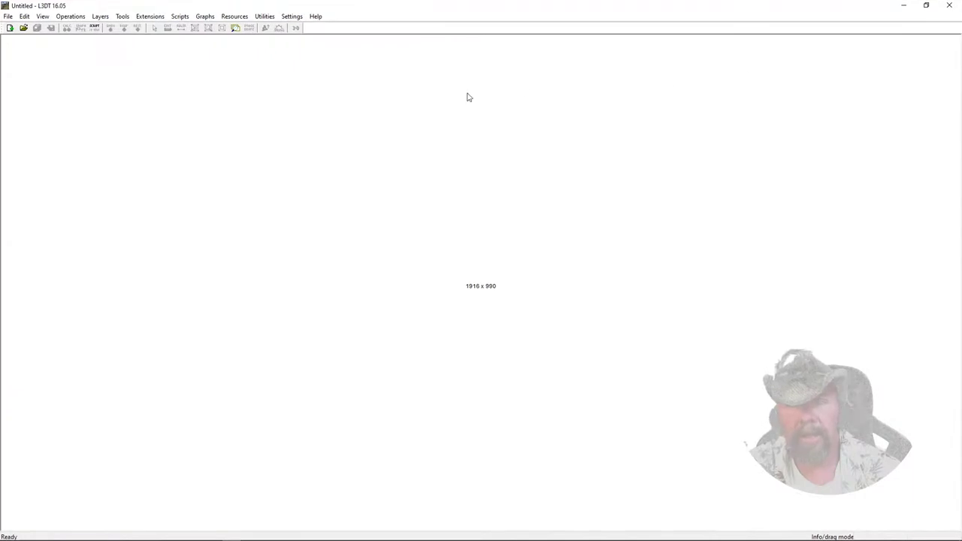
# Set up a new designable map project with a 2048 x 2048 heightfield, 10 m horizontal scale and HF/DM ratio 64.
pyautogui.click(8, 16)
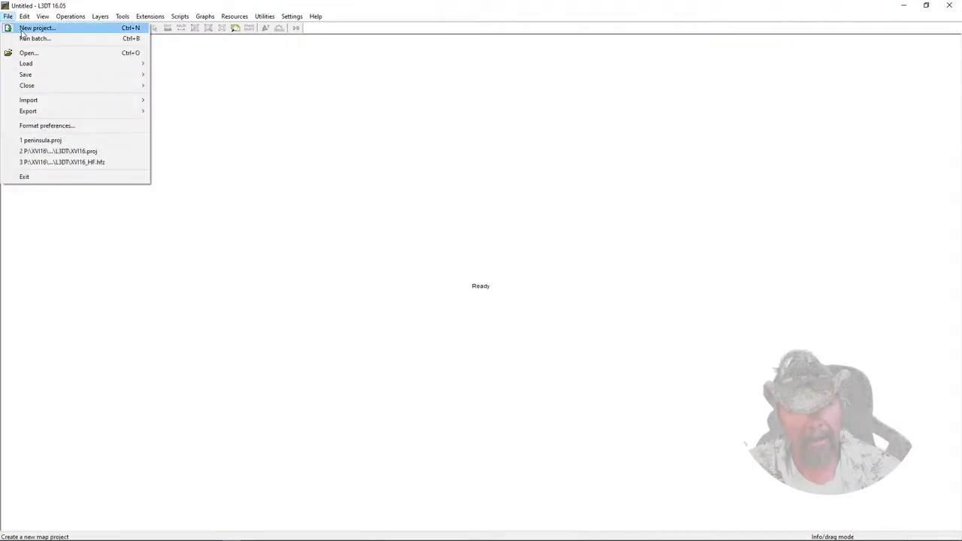
pyautogui.click(21, 26)
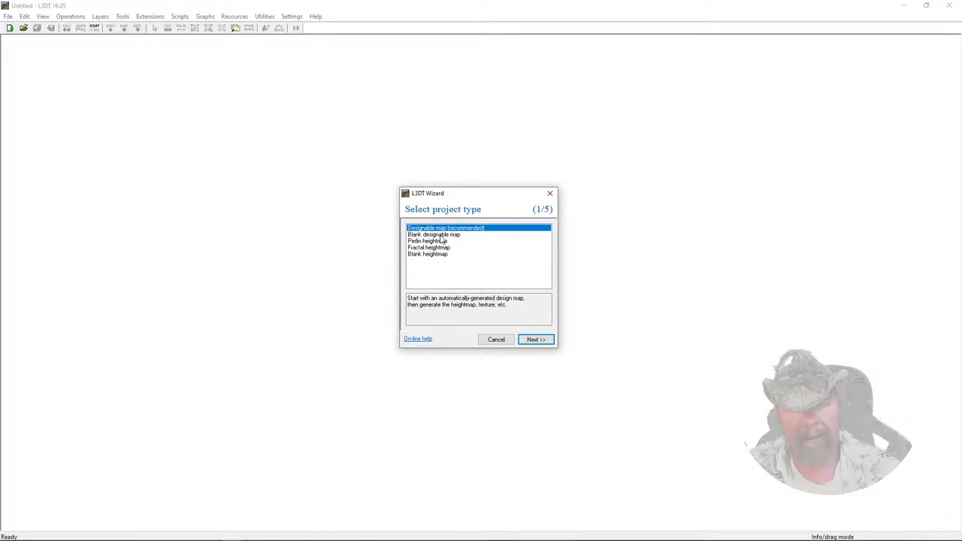
pyautogui.click(537, 340)
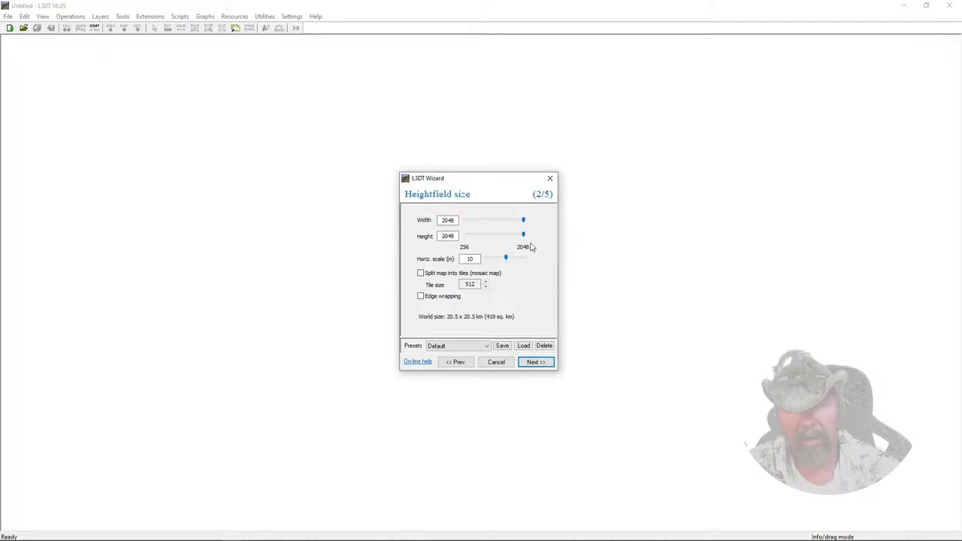
pyautogui.click(533, 364)
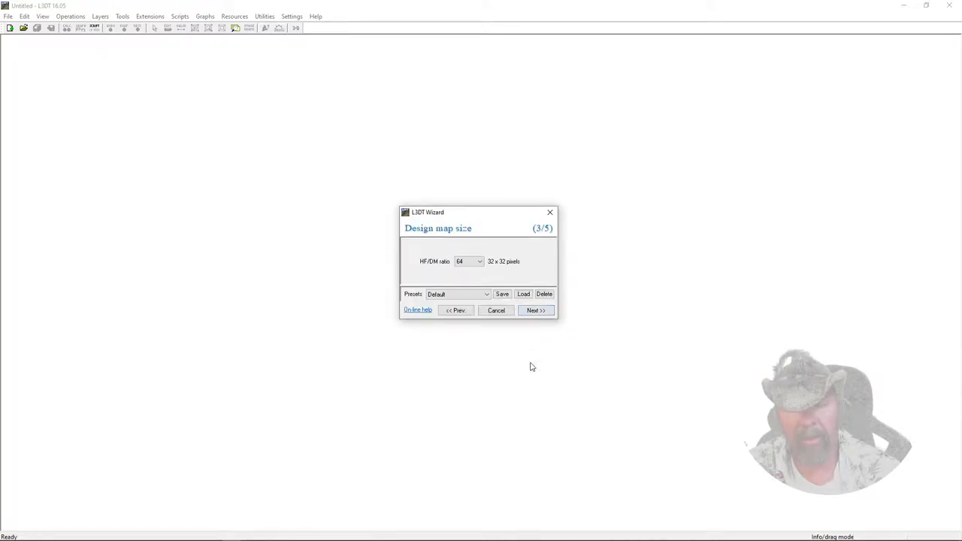
pyautogui.click(537, 310)
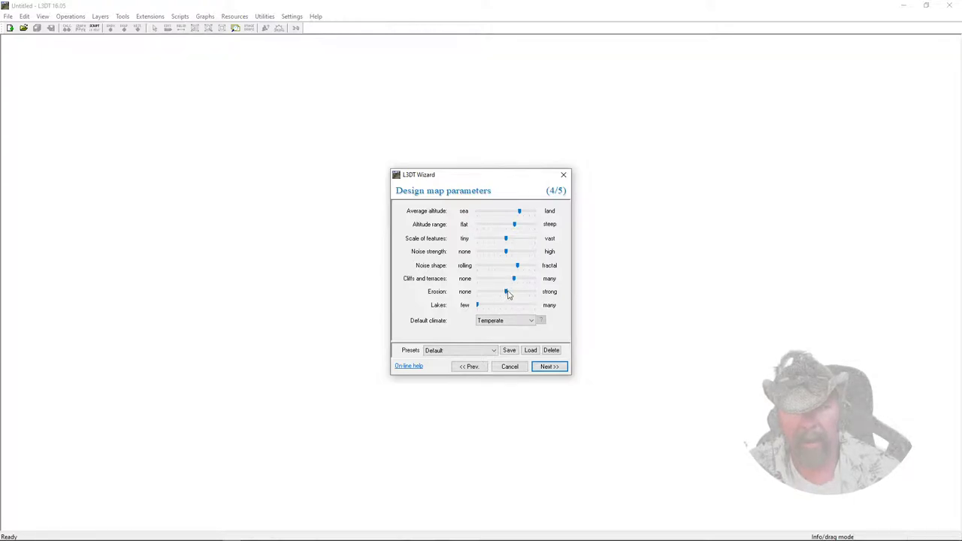
# Accept the design map parameters with the Temperate climate and generate the design map together with the heightfield.
pyautogui.click(549, 367)
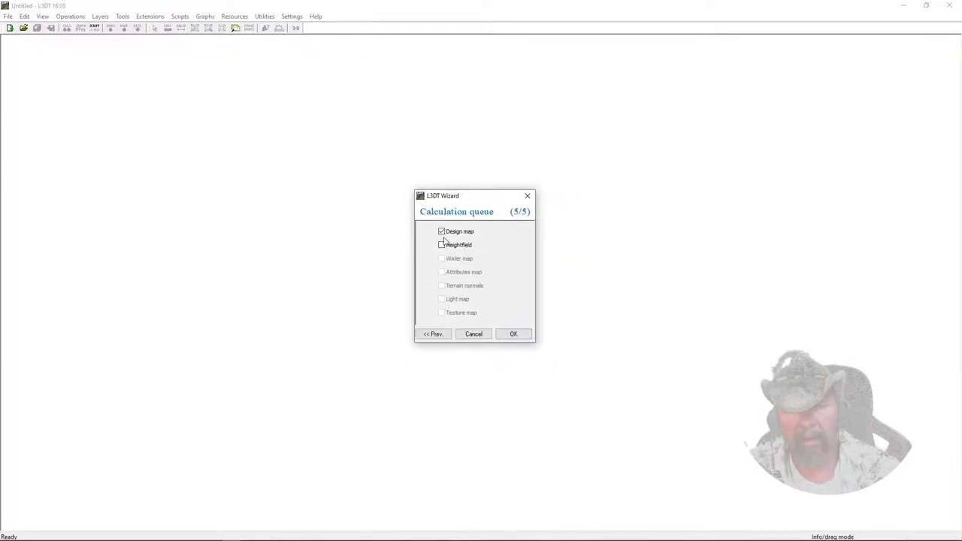
pyautogui.click(442, 245)
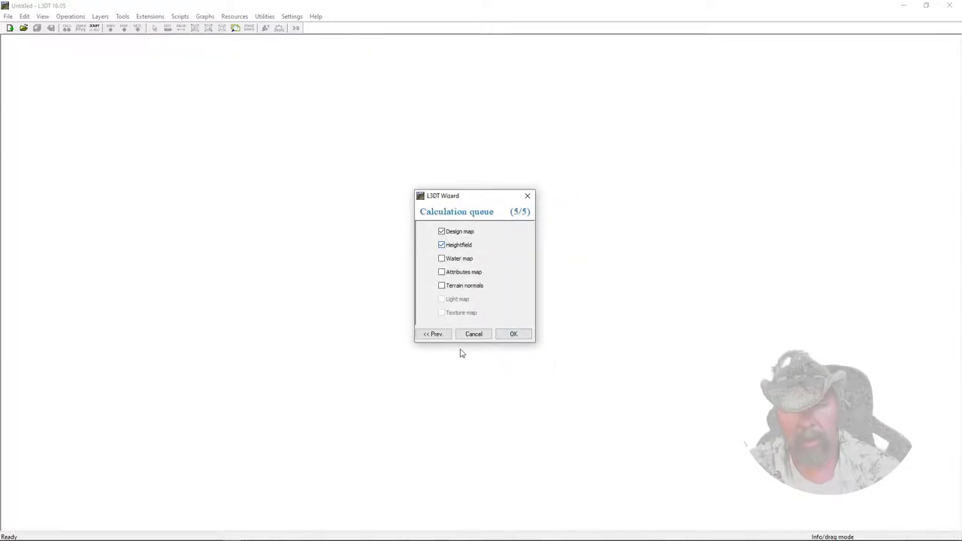
pyautogui.click(516, 333)
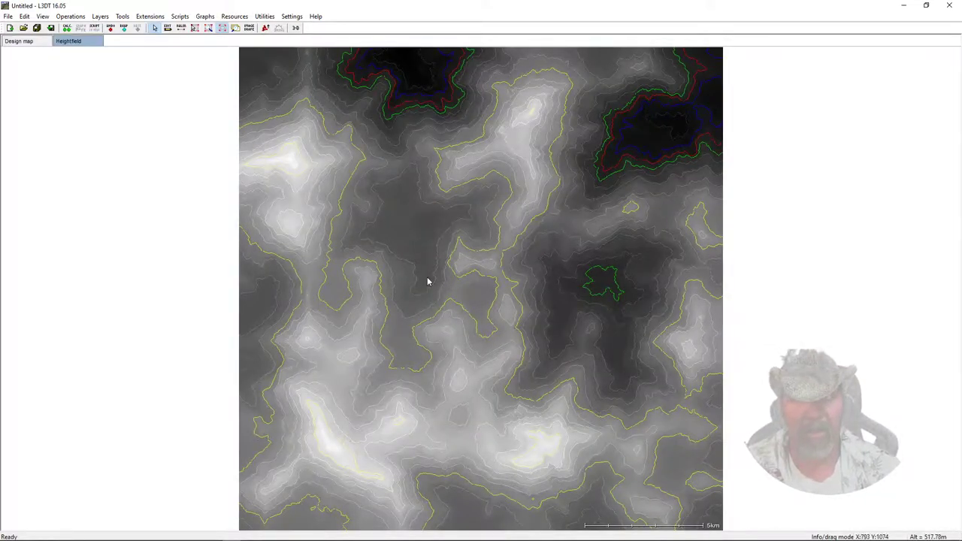
# Open the generated heightfield in the Sapphire 3D viewer.
pyautogui.scroll(1, 393, 220)
pyautogui.scroll(-1, 396, 220)
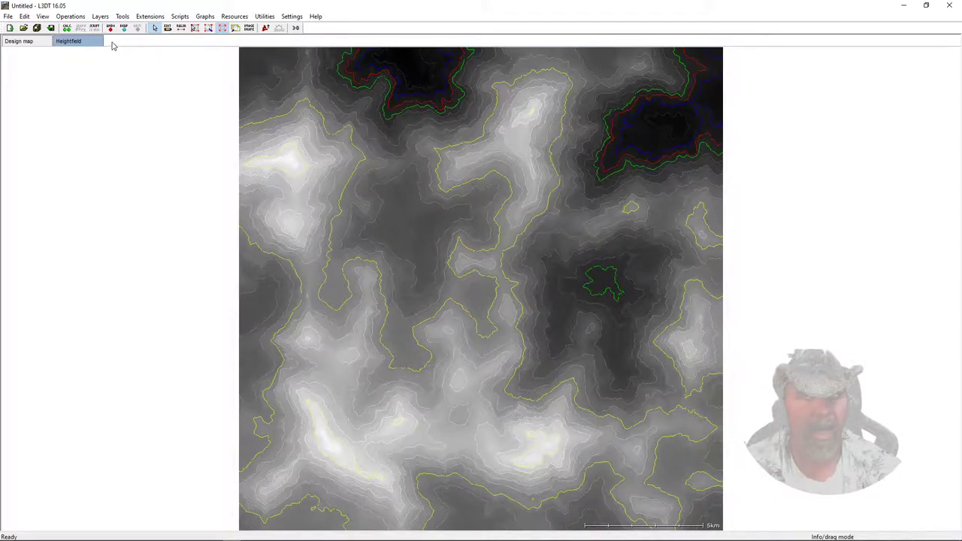
pyautogui.click(269, 16)
pyautogui.click(265, 16)
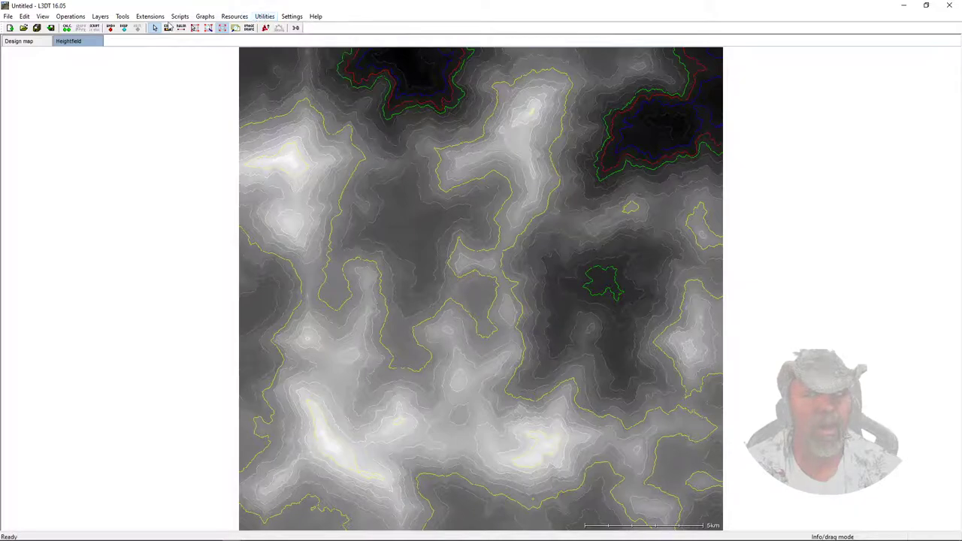
pyautogui.click(76, 17)
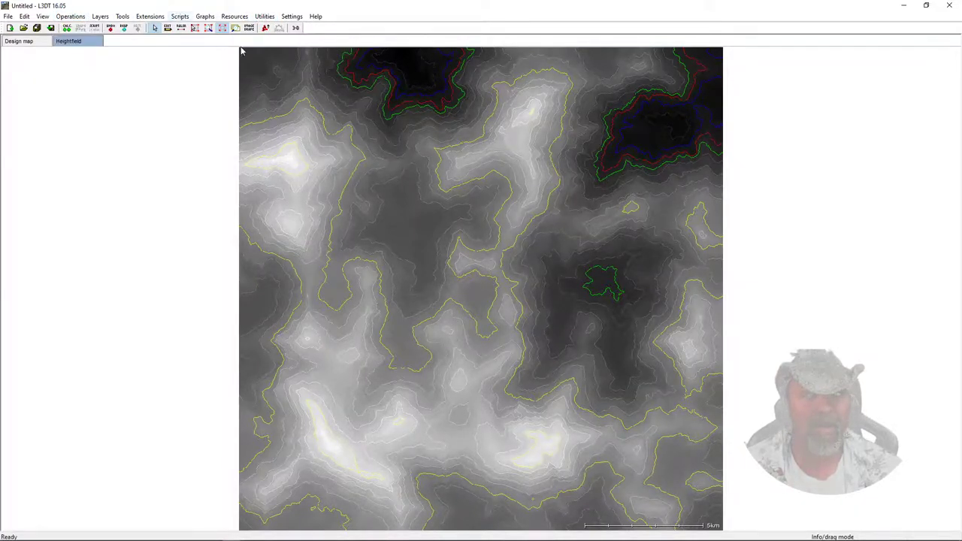
pyautogui.click(296, 28)
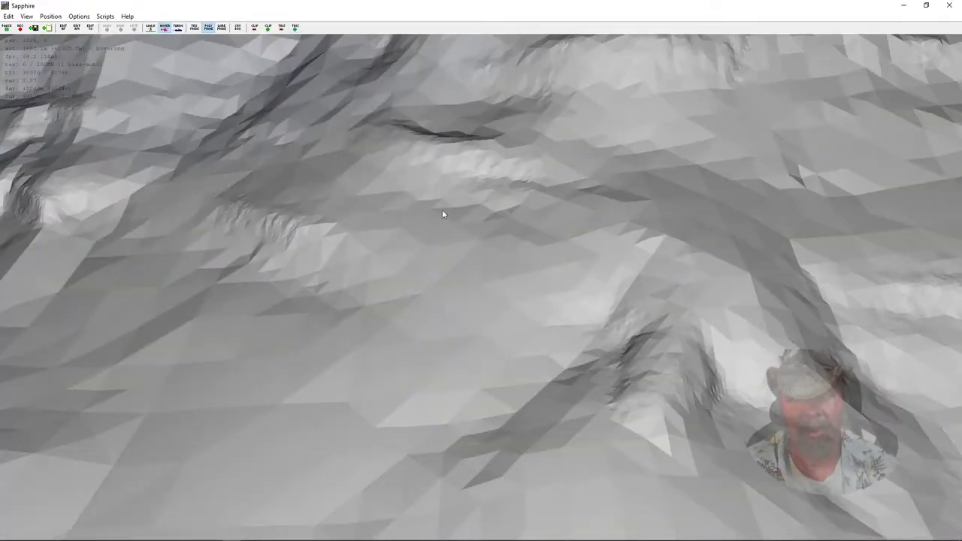
# Fly over the generated terrain in 3D, examining its mountains and slopes from several directions.
pyautogui.moveTo(443, 191); pyautogui.dragTo(442, 128)
pyautogui.press('Up')
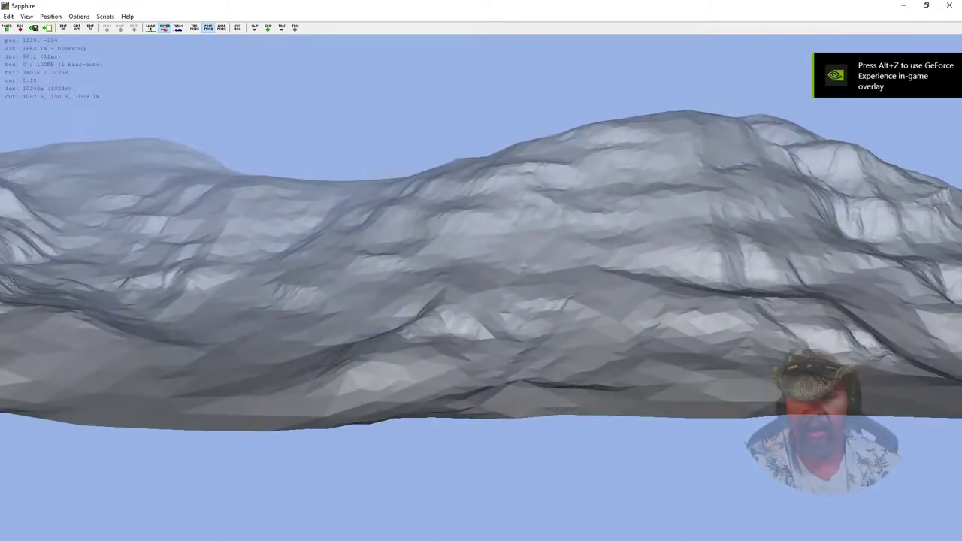
pyautogui.moveTo(482, 241); pyautogui.dragTo(483, 267)
pyautogui.press('Up')
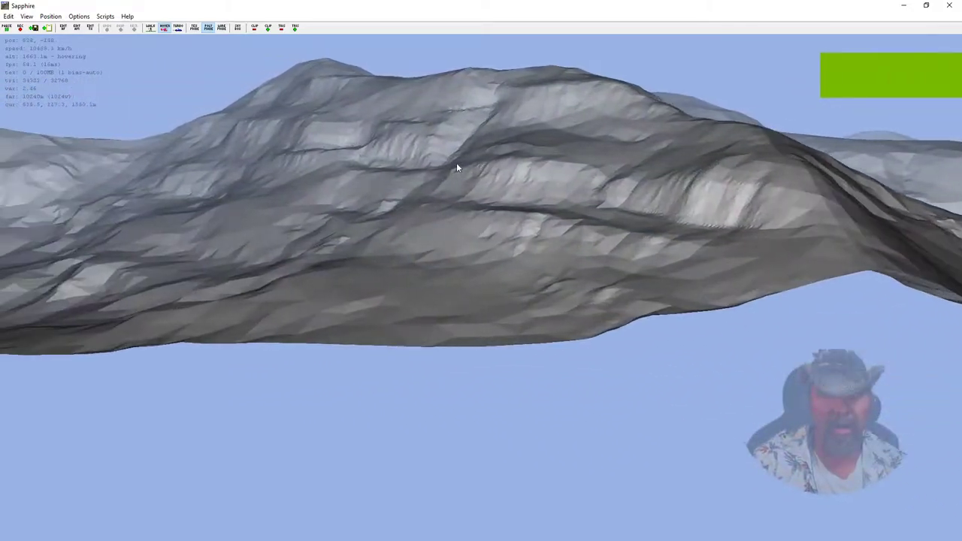
pyautogui.moveTo(457, 163); pyautogui.dragTo(705, 52)
pyautogui.press('Up')
pyautogui.moveTo(780, 65); pyautogui.dragTo(483, 272)
pyautogui.moveTo(881, 233); pyautogui.dragTo(677, 293)
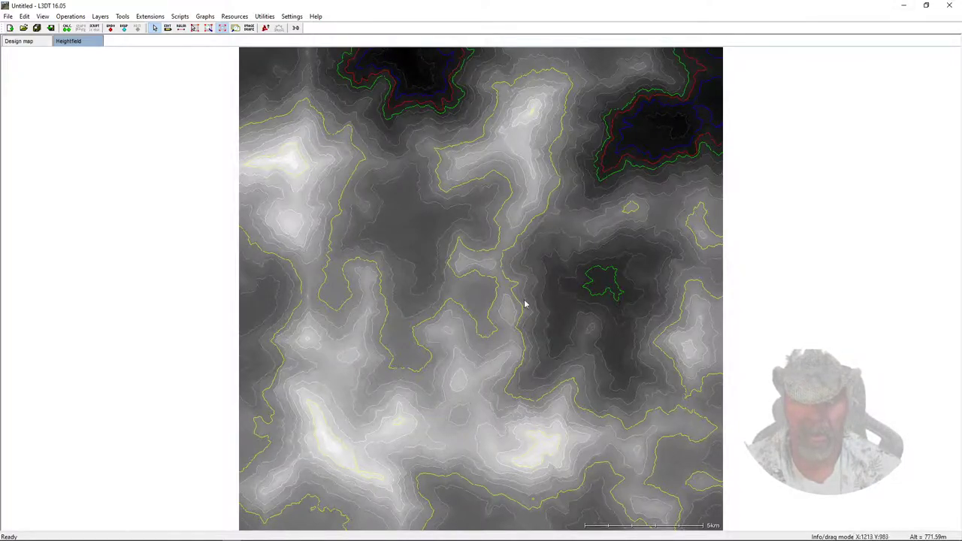
# Close L3DT without saving the generated map and switch to a new tab in Firefox.
pyautogui.click(949, 6)
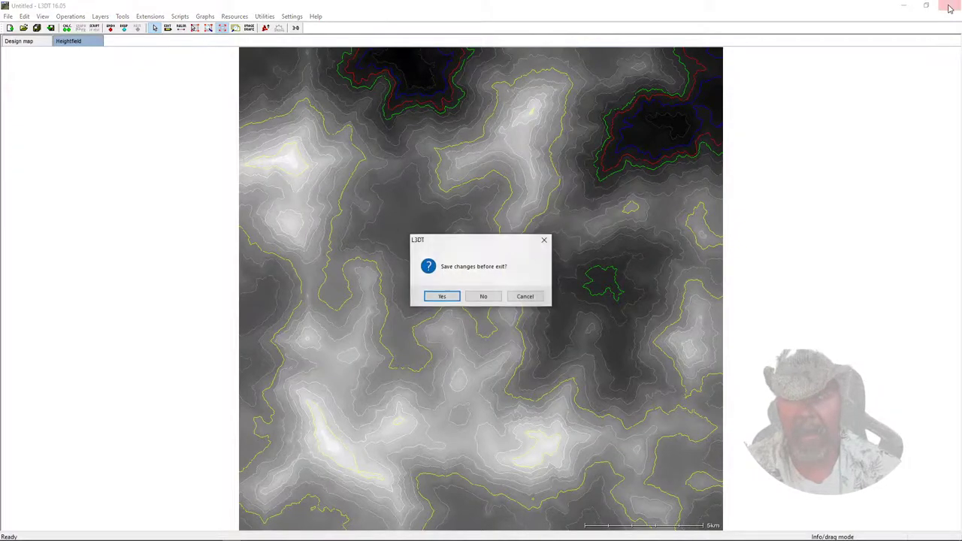
pyautogui.click(483, 297)
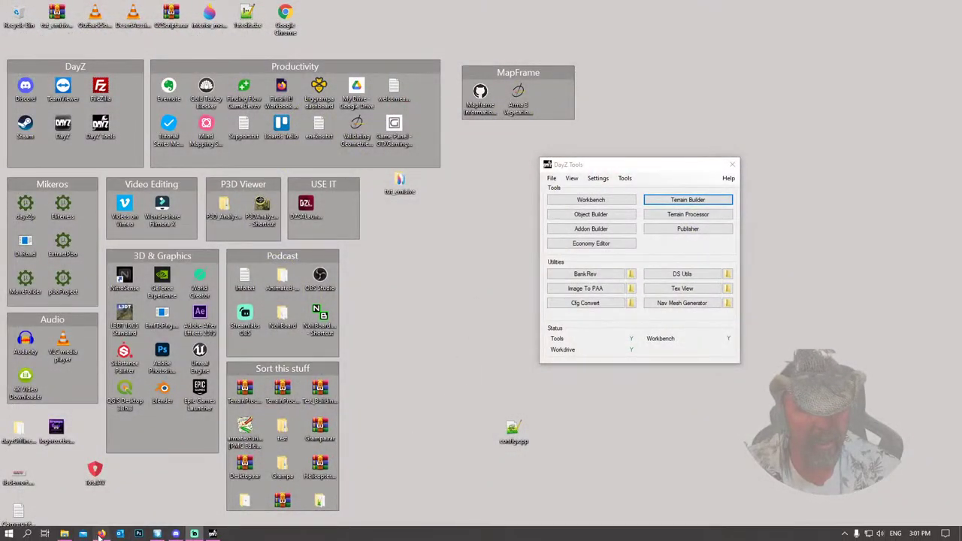
pyautogui.click(101, 534)
pyautogui.click(122, 23)
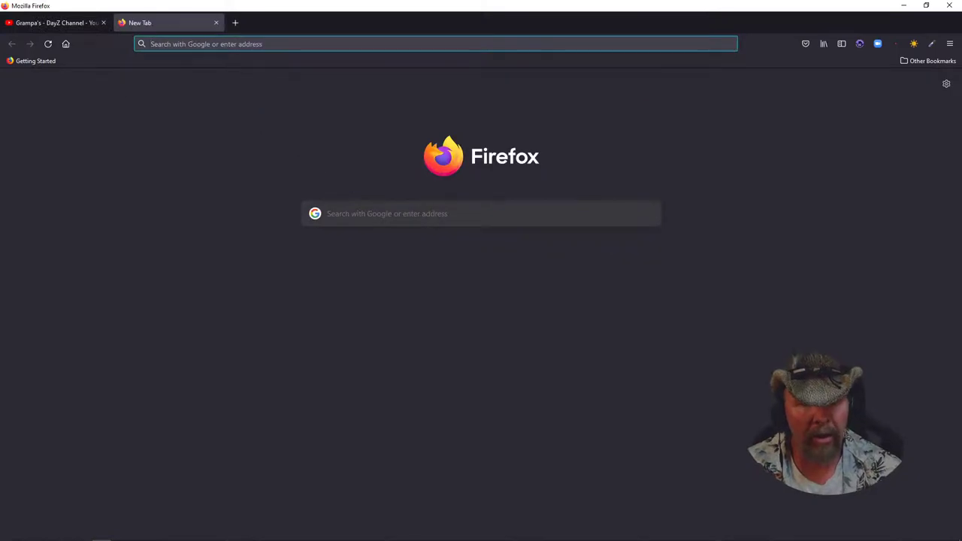
# Search the web for "l3dt" and open the Bundysoft L3DT - Large 3D Terrain Generator home page.
pyautogui.click(349, 215)
pyautogui.write('l3dt')
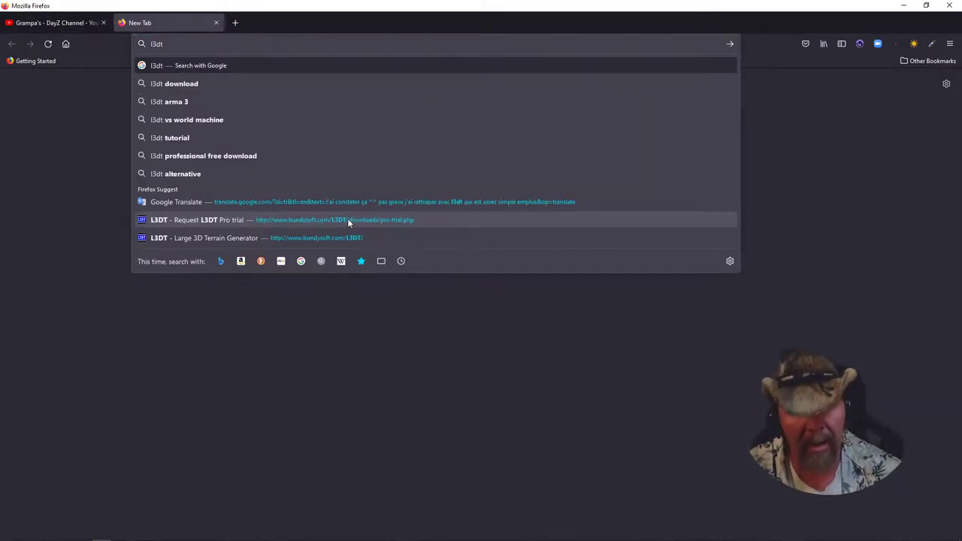
pyautogui.press('Return')
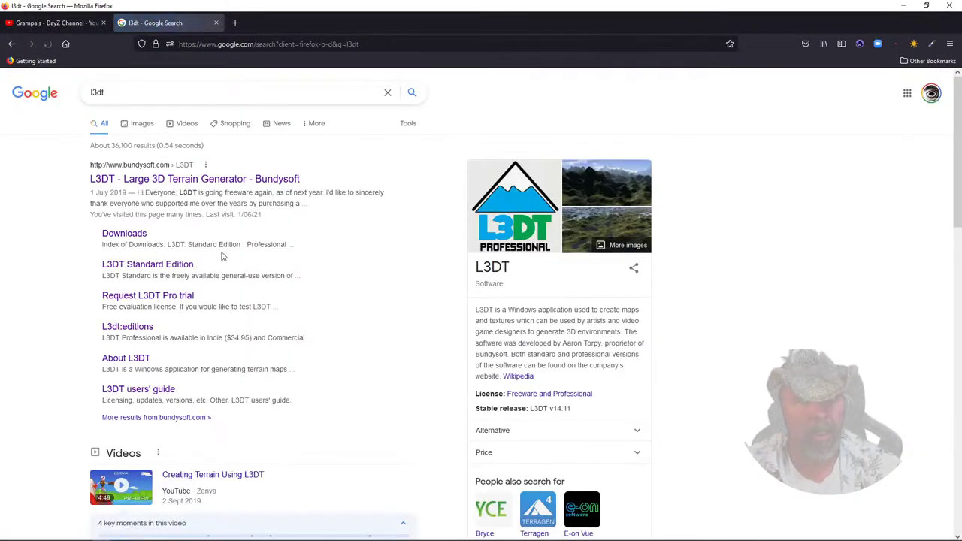
pyautogui.click(153, 178)
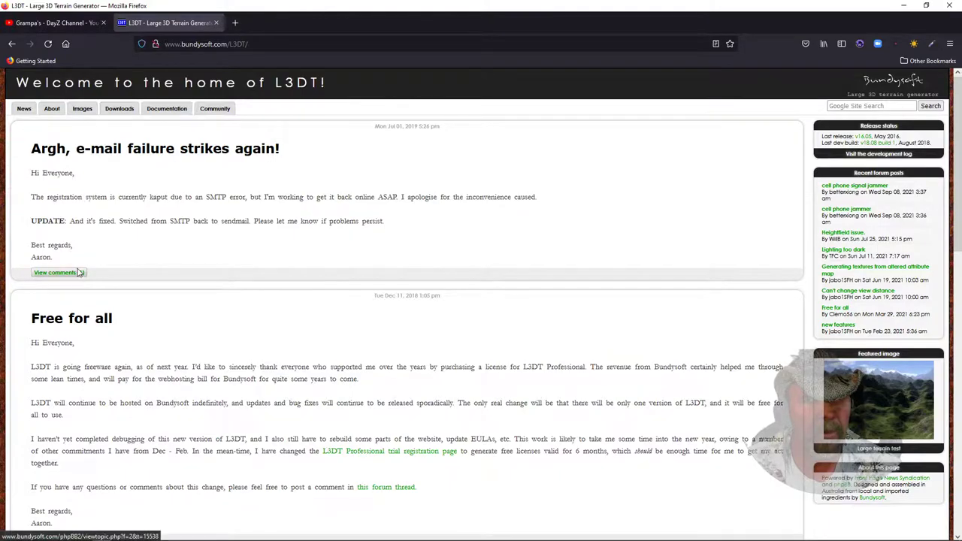
# Open the L3DT Professional download page and highlight the note about using it free through the free trial page.
pyautogui.moveTo(117, 112)
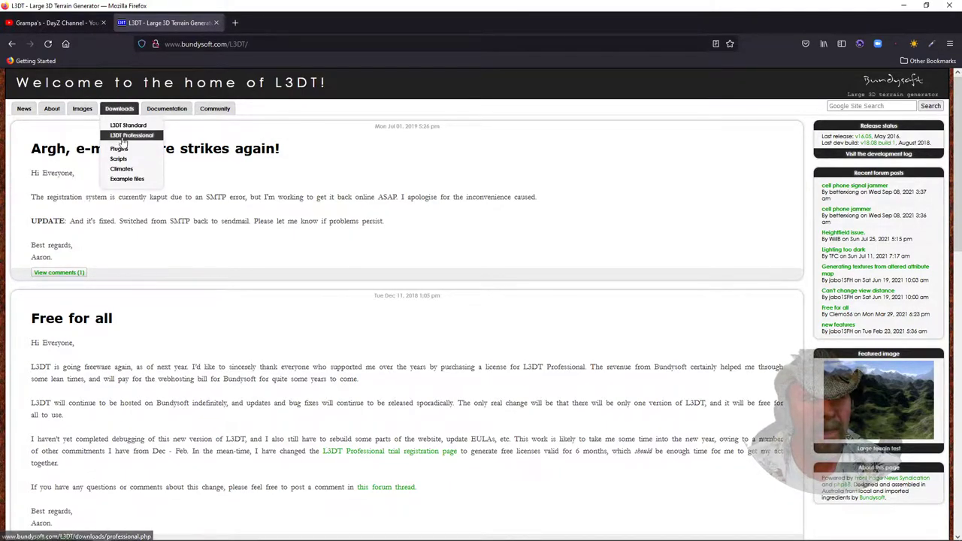
pyautogui.click(132, 136)
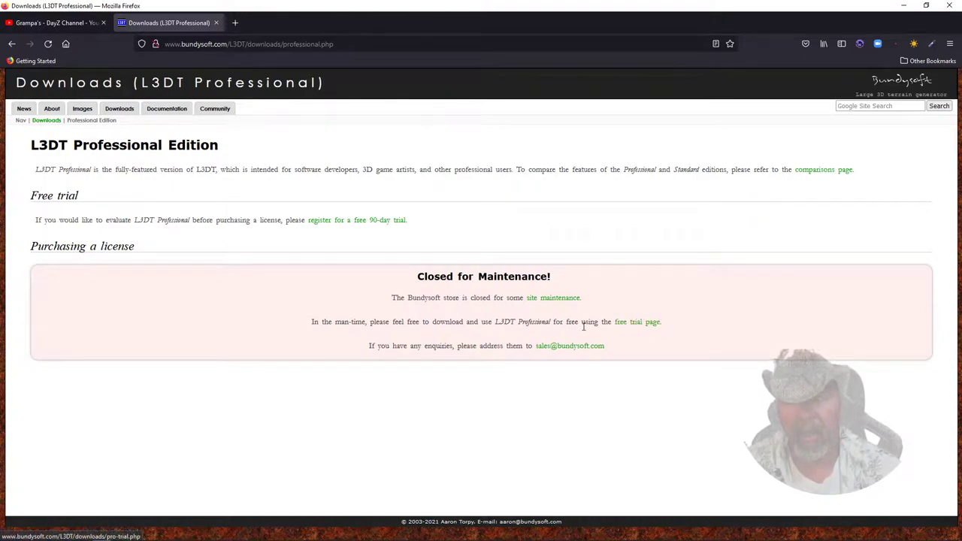
pyautogui.moveTo(683, 323); pyautogui.dragTo(429, 322)
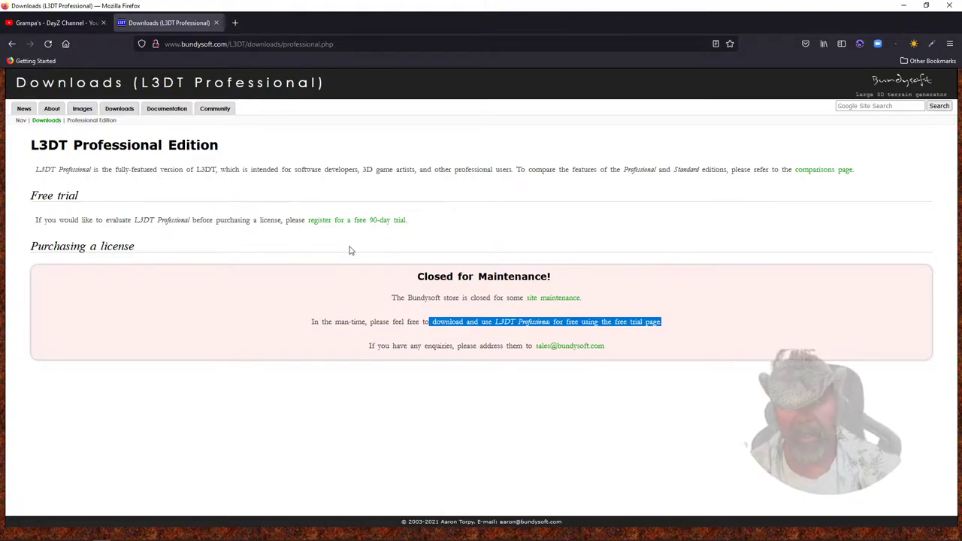
# Close the L3DT page, minimise Firefox and show the hidden desktop icons behind the DayZ Tools window.
pyautogui.click(216, 22)
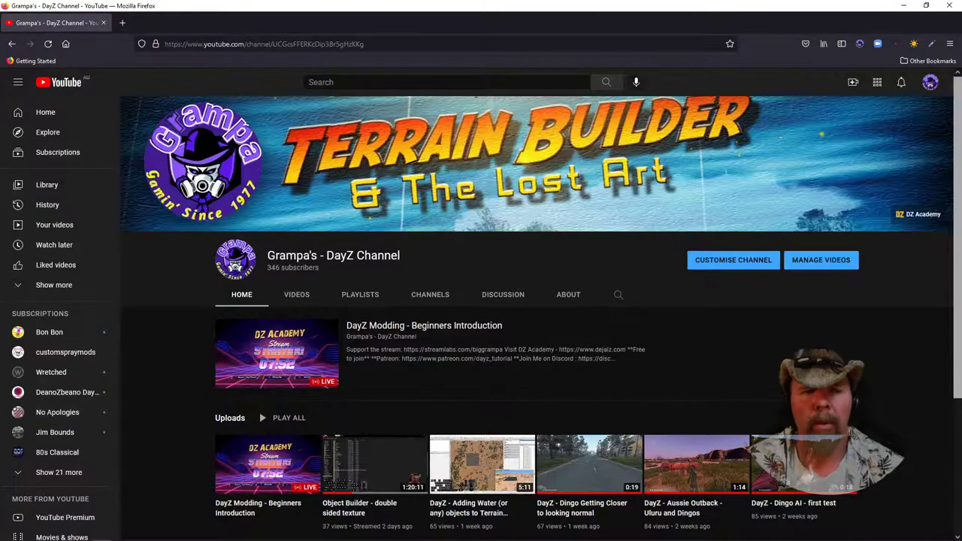
pyautogui.click(904, 5)
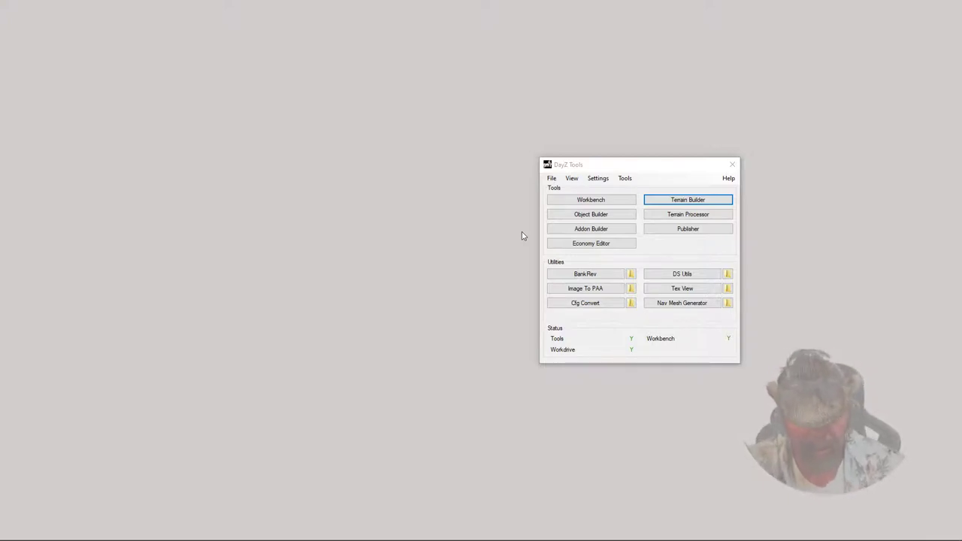
pyautogui.doubleClick(590, 127)
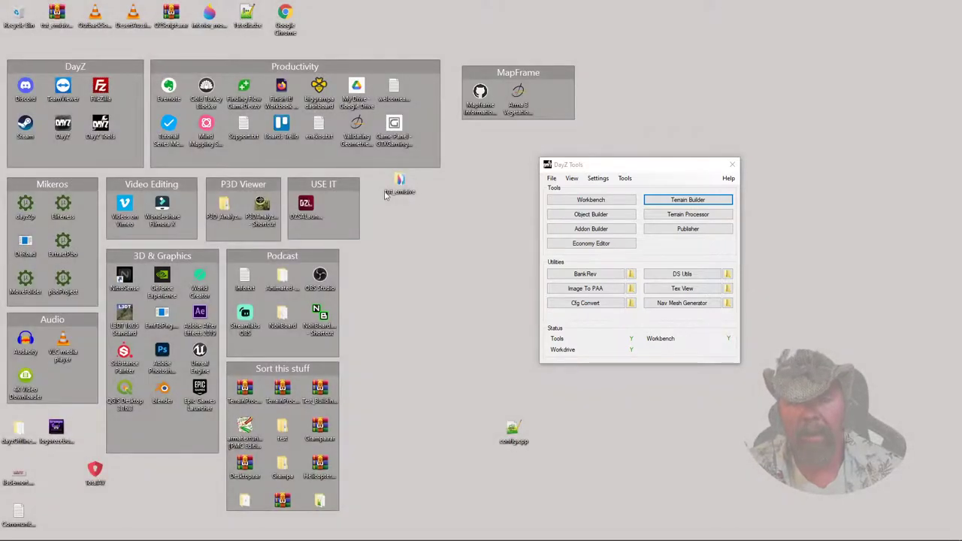
# Switch to File Explorer, view the contents of the P: drive and the C: drive, and minimise it.
pyautogui.moveTo(31, 535)
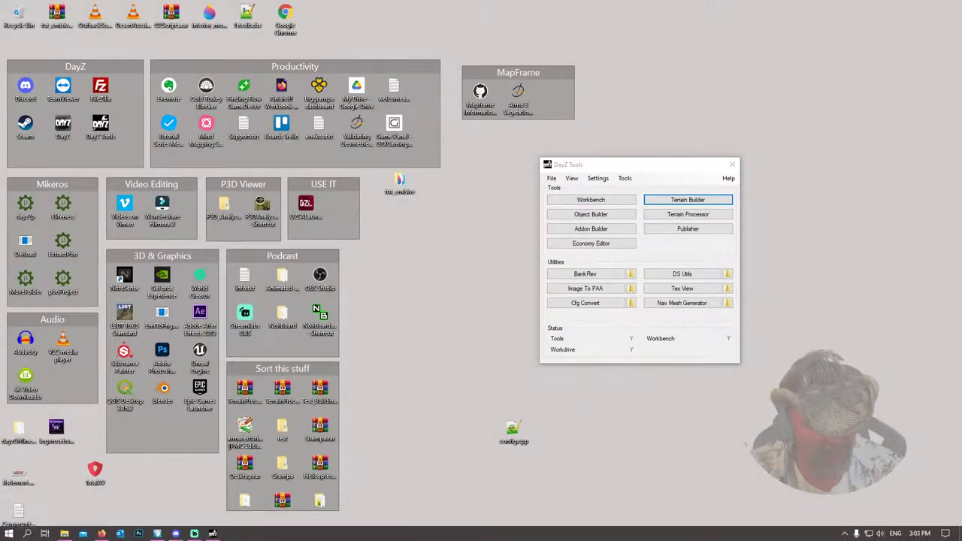
pyautogui.click(63, 534)
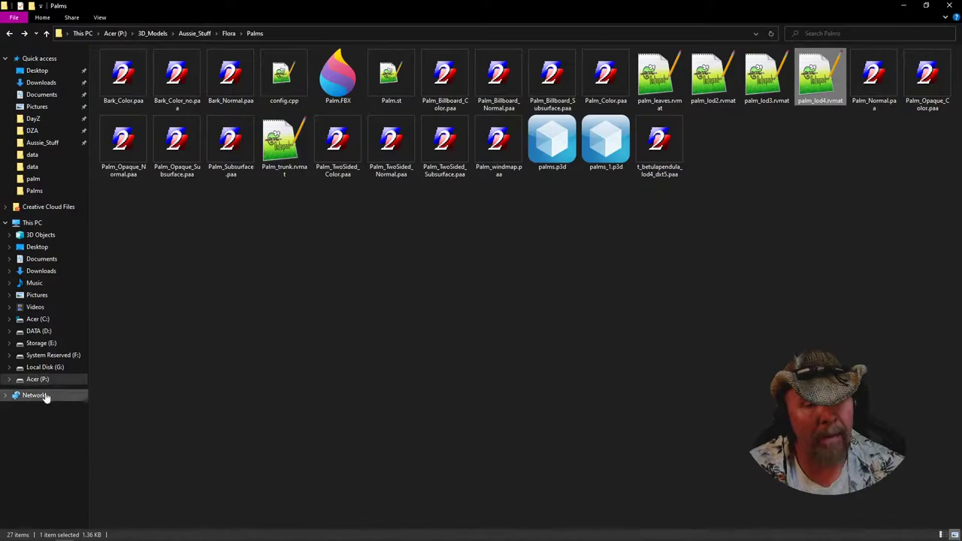
pyautogui.click(36, 380)
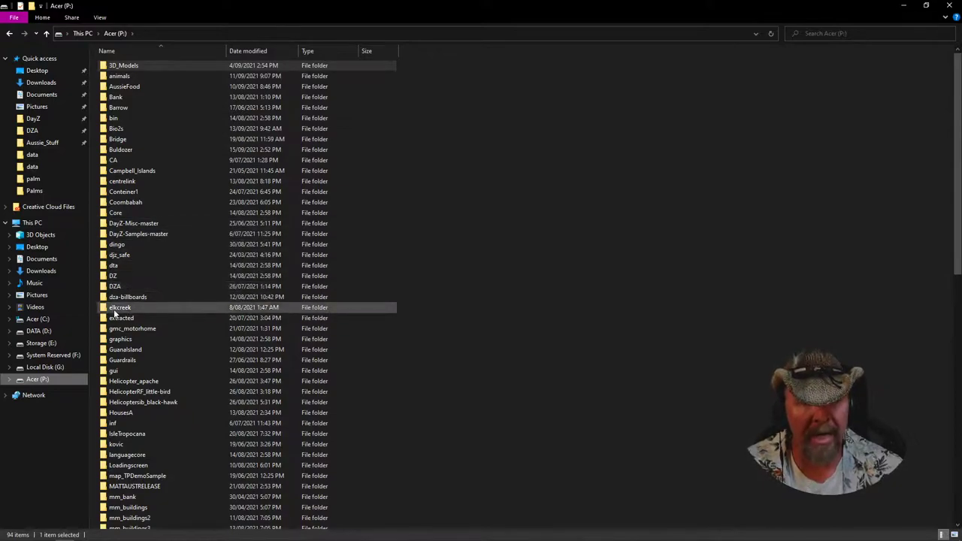
pyautogui.click(43, 320)
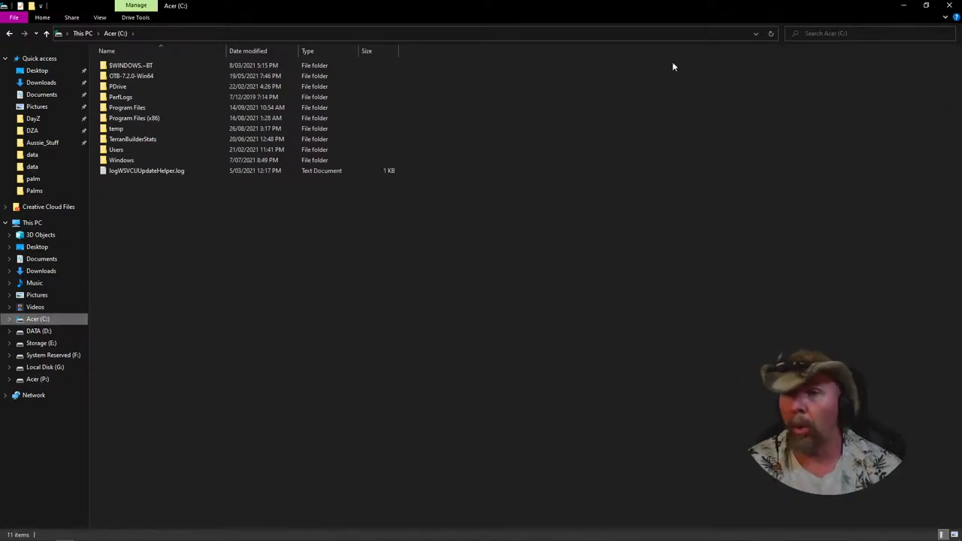
pyautogui.click(904, 5)
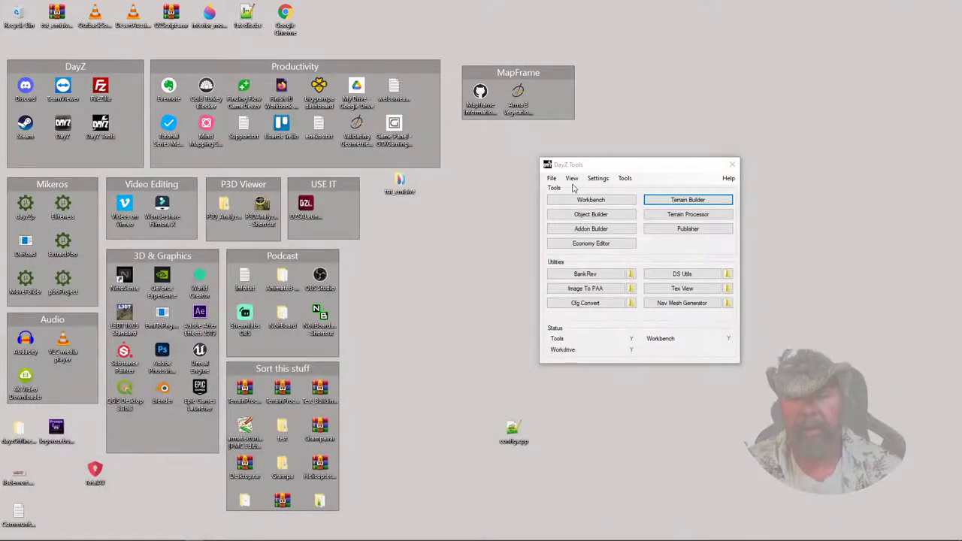
# Review the DayZ Tools work drive settings and the drive mounting and game data extraction commands, and close DayZ Tools.
pyautogui.click(597, 178)
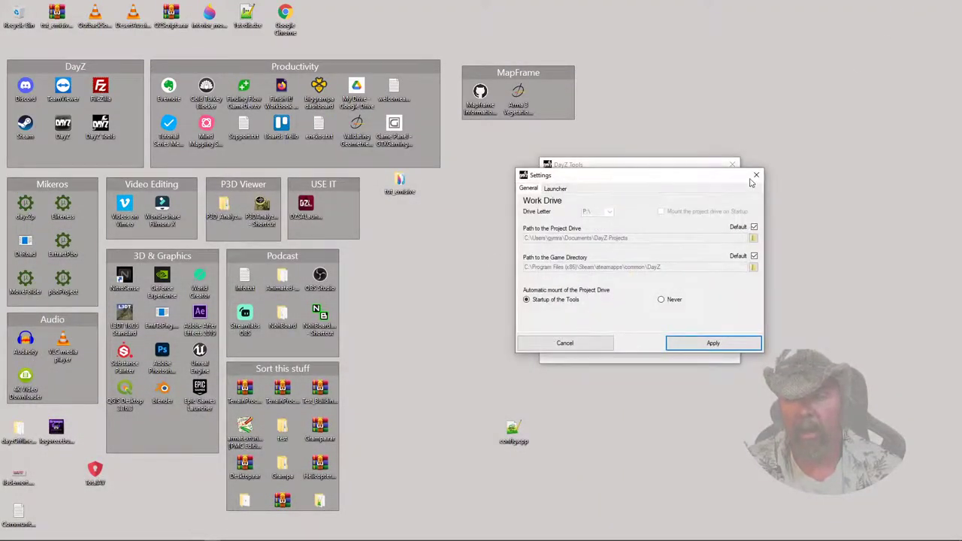
pyautogui.click(756, 176)
pyautogui.click(625, 179)
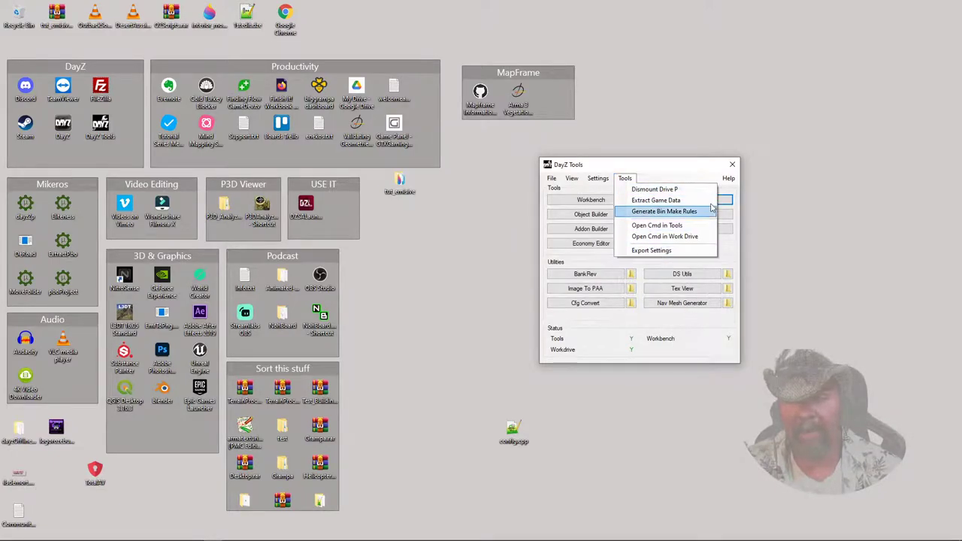
pyautogui.click(730, 165)
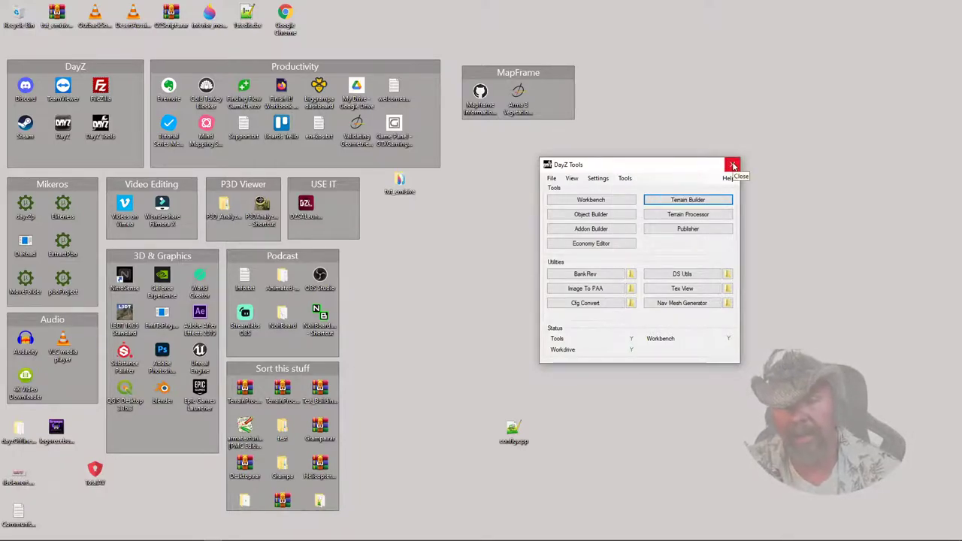
pyautogui.click(733, 164)
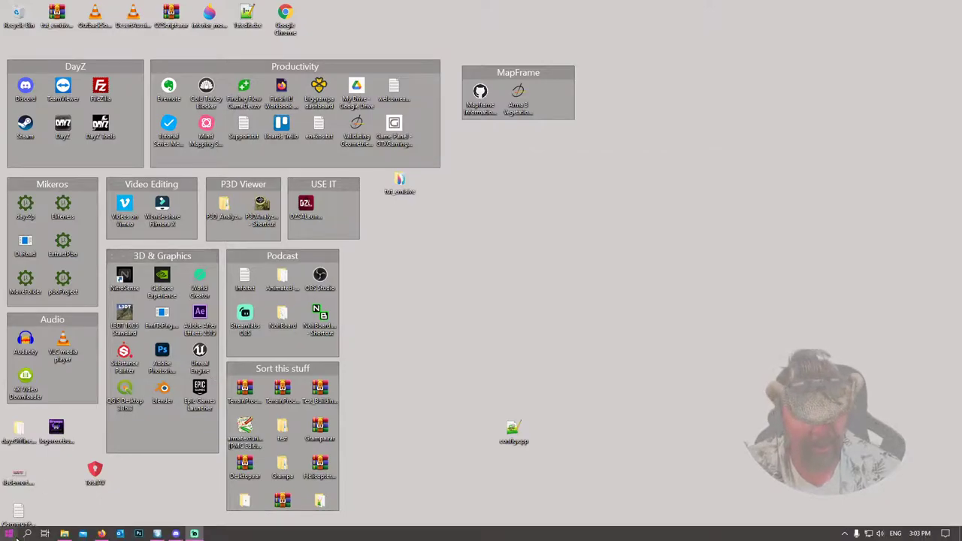
# In File Explorer, compare the contents of the DayZ Projects folder in Documents with those of the P: drive.
pyautogui.click(65, 534)
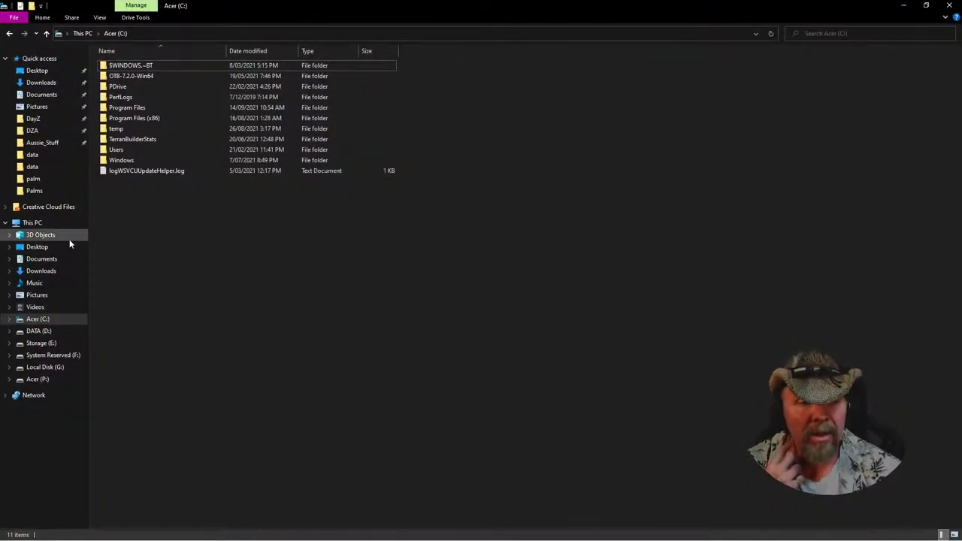
pyautogui.click(45, 96)
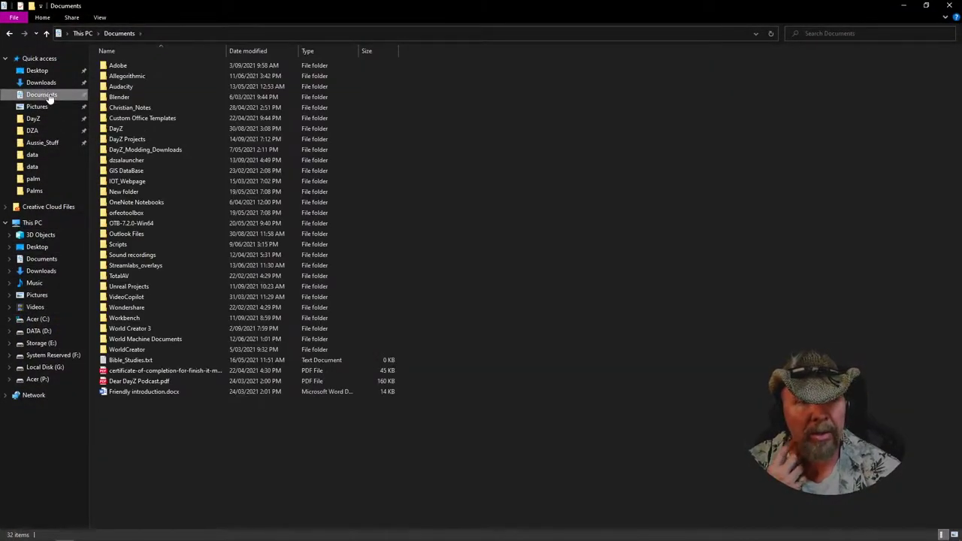
pyautogui.doubleClick(138, 140)
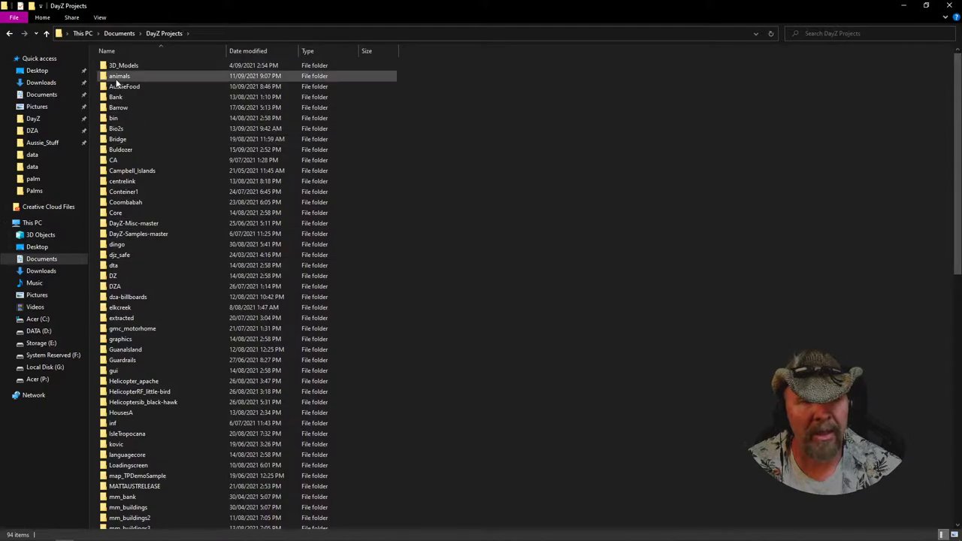
pyautogui.click(40, 380)
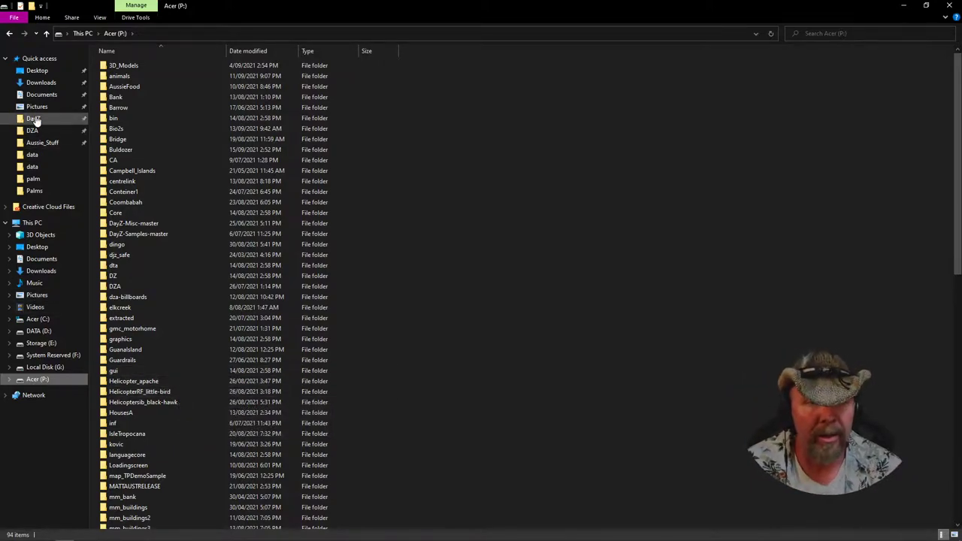
pyautogui.click(34, 94)
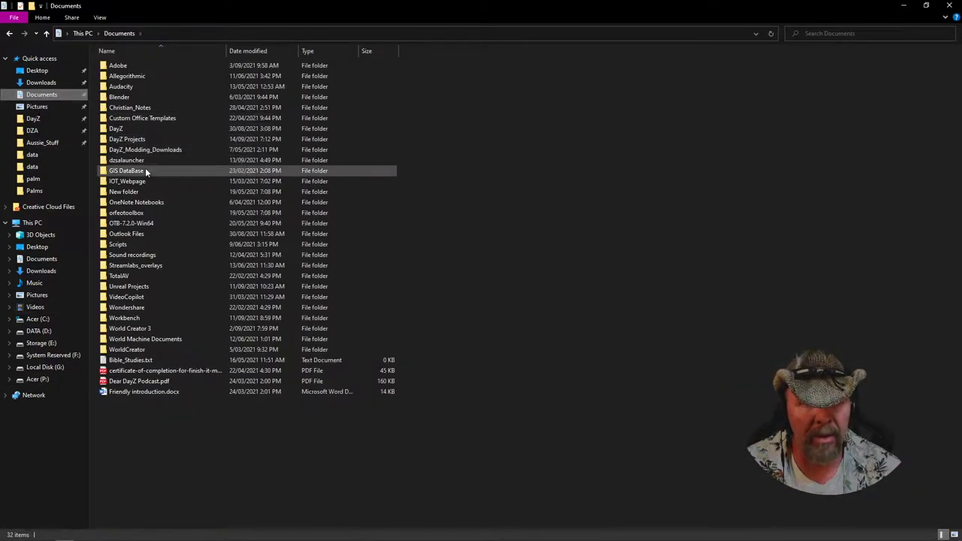
pyautogui.doubleClick(131, 140)
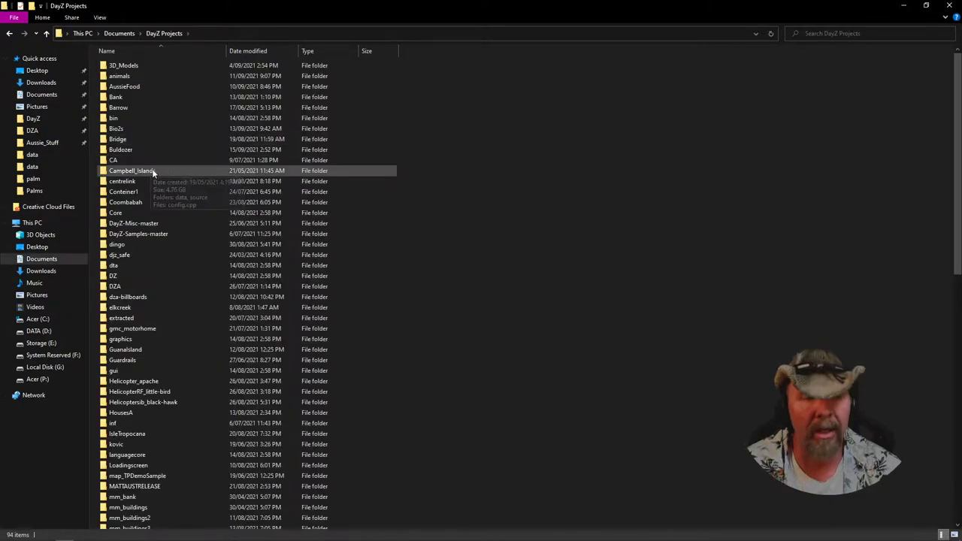
# Highlight all the folders in DayZ Projects, clear the selection and close File Explorer.
pyautogui.click(126, 69)
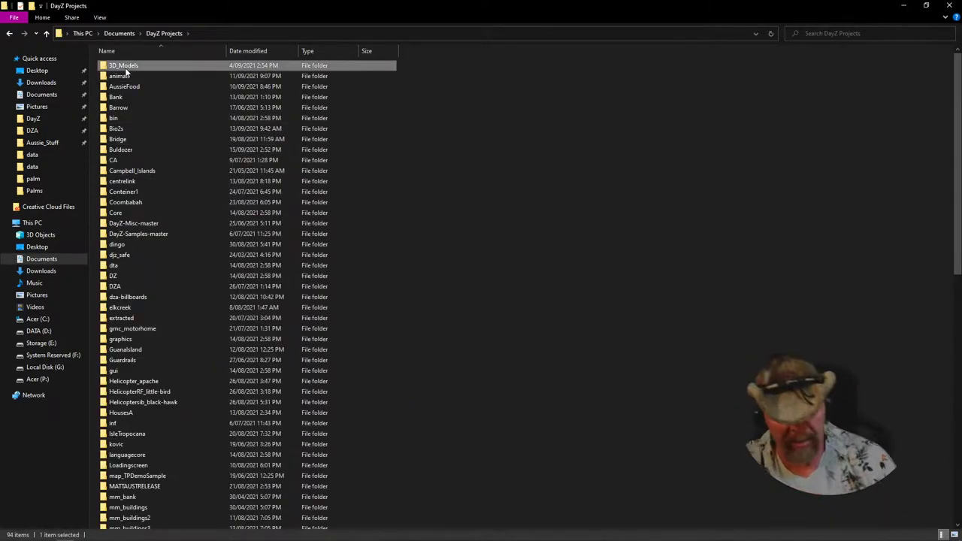
pyautogui.hotkey('ctrl', 'a')
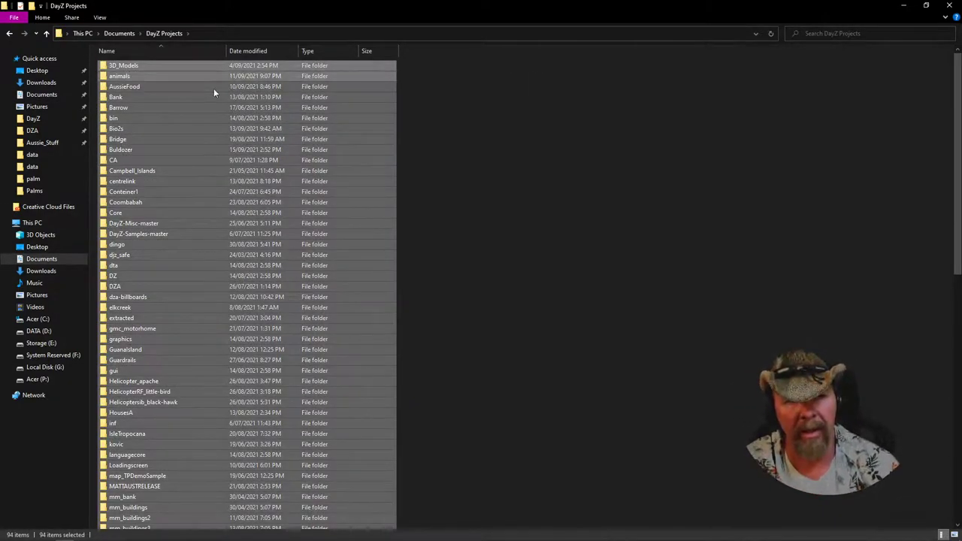
pyautogui.click(578, 158)
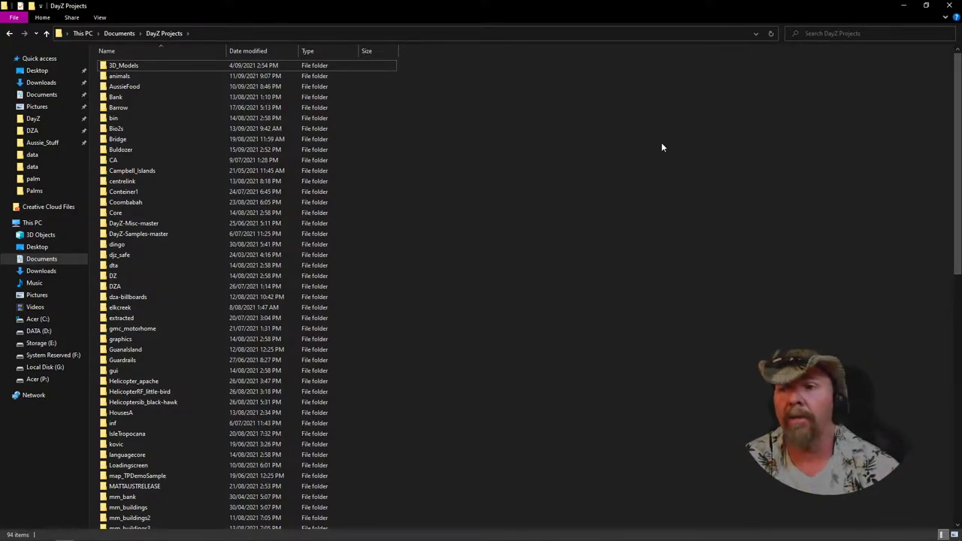
pyautogui.click(948, 7)
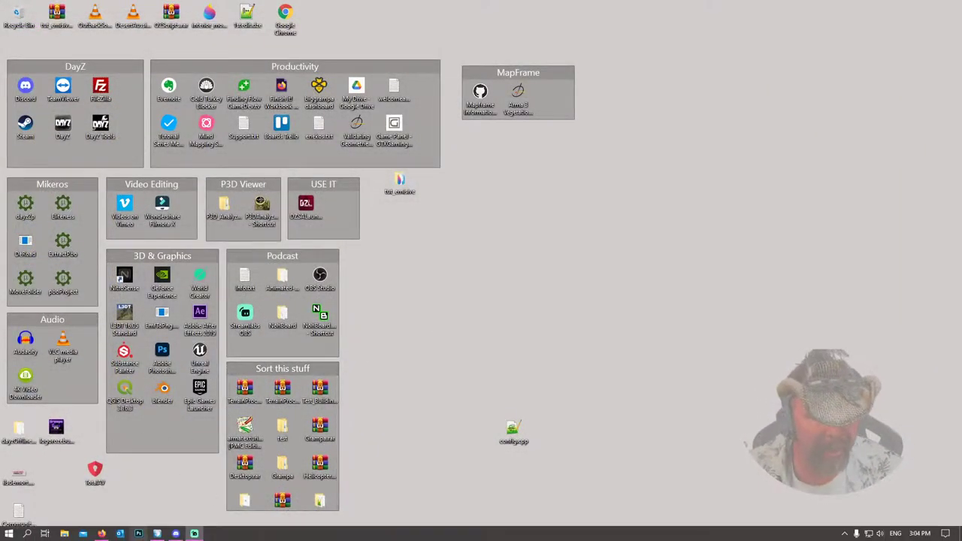
# Switch to Discord, view the Mikeros All in One Tool post at the start of the downloads channel, and minimise Discord.
pyautogui.click(176, 534)
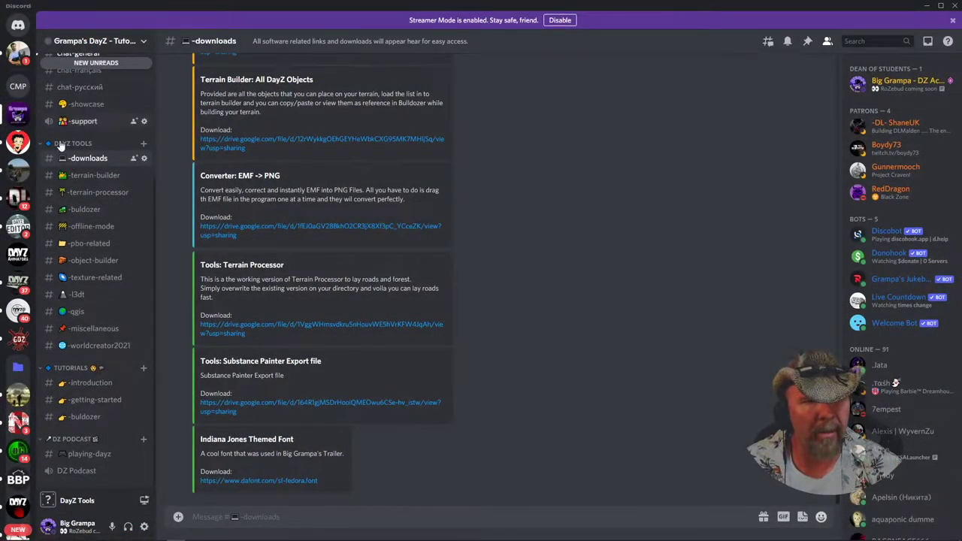
pyautogui.scroll(3, 299, 339)
pyautogui.scroll(10, 301, 335)
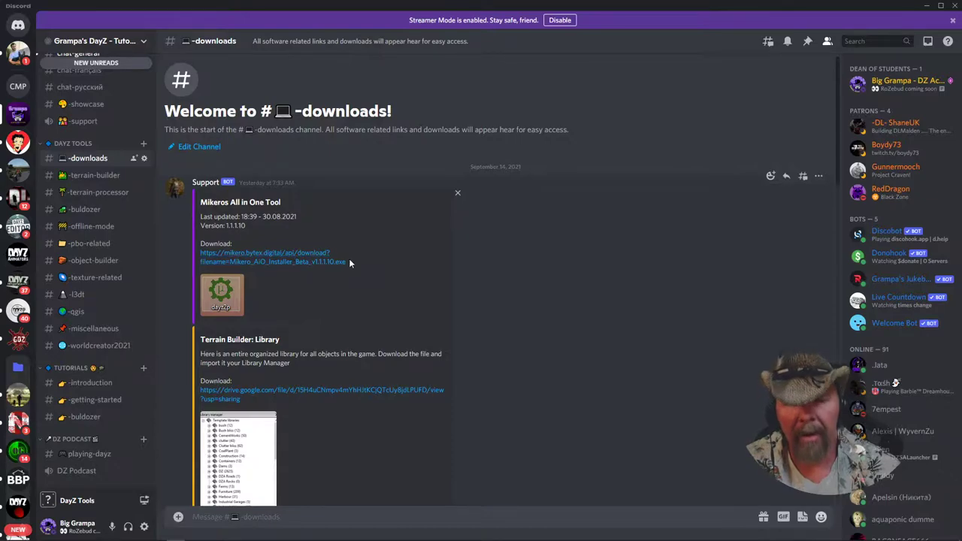
pyautogui.click(926, 5)
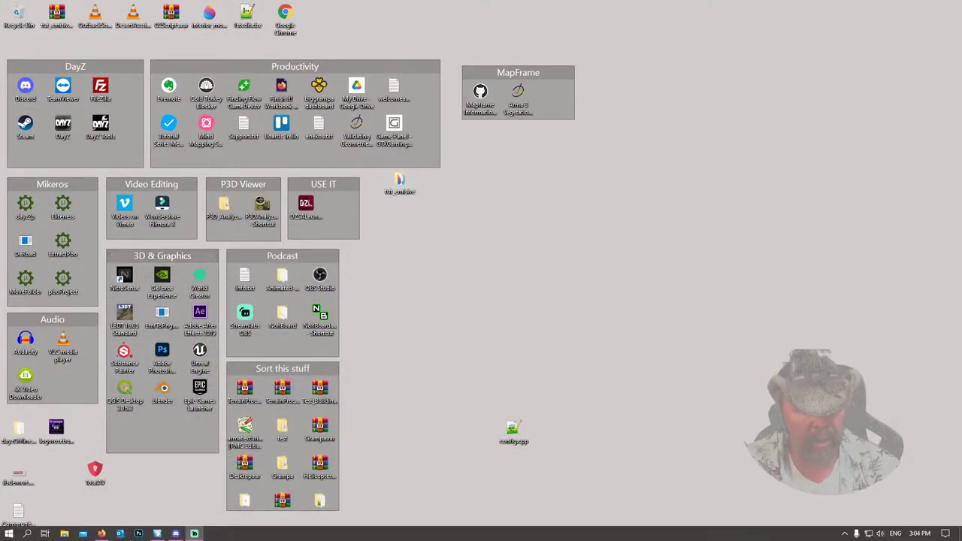
# Switch to Firefox, open the Mikero's Tools website at mikero.bytex.digital and go to its Downloads page.
pyautogui.click(101, 534)
pyautogui.click(221, 43)
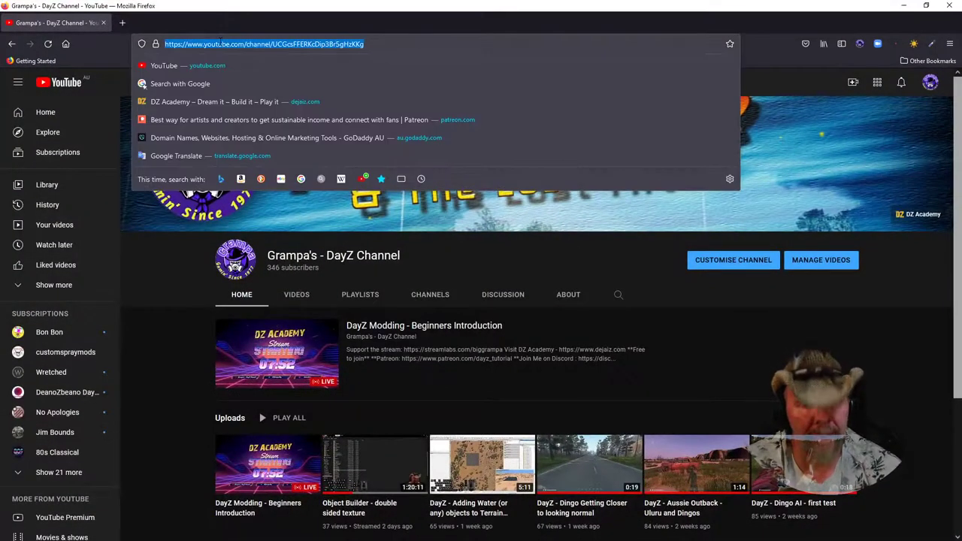
pyautogui.write('mikero.bytex.digital/')
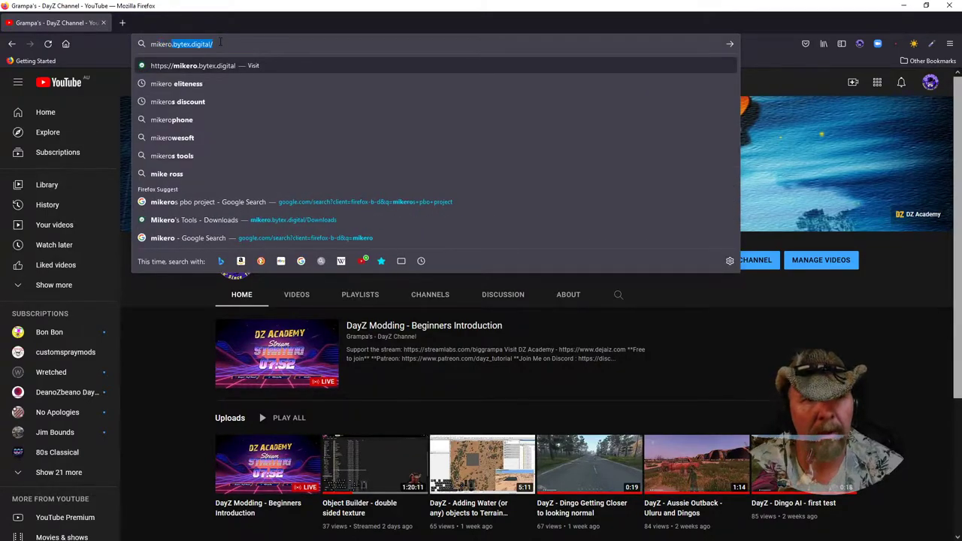
pyautogui.press('Return')
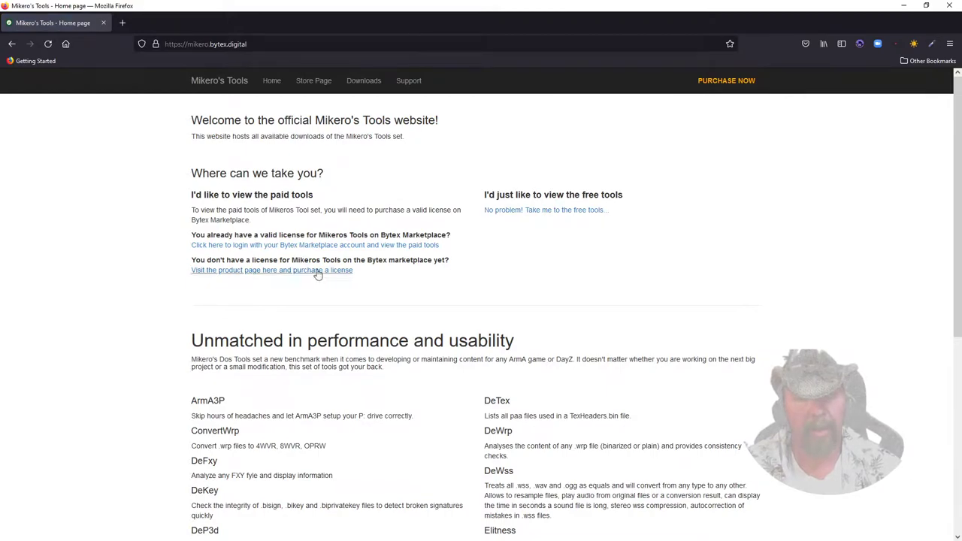
pyautogui.scroll(-3, 294, 208)
pyautogui.scroll(3, 293, 99)
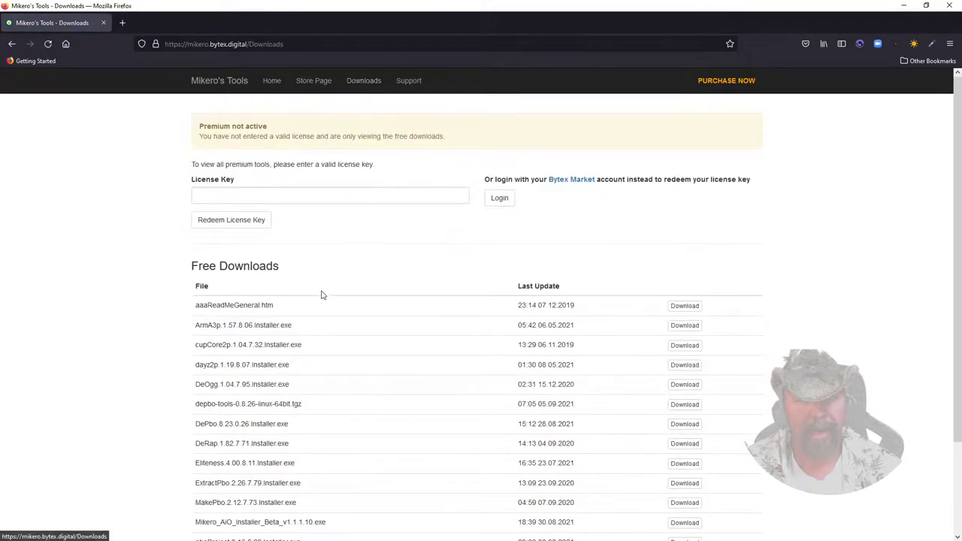
# Look through the Free Downloads list of Mikero's Tools and minimise Firefox.
pyautogui.scroll(-2, 354, 282)
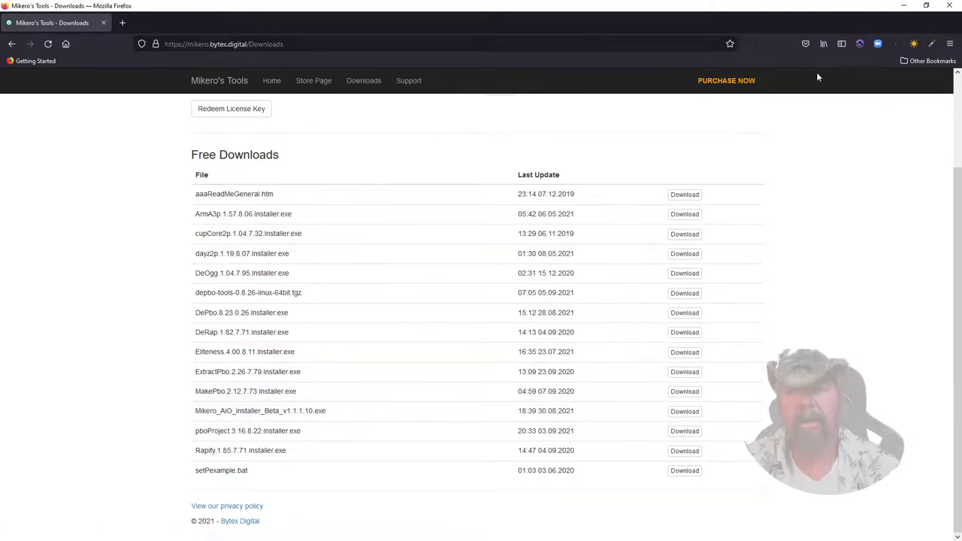
pyautogui.click(904, 6)
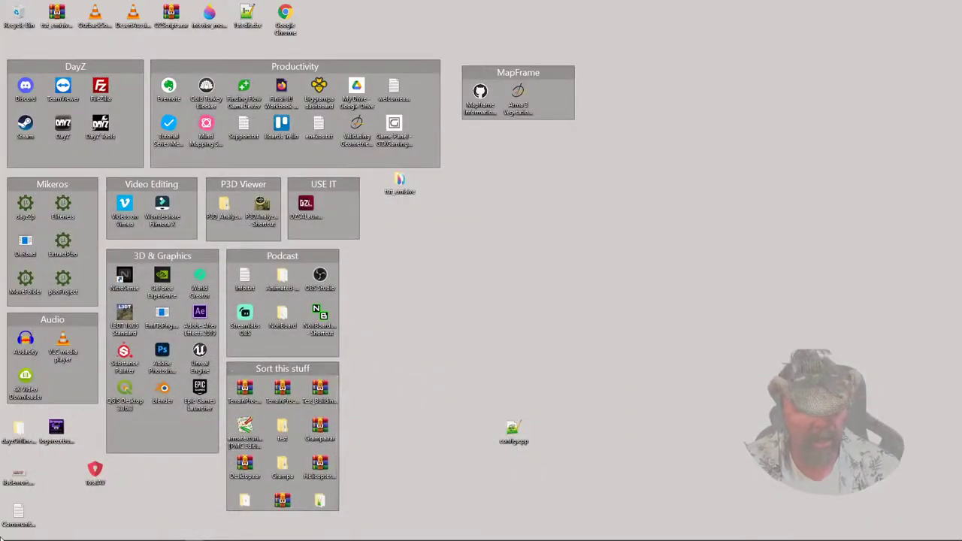
# In File Explorer, view MapLegend.png from the root of the P: drive and close the image.
pyautogui.click(64, 534)
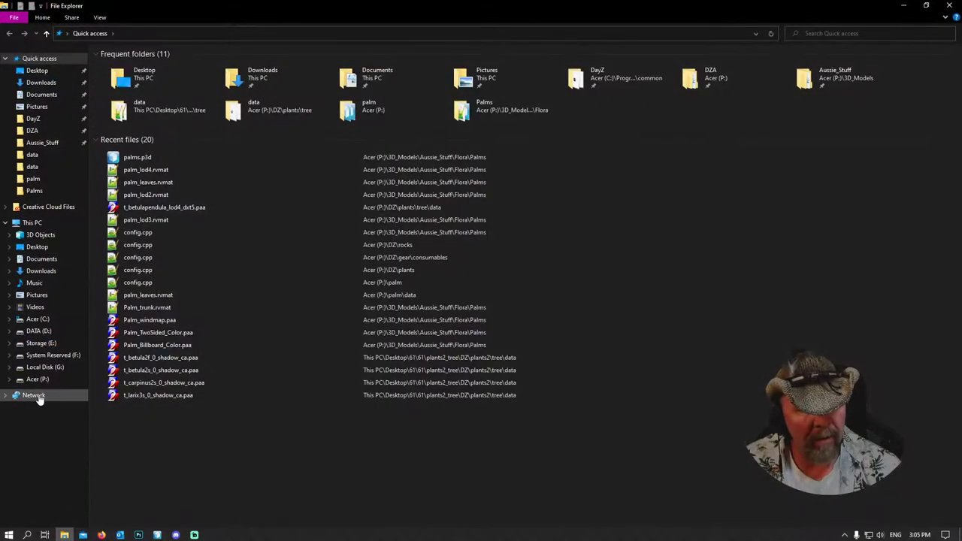
pyautogui.click(36, 379)
pyautogui.scroll(-8, 184, 404)
pyautogui.scroll(-9, 188, 406)
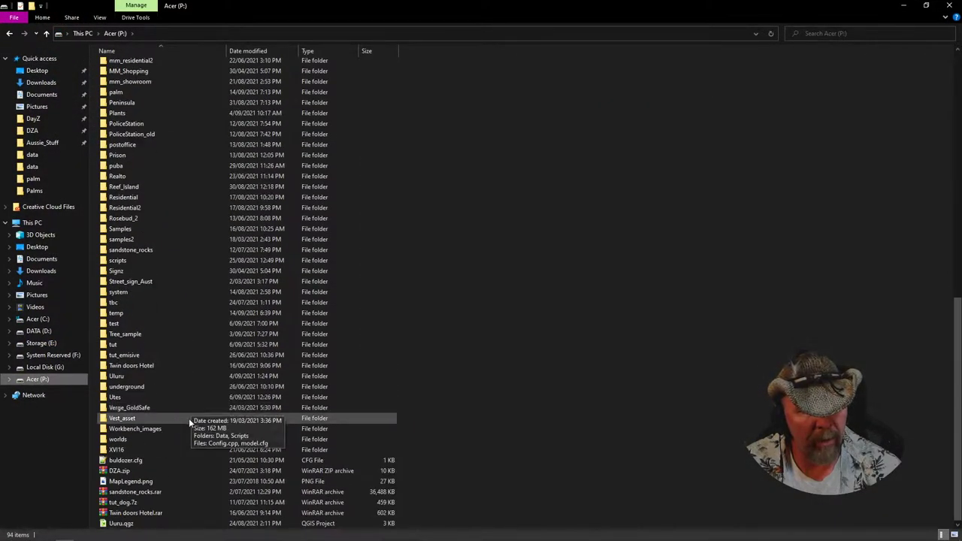
pyautogui.click(137, 483)
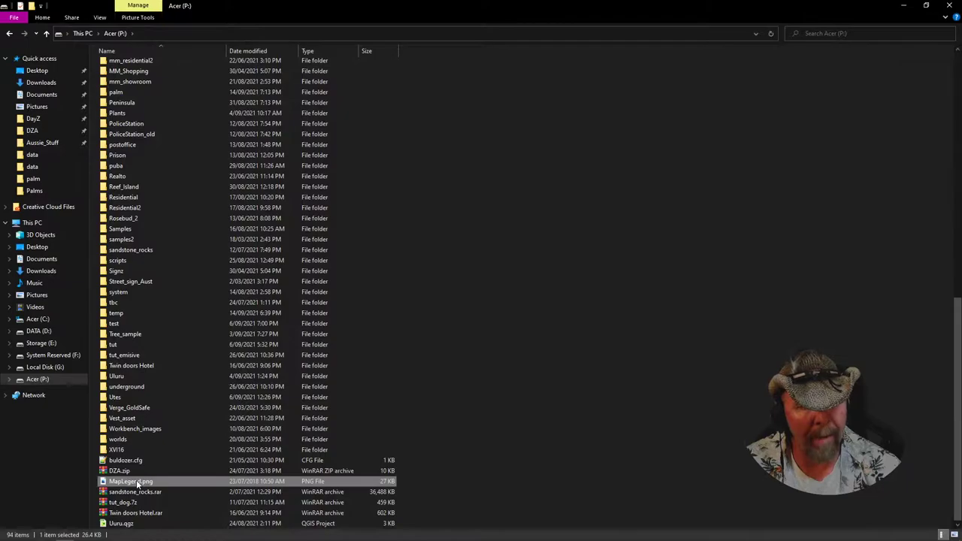
pyautogui.doubleClick(137, 484)
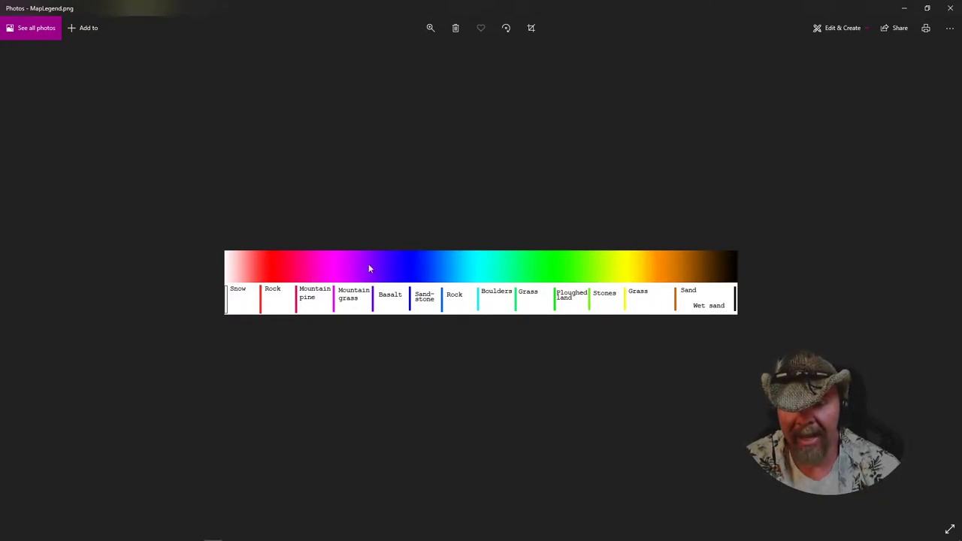
pyautogui.click(949, 8)
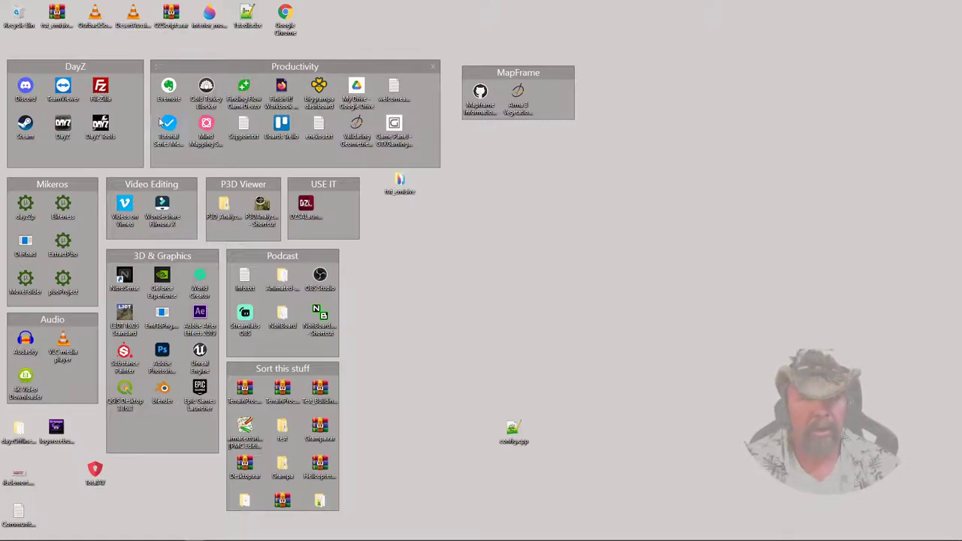
# Start DayZ Tools and launch Terrain Builder to view the Uluru terrain project.
pyautogui.doubleClick(96, 128)
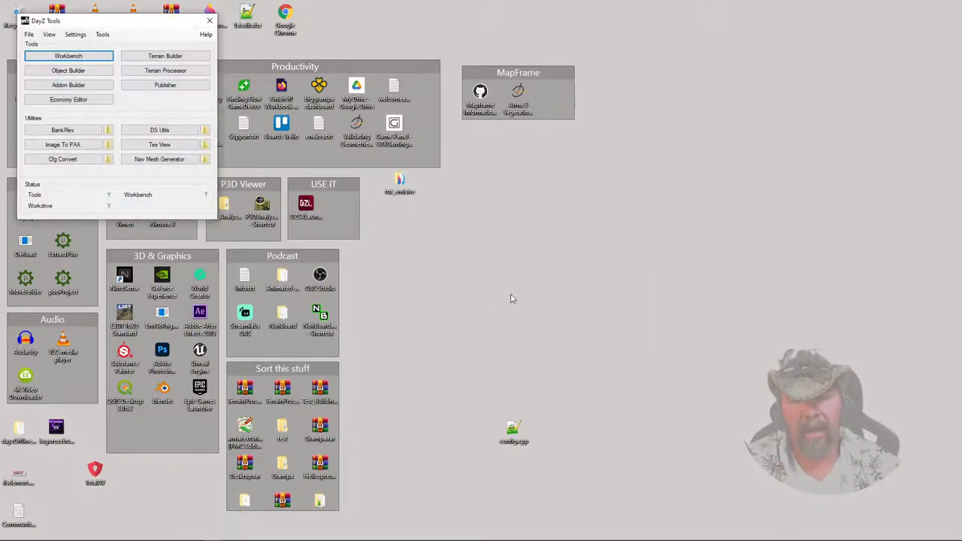
pyautogui.click(162, 57)
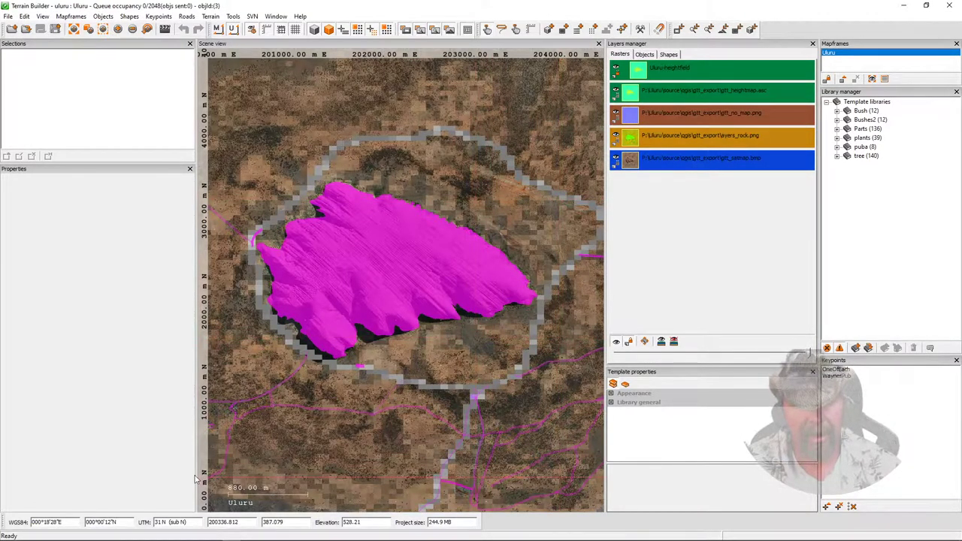
pyautogui.moveTo(59, 535)
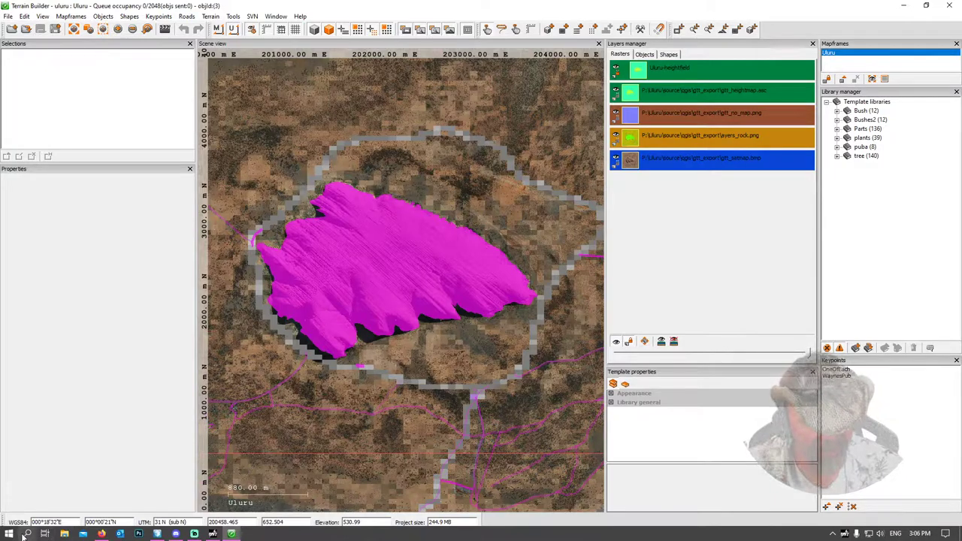
pyautogui.click(26, 534)
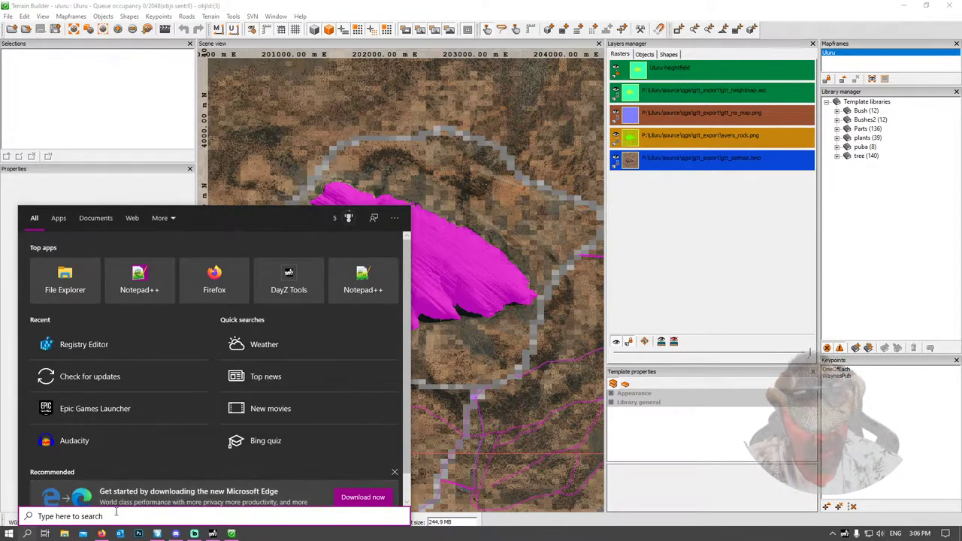
pyautogui.write('word')
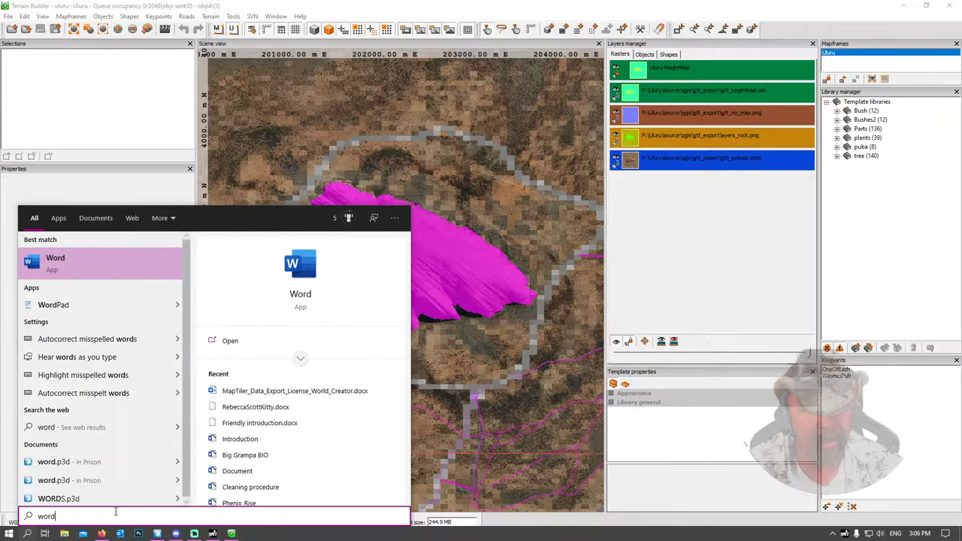
pyautogui.press('Return')
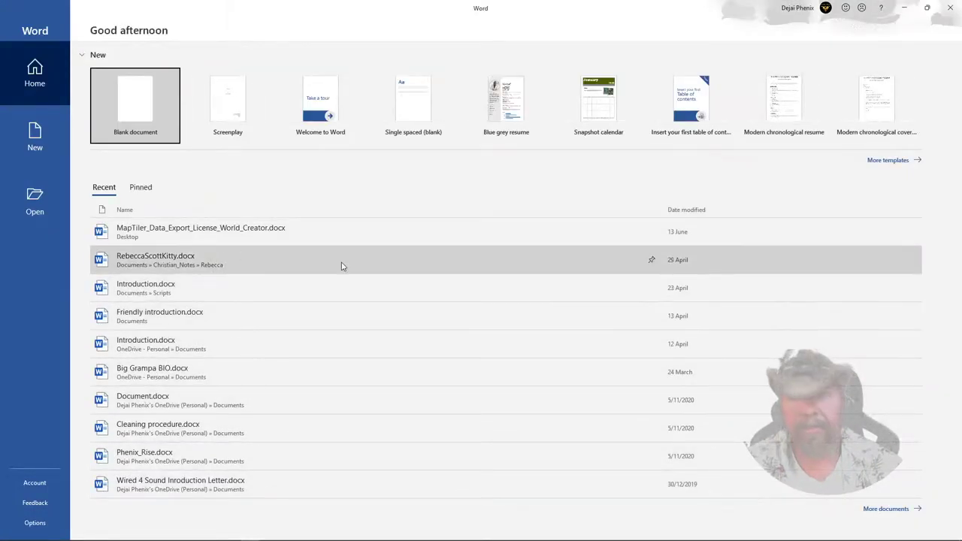
pyautogui.click(951, 8)
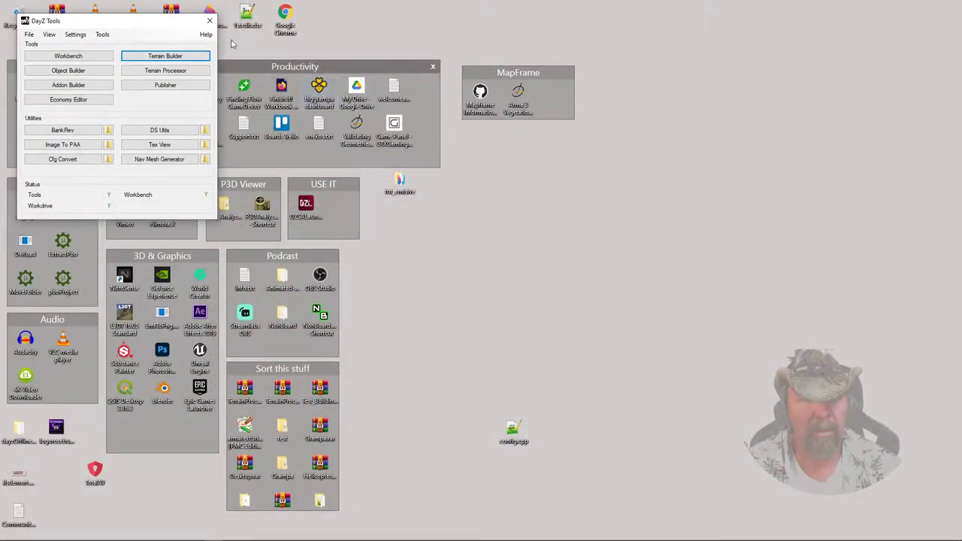
# Close DayZ Tools and log in to MindMeister with Google, staying on the Basic plan and dismissing the MeisterNote announcement.
pyautogui.click(210, 20)
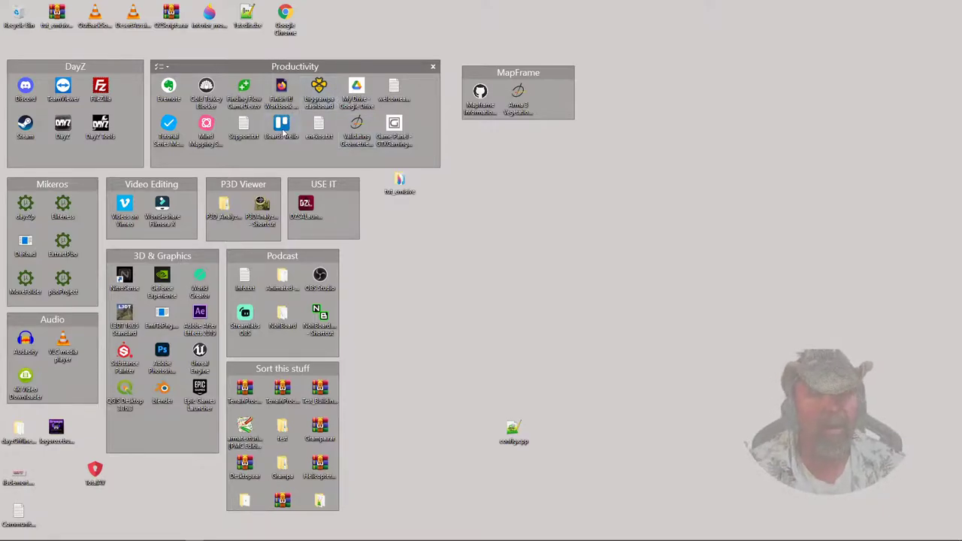
pyautogui.doubleClick(203, 127)
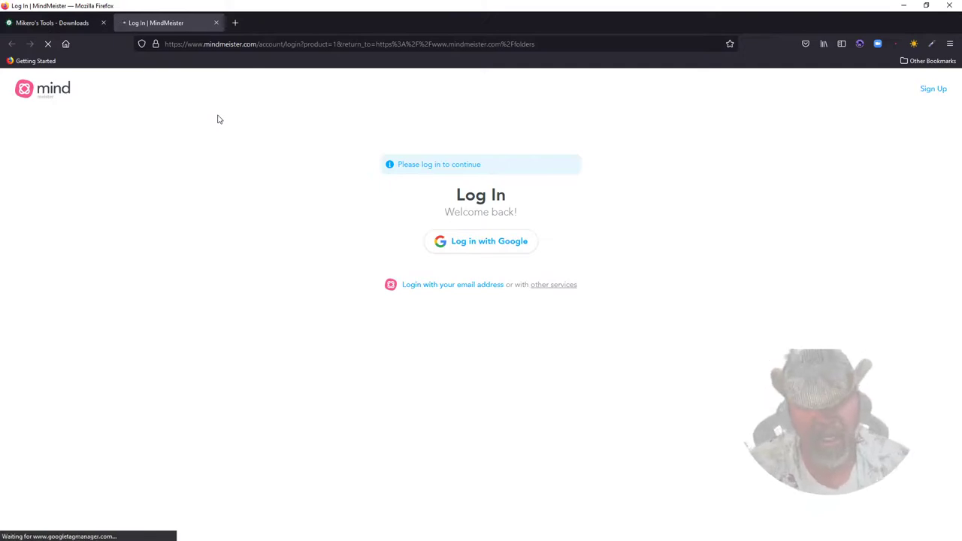
pyautogui.click(465, 242)
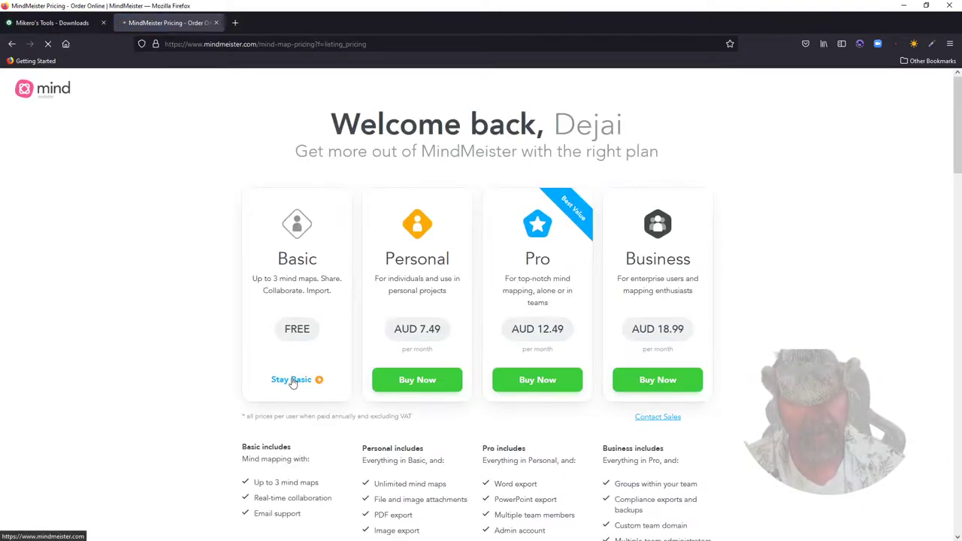
pyautogui.click(294, 380)
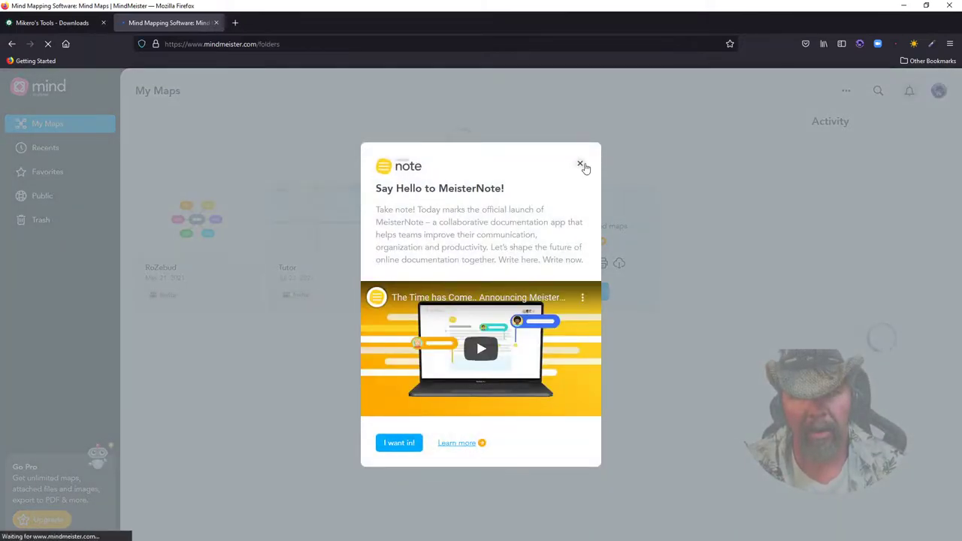
pyautogui.click(579, 164)
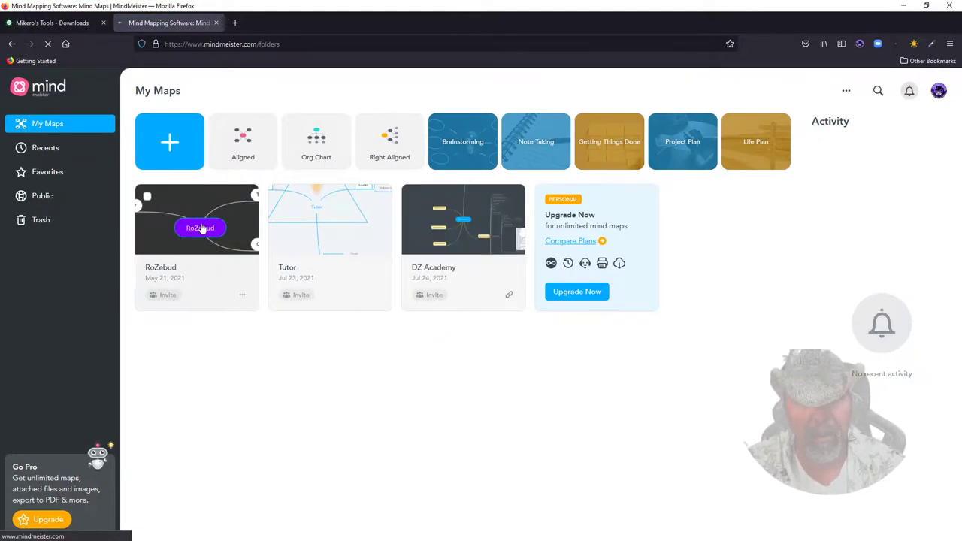
# Open the RoZebud mind map and add a Photoshop topic to its central topic.
pyautogui.click(201, 230)
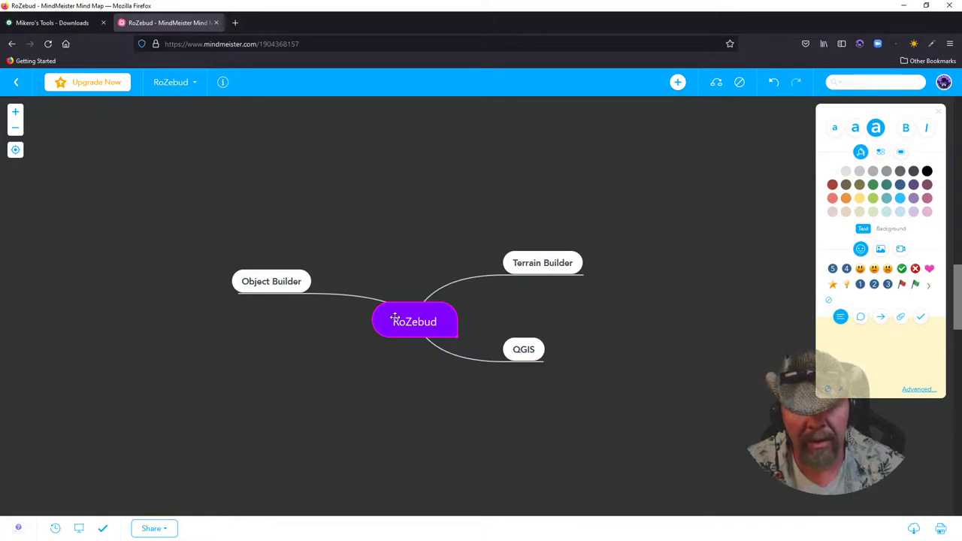
pyautogui.click(511, 263)
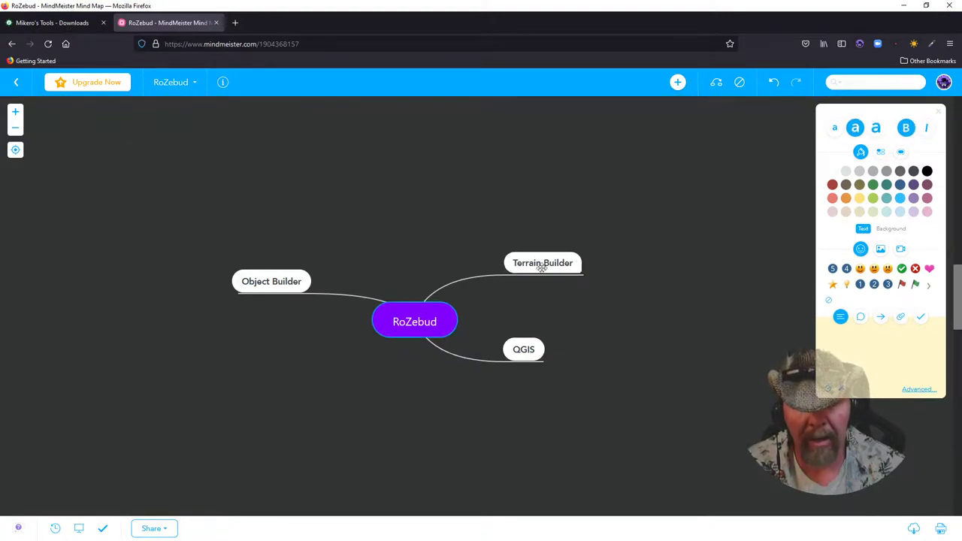
pyautogui.doubleClick(541, 265)
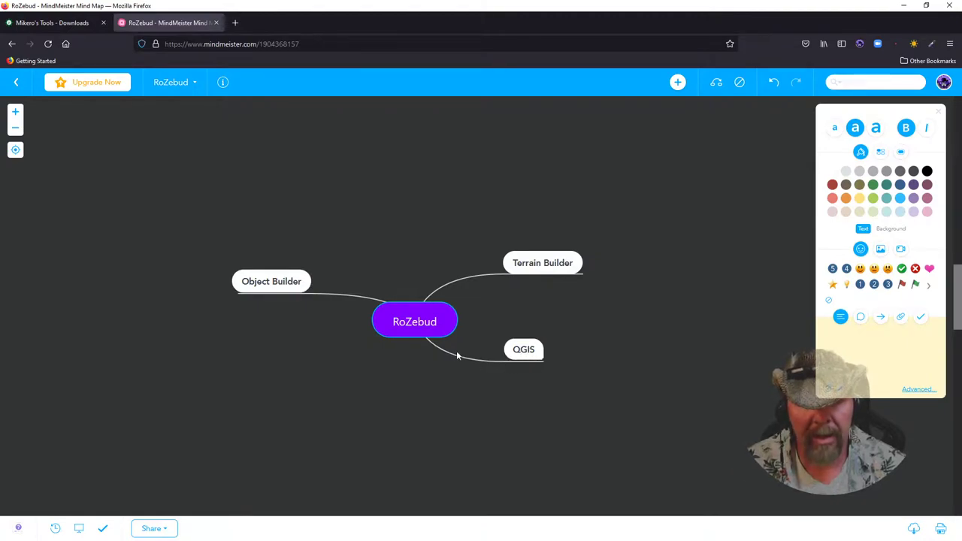
pyautogui.doubleClick(523, 350)
pyautogui.click(387, 237)
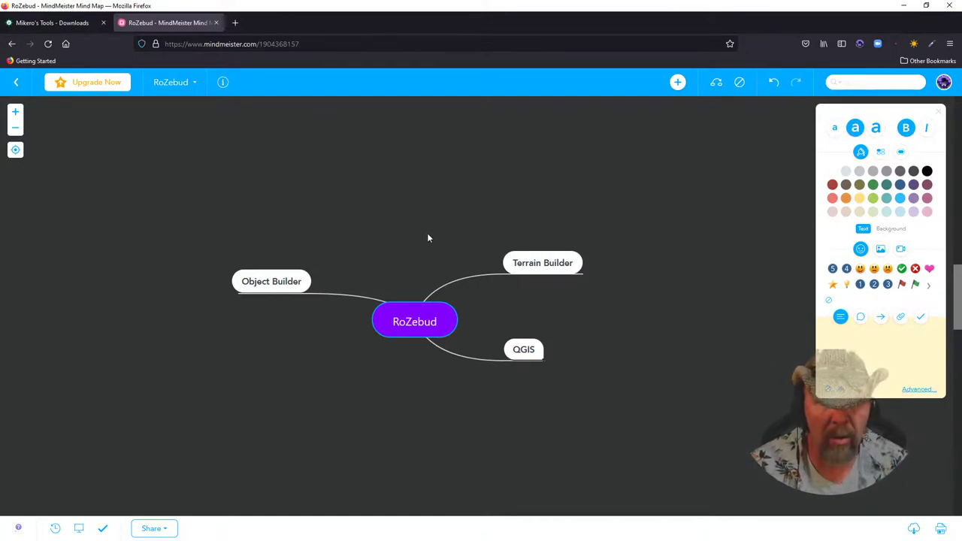
pyautogui.press('Tab')
pyautogui.write('Photoshop')
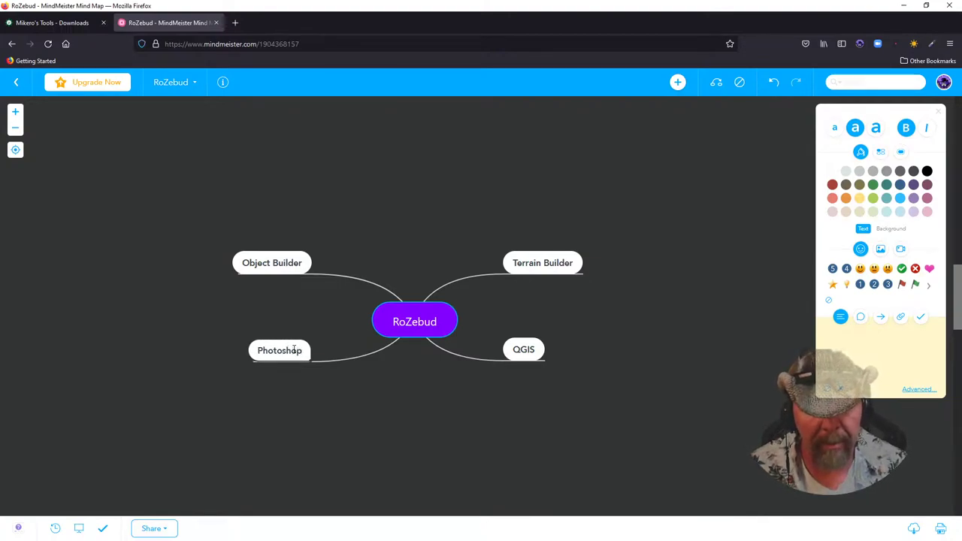
pyautogui.press('Return')
pyautogui.moveTo(294, 353)
pyautogui.mouseDown()
pyautogui.moveTo(280, 364)
pyautogui.moveTo(369, 399)
pyautogui.moveTo(354, 402)
pyautogui.moveTo(293, 350)
pyautogui.mouseUp()
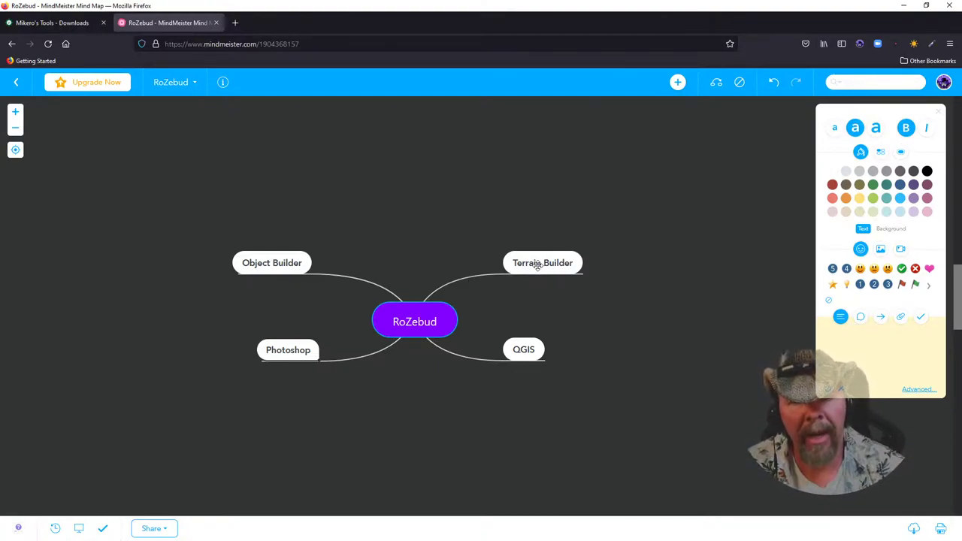
# Rename the mind map's central topic to Map.
pyautogui.click(412, 321)
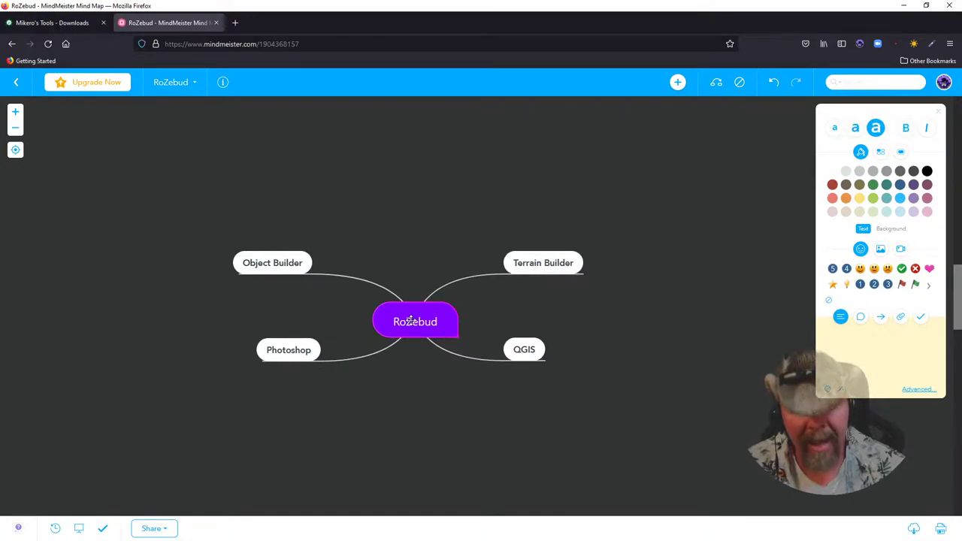
pyautogui.click(411, 321)
pyautogui.write('Map')
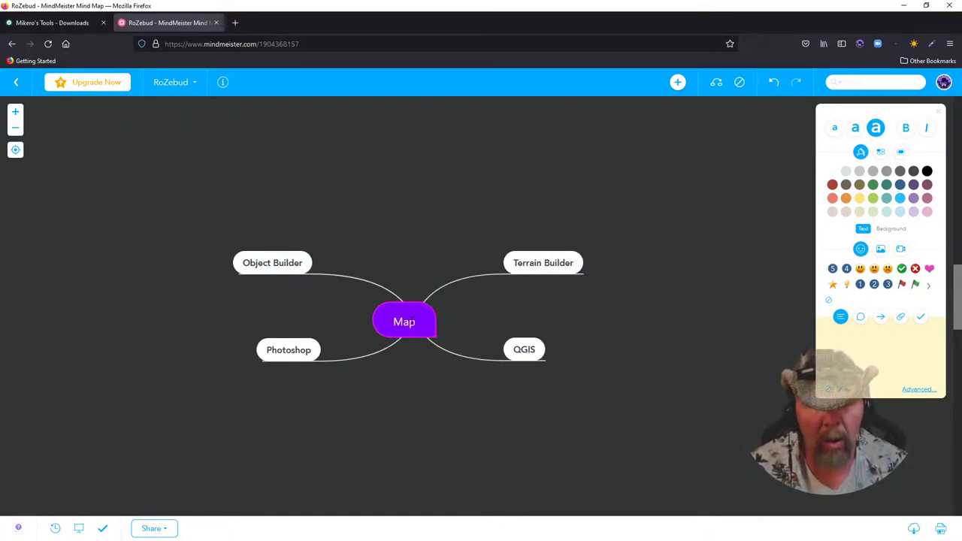
pyautogui.press('Return')
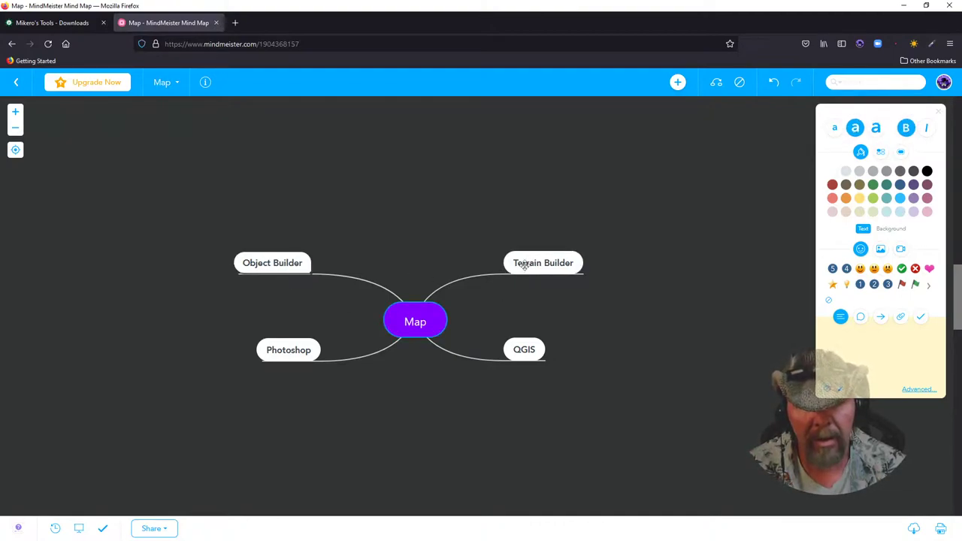
# Rename the Terrain Builder topic to DayZ tools.
pyautogui.doubleClick(539, 262)
pyautogui.write('Day')
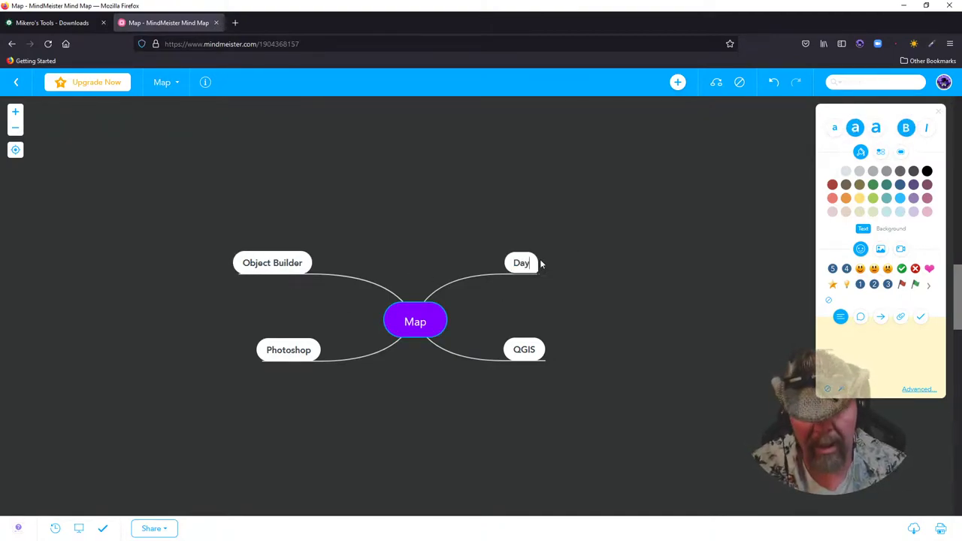
pyautogui.write('Z tools')
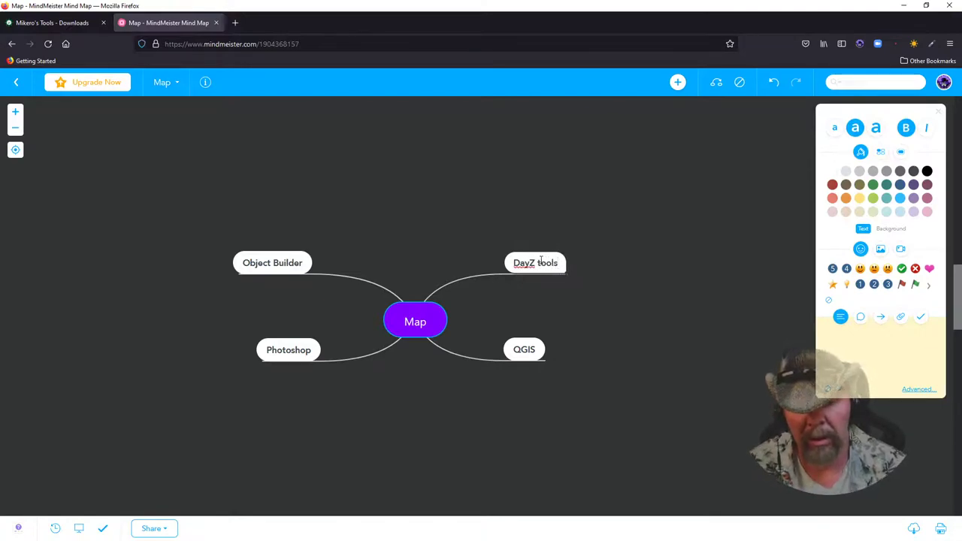
pyautogui.doubleClick(540, 269)
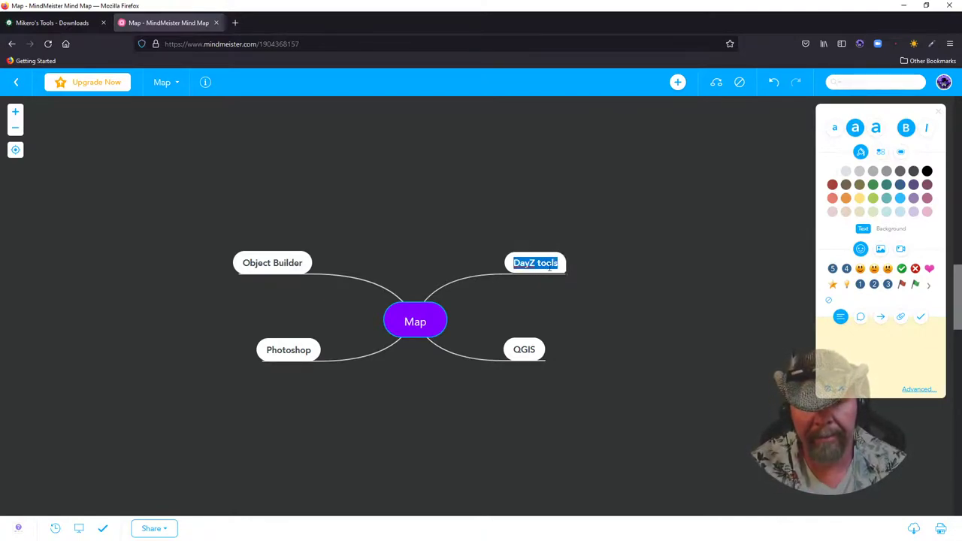
pyautogui.press('Return')
# Add a Terrainbuilder subtopic with orange text under DayZ tools and delete the Object Builder topic.
pyautogui.press('Return')
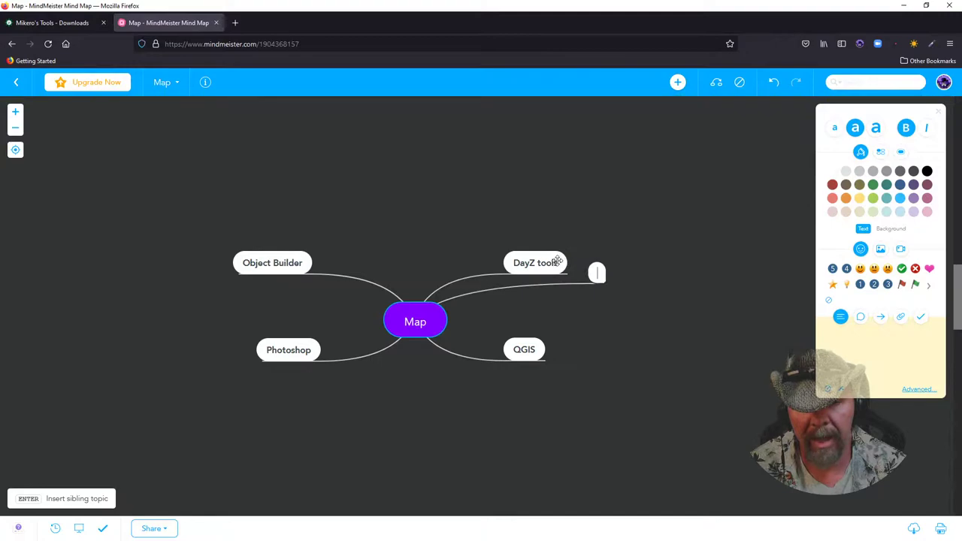
pyautogui.doubleClick(549, 265)
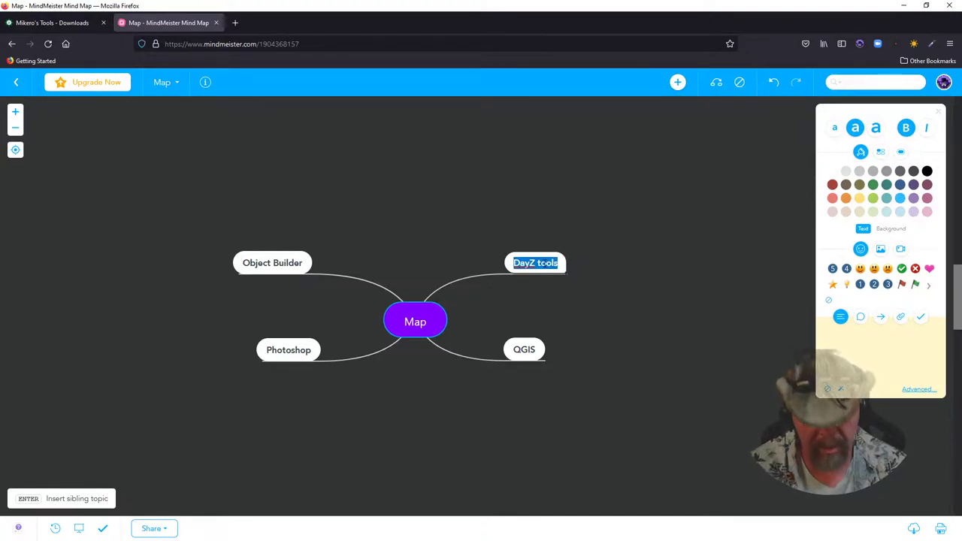
pyautogui.press('Escape')
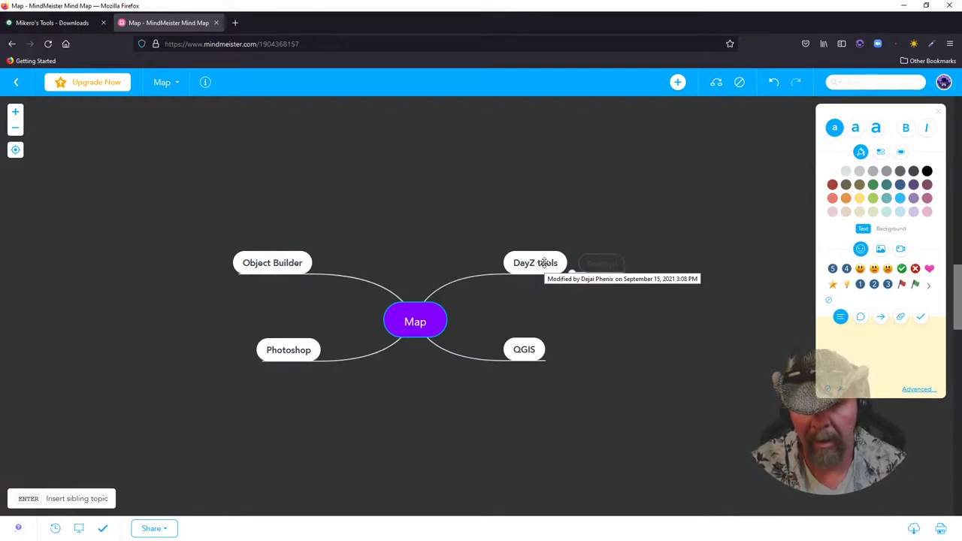
pyautogui.doubleClick(620, 265)
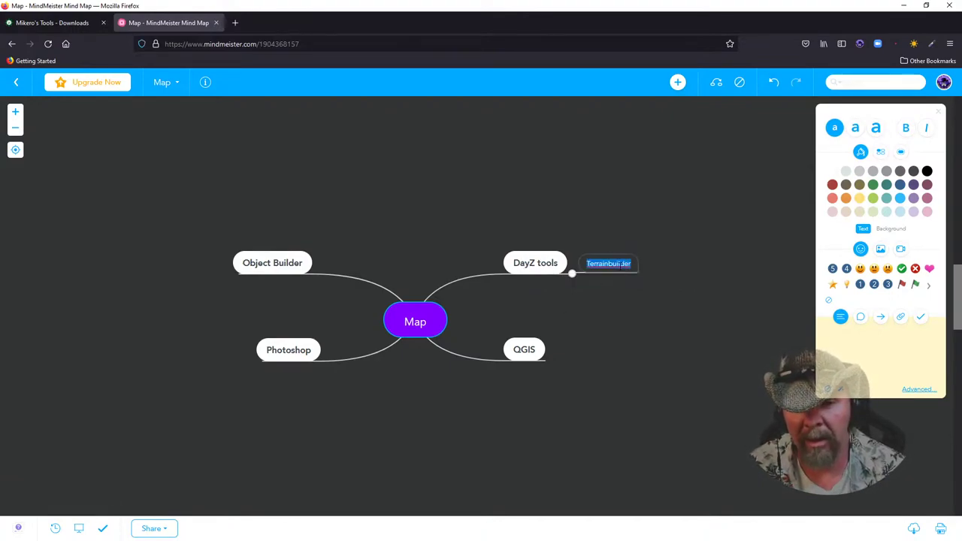
pyautogui.click(846, 198)
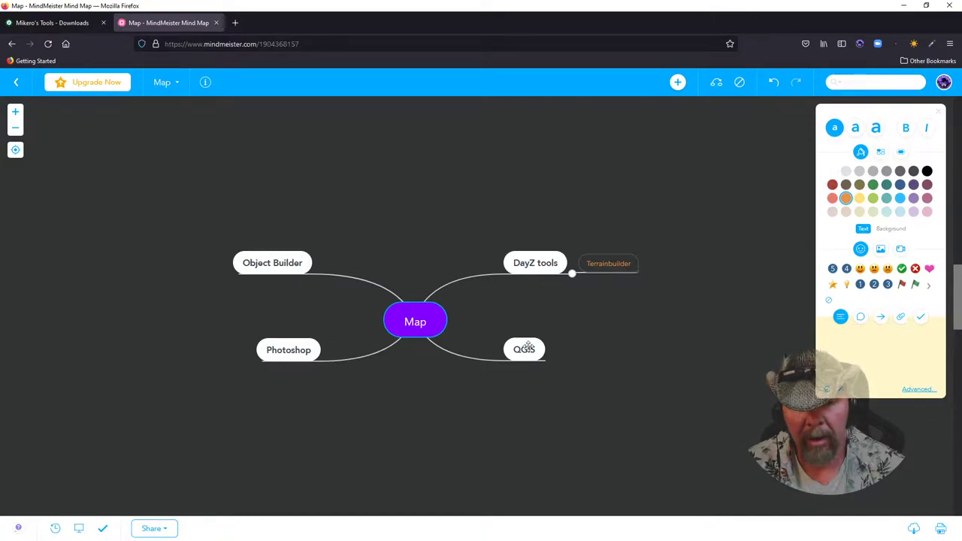
pyautogui.click(291, 263)
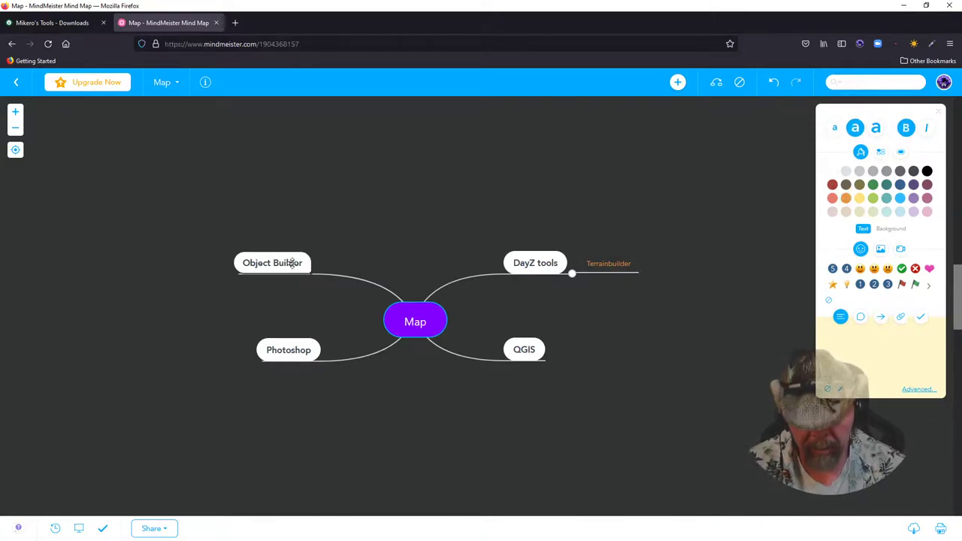
pyautogui.press('Delete')
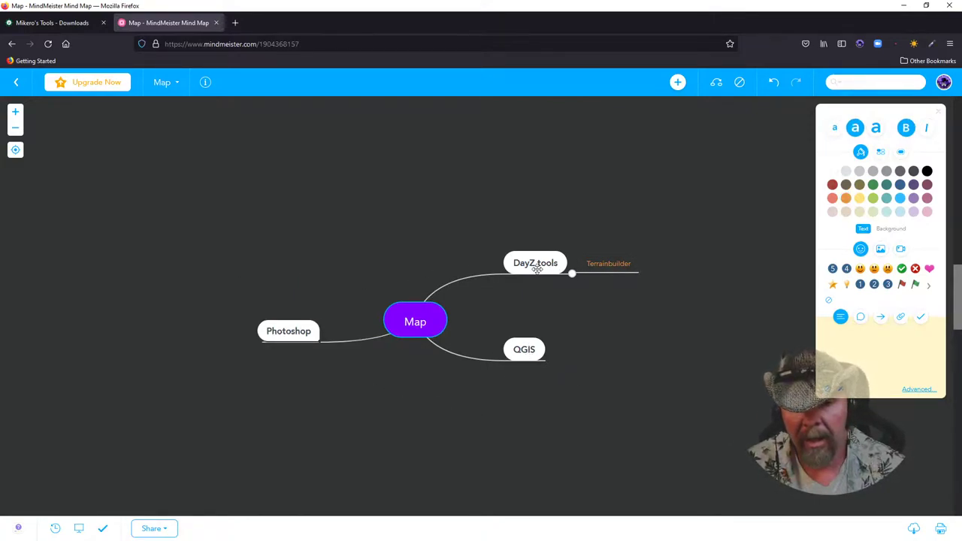
# Recolour the Terrainbuilder text yellow and add a yellow Learn tools subtopic to it.
pyautogui.click(610, 264)
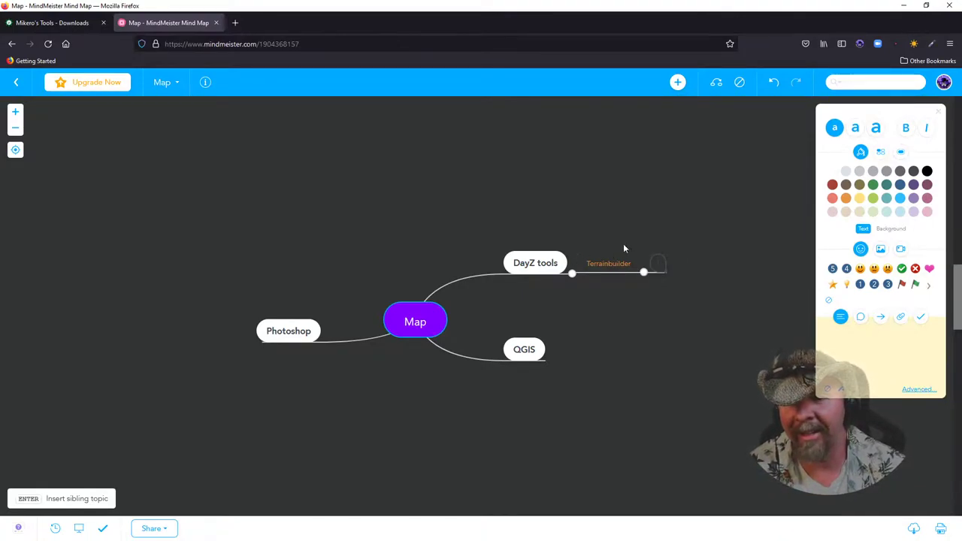
pyautogui.click(859, 197)
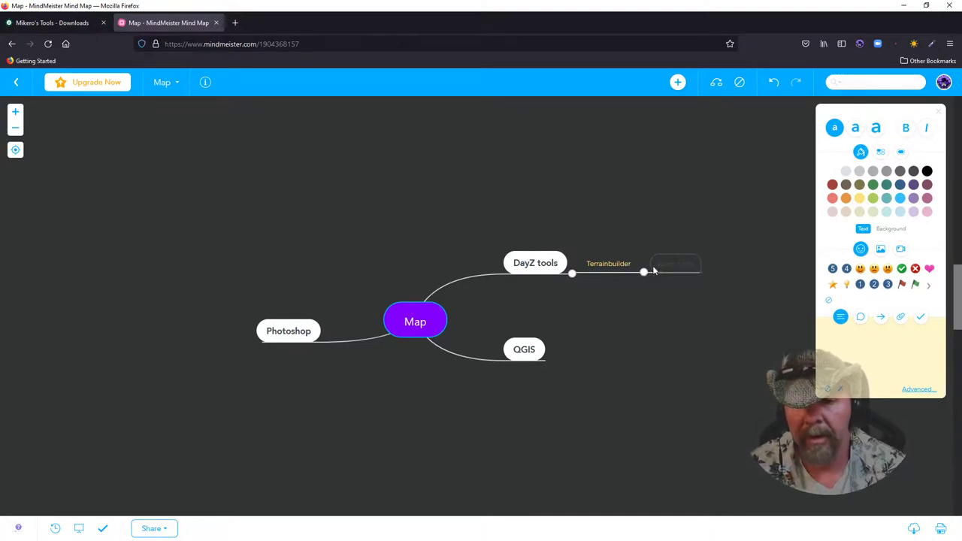
pyautogui.doubleClick(691, 263)
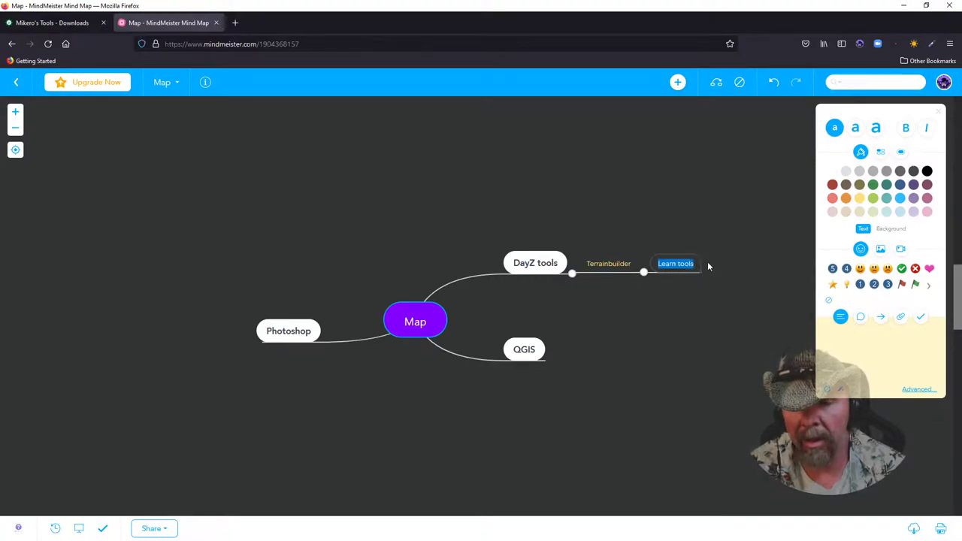
pyautogui.click(859, 197)
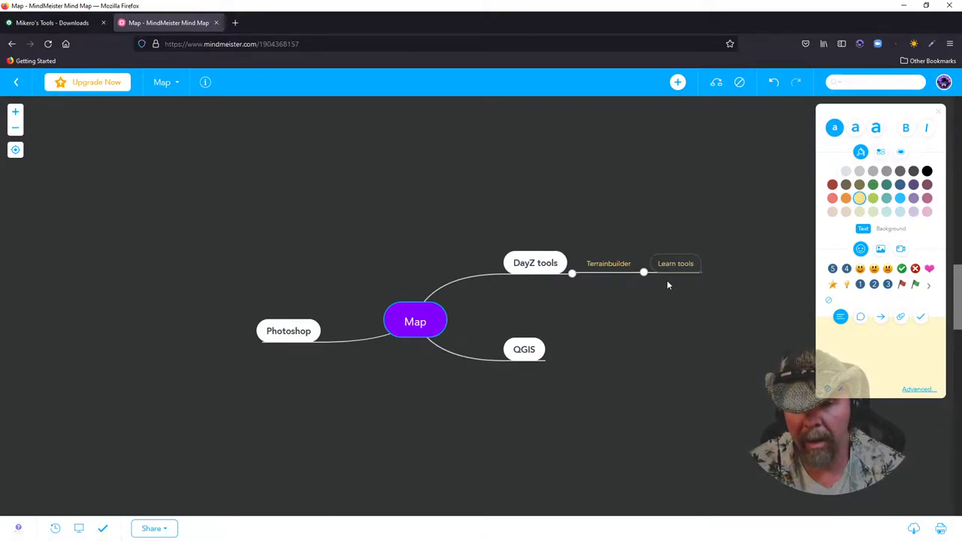
# Add a second subtopic named "learn techinque" under Terrainbuilder with yellow text.
pyautogui.click(610, 263)
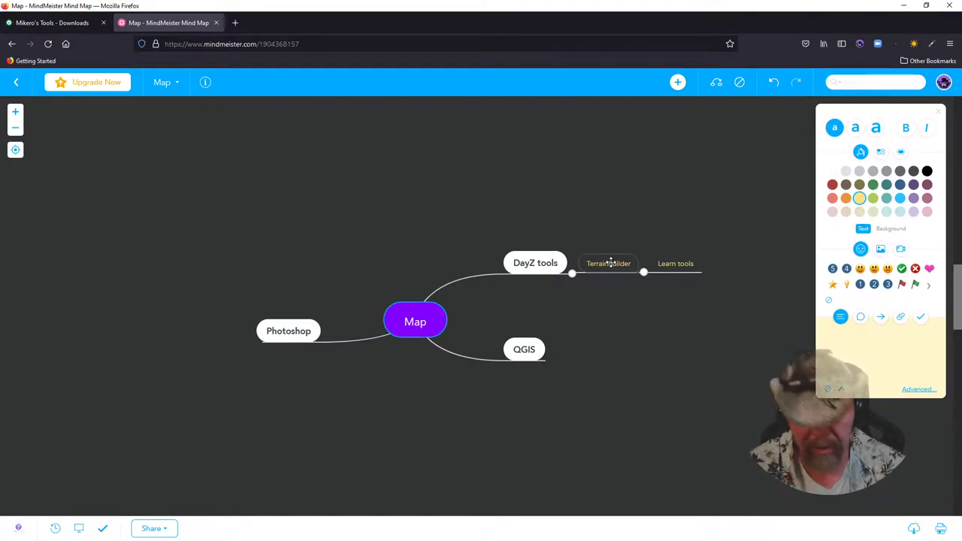
pyautogui.moveTo(612, 263); pyautogui.dragTo(622, 266)
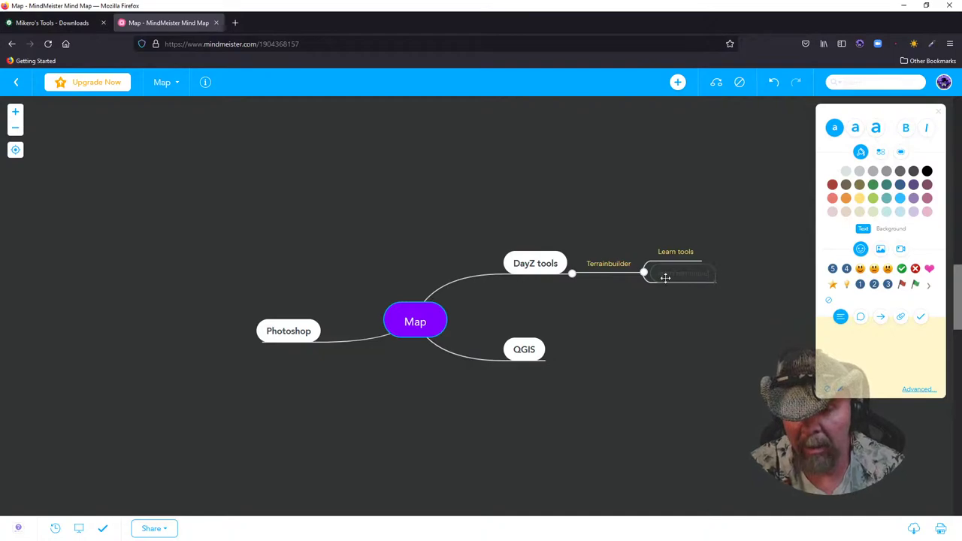
pyautogui.moveTo(697, 289); pyautogui.dragTo(697, 286)
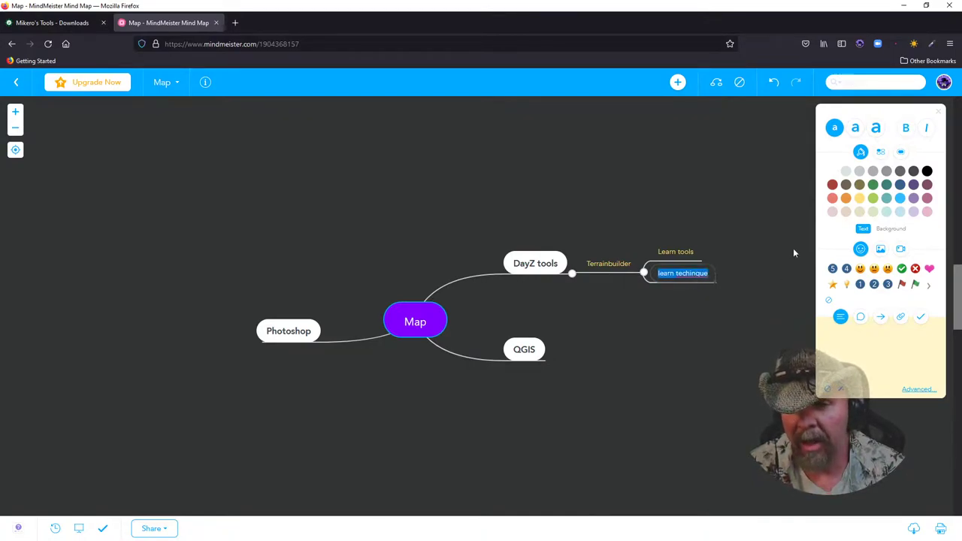
pyautogui.press('Return')
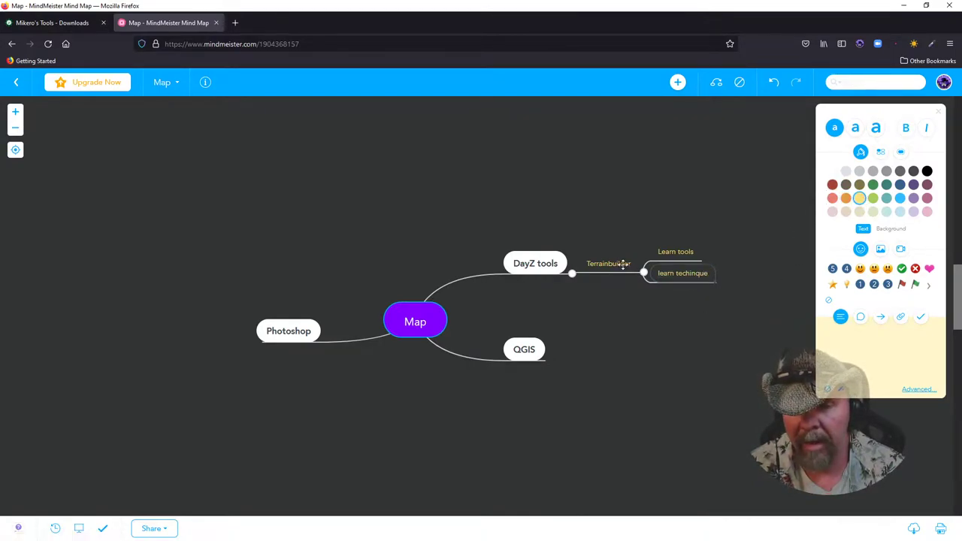
# Add a third subtopic named "application" under Terrainbuilder and colour its text yellow.
pyautogui.doubleClick(609, 264)
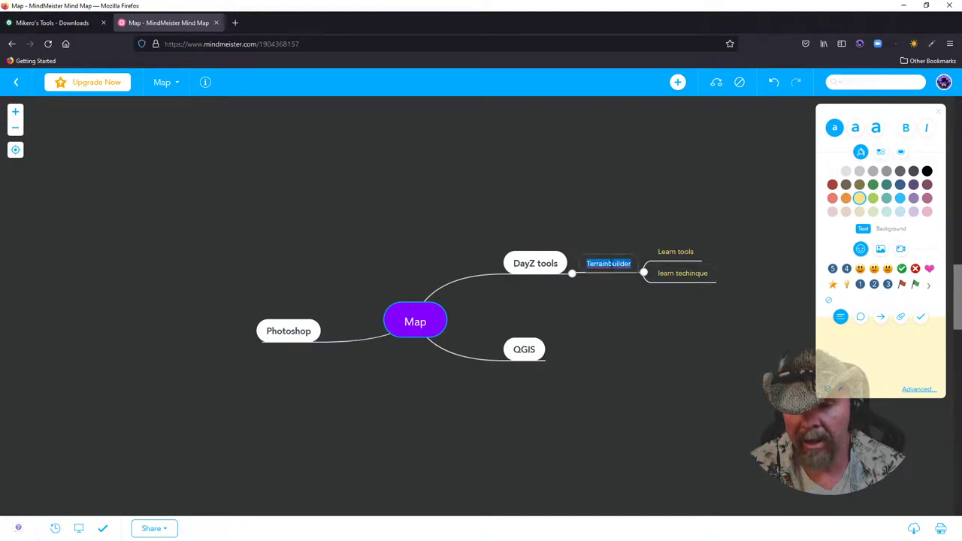
pyautogui.moveTo(643, 273); pyautogui.dragTo(647, 286)
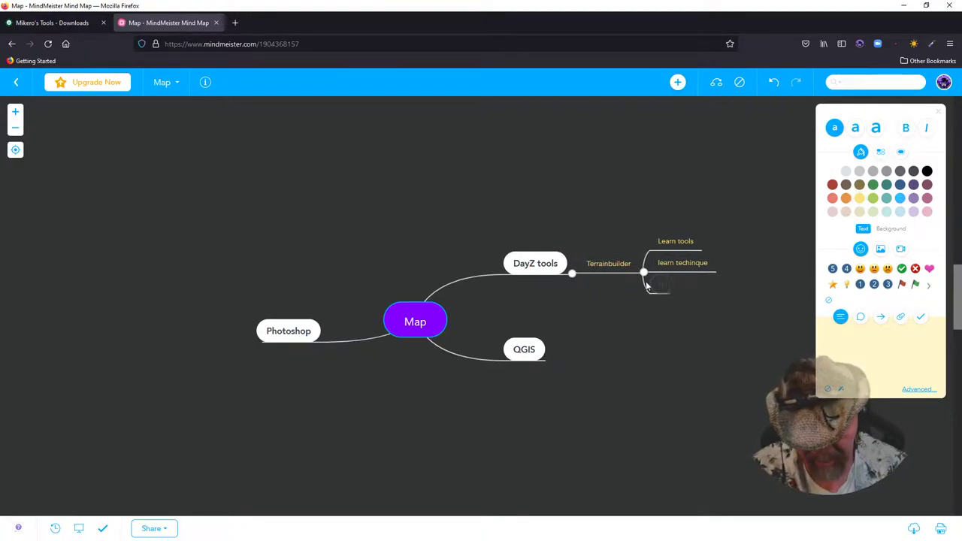
pyautogui.write('cation')
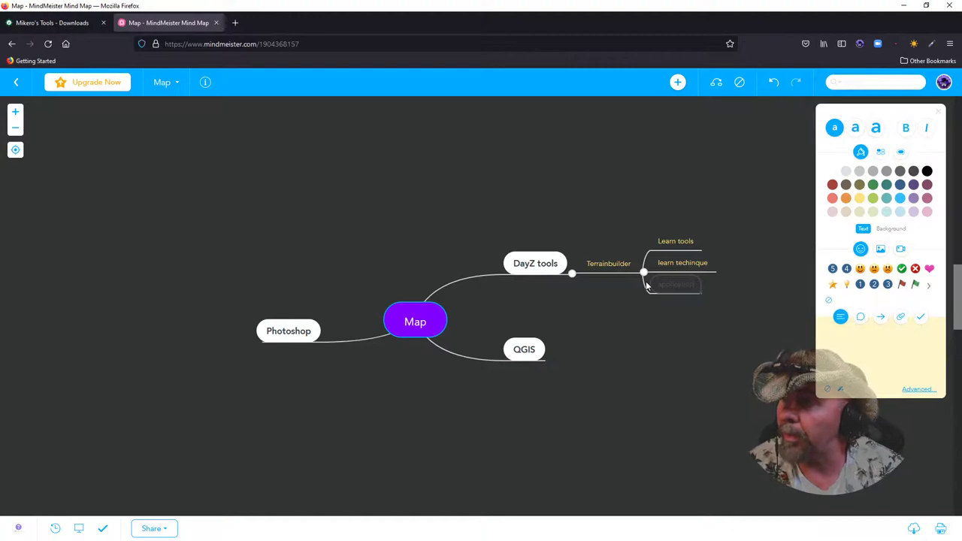
pyautogui.doubleClick(676, 284)
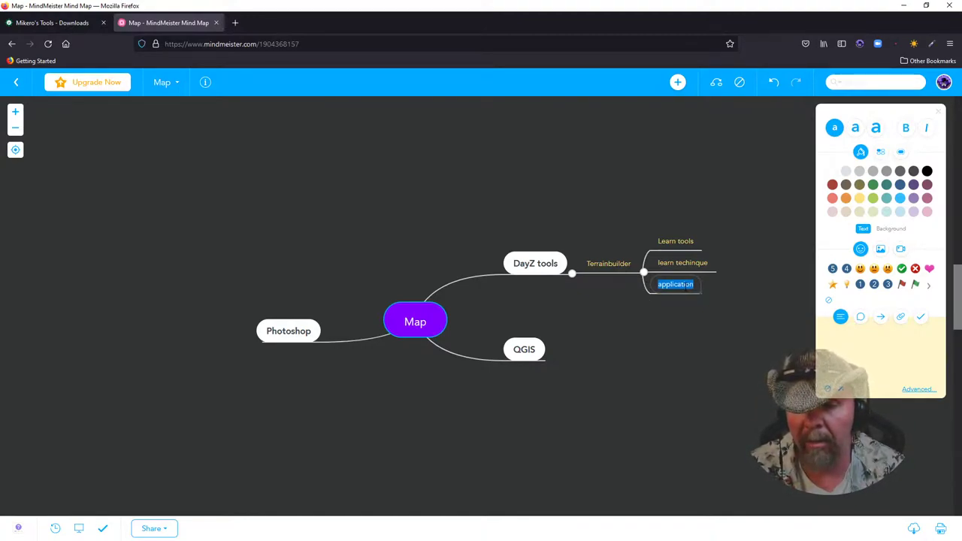
pyautogui.click(859, 198)
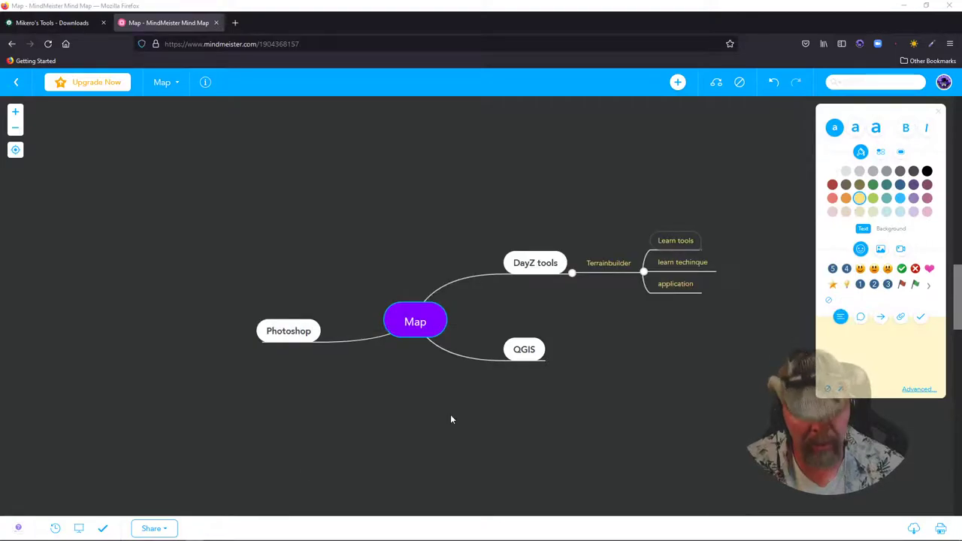
# Switch to Terrain Builder, examine the vegetation near Uluru on the satellite map up close, and return to the mind map.
pyautogui.hotkey('alt', 'Tab')
pyautogui.press('Tab')
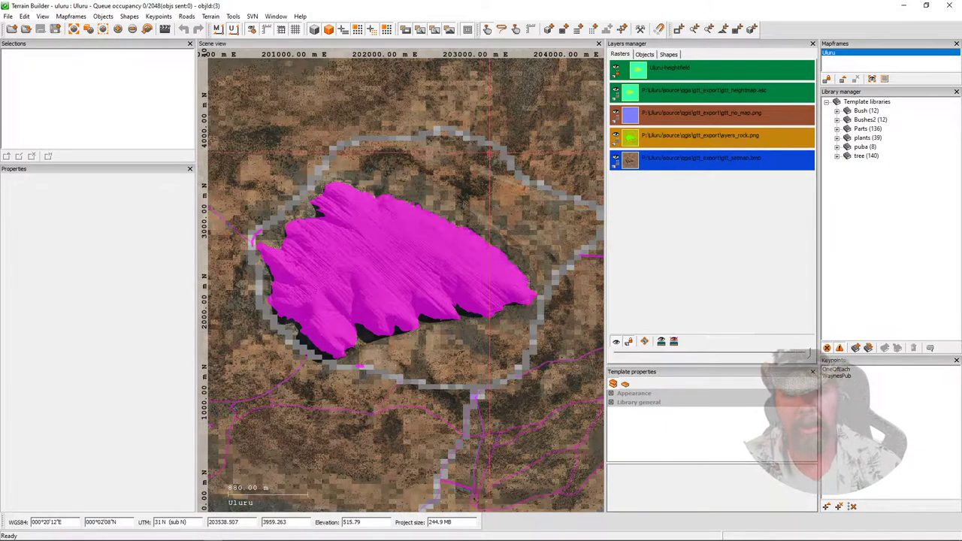
pyautogui.scroll(4, 496, 164)
pyautogui.scroll(5, 497, 164)
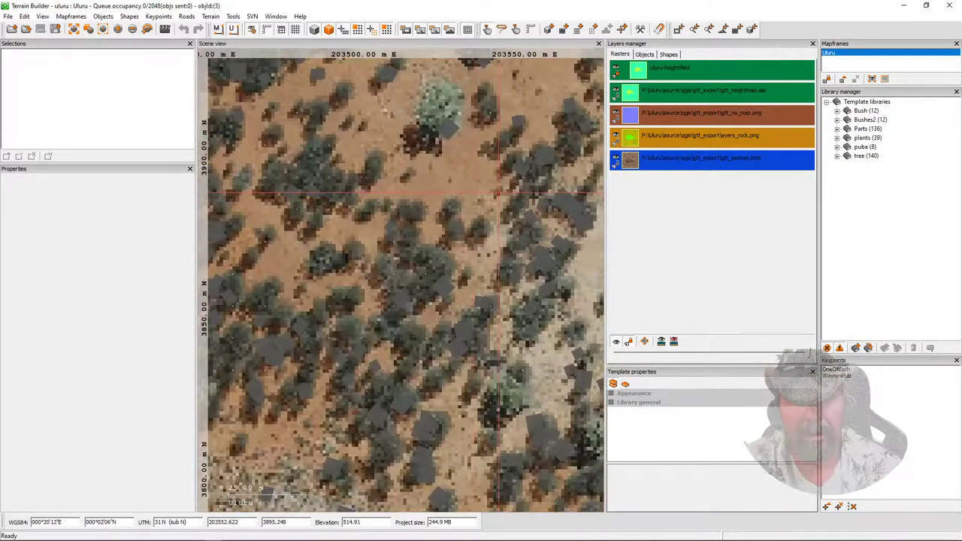
pyautogui.scroll(-3, 498, 194)
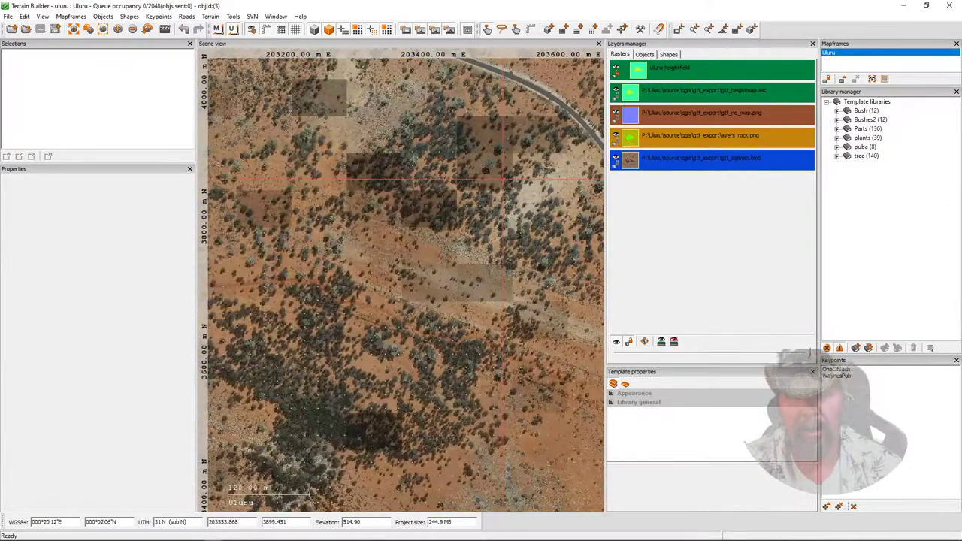
pyautogui.scroll(-1, 503, 179)
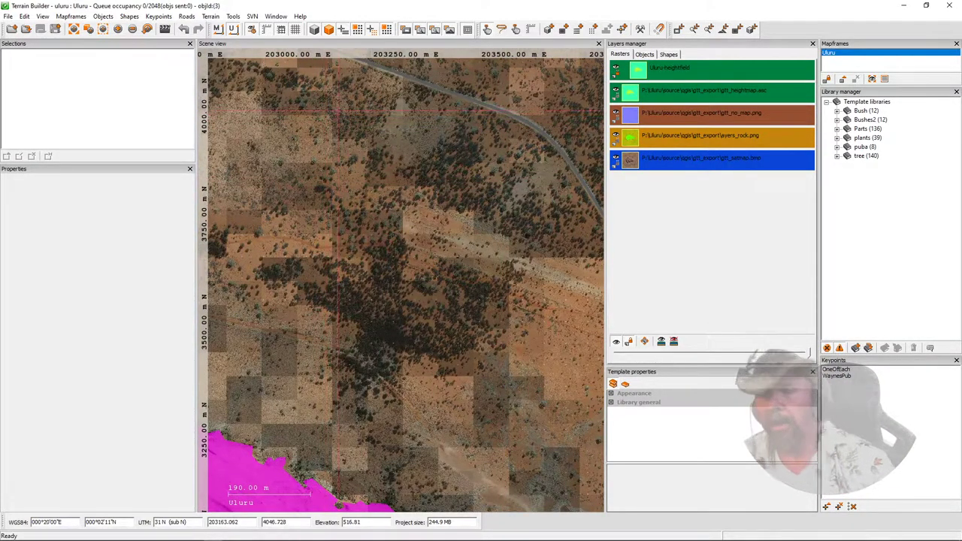
pyautogui.click(900, 6)
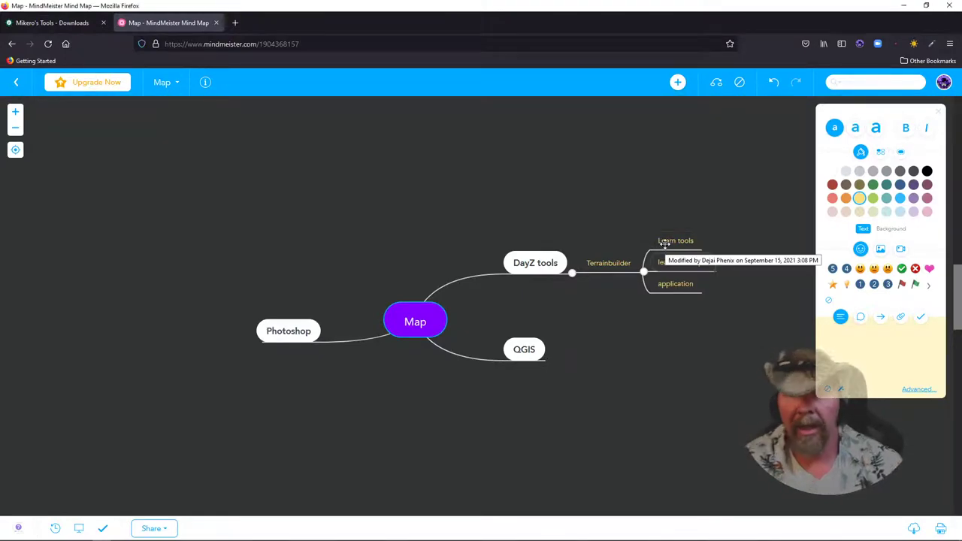
# Switch to Terrain Builder and place one asf1_10 75 object from the Parts library at about X 203556, Y 3487.
pyautogui.click(904, 5)
pyautogui.hotkey('alt', 'Tab')
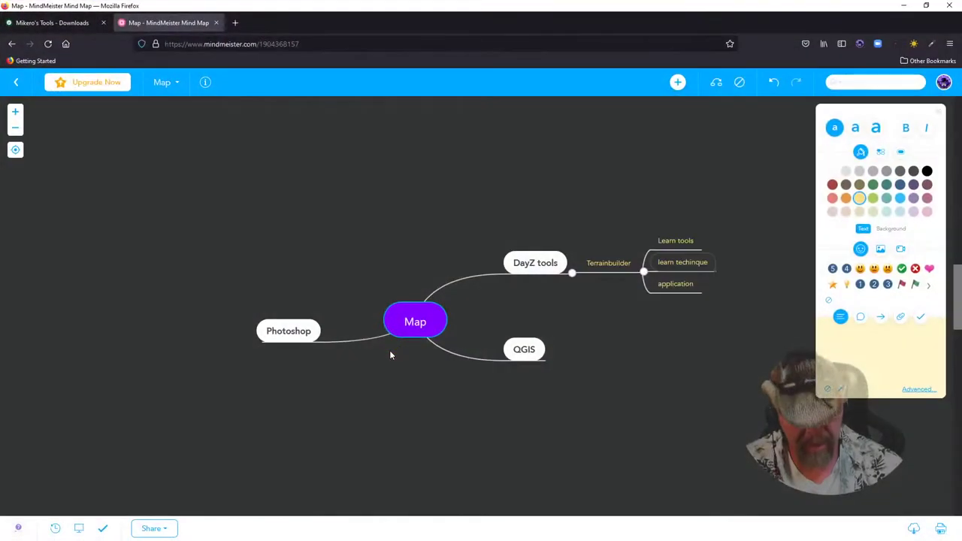
pyautogui.hotkey('alt', 'Tab')
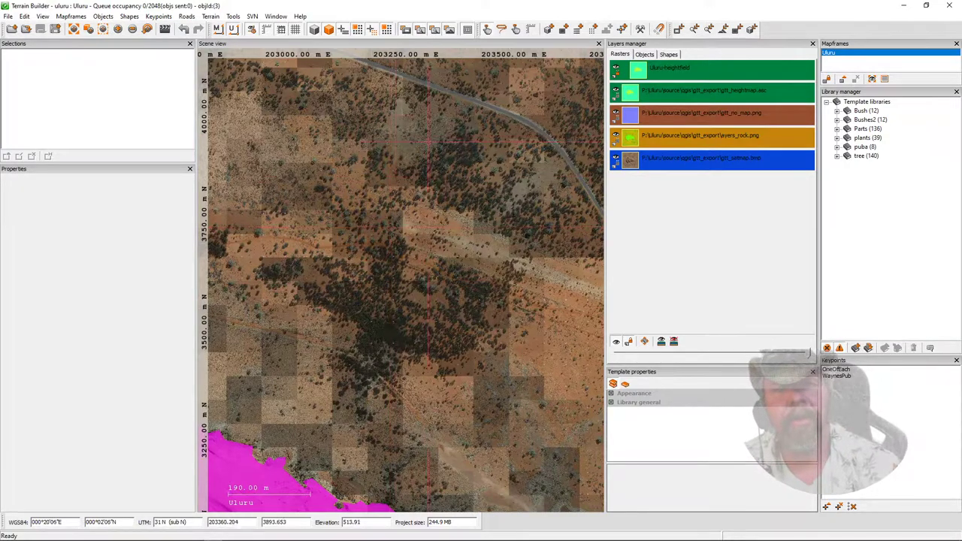
pyautogui.click(866, 129)
pyautogui.click(551, 30)
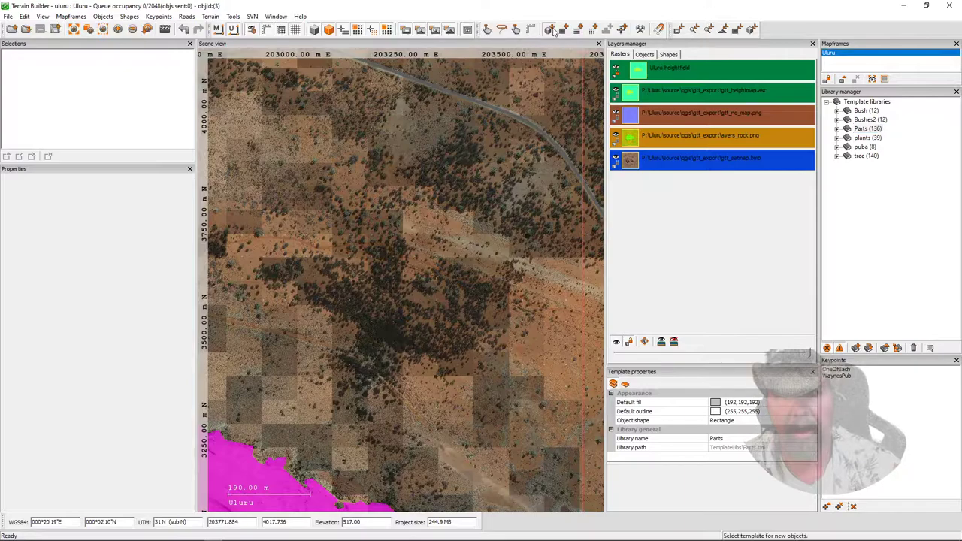
pyautogui.click(838, 130)
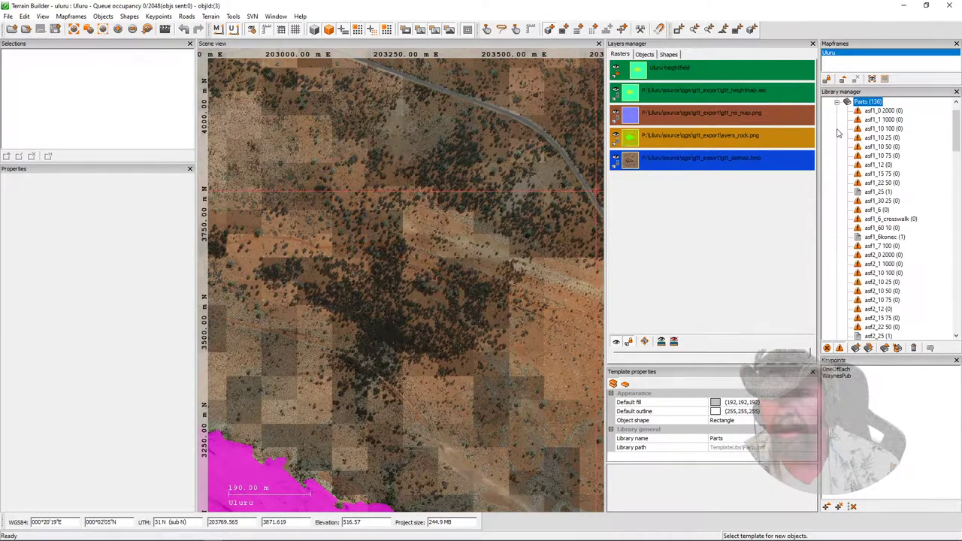
pyautogui.click(872, 155)
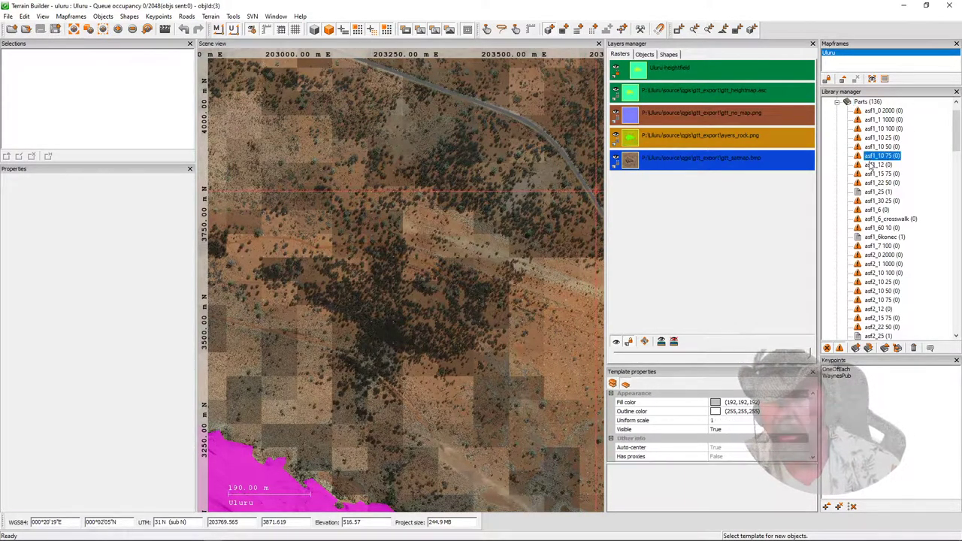
pyautogui.scroll(3, 515, 354)
pyautogui.scroll(2, 514, 354)
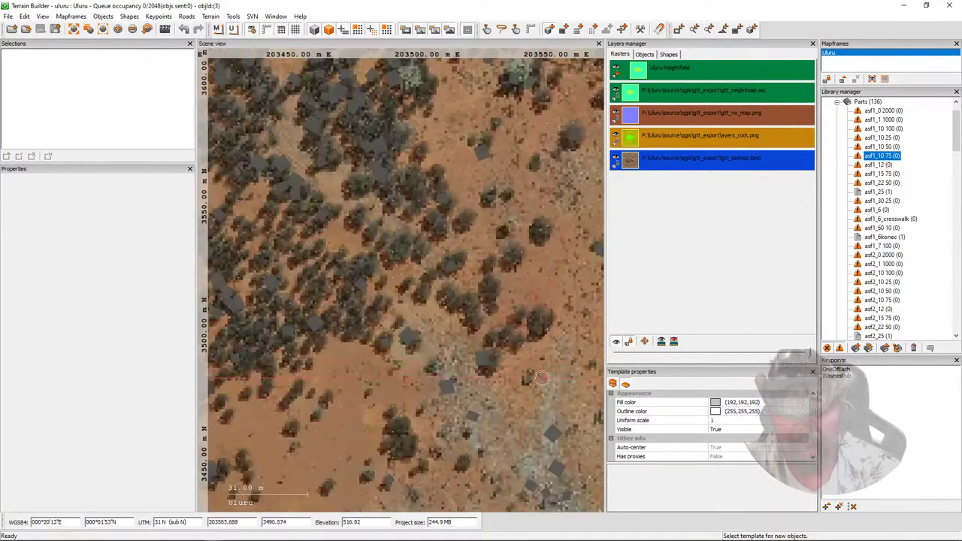
pyautogui.click(537, 387)
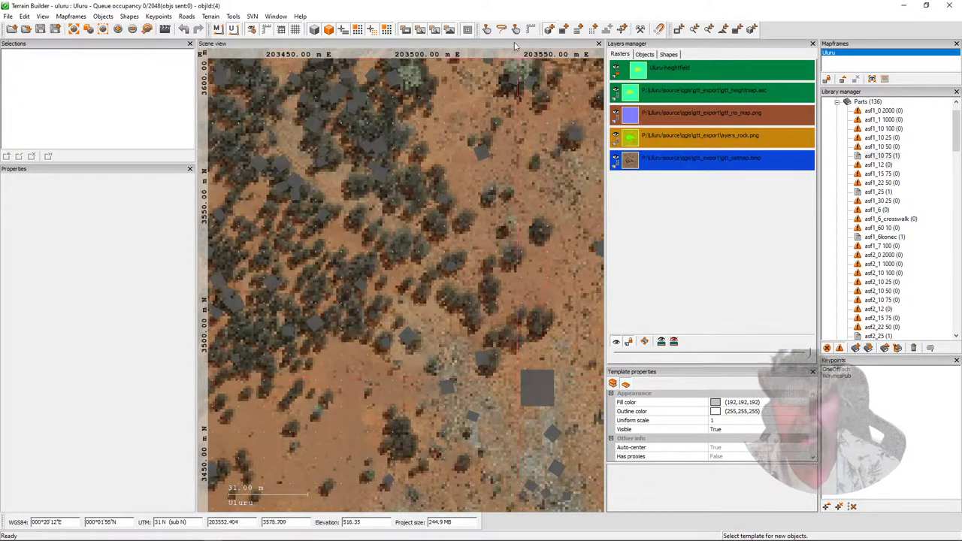
# Delete the placed asf1_10 75 object and return to the mind map.
pyautogui.click(542, 378)
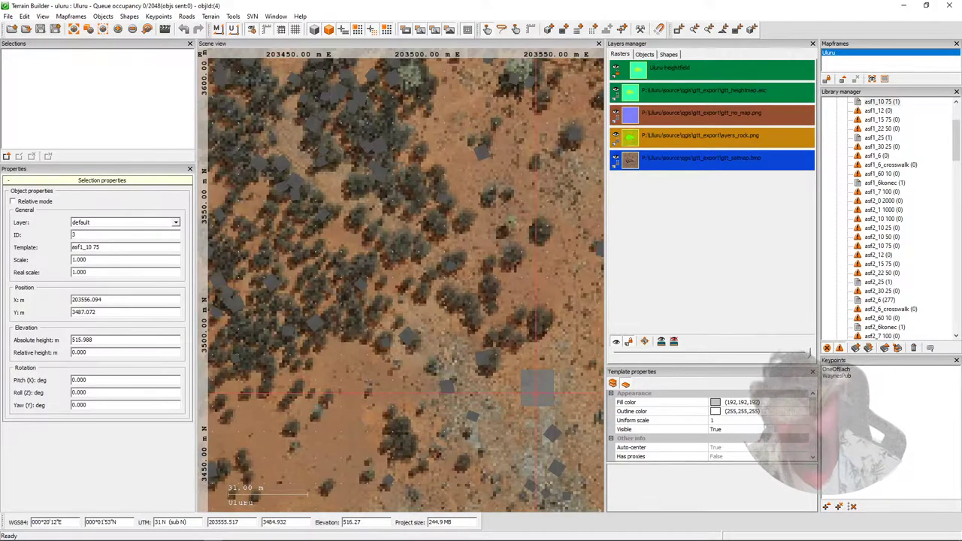
pyautogui.press('Delete')
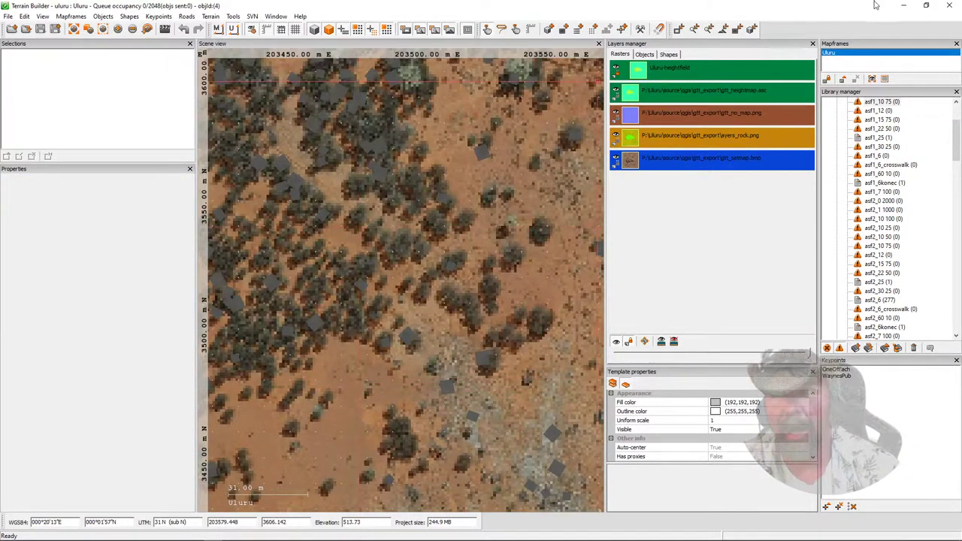
pyautogui.click(903, 6)
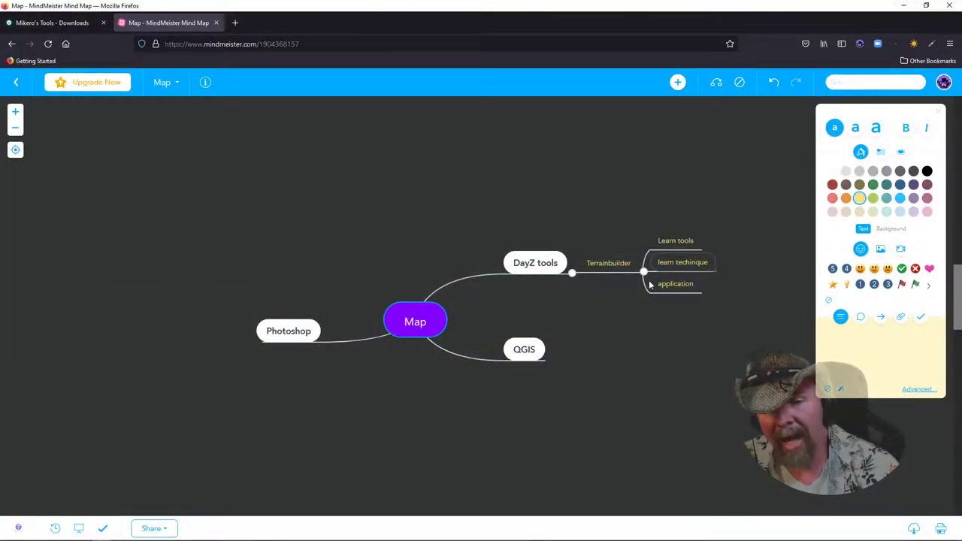
pyautogui.moveTo(655, 229); pyautogui.dragTo(671, 243)
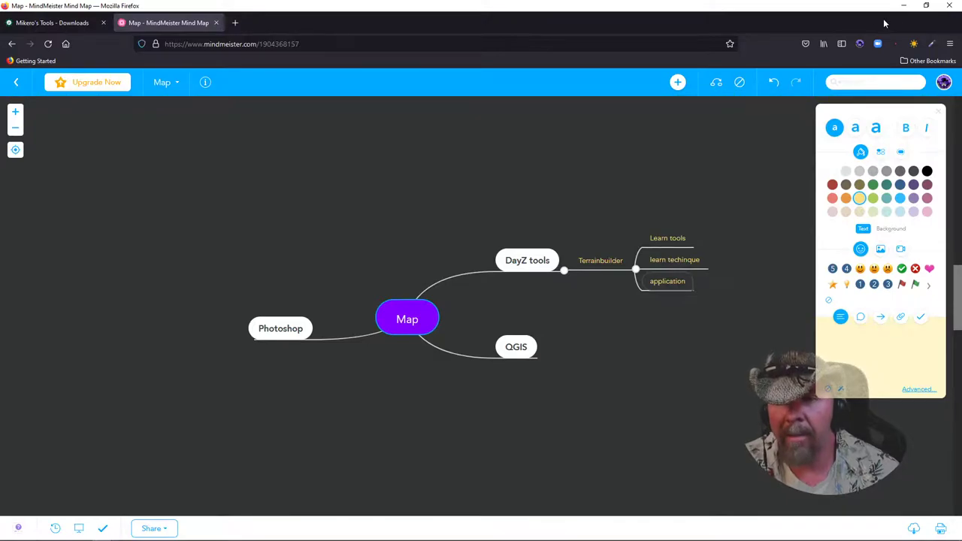
pyautogui.click(903, 6)
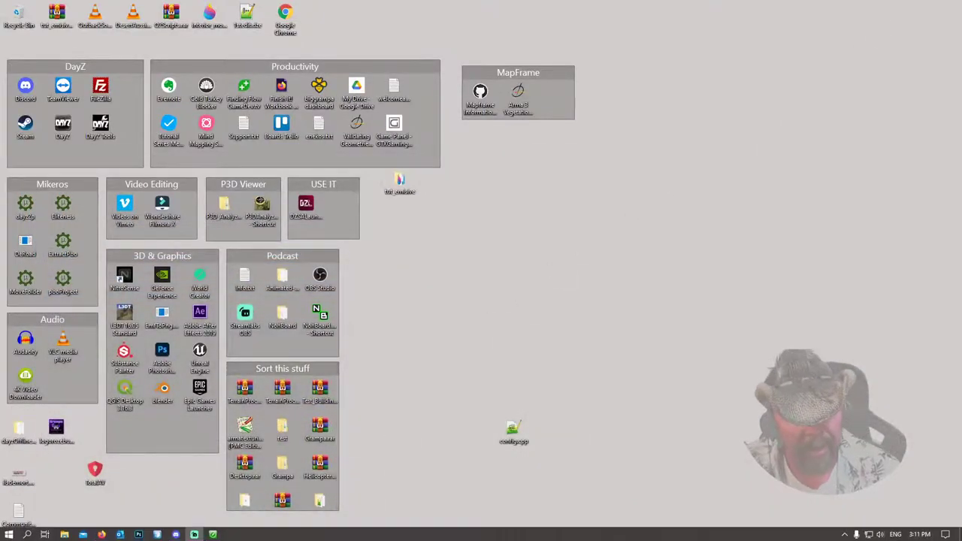
pyautogui.click(119, 533)
# Search the web for "dayz sampls" in a new tab and open the BohemiaInteractive DayZ-Samples repository on GitHub.
pyautogui.click(235, 22)
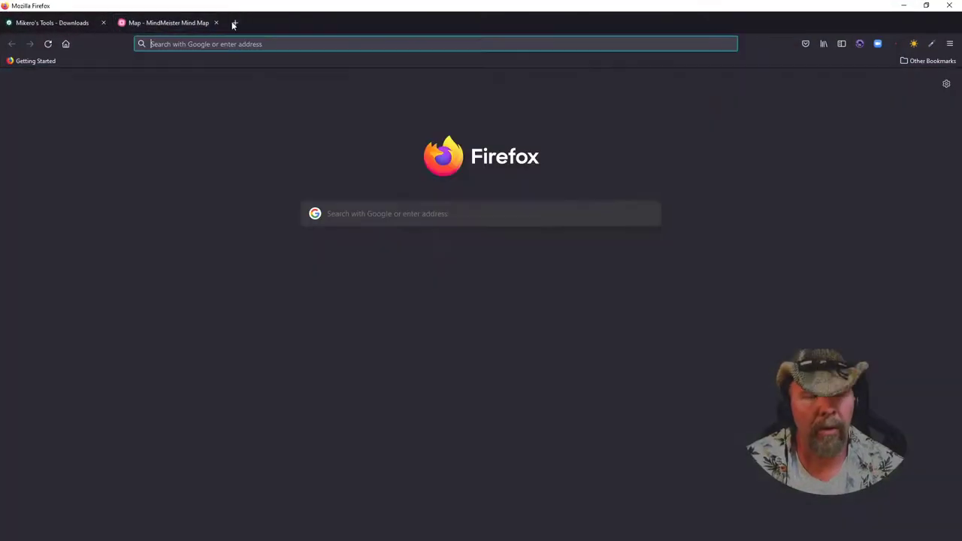
pyautogui.click(359, 214)
pyautogui.write('dayz sm')
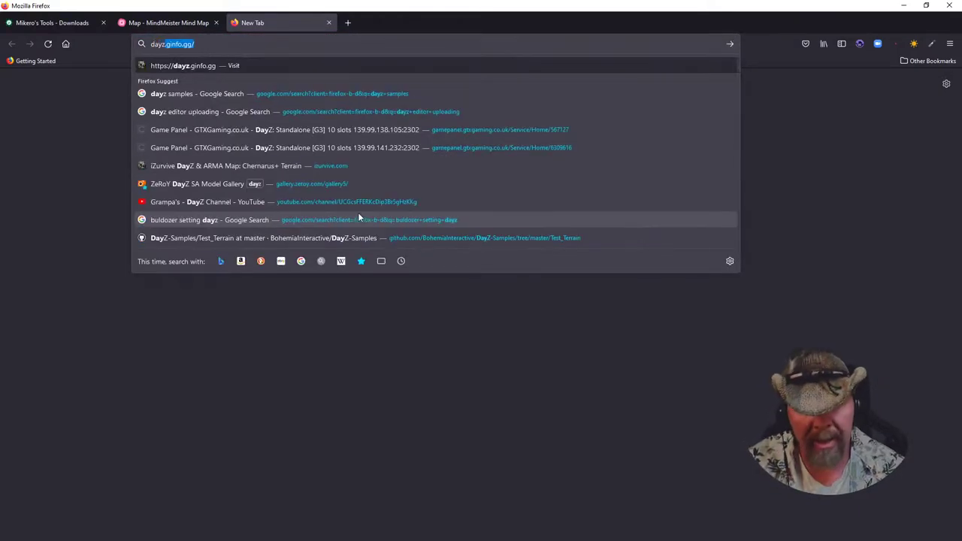
pyautogui.press('BackSpace')
pyautogui.press('BackSpace')
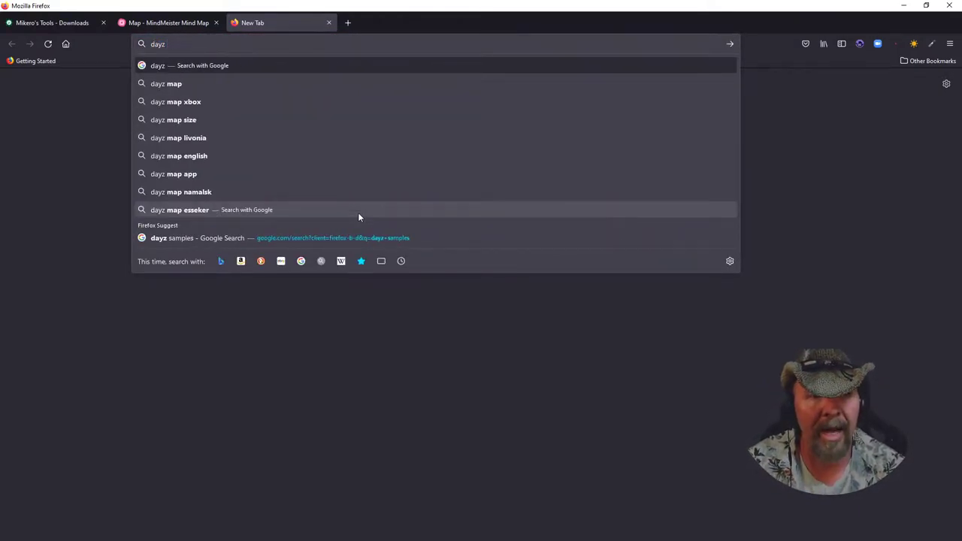
pyautogui.write('sampls')
pyautogui.press('Return')
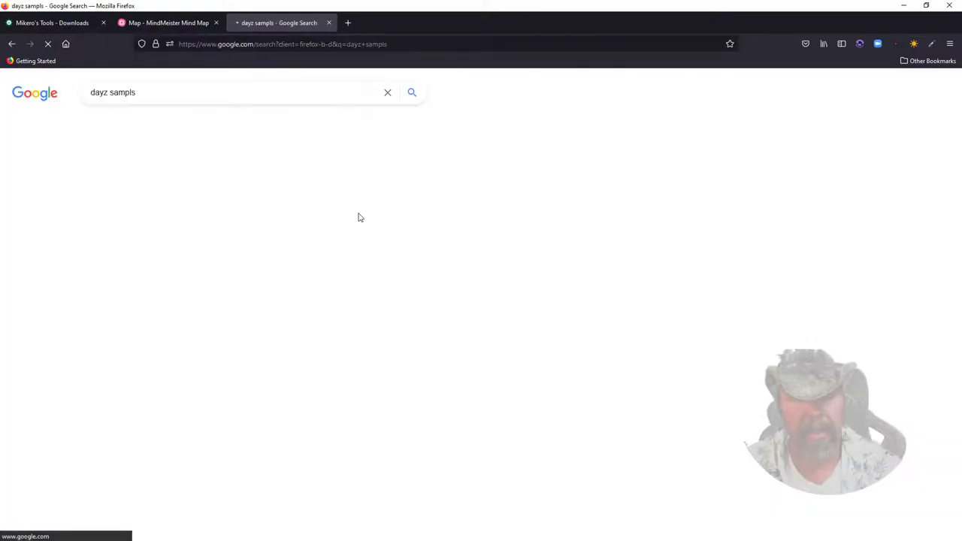
pyautogui.click(179, 216)
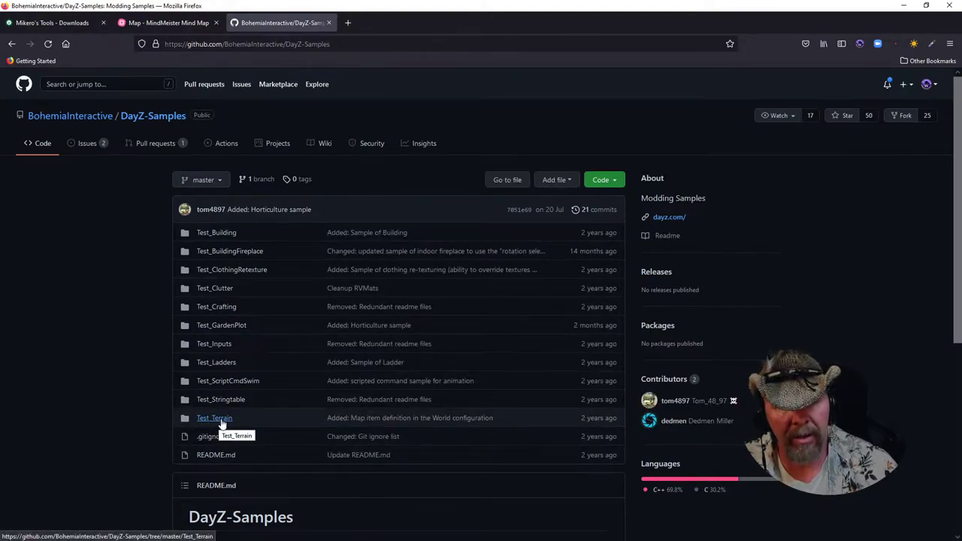
# Look at the repository's ZIP download option and the world folder inside Test_Terrain, and close the repository page.
pyautogui.click(613, 181)
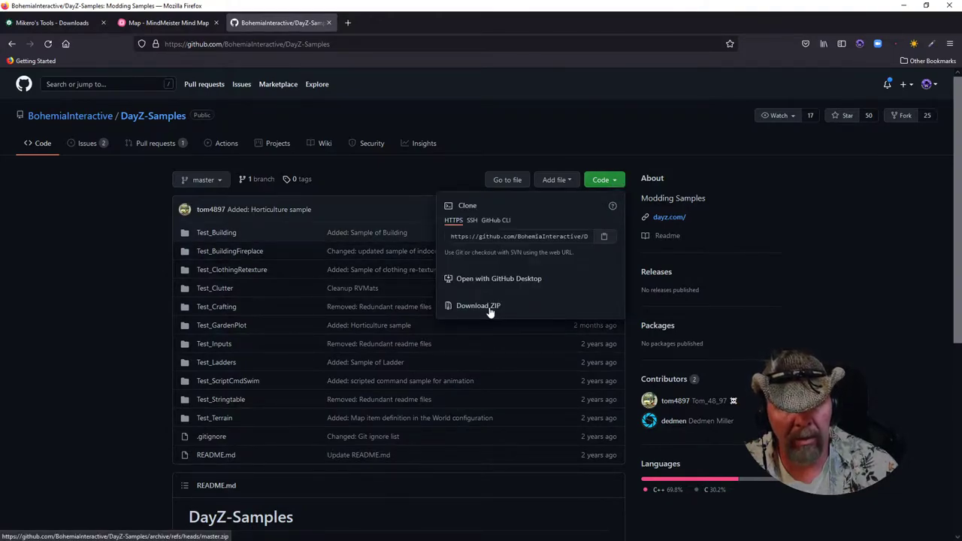
pyautogui.click(18, 322)
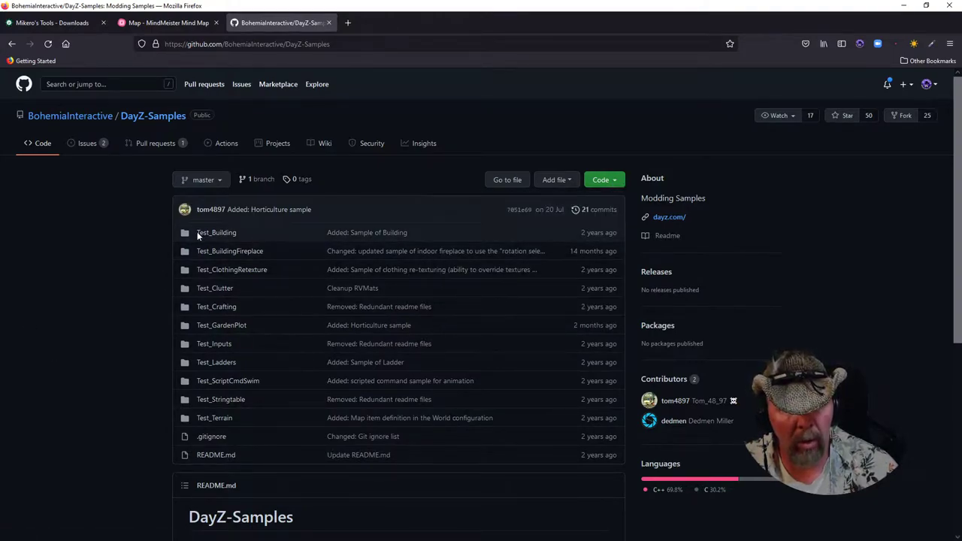
pyautogui.click(203, 421)
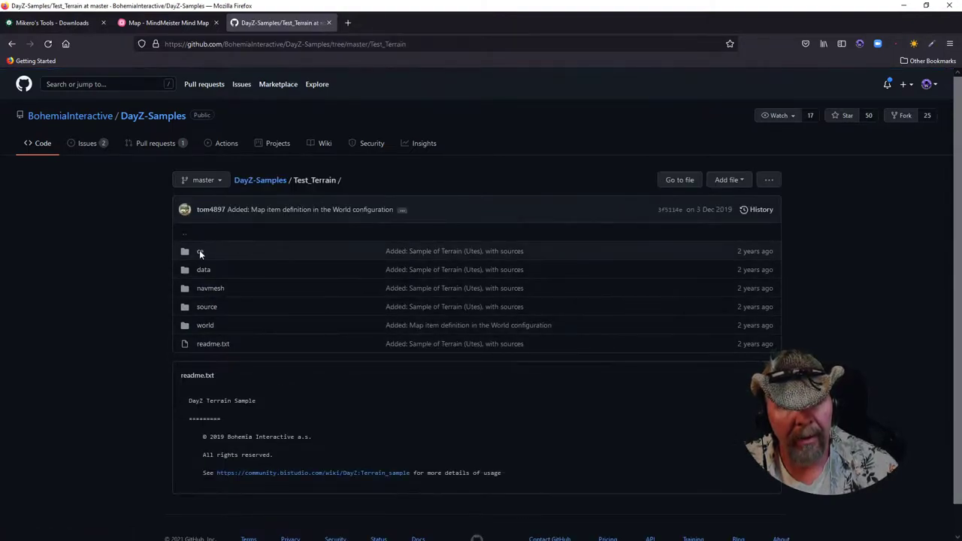
pyautogui.click(200, 327)
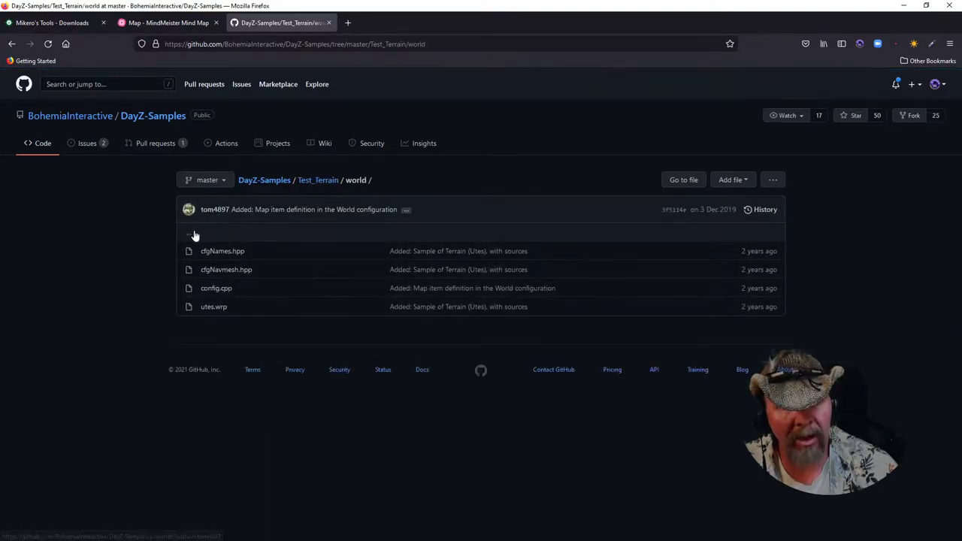
pyautogui.click(328, 22)
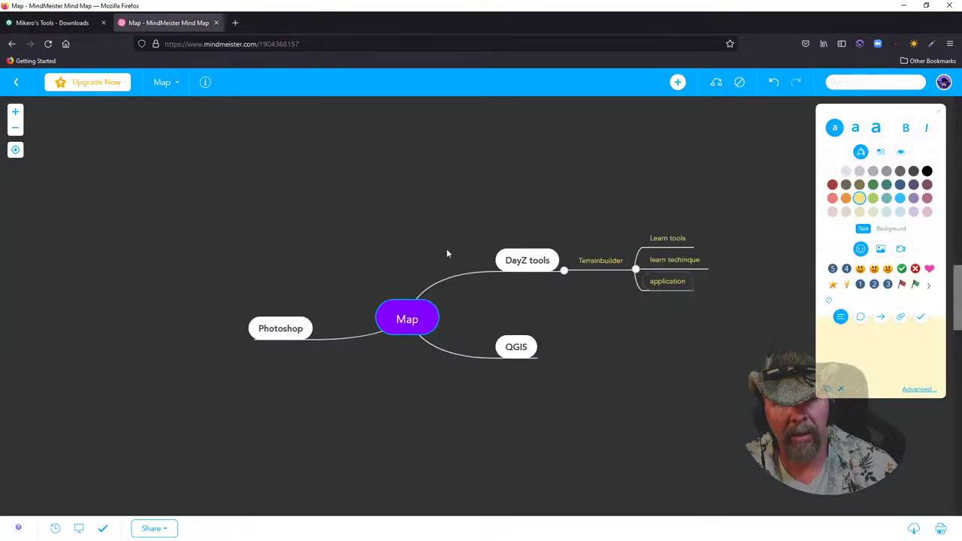
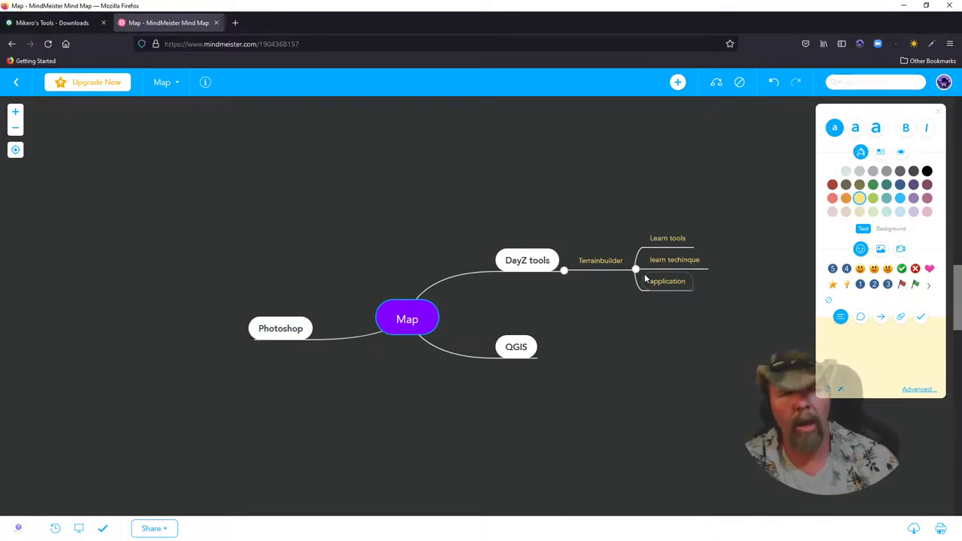
# Search the web for "buldozer controls dayz" in a new tab and open the DayZ:Buldozer for Terrain Builder wiki page.
pyautogui.click(234, 23)
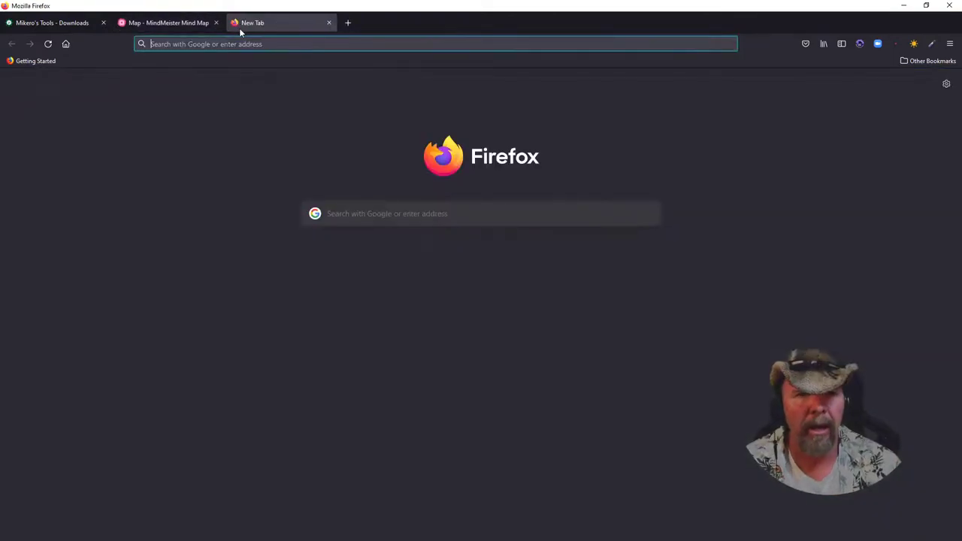
pyautogui.click(353, 213)
pyautogui.write('bul')
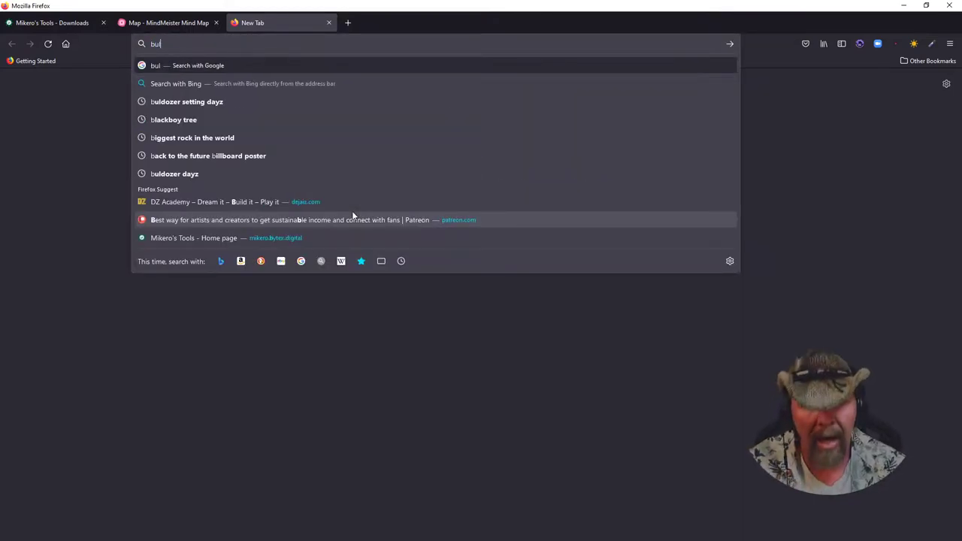
pyautogui.write('dozer ')
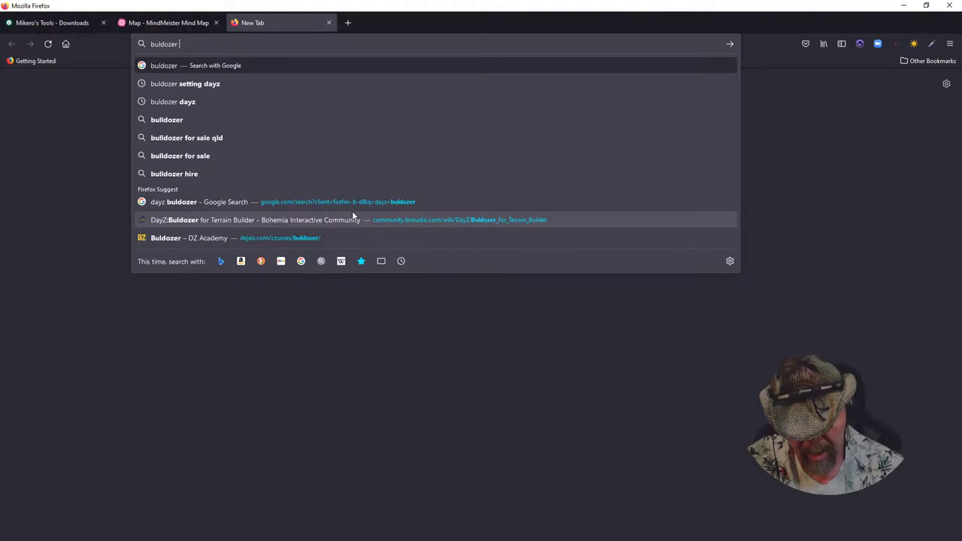
pyautogui.write('controls da')
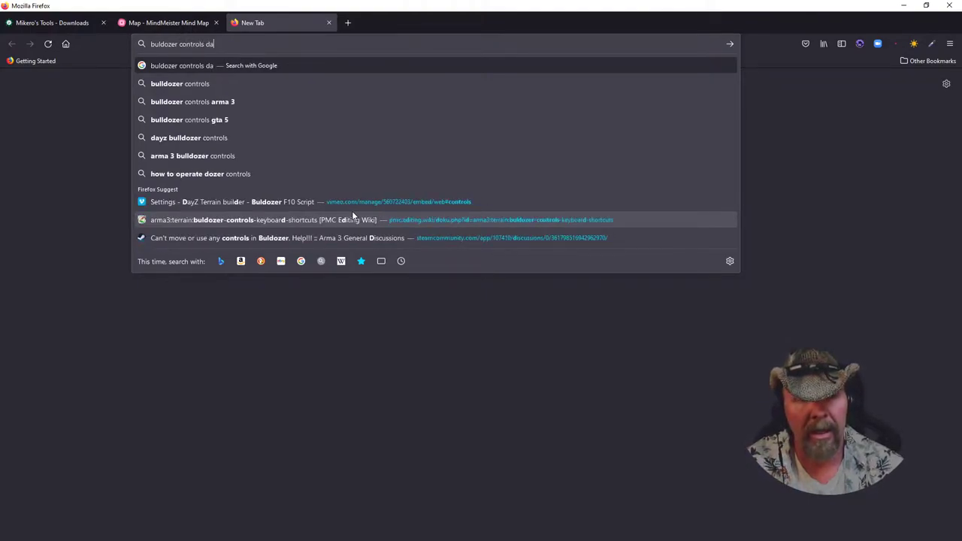
pyautogui.write('yz')
pyautogui.press('Return')
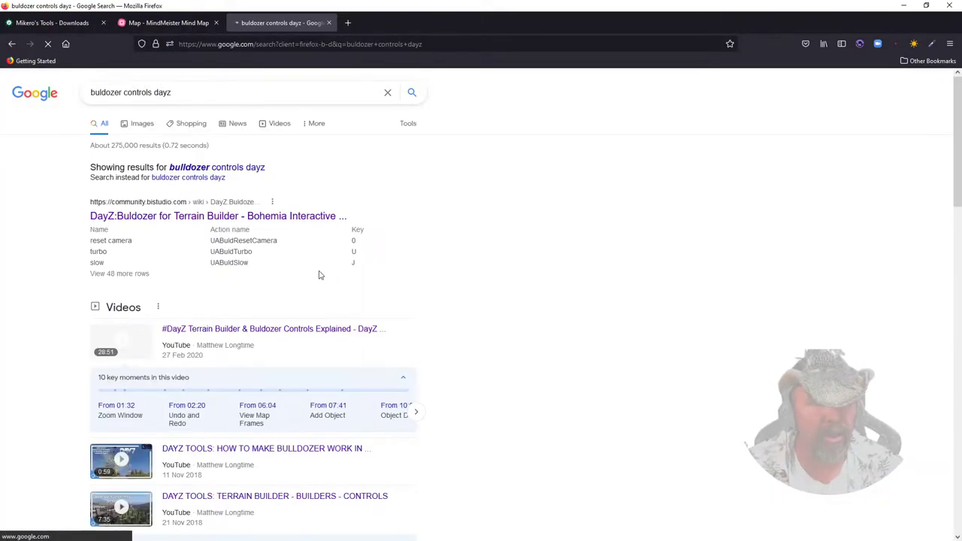
pyautogui.click(247, 216)
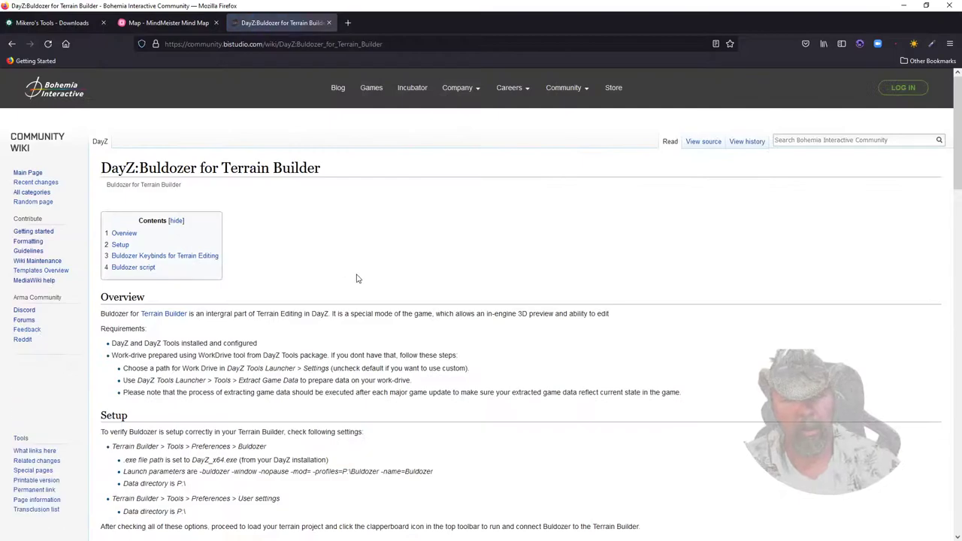
# Review the Buldozer keybinds table, including the turbo and slow keys, and close the wiki page.
pyautogui.scroll(-8, 358, 279)
pyautogui.scroll(1, 334, 259)
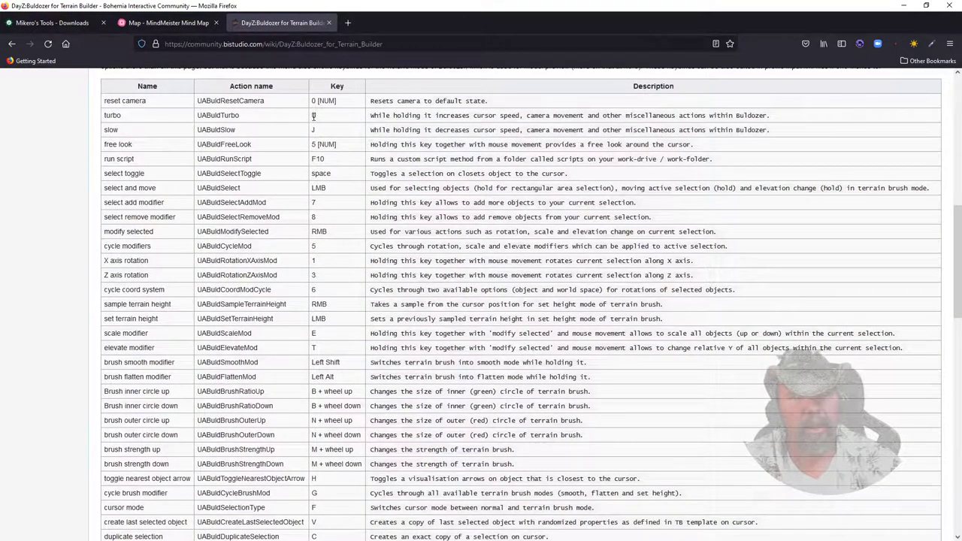
pyautogui.moveTo(320, 117)
pyautogui.mouseDown()
pyautogui.moveTo(306, 118)
pyautogui.moveTo(308, 131)
pyautogui.mouseUp()
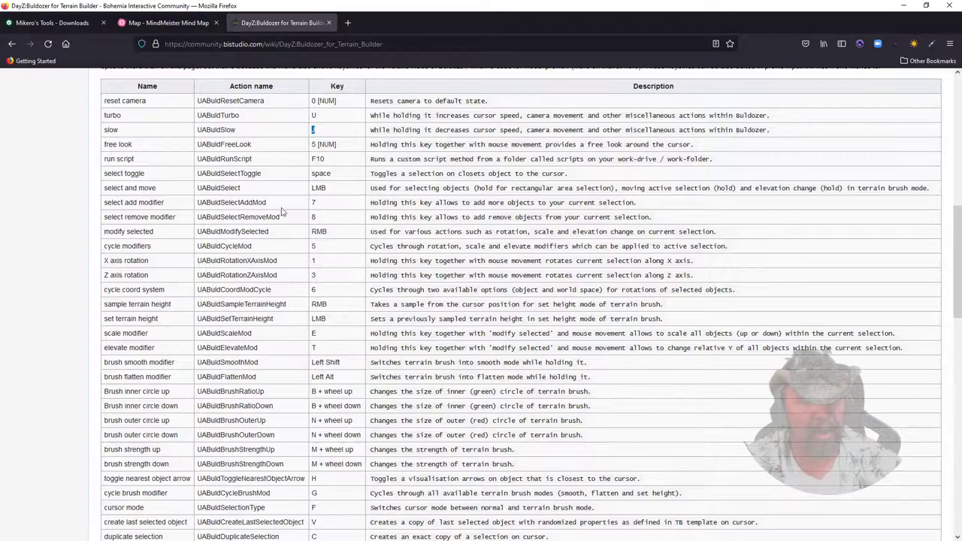
pyautogui.scroll(-3, 286, 214)
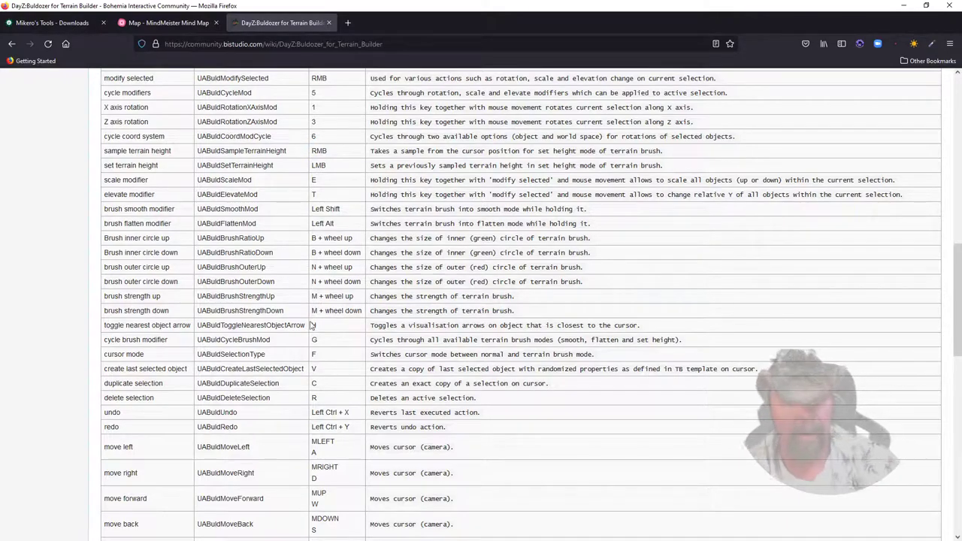
pyautogui.click(329, 22)
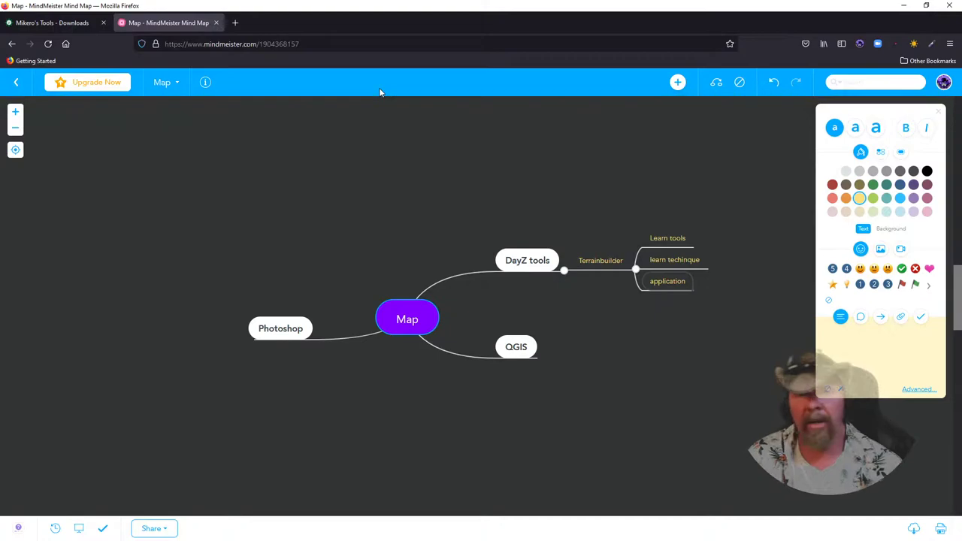
# Switch to Object Builder, display LOD 0.000 of palms.p3d and show the palm in the Buldozer preview.
pyautogui.click(903, 5)
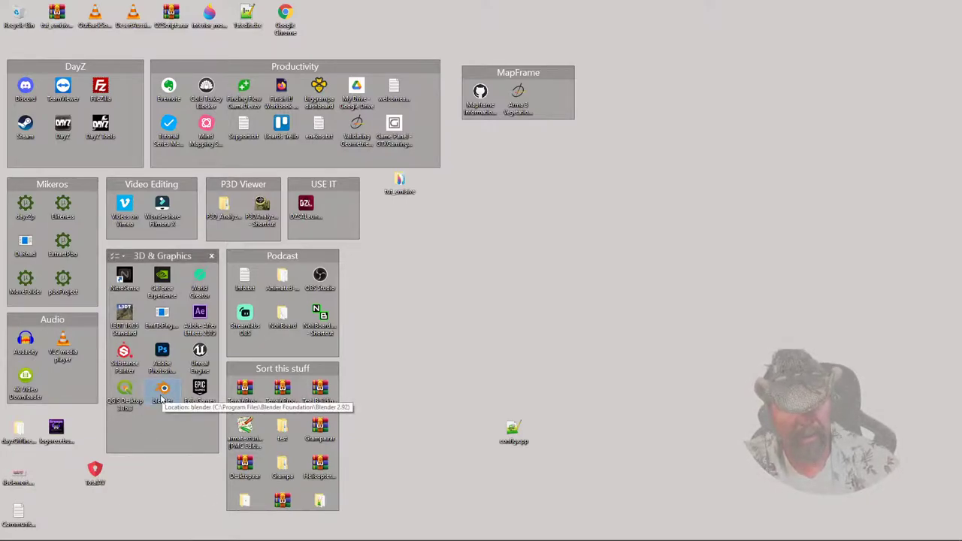
pyautogui.moveTo(176, 535)
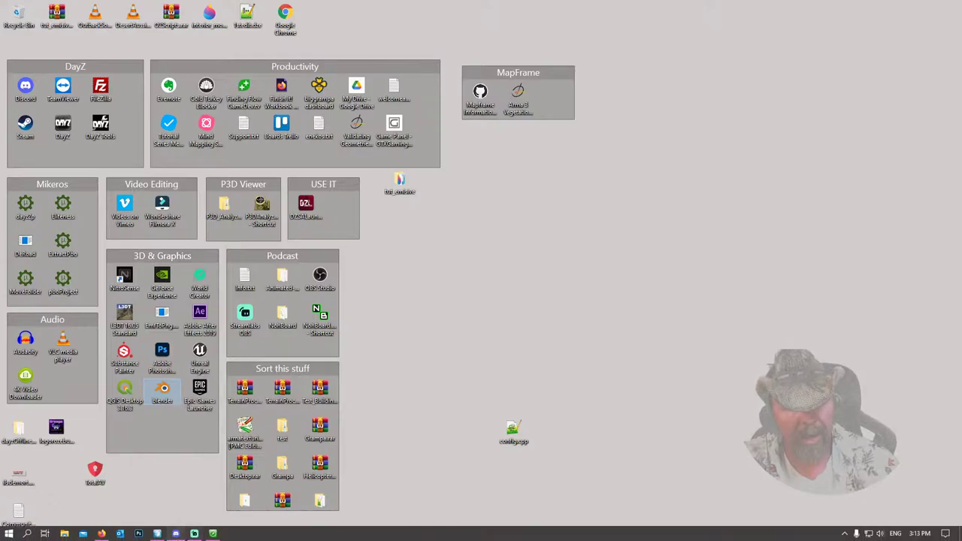
pyautogui.click(158, 535)
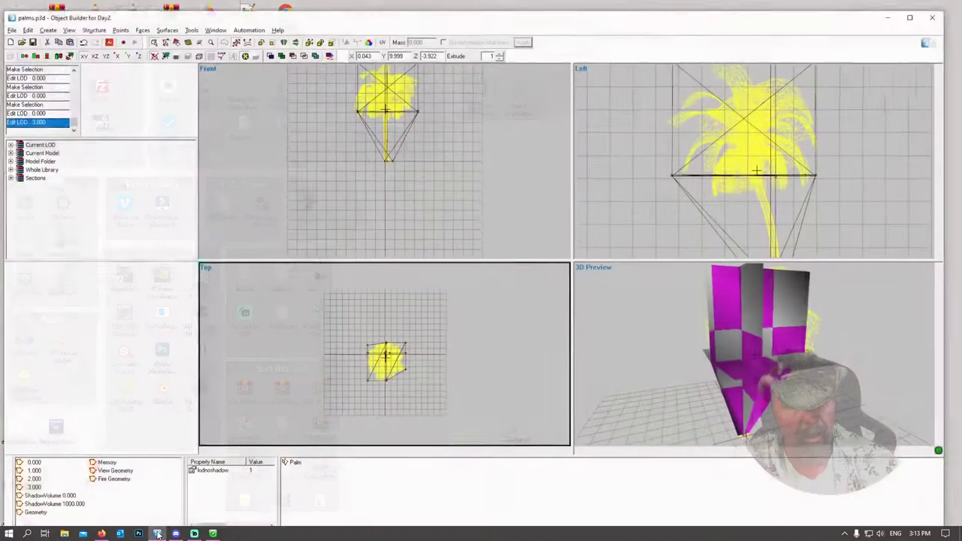
pyautogui.click(27, 459)
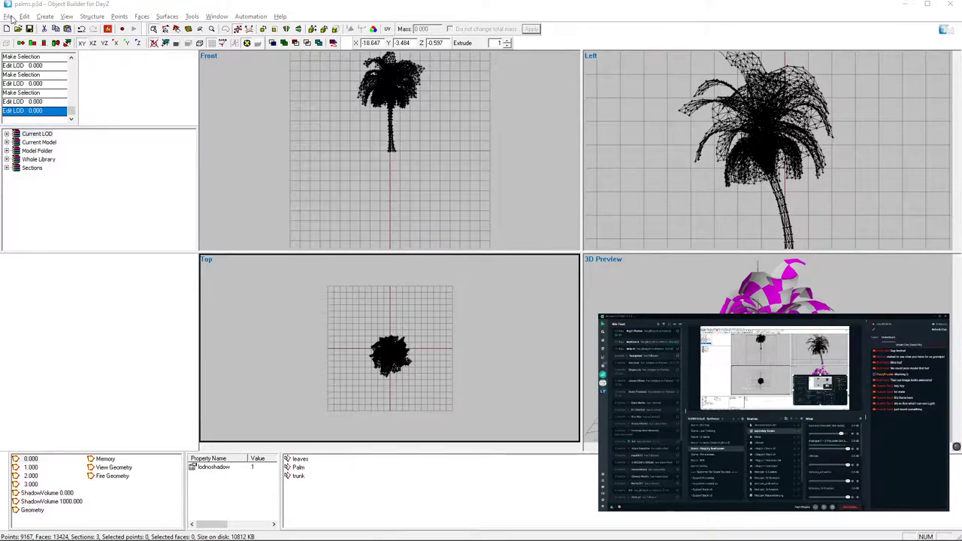
pyautogui.rightClick(106, 27)
pyautogui.click(129, 33)
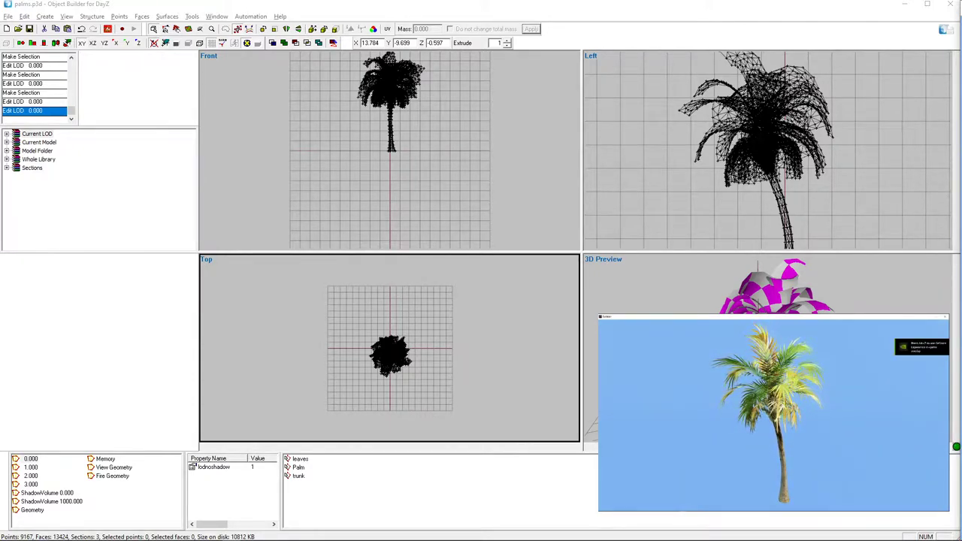
# Compare the palm's lower-detail resolution LODs up to 3.000 with the preview and return to LOD 0.000.
pyautogui.hotkey('alt', 'Tab')
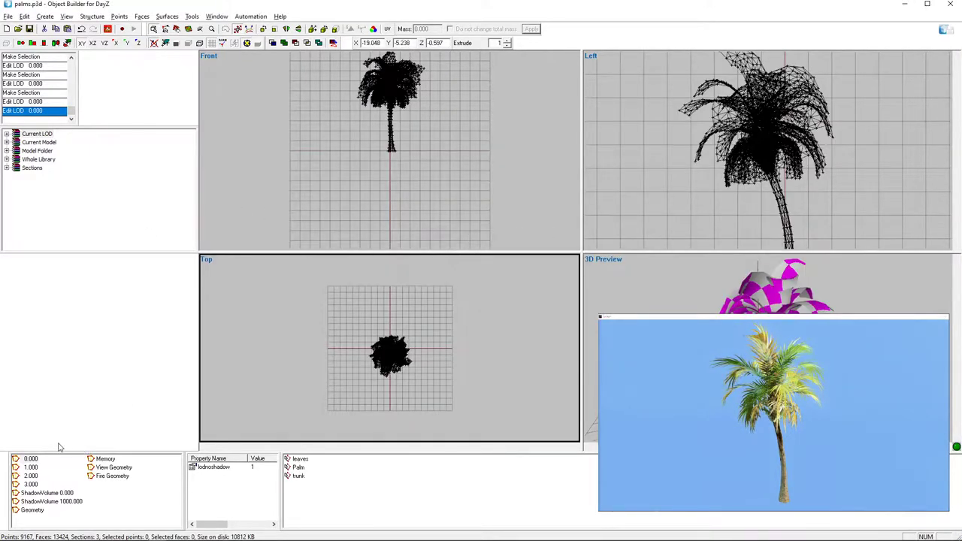
pyautogui.click(27, 467)
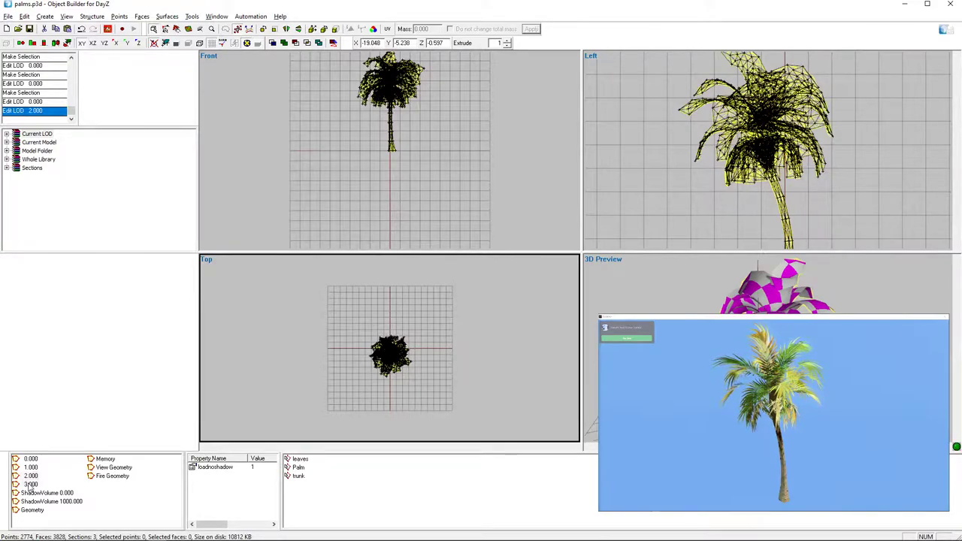
pyautogui.click(30, 484)
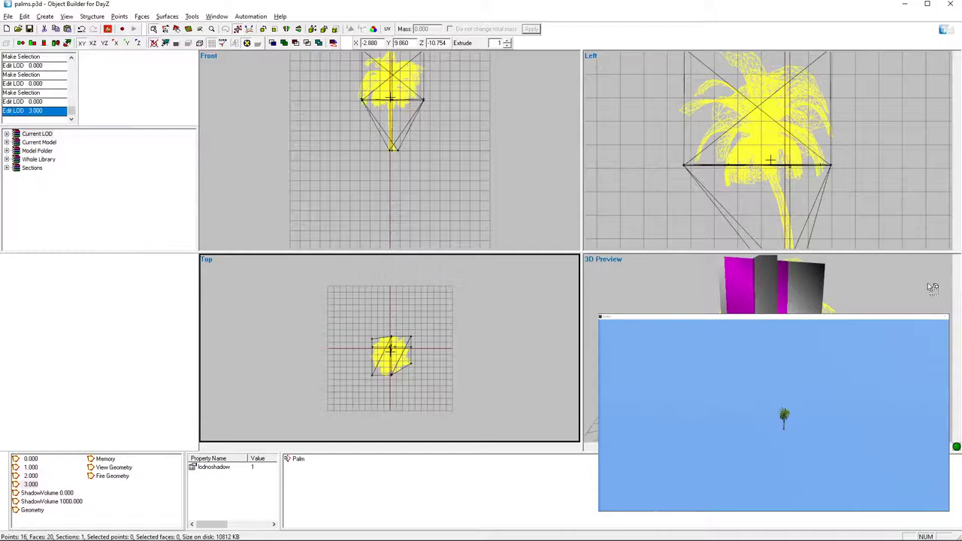
pyautogui.click(30, 458)
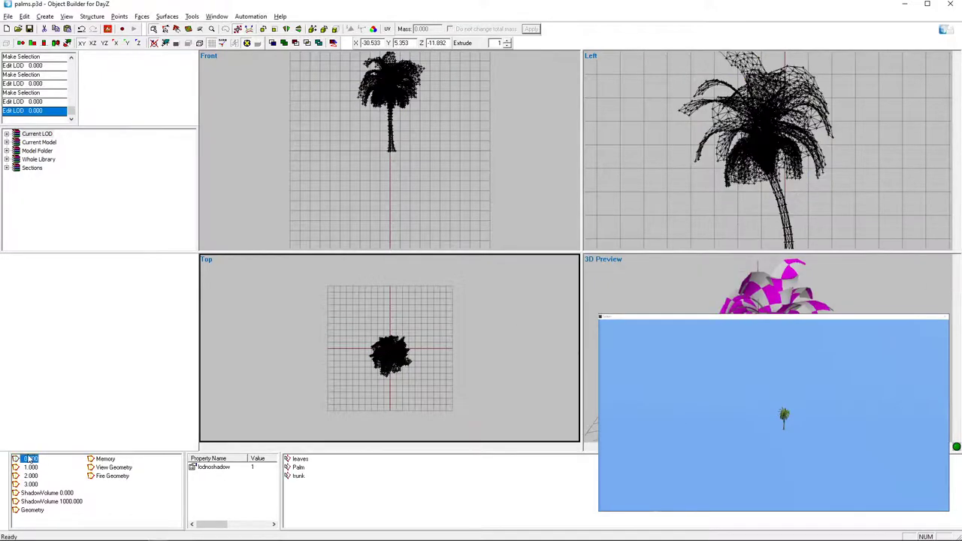
# Examine the textured palm up close in the Buldozer preview alongside its wireframe views.
pyautogui.click(678, 424)
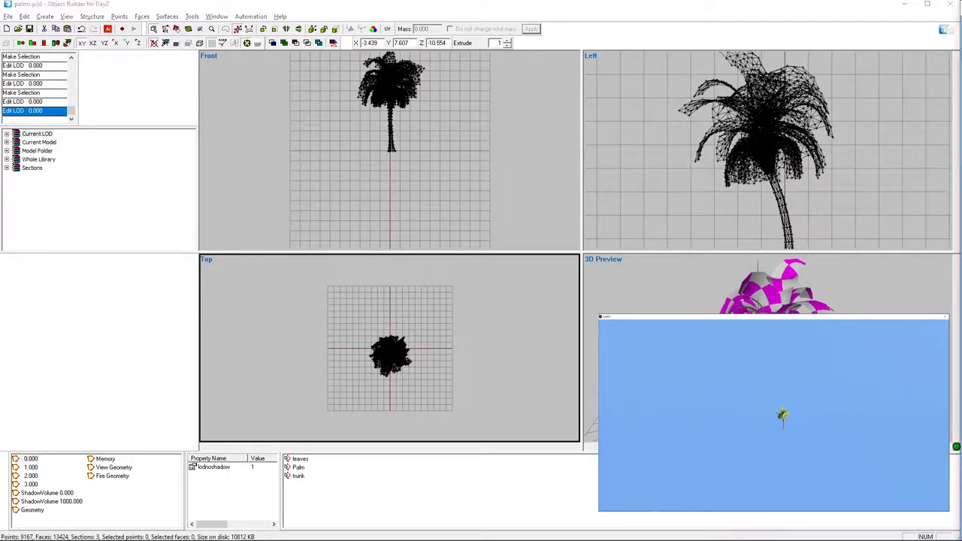
pyautogui.scroll(5, 774, 413)
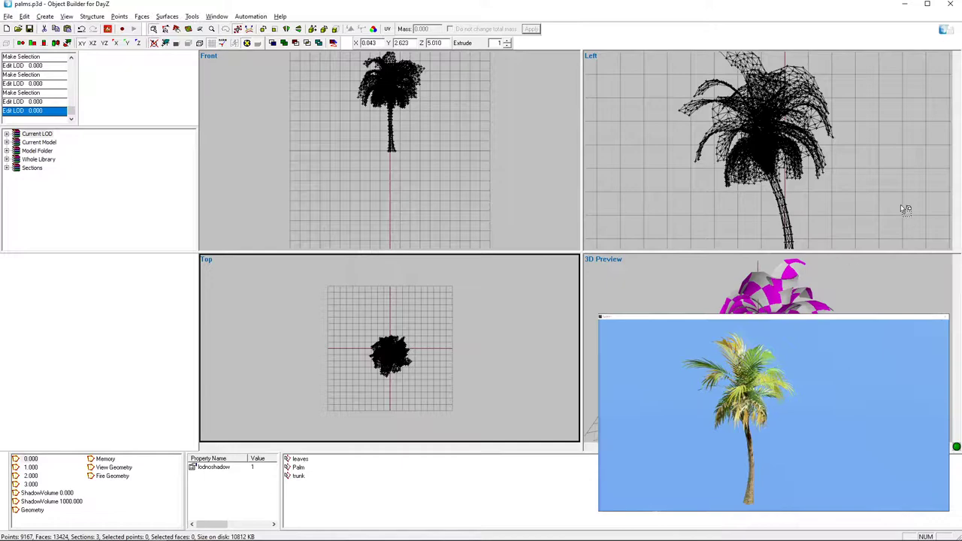
pyautogui.click(284, 128)
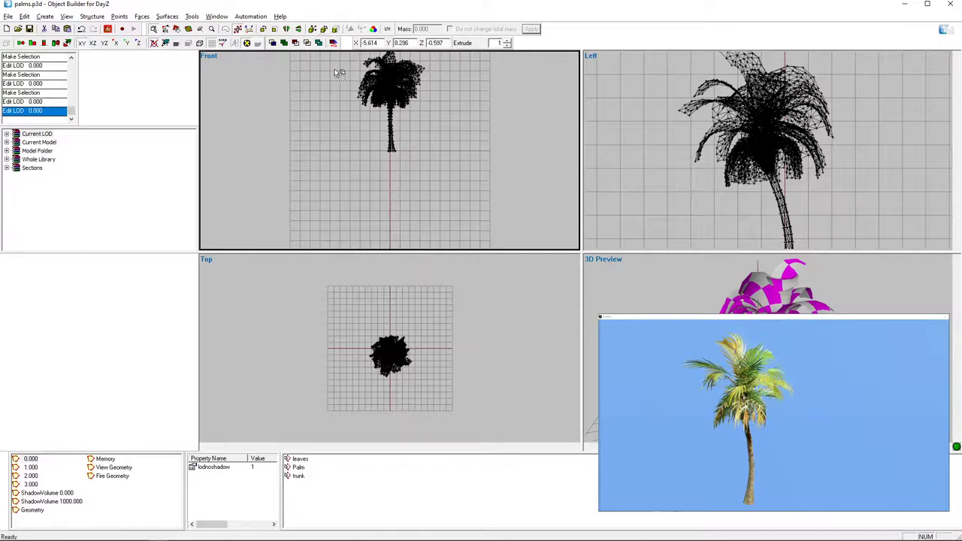
pyautogui.click(629, 308)
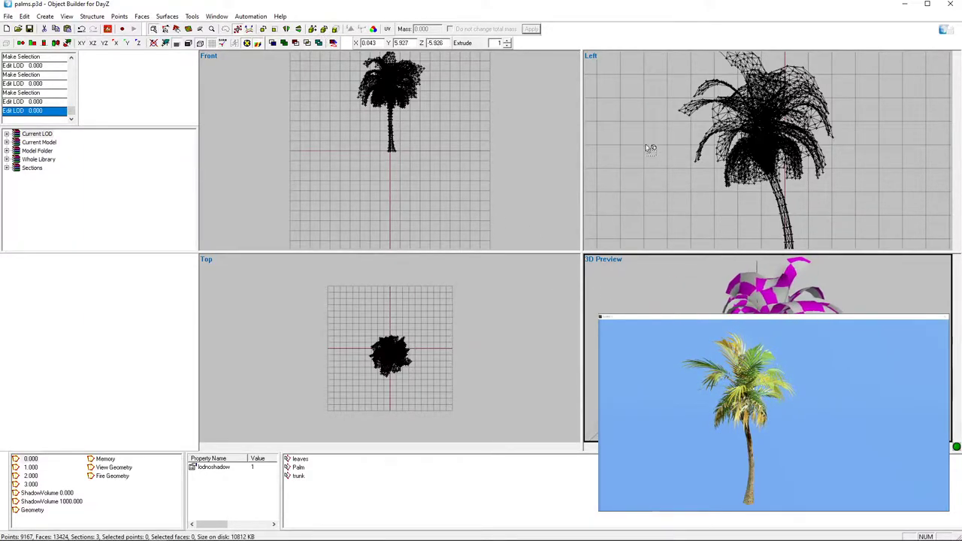
# Examine the palm model's resolution LODs, including 1.000 and 3.000, in the viewports and the preview.
pyautogui.scroll(2, 646, 155)
pyautogui.scroll(-1, 647, 154)
pyautogui.scroll(-1, 646, 154)
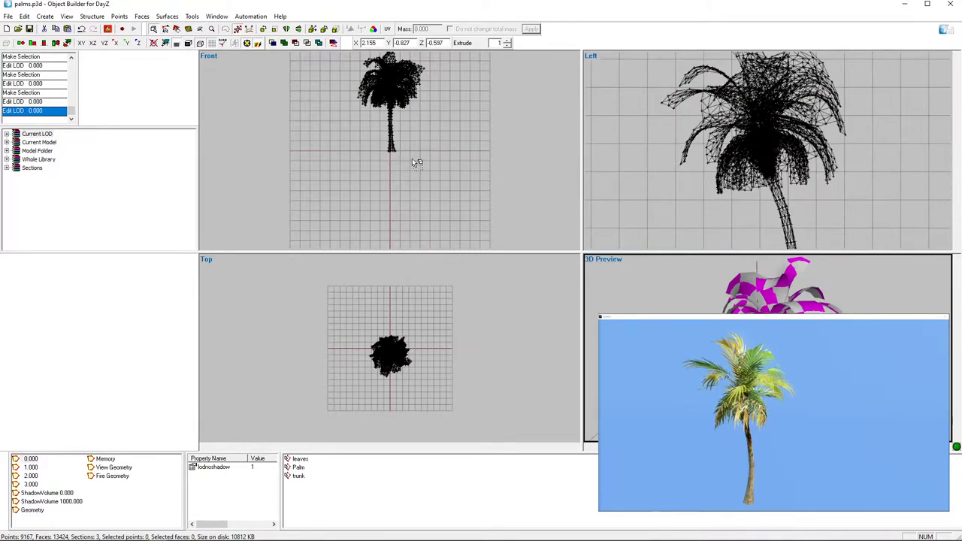
pyautogui.click(508, 169)
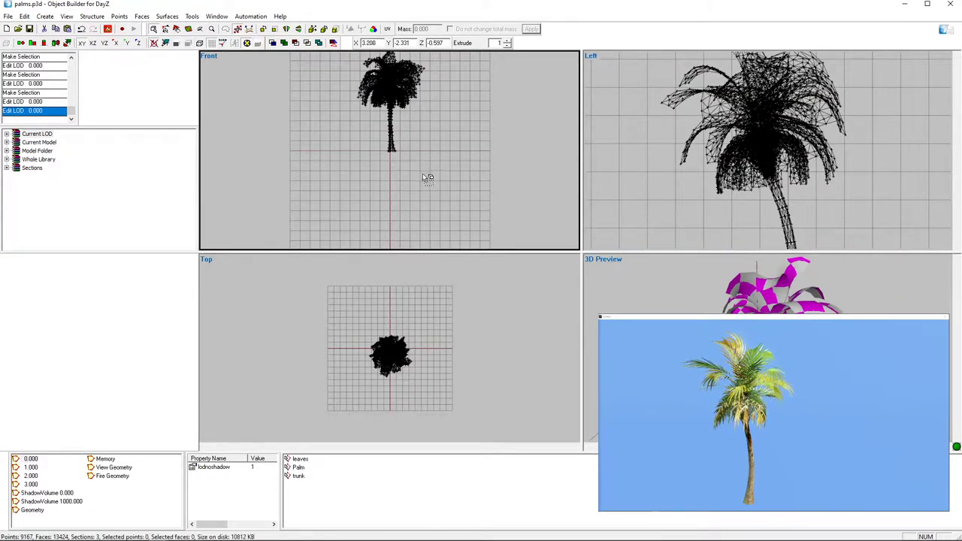
pyautogui.click(30, 467)
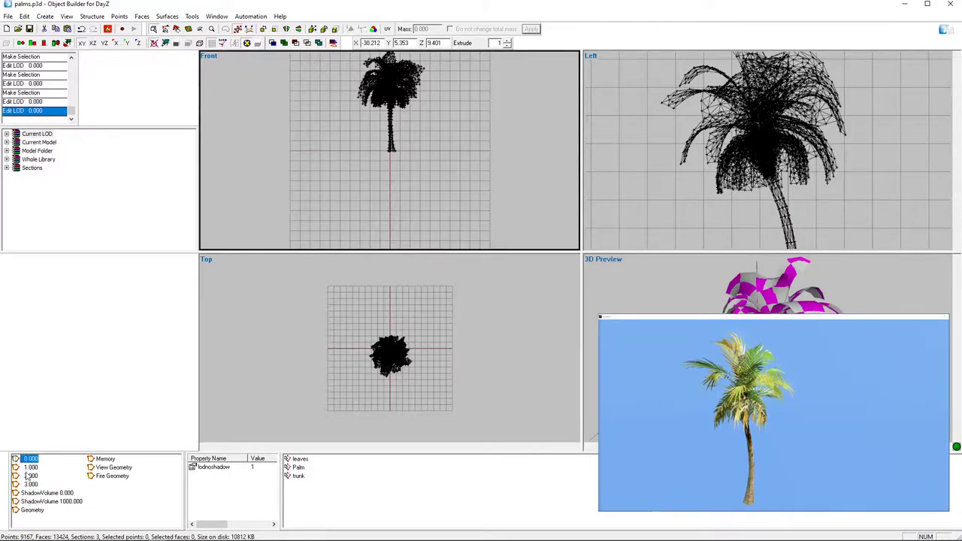
pyautogui.doubleClick(28, 468)
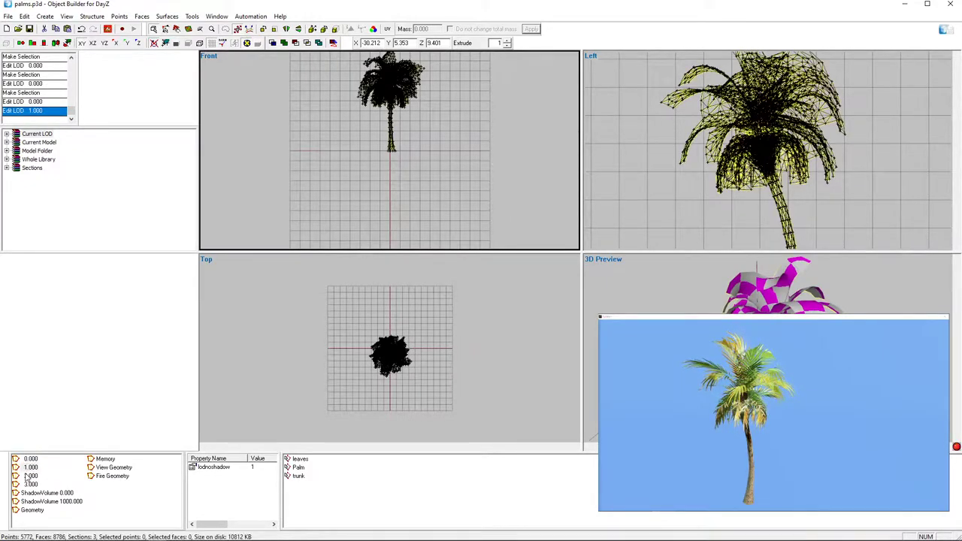
pyautogui.doubleClick(30, 476)
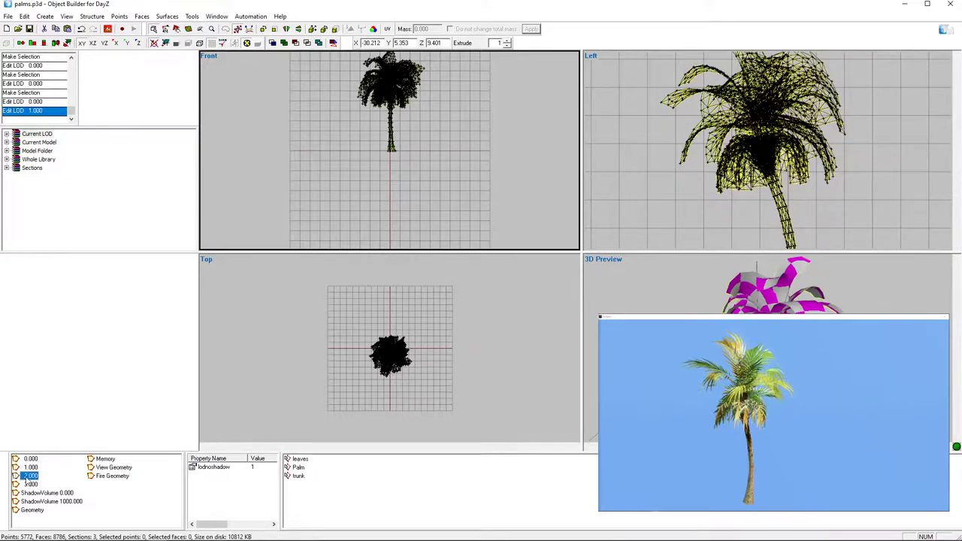
pyautogui.doubleClick(30, 485)
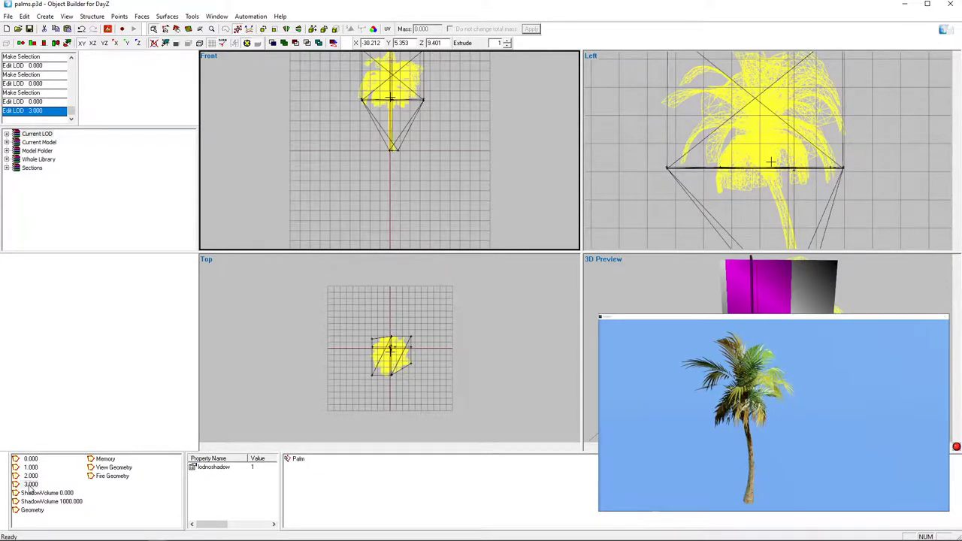
# Inspect the palm's ShadowVolume 1000.000, Geometry and Memory LODs, and return to the 0.000 LOD.
pyautogui.doubleClick(34, 501)
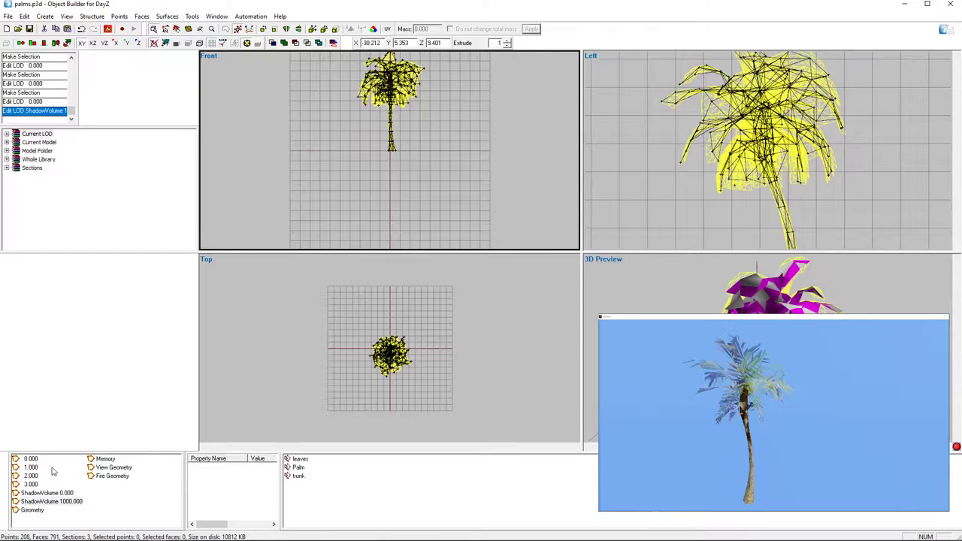
pyautogui.doubleClick(34, 510)
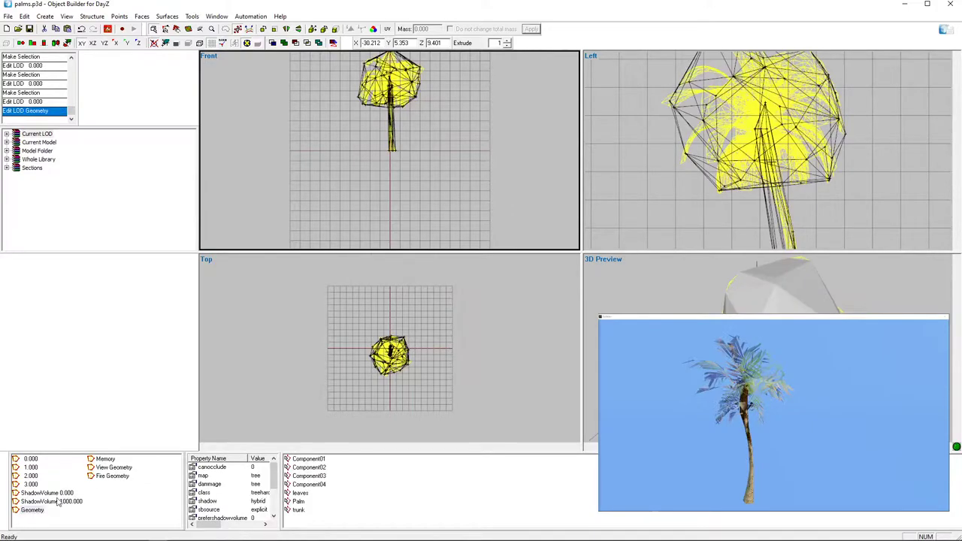
pyautogui.doubleClick(98, 461)
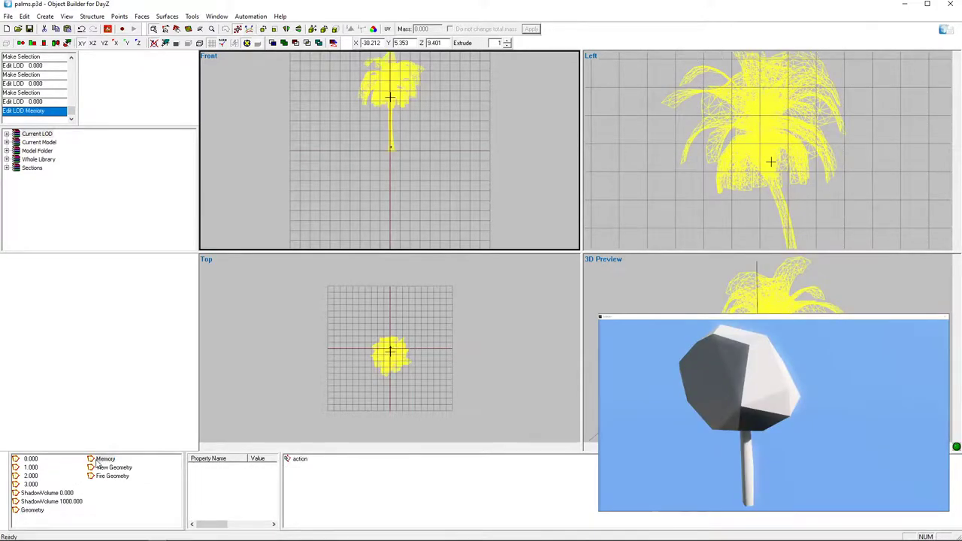
pyautogui.doubleClick(30, 459)
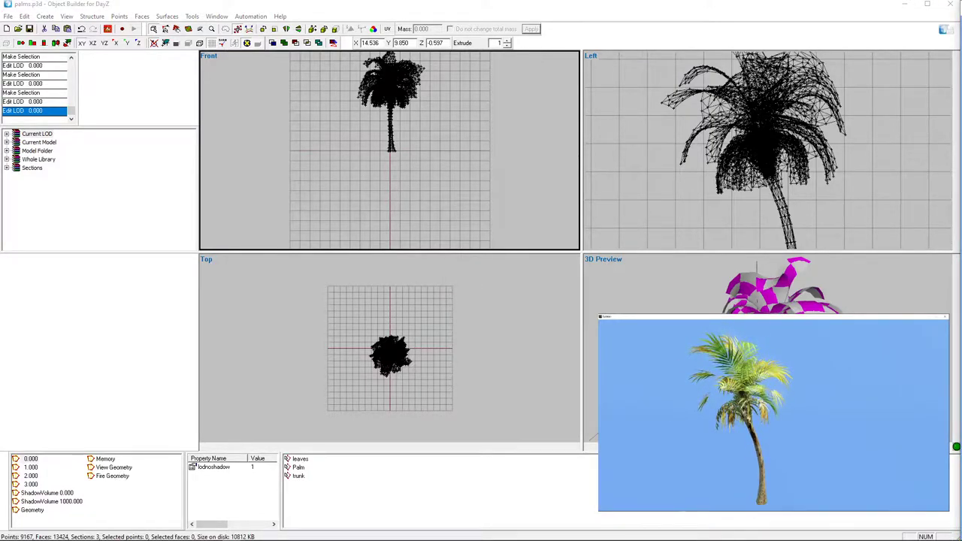
# Open the recent model gumtree_large_01.p3d, clear its trunk selection and display its 1.000 LOD.
pyautogui.click(6, 17)
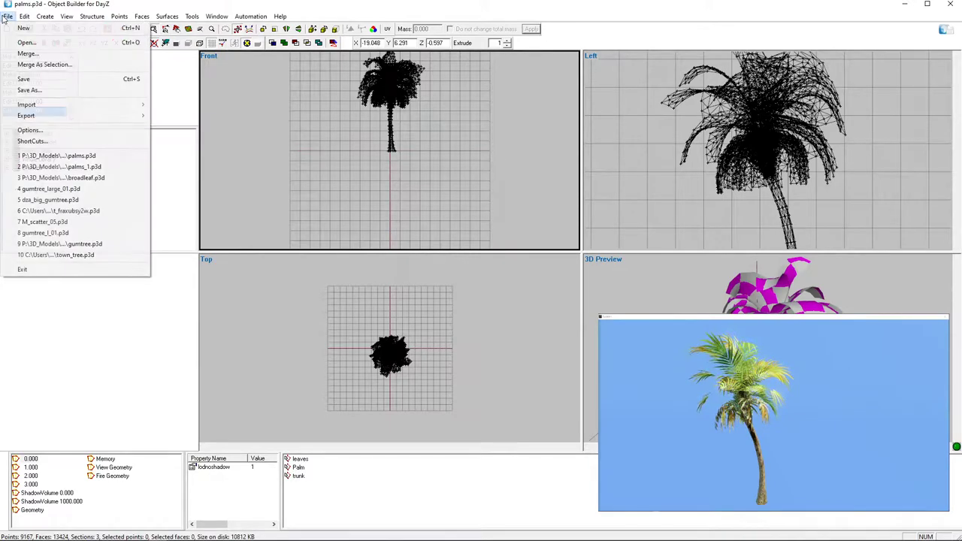
pyautogui.click(54, 190)
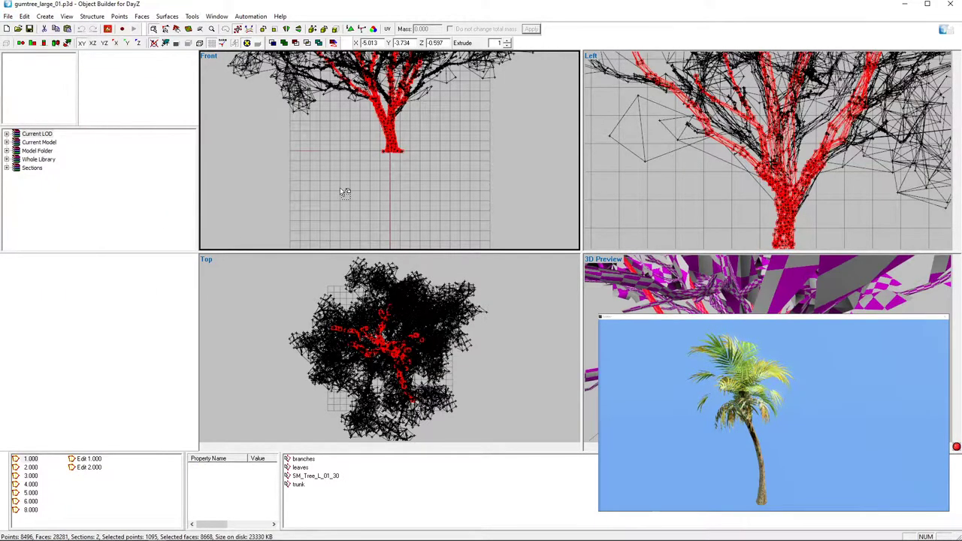
pyautogui.click(232, 336)
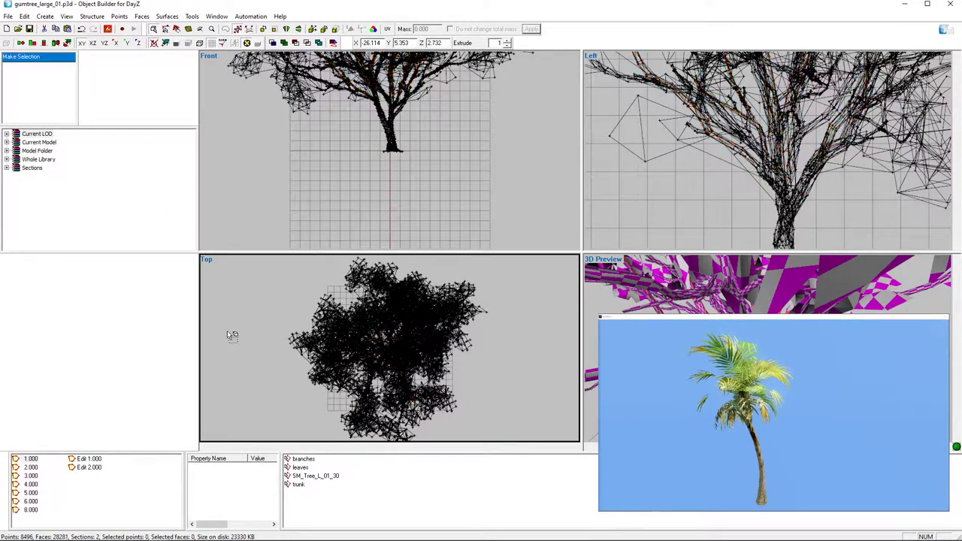
pyautogui.click(30, 460)
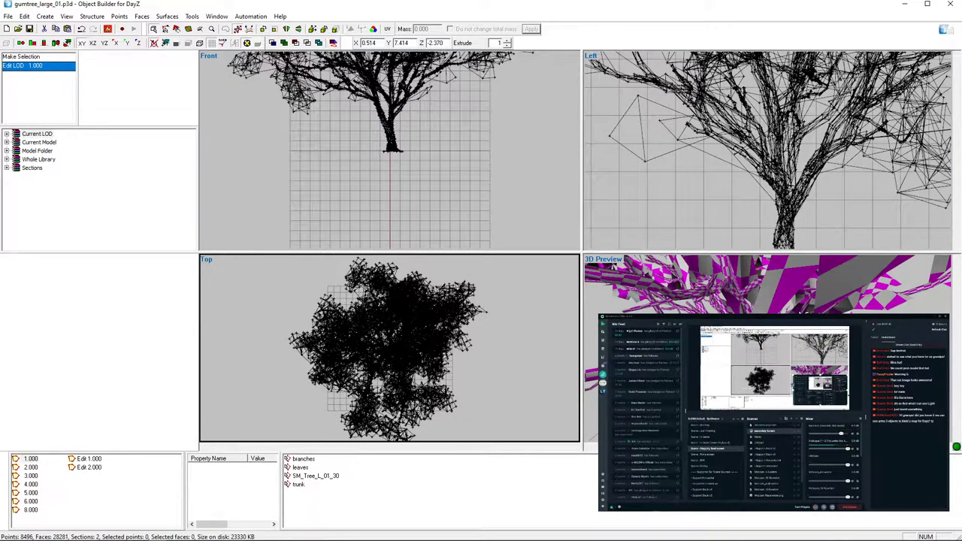
# Close Object Builder and launch DayZ Tools from the desktop.
pyautogui.click(952, 5)
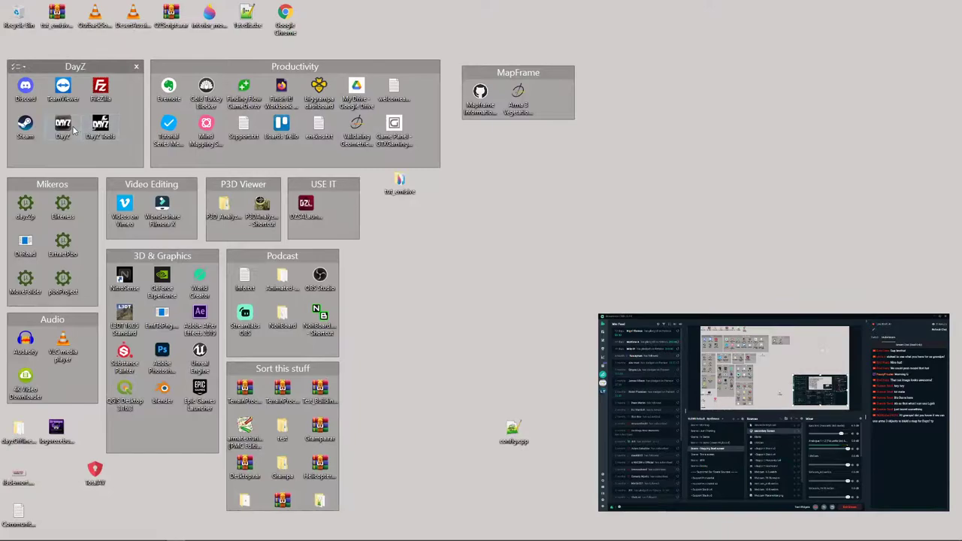
pyautogui.doubleClick(97, 130)
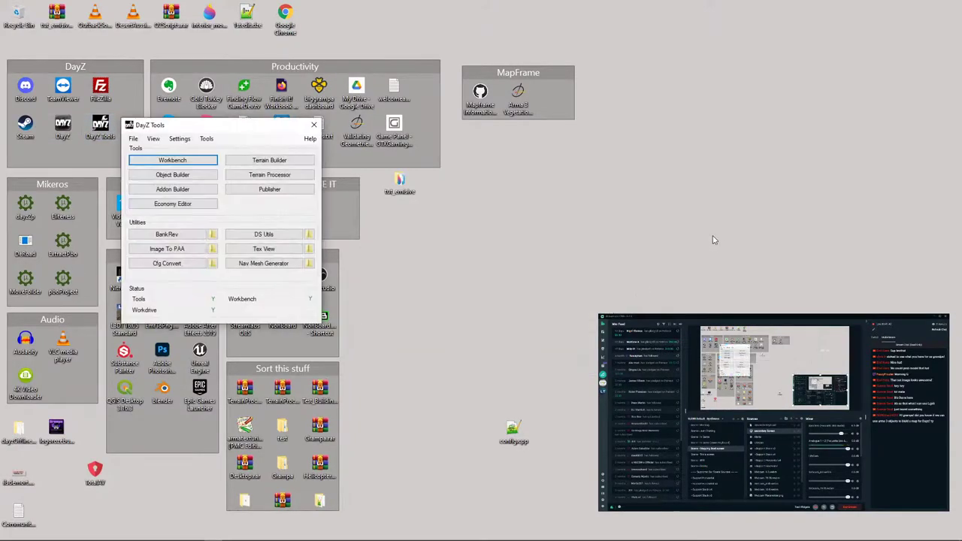
# Hide the desktop icons and set the desktop background to the beach picture with the rock formations.
pyautogui.doubleClick(686, 215)
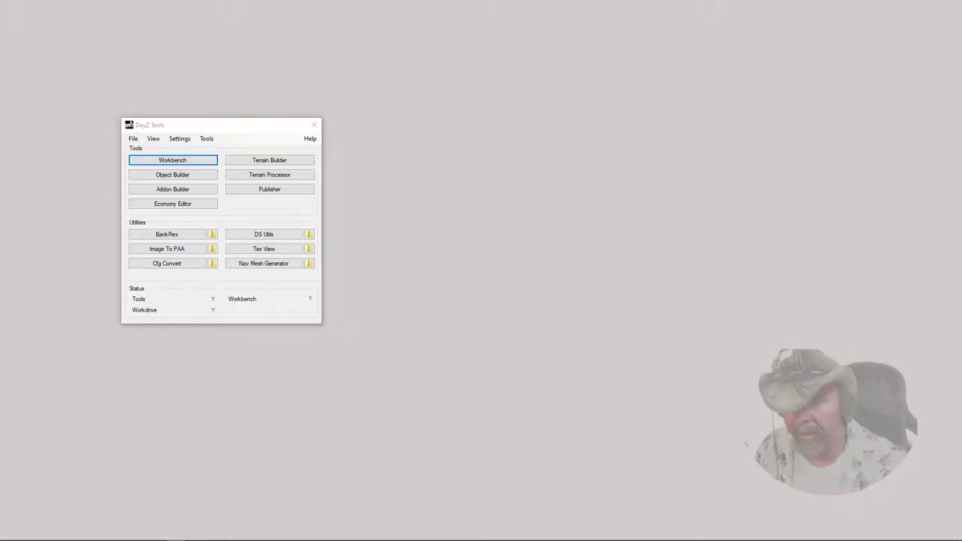
pyautogui.rightClick(743, 279)
pyautogui.click(765, 323)
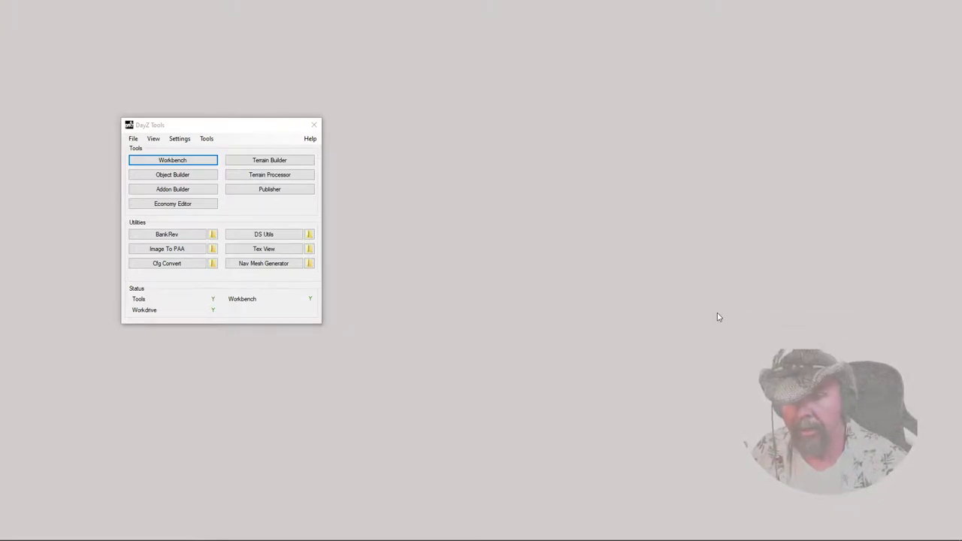
pyautogui.rightClick(600, 289)
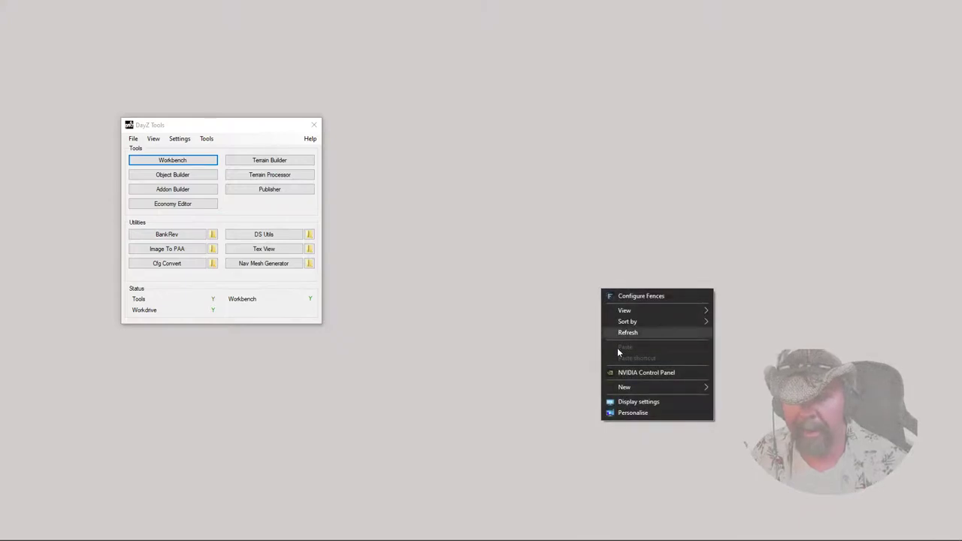
pyautogui.click(630, 413)
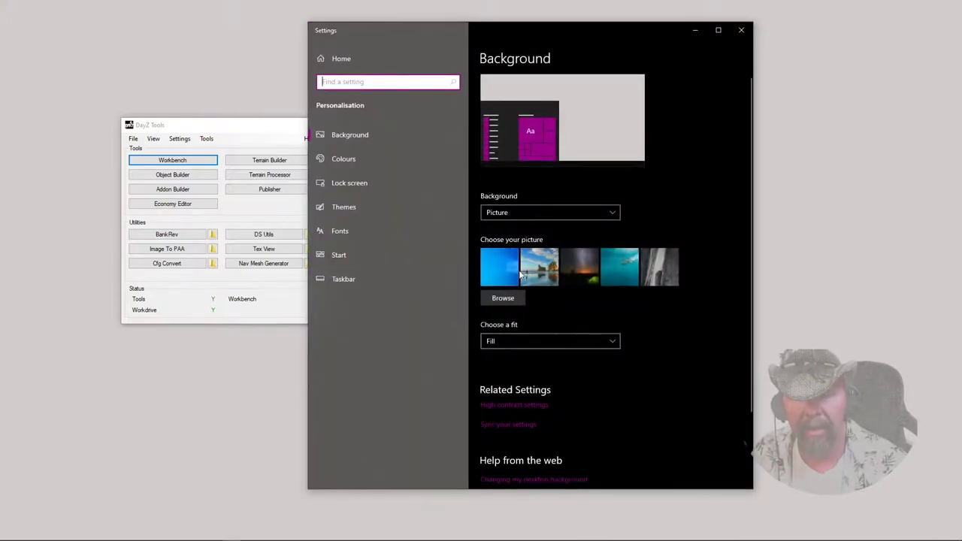
pyautogui.click(522, 276)
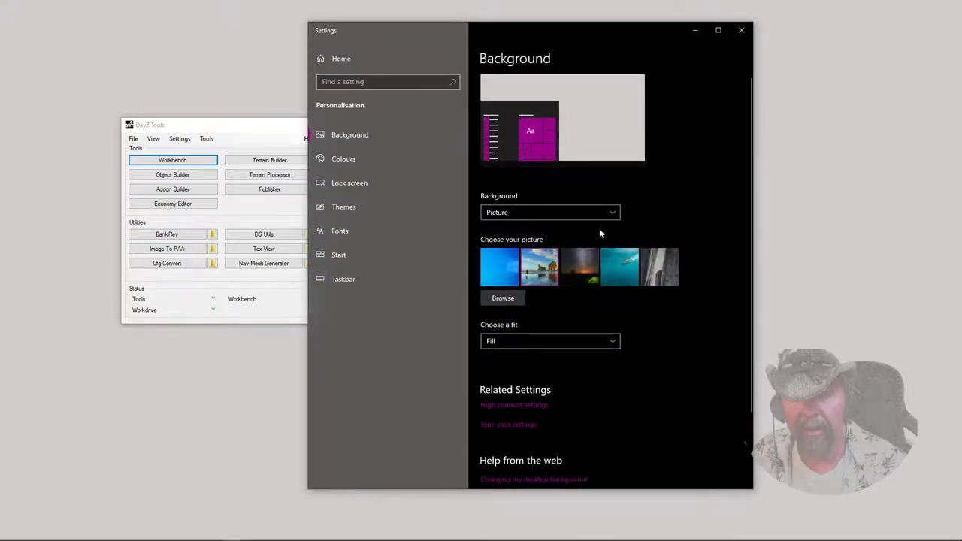
pyautogui.click(741, 30)
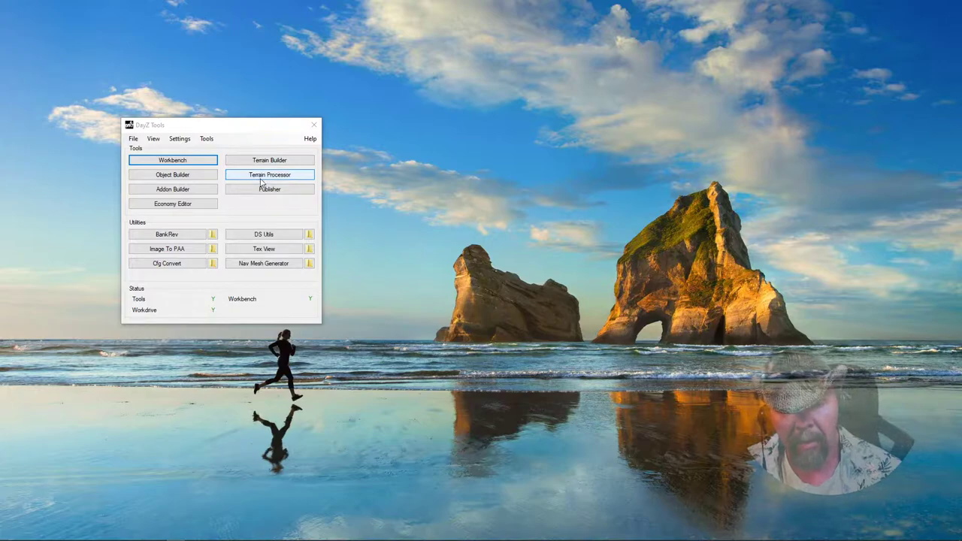
# Open the Uluru.tpp project in Terrain Processor and review the access.shp task's objects and shapefile preview without changing it.
pyautogui.click(260, 179)
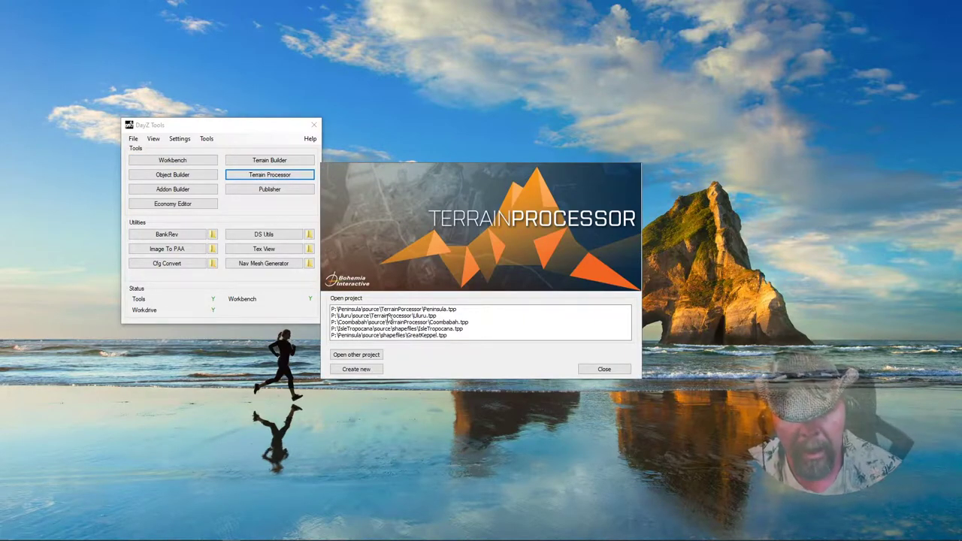
pyautogui.doubleClick(388, 317)
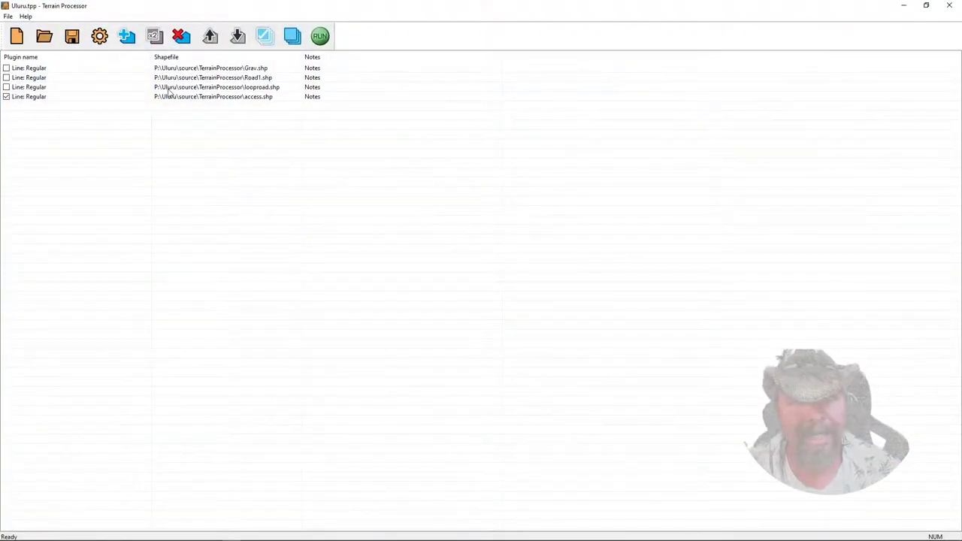
pyautogui.click(125, 99)
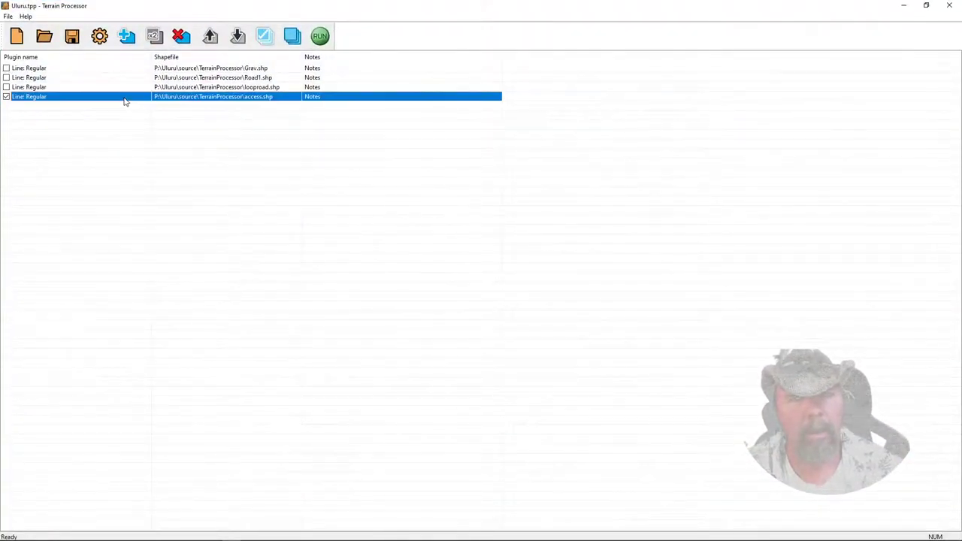
pyautogui.doubleClick(128, 101)
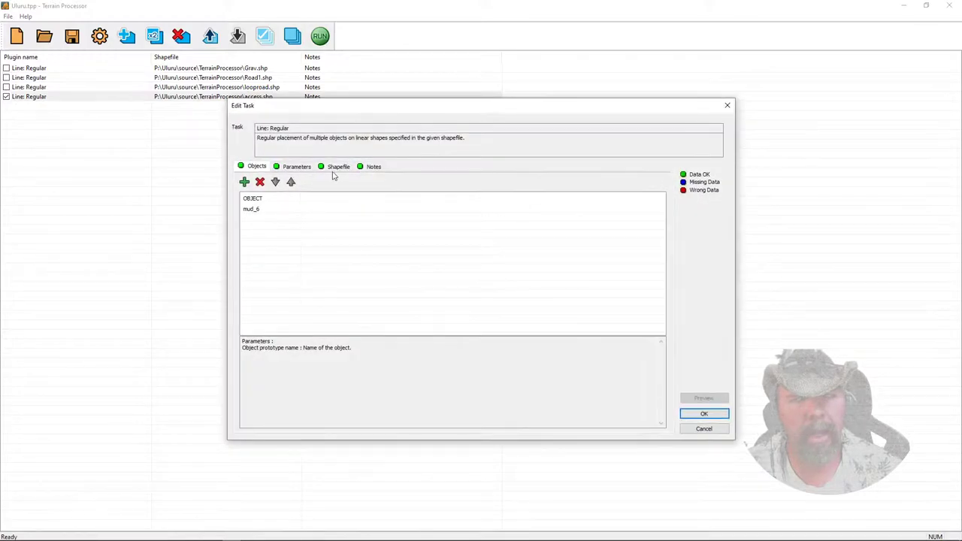
pyautogui.click(337, 166)
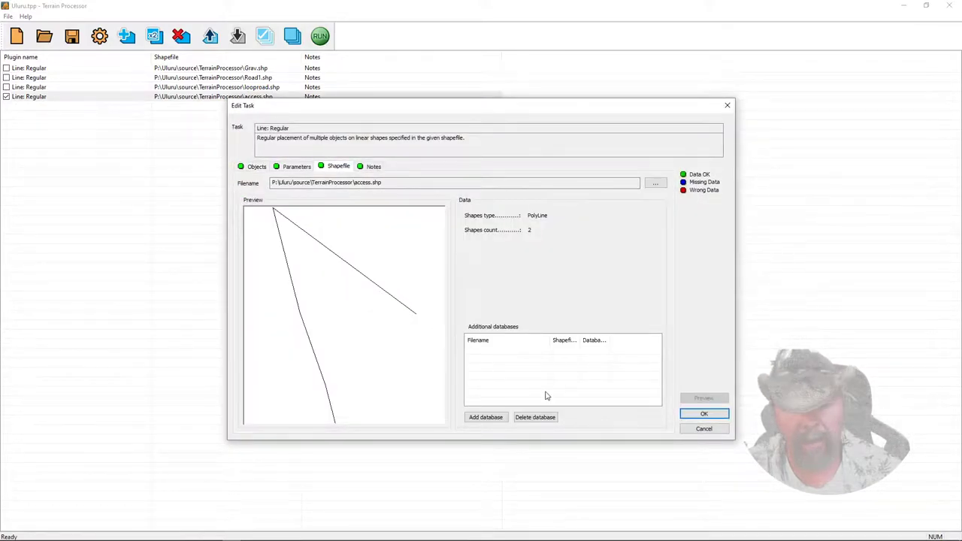
pyautogui.click(704, 429)
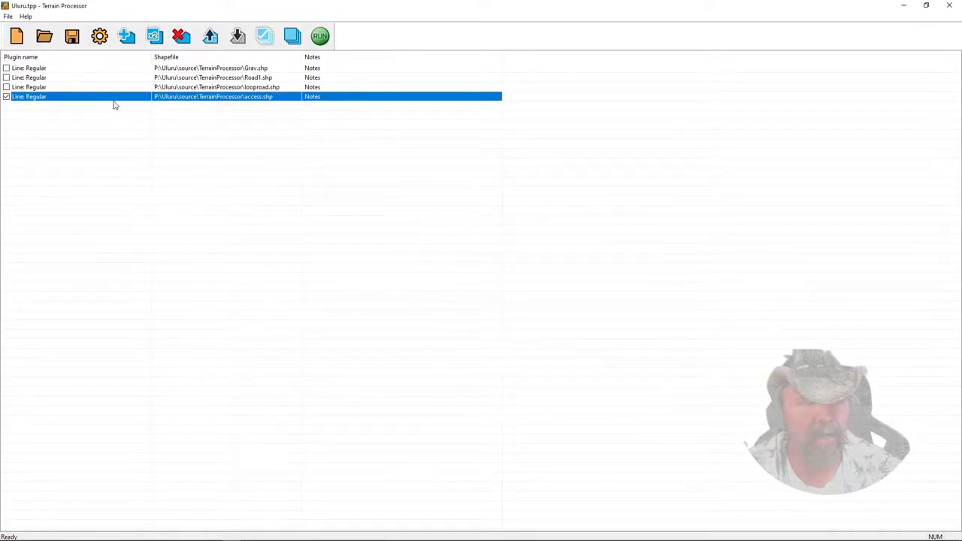
# Review the looproad.shp task's shapefile preview, objects and parameters without changing it.
pyautogui.doubleClick(211, 88)
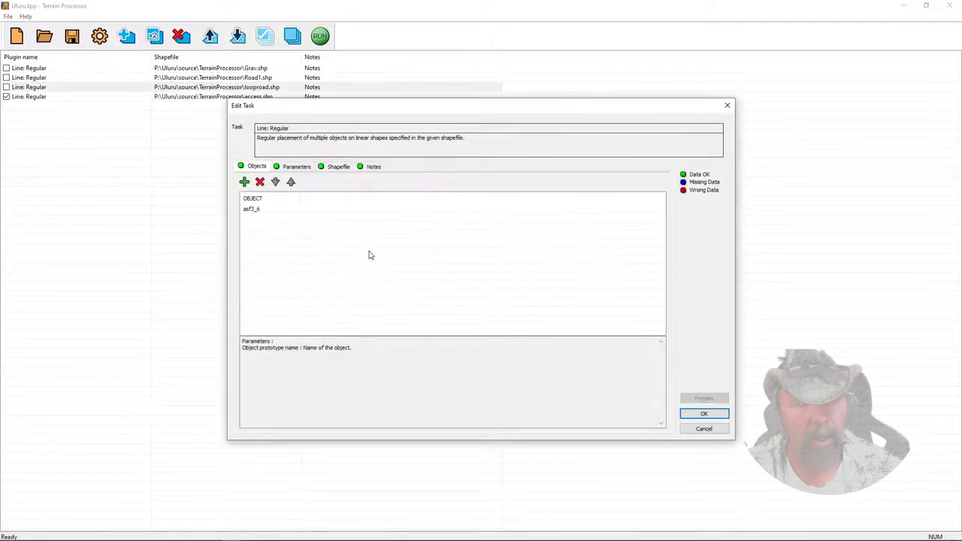
pyautogui.click(338, 166)
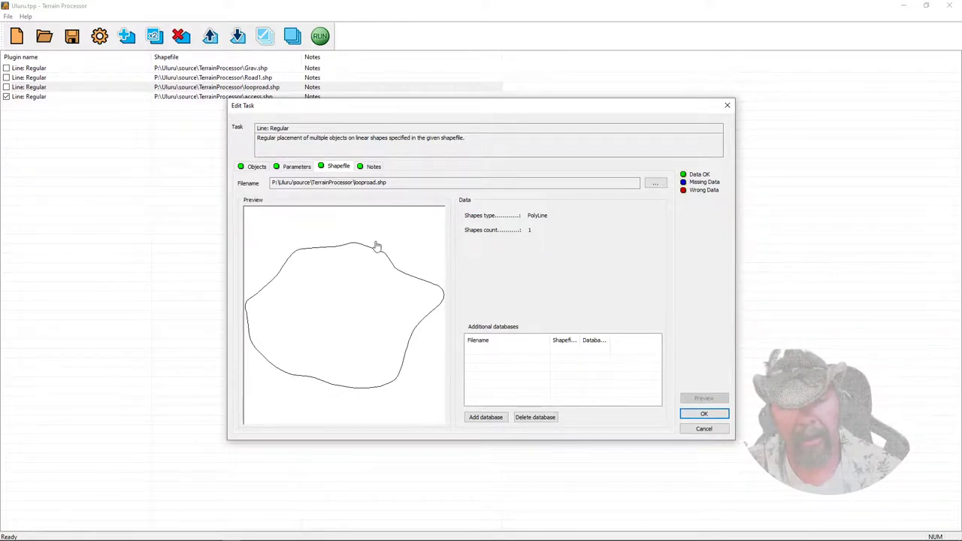
pyautogui.click(256, 167)
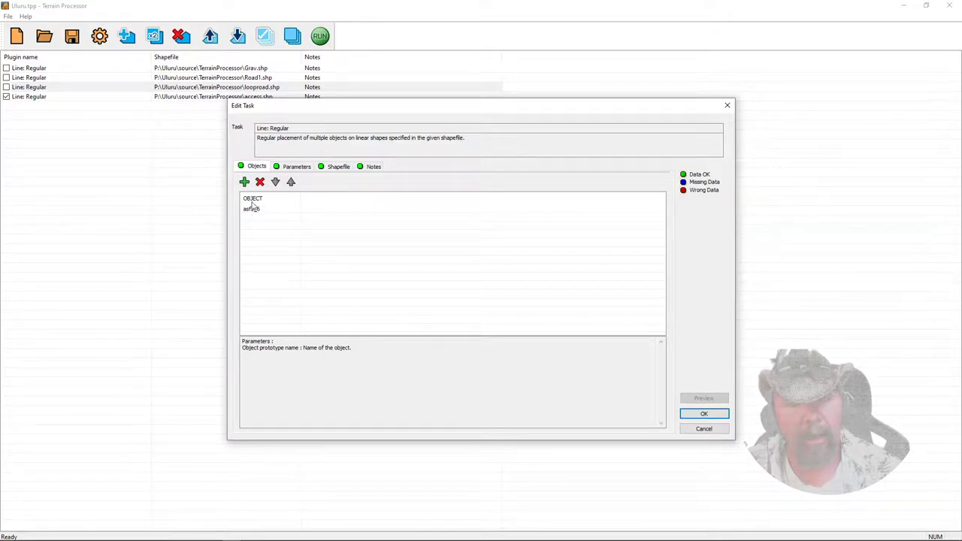
pyautogui.click(297, 167)
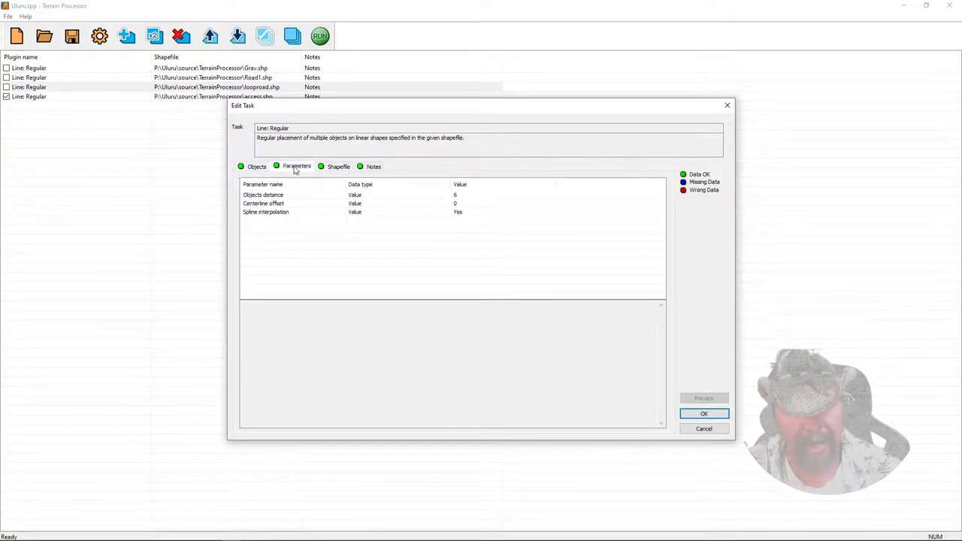
pyautogui.click(703, 430)
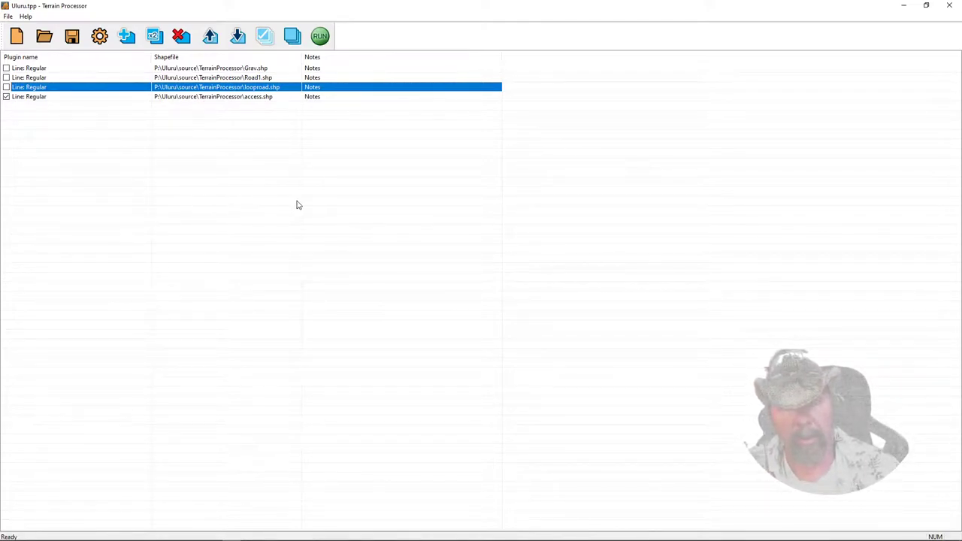
# Close Terrain Processor and open the Uluru map in Terrain Builder.
pyautogui.click(950, 6)
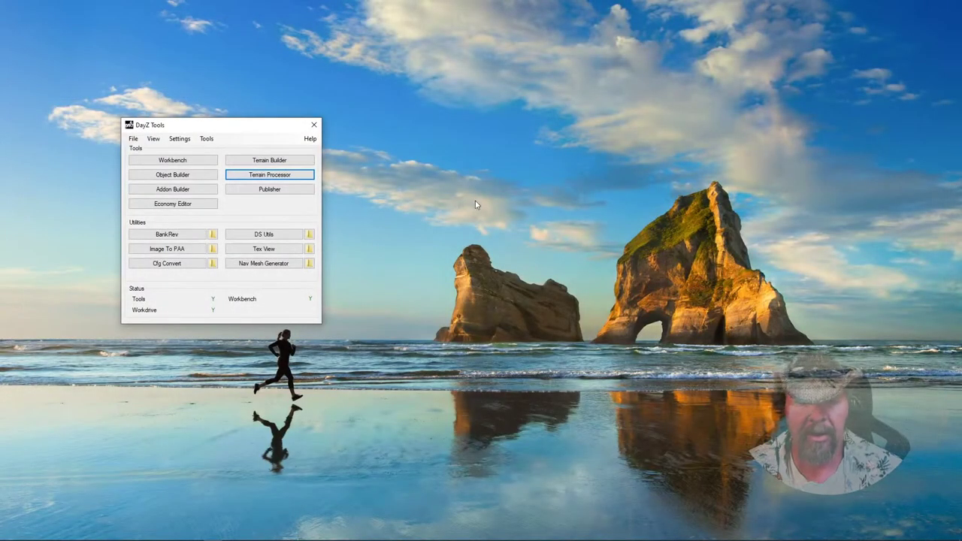
pyautogui.click(257, 160)
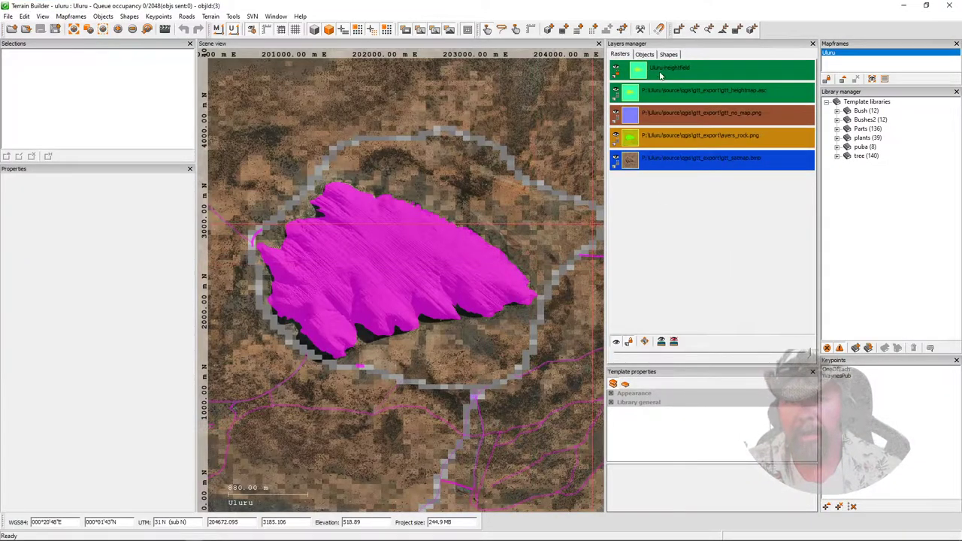
# Go through the map's object layers and, with the trees layer active, examine the placed tree objects in the terrain north of the rock.
pyautogui.click(644, 54)
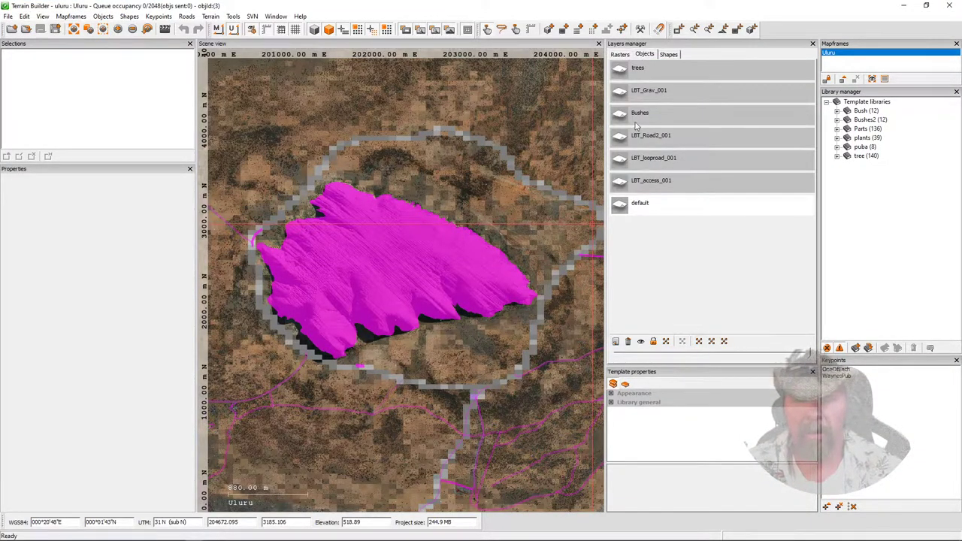
pyautogui.click(636, 121)
pyautogui.click(630, 143)
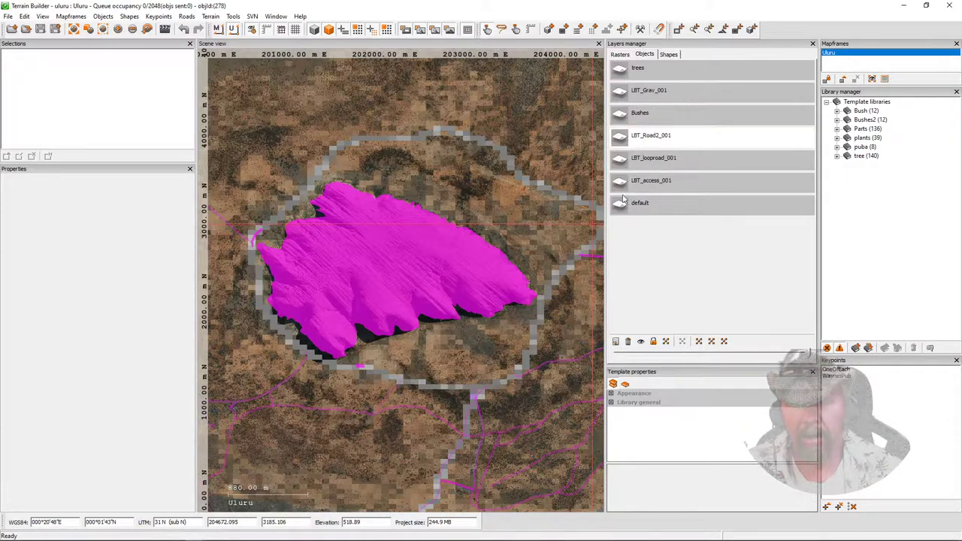
pyautogui.click(638, 69)
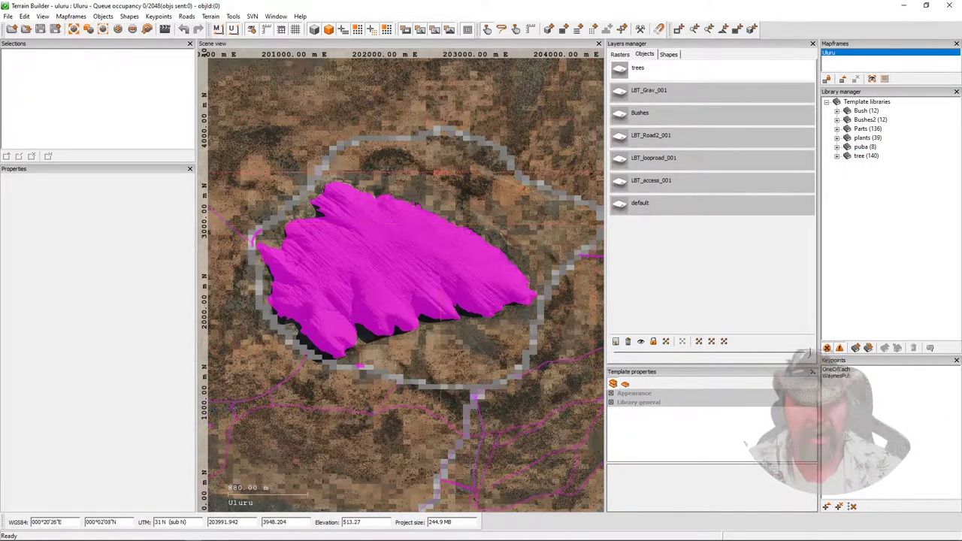
pyautogui.scroll(10, 431, 180)
pyautogui.scroll(5, 430, 181)
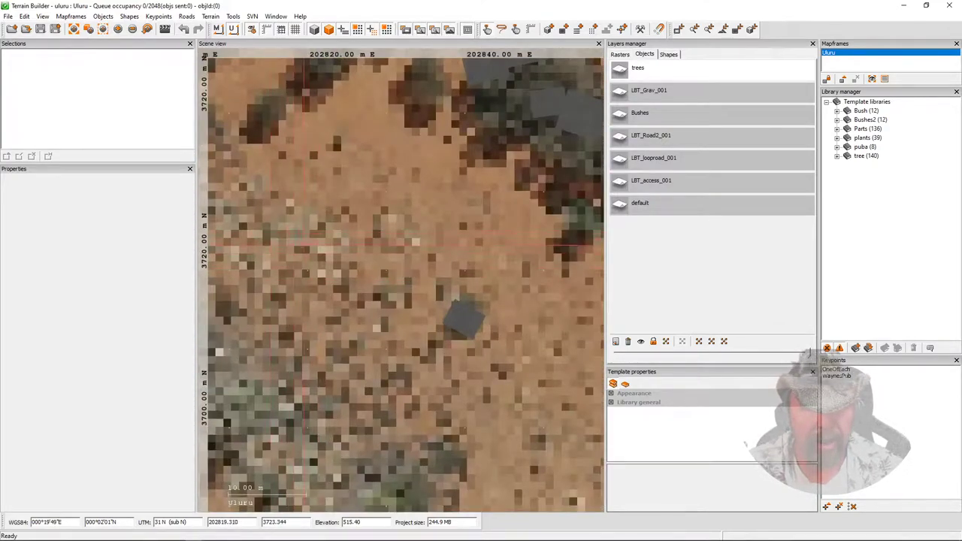
pyautogui.scroll(-5, 452, 212)
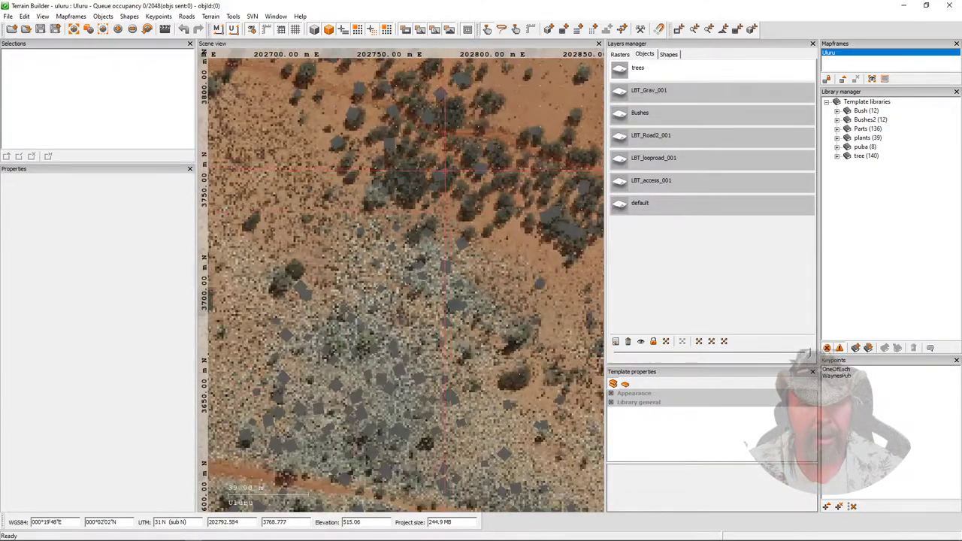
pyautogui.scroll(1, 451, 213)
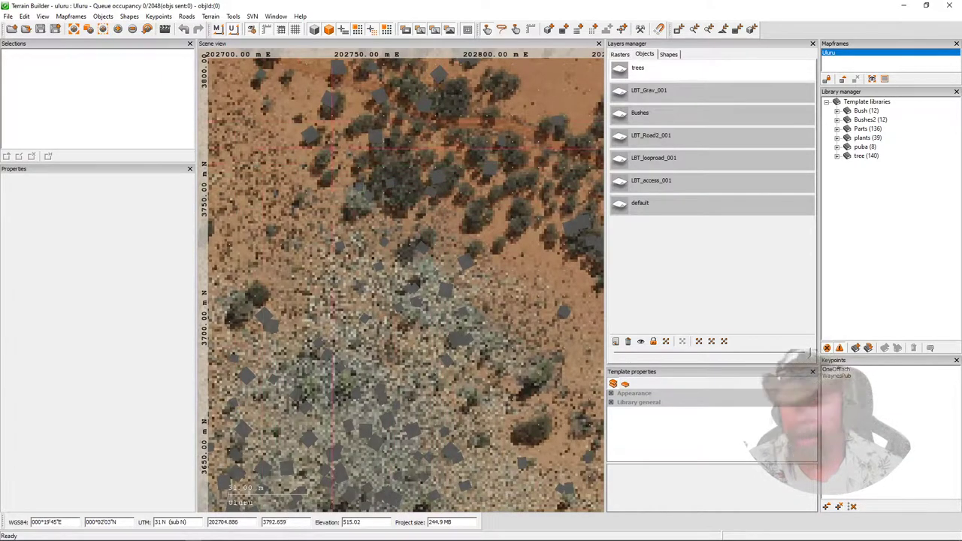
pyautogui.scroll(-3, 401, 280)
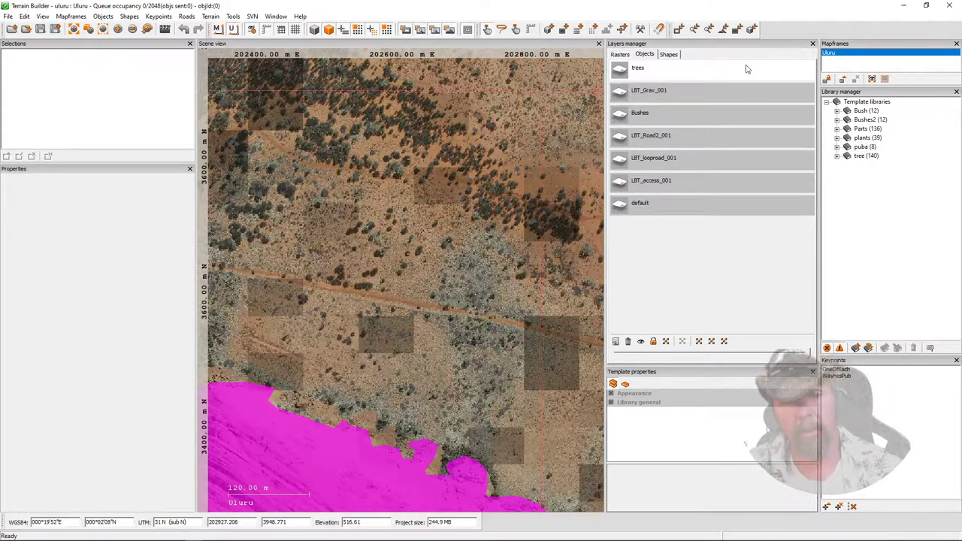
# Create a new shape layer named tree_layer.
pyautogui.click(666, 56)
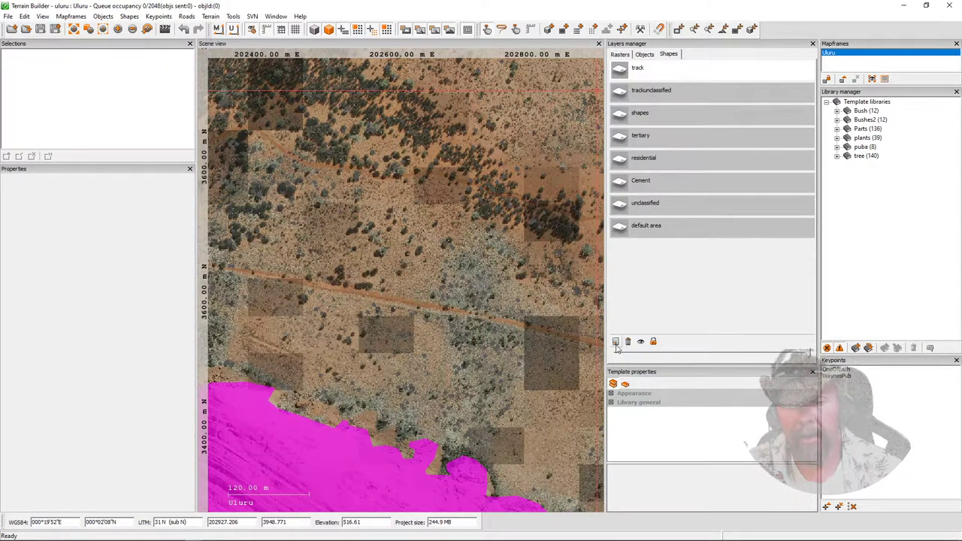
pyautogui.click(616, 341)
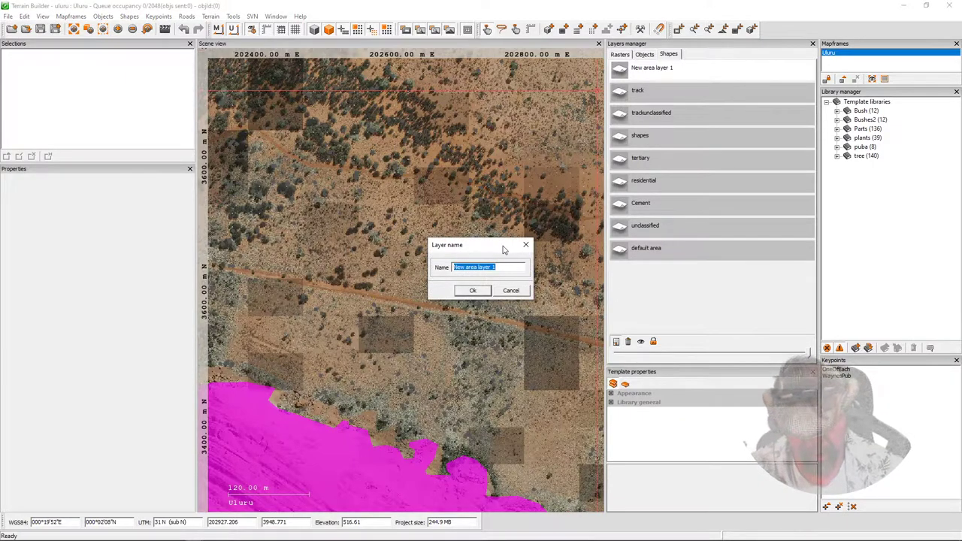
pyautogui.write('tree_layer')
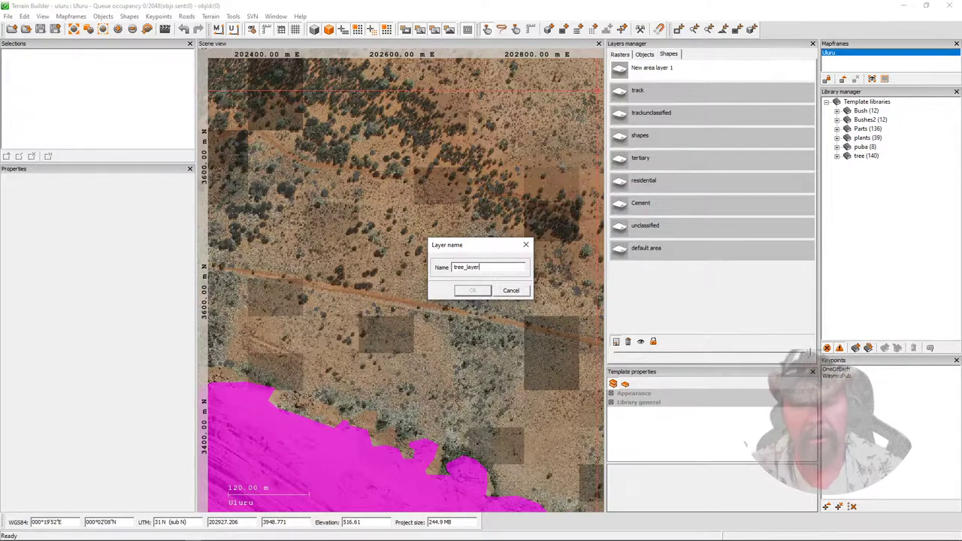
pyautogui.press('Return')
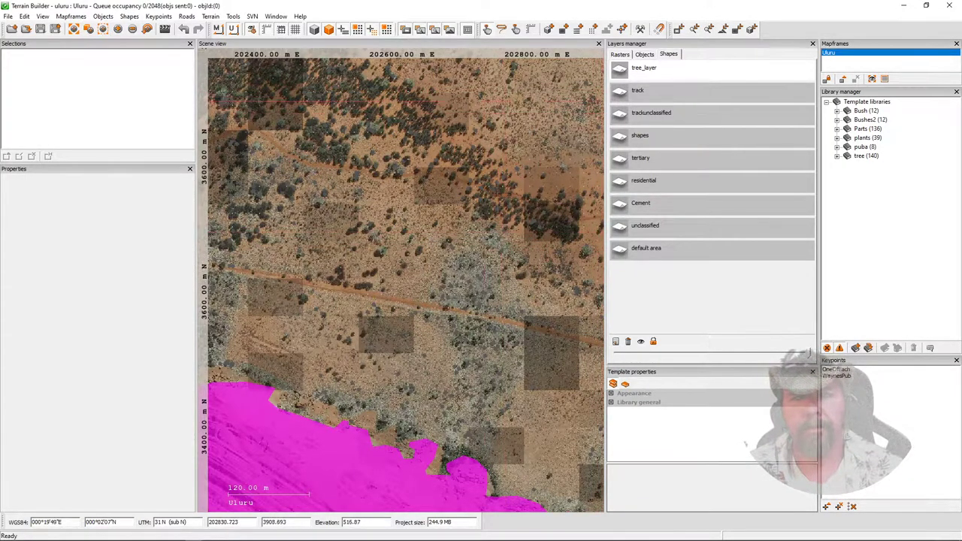
# Draw a roughly round, closed polygon on tree_layer over the scattered trees and dirt track north of the rock.
pyautogui.click(551, 30)
pyautogui.click(374, 129)
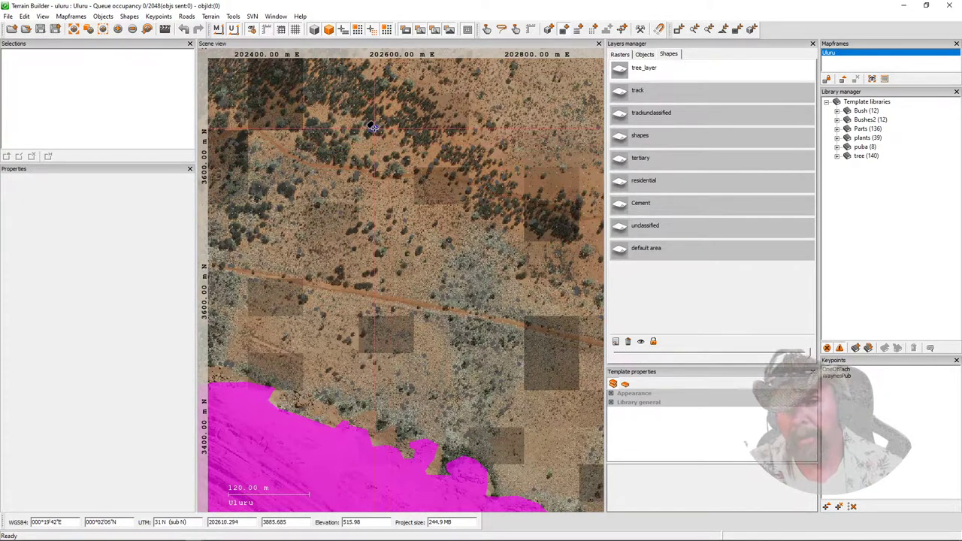
pyautogui.click(496, 162)
pyautogui.click(523, 222)
pyautogui.click(502, 273)
pyautogui.click(427, 315)
pyautogui.click(357, 293)
pyautogui.click(325, 259)
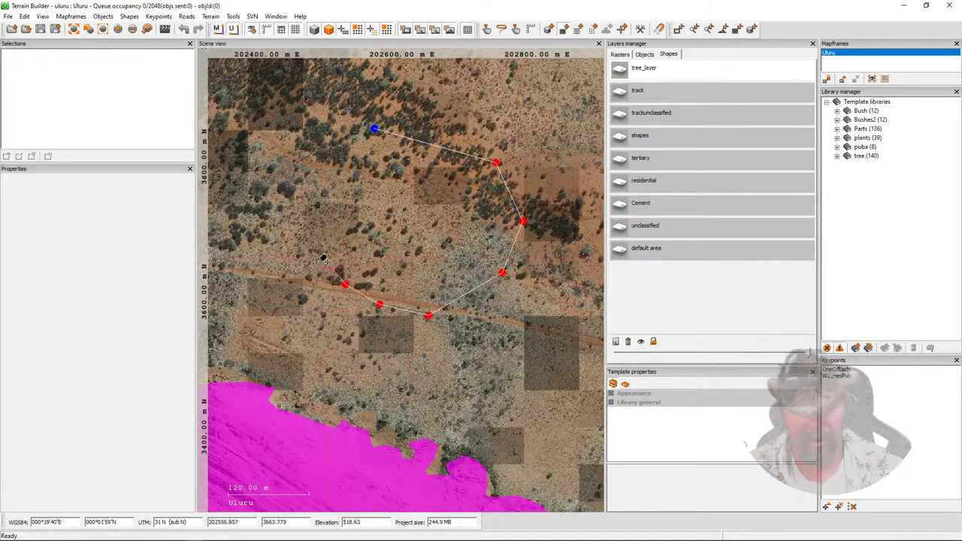
pyautogui.click(307, 225)
pyautogui.click(310, 189)
pyautogui.click(330, 157)
pyautogui.doubleClick(359, 137)
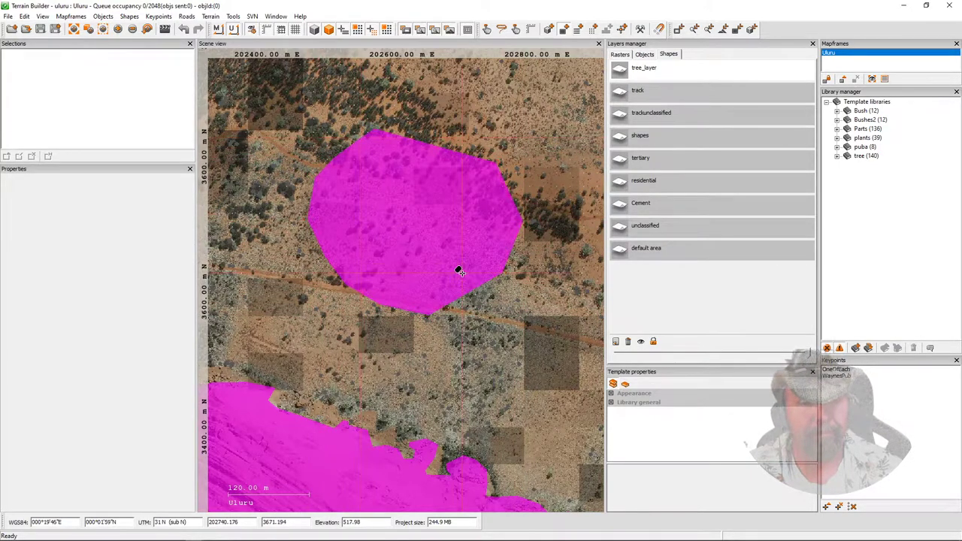
# Select the new polygon on tree_layer and locate the command for exporting shapes, without running it.
pyautogui.click(516, 30)
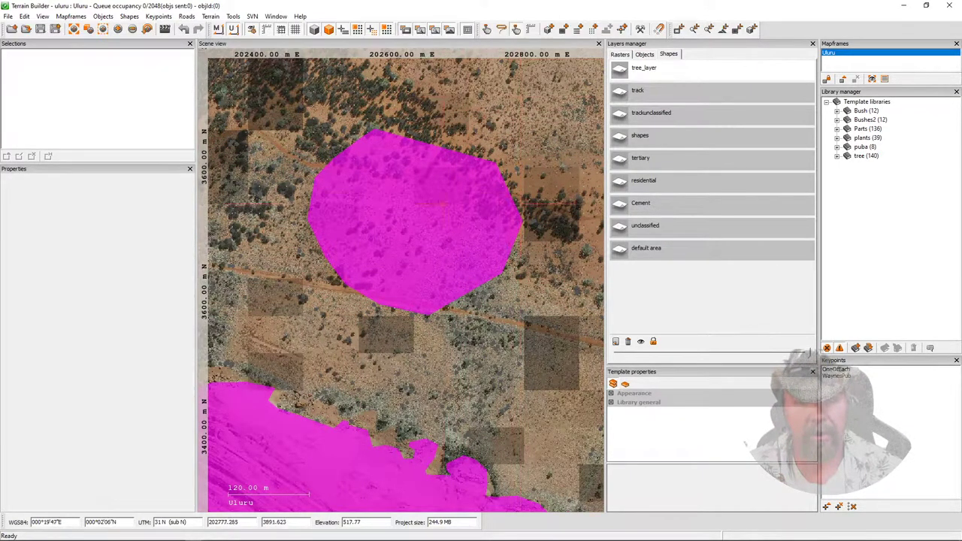
pyautogui.click(427, 181)
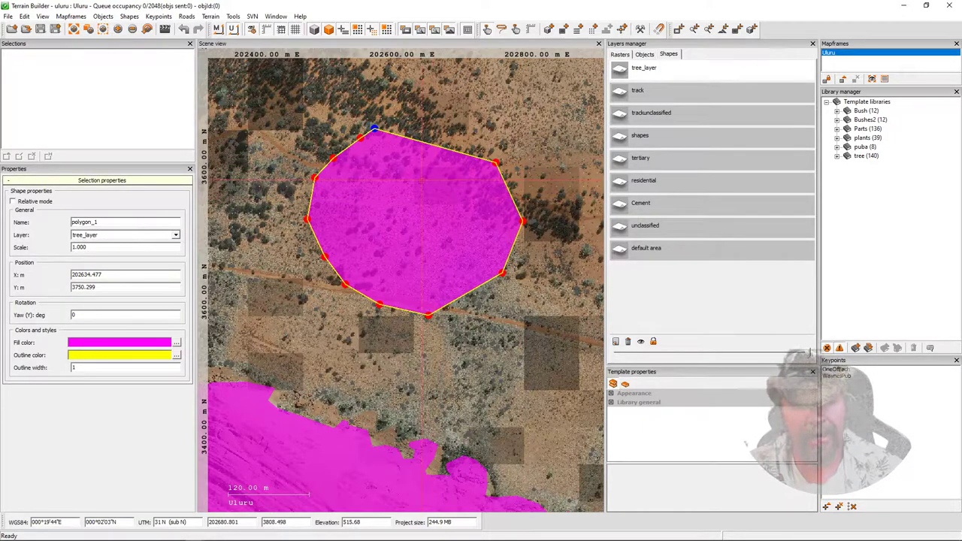
pyautogui.click(8, 15)
pyautogui.moveTo(55, 119)
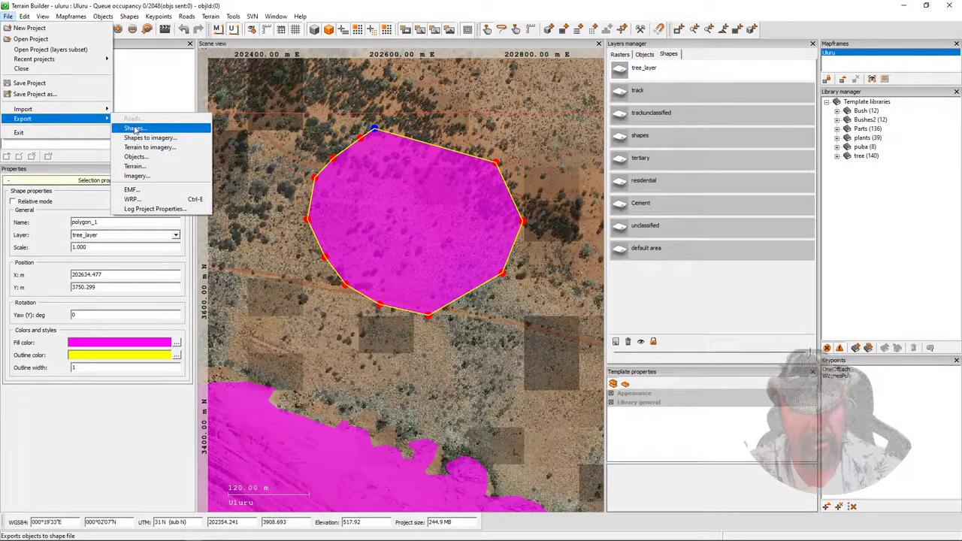
# Switch to Terrain Processor, open the Uluru.tpp project and review the access.shp task's shapefile preview without changing it.
pyautogui.click(903, 5)
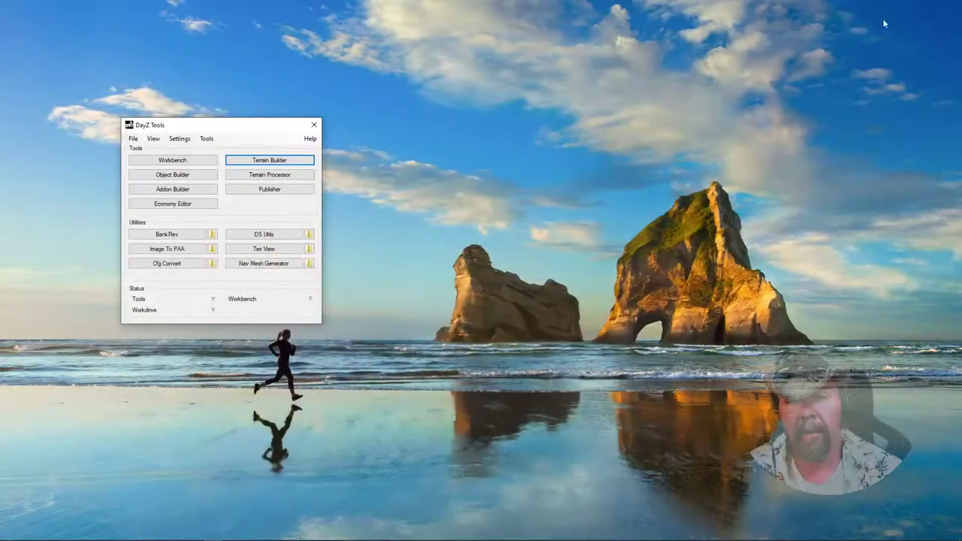
pyautogui.click(269, 174)
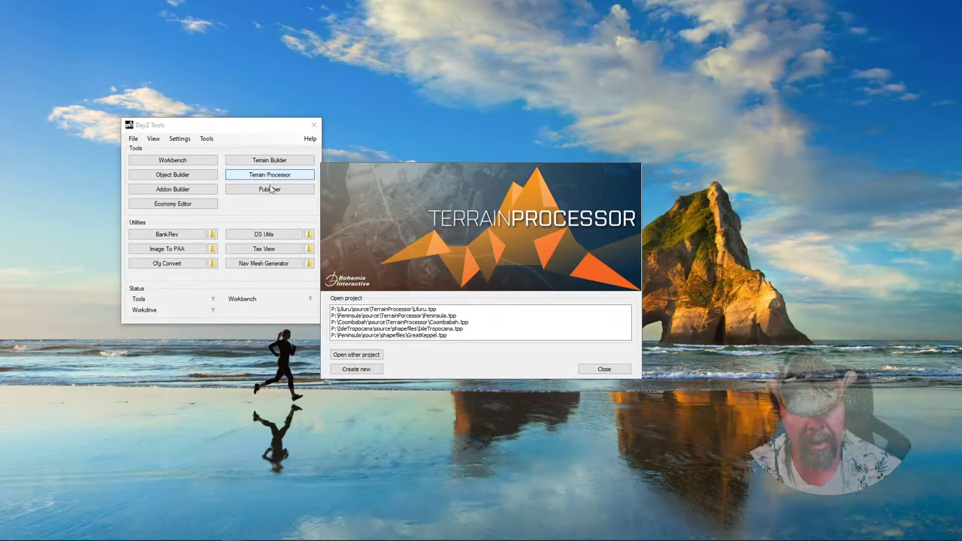
pyautogui.doubleClick(391, 309)
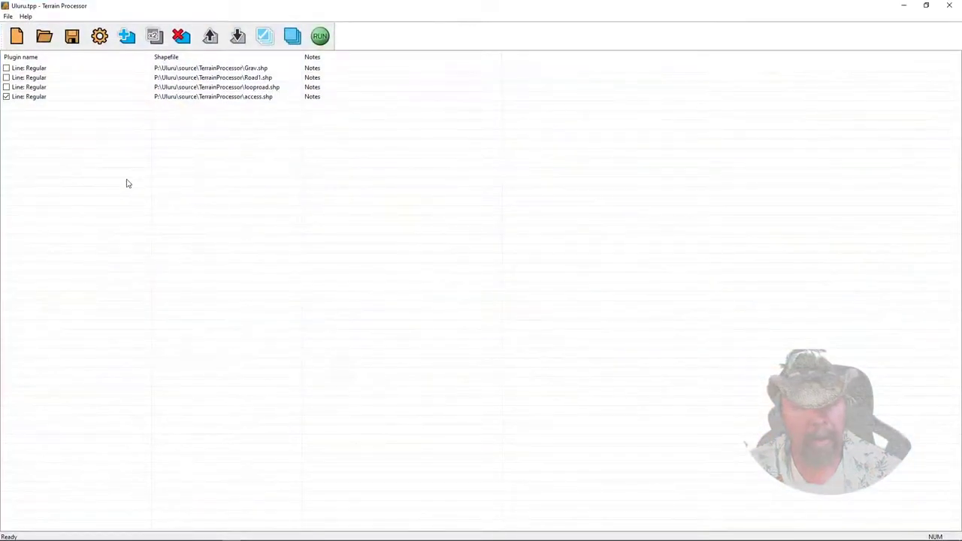
pyautogui.click(49, 99)
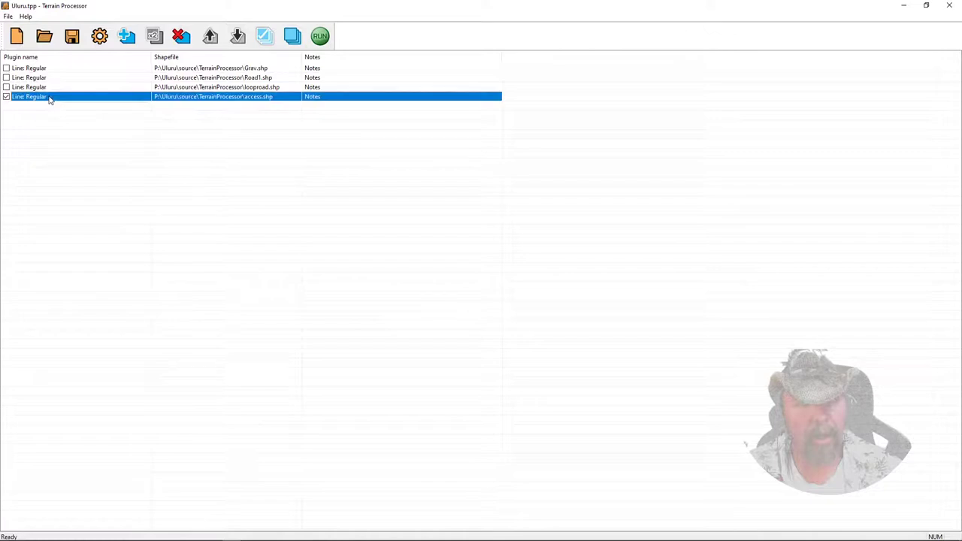
pyautogui.doubleClick(50, 98)
pyautogui.click(337, 166)
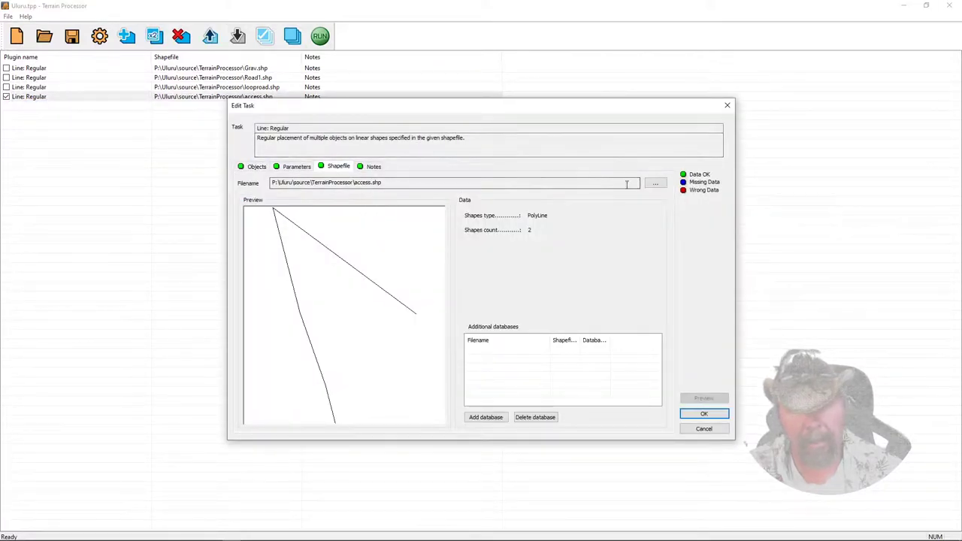
pyautogui.click(715, 429)
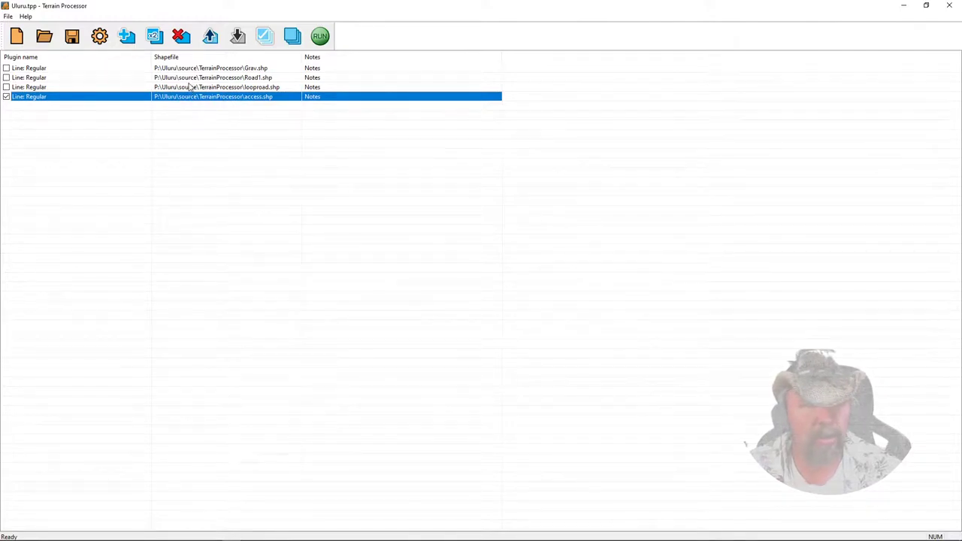
# Check the looproad.shp task's shapefile preview and object list without changing them, and close Terrain Processor.
pyautogui.doubleClick(199, 87)
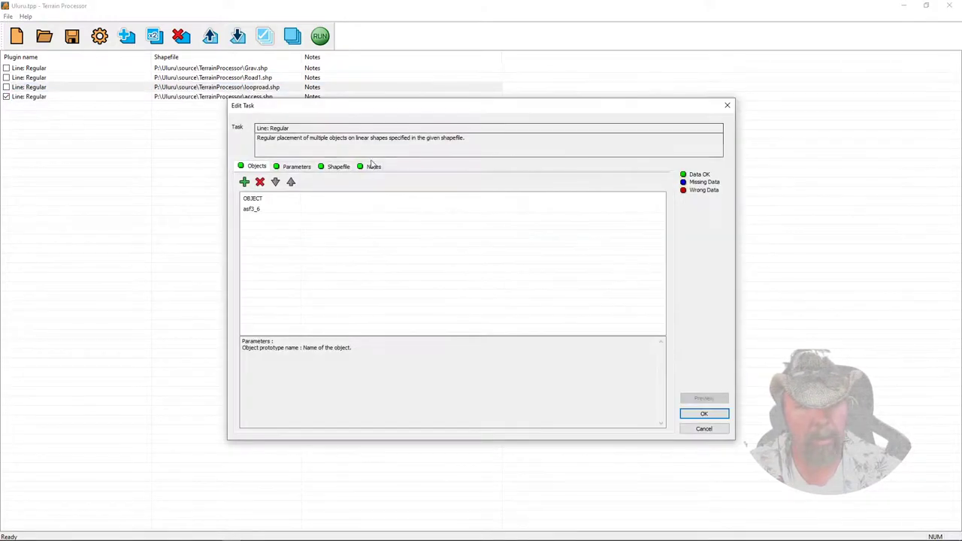
pyautogui.click(336, 167)
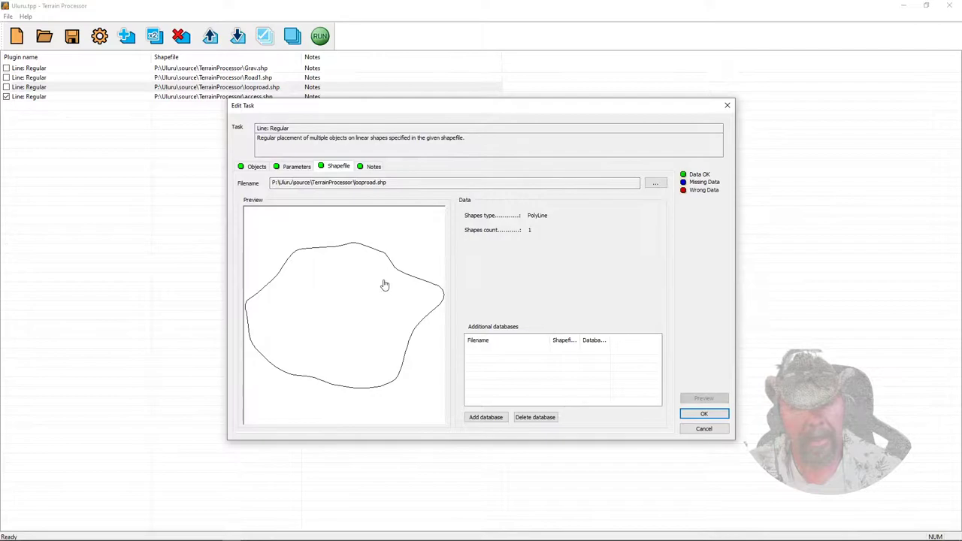
pyautogui.click(256, 166)
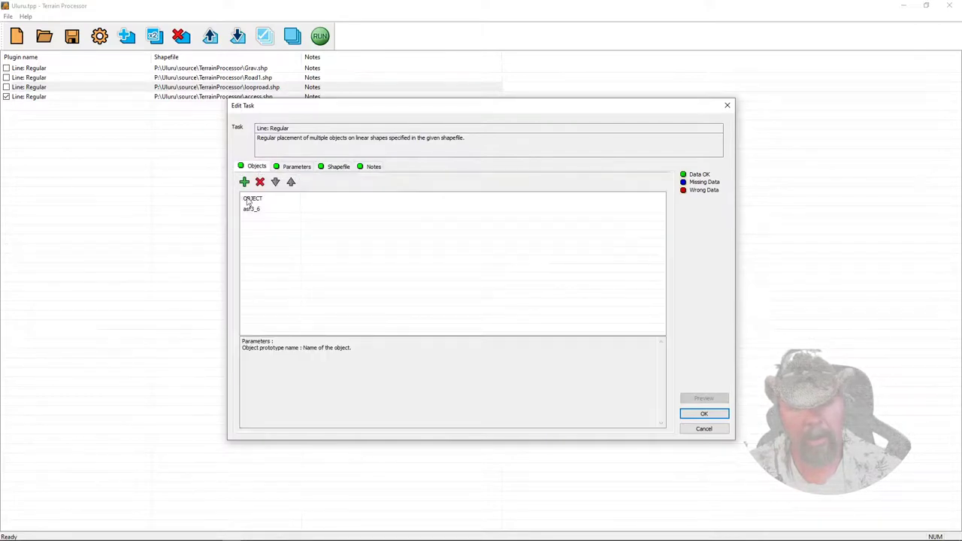
pyautogui.click(713, 433)
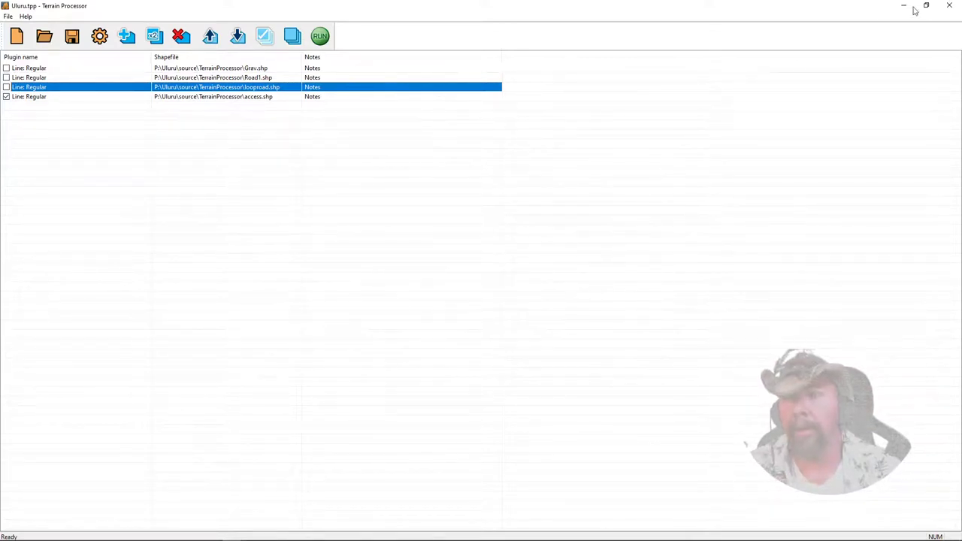
pyautogui.click(949, 6)
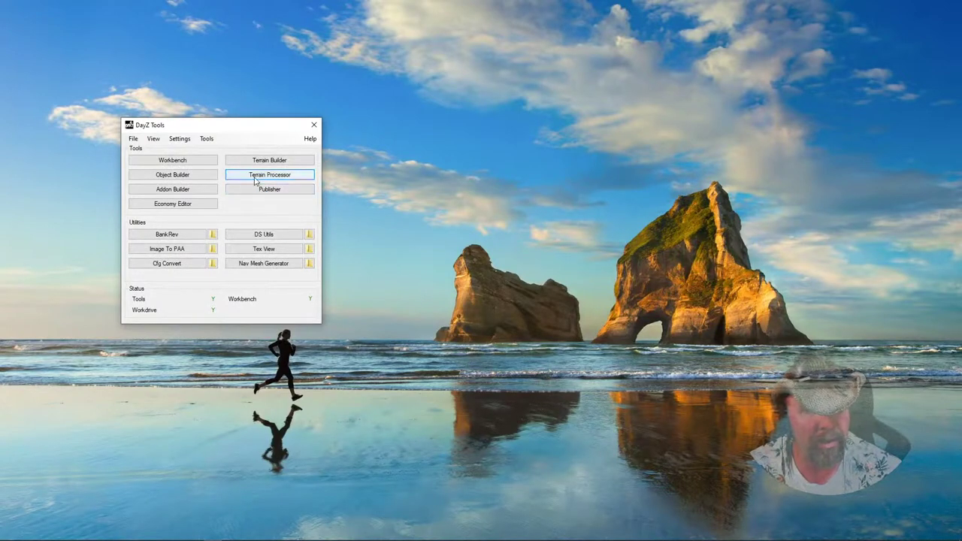
# Try to start Addon Builder from the DayZ Tools launcher.
pyautogui.click(177, 194)
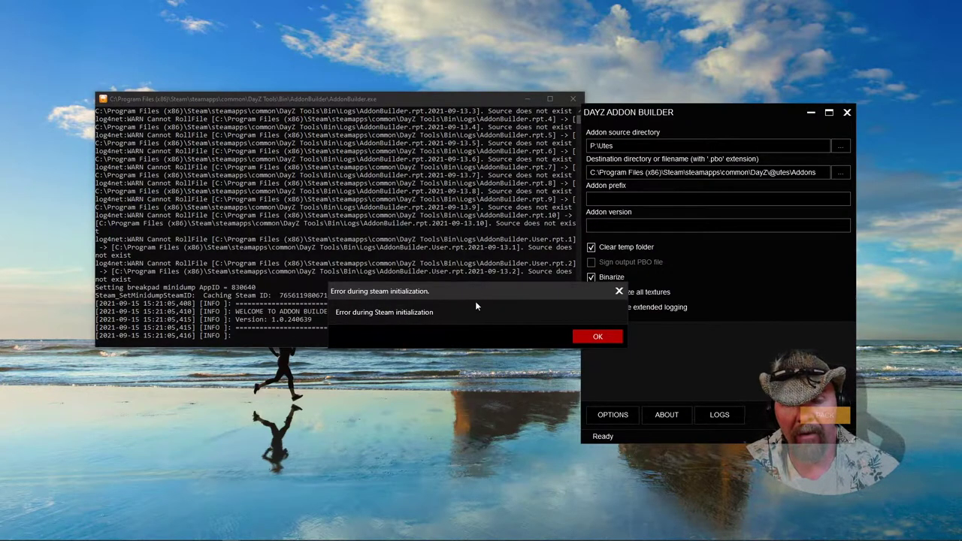
pyautogui.click(594, 337)
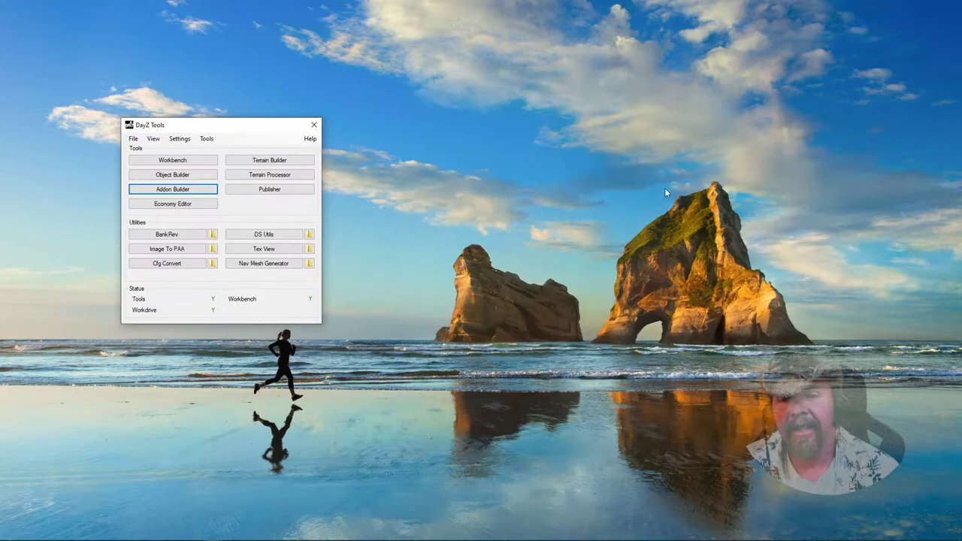
# Show the desktop icons and look over pboProject's folders and build options without running a build.
pyautogui.doubleClick(499, 308)
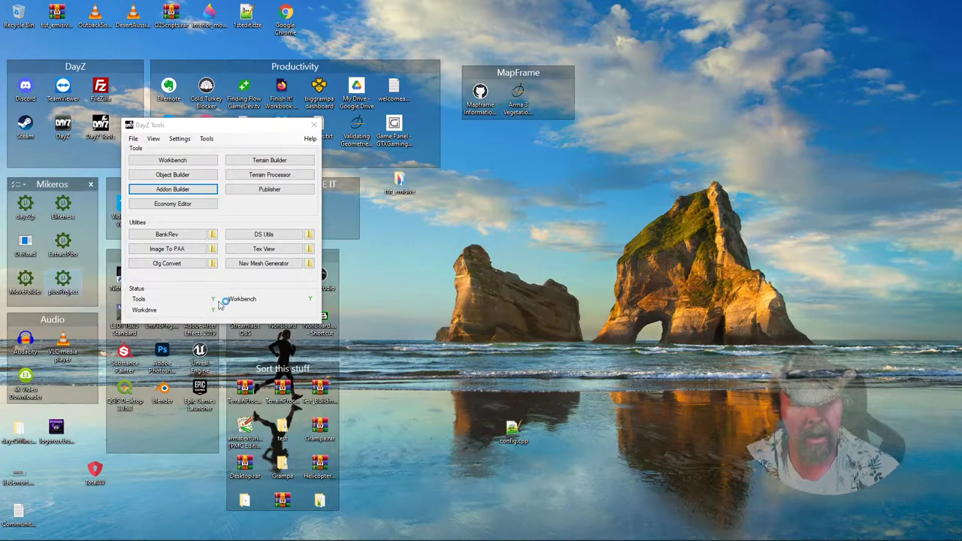
pyautogui.doubleClick(63, 283)
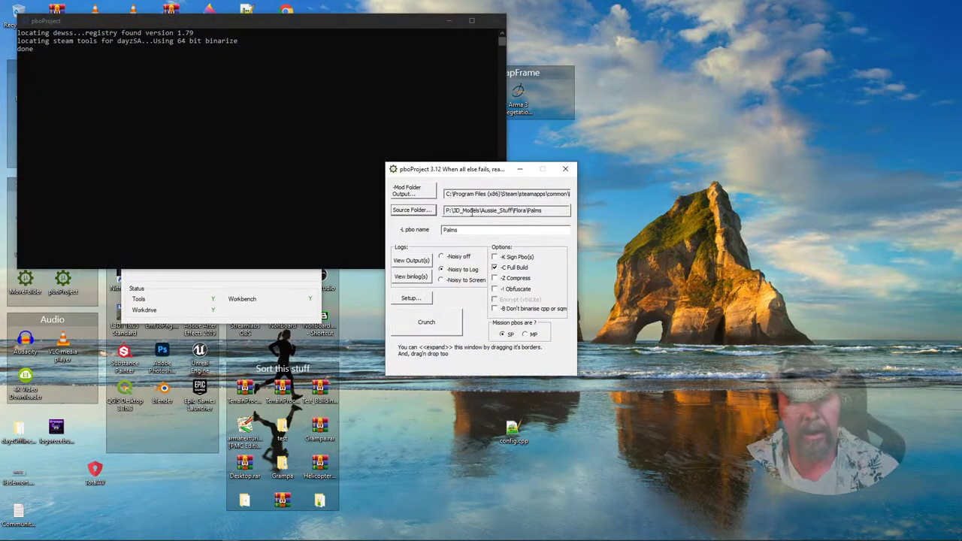
pyautogui.click(565, 169)
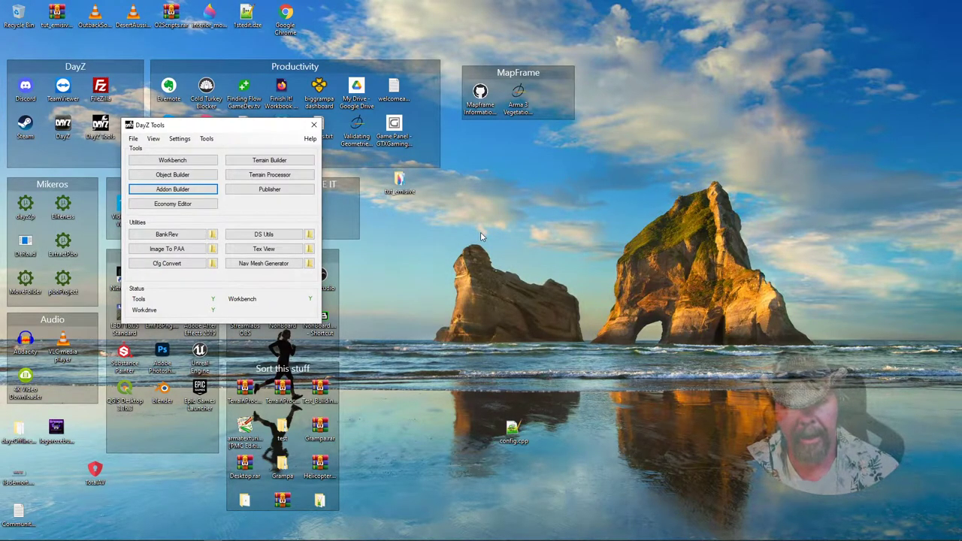
pyautogui.doubleClick(504, 269)
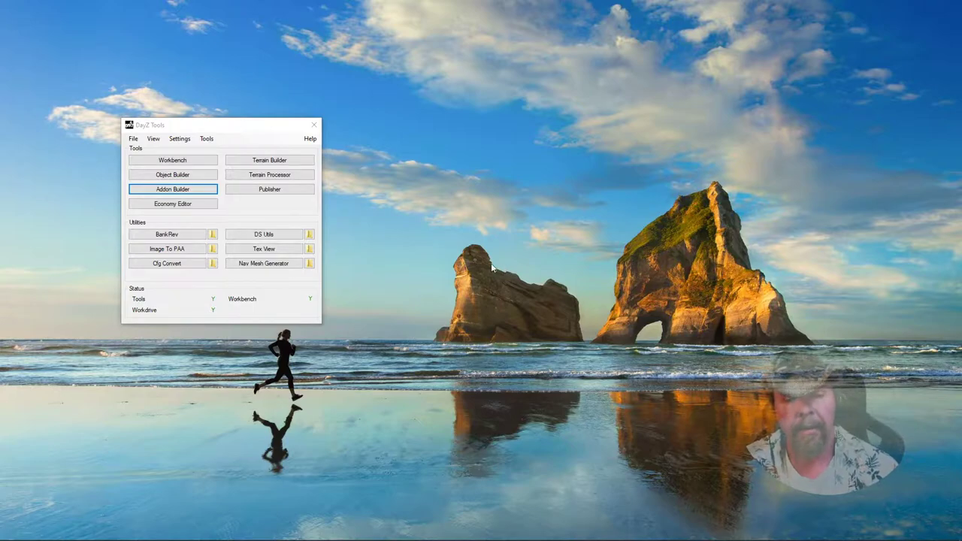
pyautogui.doubleClick(512, 261)
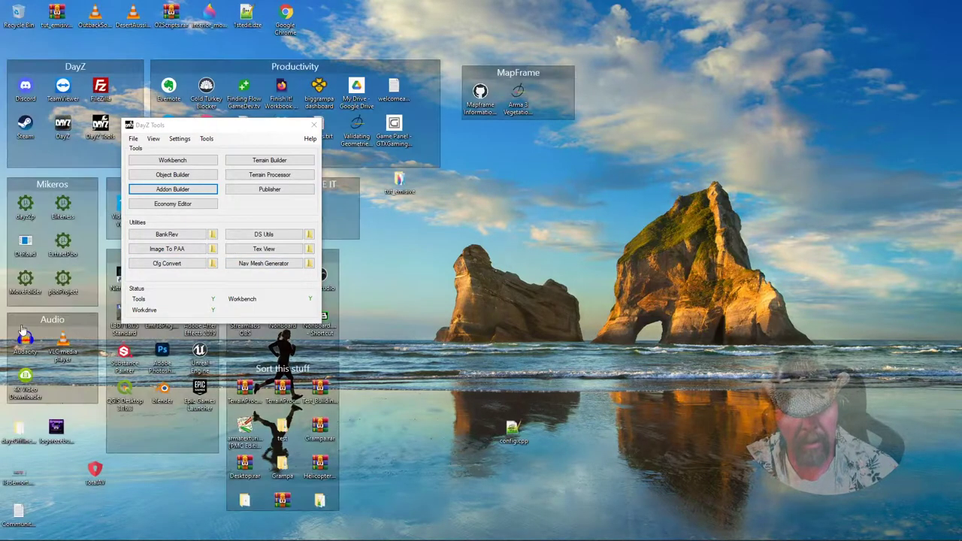
# Open pboProject to check its pbo name setting, close it without building, and try to start Addon Builder from DayZ Tools.
pyautogui.doubleClick(63, 281)
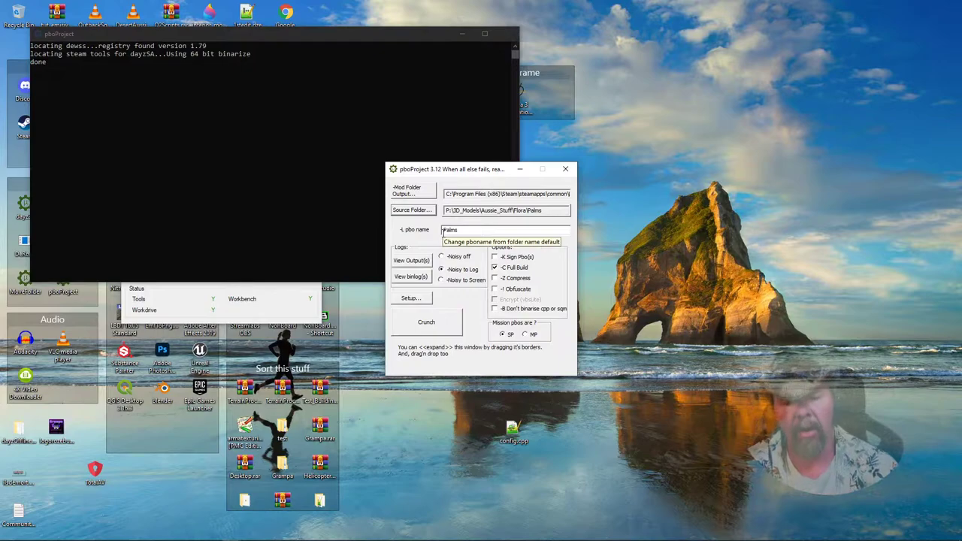
pyautogui.click(565, 168)
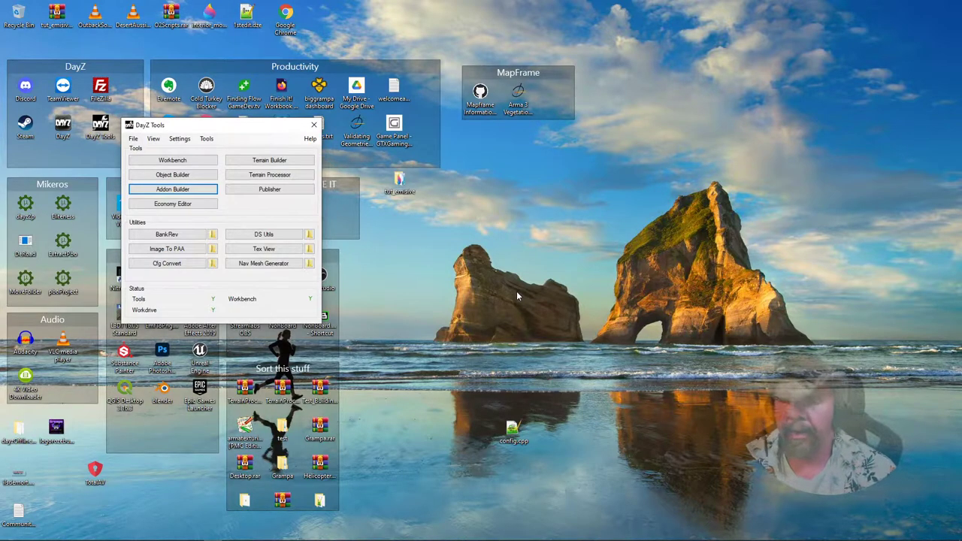
pyautogui.click(185, 192)
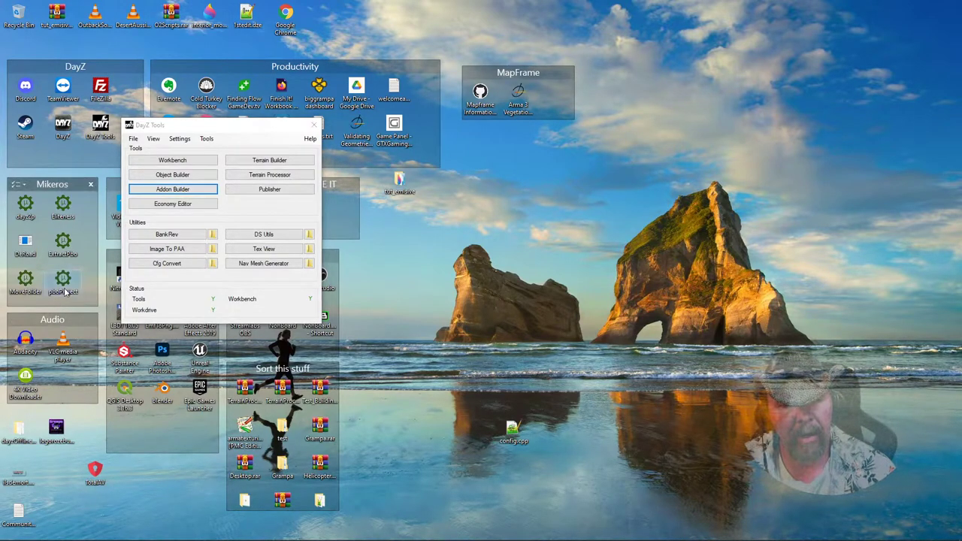
# Reopen pboProject, check the mod output path, and crunch the P:\3D_Models\Aussie_Stuff\Flora\Palms folder with Full Build enabled.
pyautogui.doubleClick(65, 290)
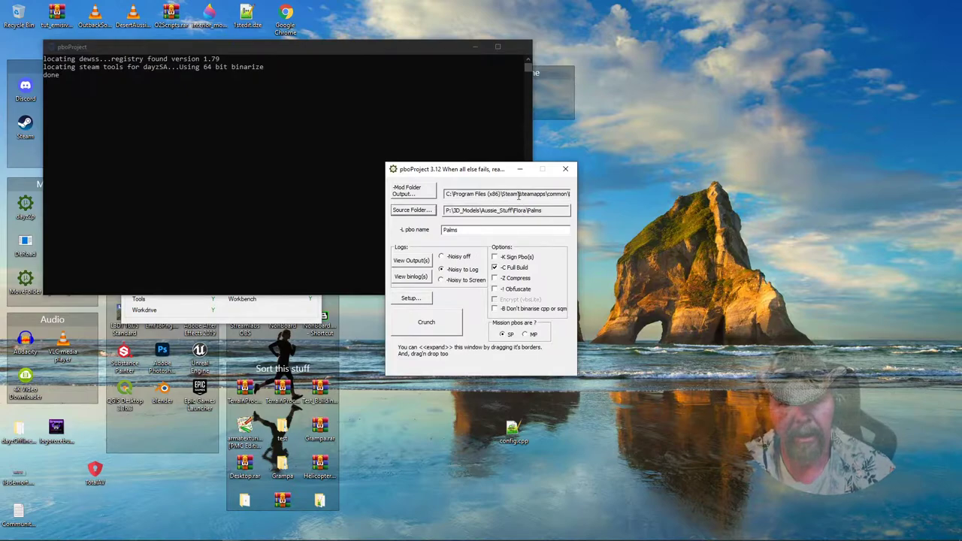
pyautogui.moveTo(519, 194); pyautogui.dragTo(571, 194)
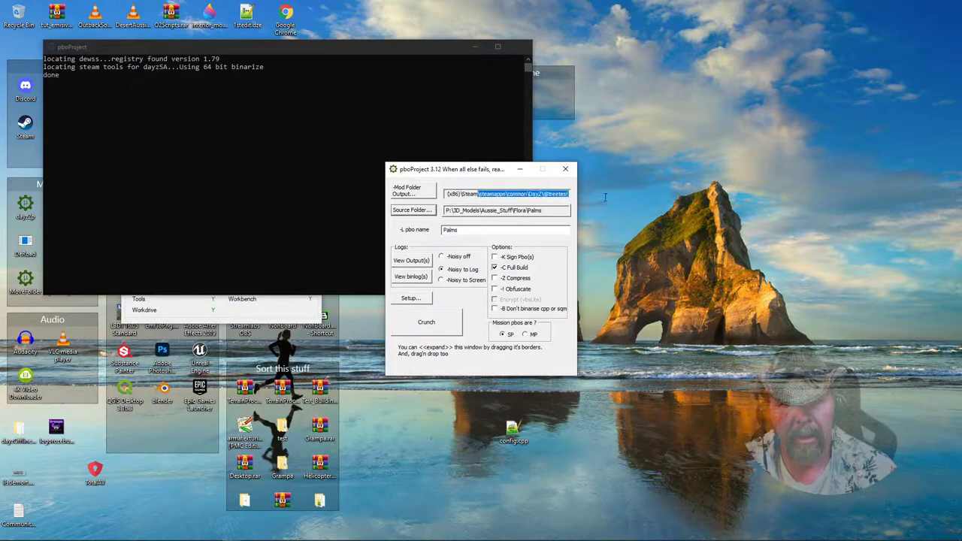
pyautogui.click(426, 323)
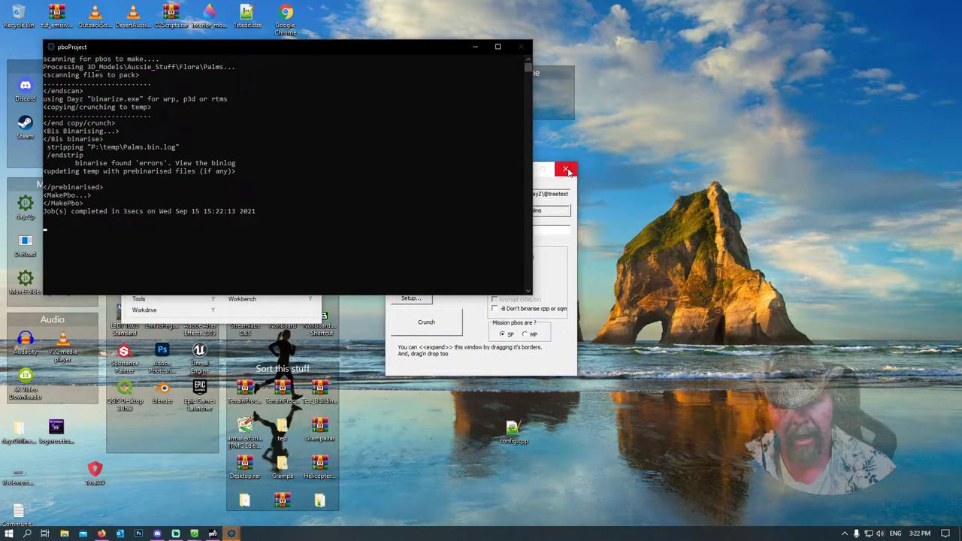
pyautogui.moveTo(452, 47); pyautogui.dragTo(424, 377)
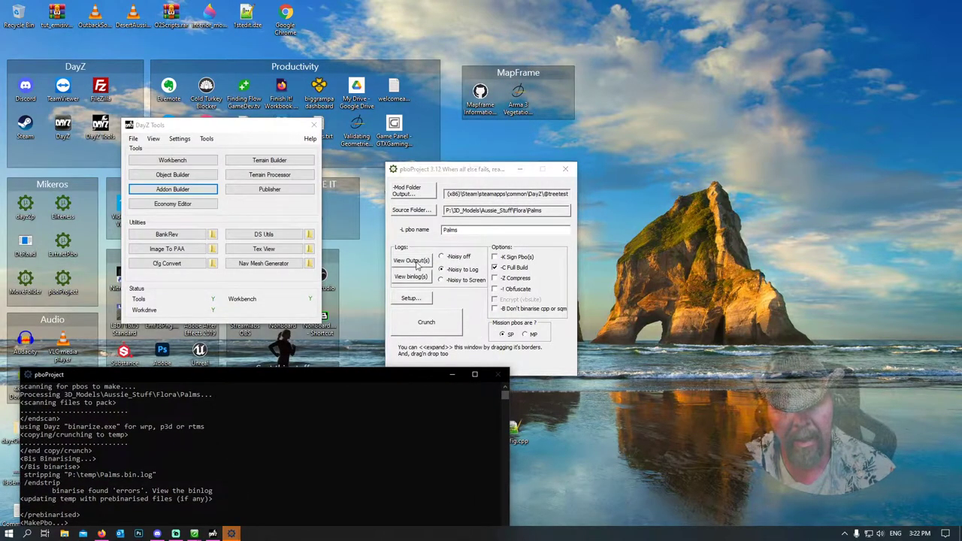
# Open the Palms.packing.log output of the build, read through to its final entries, and close Notepad++.
pyautogui.click(418, 262)
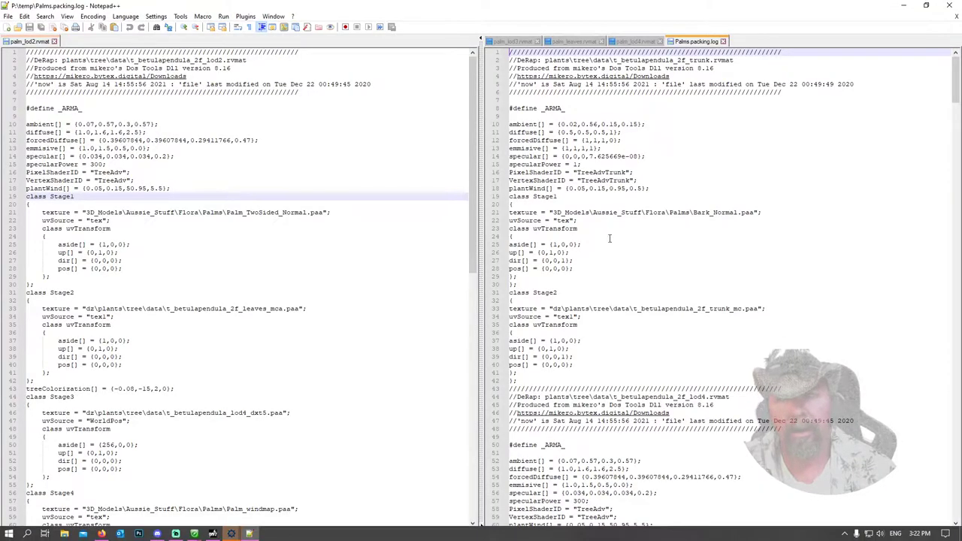
pyautogui.scroll(2, 697, 236)
pyautogui.scroll(-20, 698, 236)
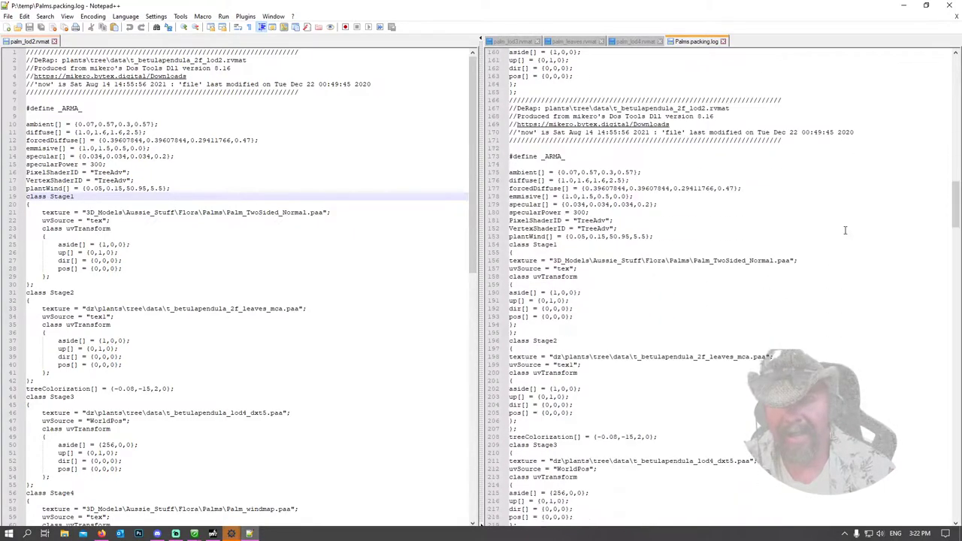
pyautogui.scroll(-20, 821, 233)
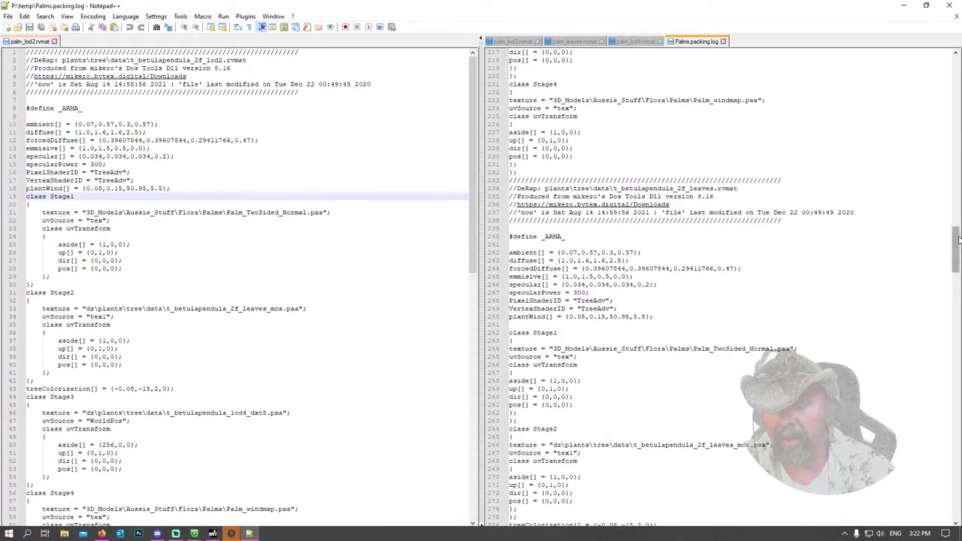
pyautogui.moveTo(957, 250); pyautogui.dragTo(951, 481)
pyautogui.scroll(4, 621, 182)
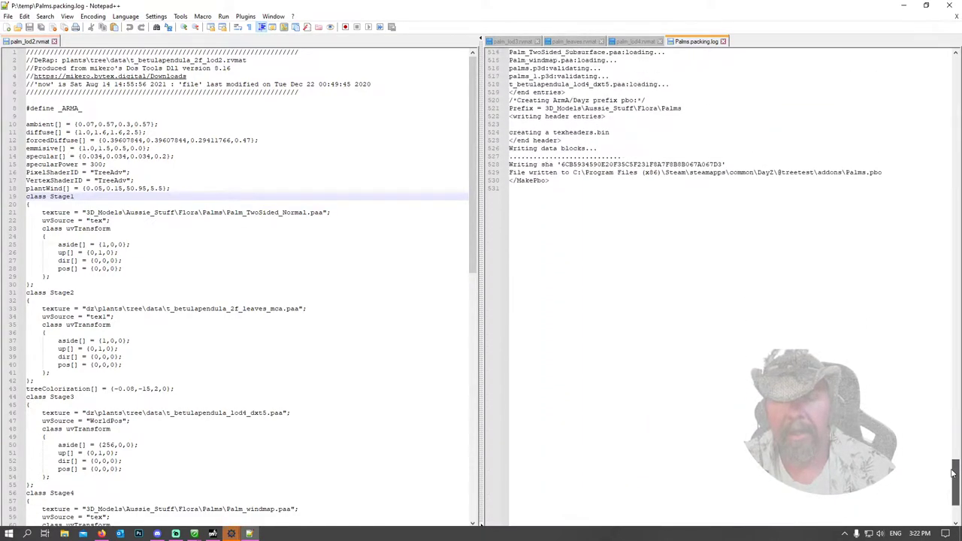
pyautogui.scroll(7, 587, 154)
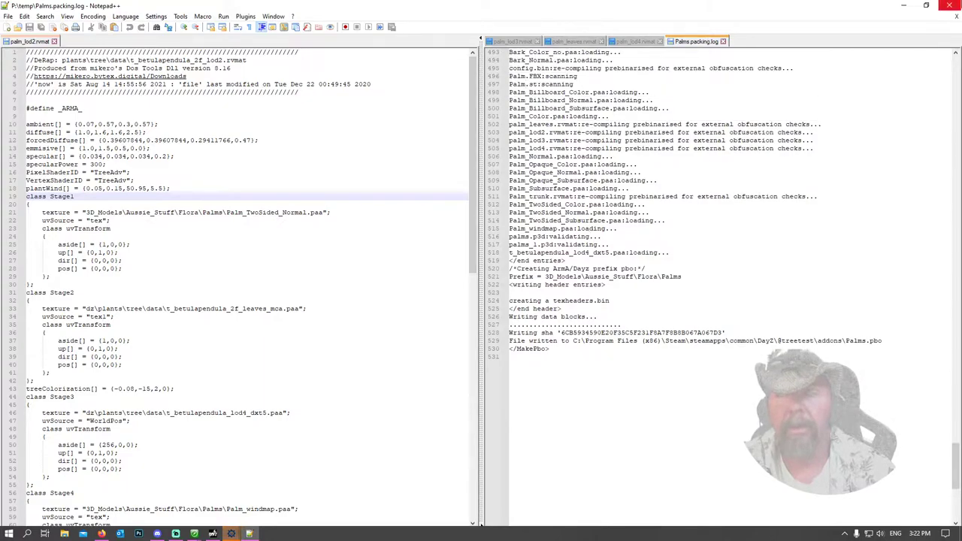
pyautogui.click(951, 6)
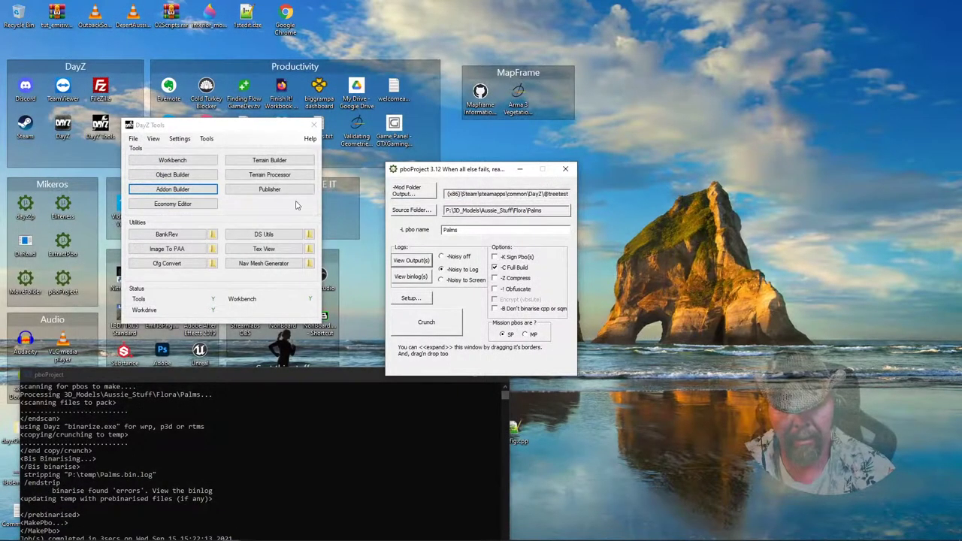
# Close pboProject, try starting Addon Builder once more, and close the DayZ Tools launcher.
pyautogui.click(566, 168)
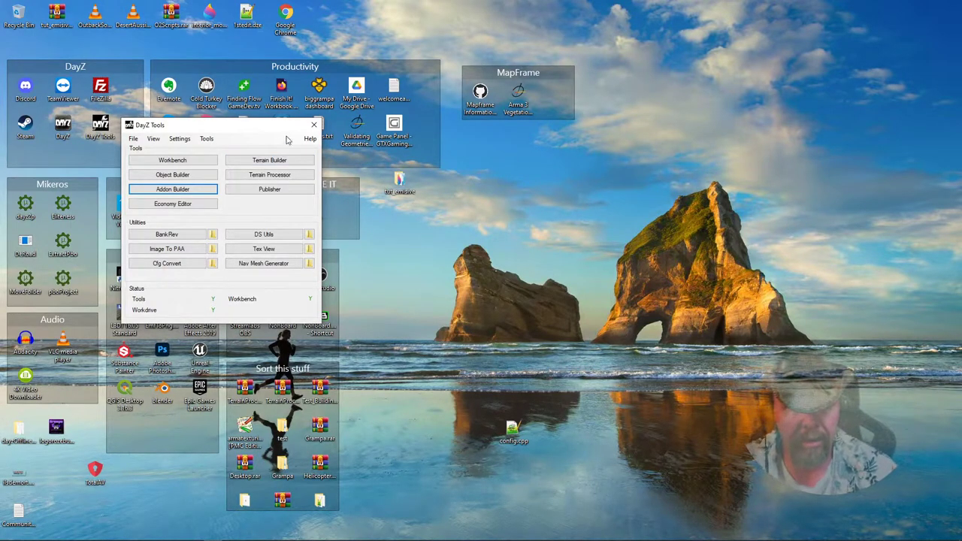
pyautogui.click(168, 193)
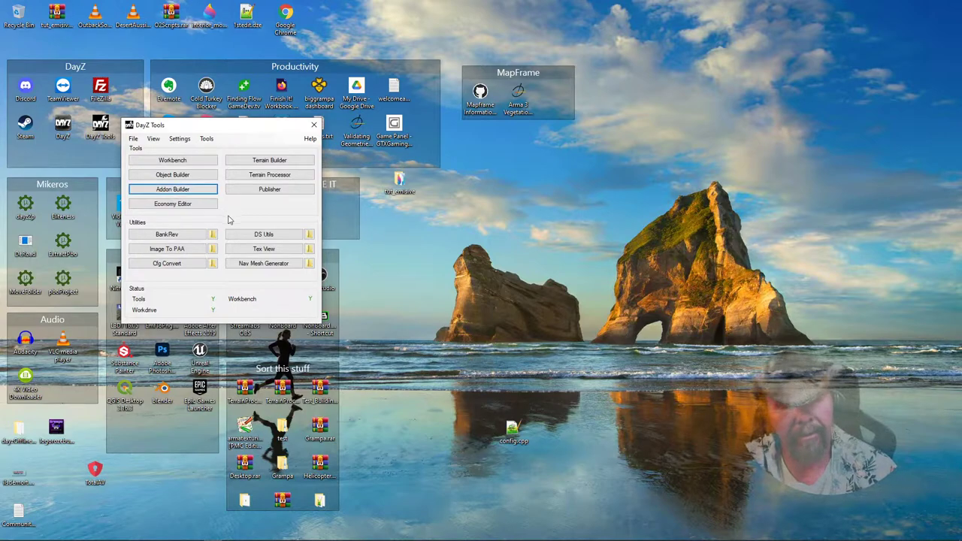
pyautogui.click(315, 125)
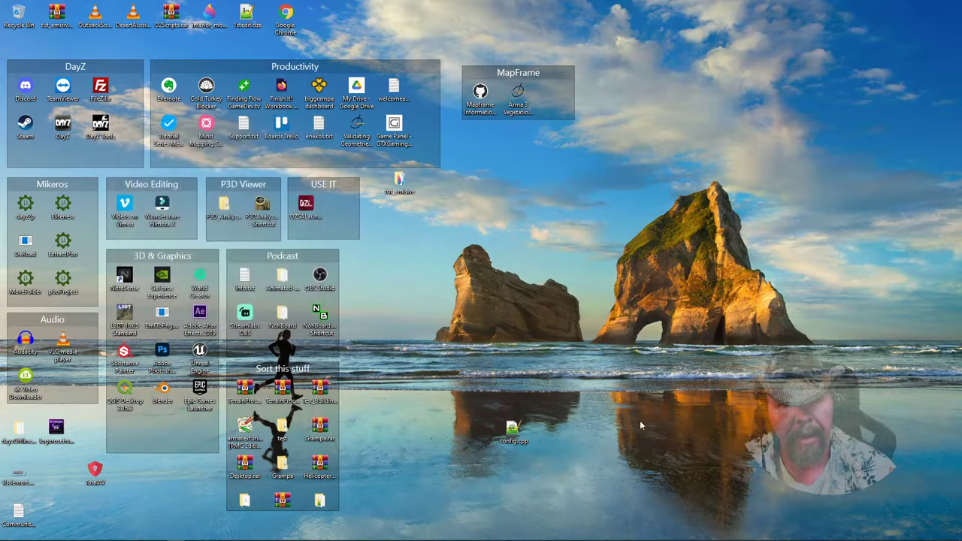
# Switch to Blender and open the recent file TheBreakfastClub_library.blend, discarding the untitled scene.
pyautogui.doubleClick(167, 391)
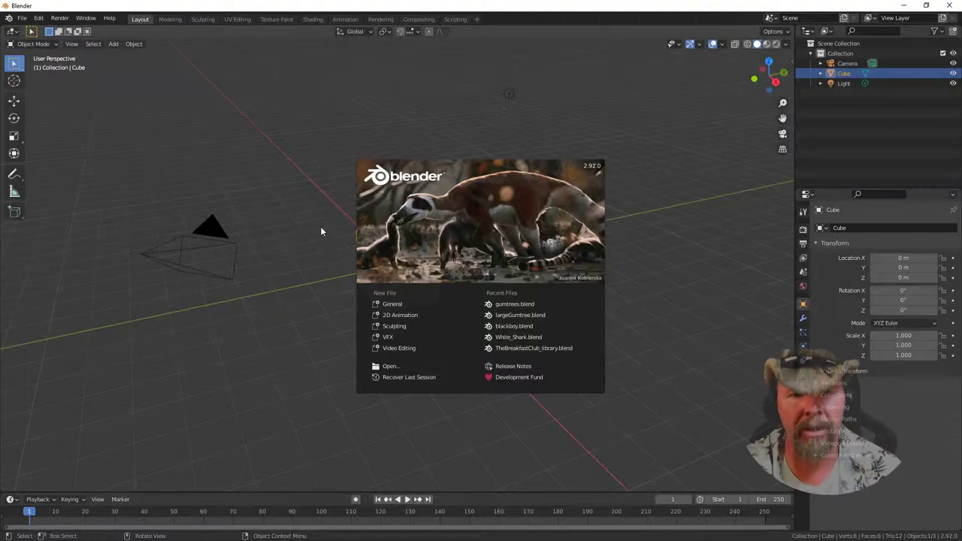
pyautogui.click(320, 226)
pyautogui.press('Delete')
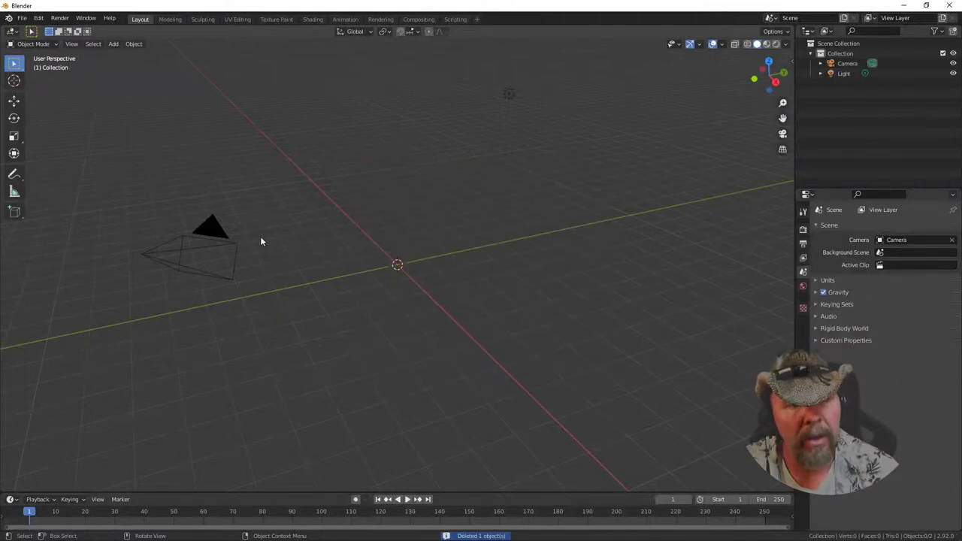
pyautogui.click(22, 19)
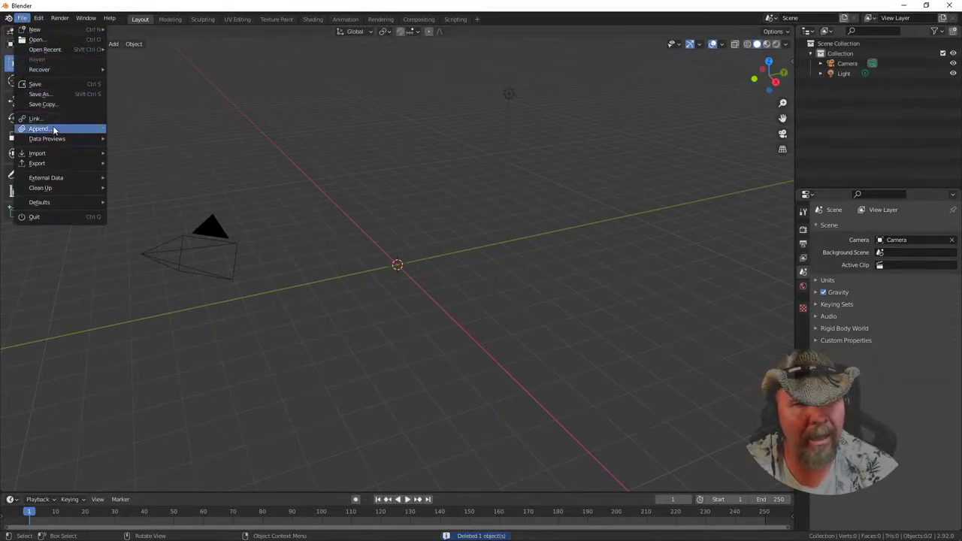
pyautogui.moveTo(57, 154)
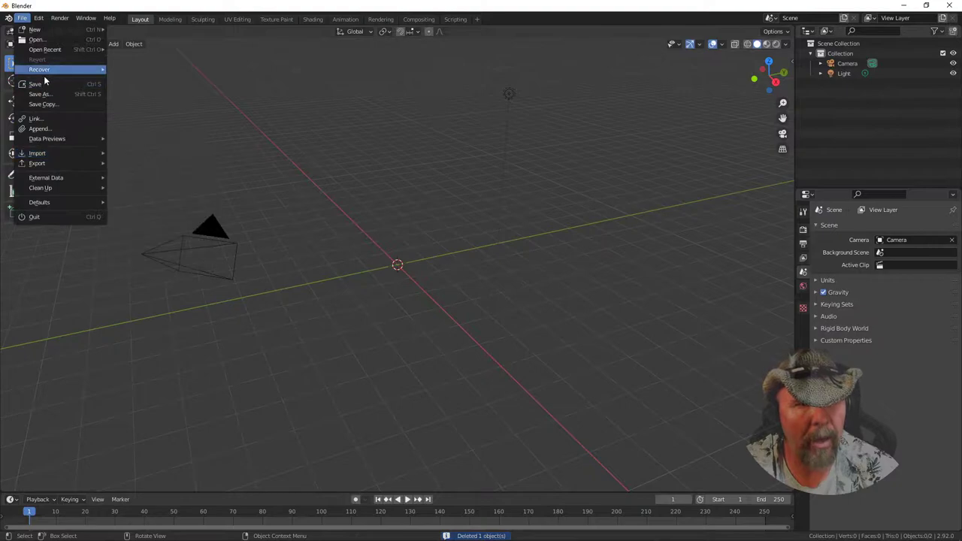
pyautogui.moveTo(88, 49)
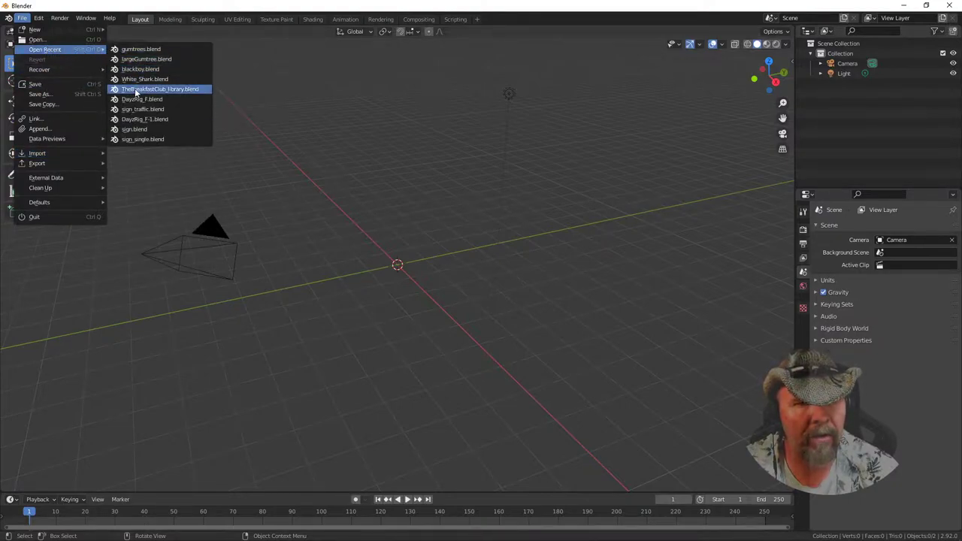
pyautogui.click(147, 89)
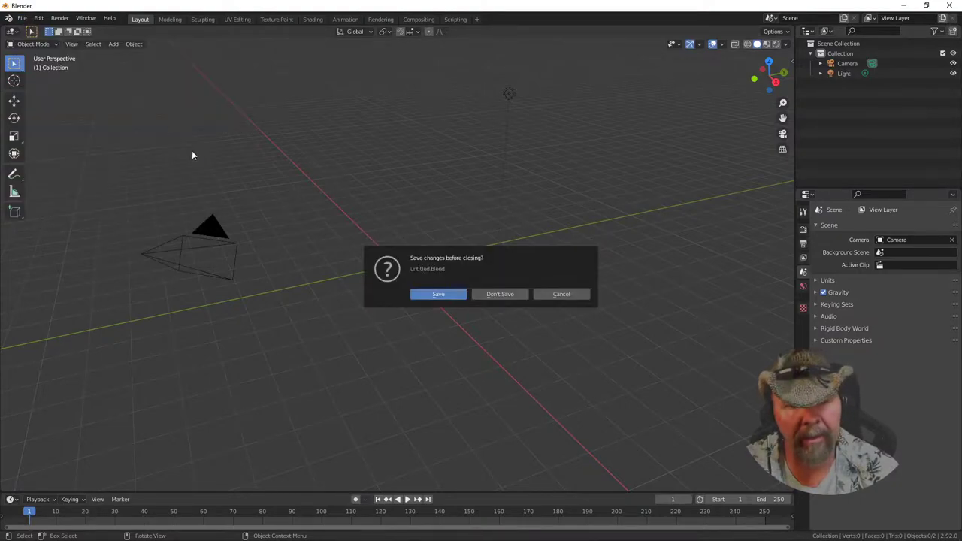
pyautogui.click(505, 294)
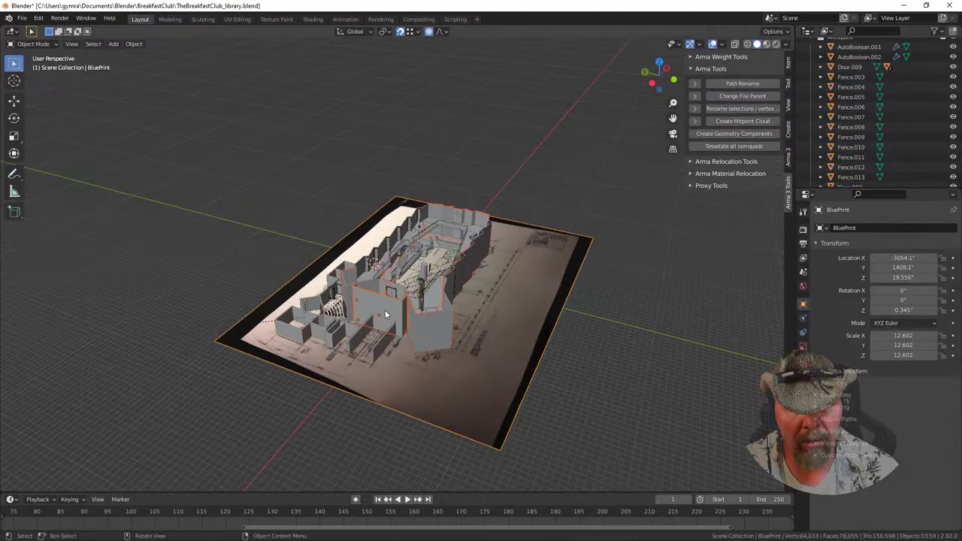
# Examine the club building model from several angles and distances, including its interior walkways and railings.
pyautogui.rightClick(409, 308)
pyautogui.press('Escape')
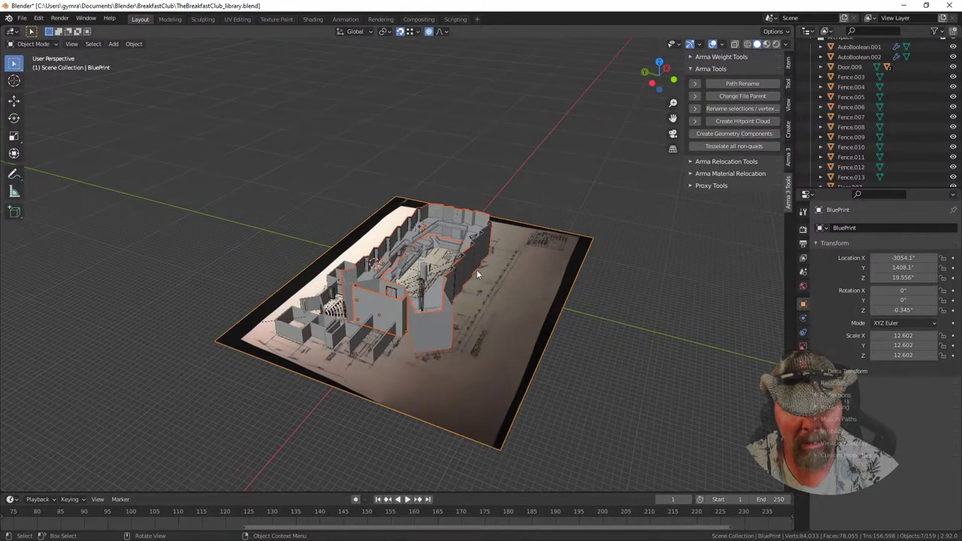
pyautogui.scroll(6, 477, 270)
pyautogui.scroll(-5, 443, 273)
pyautogui.moveTo(444, 273); pyautogui.dragTo(515, 172, button='middle')
pyautogui.scroll(3, 489, 272)
pyautogui.scroll(-5, 318, 309)
pyautogui.scroll(4, 284, 301)
pyautogui.scroll(2, 283, 296)
pyautogui.rightClick(133, 247)
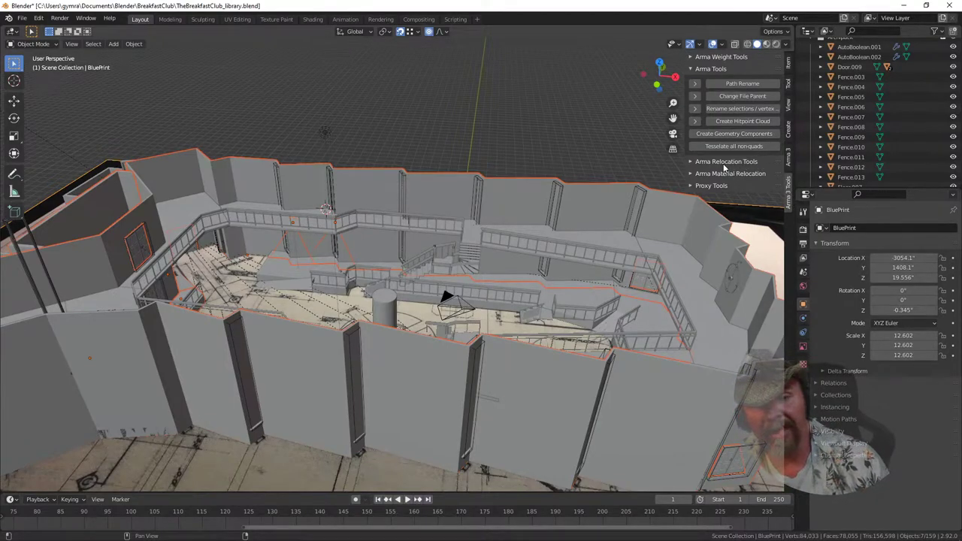
# Check the Arma Relocation Tools and Arma Material Relocation sections, and close Blender without saving.
pyautogui.click(694, 163)
pyautogui.click(693, 164)
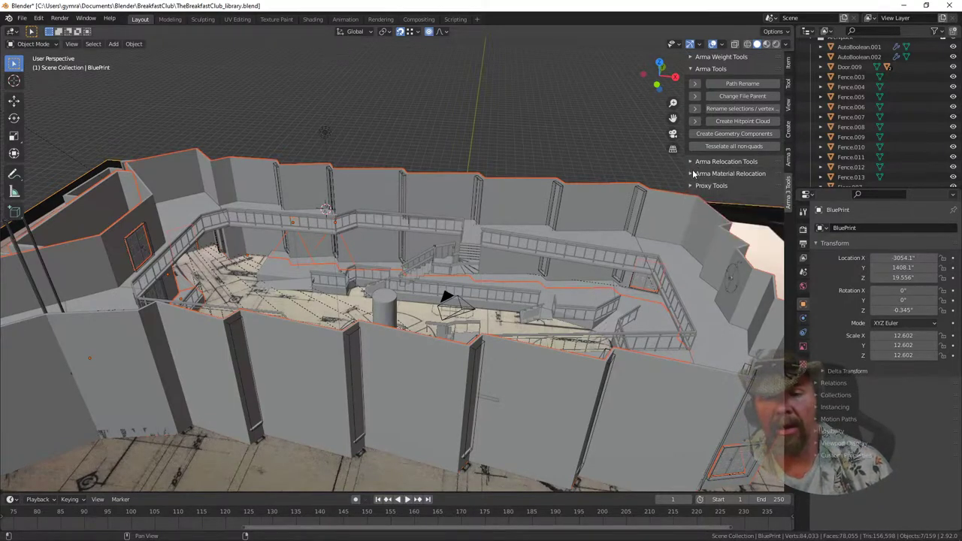
pyautogui.click(694, 174)
pyautogui.click(695, 176)
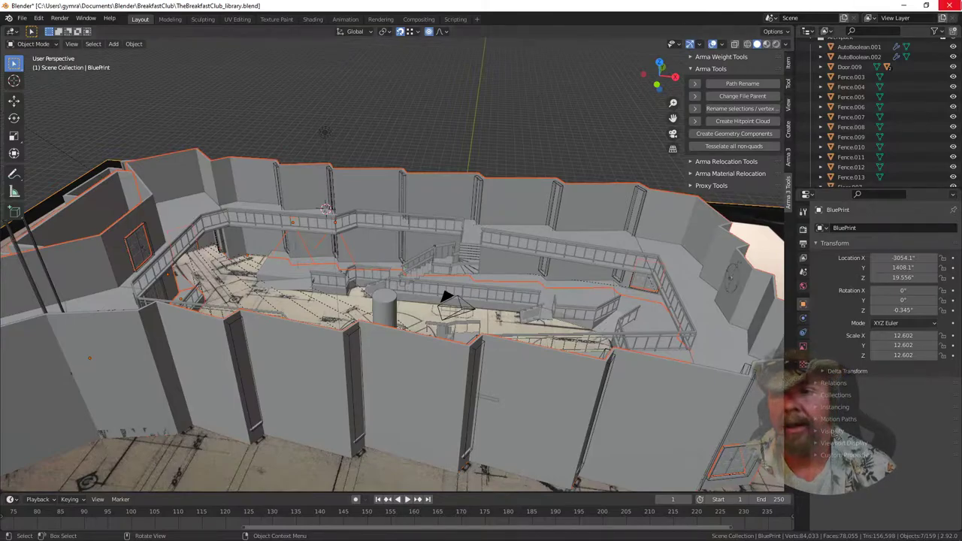
pyautogui.click(951, 6)
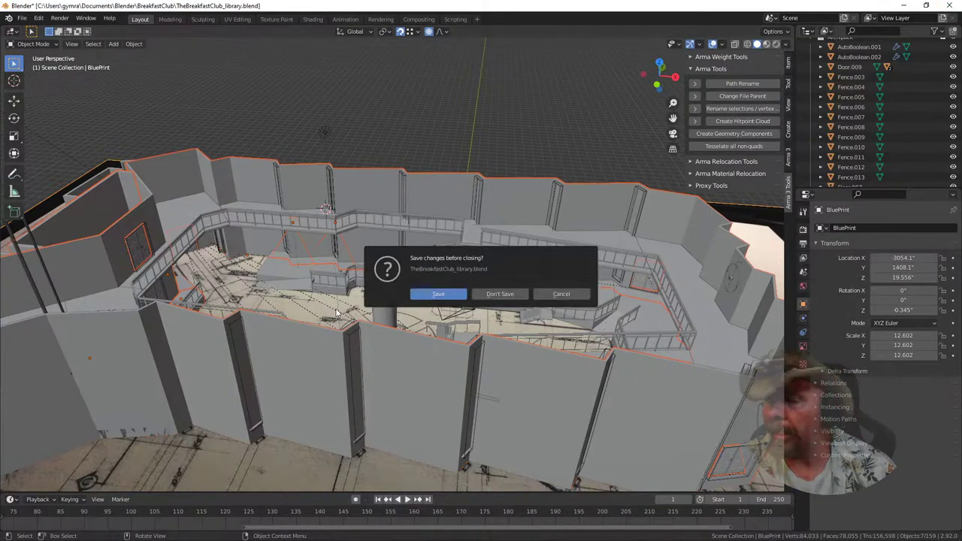
pyautogui.click(499, 294)
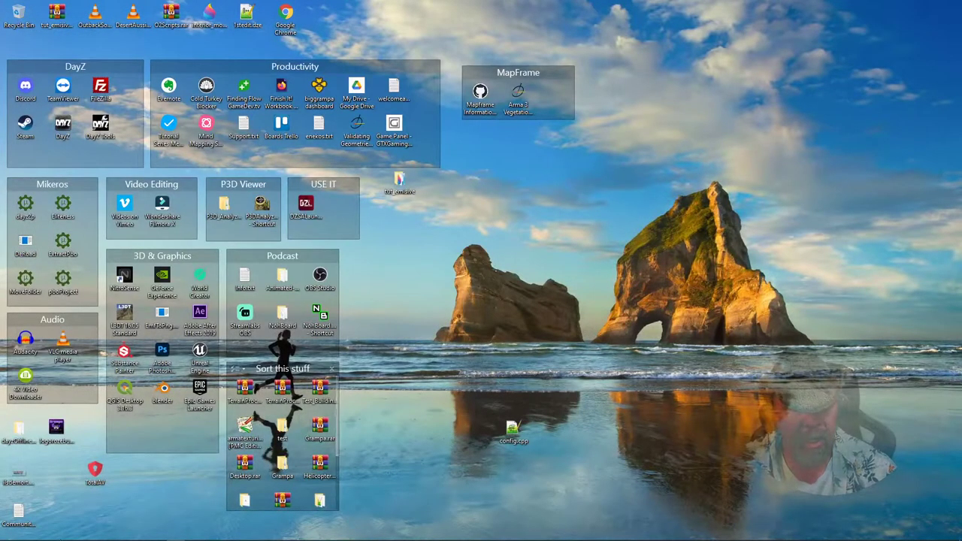
# Switch to Firefox and search Google for "gamedev" in a new tab.
pyautogui.click(102, 534)
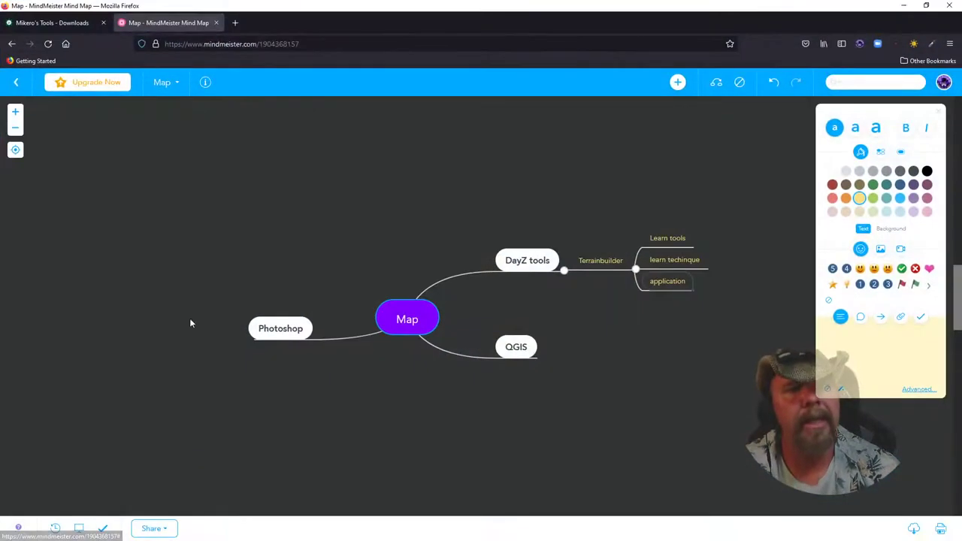
pyautogui.hotkey('ctrl', 't')
pyautogui.click(278, 39)
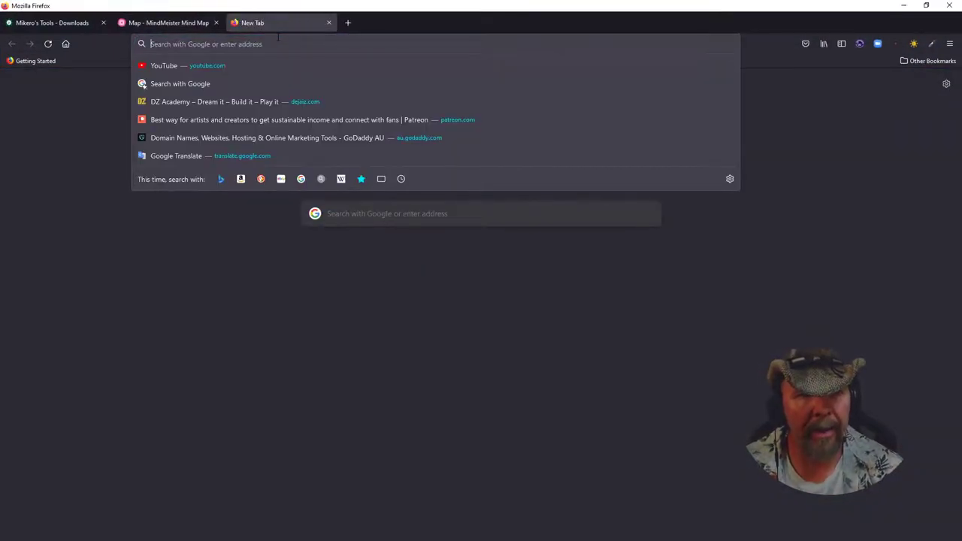
pyautogui.write('gamde')
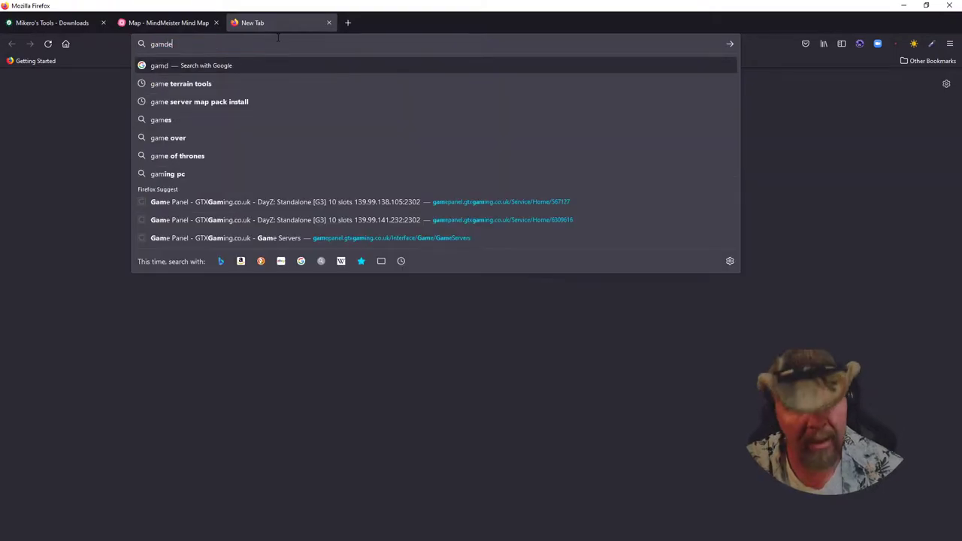
pyautogui.press('BackSpace')
pyautogui.press('BackSpace')
pyautogui.write('e')
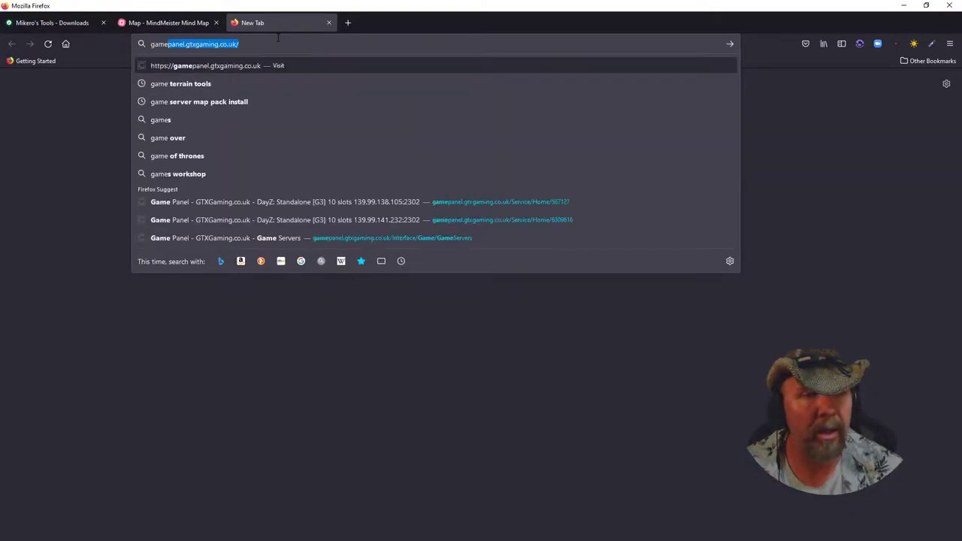
pyautogui.write('devc')
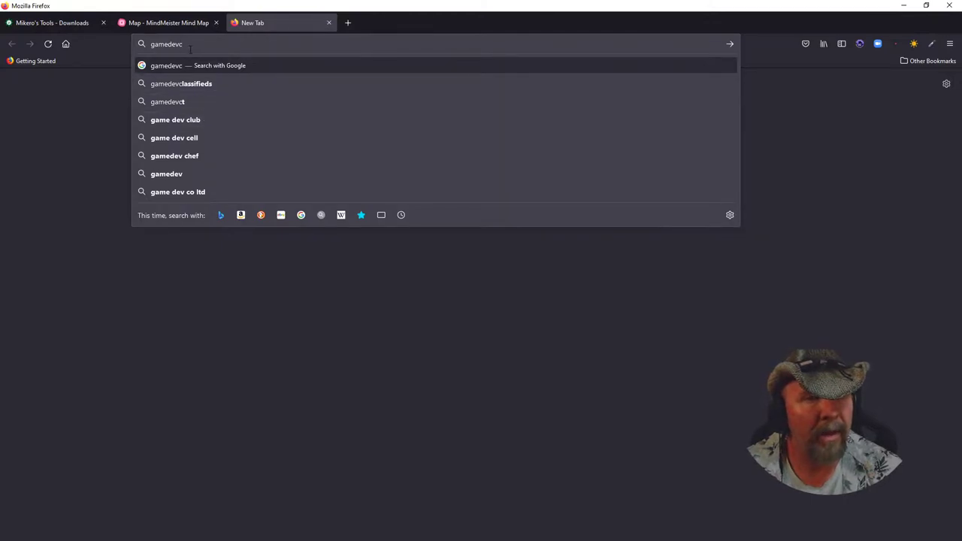
pyautogui.press('BackSpace')
pyautogui.click(225, 66)
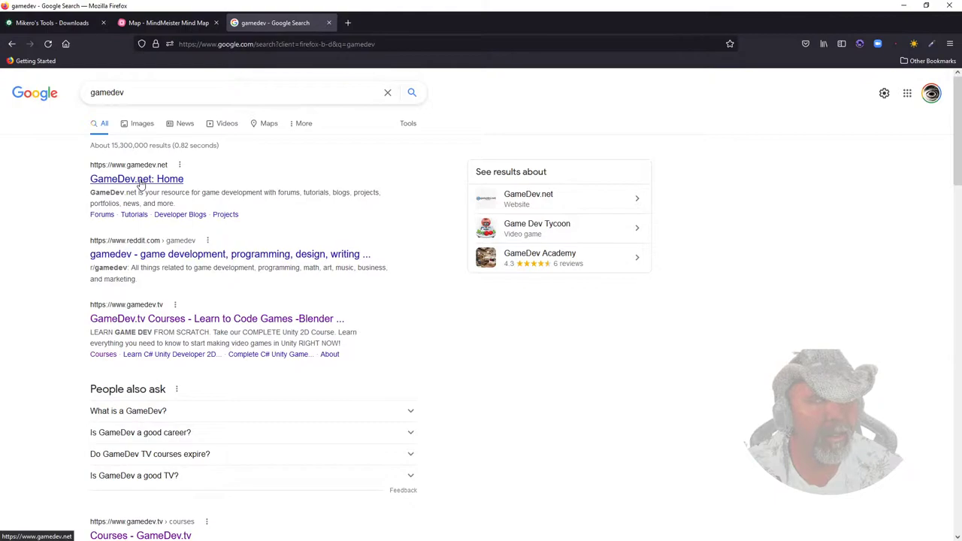
# Open the GameDev.tv Courses site from the search results and browse its featured course bundles and individual courses.
pyautogui.click(139, 319)
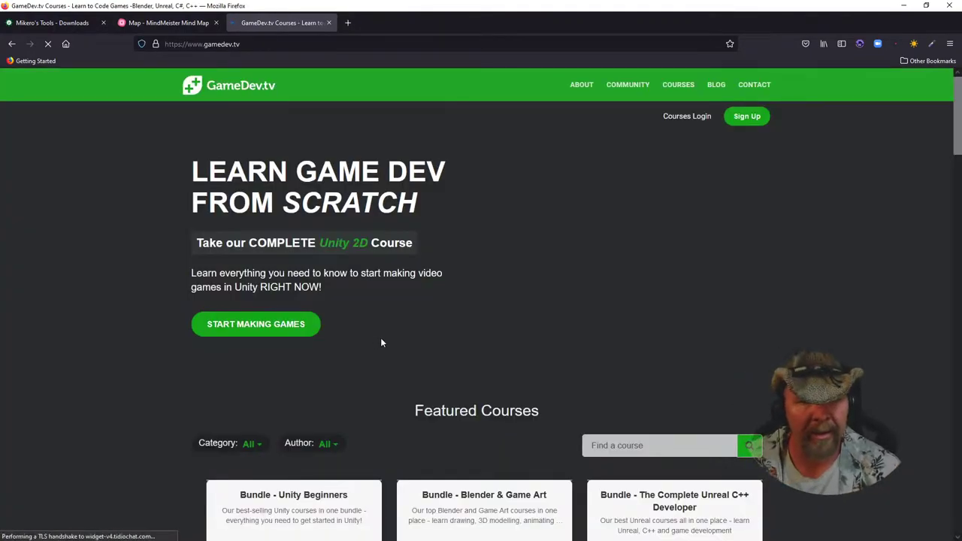
pyautogui.scroll(-4, 380, 338)
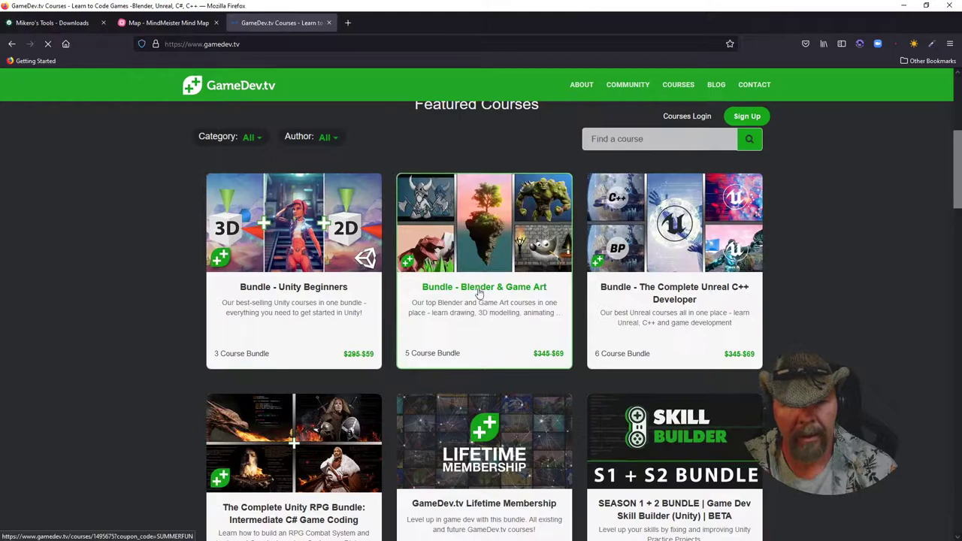
pyautogui.scroll(-3, 490, 325)
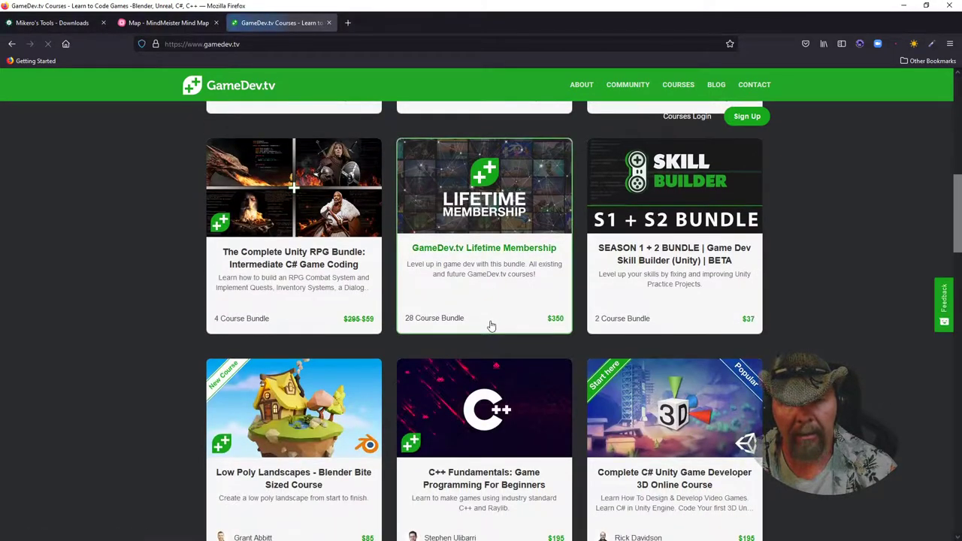
pyautogui.scroll(2, 491, 326)
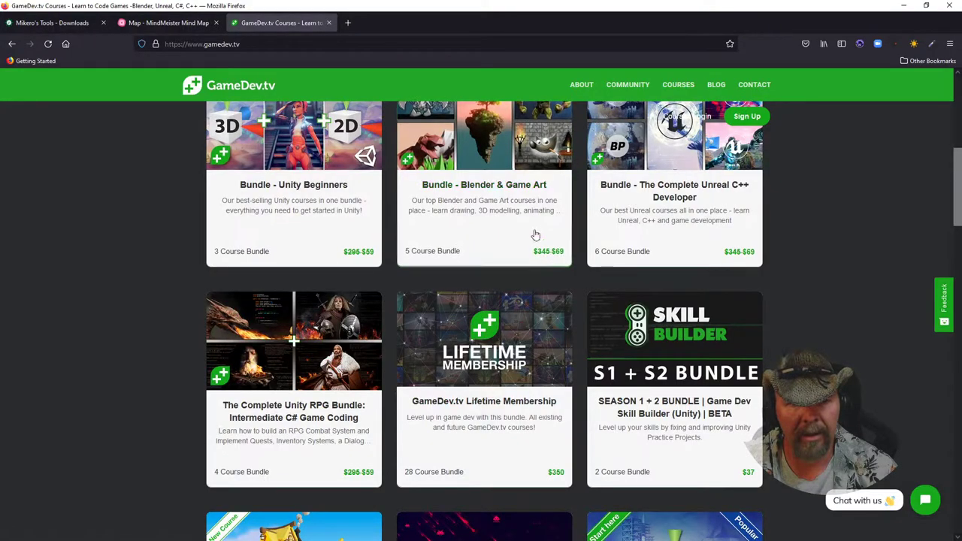
pyautogui.scroll(-5, 526, 256)
pyautogui.scroll(-6, 545, 271)
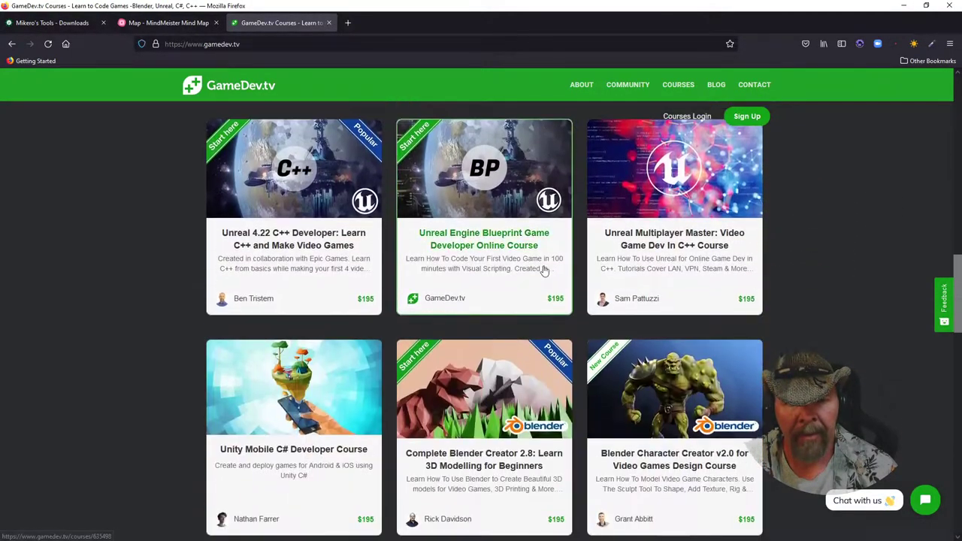
pyautogui.scroll(1, 519, 255)
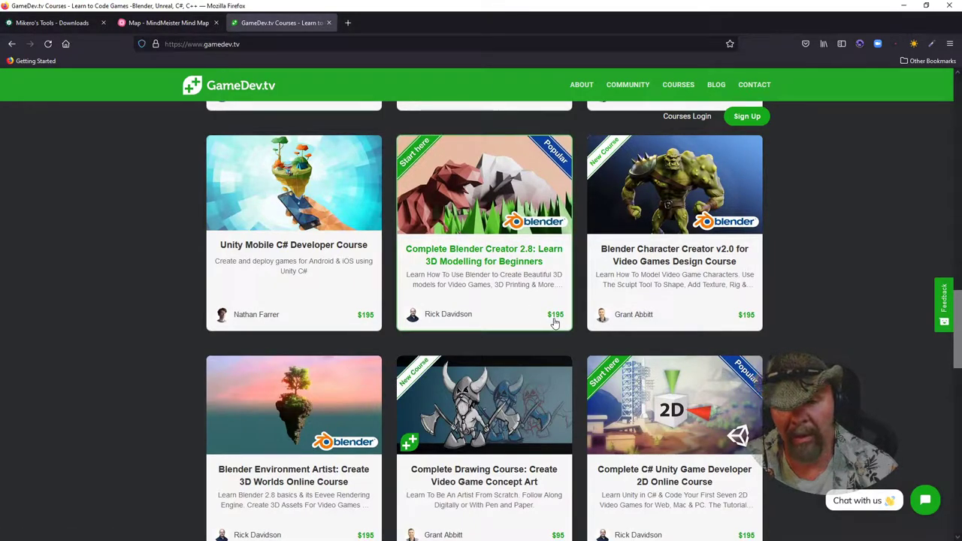
# Open the Complete Blender Creator 2.8 course page and review its overview and the first two curriculum sections.
pyautogui.click(464, 258)
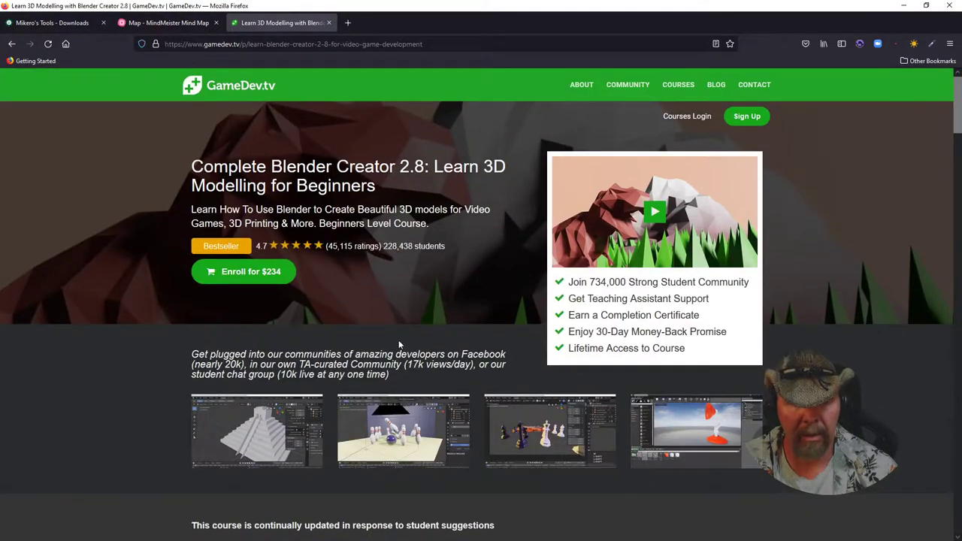
pyautogui.scroll(-2, 399, 344)
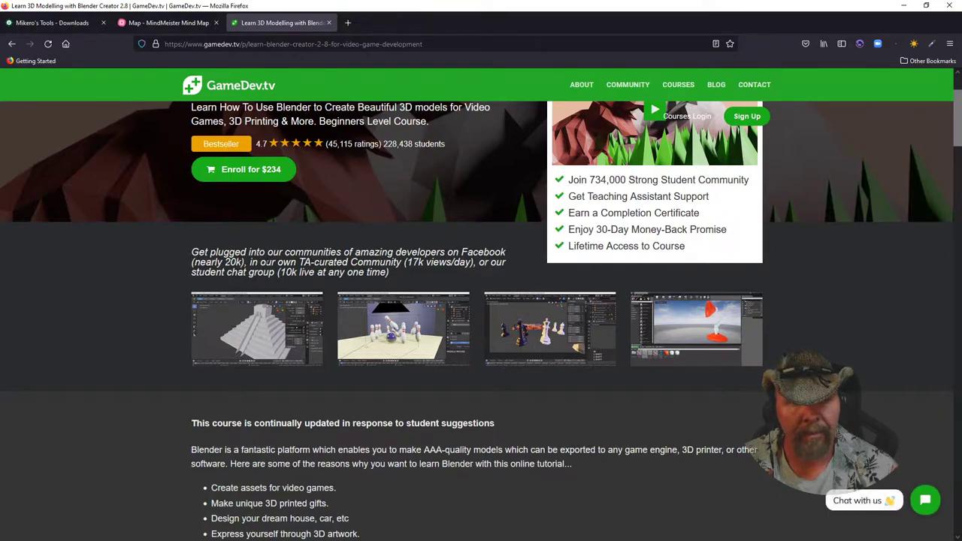
pyautogui.scroll(-5, 259, 267)
pyautogui.scroll(-15, 261, 276)
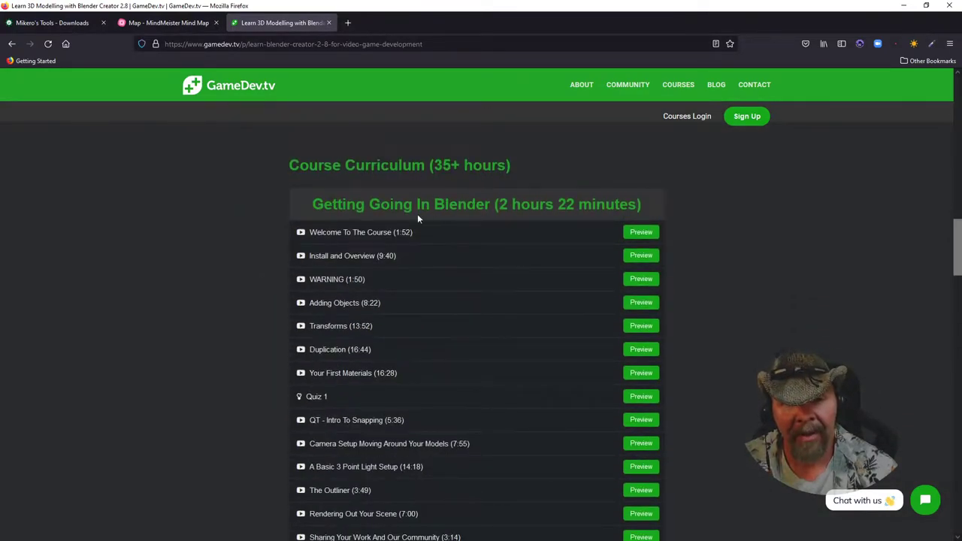
pyautogui.scroll(-10, 288, 283)
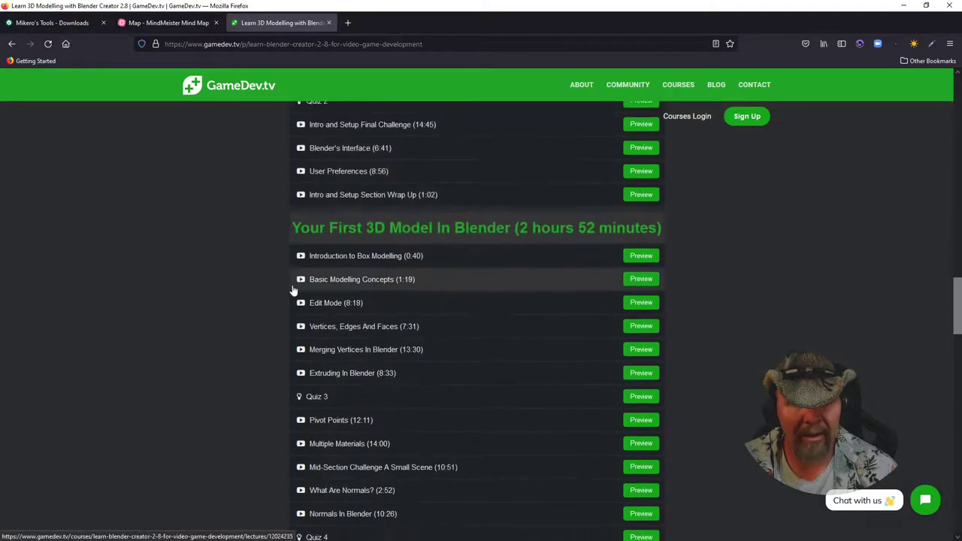
pyautogui.scroll(3, 293, 291)
pyautogui.scroll(-4, 292, 316)
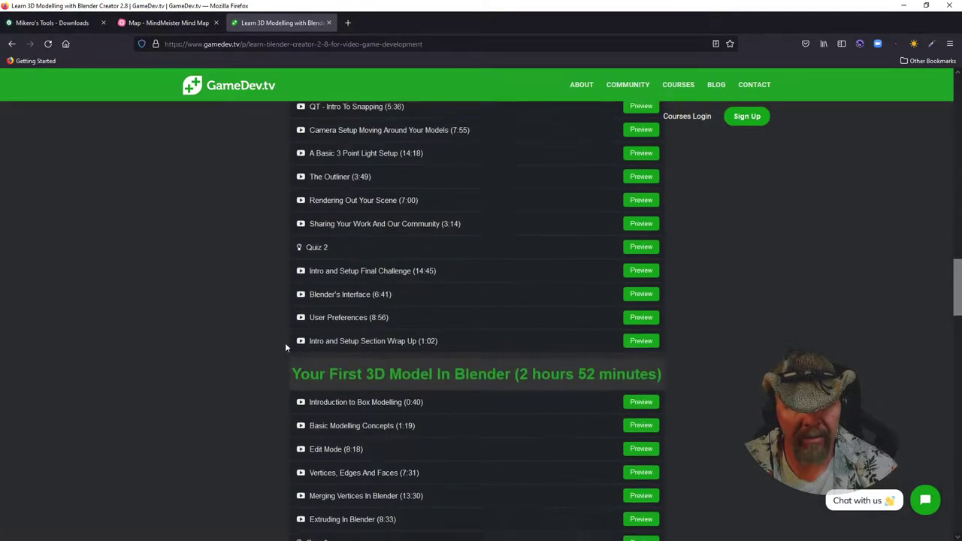
pyautogui.scroll(5, 434, 333)
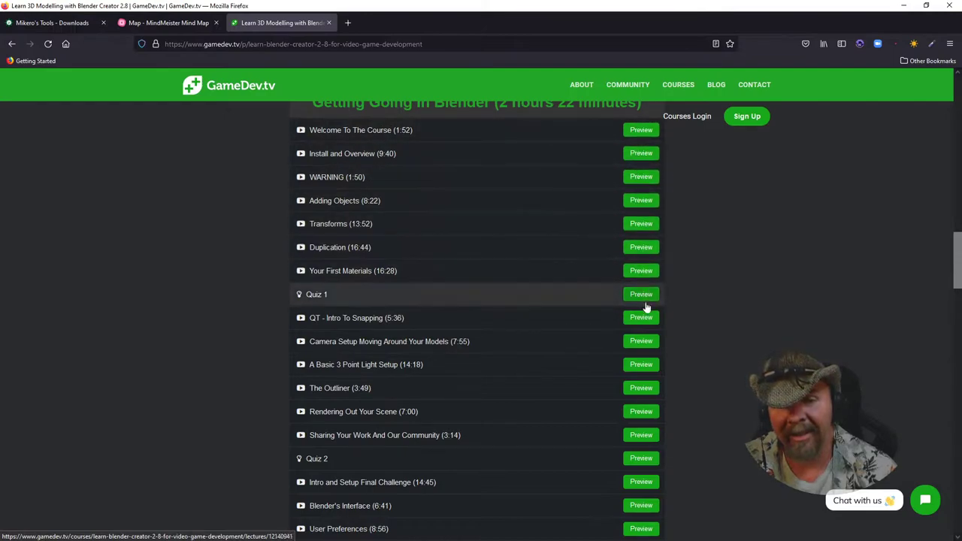
pyautogui.scroll(-12, 630, 338)
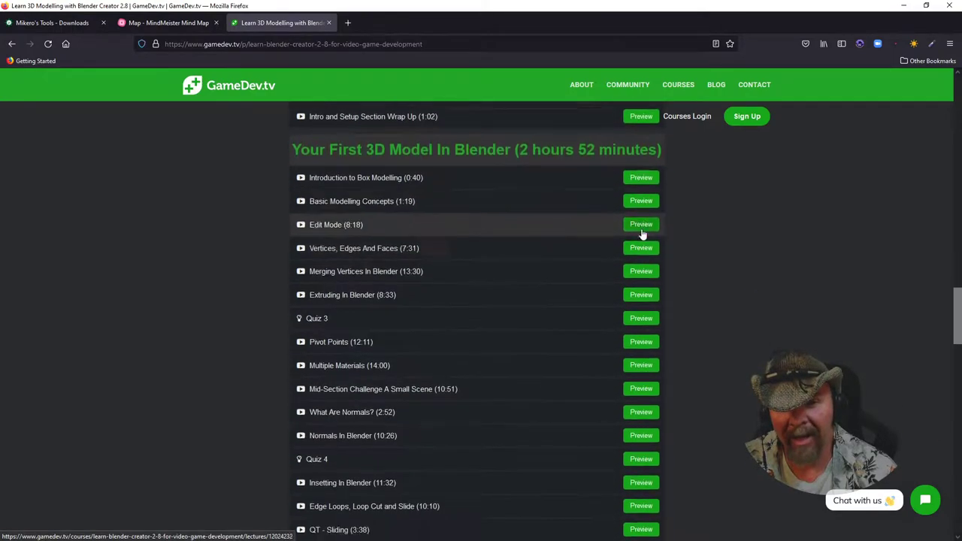
pyautogui.scroll(-3, 642, 245)
# Examine the curriculum around the Bowling Ball And Pins and Low Poly Chess Set sections, and return to the course overview.
pyautogui.click(481, 232)
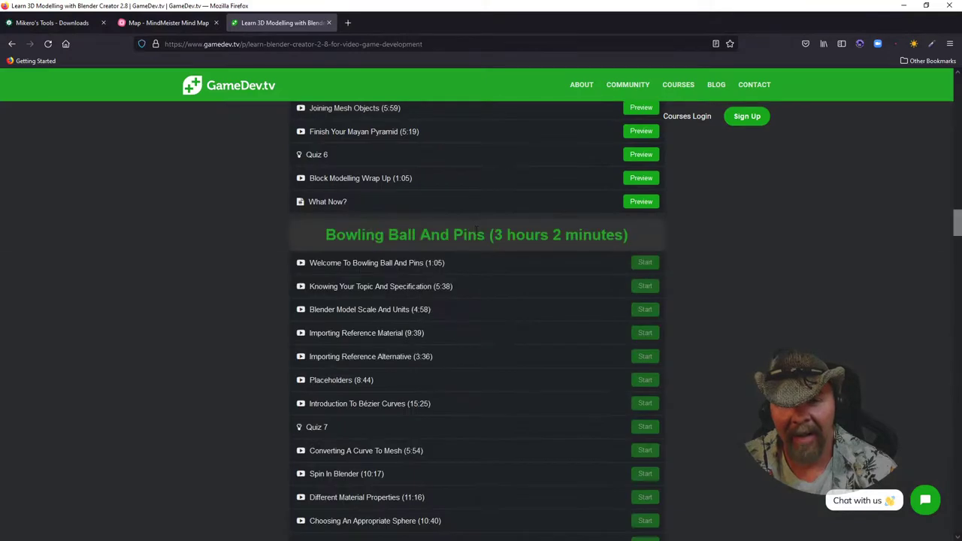
pyautogui.scroll(-1, 609, 280)
pyautogui.scroll(3, 601, 253)
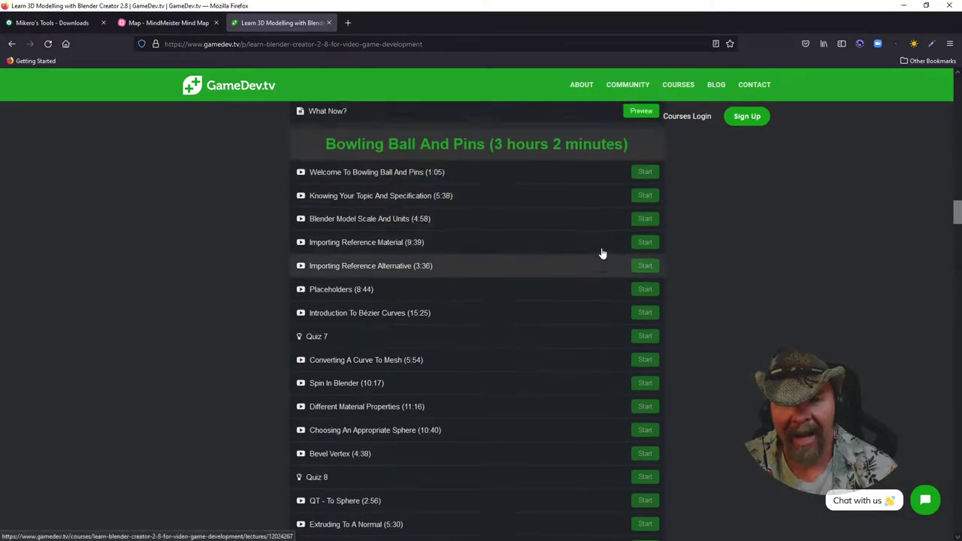
pyautogui.scroll(1, 603, 270)
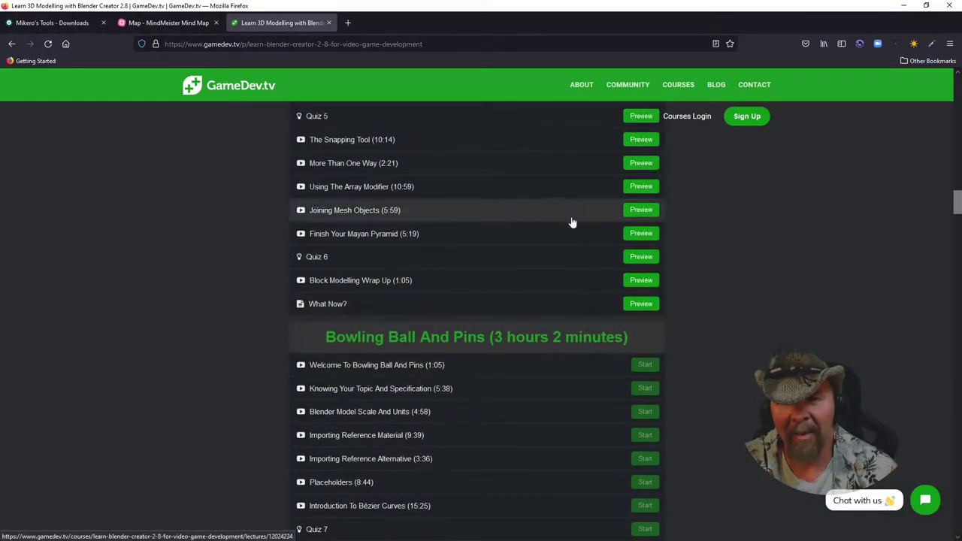
pyautogui.scroll(3, 598, 267)
pyautogui.scroll(-10, 598, 267)
pyautogui.scroll(7, 606, 318)
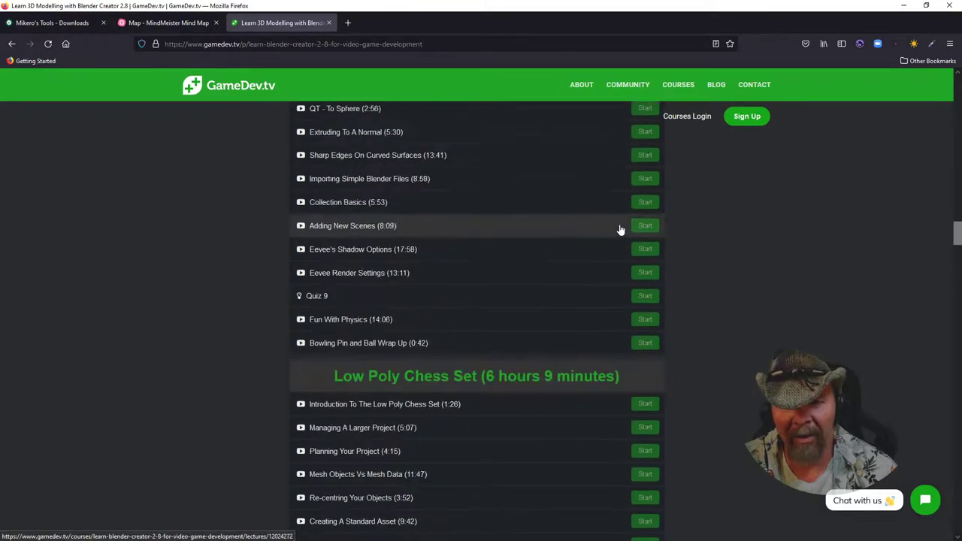
pyautogui.scroll(3, 503, 294)
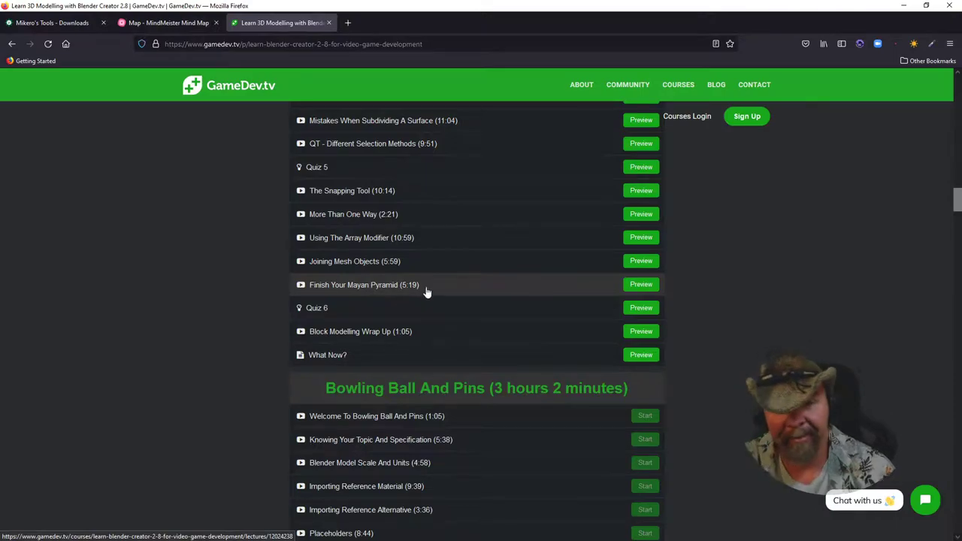
pyautogui.scroll(12, 425, 292)
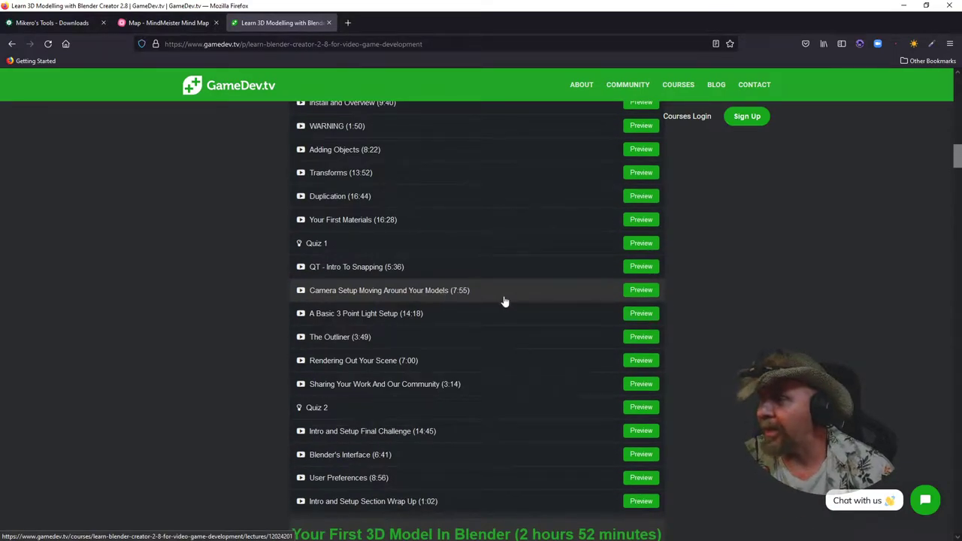
pyautogui.scroll(4, 312, 186)
pyautogui.scroll(6, 331, 184)
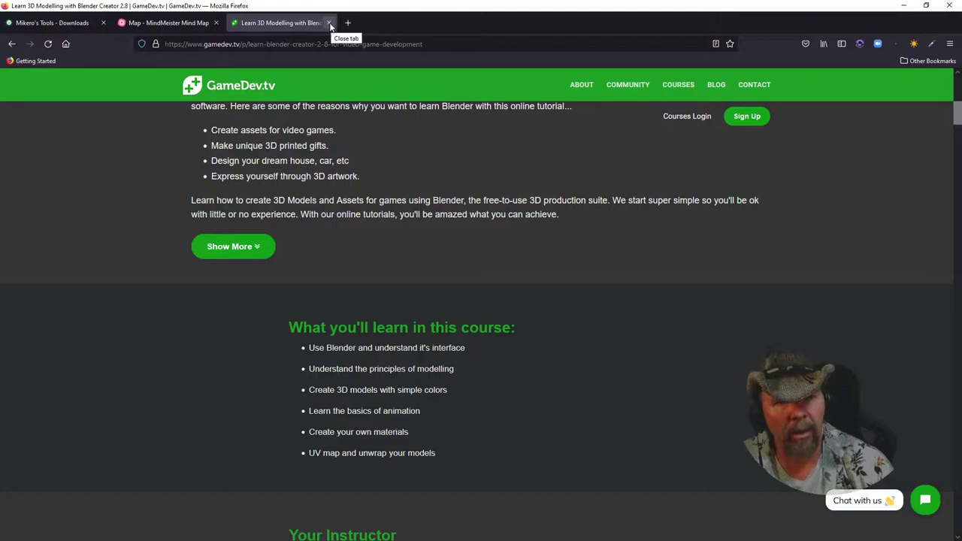
pyautogui.scroll(10, 327, 139)
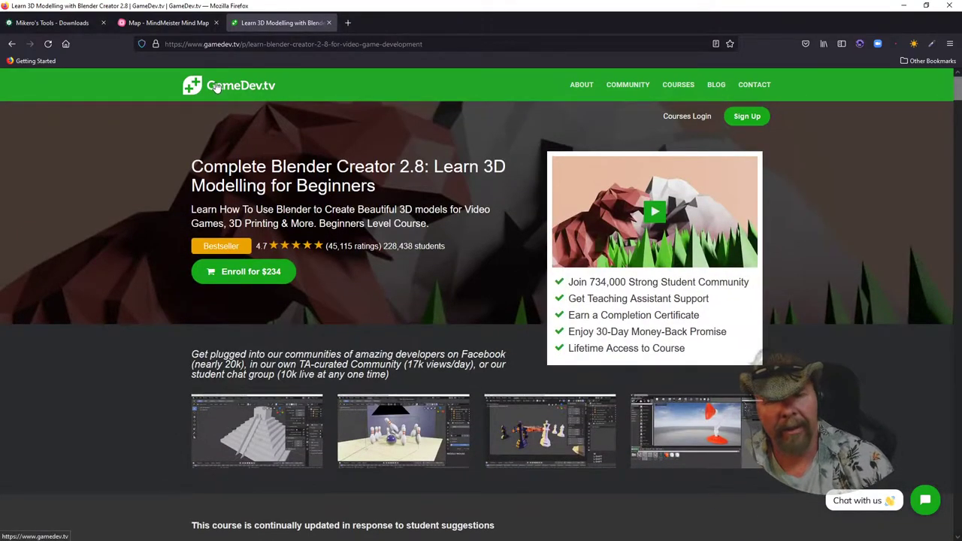
# Close the GameDev.tv tab, and clear the screen to an empty desktop with Firefox minimized and the icons hidden.
pyautogui.click(329, 23)
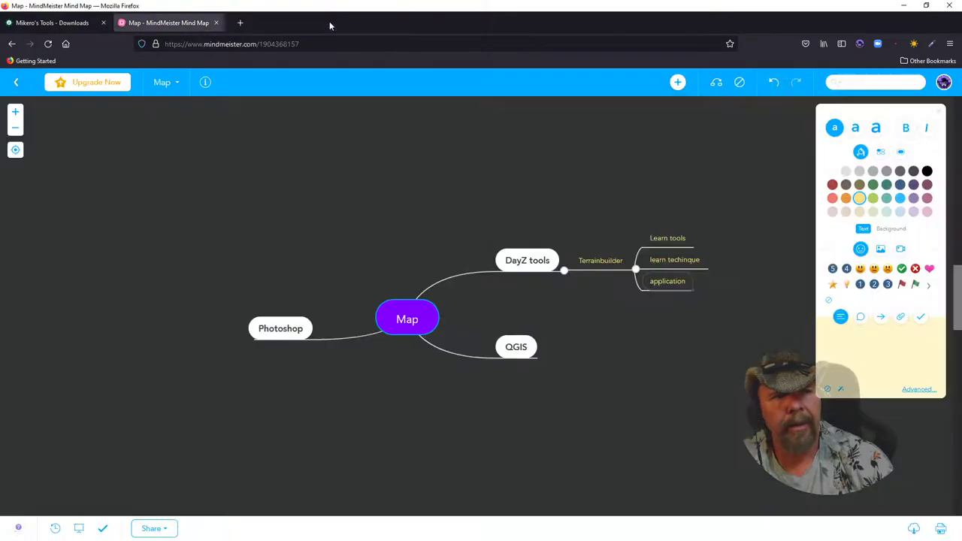
pyautogui.click(903, 5)
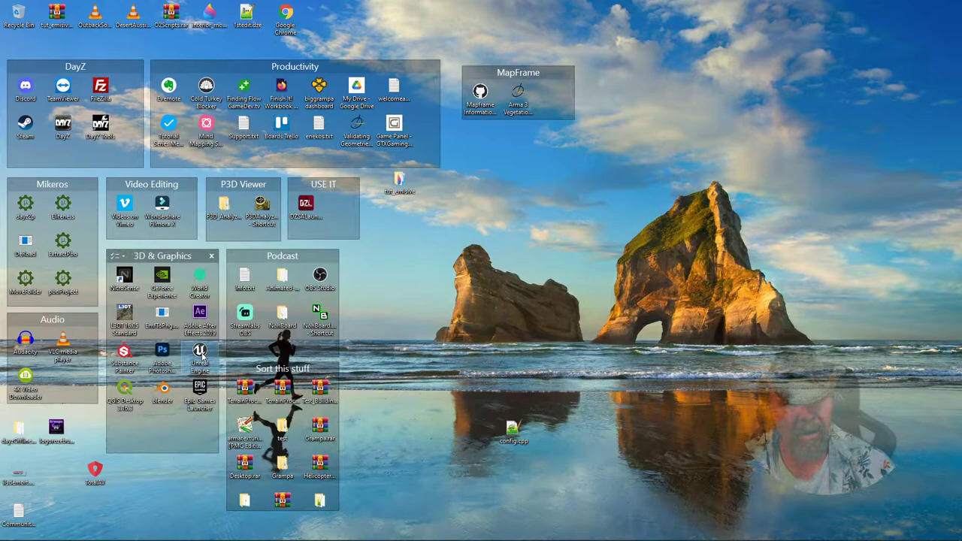
pyautogui.doubleClick(455, 333)
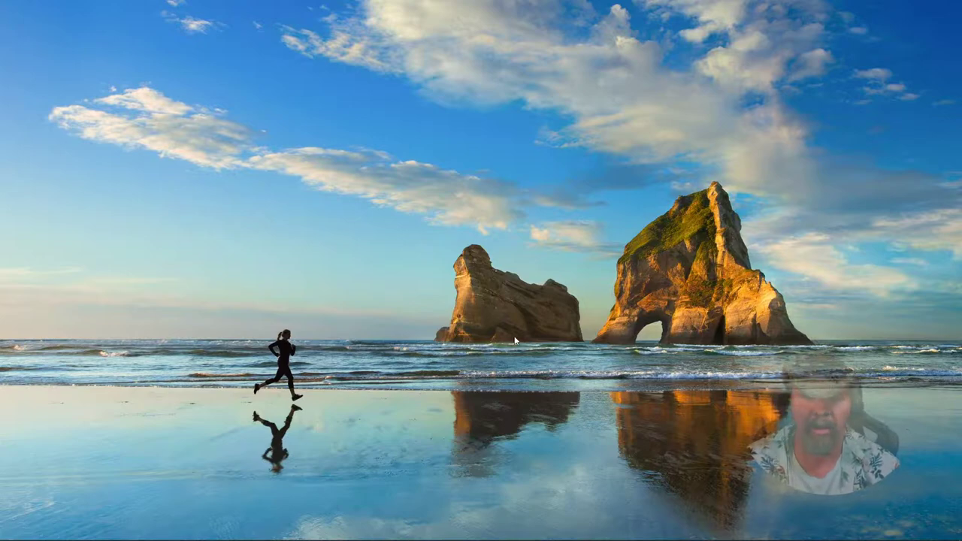
# Switch to Terrain Builder and close the uluru project window that shows the polygon_1 tree layer shape, keeping the other one open.
pyautogui.moveTo(290, 538)
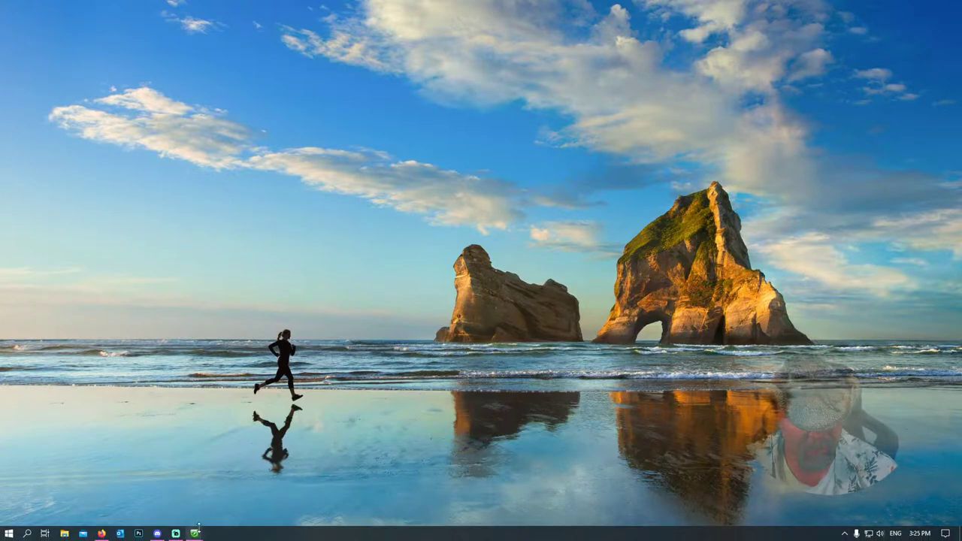
pyautogui.moveTo(197, 531)
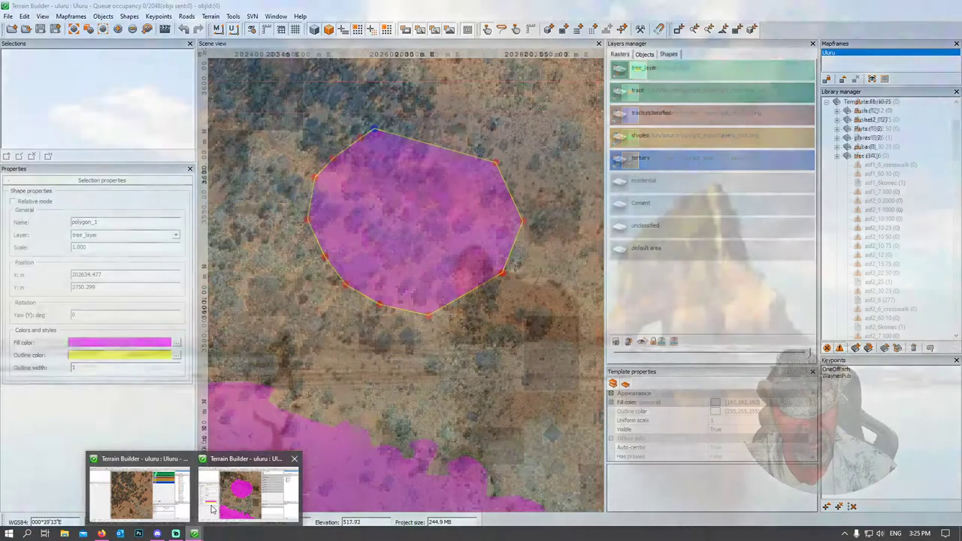
pyautogui.click(213, 510)
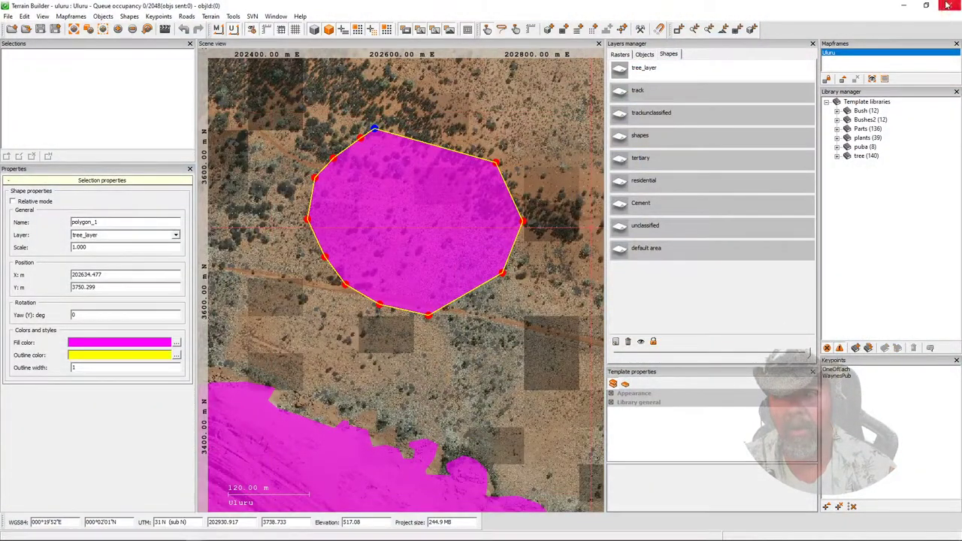
pyautogui.click(949, 5)
pyautogui.click(517, 313)
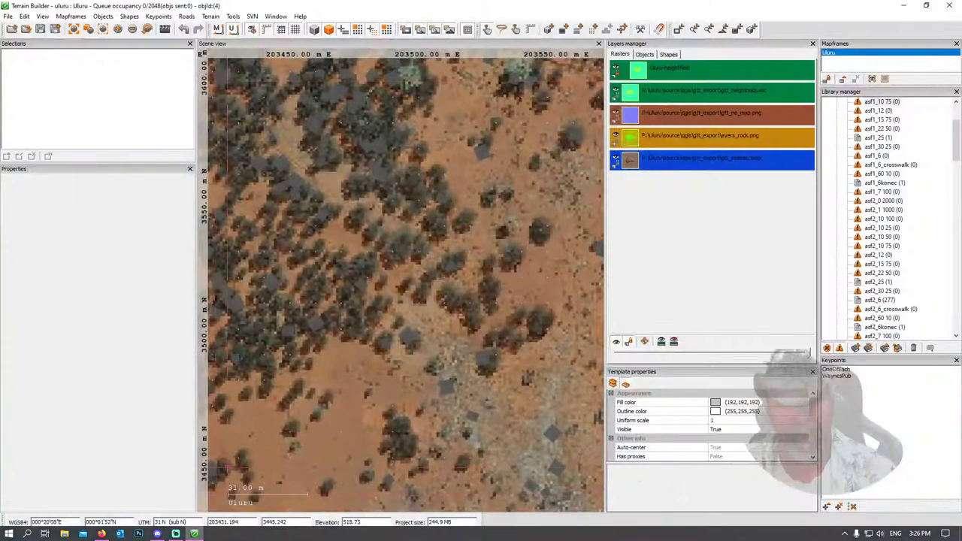
# Examine the Uluru terrain from the tree-covered satellite imagery out to the full extent of the map.
pyautogui.scroll(-5, 309, 319)
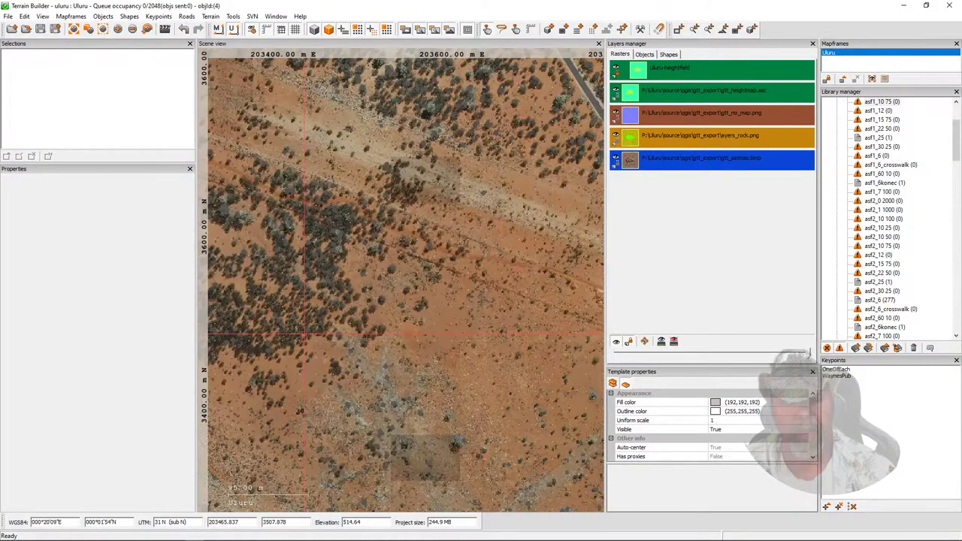
pyautogui.scroll(-1, 308, 319)
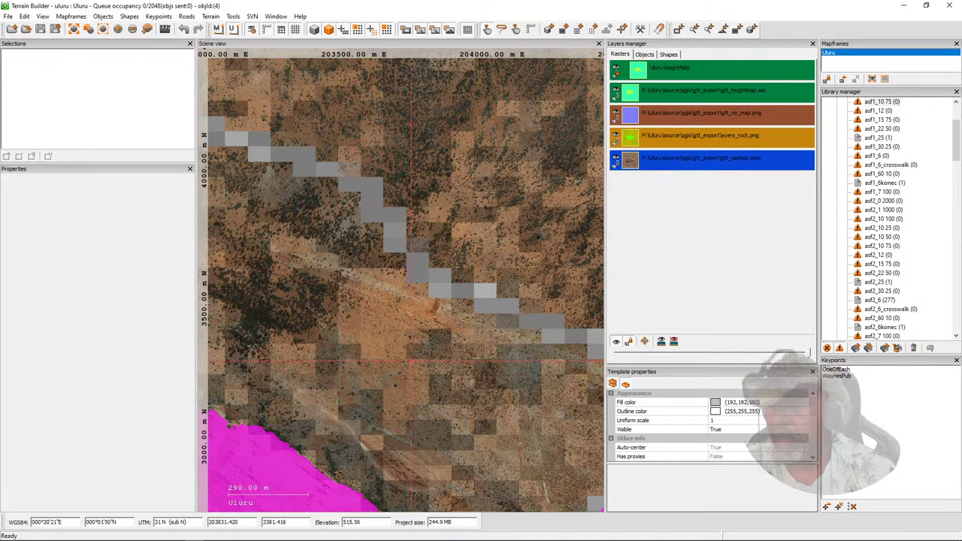
pyautogui.scroll(-1, 440, 346)
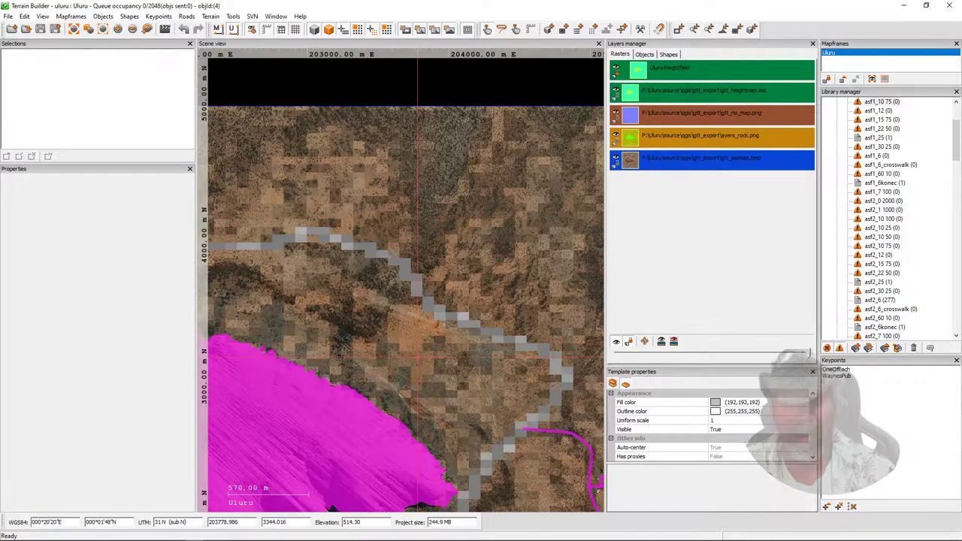
pyautogui.scroll(-2, 424, 248)
pyautogui.scroll(3, 477, 286)
pyautogui.scroll(-3, 477, 285)
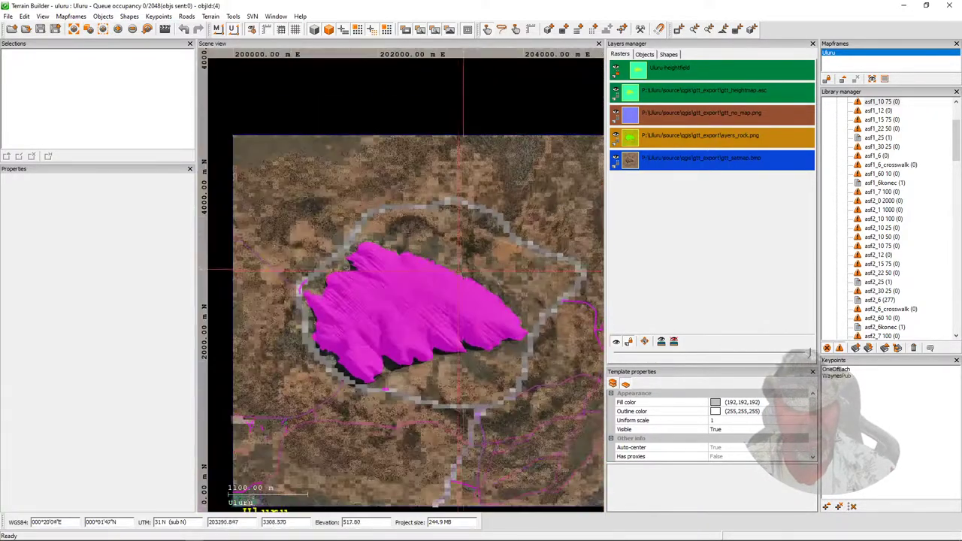
pyautogui.scroll(2, 422, 256)
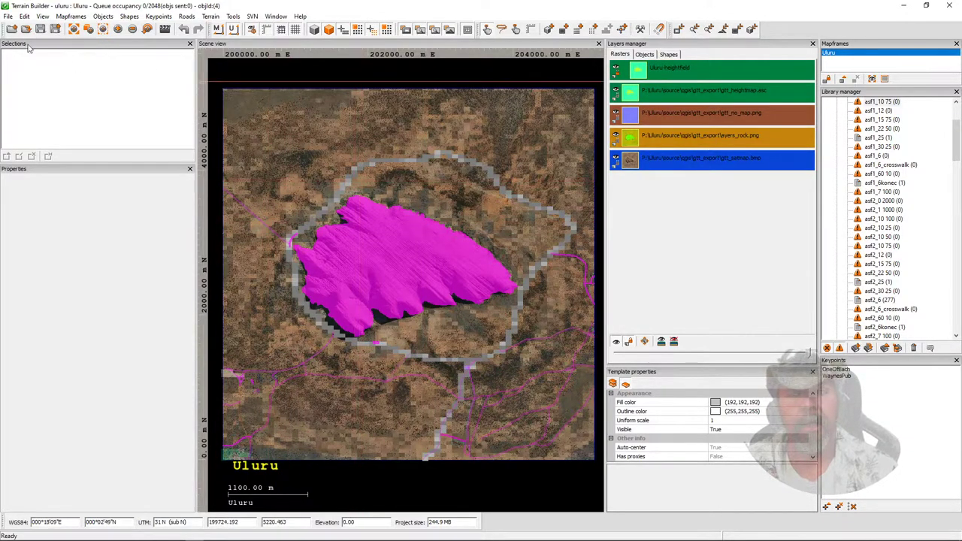
# Open the recent project peninsula.tv4p, discarding the unsaved changes in the uluru project.
pyautogui.click(7, 16)
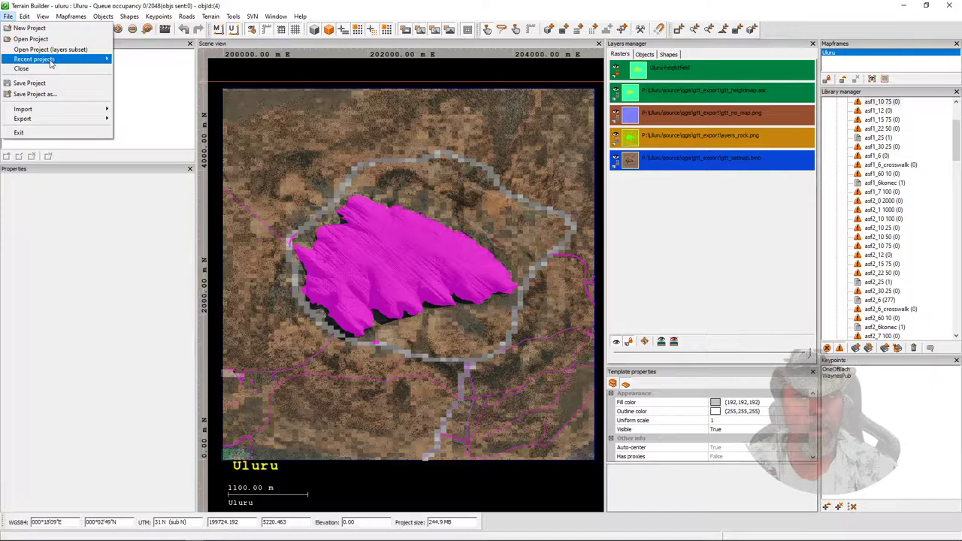
pyautogui.moveTo(73, 62)
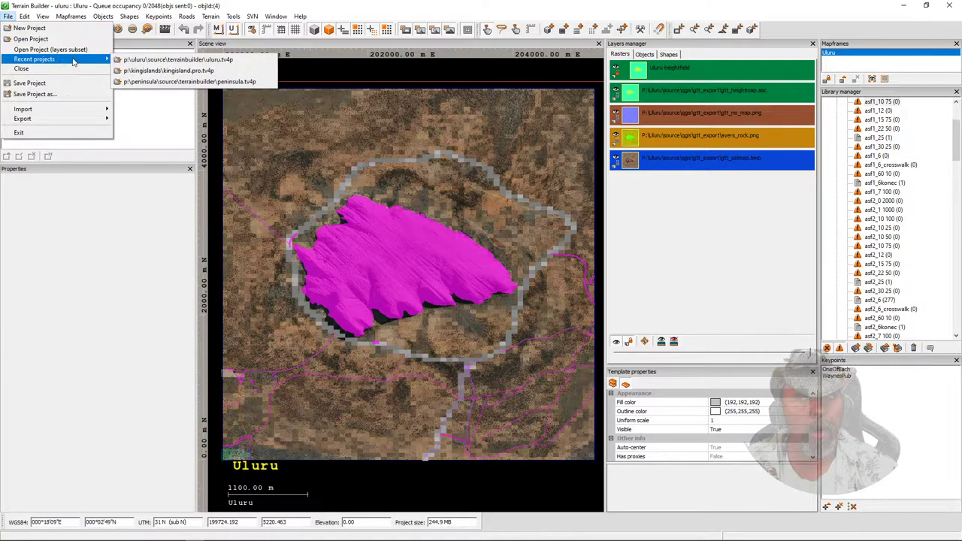
pyautogui.click(152, 70)
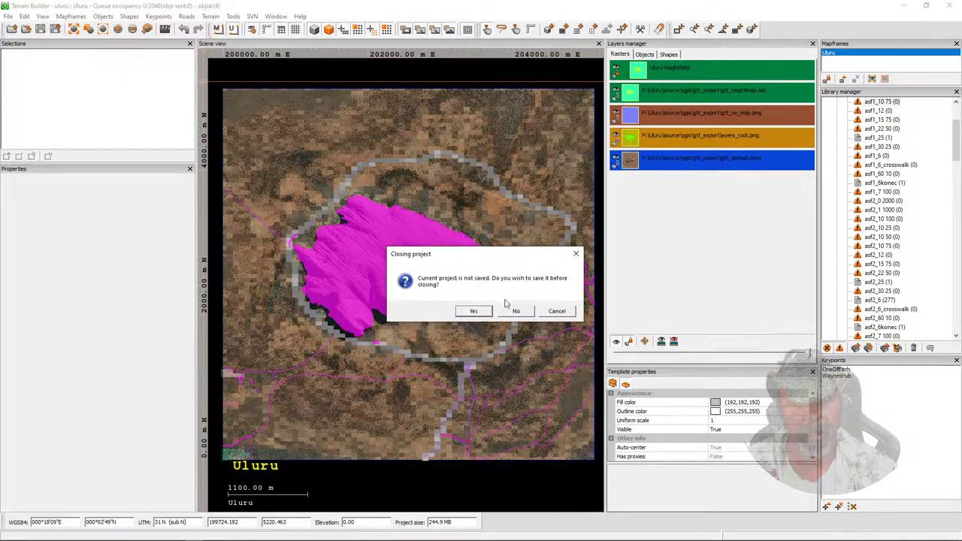
pyautogui.click(517, 311)
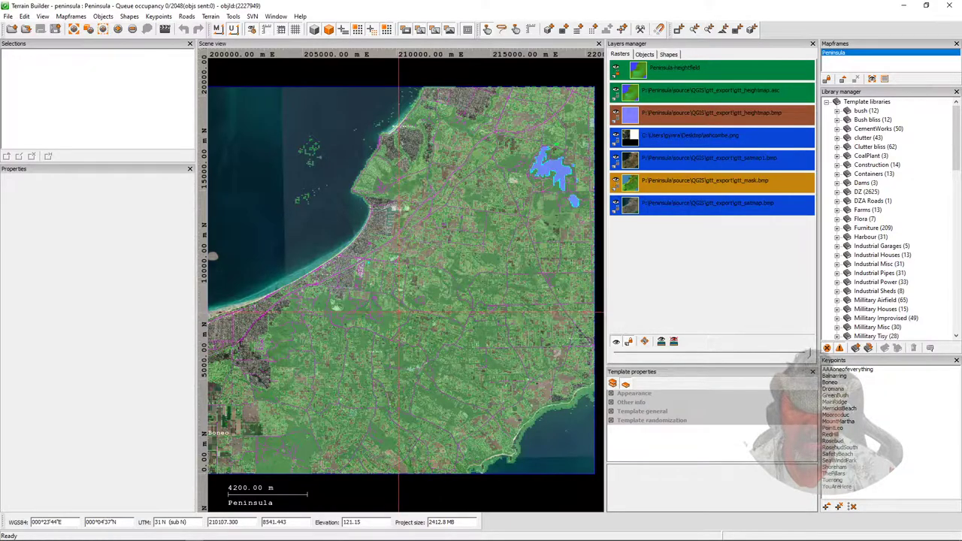
# Move the gtt_satmap1.bmp satellite raster to the end of the Peninsula raster layers, below gtt_satmap.bmp.
pyautogui.scroll(2, 398, 312)
pyautogui.scroll(3, 396, 312)
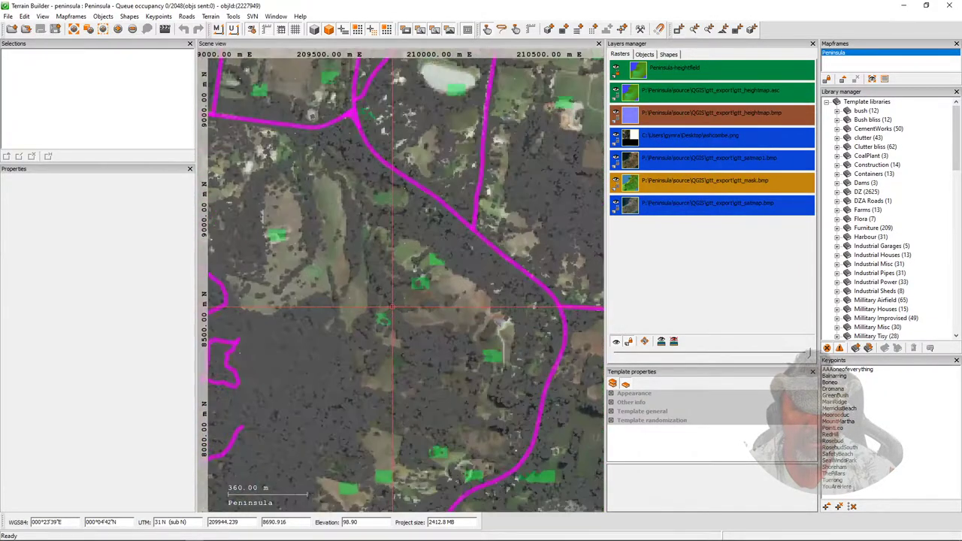
pyautogui.scroll(-2, 384, 299)
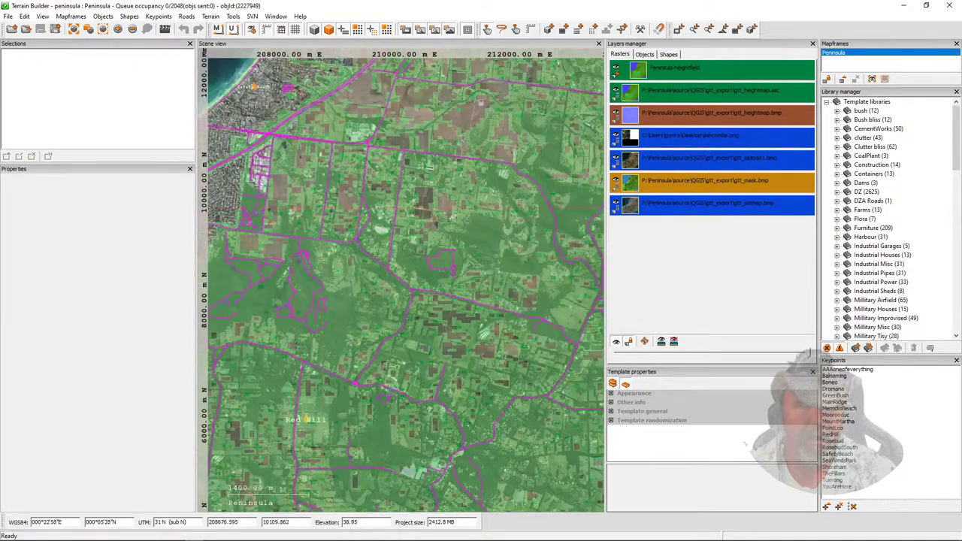
pyautogui.moveTo(301, 181); pyautogui.dragTo(515, 279, button='right')
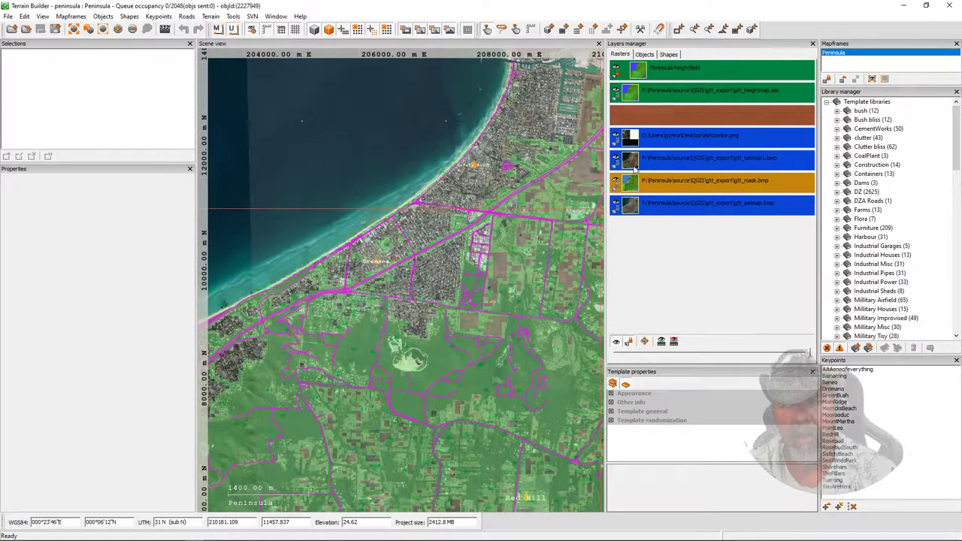
pyautogui.moveTo(633, 161); pyautogui.dragTo(638, 224)
# Select a tree in the dense forest east of the looping tracks to inspect its object properties.
pyautogui.scroll(3, 425, 230)
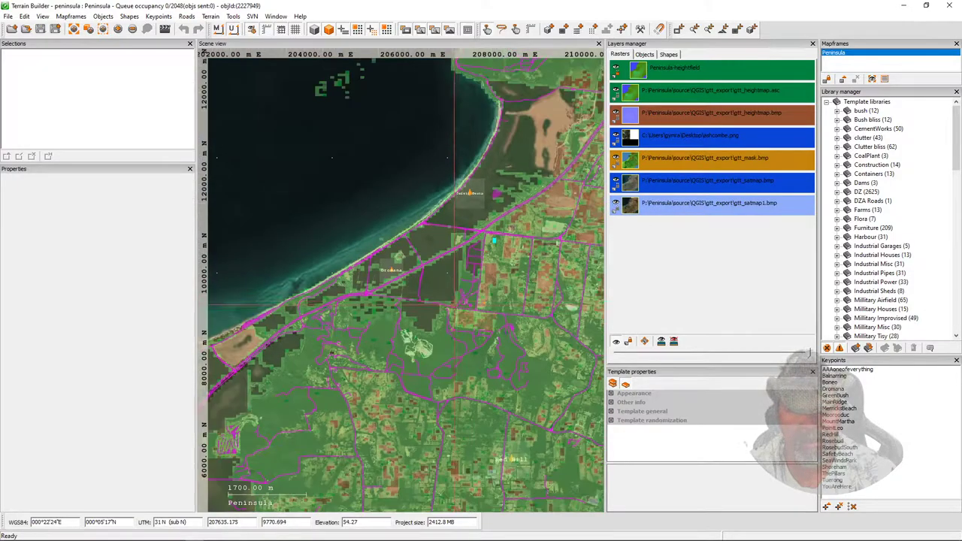
pyautogui.moveTo(424, 230); pyautogui.dragTo(228, 12, button='middle')
pyautogui.scroll(3, 482, 282)
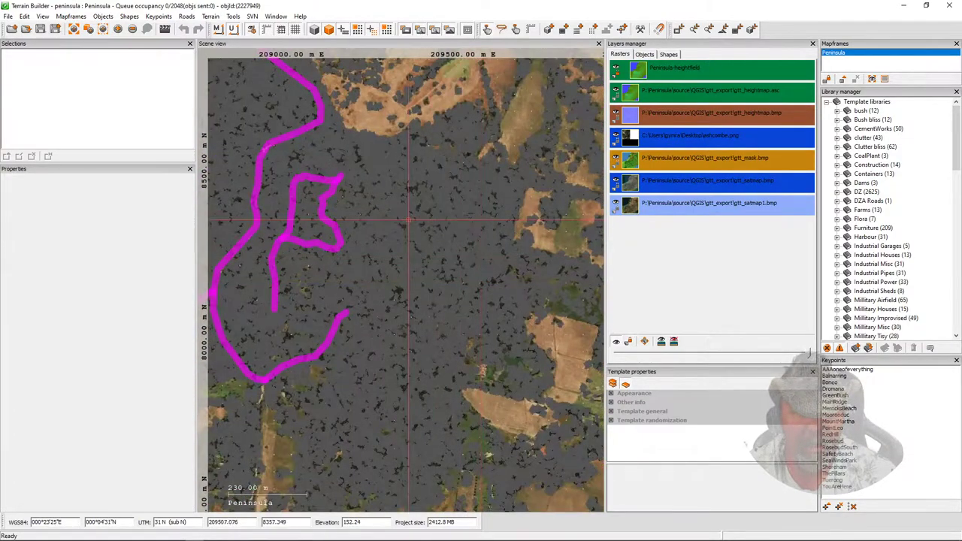
pyautogui.click(499, 221)
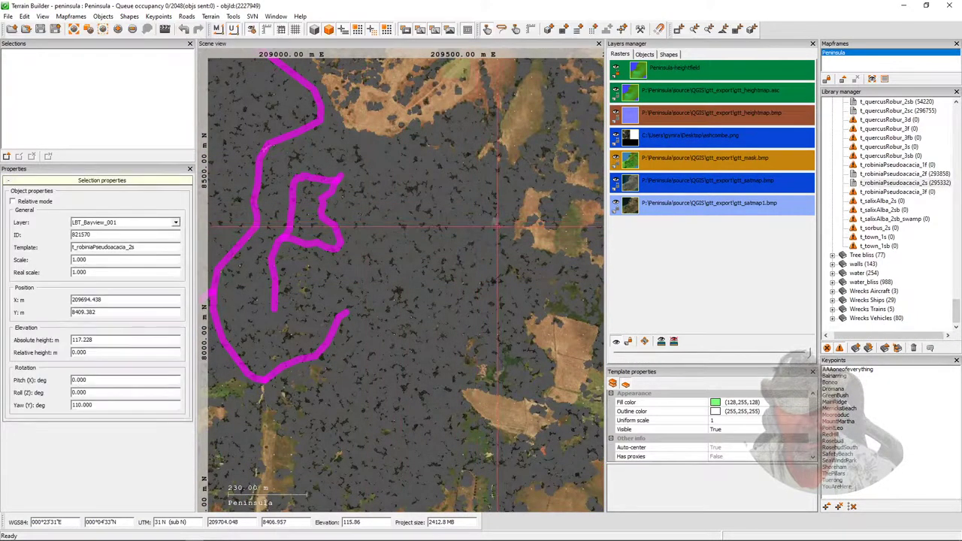
# Examine the tree cover over the farmland to the east, and select a tree beside the long farm sheds to inspect its properties.
pyautogui.scroll(-3, 499, 219)
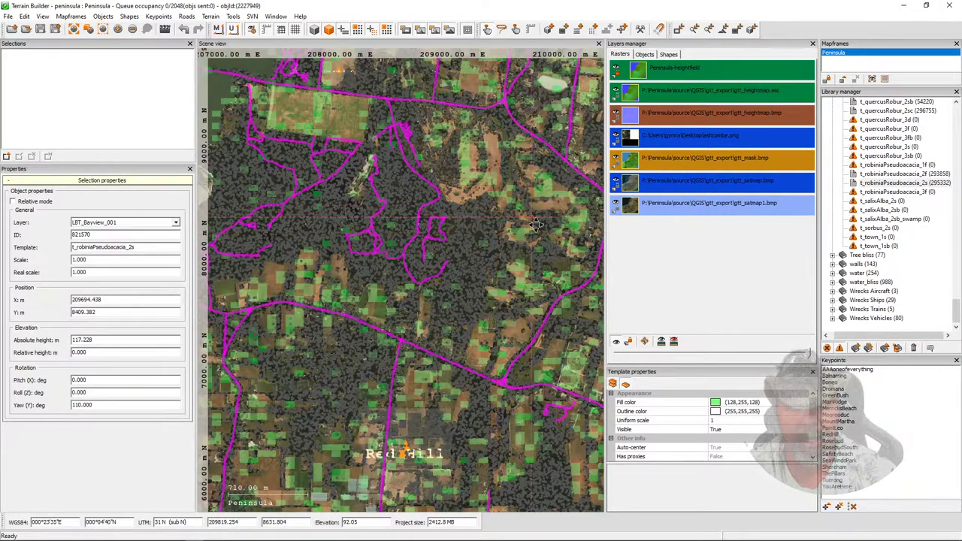
pyautogui.press('Right')
pyautogui.press('Up')
pyautogui.scroll(2, 515, 244)
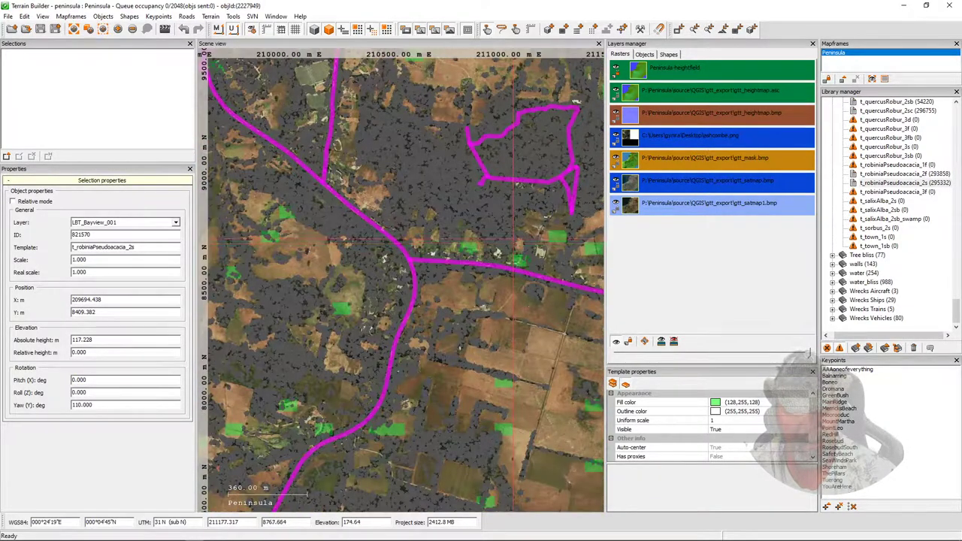
pyautogui.press('Down')
pyautogui.press('Right')
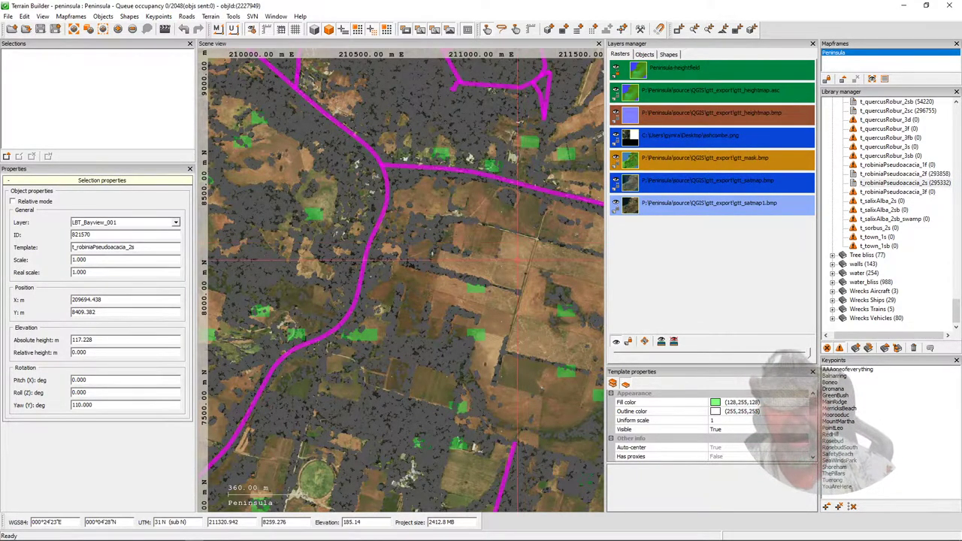
pyautogui.press('Down')
pyautogui.press('Right')
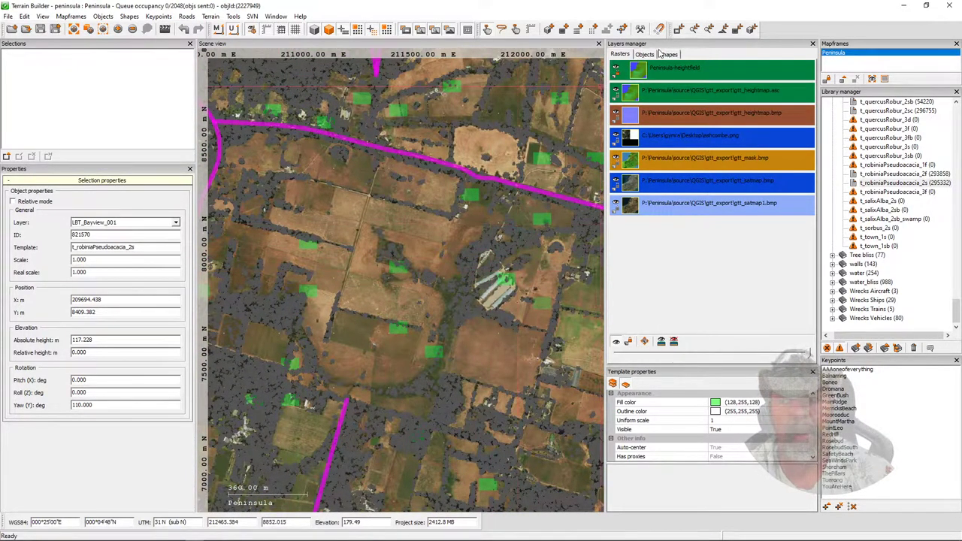
pyautogui.click(477, 256)
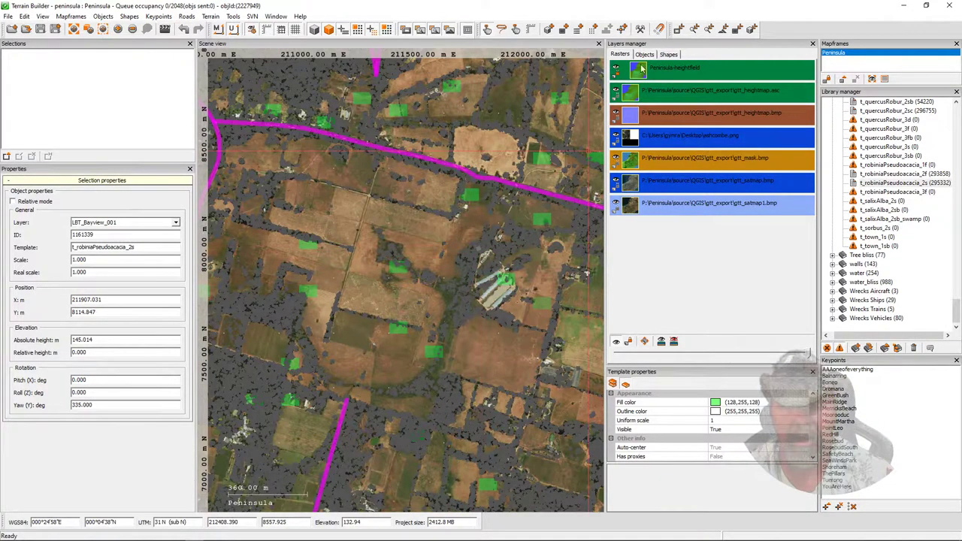
# Hide the LBT_Bayview_001 object layer and inspect the bare satellite imagery around the farm sheds.
pyautogui.click(645, 55)
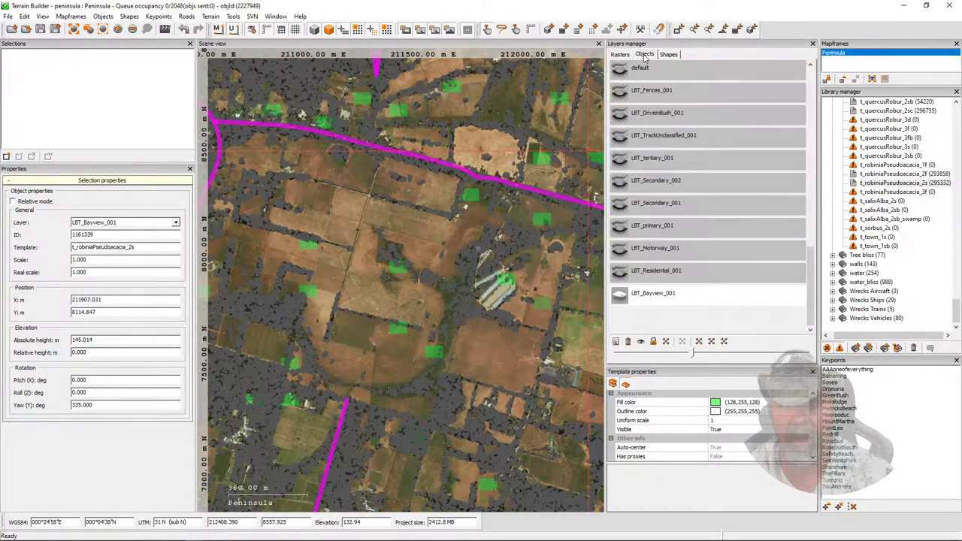
pyautogui.click(641, 342)
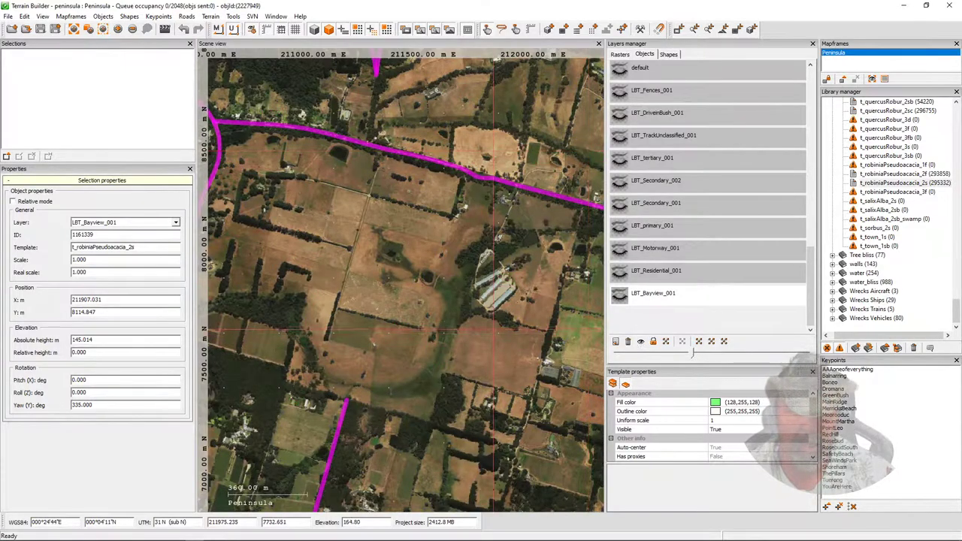
pyautogui.scroll(3, 494, 322)
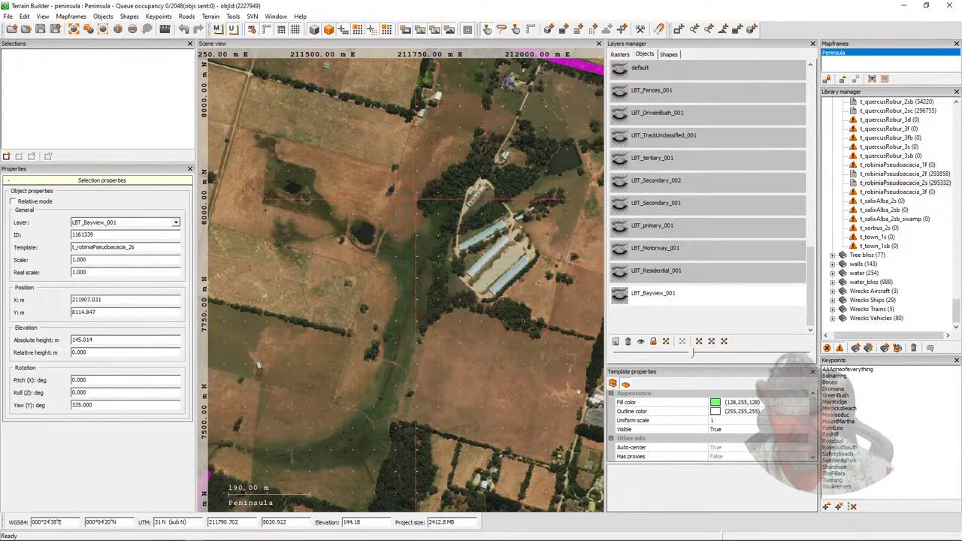
pyautogui.scroll(-5, 429, 218)
pyautogui.scroll(-3, 429, 218)
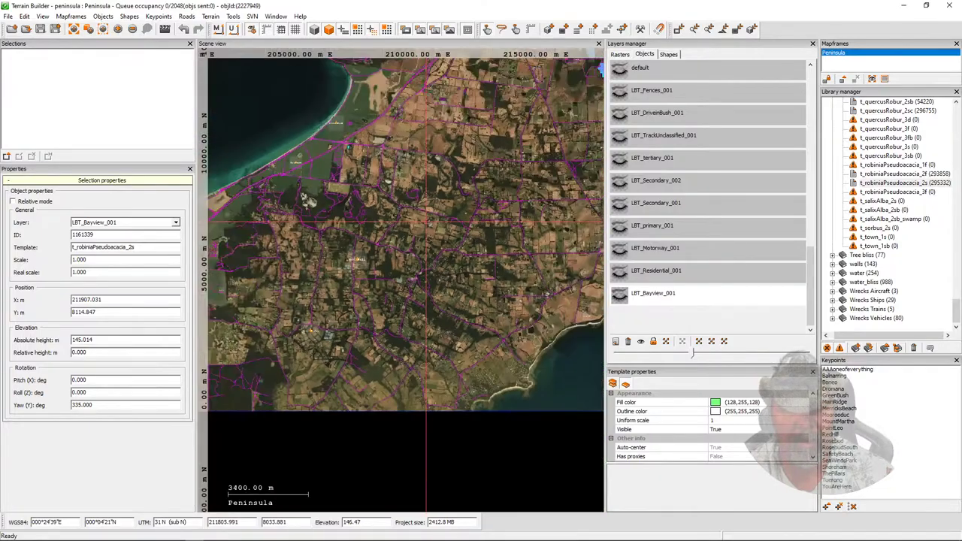
pyautogui.scroll(9, 426, 221)
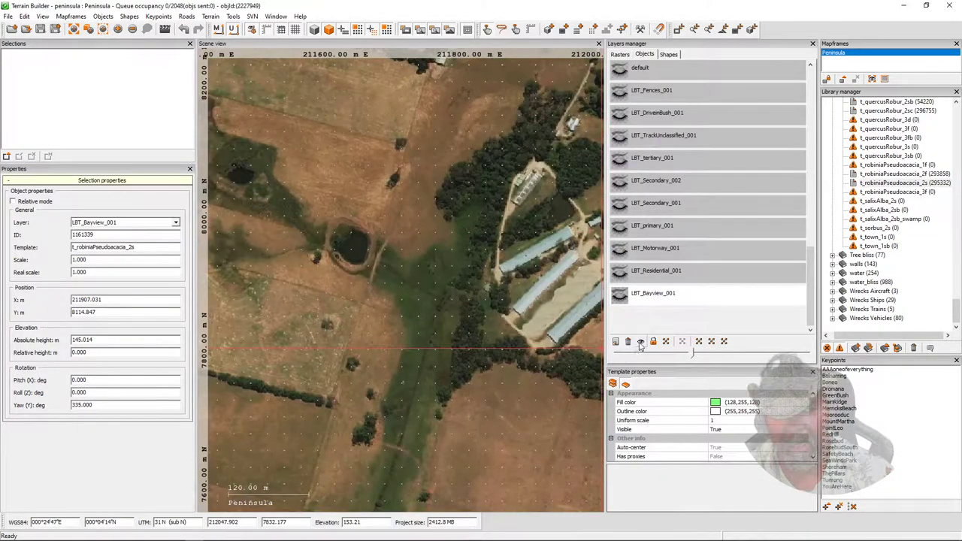
# Show the LBT_Bayview_001 object layer again and compare its trees with the imagery around the farm sheds.
pyautogui.click(641, 343)
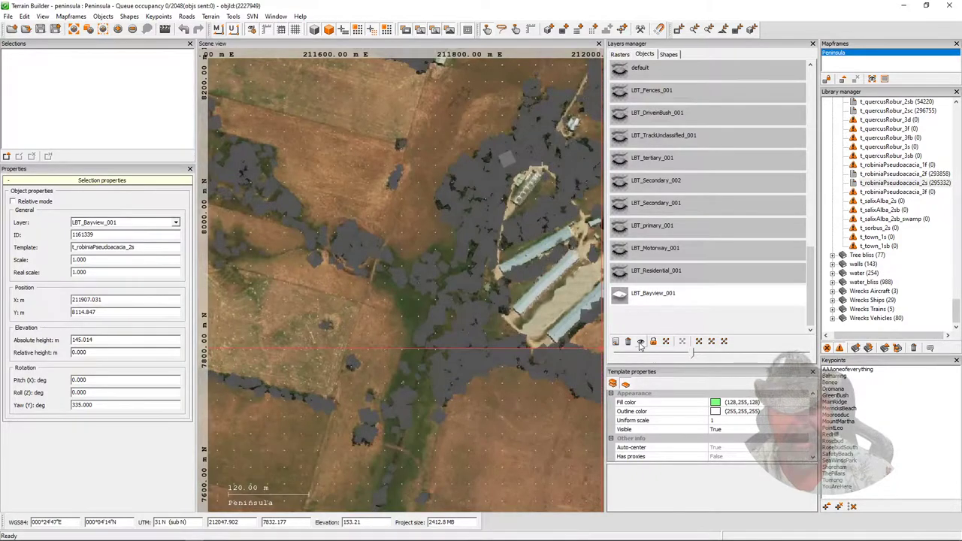
pyautogui.scroll(-2, 427, 295)
pyautogui.scroll(-2, 427, 294)
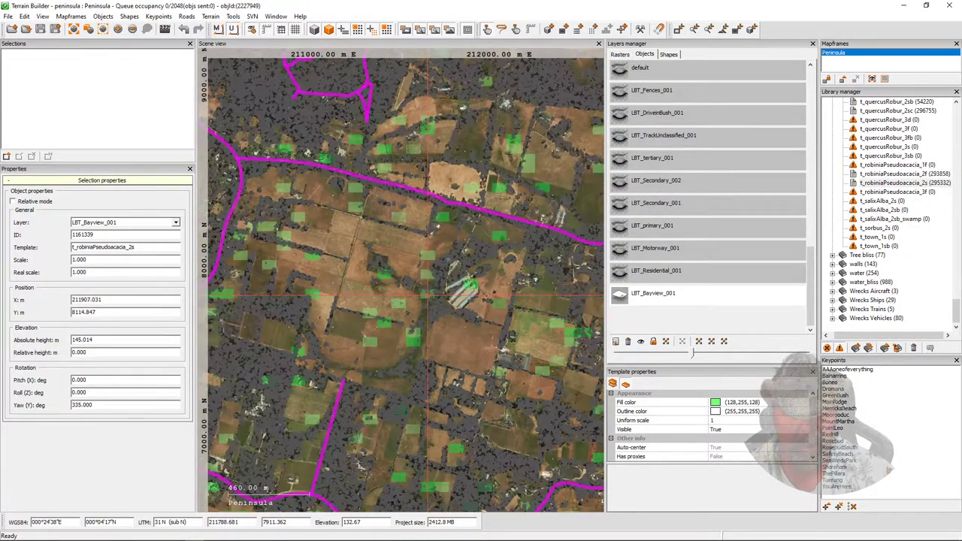
# Toggle the LBT_Bayview_001 layer off and on over the sandy clearing to compare the placed trees with the satellite imagery.
pyautogui.scroll(1, 301, 248)
pyautogui.moveTo(275, 229); pyautogui.dragTo(318, 247, button='middle')
pyautogui.scroll(4, 318, 246)
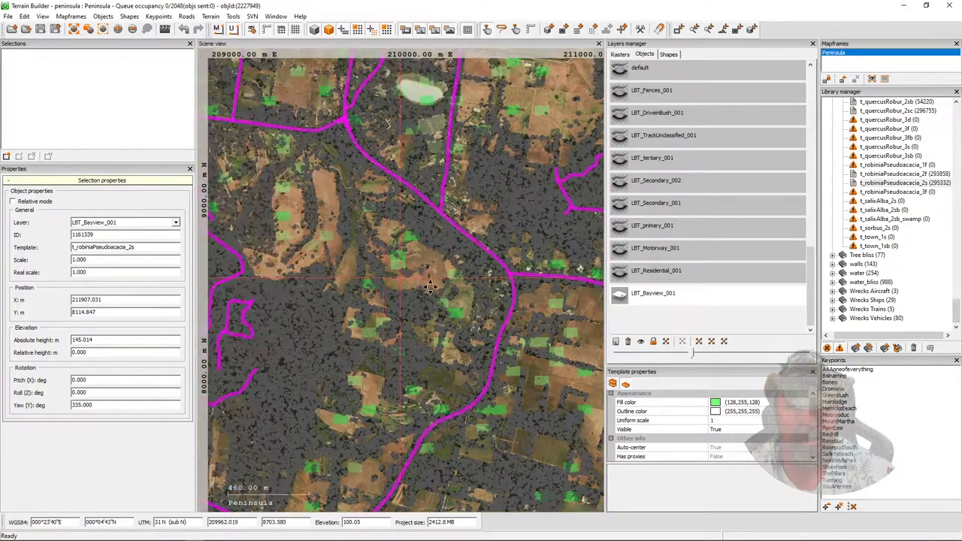
pyautogui.scroll(2, 386, 266)
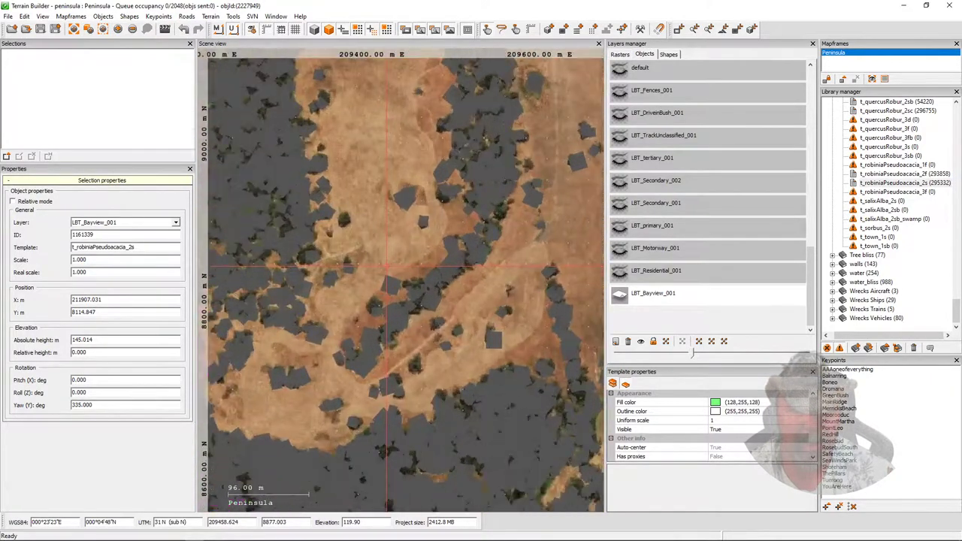
pyautogui.click(642, 342)
pyautogui.click(641, 342)
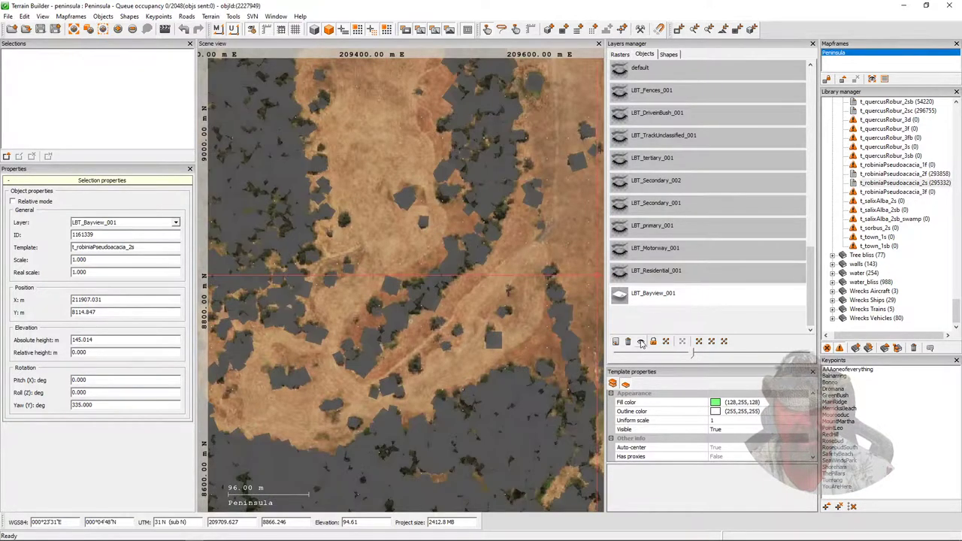
# Examine the Peninsula terrain from the forest tracks near the You Are Here keypoint to the large reservoir by Tuerong.
pyautogui.scroll(-5, 515, 331)
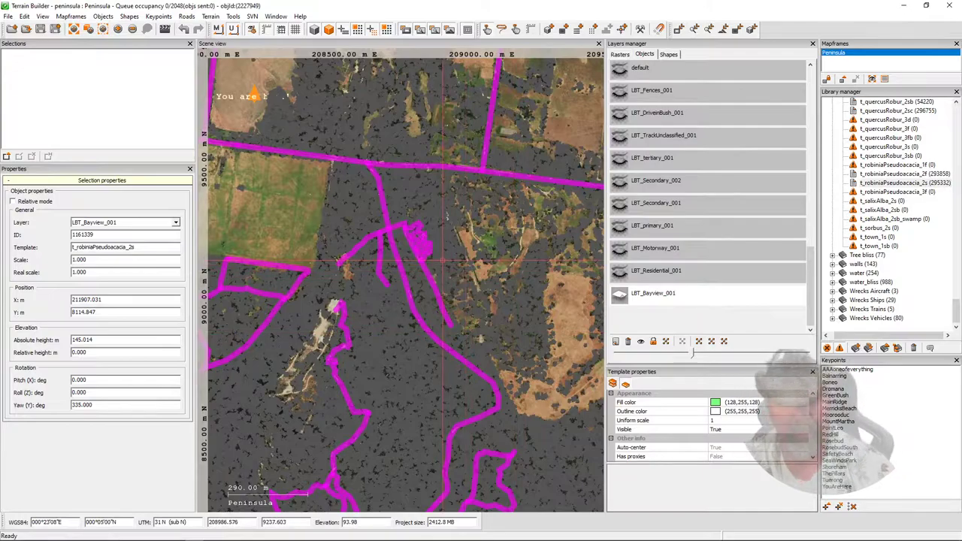
pyautogui.moveTo(442, 280); pyautogui.dragTo(570, 329, button='middle')
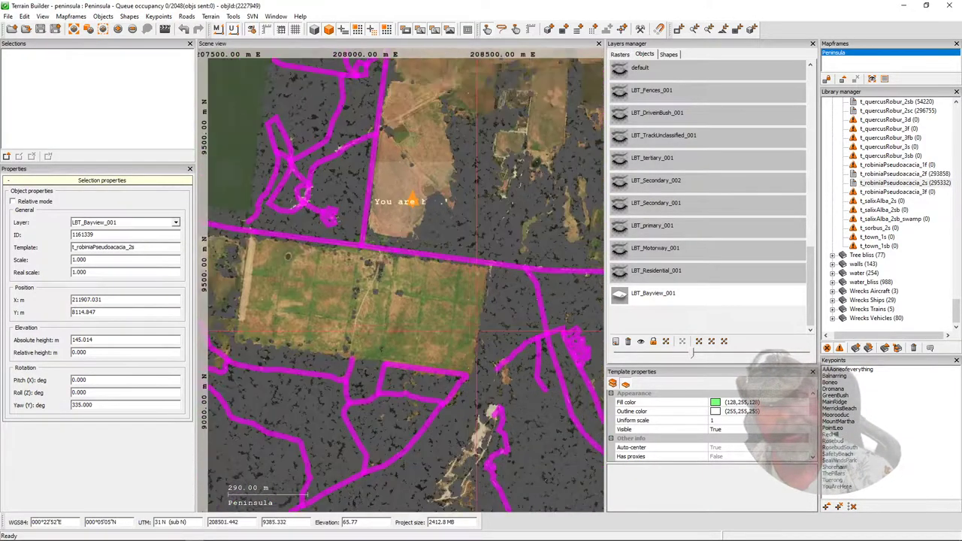
pyautogui.scroll(-2, 387, 250)
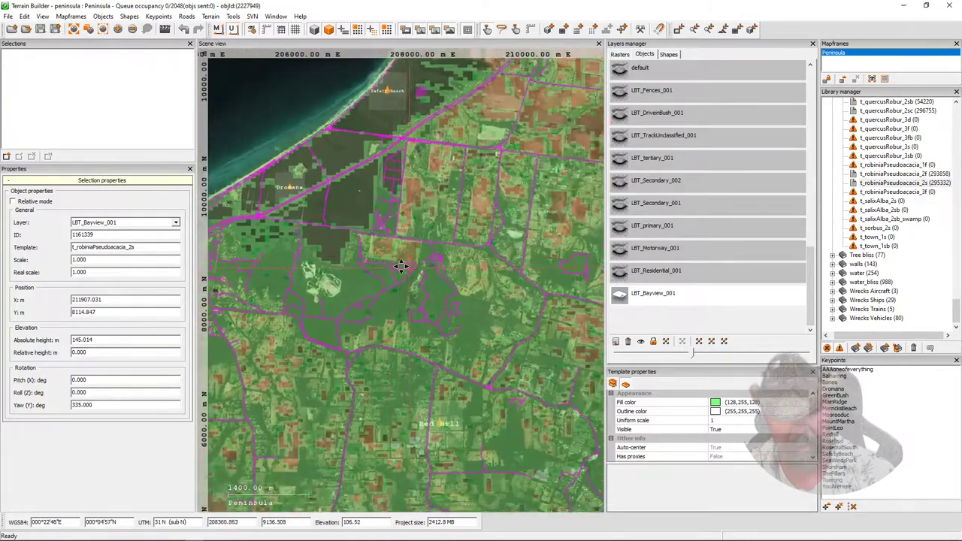
pyautogui.press('Right')
pyautogui.press('Up')
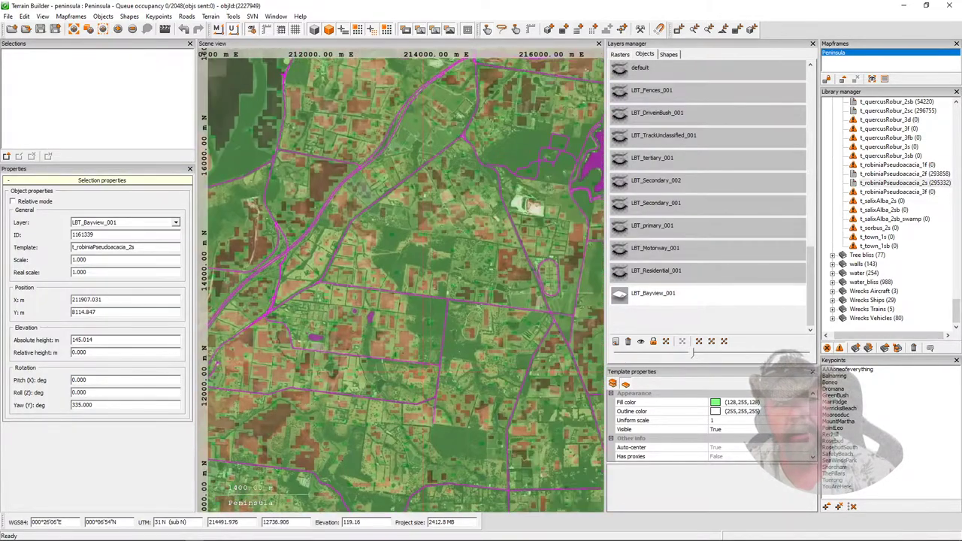
pyautogui.press('+')
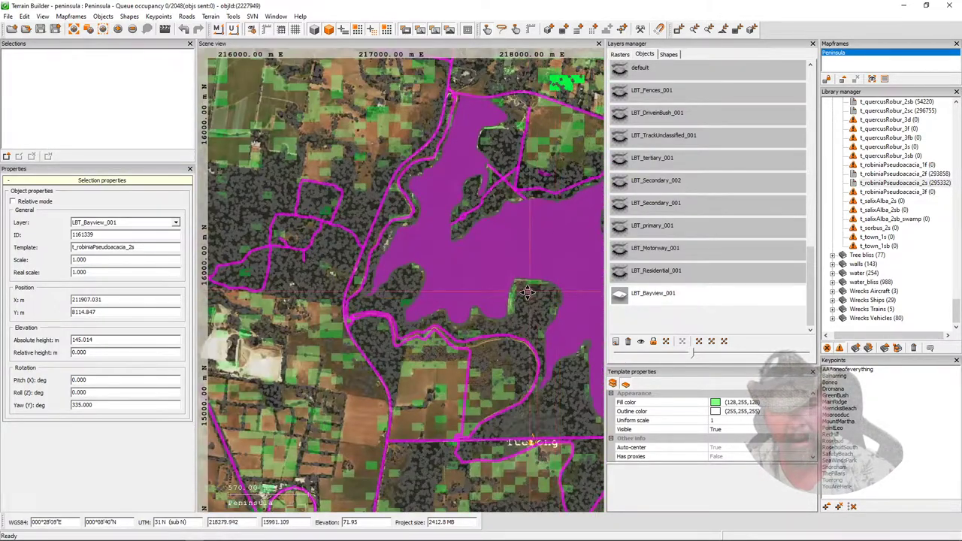
pyautogui.moveTo(527, 293); pyautogui.dragTo(428, 271, button='middle')
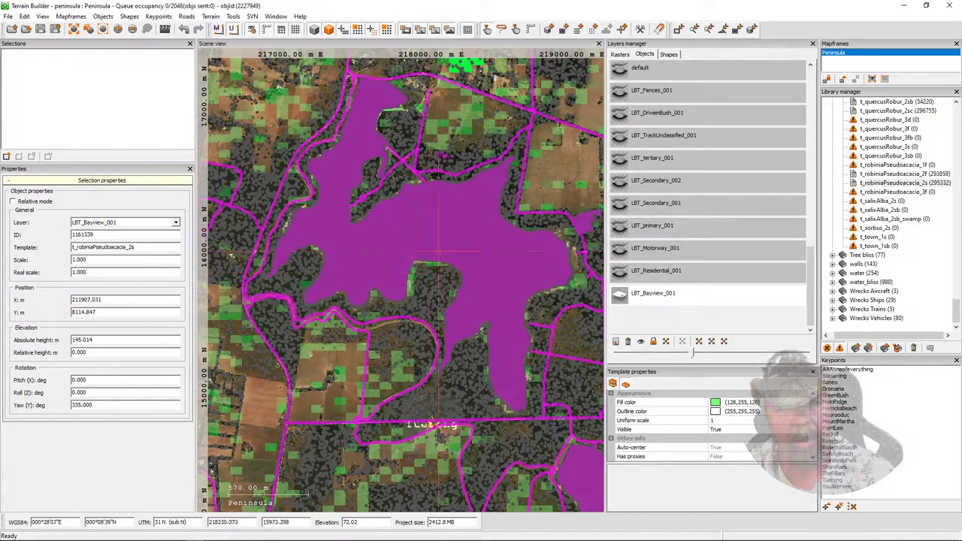
# Examine the northern coastline around the Mount Martha keypoint and the bay south of it.
pyautogui.press('-')
pyautogui.press('Left')
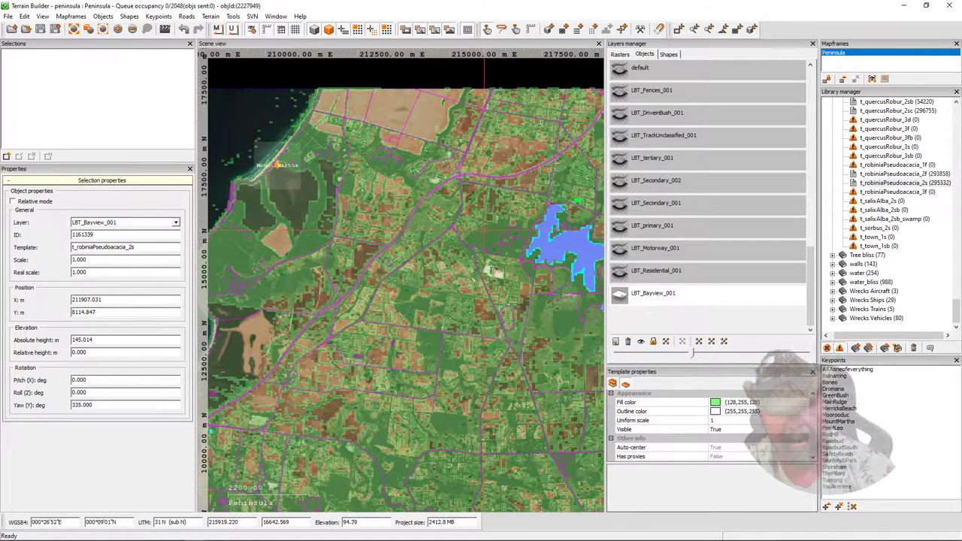
pyautogui.press('Left')
pyautogui.press('Up')
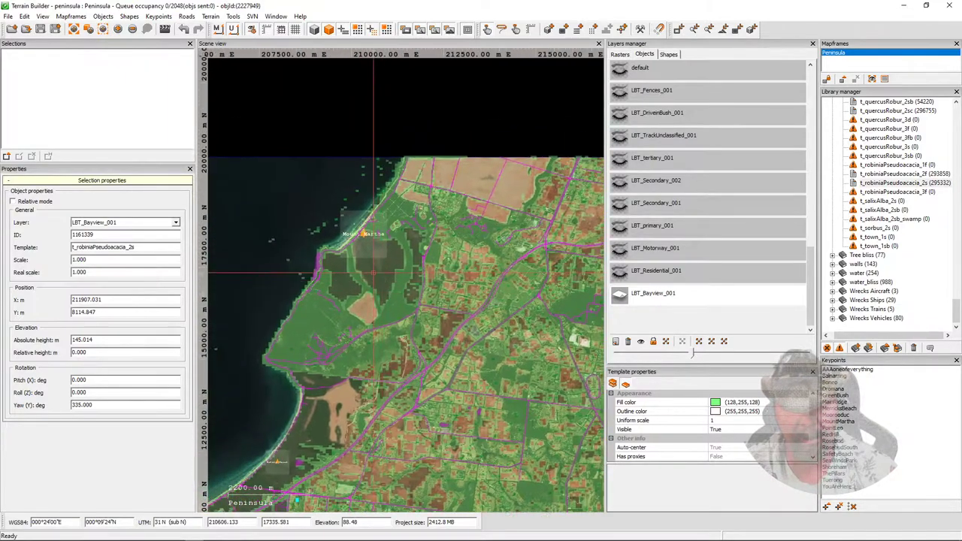
pyautogui.scroll(3, 331, 246)
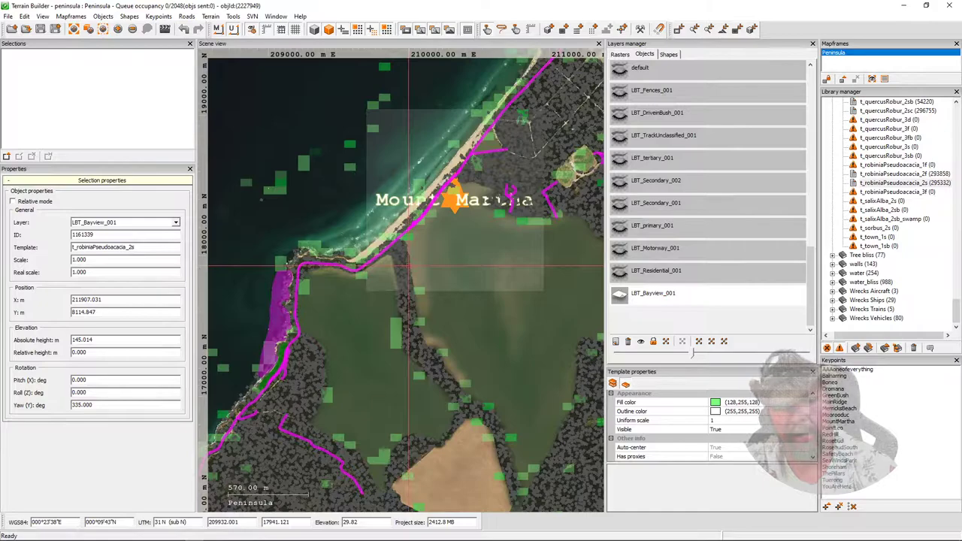
pyautogui.scroll(-3, 408, 264)
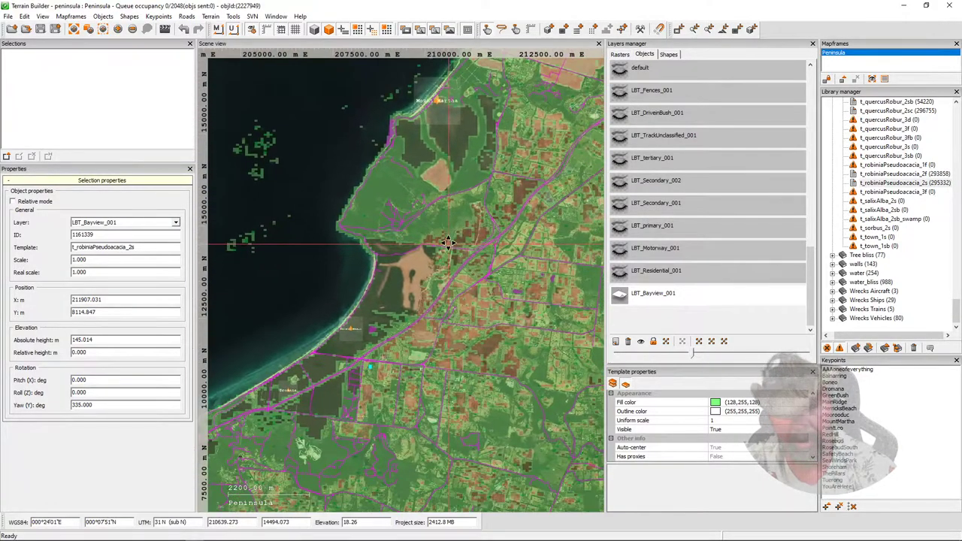
# Examine the Peninsula terrain's roads, fields and tree cover inland from the bay, both close up and across the wider region.
pyautogui.moveTo(448, 242); pyautogui.dragTo(463, 201)
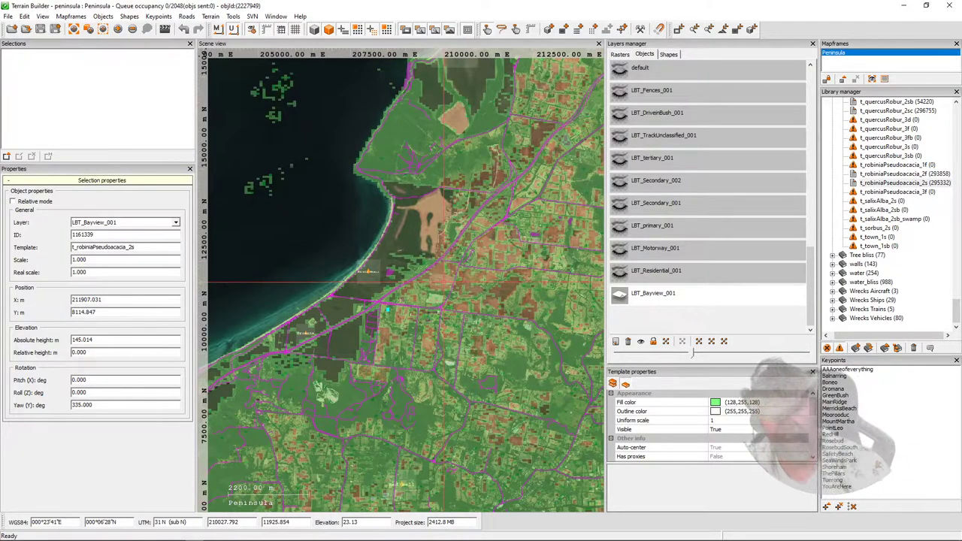
pyautogui.moveTo(487, 319); pyautogui.dragTo(411, 240)
pyautogui.scroll(4, 451, 265)
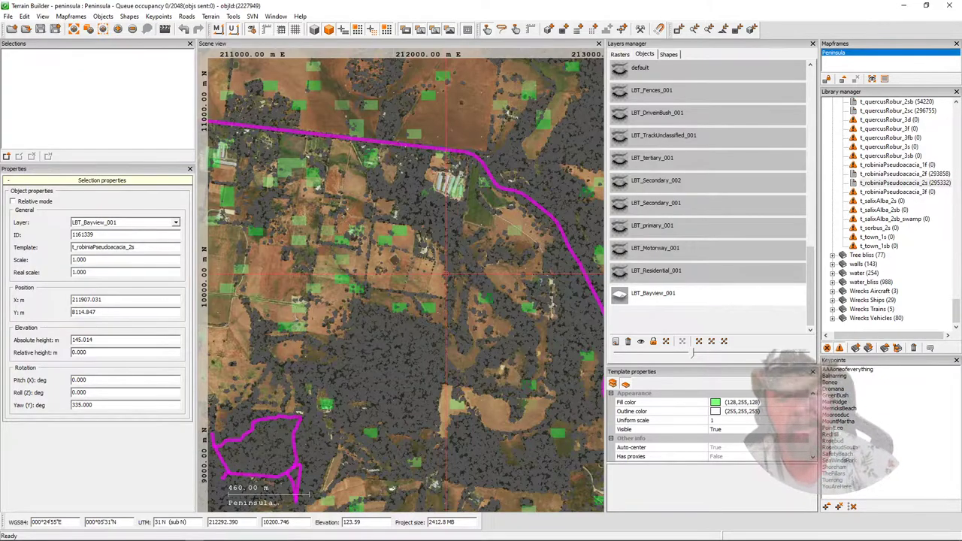
pyautogui.scroll(-3, 460, 286)
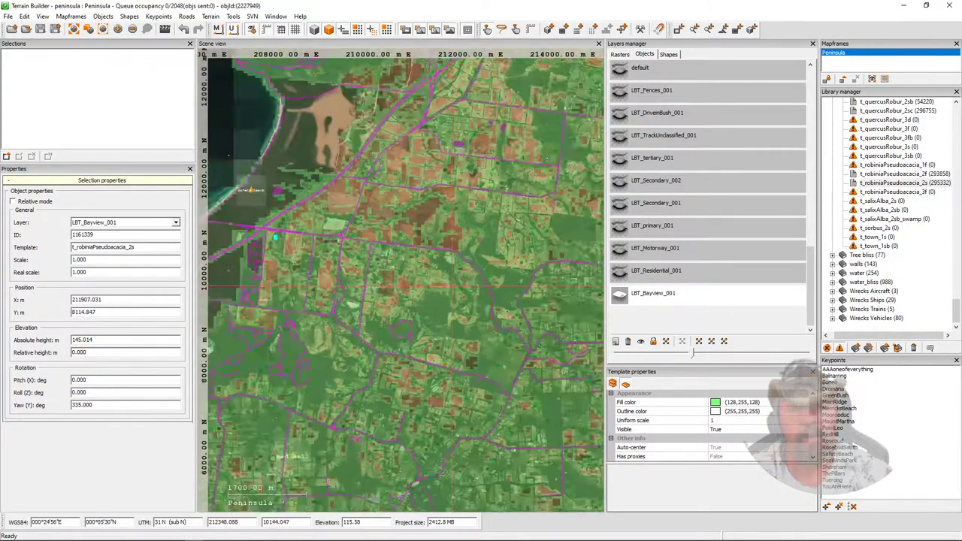
pyautogui.scroll(-1, 481, 271)
pyautogui.scroll(-2, 421, 273)
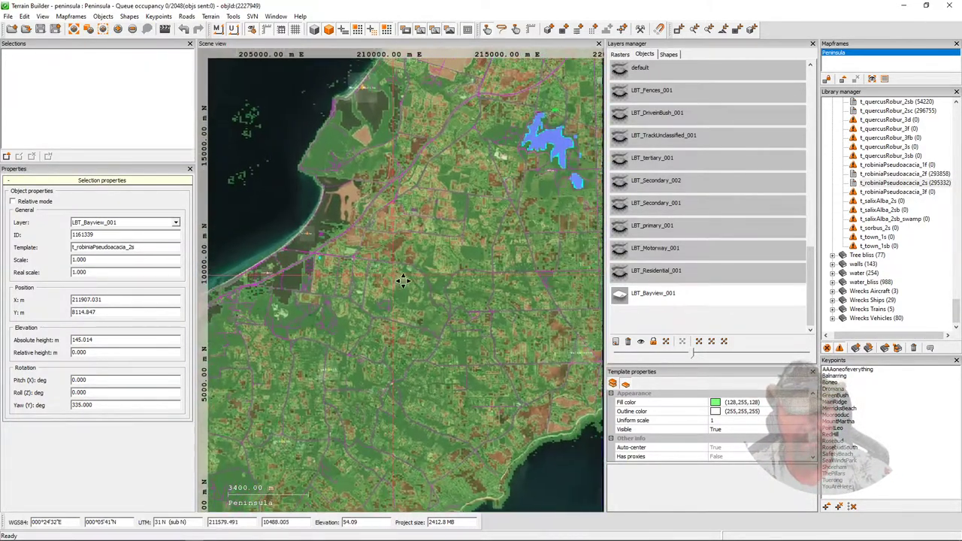
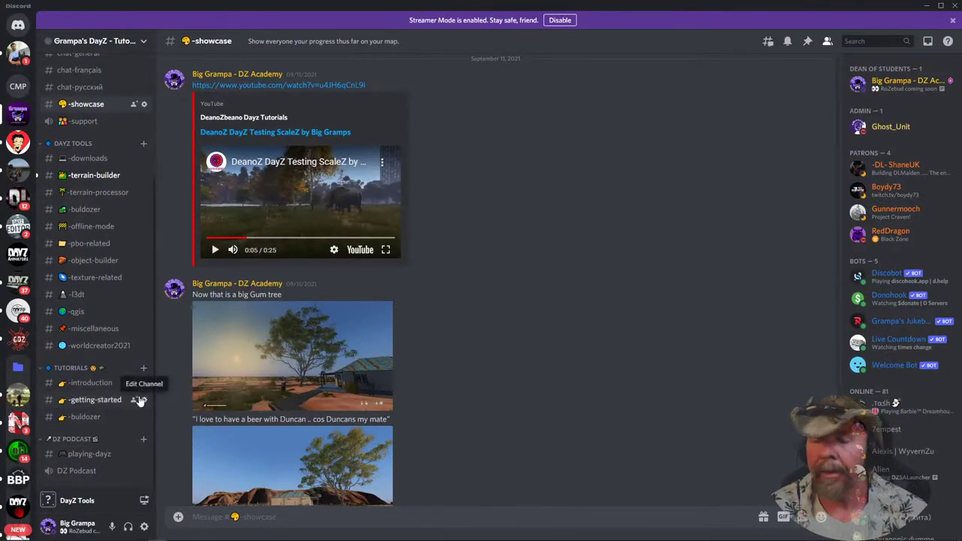
# Review the lesson links in the introduction and getting-started tutorial channels of the DayZ Discord server.
pyautogui.click(86, 384)
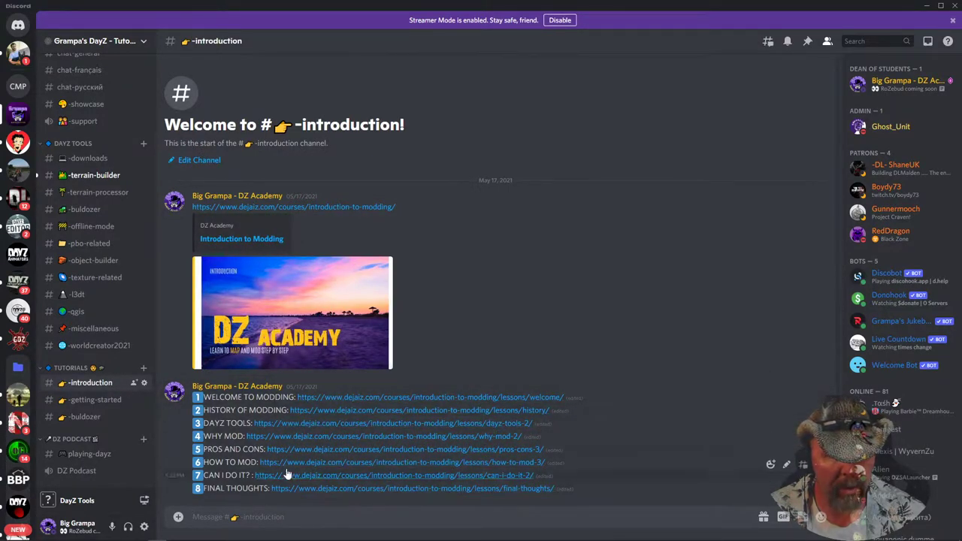
pyautogui.click(95, 400)
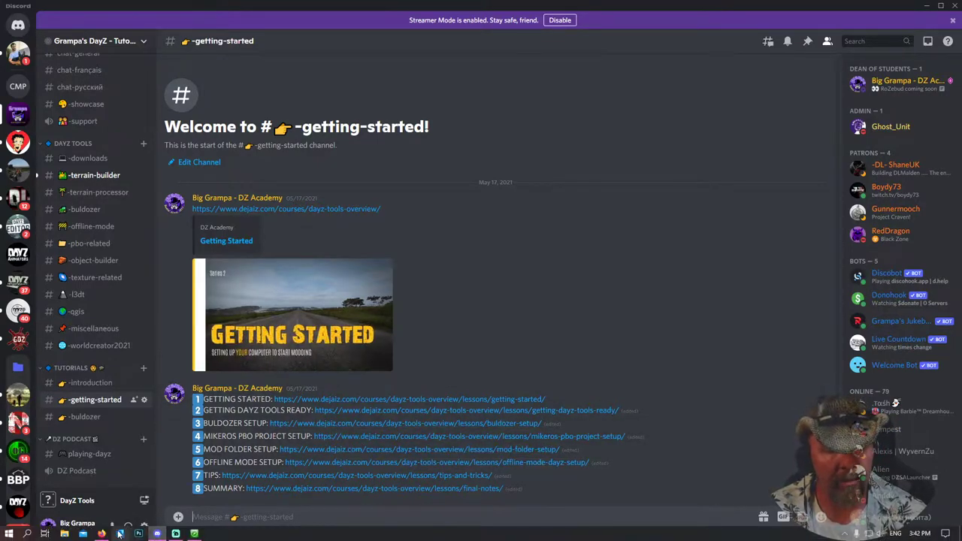
# Switch to Firefox to show the DZ Academy home page, close the scammer image search, and minimize the browser.
pyautogui.click(103, 535)
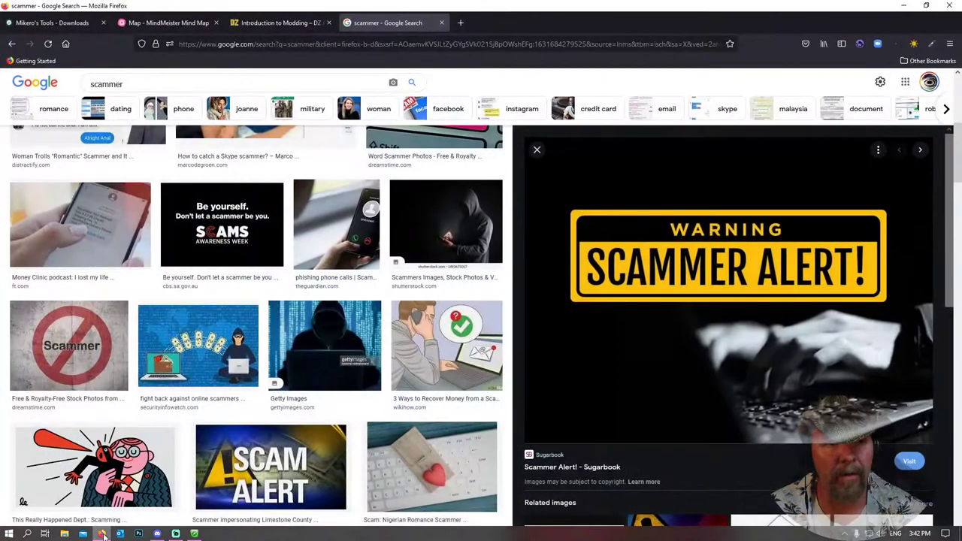
pyautogui.click(266, 26)
pyautogui.scroll(-1, 311, 390)
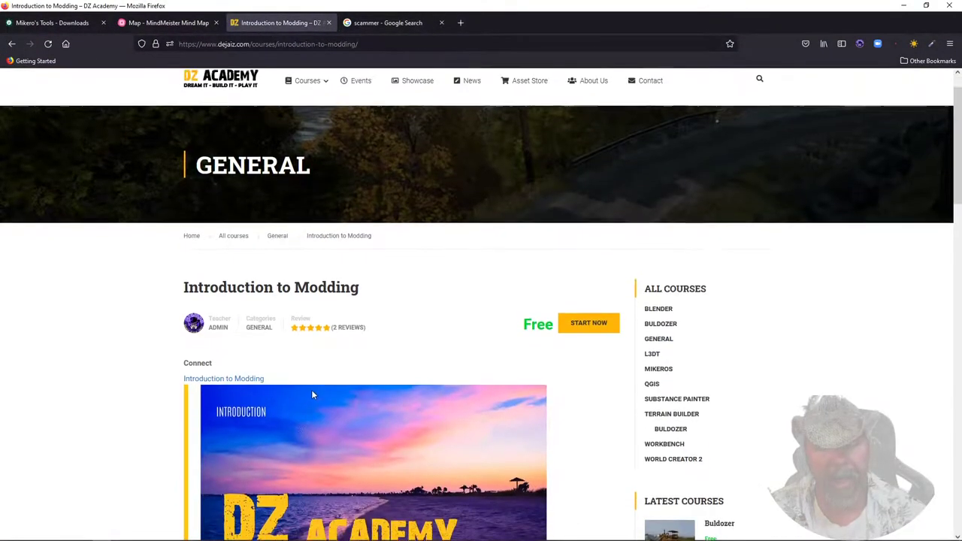
pyautogui.scroll(1, 312, 389)
pyautogui.click(225, 126)
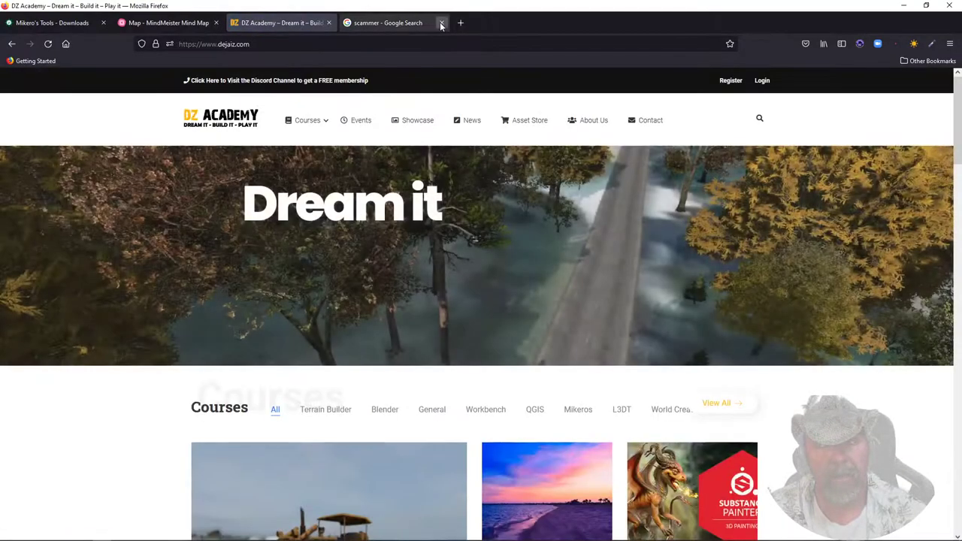
pyautogui.click(442, 22)
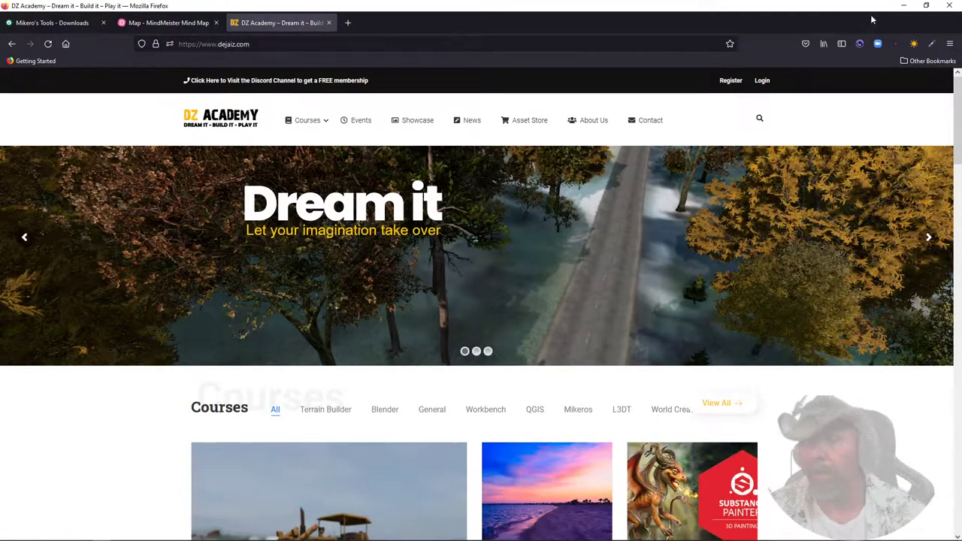
pyautogui.click(905, 6)
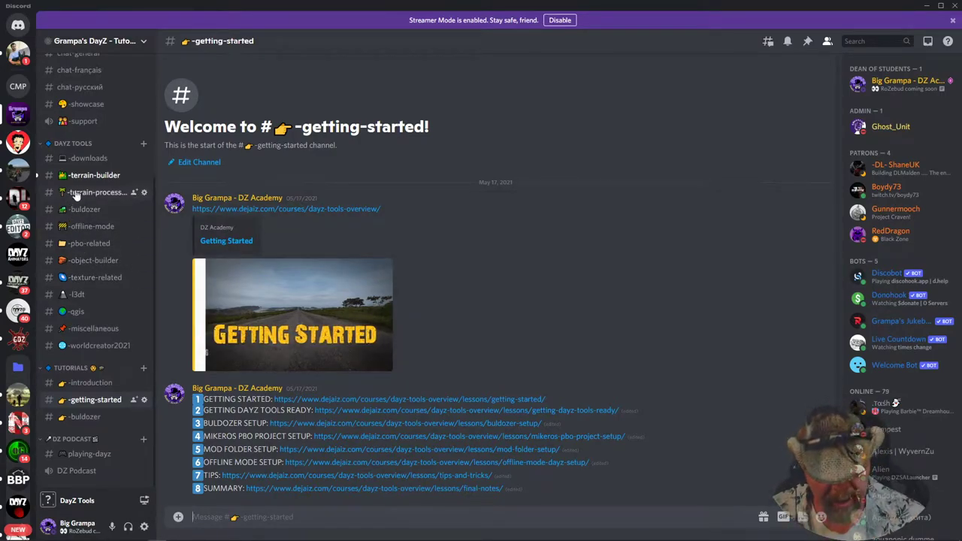
# Read the recent questions and replies in the terrain-builder channel, and minimize Discord when finished.
pyautogui.click(95, 179)
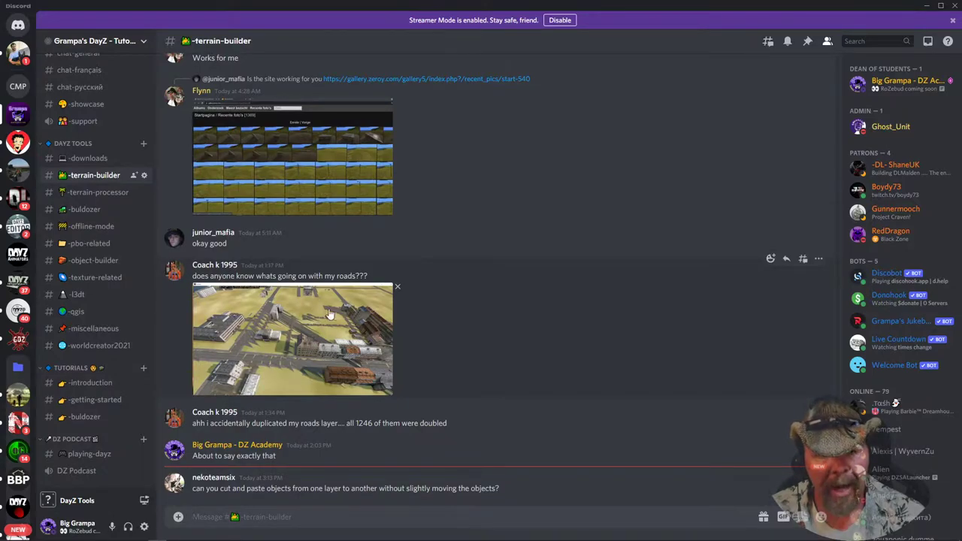
pyautogui.scroll(8, 312, 227)
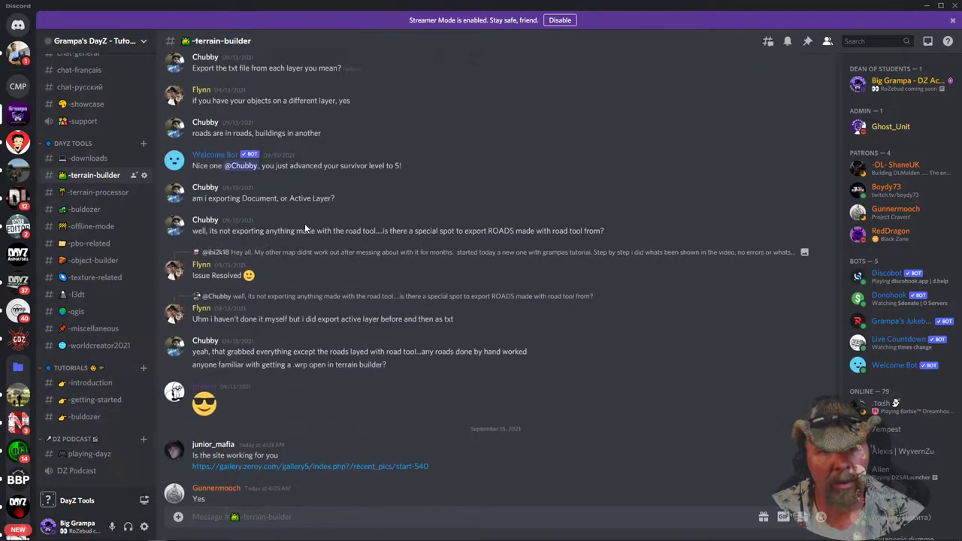
pyautogui.scroll(-4, 312, 301)
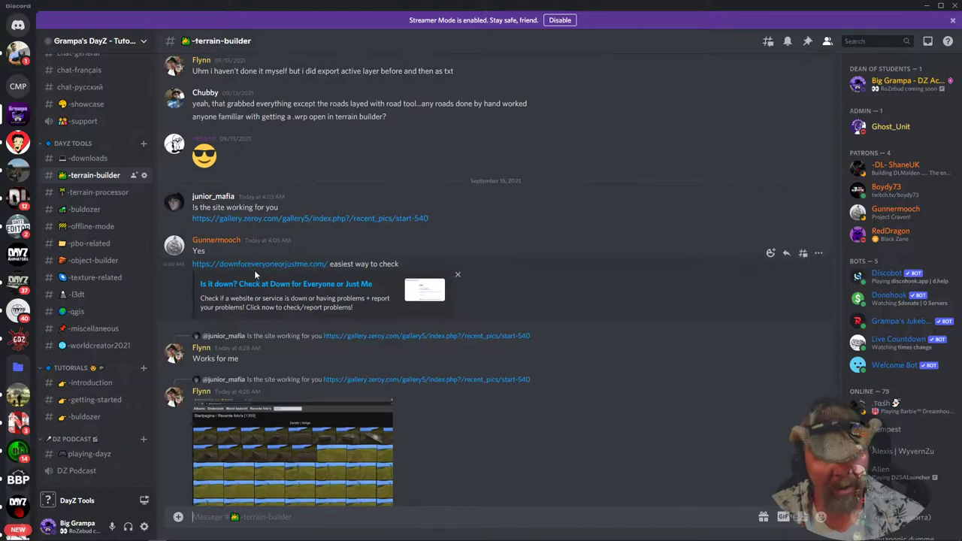
pyautogui.scroll(-5, 221, 251)
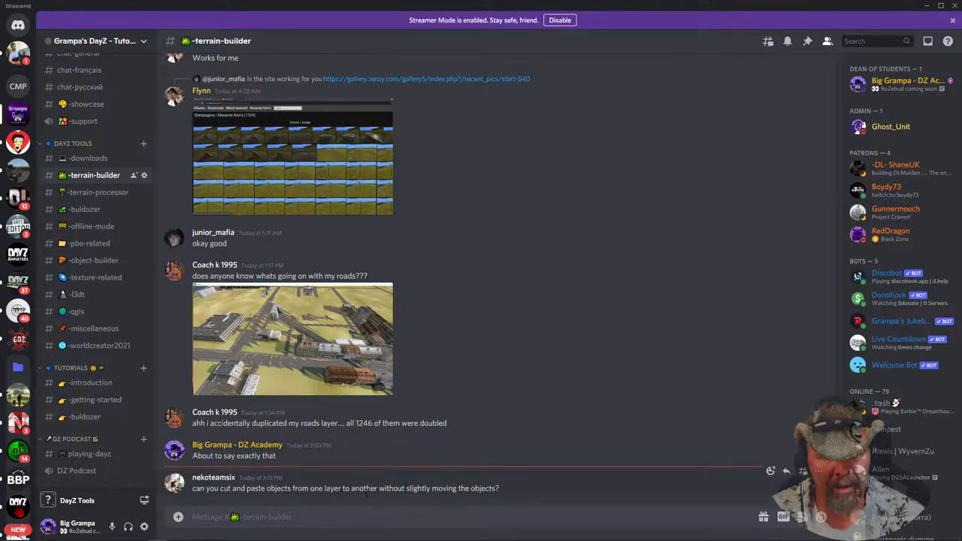
pyautogui.click(285, 523)
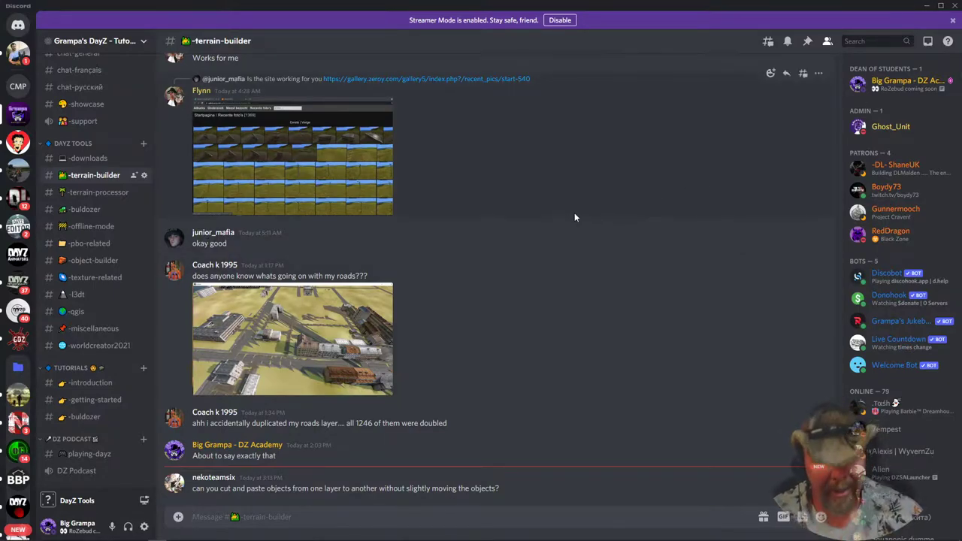
pyautogui.click(927, 8)
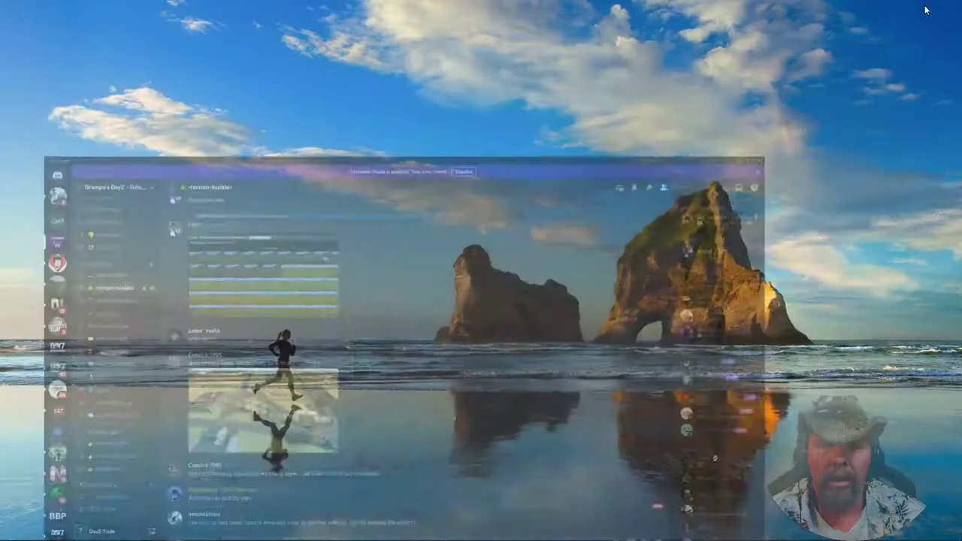
# Minimize the Terrain Builder window to clear the desktop.
pyautogui.moveTo(188, 535)
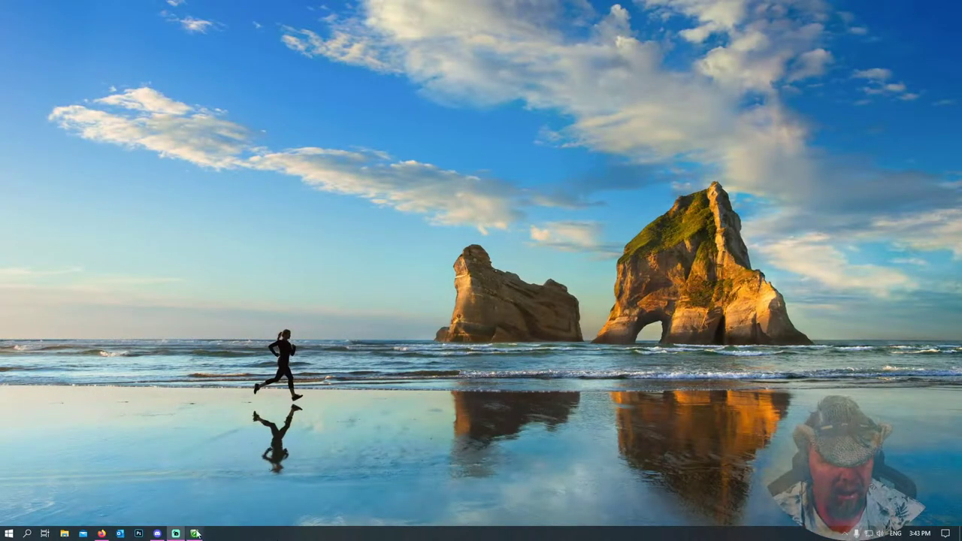
pyautogui.click(158, 535)
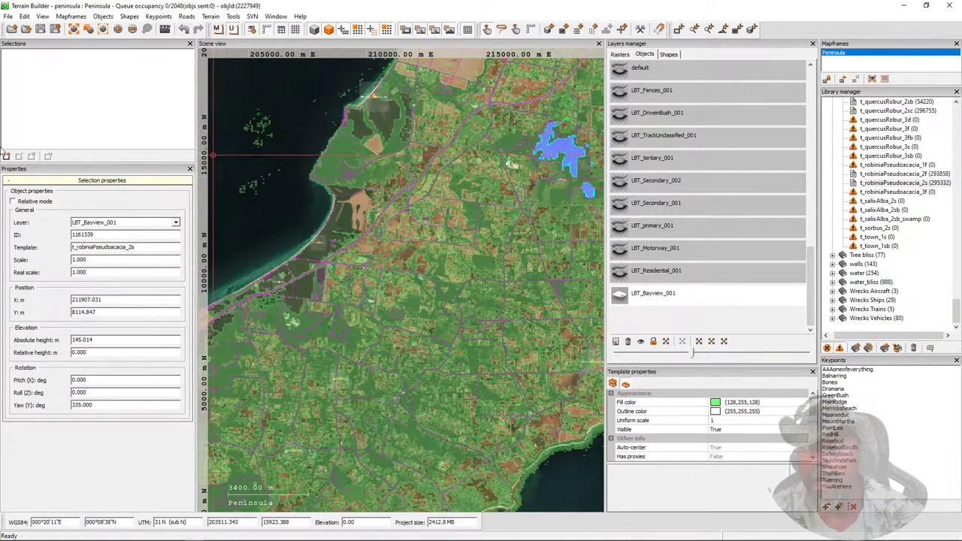
pyautogui.click(902, 8)
# Return to Discord and join the DZ Podcast voice channel, leaving Discord minimized.
pyautogui.moveTo(357, 534)
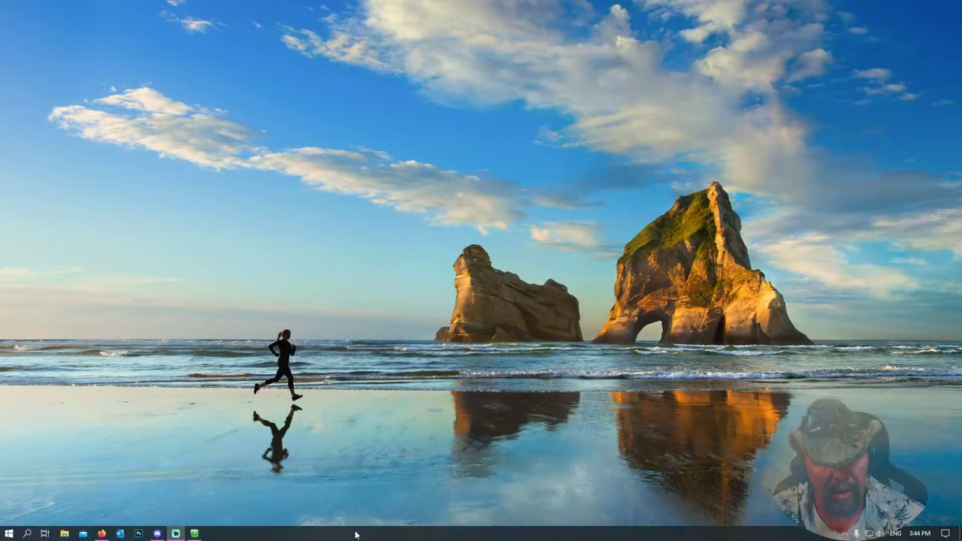
pyautogui.click(158, 533)
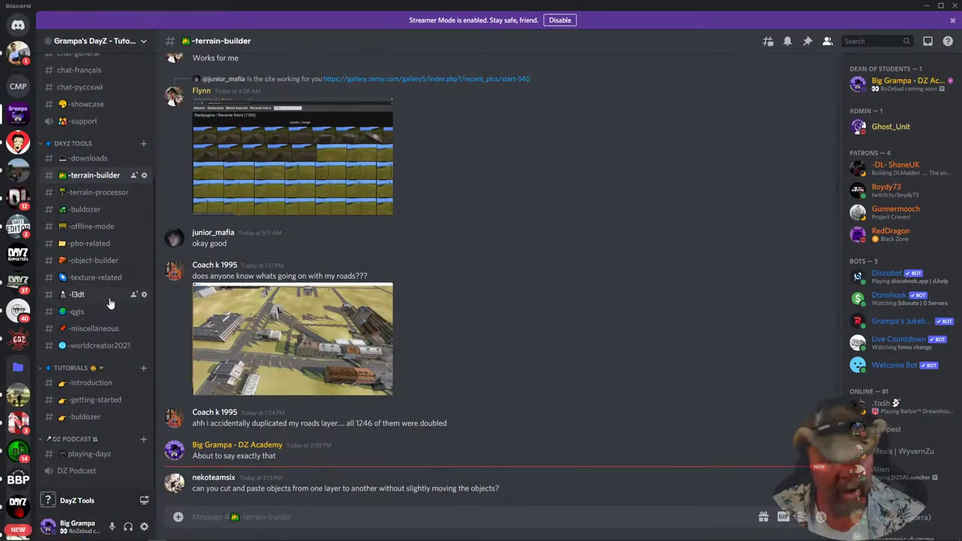
pyautogui.click(78, 470)
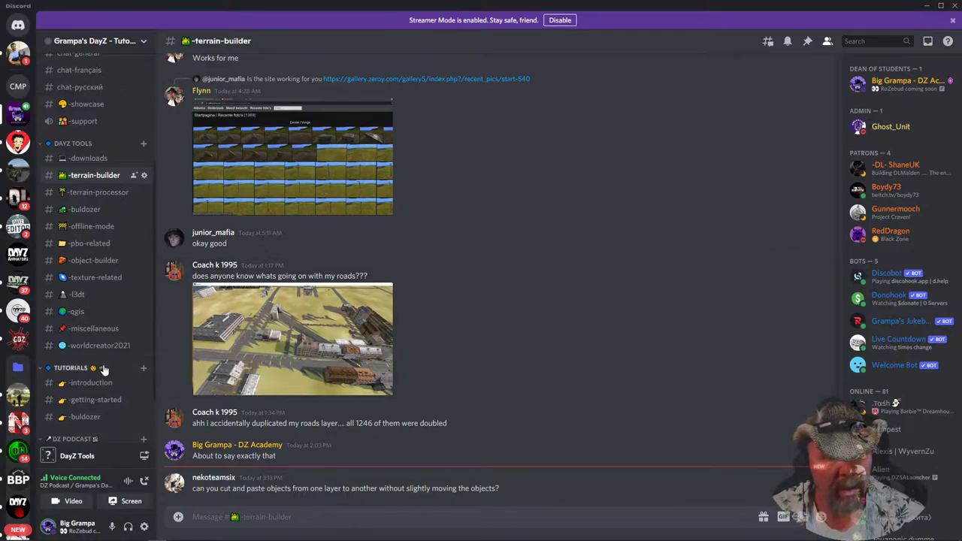
pyautogui.scroll(-2, 105, 364)
pyautogui.scroll(1, 164, 370)
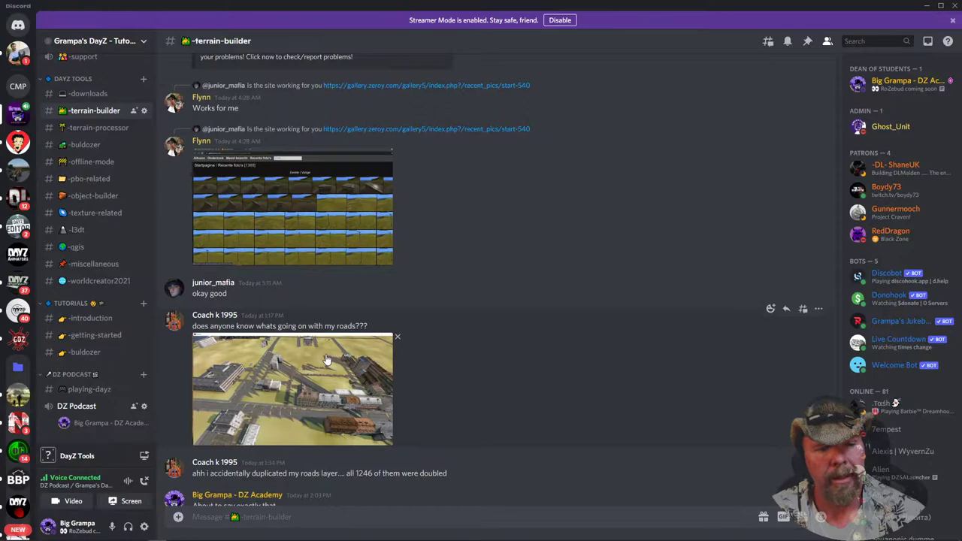
pyautogui.click(927, 6)
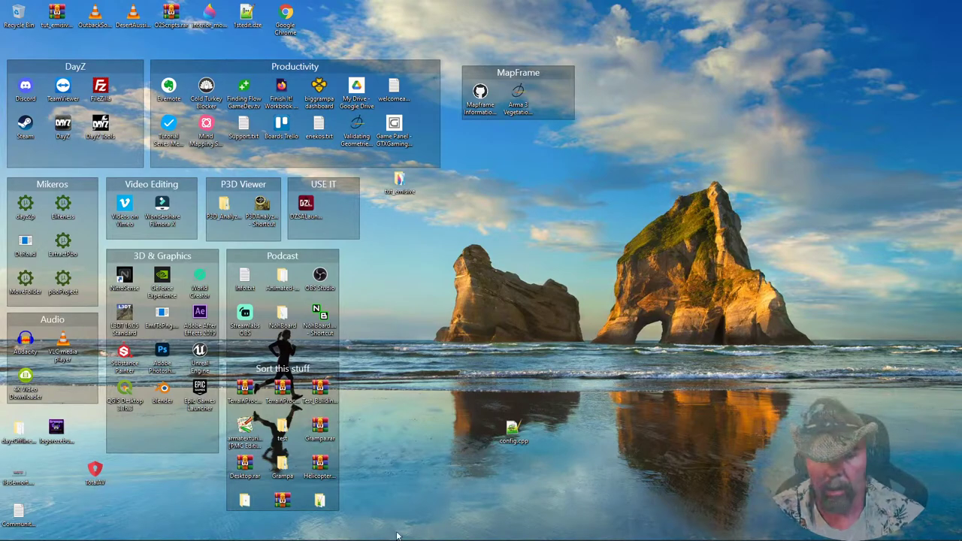
# Hide the desktop icons and maximize the SFlora window containing the Coombabah project.
pyautogui.moveTo(399, 539)
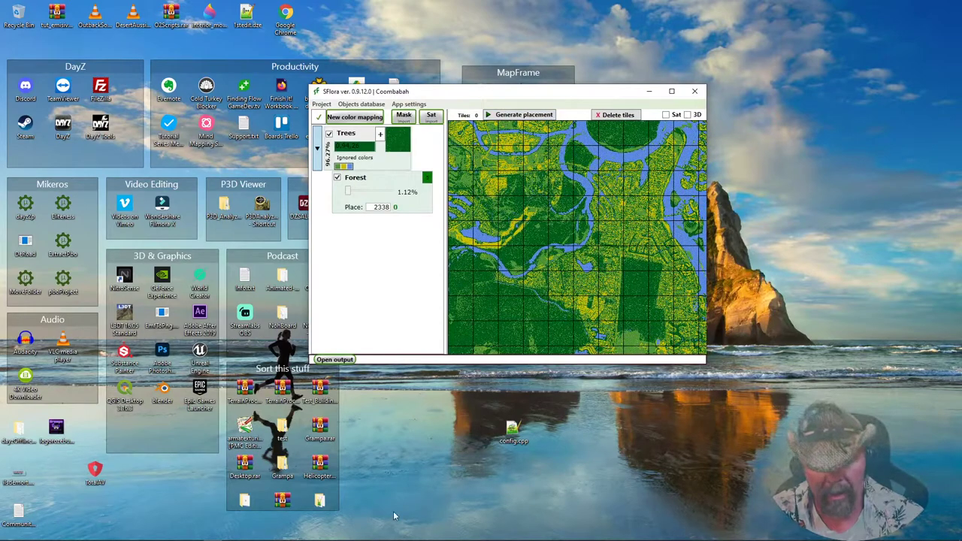
pyautogui.moveTo(315, 538)
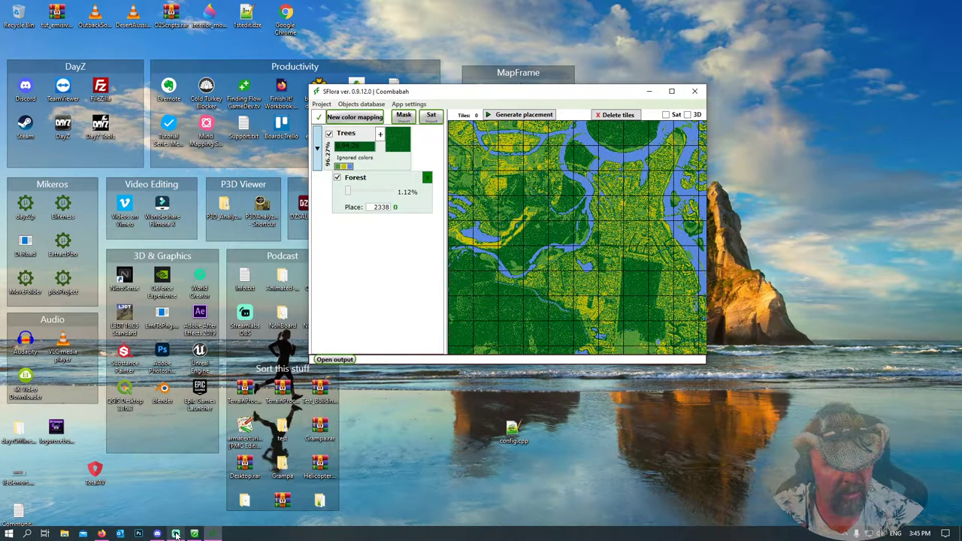
pyautogui.click(176, 535)
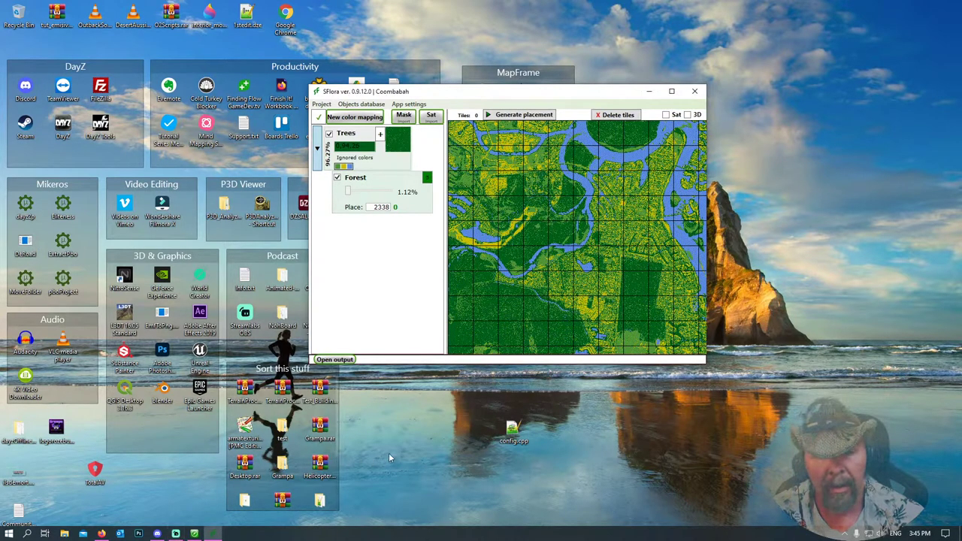
pyautogui.doubleClick(469, 430)
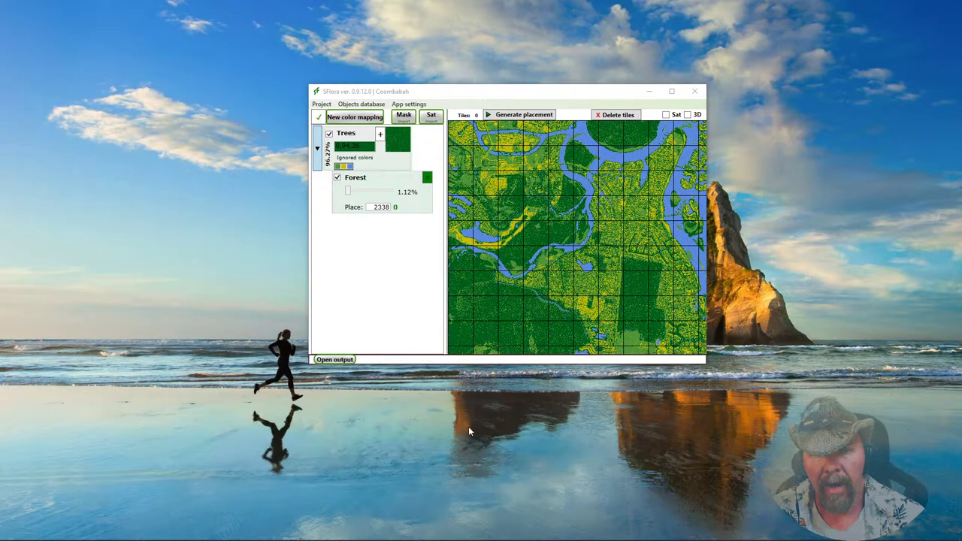
pyautogui.click(672, 91)
# Open the single Coombabah mask tile at the river bend from the tile grid.
pyautogui.scroll(5, 307, 197)
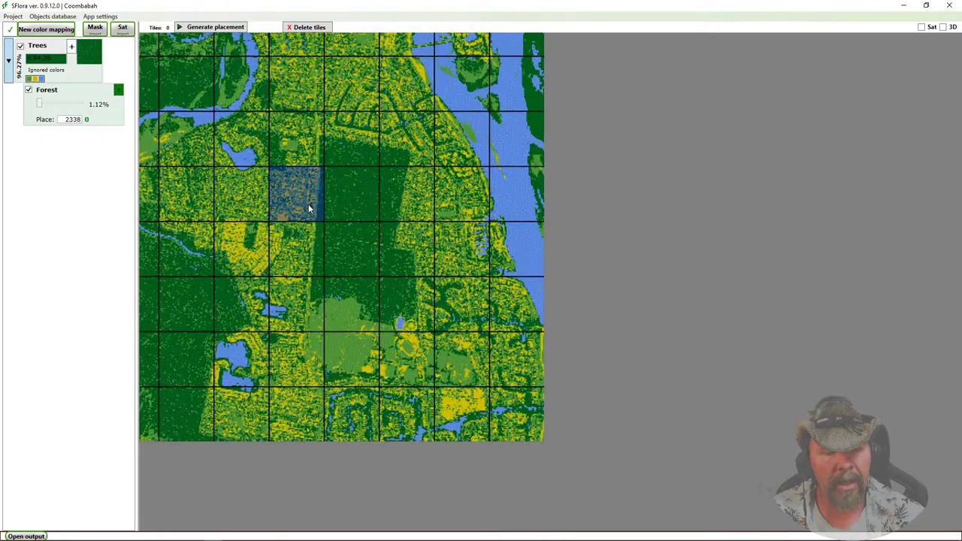
pyautogui.moveTo(304, 188); pyautogui.dragTo(242, 150)
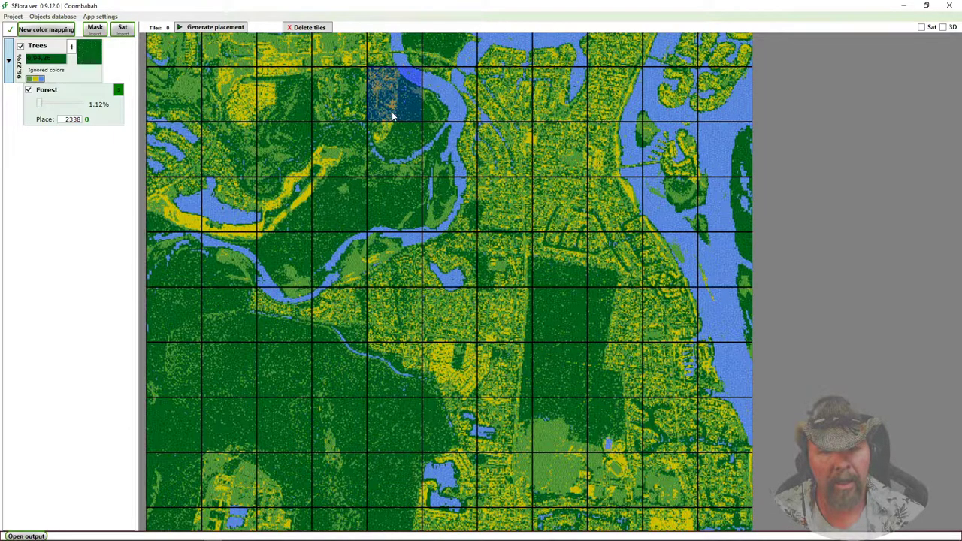
pyautogui.click(416, 104)
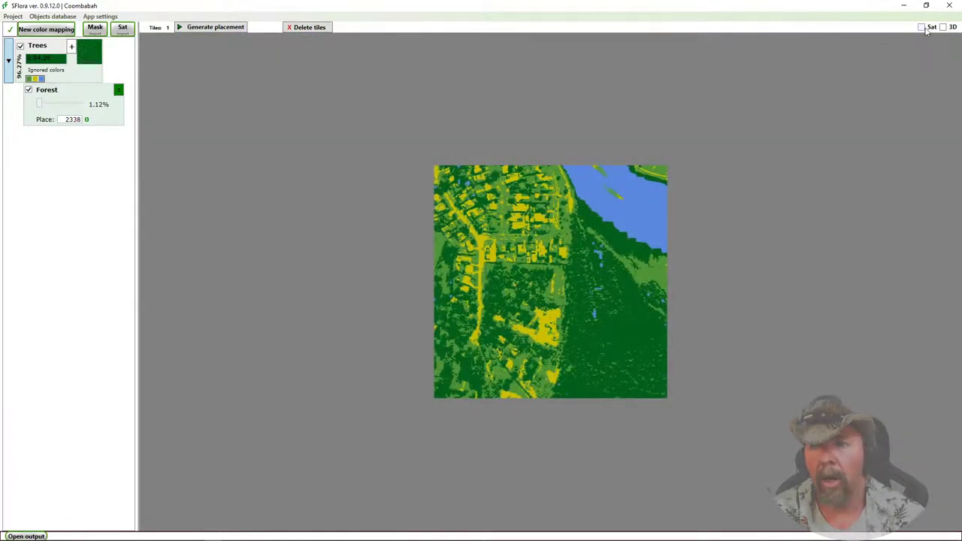
# Switch tile M_004_002_lca to the 3D view and examine the Forest objects placed across it.
pyautogui.click(943, 27)
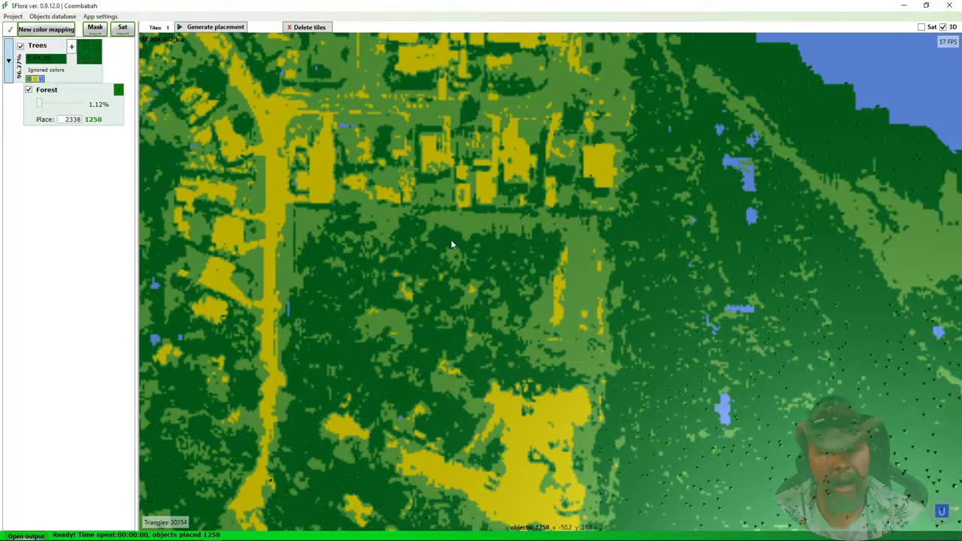
pyautogui.moveTo(513, 233); pyautogui.dragTo(569, 183)
pyautogui.scroll(5, 569, 182)
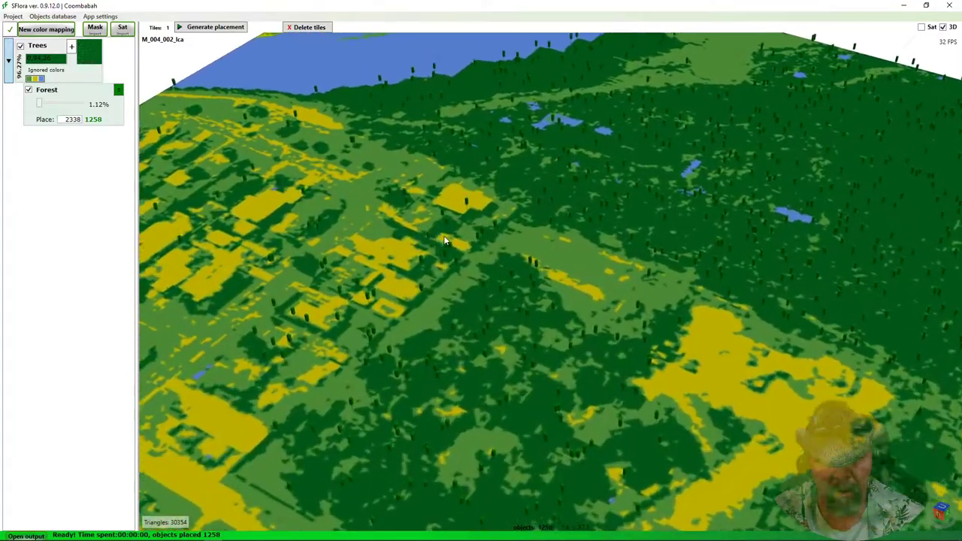
pyautogui.scroll(3, 415, 215)
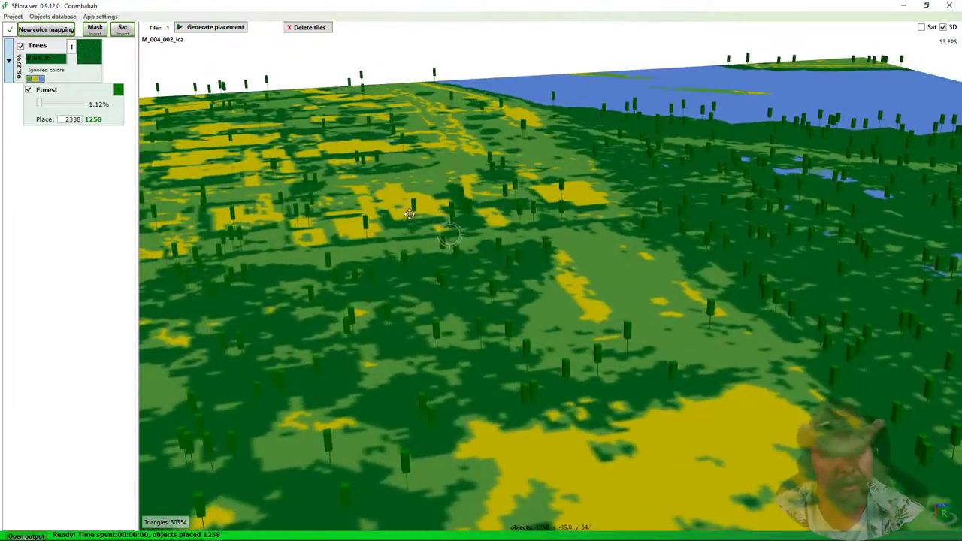
# Raise the Forest density to 12.36%, regenerate the object placement on the tile, and inspect it in the 3D view.
pyautogui.moveTo(37, 105); pyautogui.dragTo(46, 104)
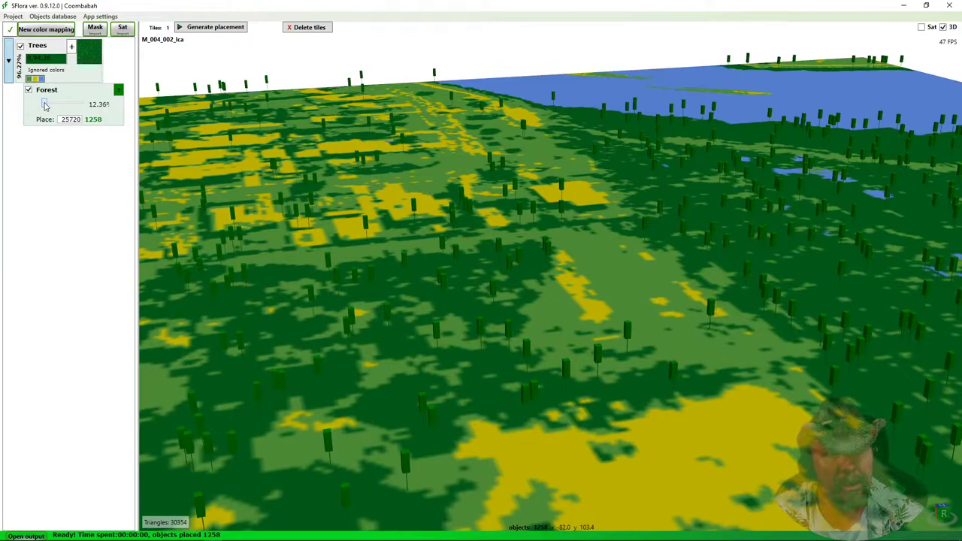
pyautogui.click(212, 27)
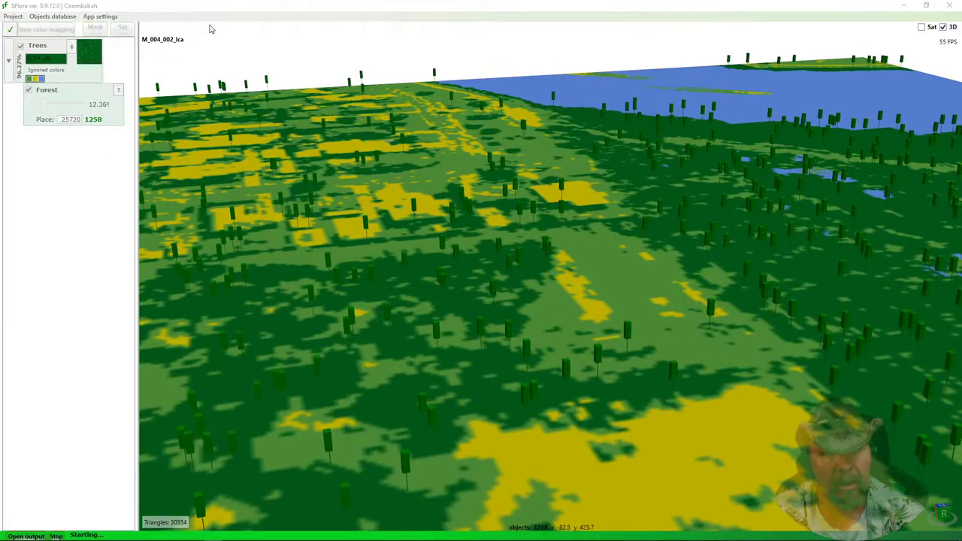
pyautogui.scroll(4, 328, 246)
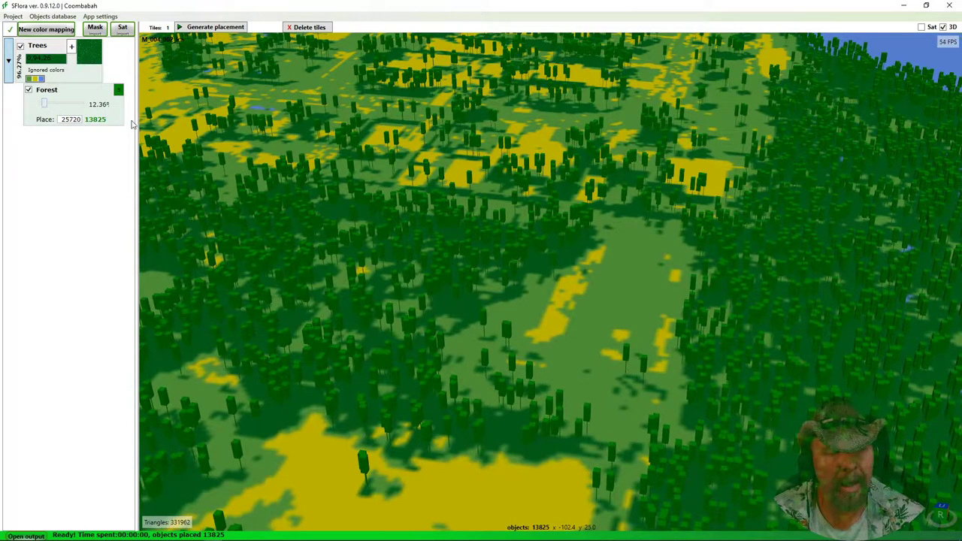
pyautogui.moveTo(369, 187); pyautogui.dragTo(304, 171, button='middle')
pyautogui.scroll(-6, 324, 173)
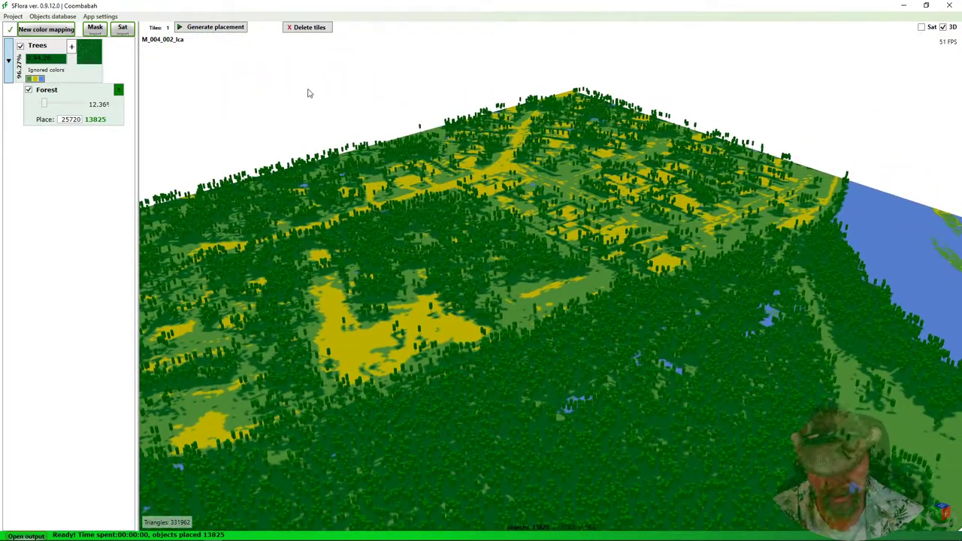
pyautogui.scroll(2, 308, 91)
pyautogui.scroll(1, 308, 92)
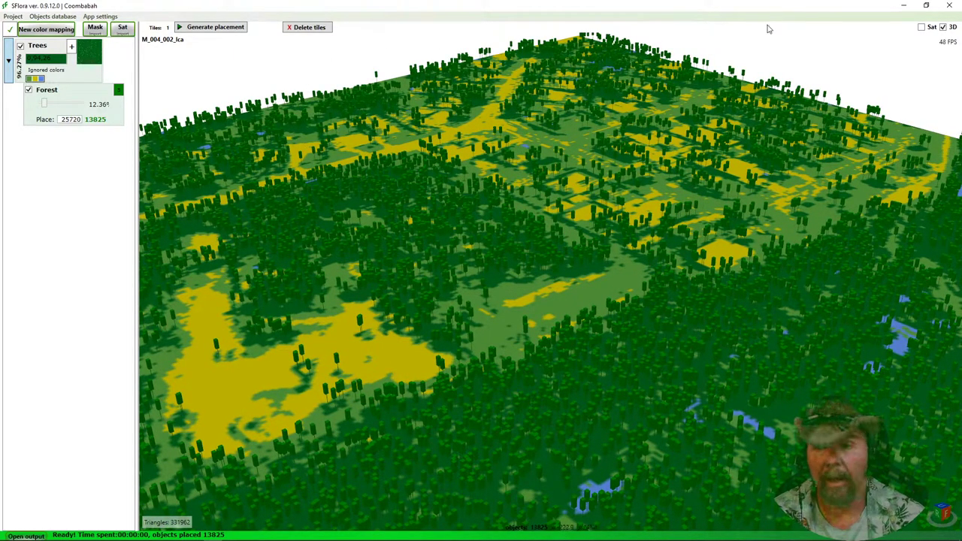
# Leave the 3D view, return to the full tile grid and examine the tiles along the river.
pyautogui.click(944, 27)
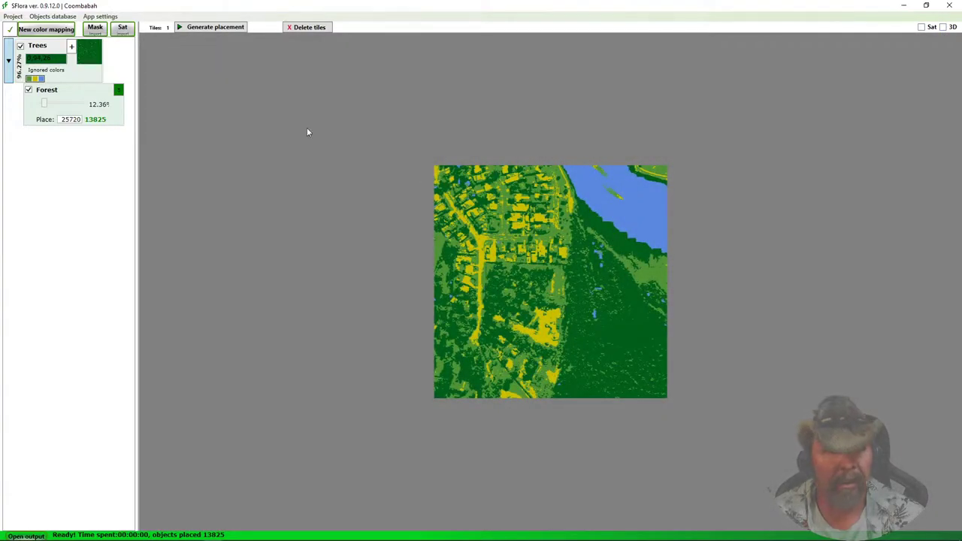
pyautogui.click(309, 127)
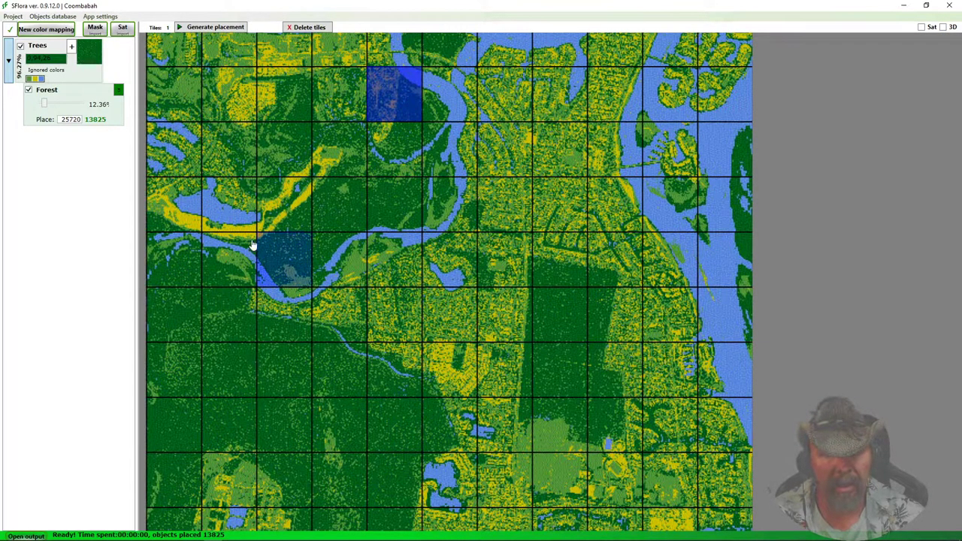
pyautogui.scroll(3, 368, 260)
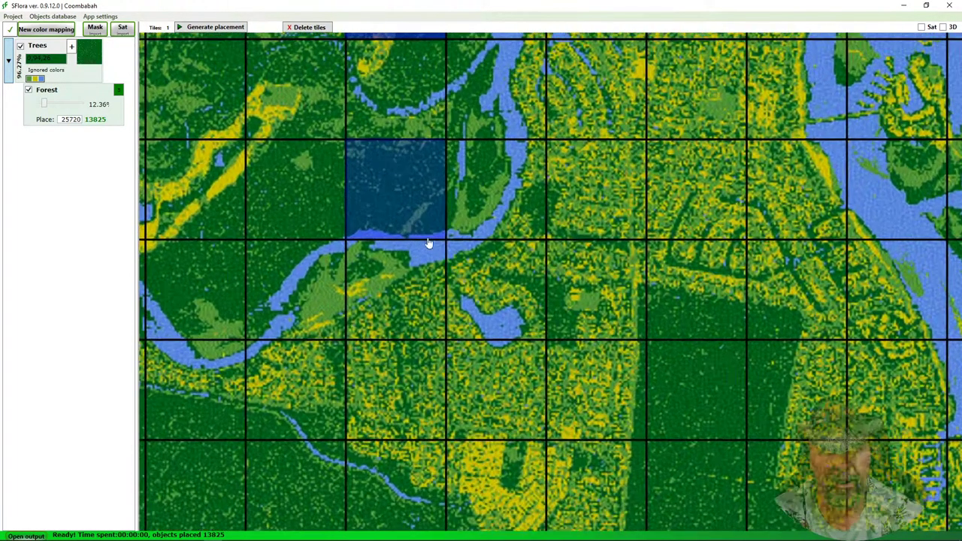
pyautogui.scroll(-4, 640, 189)
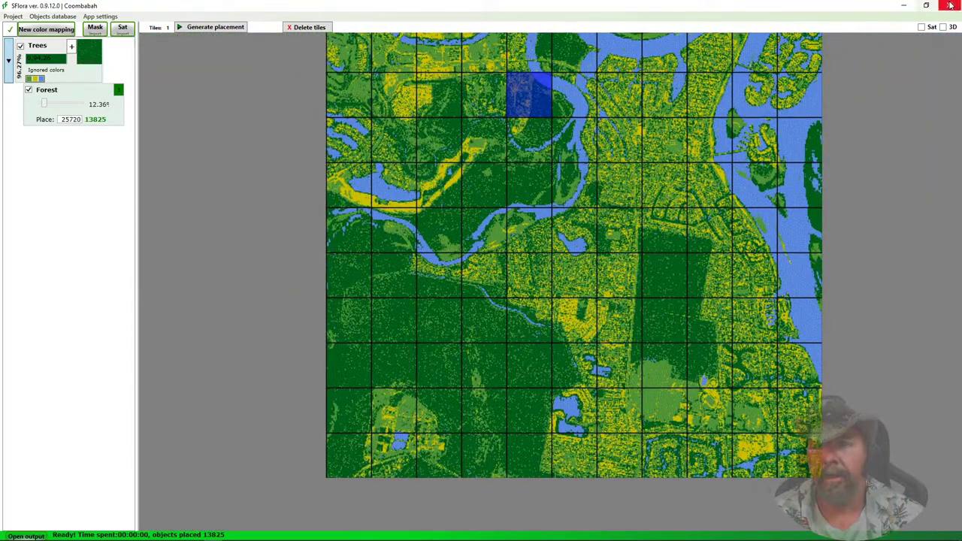
pyautogui.scroll(3, 560, 225)
pyautogui.scroll(4, 560, 241)
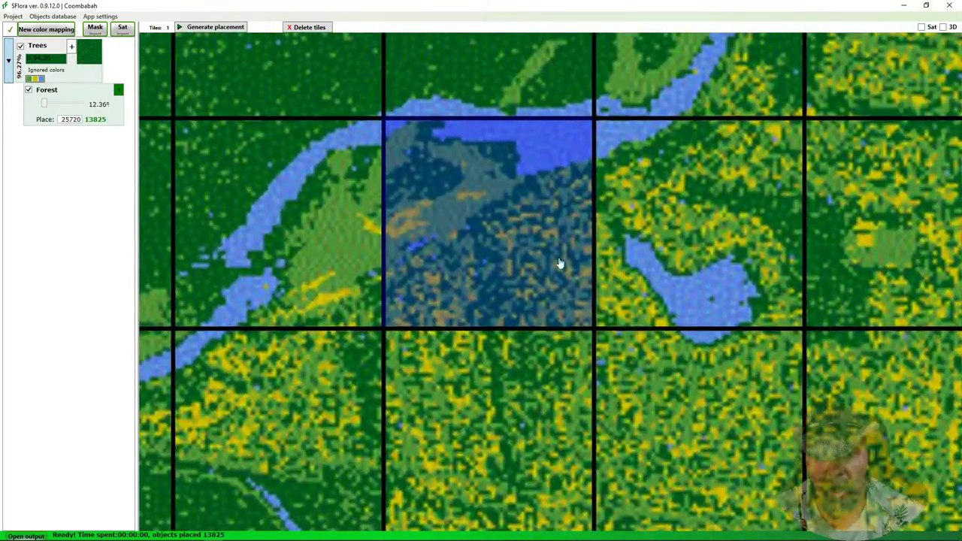
# Leave SFlora, bring up the Discord terrain-builder channel briefly, and return to the Terrain Builder window with the peninsula project.
pyautogui.click(122, 28)
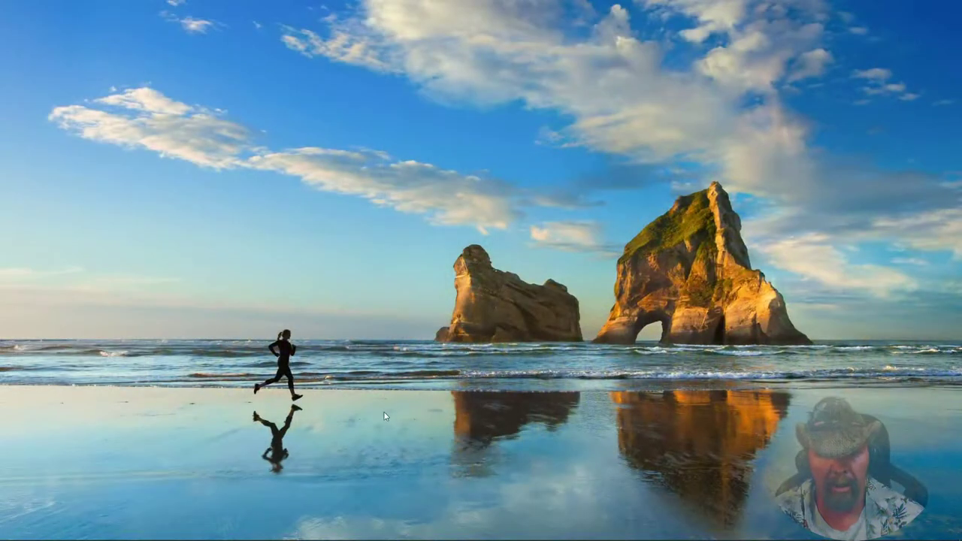
pyautogui.moveTo(339, 538)
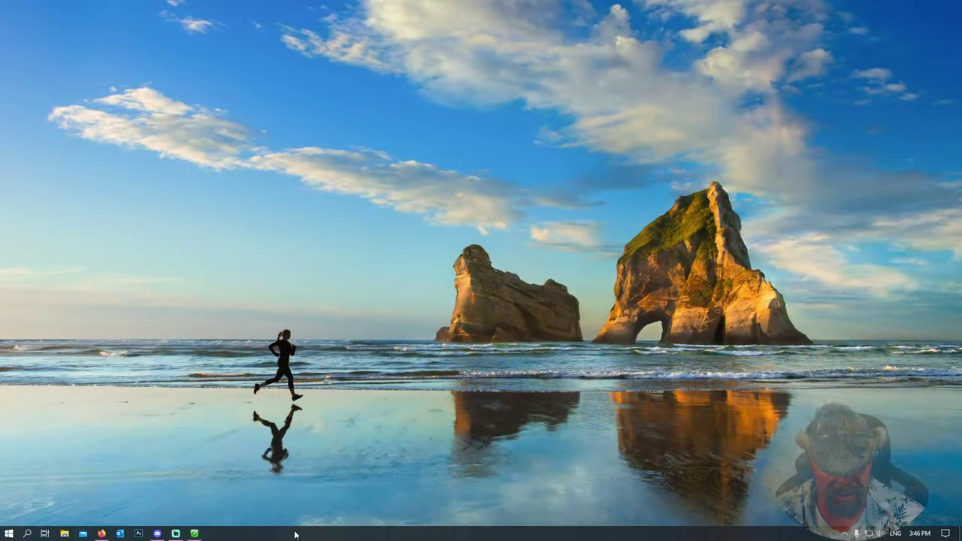
pyautogui.click(196, 534)
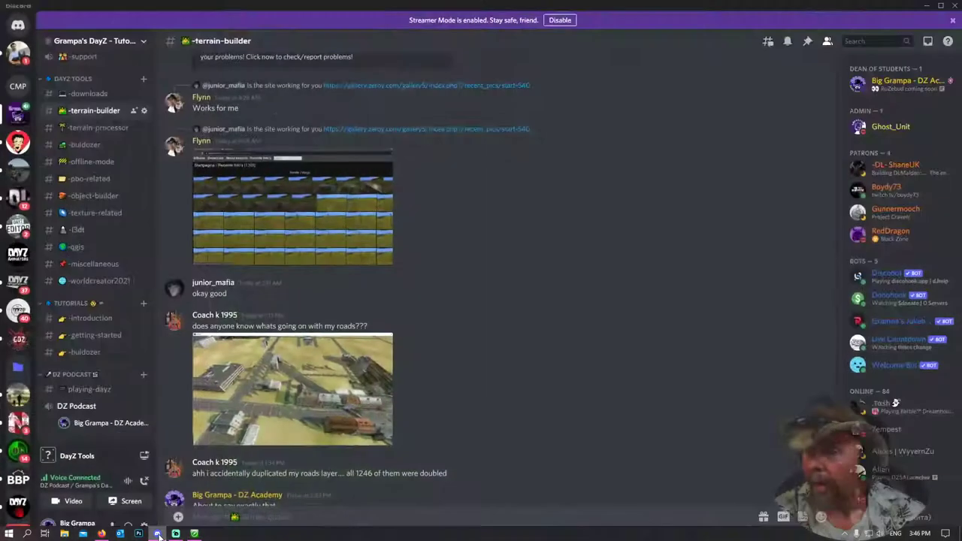
pyautogui.click(158, 535)
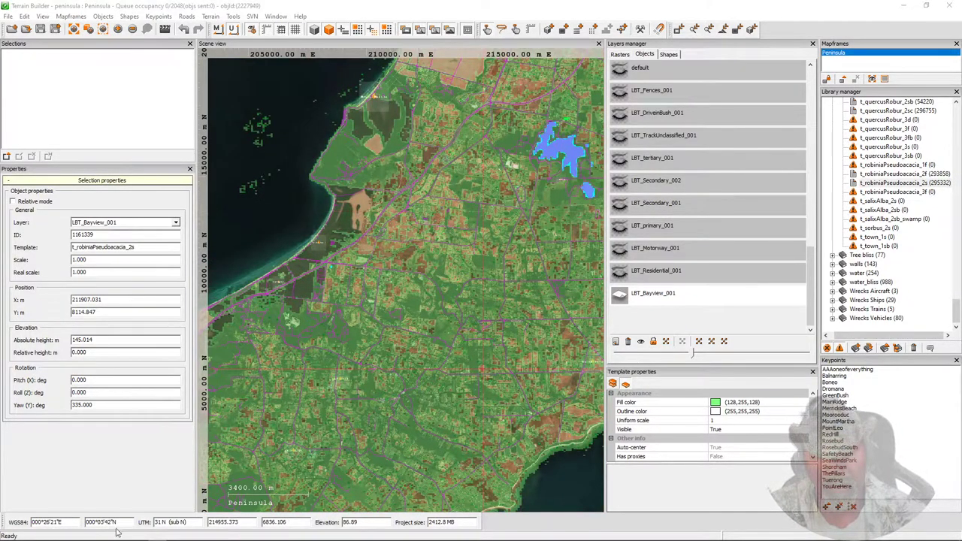
pyautogui.moveTo(117, 539)
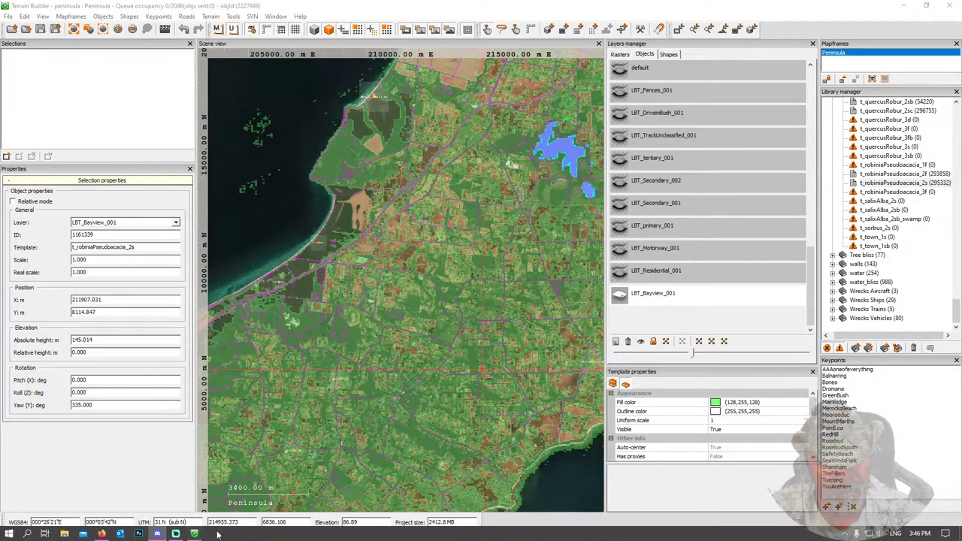
pyautogui.moveTo(191, 533)
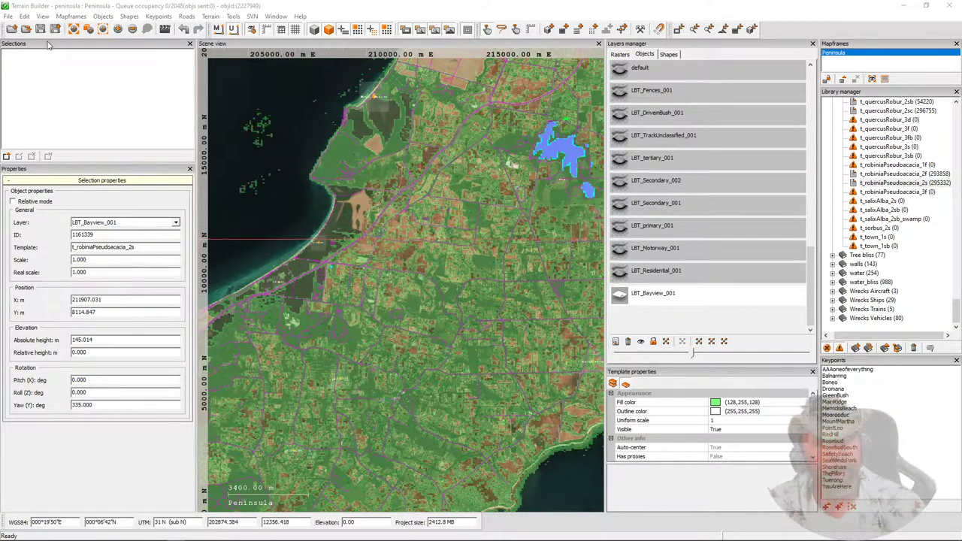
# Open the recent project uluru.tv4p without saving the current peninsula project.
pyautogui.click(8, 16)
pyautogui.moveTo(45, 62)
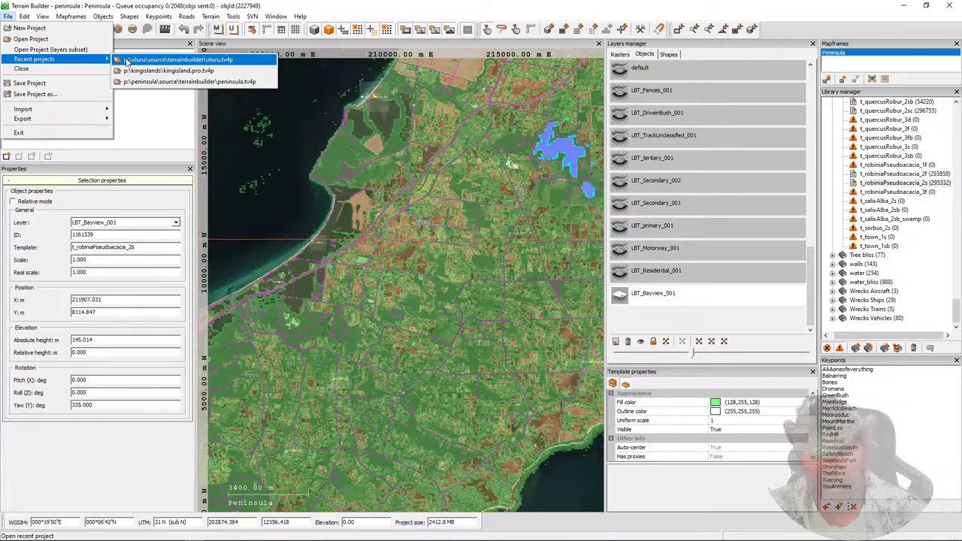
pyautogui.click(127, 60)
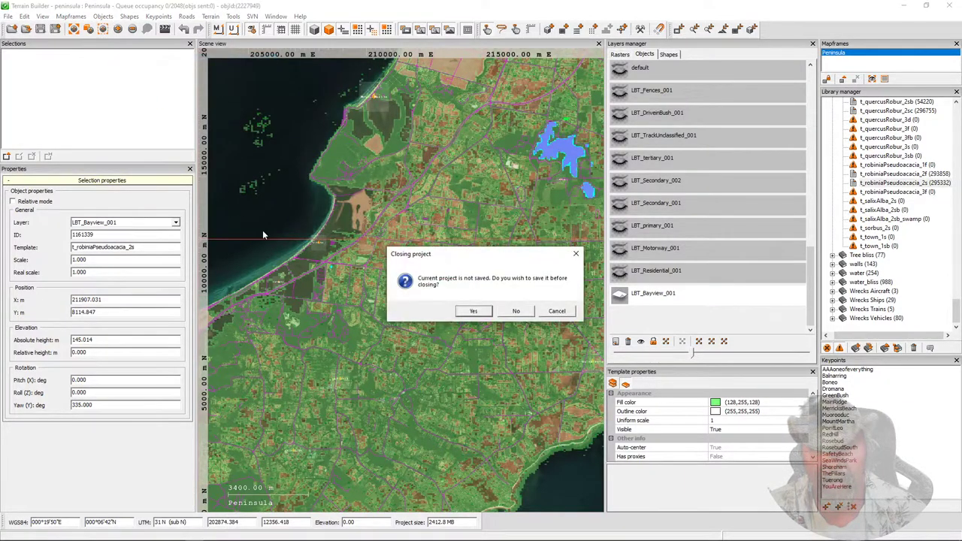
pyautogui.click(511, 312)
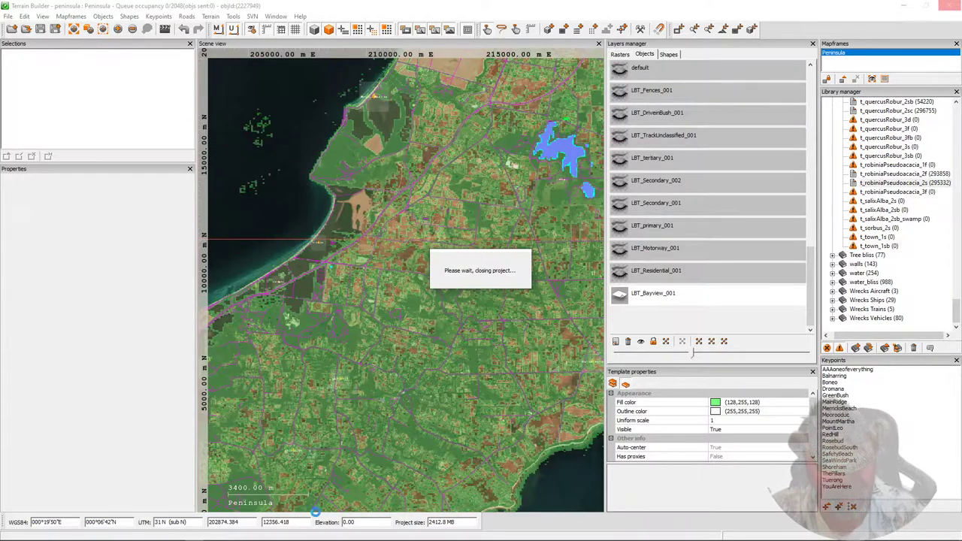
# Open the Windows search while the project is closing.
pyautogui.moveTo(177, 535)
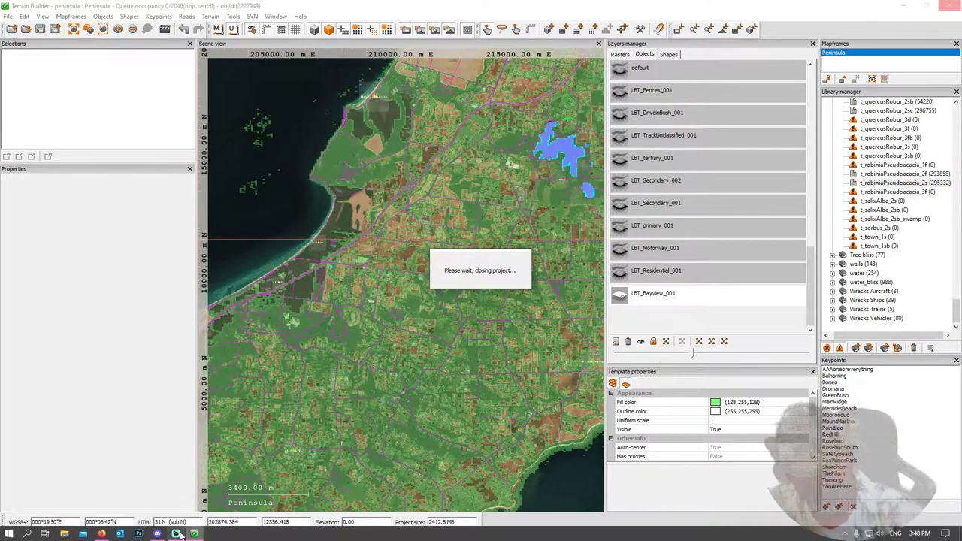
pyautogui.click(28, 535)
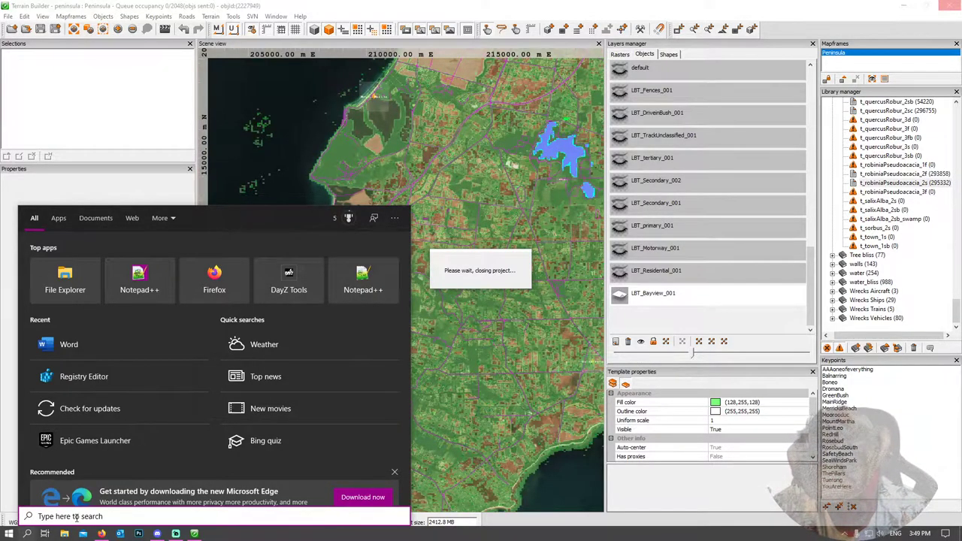
pyautogui.write('image')
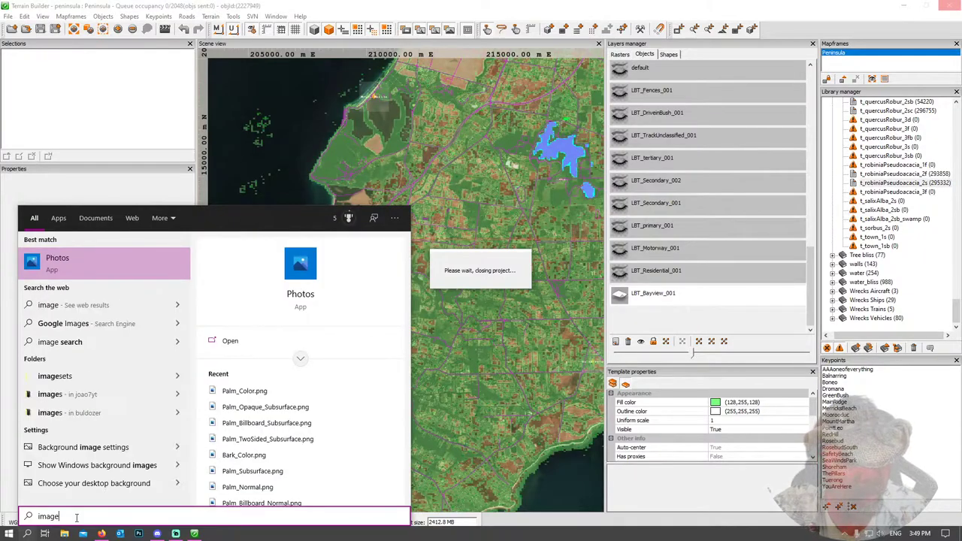
pyautogui.press('BackSpace')
pyautogui.press('BackSpace')
pyautogui.press('BackSpace')
pyautogui.press('BackSpace')
pyautogui.press('BackSpace')
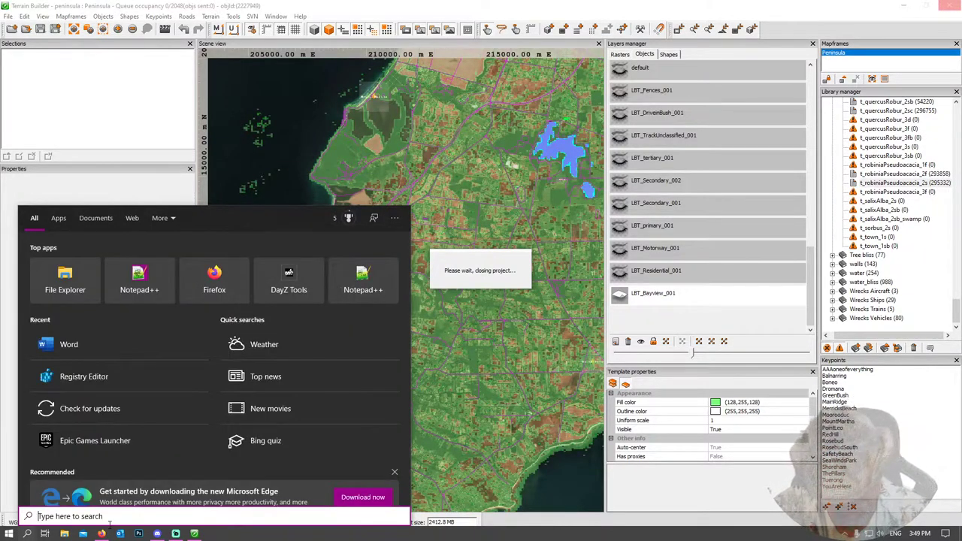
# Search for "paint", launch Paint and maximize its window.
pyautogui.write('paint')
pyautogui.press('Return')
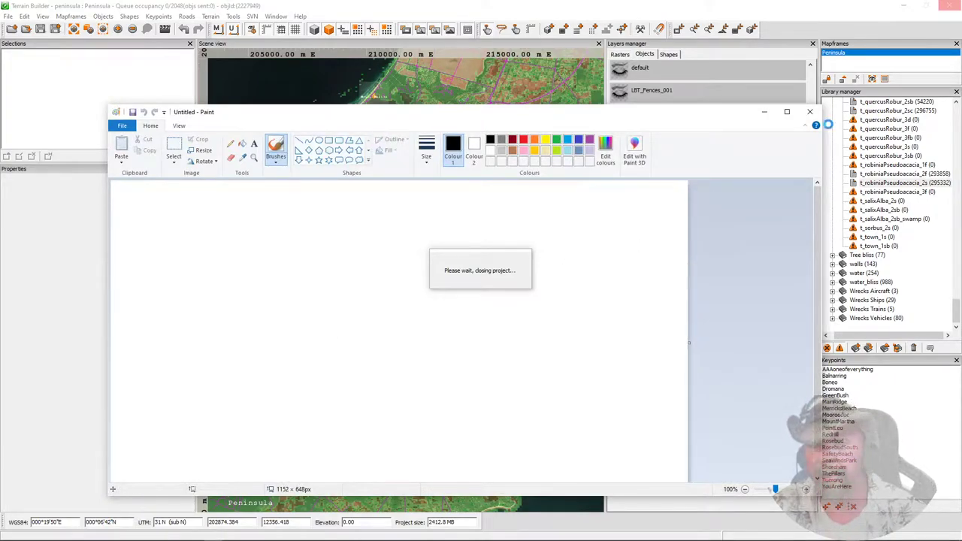
pyautogui.click(787, 113)
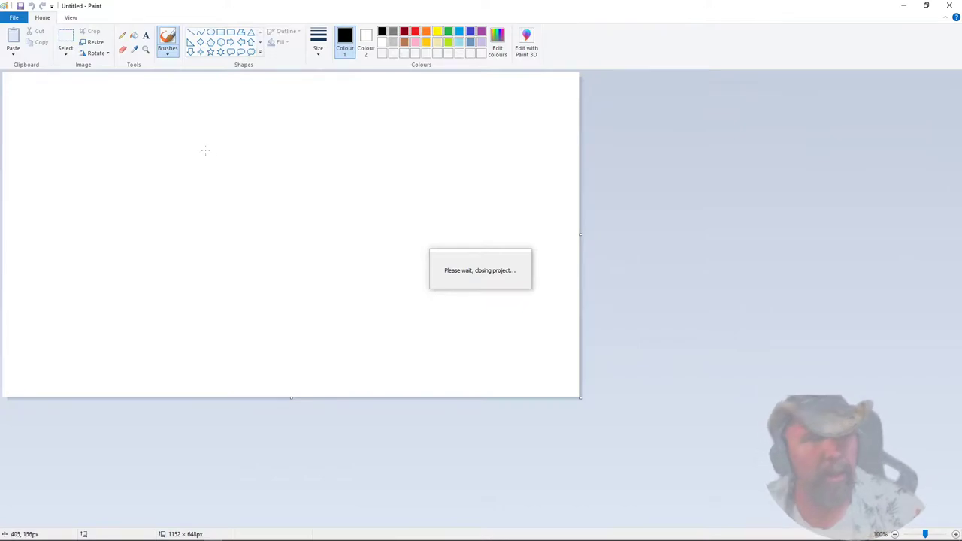
# Draw a black pencil line across the upper part of the canvas and a blue line across the area below it.
pyautogui.click(123, 35)
pyautogui.moveTo(107, 147)
pyautogui.mouseDown()
pyautogui.moveTo(403, 145)
pyautogui.moveTo(526, 132)
pyautogui.mouseUp()
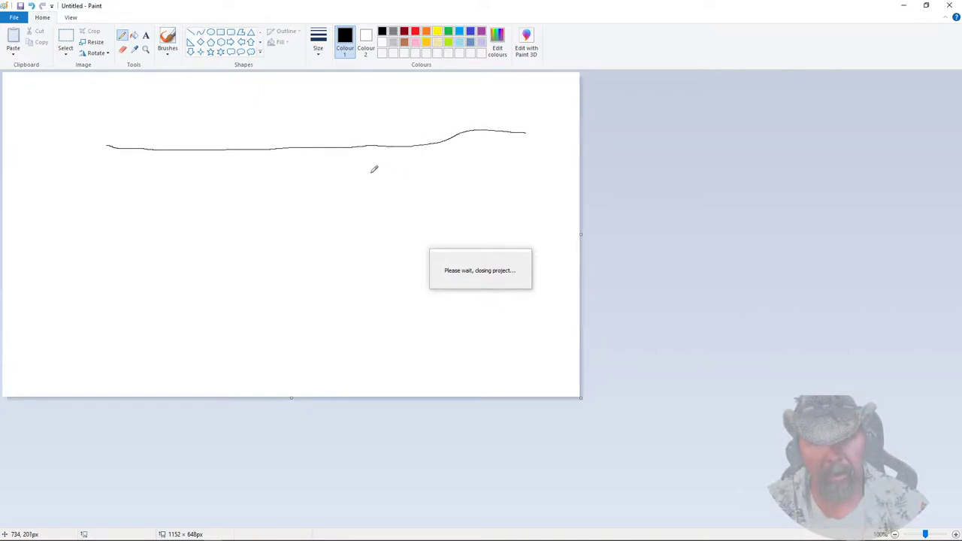
pyautogui.click(415, 32)
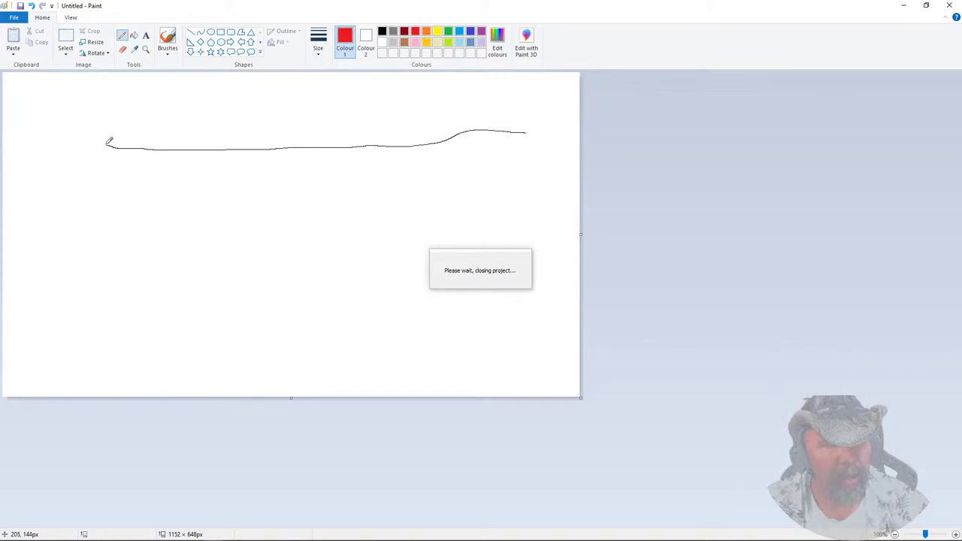
pyautogui.click(460, 33)
pyautogui.moveTo(93, 248)
pyautogui.mouseDown()
pyautogui.moveTo(269, 263)
pyautogui.moveTo(434, 260)
pyautogui.mouseUp()
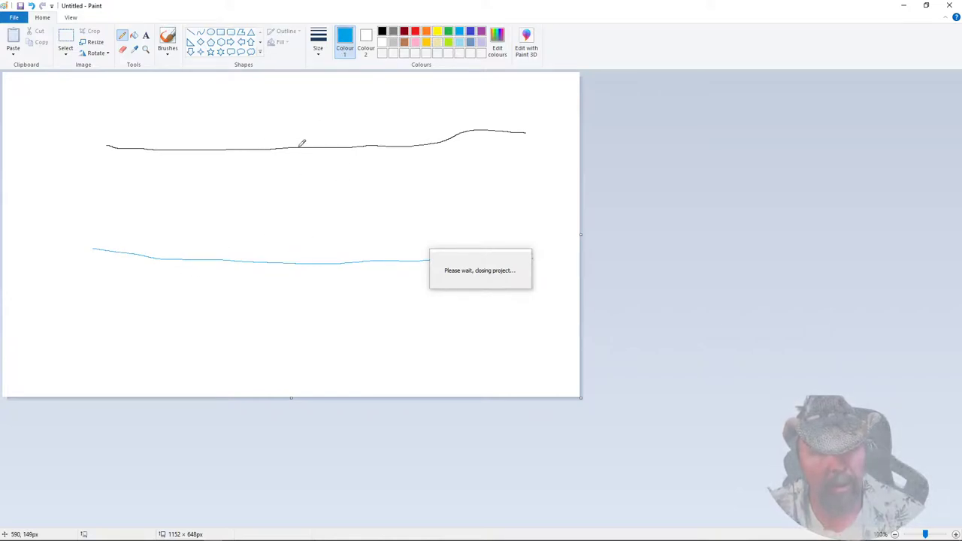
# Sketch a black hilly terrain profile over the upper line and a crossed zero beside the start of the blue line.
pyautogui.click(382, 32)
pyautogui.moveTo(520, 135)
pyautogui.mouseDown()
pyautogui.moveTo(444, 120)
pyautogui.moveTo(327, 118)
pyautogui.moveTo(64, 141)
pyautogui.moveTo(633, 120)
pyautogui.mouseUp()
pyautogui.moveTo(497, 183); pyautogui.dragTo(476, 193)
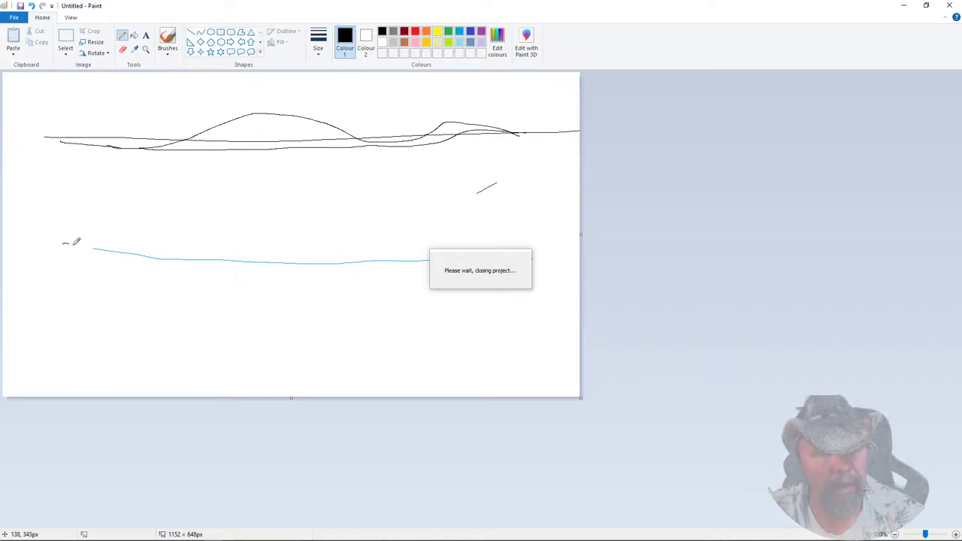
pyautogui.moveTo(71, 244); pyautogui.dragTo(63, 263)
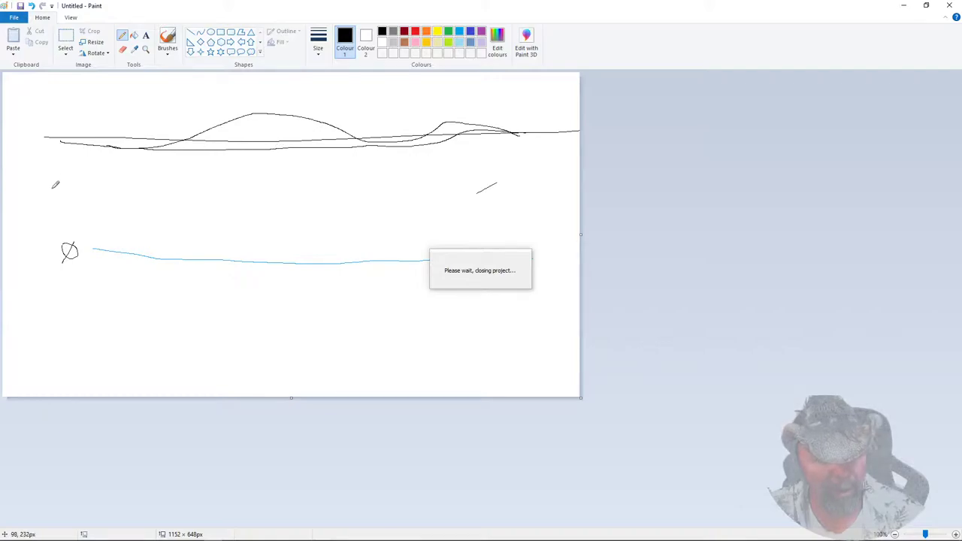
# Draw a blue line and a green line across the canvas between the terrain profile and the lower blue line.
pyautogui.click(459, 31)
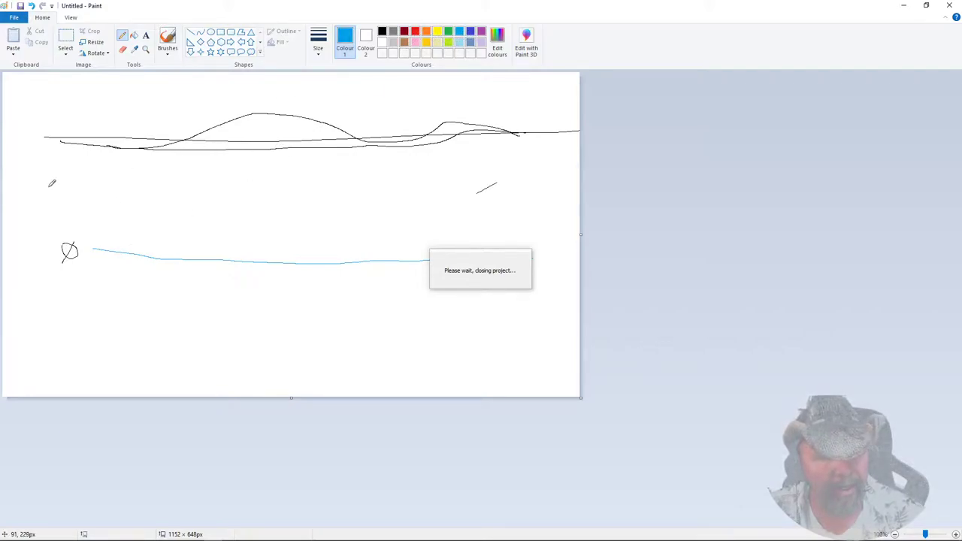
pyautogui.moveTo(48, 185)
pyautogui.mouseDown()
pyautogui.moveTo(315, 207)
pyautogui.moveTo(493, 195)
pyautogui.moveTo(232, 202)
pyautogui.moveTo(49, 186)
pyautogui.mouseUp()
pyautogui.click(448, 32)
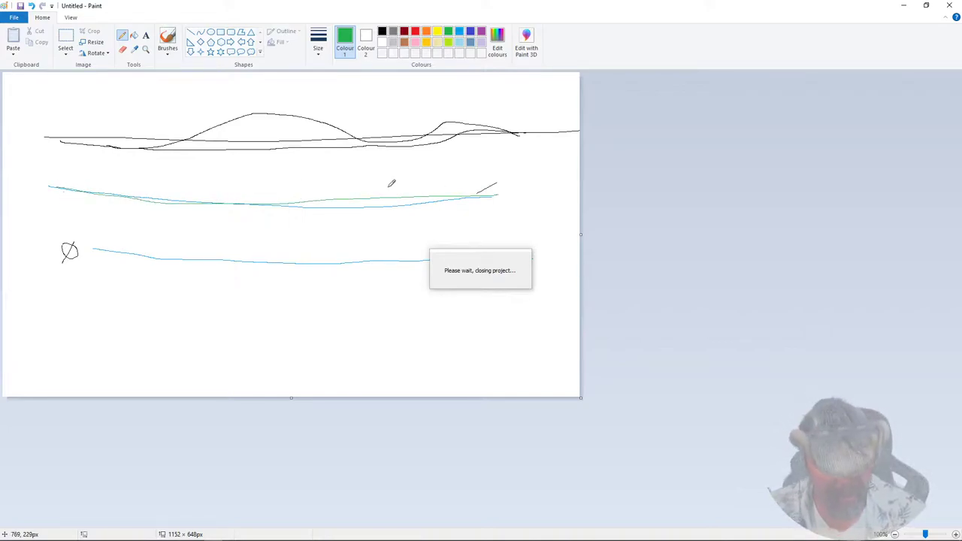
# Undo all the pencil strokes until the canvas is blank.
pyautogui.hotkey('ctrl', 'z')
pyautogui.hotkey('ctrl', 'z')
pyautogui.hotkey('ctrl', 'z')
pyautogui.hotkey('ctrl', 'z')
pyautogui.hotkey('ctrl', 'z')
pyautogui.hotkey('ctrl', 'z')
pyautogui.hotkey('ctrl', 'z')
pyautogui.hotkey('ctrl', 'z')
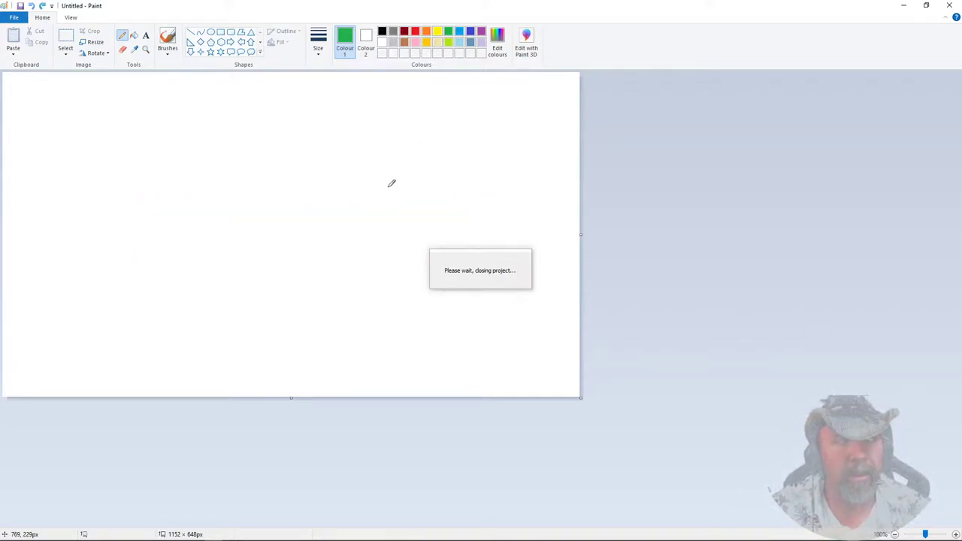
# Draw a short, nearly horizontal black pencil line in the upper-left area of the canvas.
pyautogui.click(382, 33)
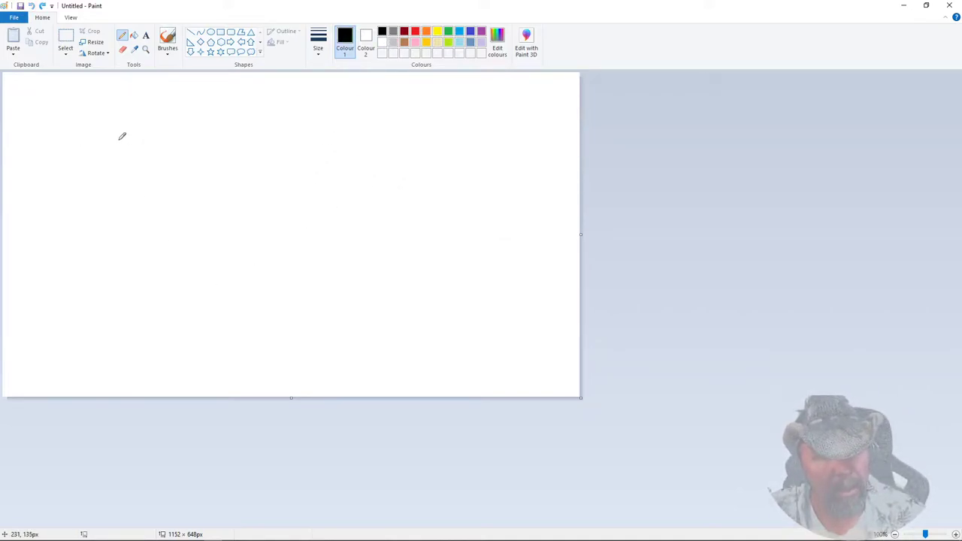
pyautogui.moveTo(44, 126); pyautogui.dragTo(202, 130)
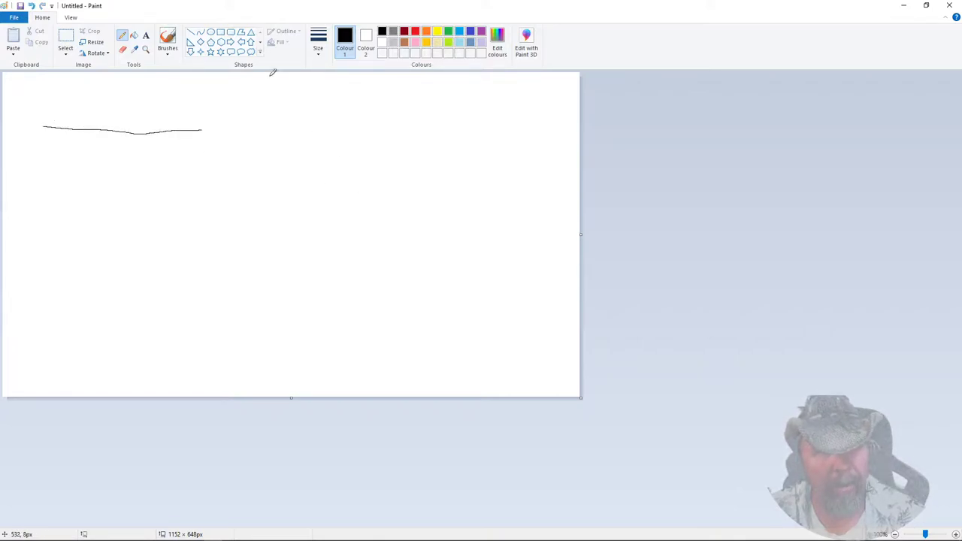
# Draw a rough pencil circle and, above it, a long nearly horizontal black line in the right half of the canvas.
pyautogui.moveTo(412, 175)
pyautogui.mouseDown()
pyautogui.moveTo(452, 190)
pyautogui.moveTo(447, 220)
pyautogui.moveTo(386, 242)
pyautogui.moveTo(375, 197)
pyautogui.moveTo(421, 180)
pyautogui.mouseUp()
pyautogui.moveTo(522, 142); pyautogui.dragTo(305, 136)
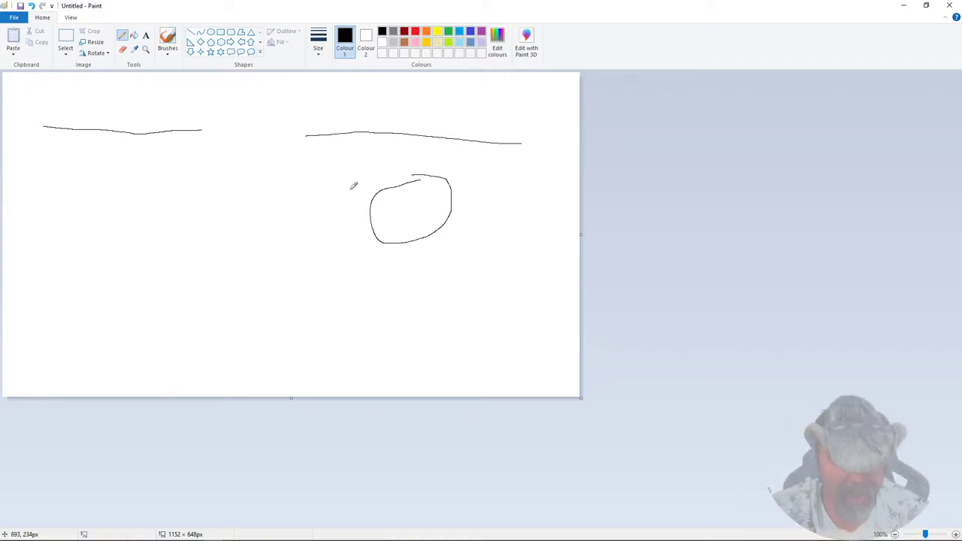
# Undo all the pencil strokes until the canvas is blank.
pyautogui.hotkey('ctrl', 'a')
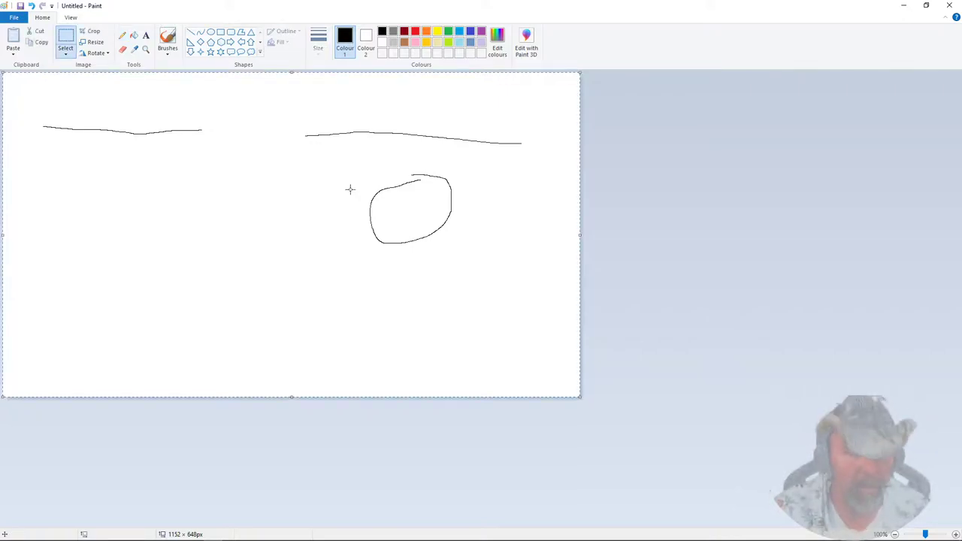
pyautogui.hotkey('ctrl', 'z')
pyautogui.hotkey('ctrl', 'z')
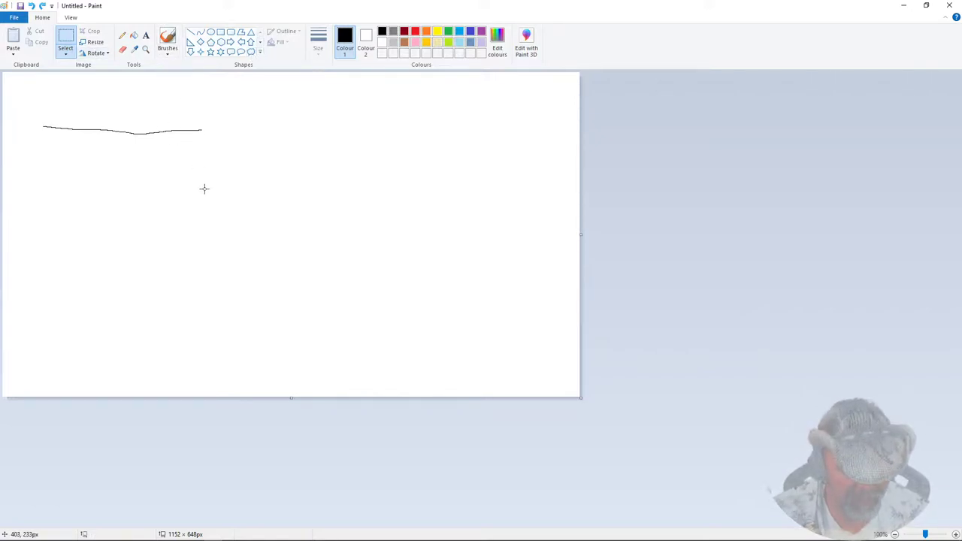
pyautogui.hotkey('ctrl', 'z')
pyautogui.click(66, 55)
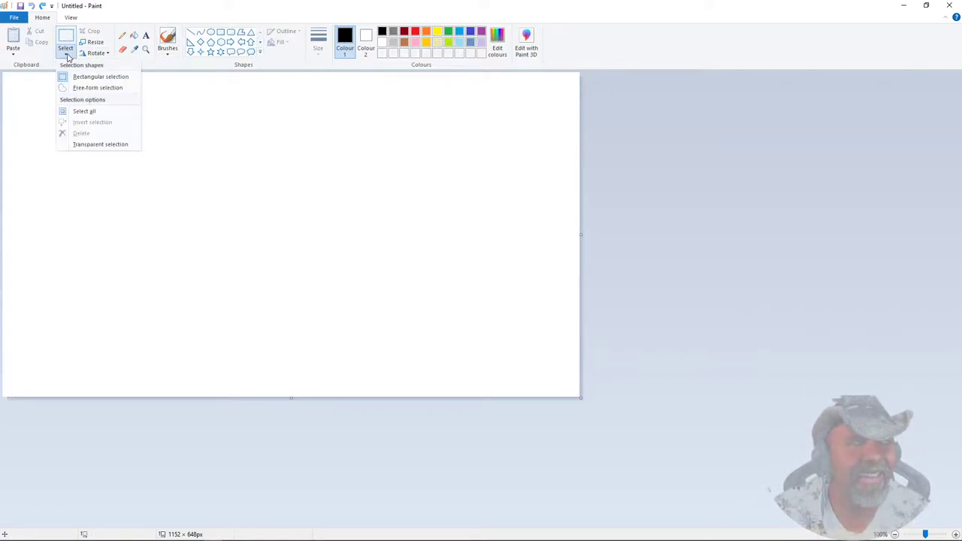
pyautogui.click(107, 87)
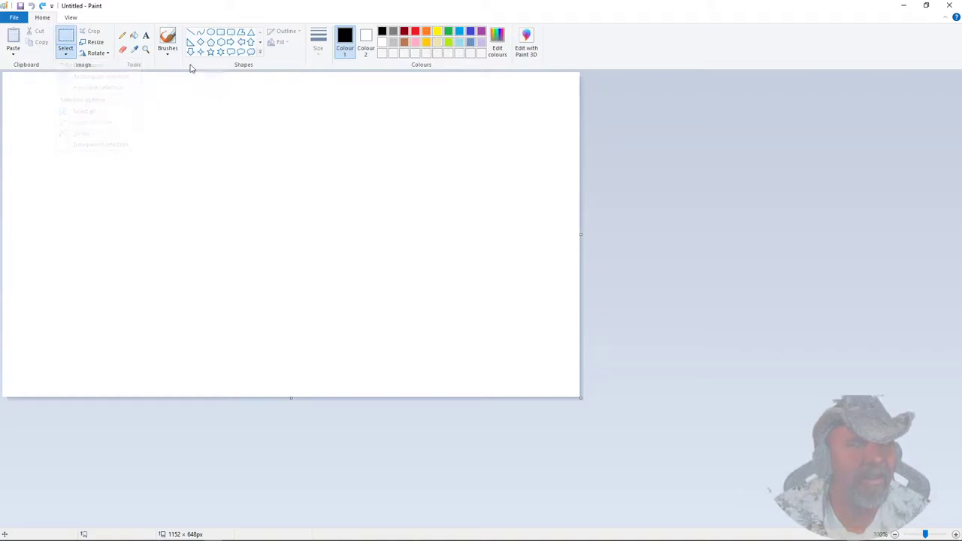
# With the brush, draw a black ground line that drops into a square-sided trench right of the canvas centre.
pyautogui.click(167, 39)
pyautogui.moveTo(163, 142); pyautogui.dragTo(236, 158)
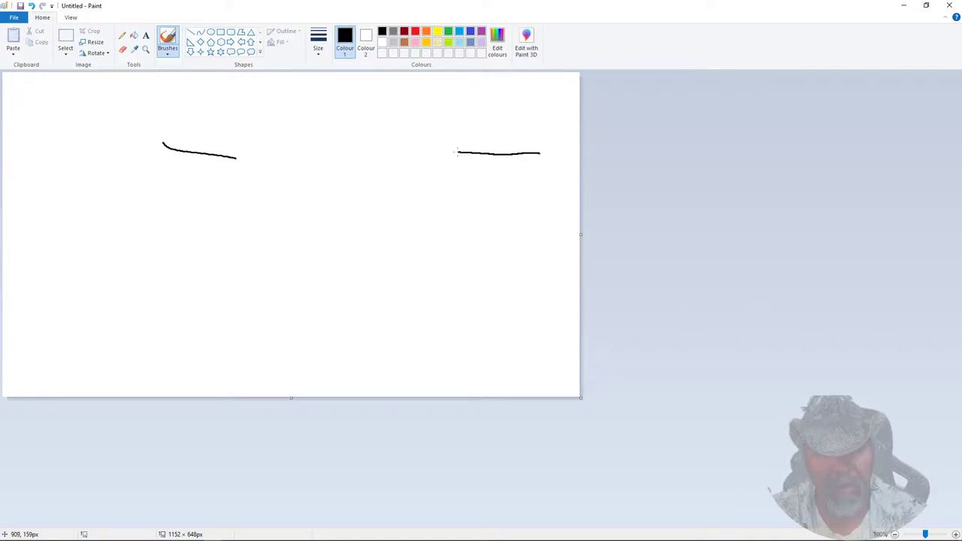
pyautogui.moveTo(448, 151)
pyautogui.mouseDown()
pyautogui.moveTo(449, 243)
pyautogui.moveTo(420, 244)
pyautogui.moveTo(331, 242)
pyautogui.moveTo(335, 142)
pyautogui.moveTo(208, 147)
pyautogui.mouseUp()
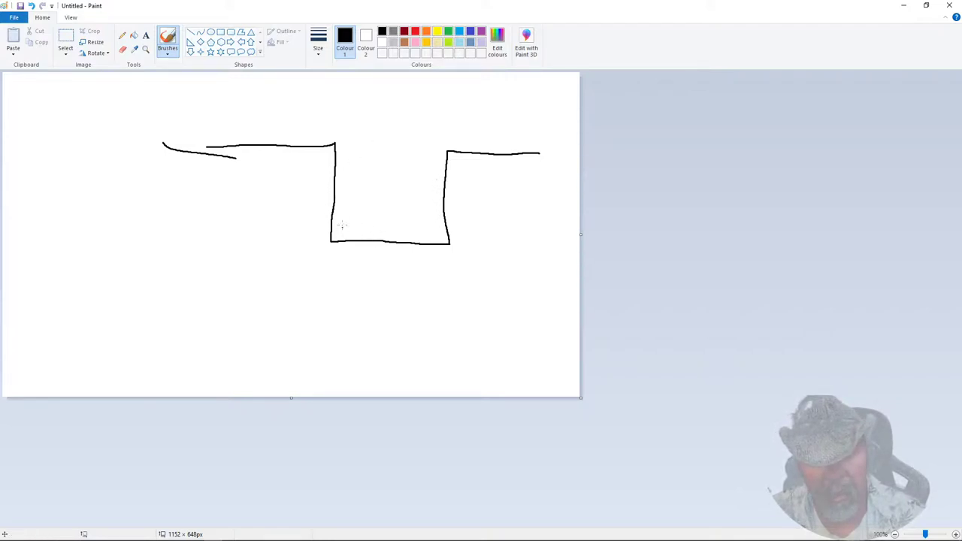
# Draw an arched tunnel inside the trench with small rail marks on its floor and arrows pointing at its inner and outer wall.
pyautogui.moveTo(380, 154)
pyautogui.mouseDown()
pyautogui.moveTo(345, 184)
pyautogui.moveTo(332, 242)
pyautogui.mouseUp()
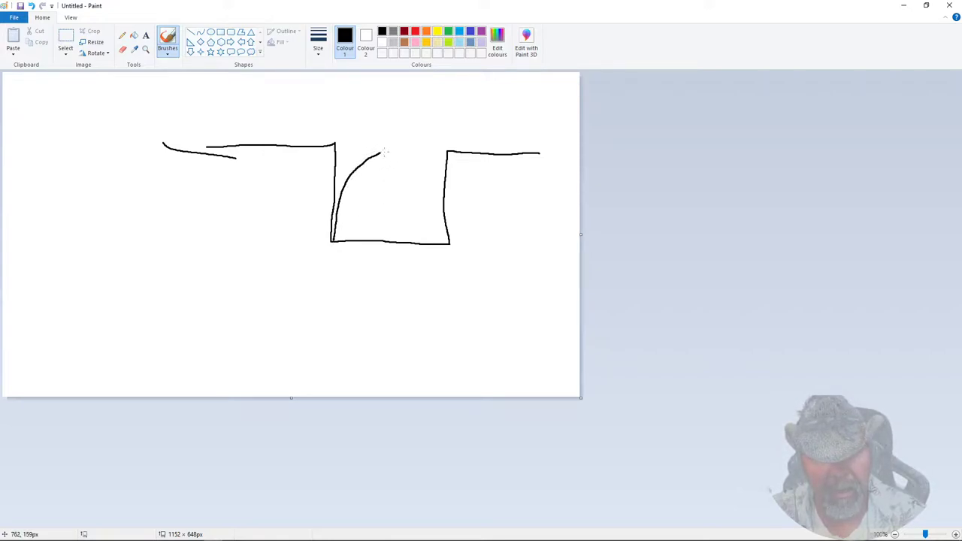
pyautogui.moveTo(386, 153)
pyautogui.mouseDown()
pyautogui.moveTo(417, 155)
pyautogui.moveTo(430, 173)
pyautogui.moveTo(445, 245)
pyautogui.mouseUp()
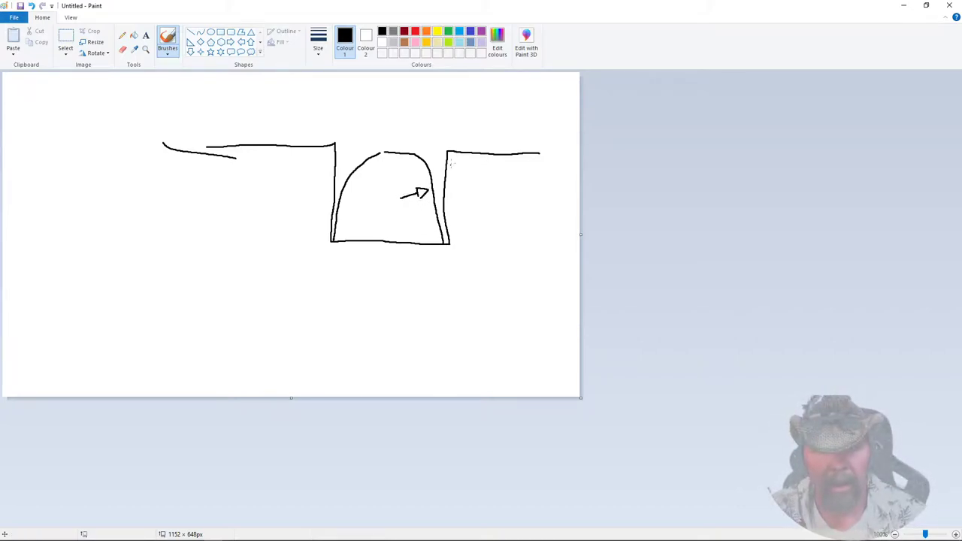
pyautogui.moveTo(443, 139); pyautogui.dragTo(426, 151)
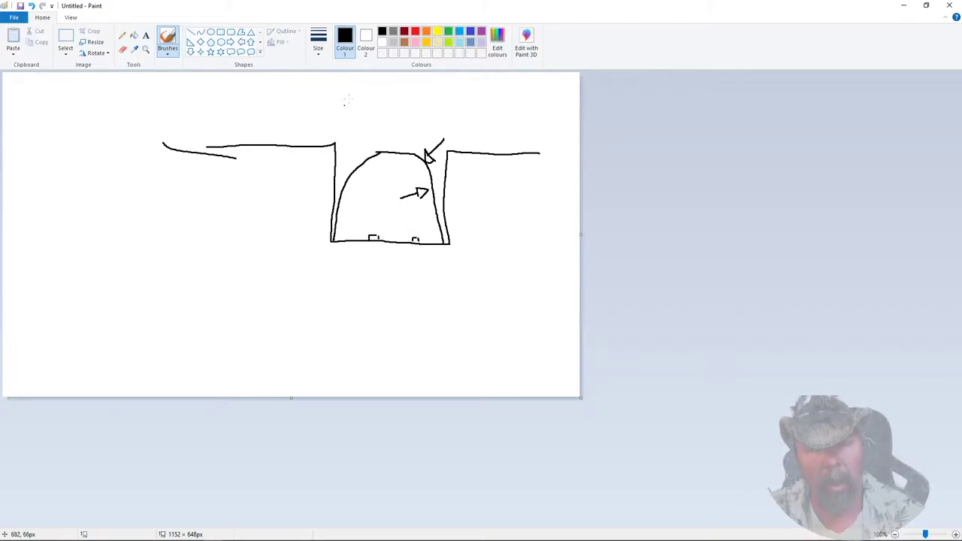
# Draw a dark red line across the trench opening and a dark red arrow above it.
pyautogui.click(404, 32)
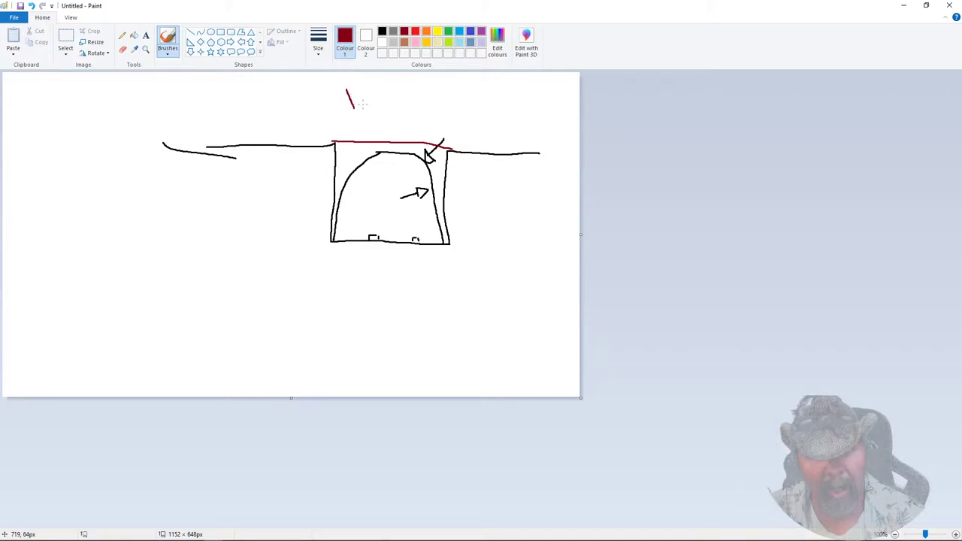
pyautogui.moveTo(354, 123); pyautogui.dragTo(347, 115)
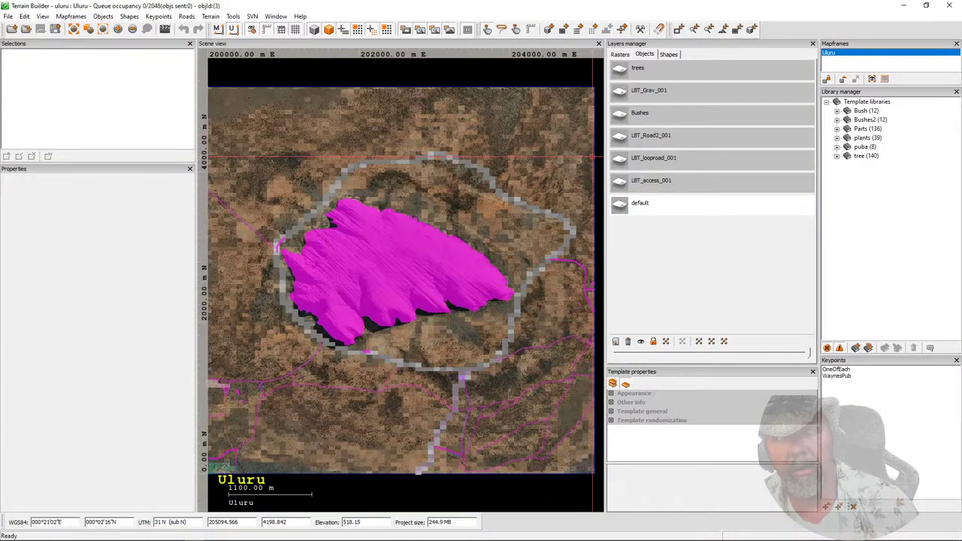
# Switch from Terrain Builder to the Epic Games Launcher and open the Unreal Engine Marketplace.
pyautogui.click(903, 5)
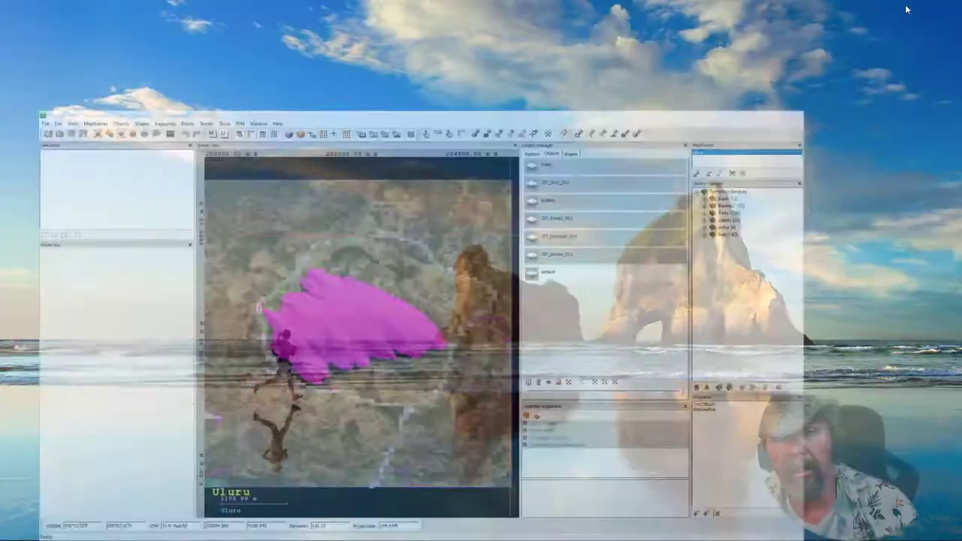
pyautogui.doubleClick(505, 245)
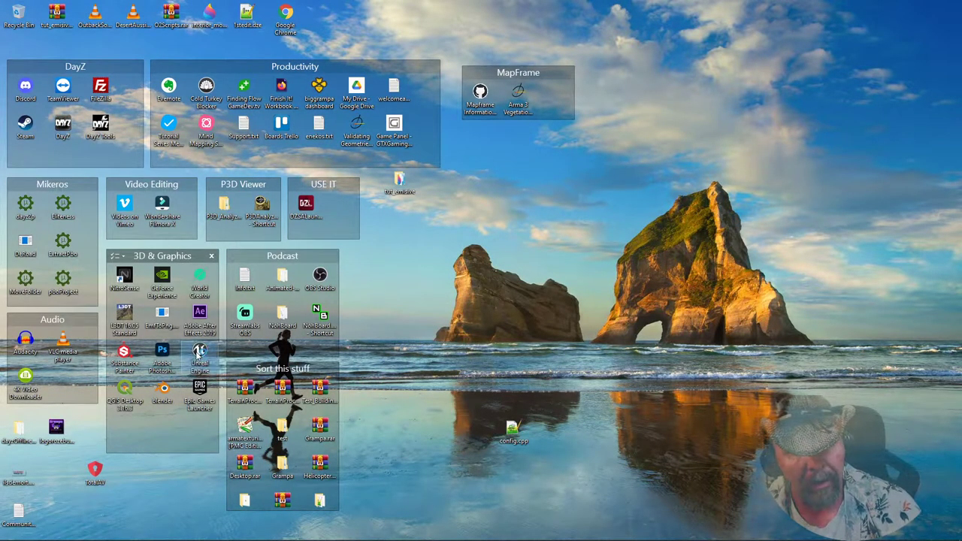
pyautogui.doubleClick(199, 353)
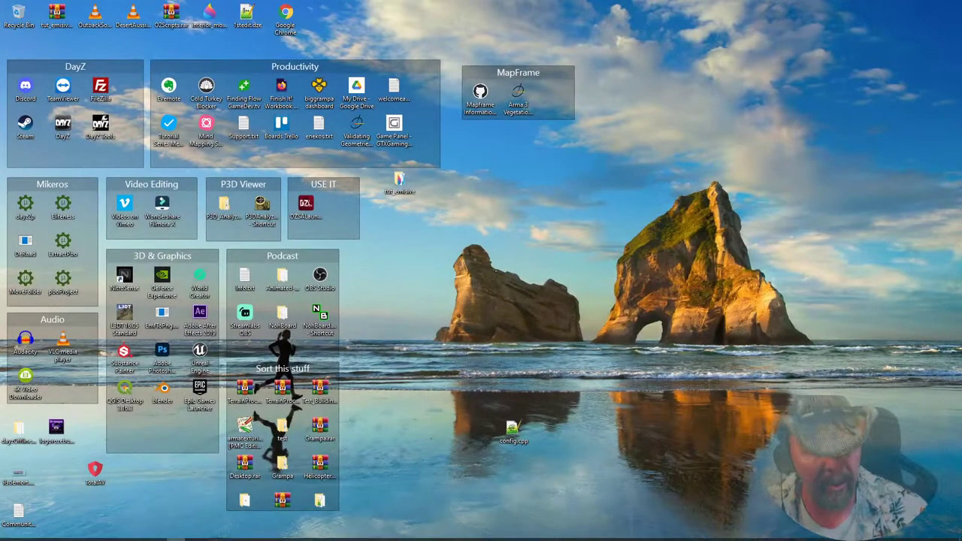
pyautogui.doubleClick(198, 392)
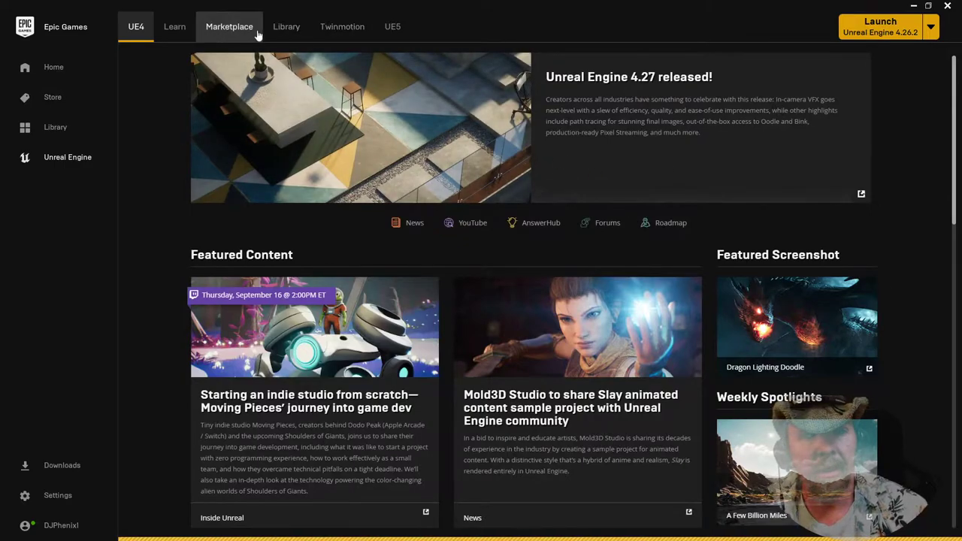
pyautogui.click(225, 30)
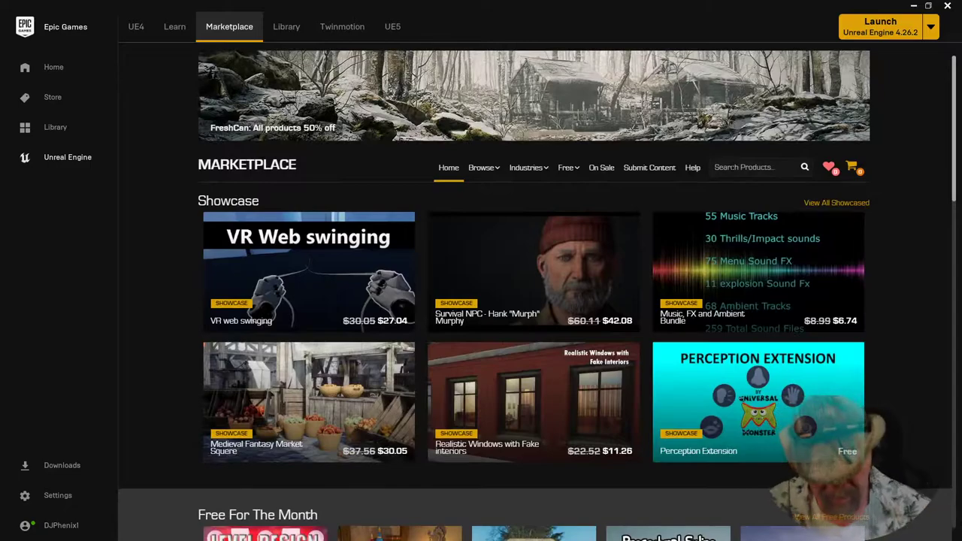
# Search the Marketplace for "subway" and open the Modular Subway Tunnels product page.
pyautogui.click(744, 167)
pyautogui.write('subwa')
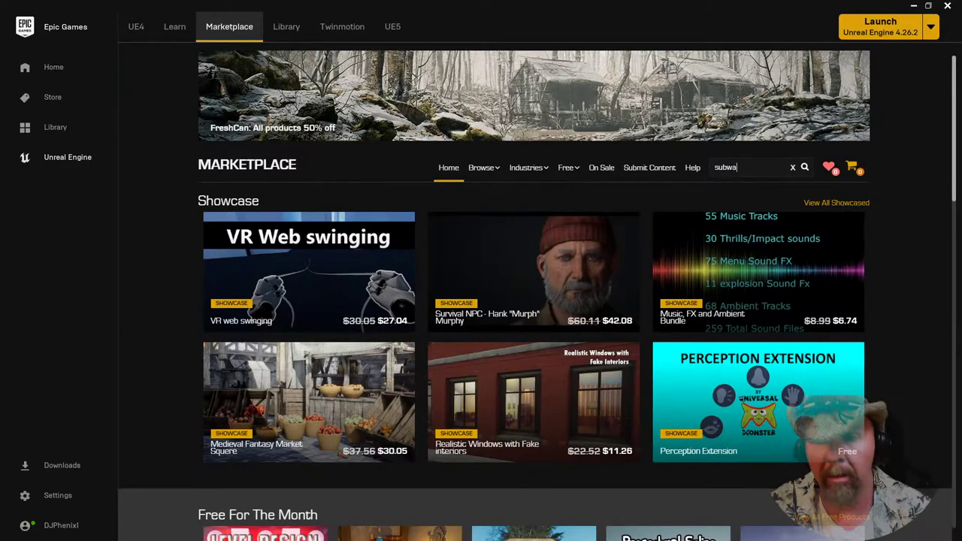
pyautogui.write('y')
pyautogui.press('Return')
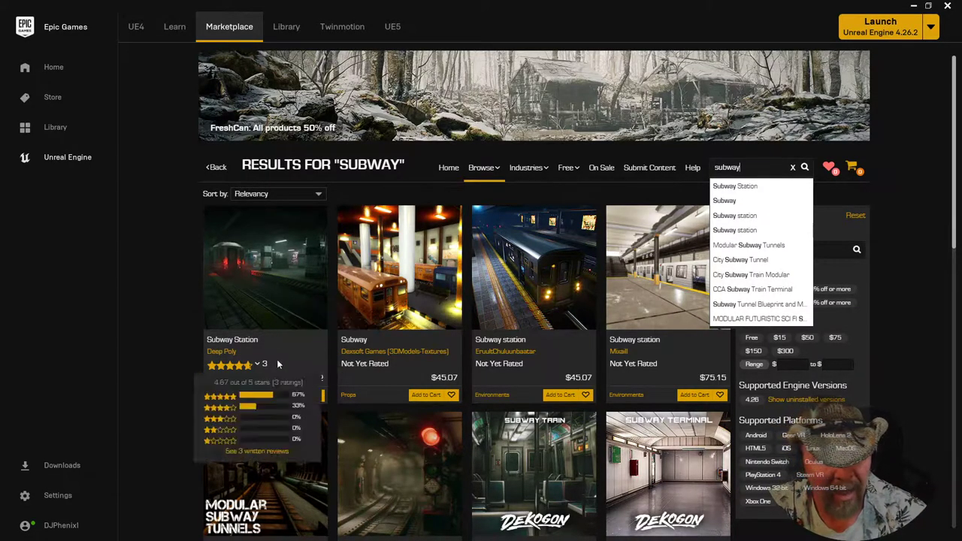
pyautogui.scroll(-1, 272, 349)
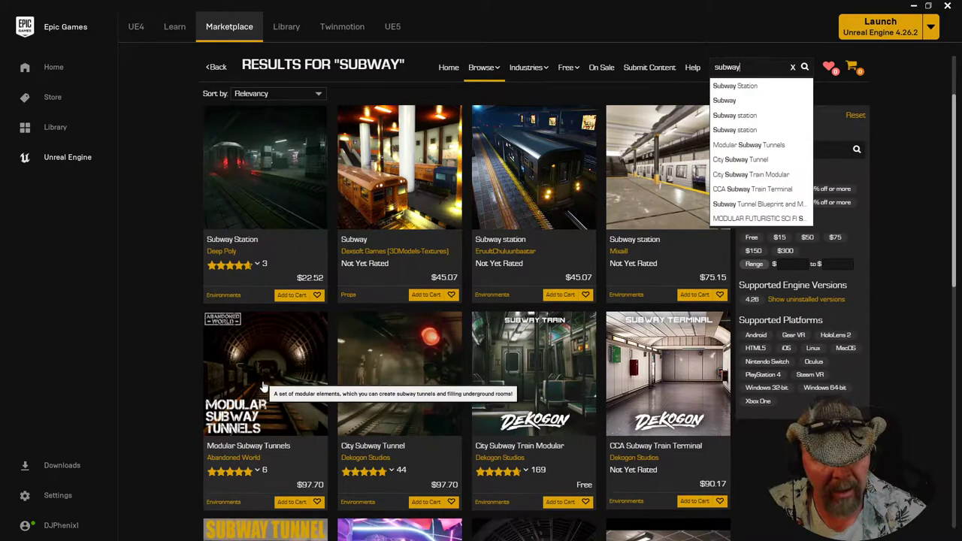
pyautogui.click(263, 384)
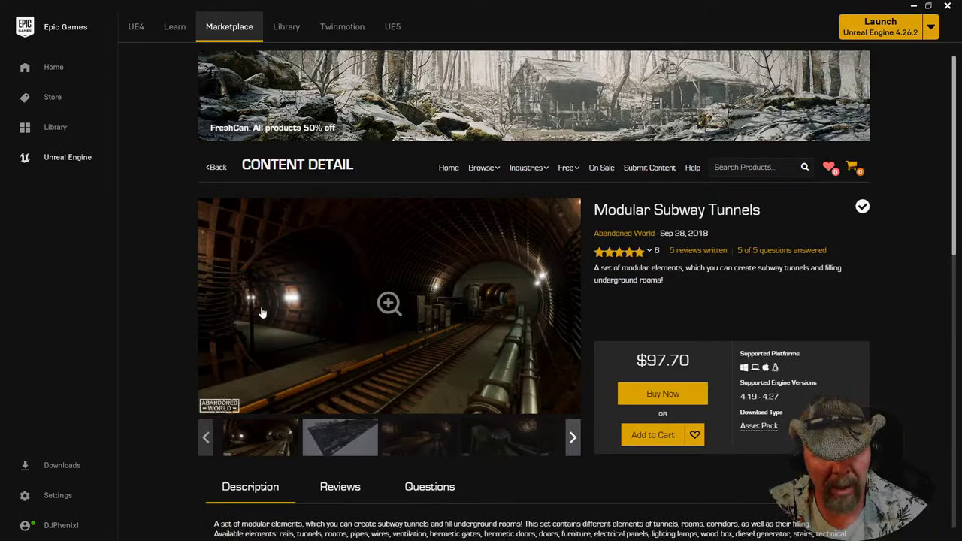
# Examine the Modular Subway Tunnels preview images at full size, including the parts overview, tunnels, hermetic gate and generator rooms.
pyautogui.click(340, 444)
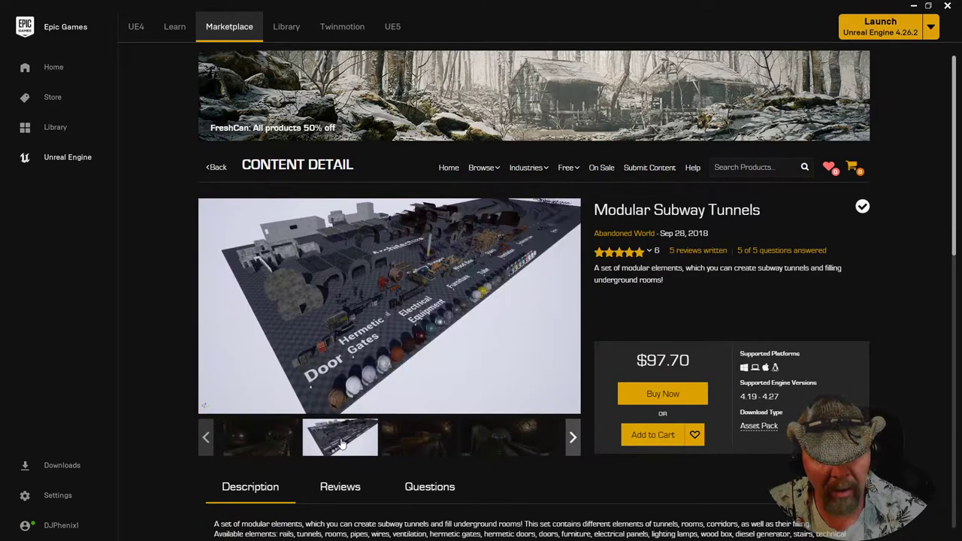
pyautogui.click(381, 292)
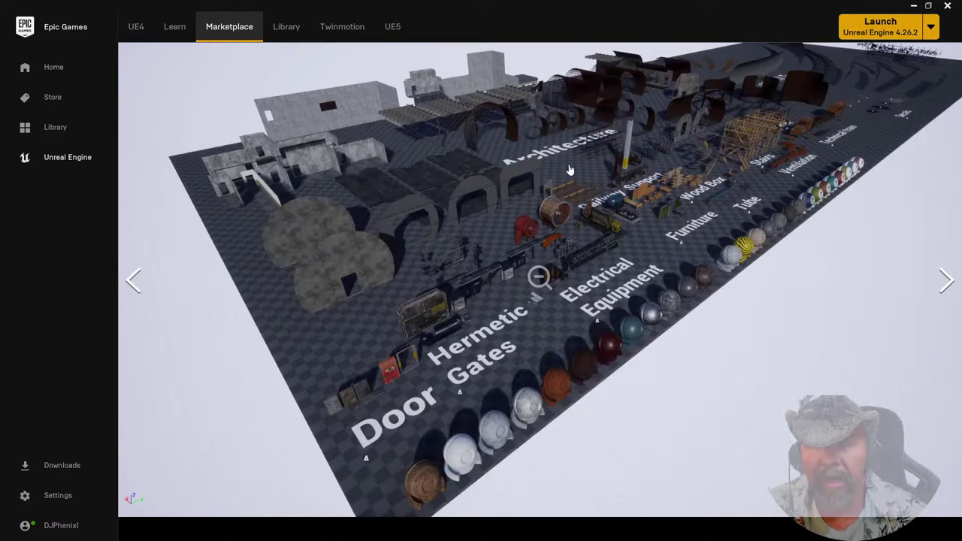
pyautogui.click(133, 280)
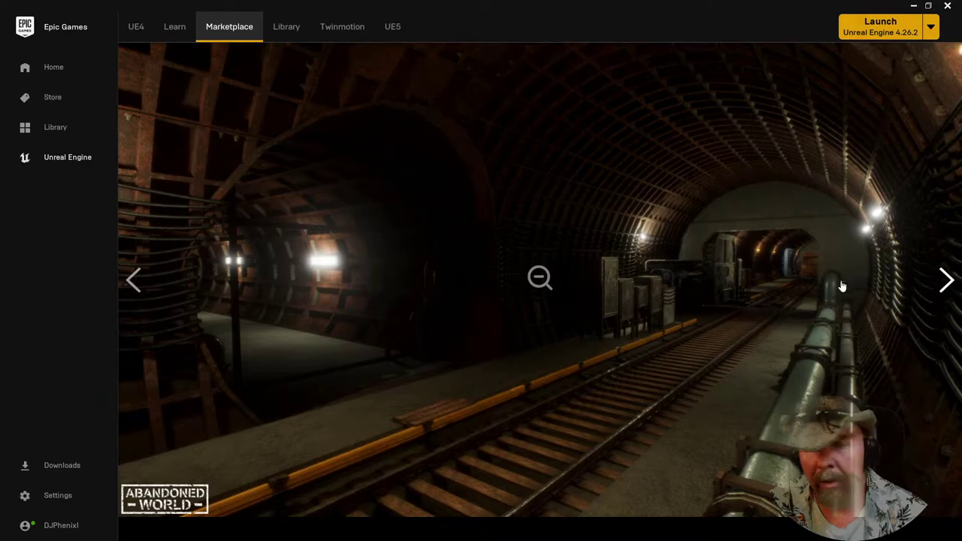
pyautogui.click(944, 280)
pyautogui.click(945, 285)
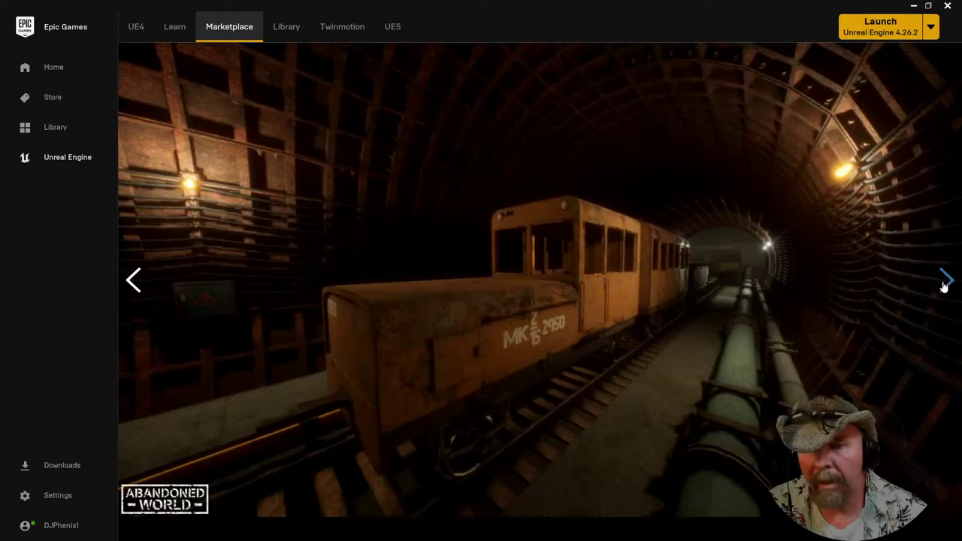
pyautogui.click(945, 286)
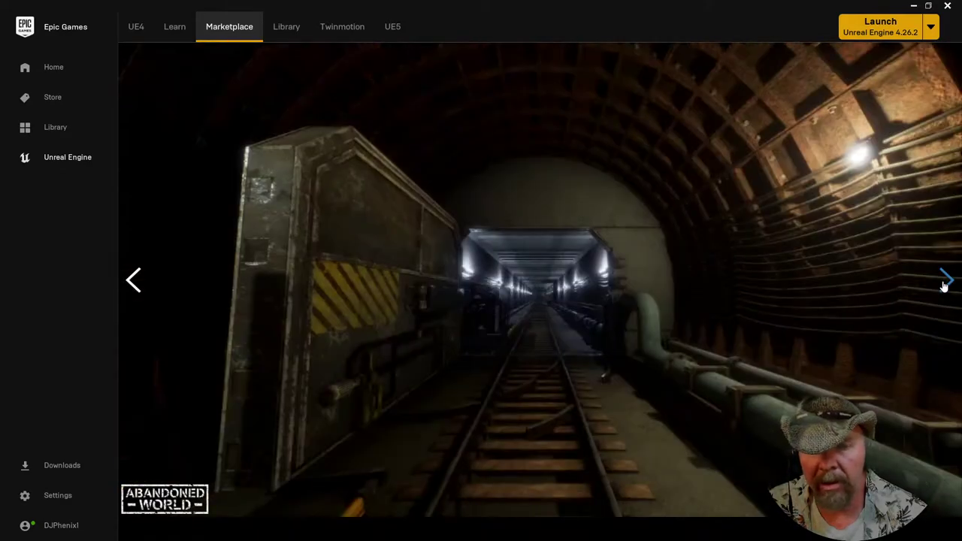
pyautogui.click(945, 286)
pyautogui.click(945, 285)
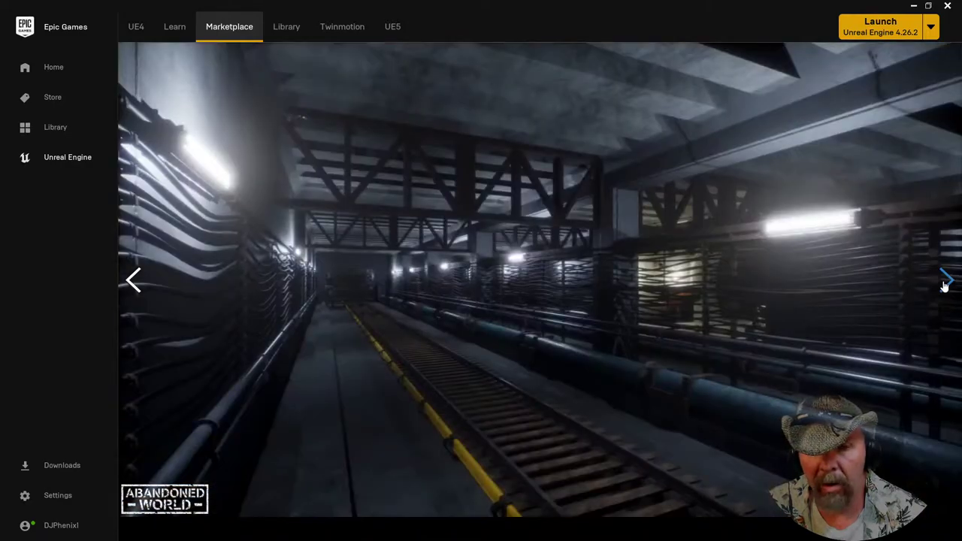
pyautogui.click(945, 286)
pyautogui.click(945, 285)
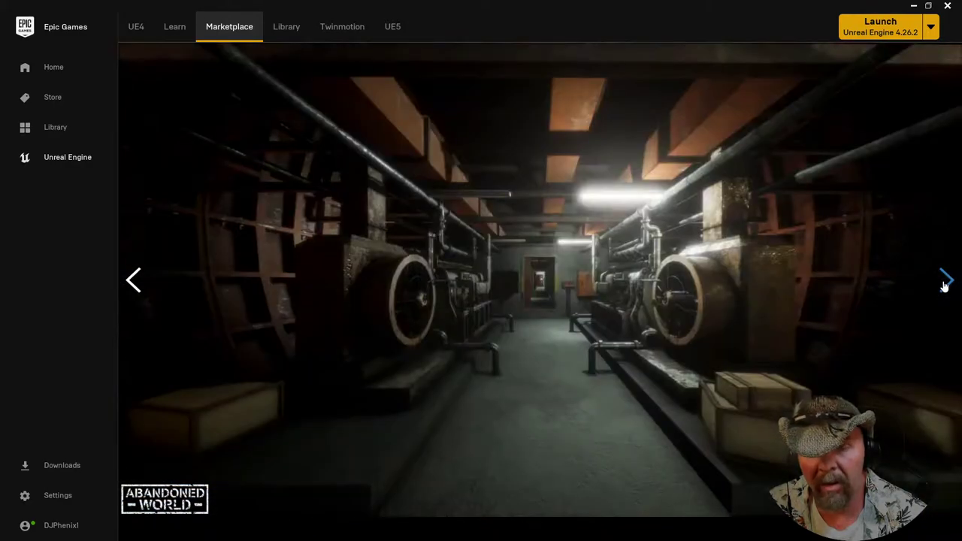
pyautogui.click(945, 285)
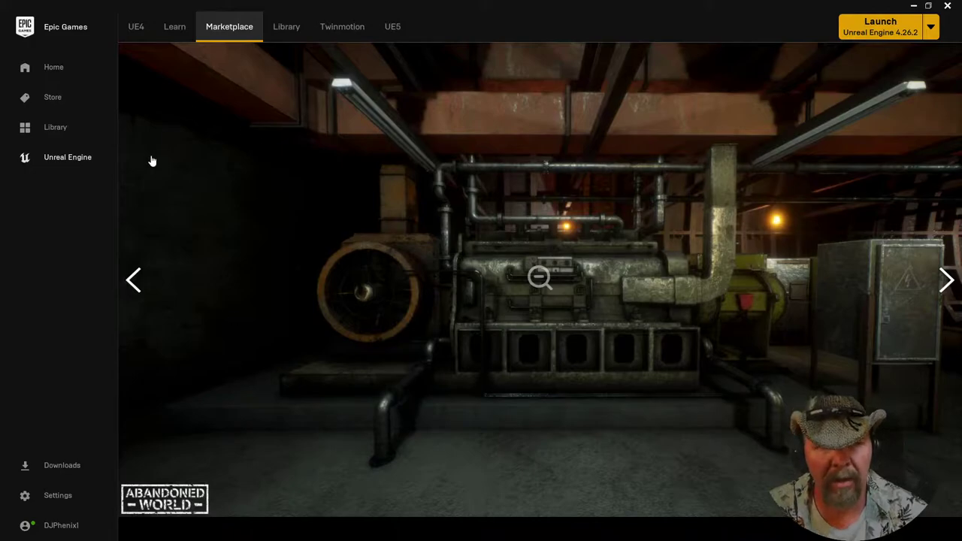
pyautogui.click(134, 281)
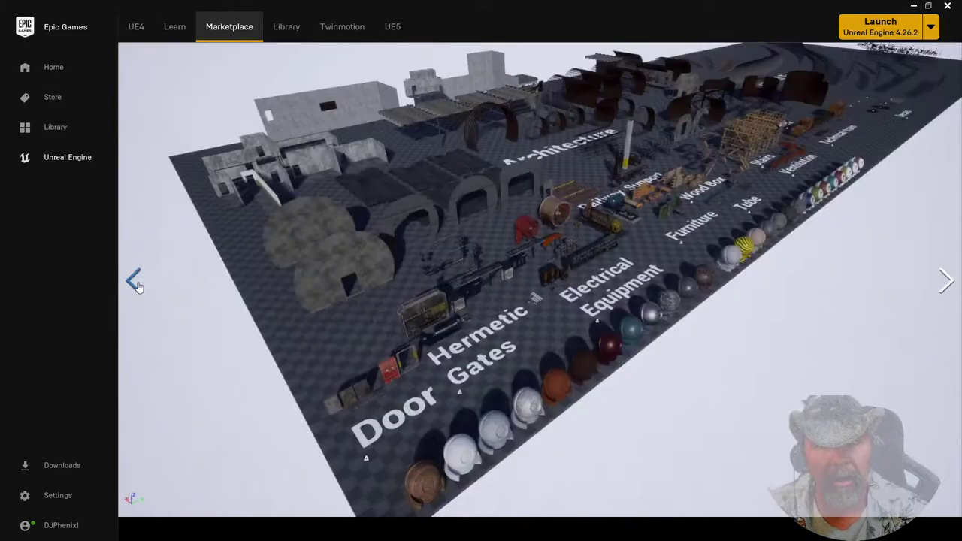
pyautogui.click(135, 283)
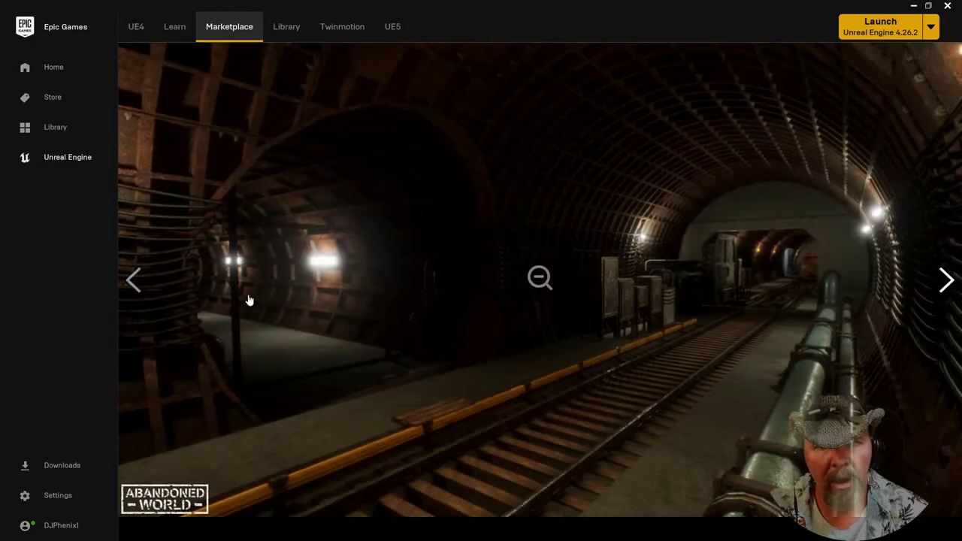
pyautogui.press('Escape')
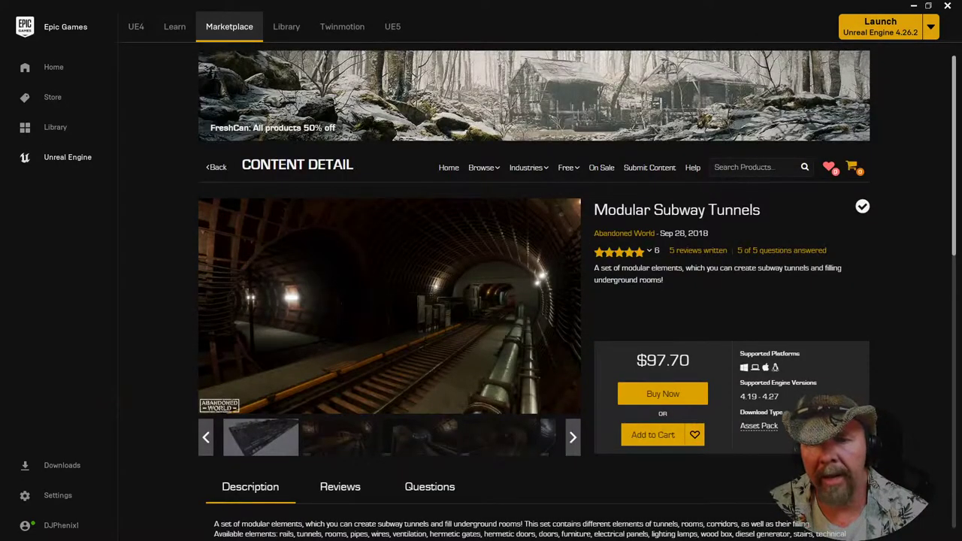
# Search the Marketplace for "modular" and look through the asset packs.
pyautogui.click(744, 167)
pyautogui.write('modular')
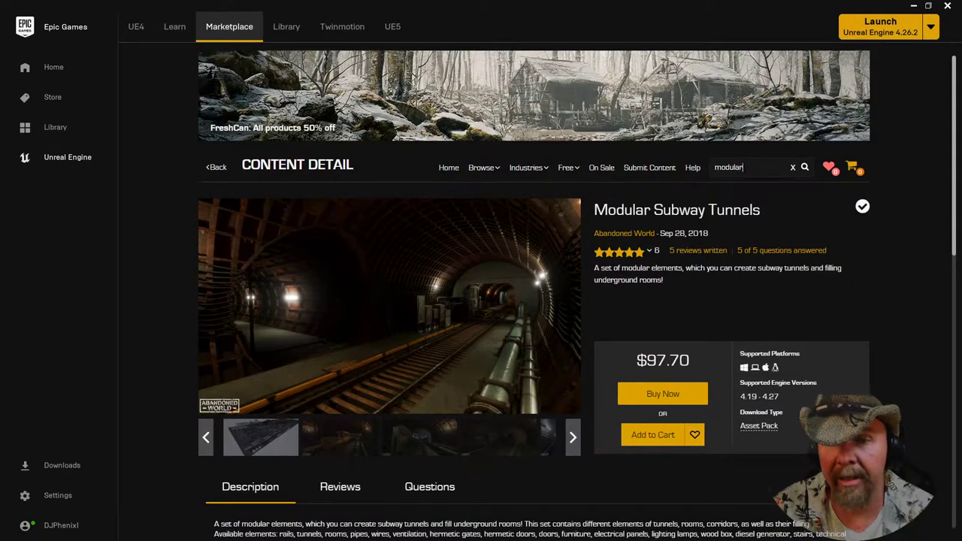
pyautogui.press('Return')
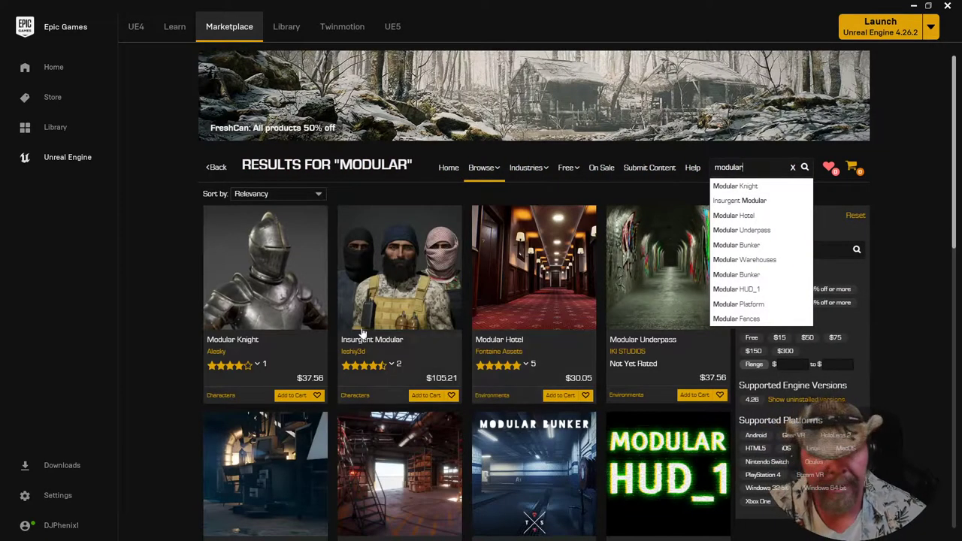
pyautogui.scroll(-1, 522, 340)
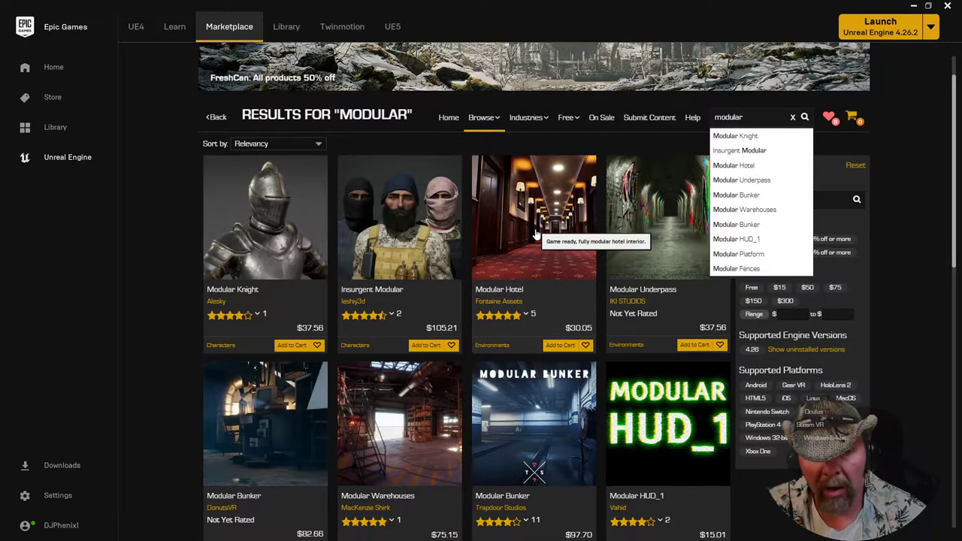
# Open the DonutsVR Modular Bunker product page, examine its preview images of furniture and props, and leave the launcher.
pyautogui.click(259, 454)
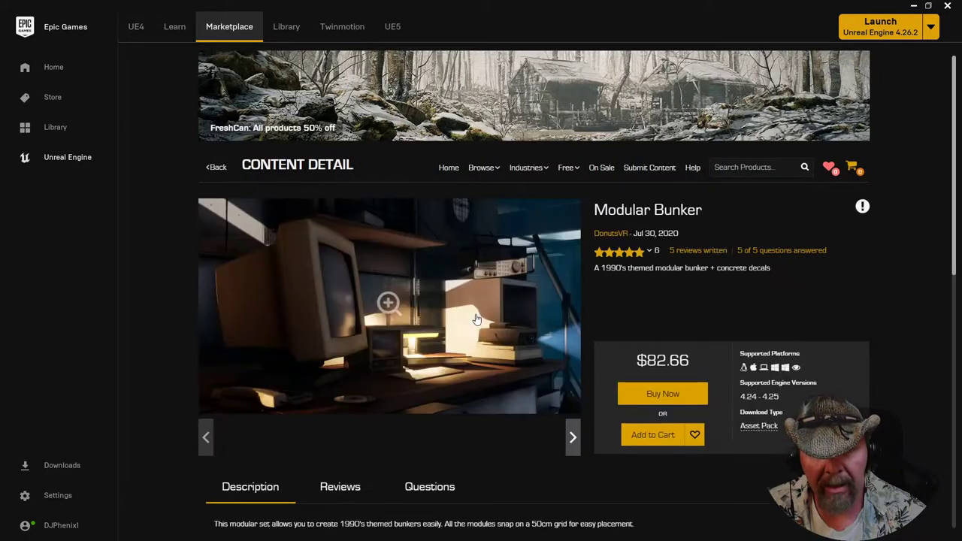
pyautogui.click(572, 442)
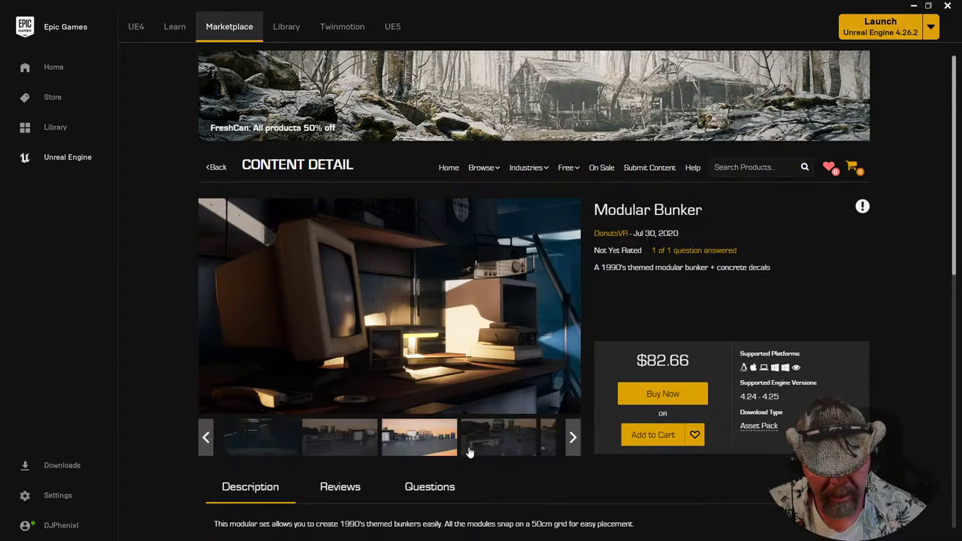
pyautogui.click(367, 448)
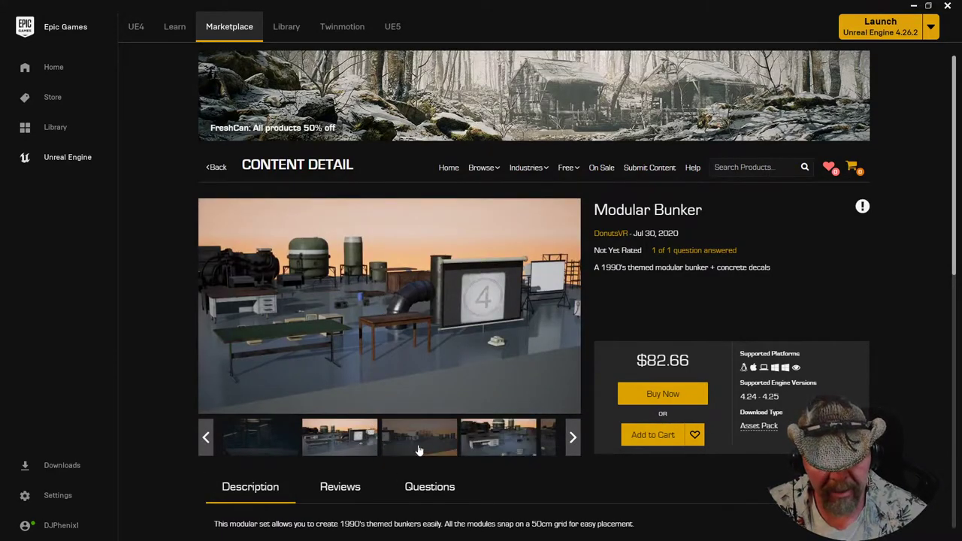
pyautogui.click(419, 438)
pyautogui.click(505, 442)
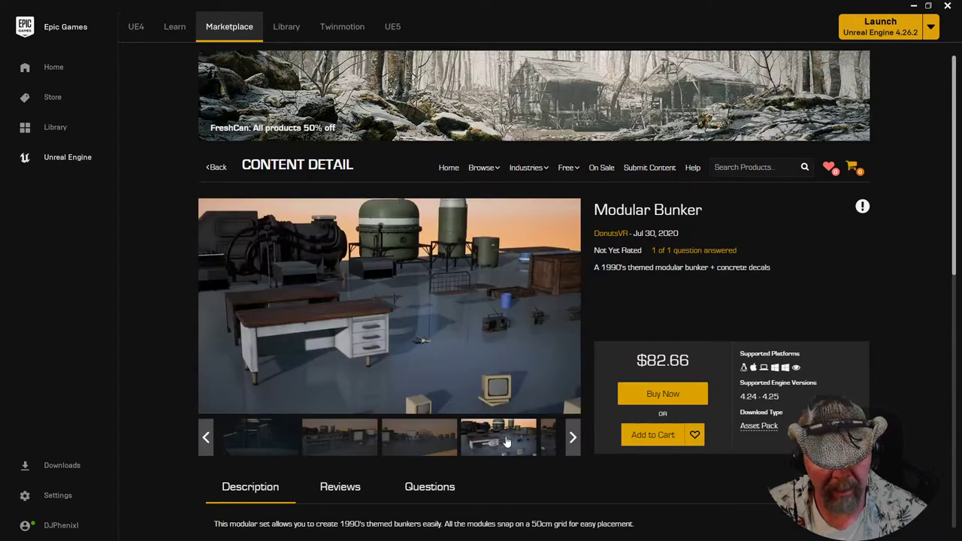
pyautogui.click(550, 445)
pyautogui.scroll(-2, 553, 443)
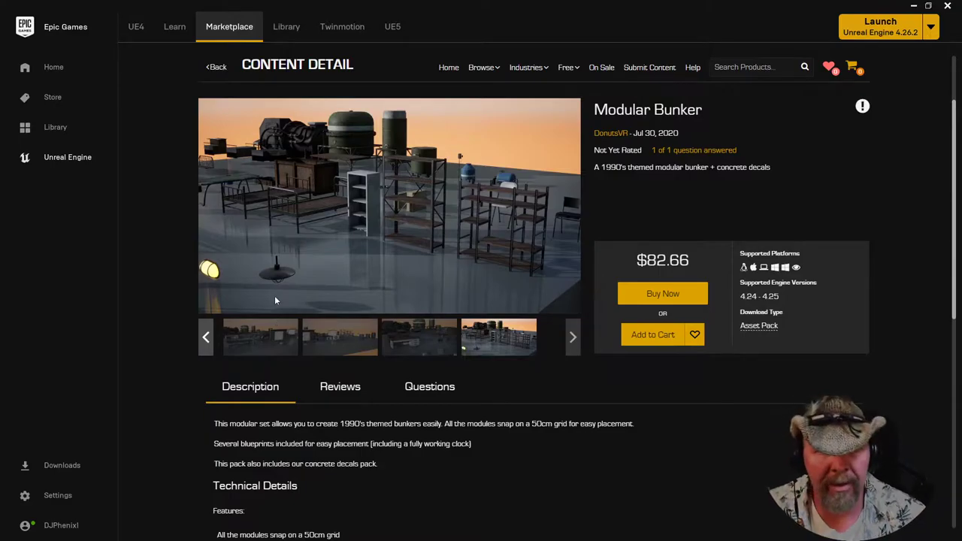
pyautogui.hotkey('alt', 'Left')
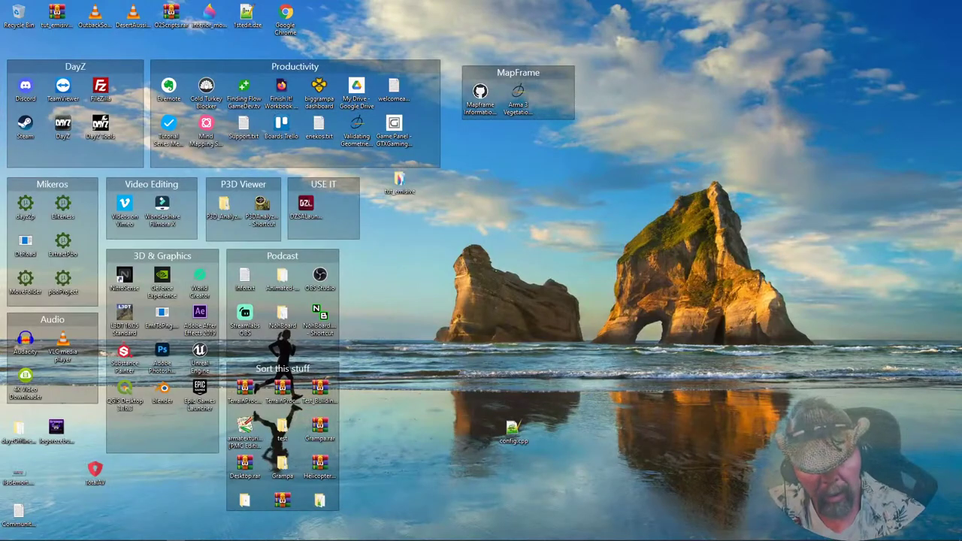
# Switch to Firefox and open turbosquid.com in a new tab.
pyautogui.click(120, 534)
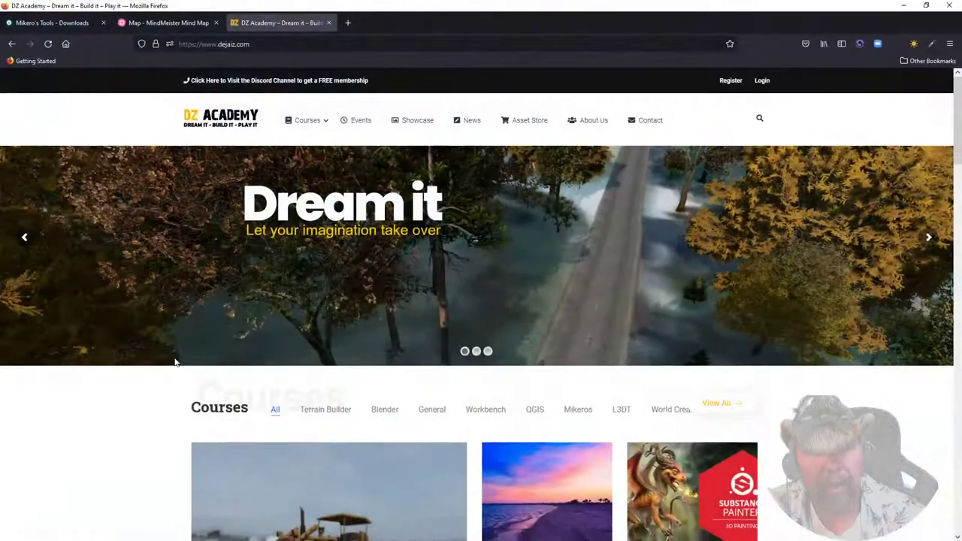
pyautogui.click(347, 23)
pyautogui.click(260, 44)
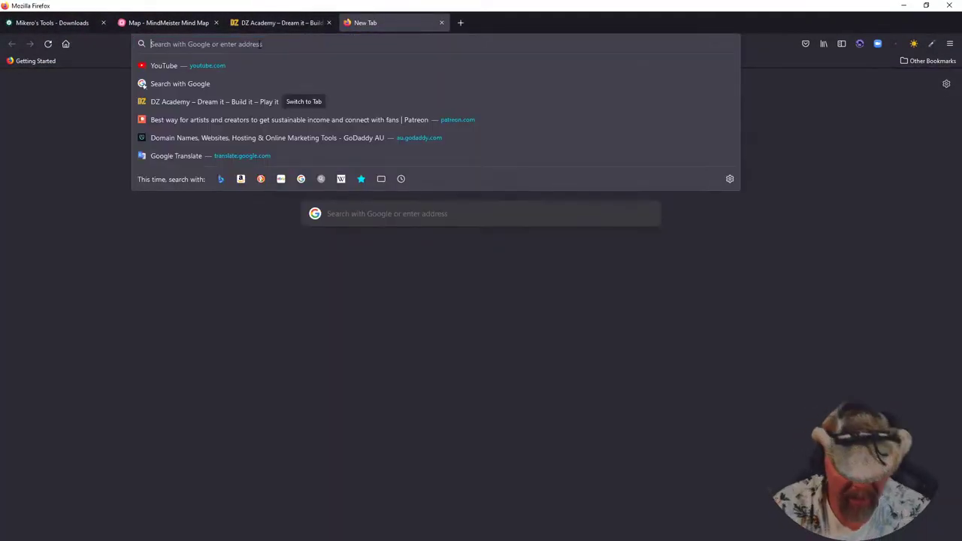
pyautogui.write('turbosquid.com/')
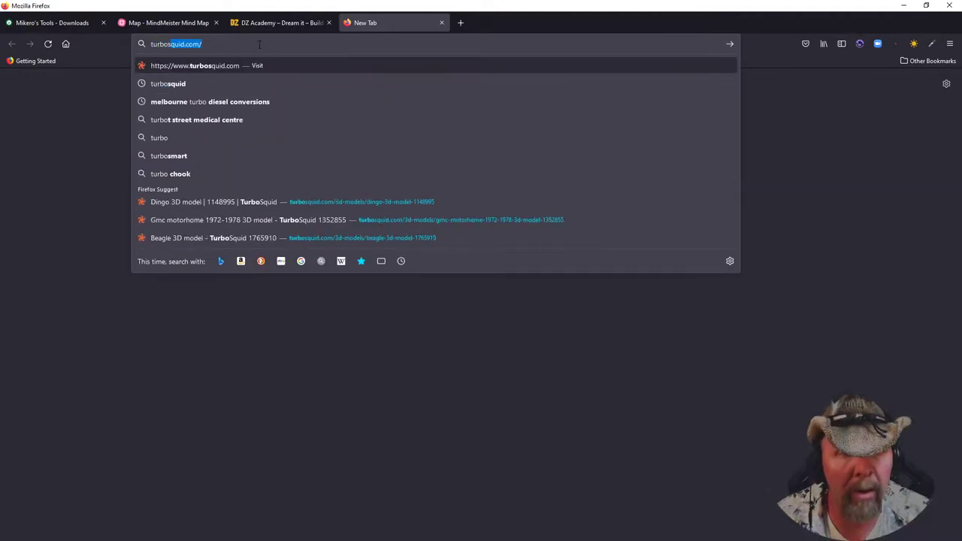
pyautogui.press('Return')
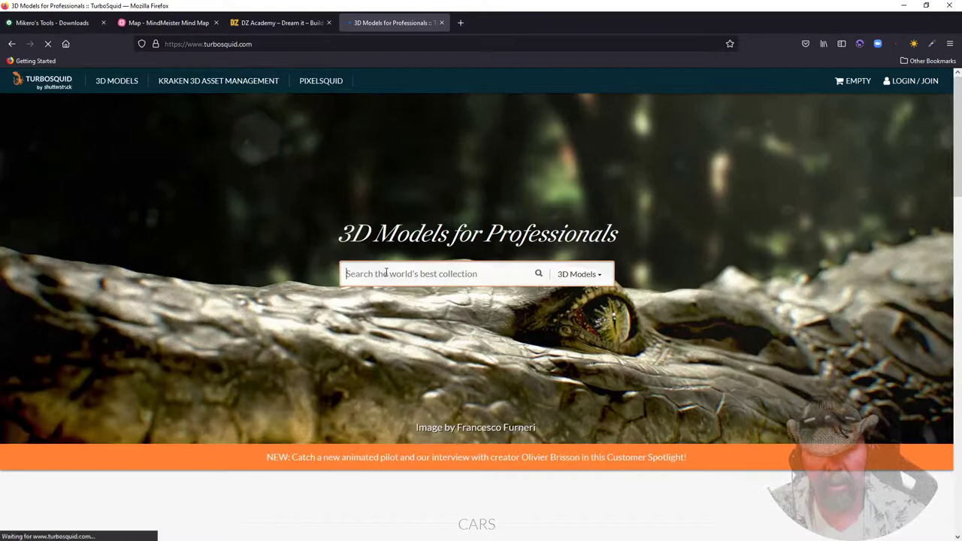
# Search TurboSquid for "subway" models, look over the results, close the tab and return to the desktop.
pyautogui.click(385, 274)
pyautogui.write('subway')
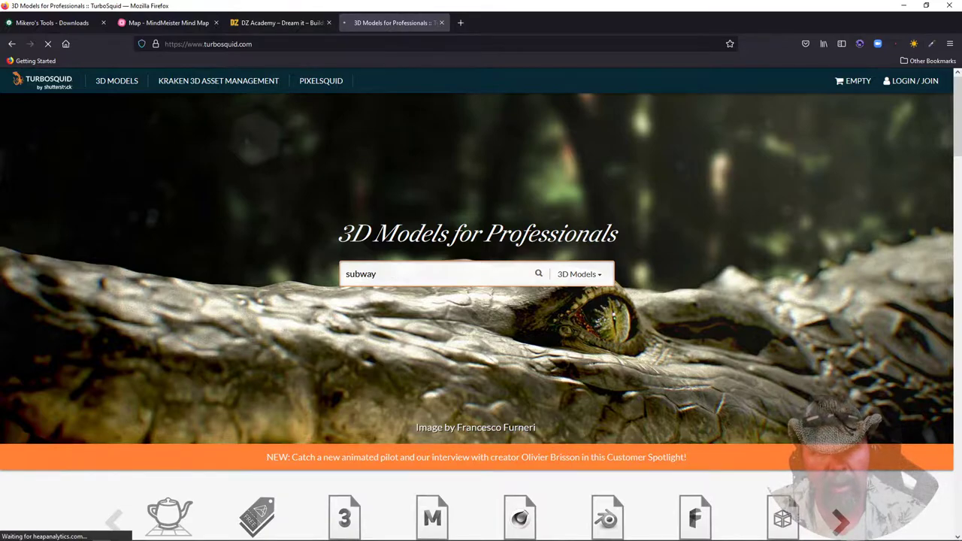
pyautogui.press('Return')
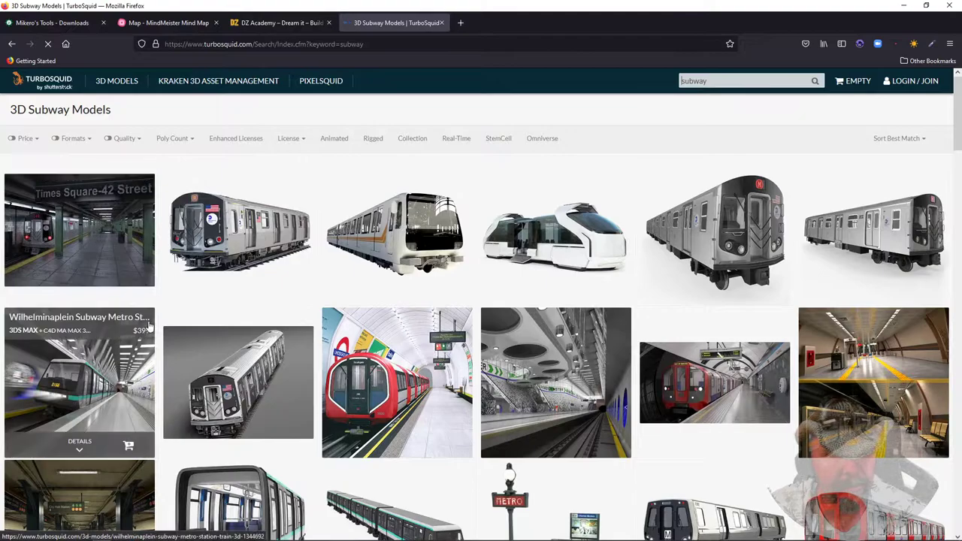
pyautogui.scroll(-3, 80, 339)
pyautogui.scroll(3, 226, 324)
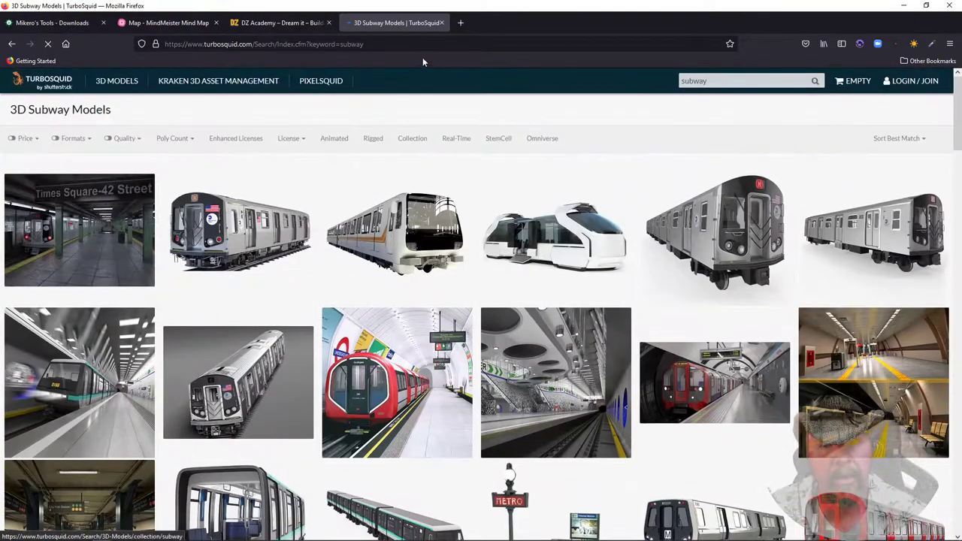
pyautogui.click(442, 22)
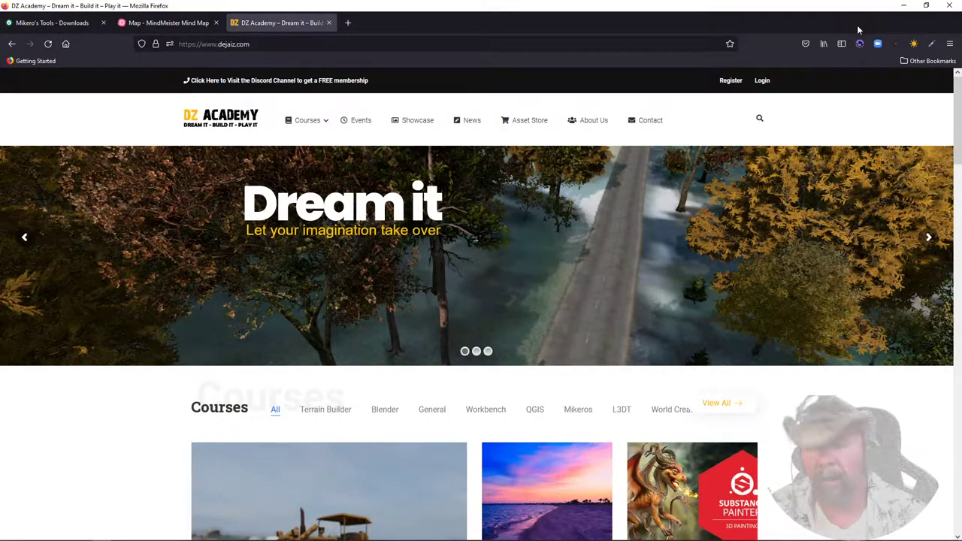
pyautogui.click(905, 6)
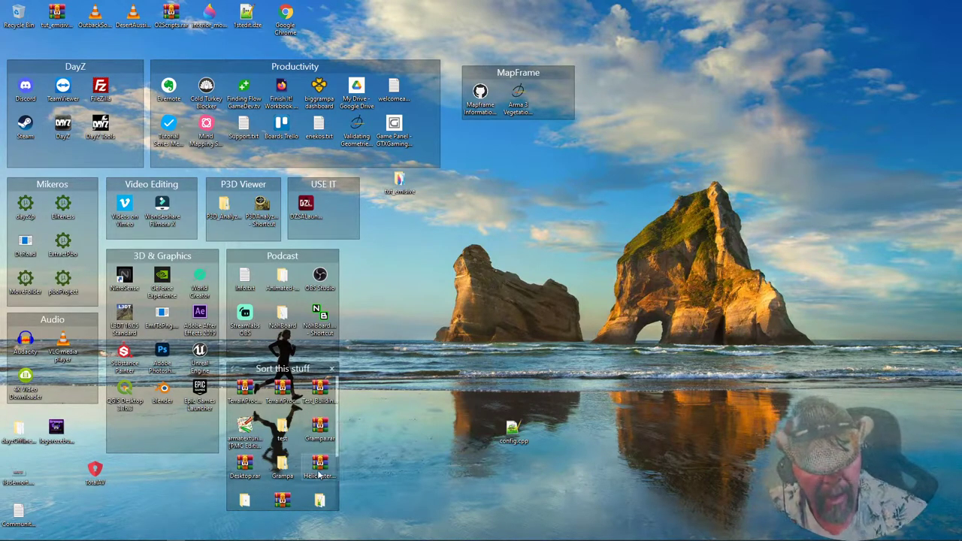
# Bring up the tunnel sketch in Paint and close it without saving the changes.
pyautogui.moveTo(202, 536)
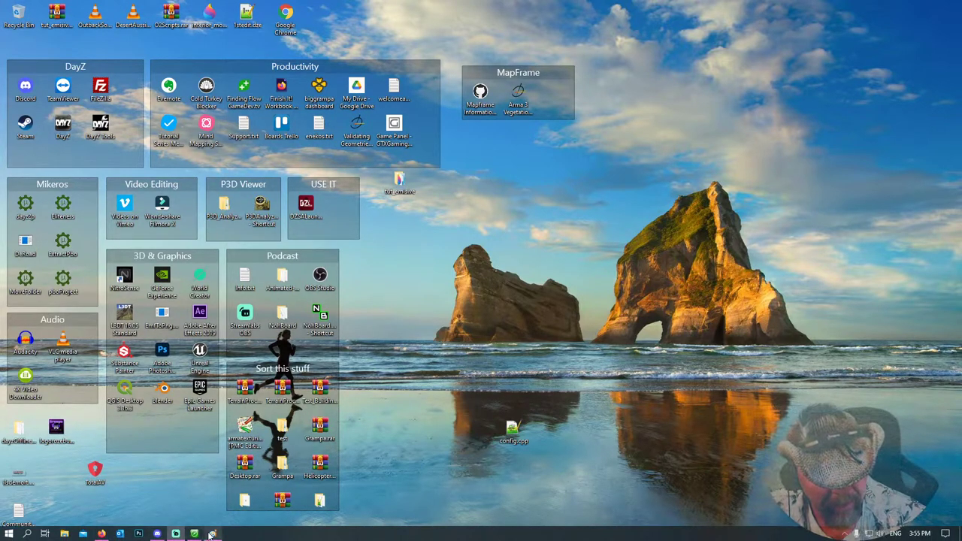
pyautogui.click(211, 534)
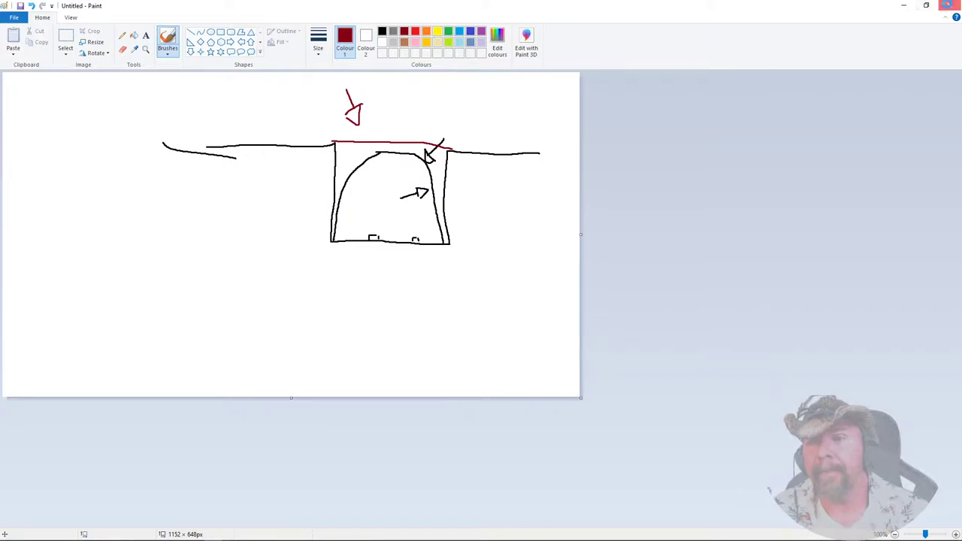
pyautogui.click(949, 5)
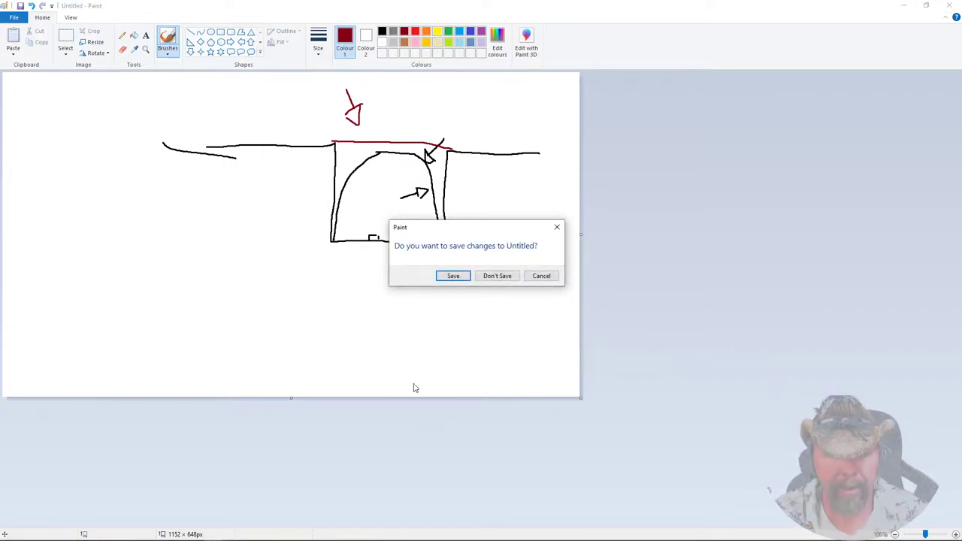
pyautogui.click(507, 276)
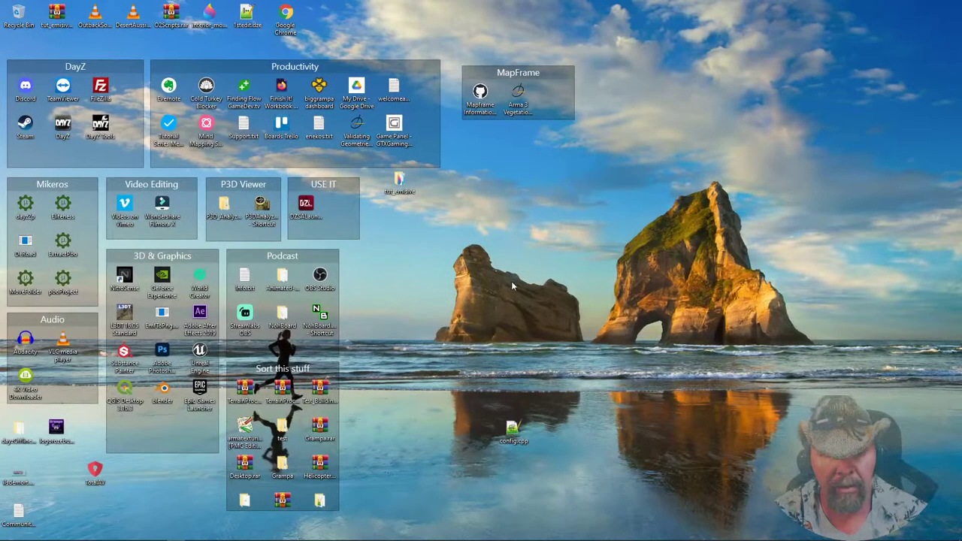
pyautogui.doubleClick(513, 283)
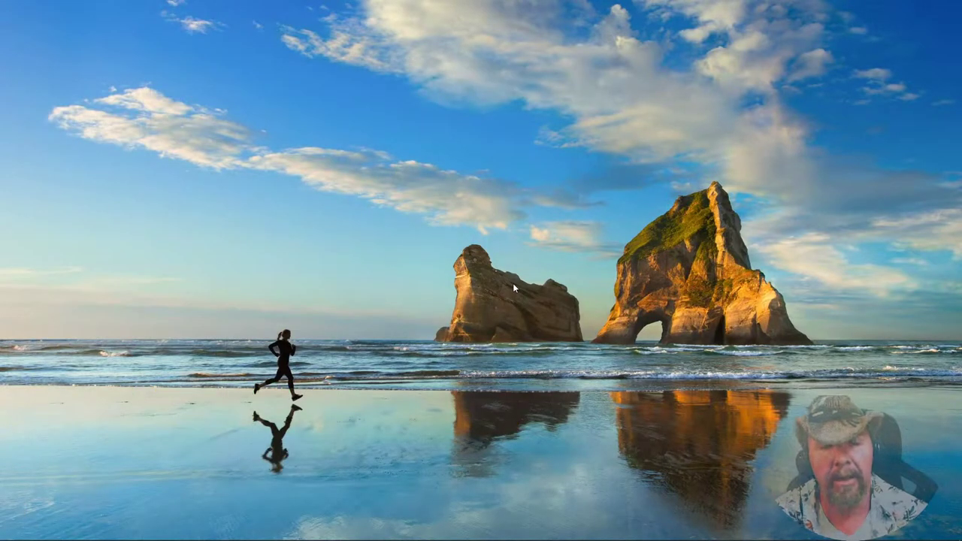
pyautogui.doubleClick(513, 282)
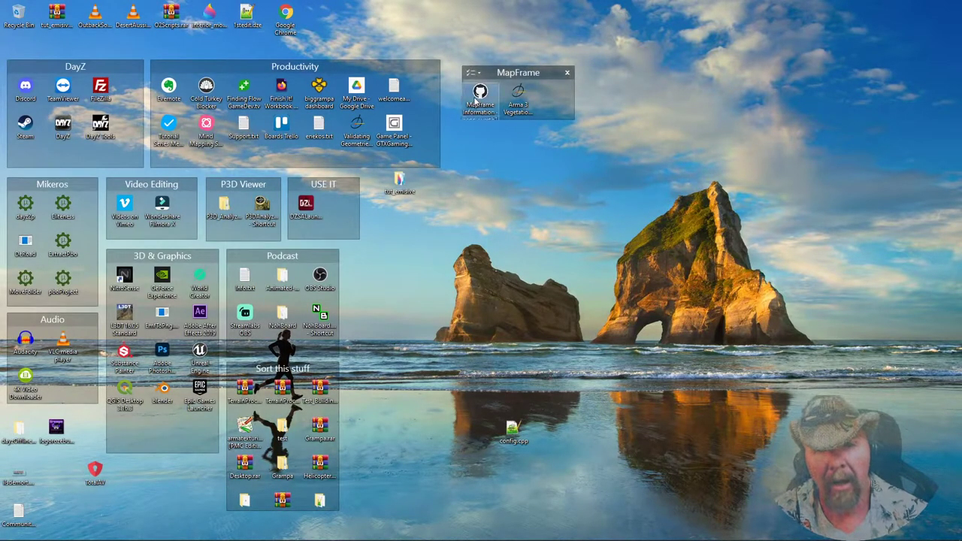
# Open the Mapframe Information wiki page from the desktop shortcut and view the 16 x 16 heightmap grid example.
pyautogui.doubleClick(478, 95)
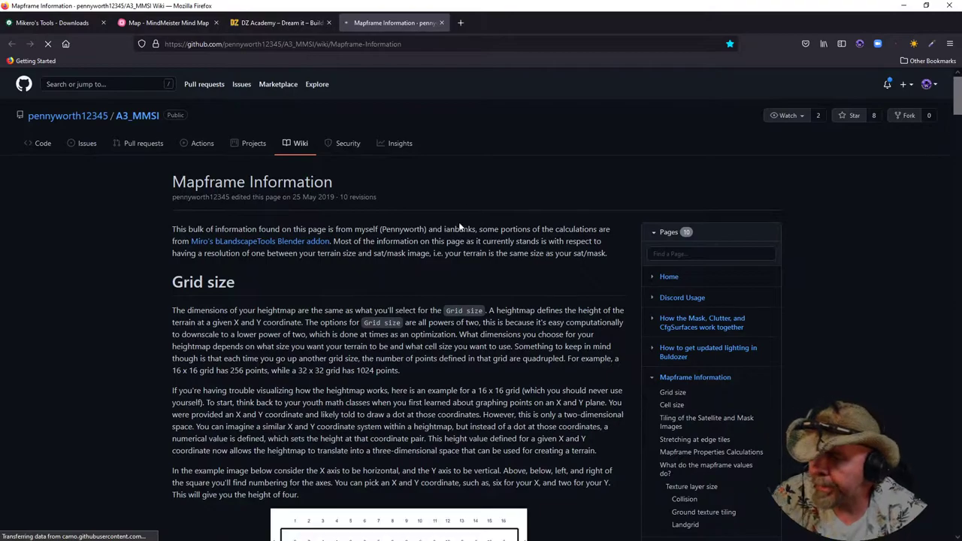
pyautogui.scroll(-4, 375, 286)
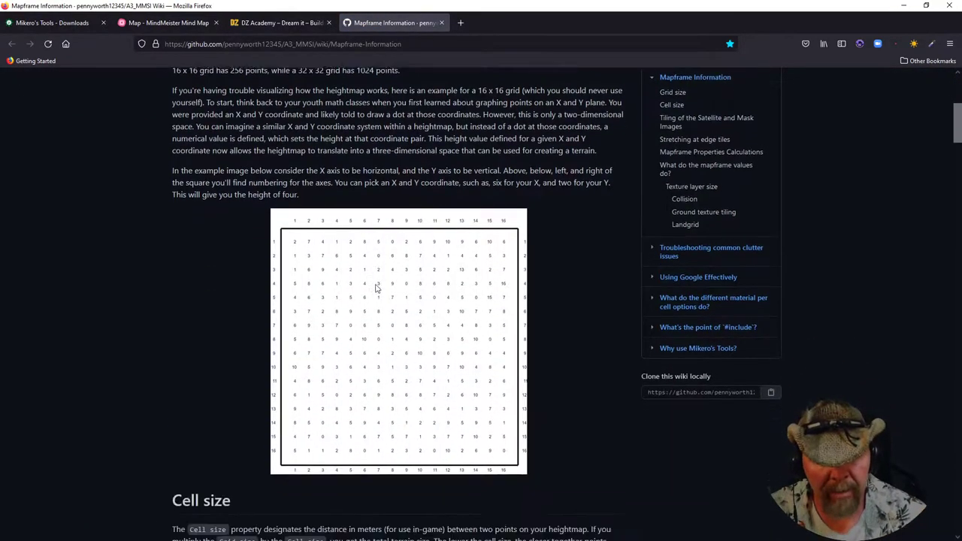
# Read the Cell size section of the Mapframe Information wiki page.
pyautogui.scroll(-3, 377, 288)
pyautogui.scroll(-1, 376, 288)
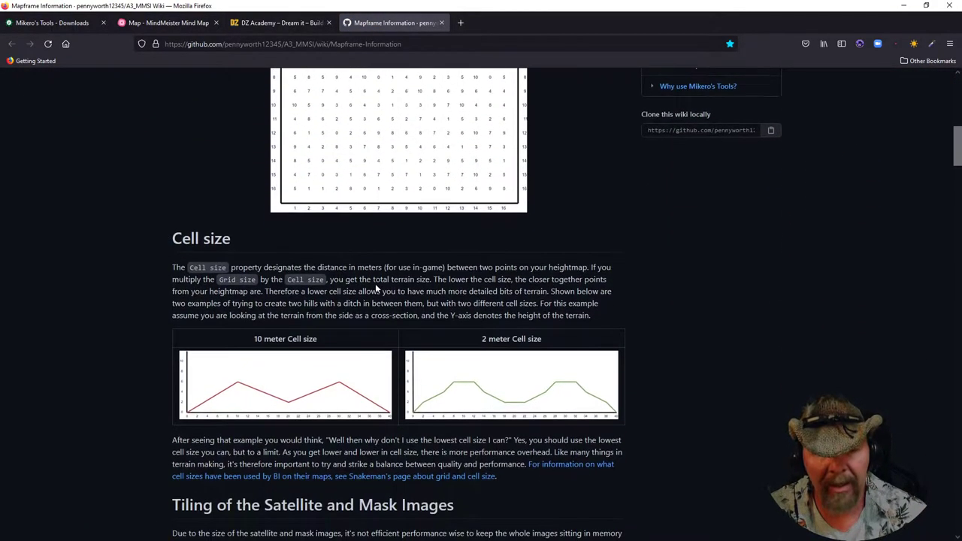
pyautogui.scroll(-2, 375, 284)
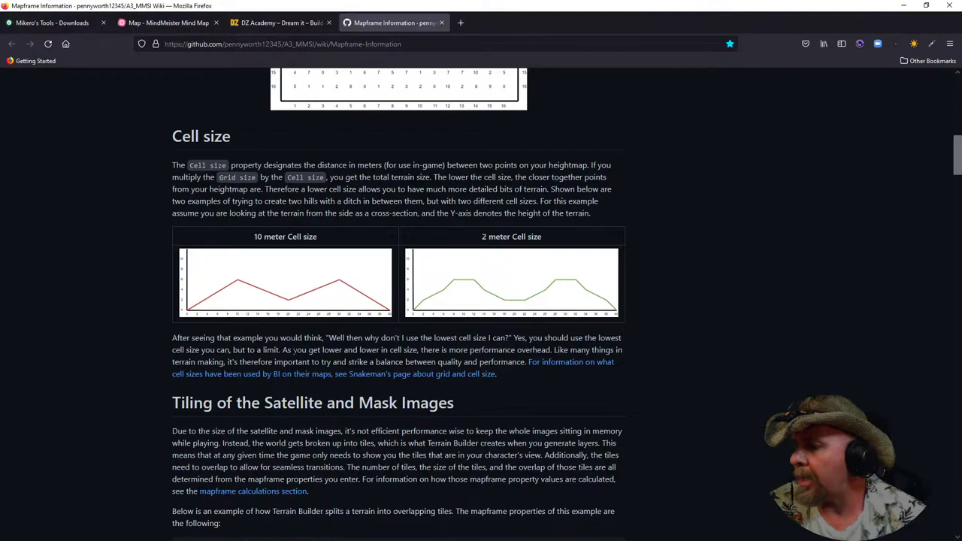
# Switch from the browser to Terrain Builder through DayZ Tools and open the sampler properties of the Uluru mapframe.
pyautogui.click(904, 5)
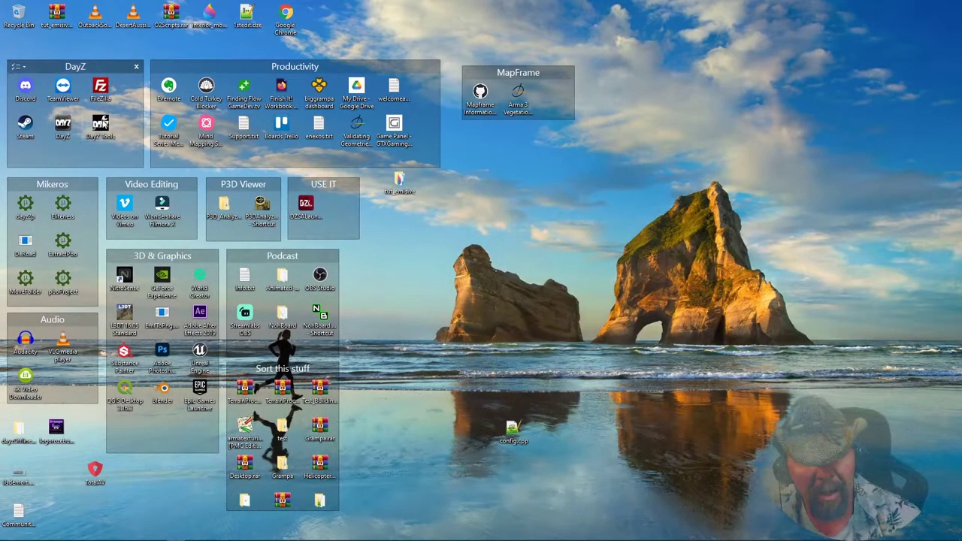
pyautogui.doubleClick(102, 123)
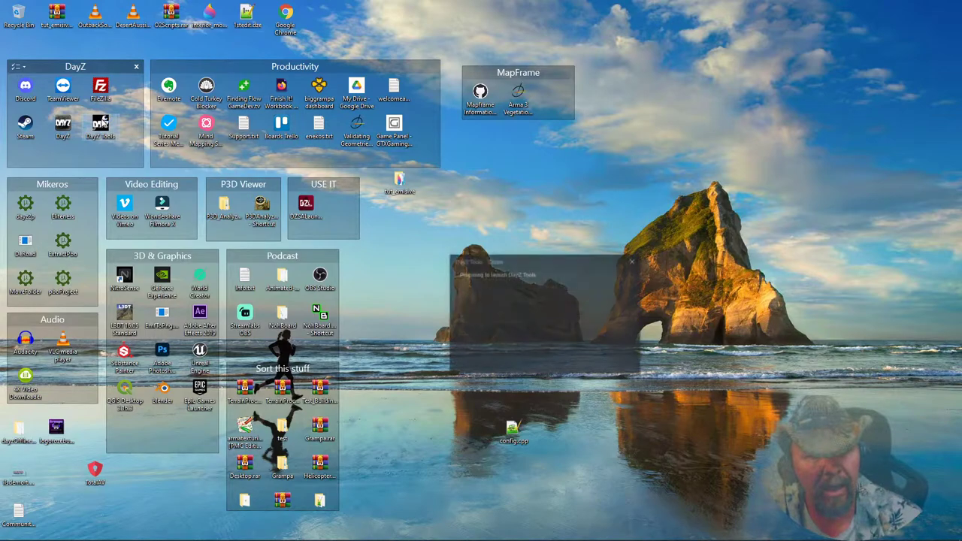
pyautogui.click(218, 109)
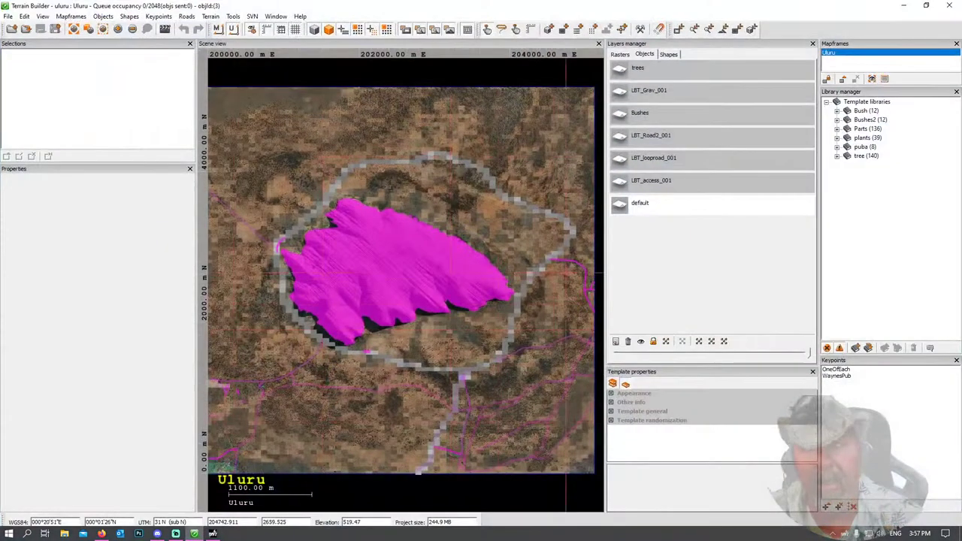
pyautogui.rightClick(845, 52)
pyautogui.click(832, 90)
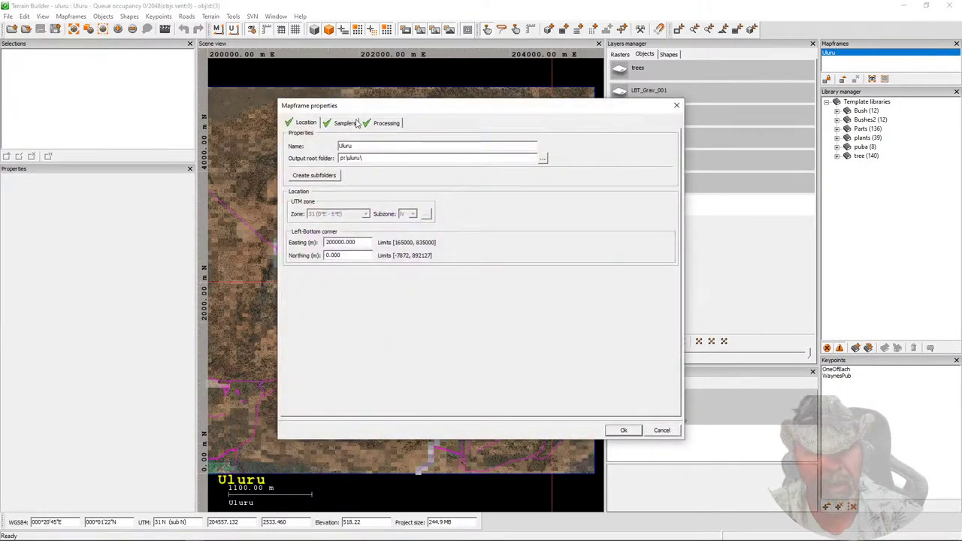
pyautogui.click(343, 123)
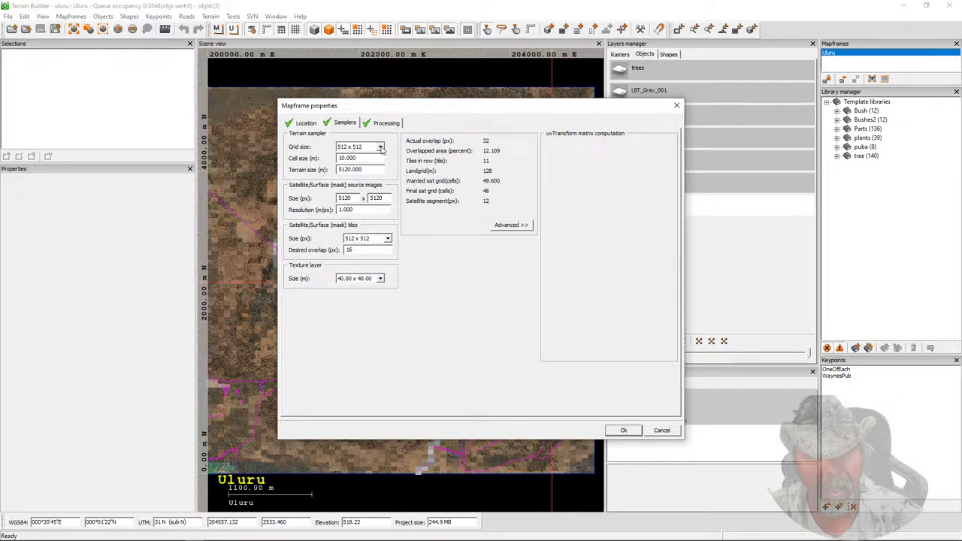
# Set the mapframe's terrain grid size to 4096 x 4096 and review the terrain size and the other grid size options.
pyautogui.click(380, 147)
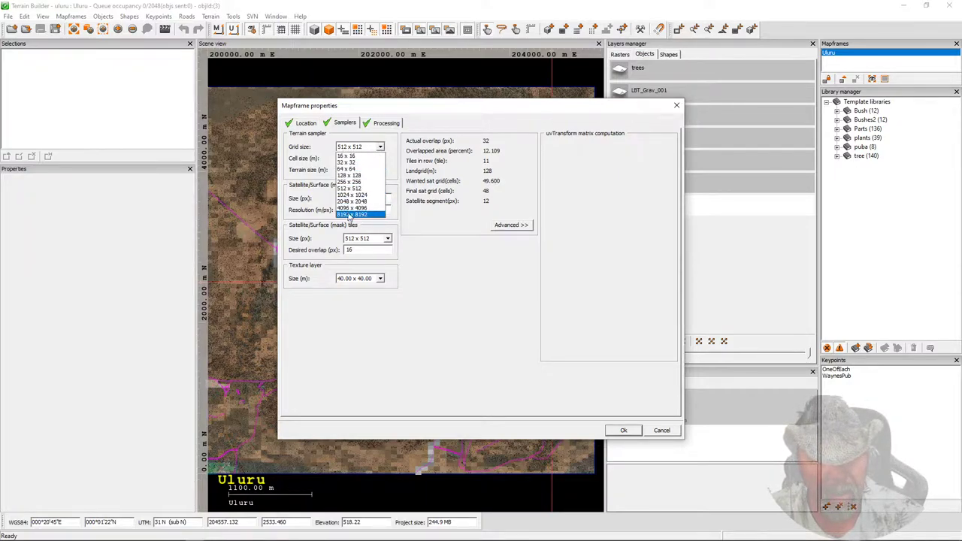
pyautogui.click(353, 208)
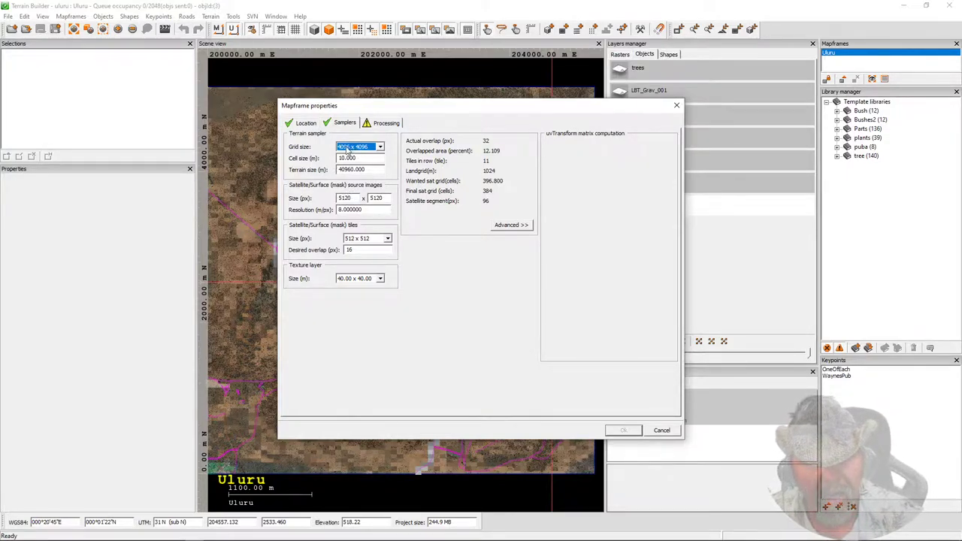
pyautogui.click(341, 149)
pyautogui.click(342, 150)
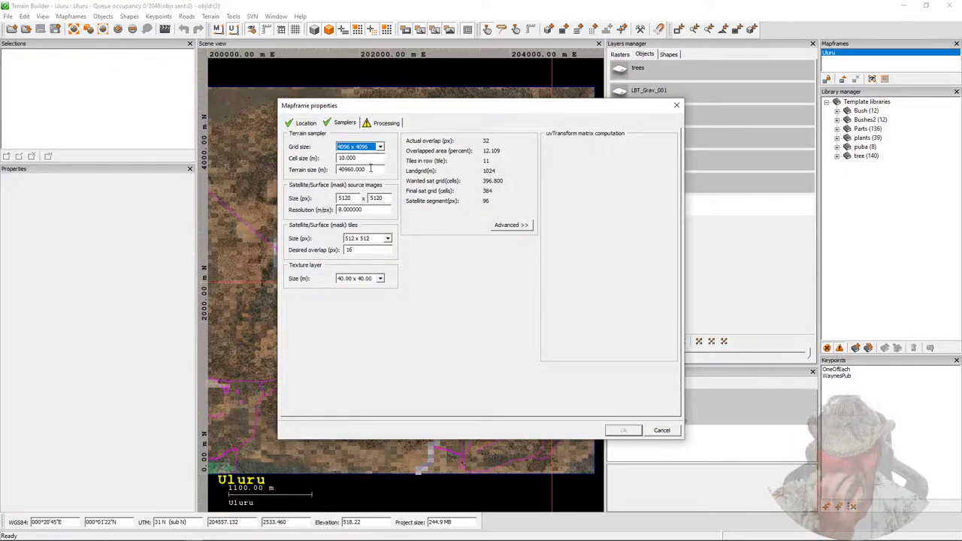
pyautogui.doubleClick(361, 169)
pyautogui.click(381, 148)
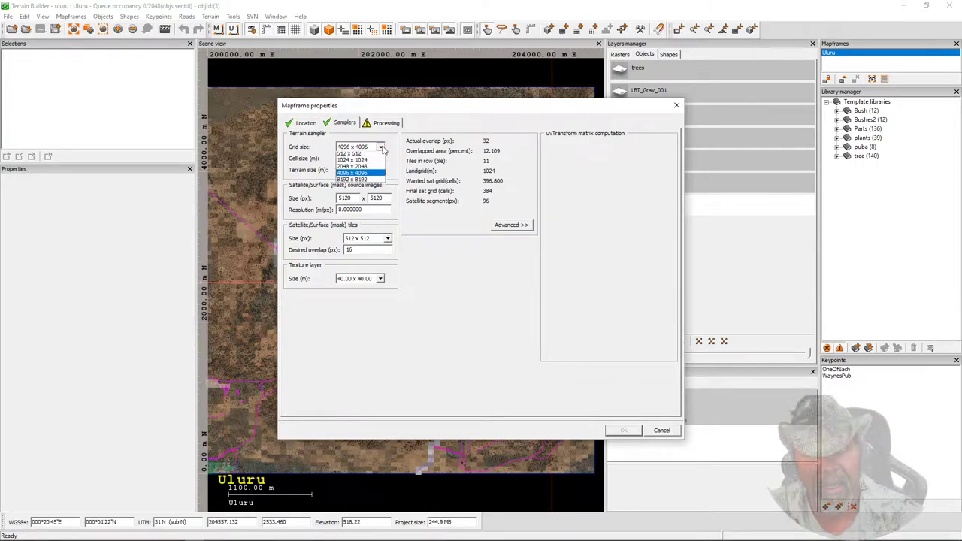
# Switch to Firefox and compare the wiki's elevation graphs for 10 meter and 2 meter cell sizes.
pyautogui.moveTo(180, 535)
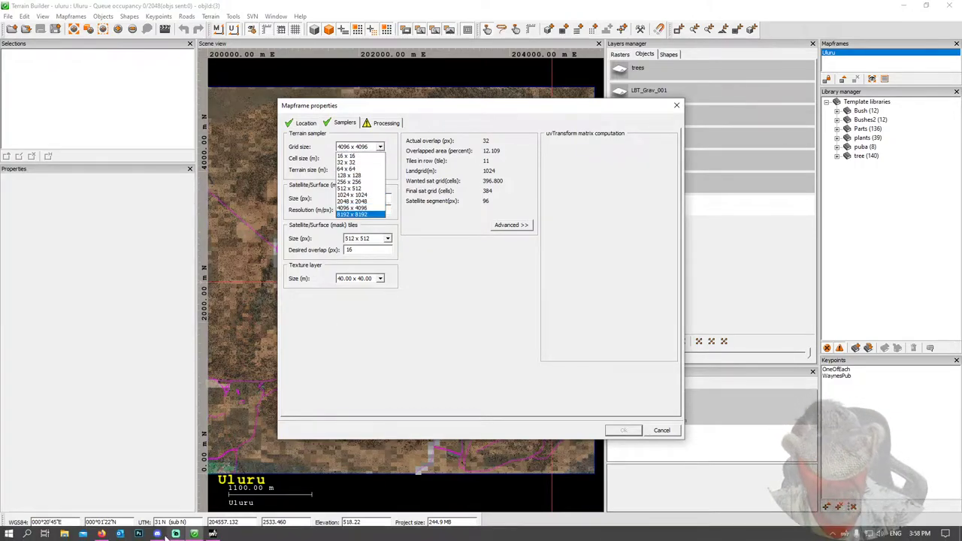
pyautogui.click(102, 535)
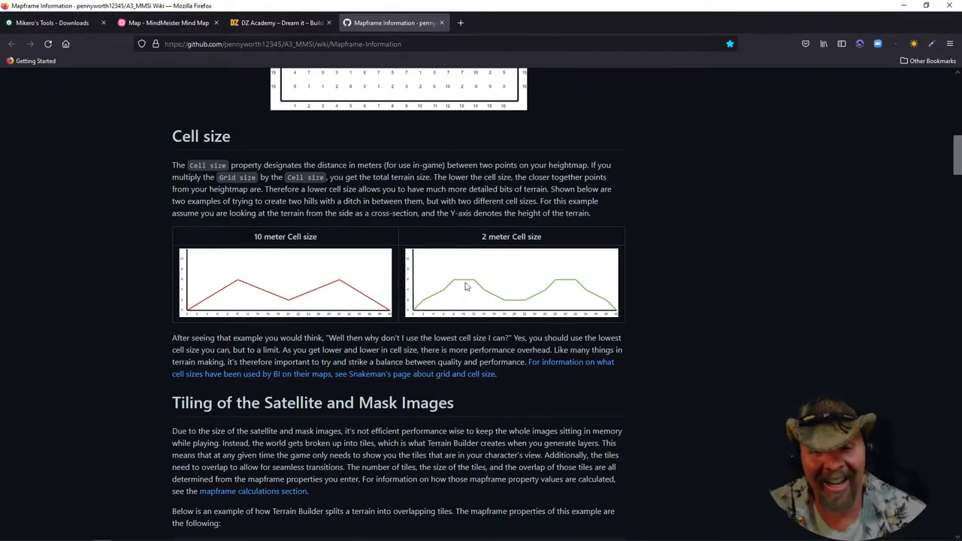
pyautogui.scroll(-1, 468, 280)
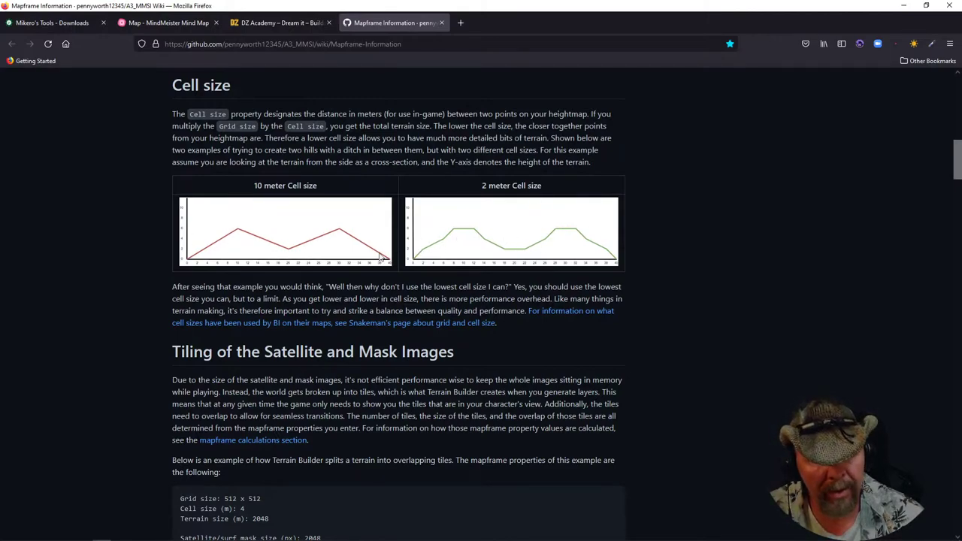
# Return to Terrain Builder, set the grid size to 512 x 512, and briefly check the wiki's cell size graphs again.
pyautogui.click(195, 534)
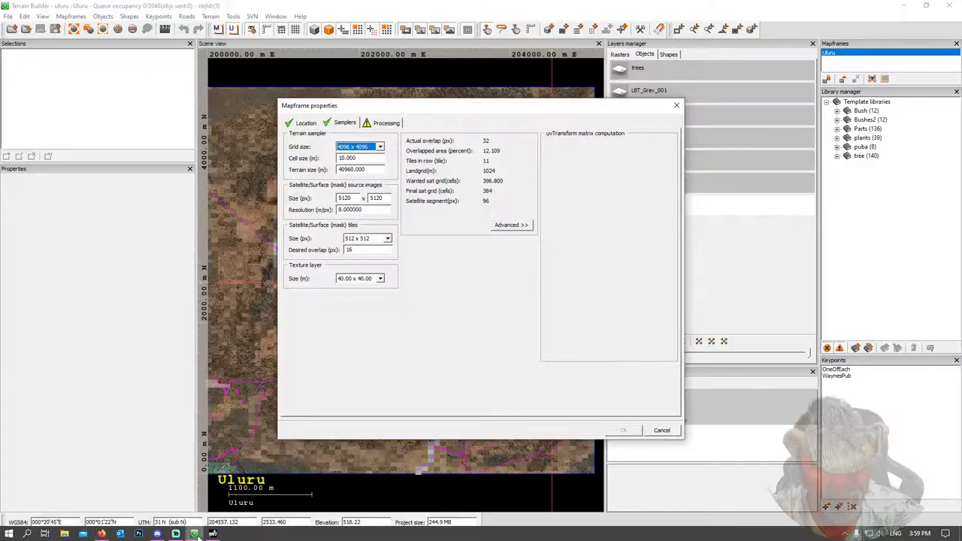
pyautogui.click(380, 147)
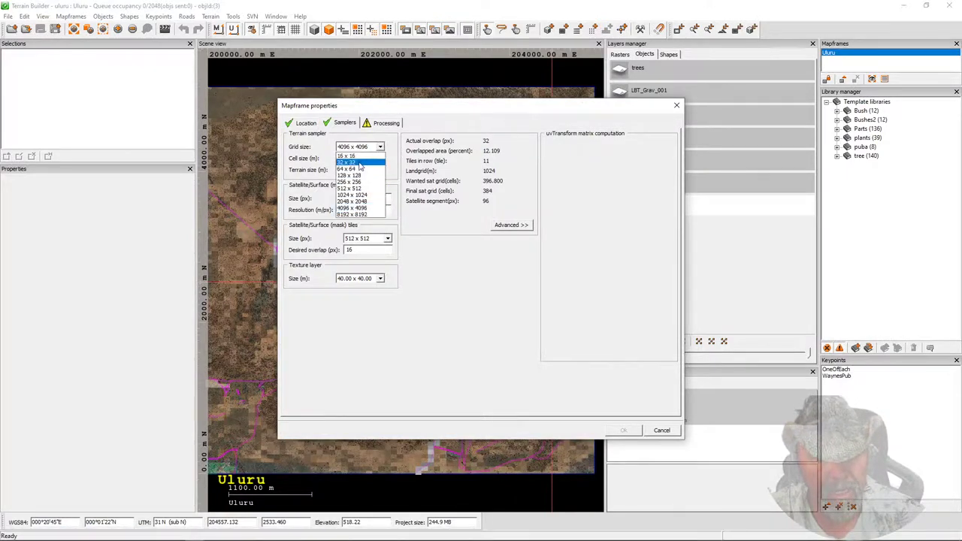
pyautogui.click(356, 189)
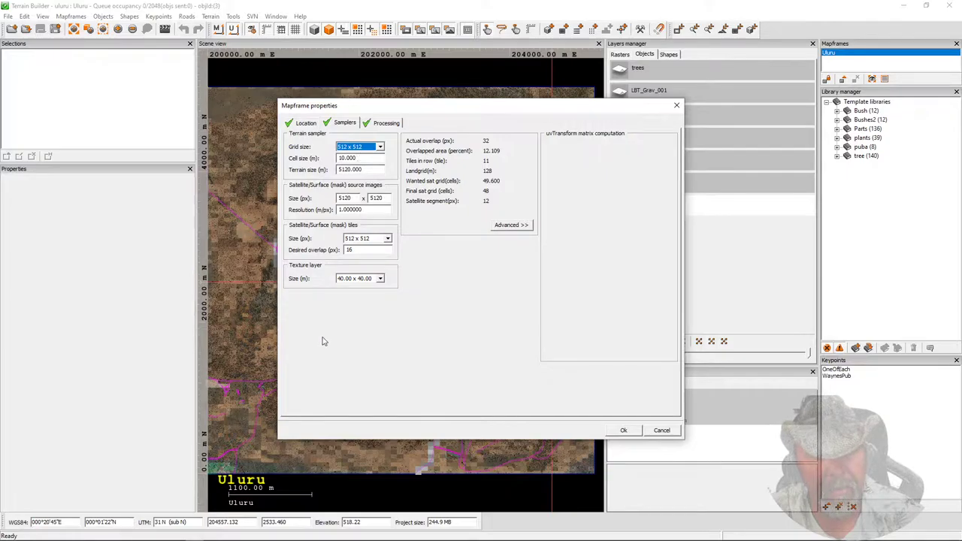
pyautogui.hotkey('alt', 'Tab')
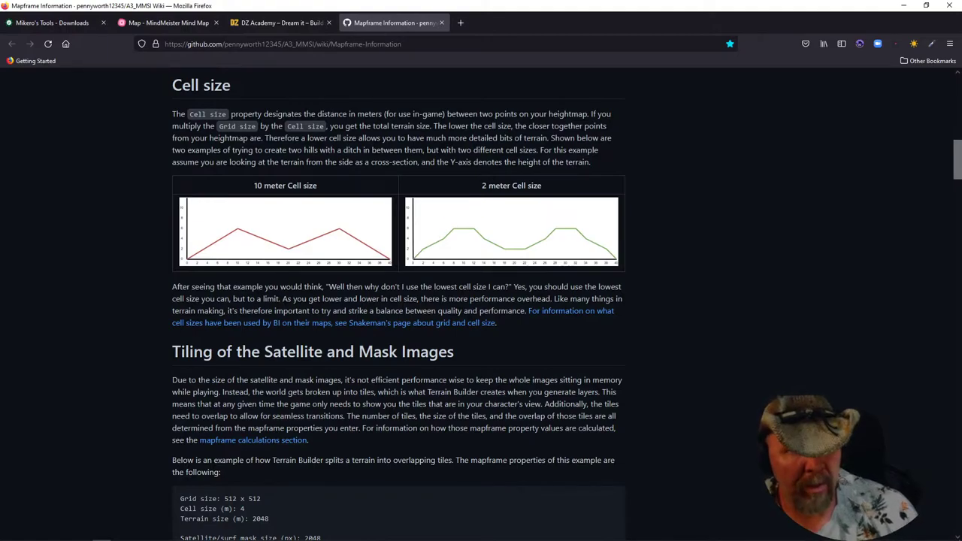
pyautogui.hotkey('alt', 'Tab')
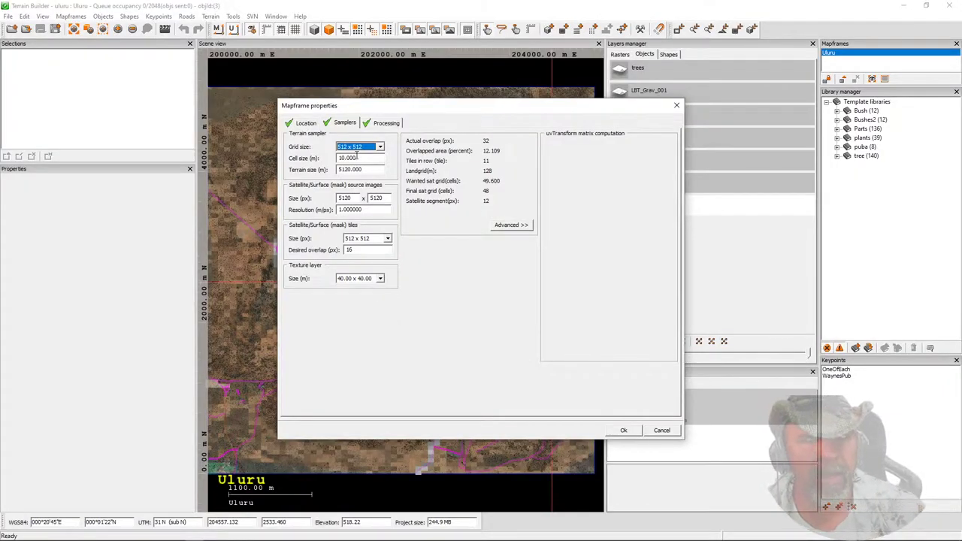
# Set the terrain cell size to 1 m, recheck the wiki's 2 meter graph, and set the grid size to 4096 x 4096.
pyautogui.moveTo(358, 157); pyautogui.dragTo(328, 158)
pyautogui.write('1')
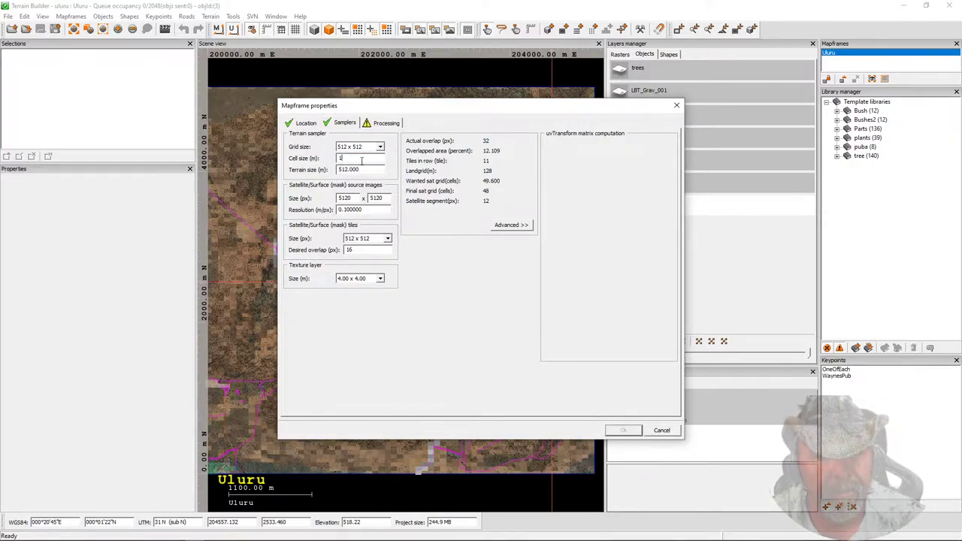
pyautogui.hotkey('alt', 'Tab')
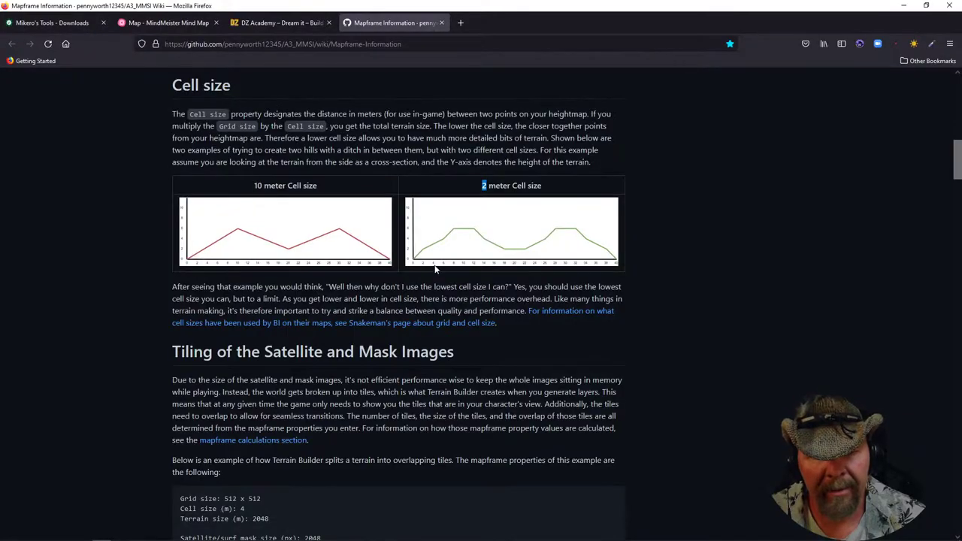
pyautogui.hotkey('alt', 'Tab')
pyautogui.click(383, 148)
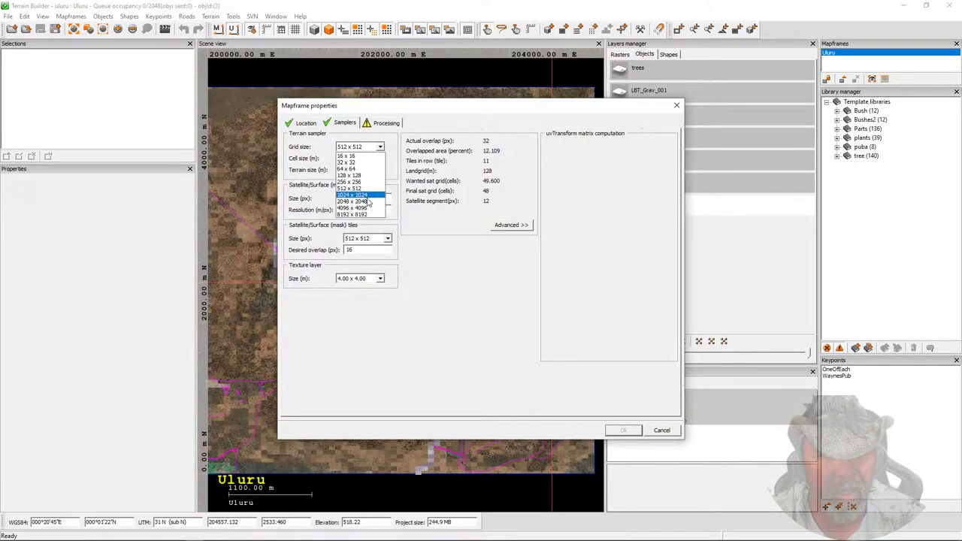
pyautogui.click(364, 209)
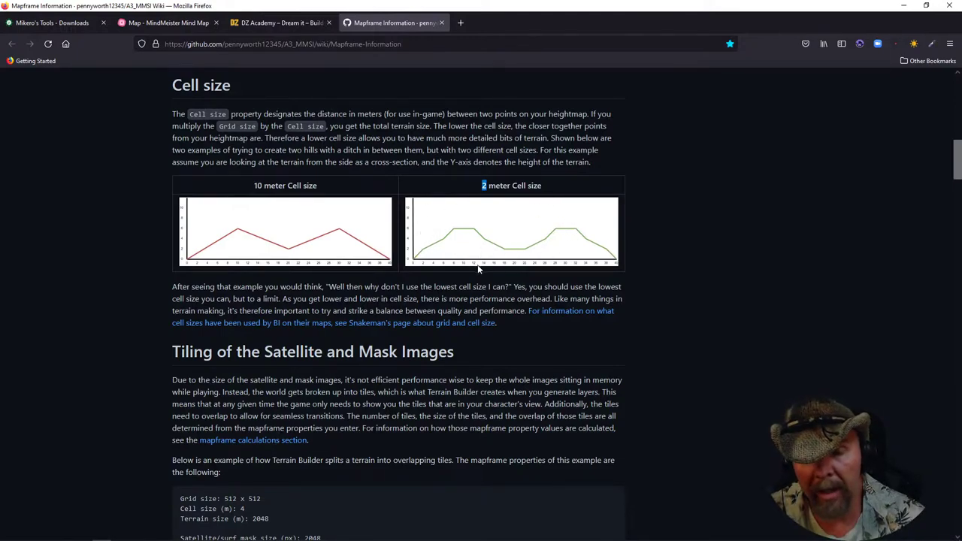
# Back in Terrain Builder, set the grid size to 512 x 512 and the cell size to 5 m.
pyautogui.hotkey('alt', 'Tab')
pyautogui.click(380, 147)
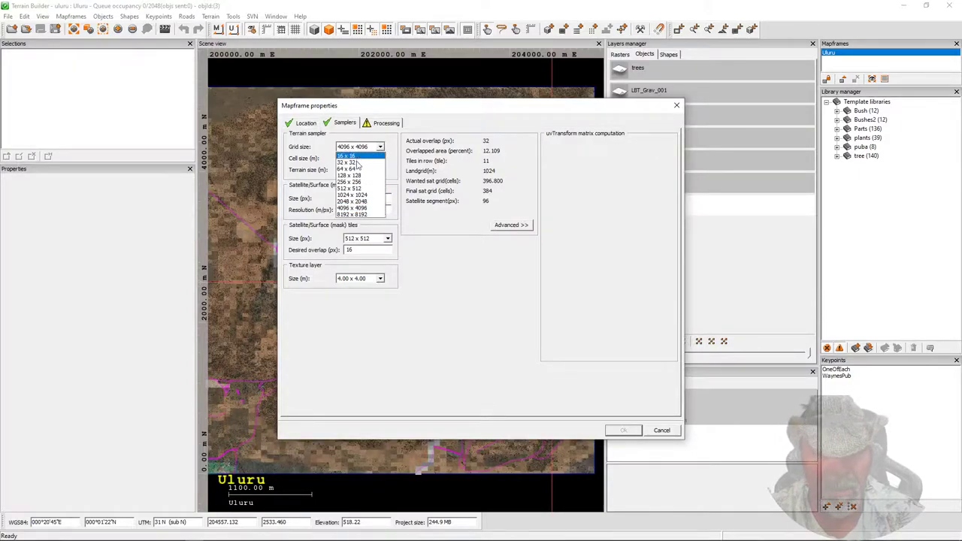
pyautogui.click(360, 189)
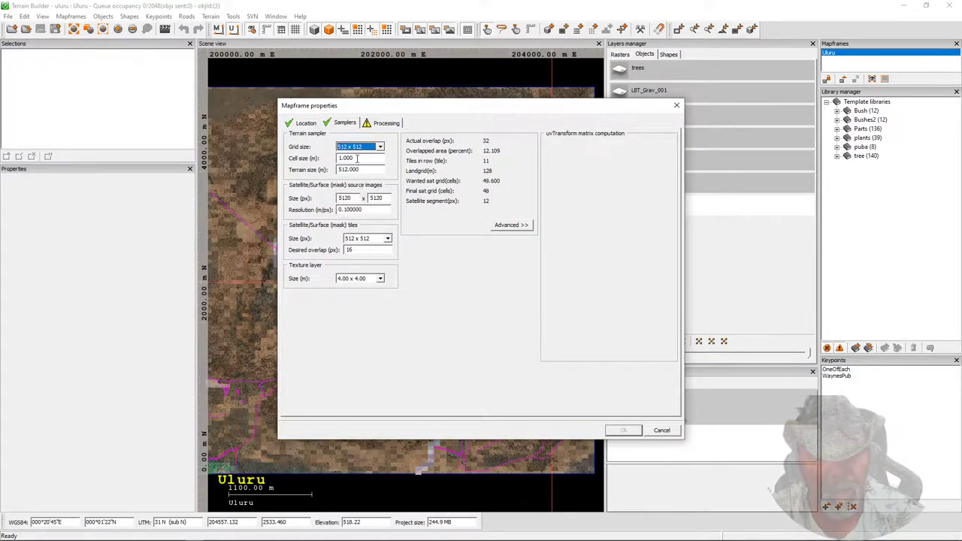
pyautogui.moveTo(357, 158); pyautogui.dragTo(327, 158)
pyautogui.write('5')
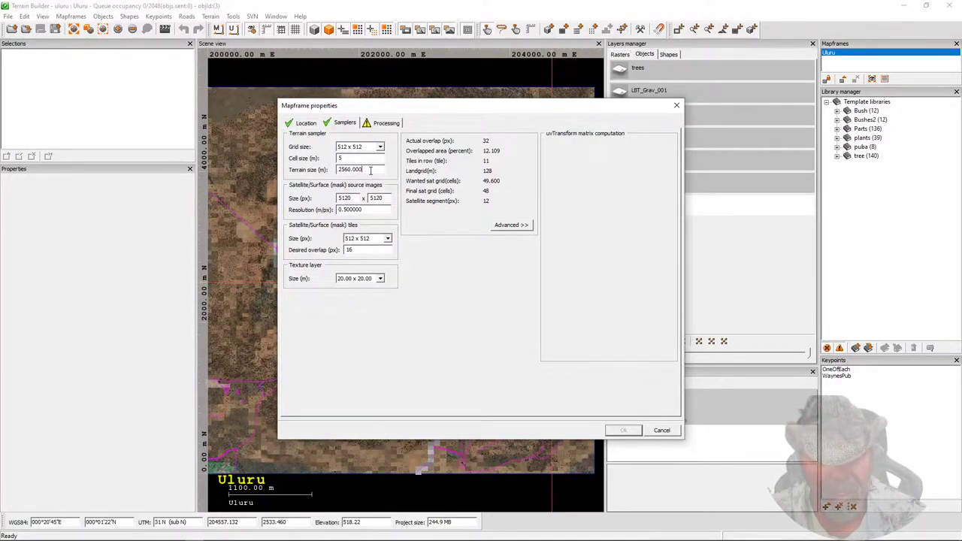
# Examine how the terrain size relates to the entered cell size in the terrain sampler settings.
pyautogui.moveTo(370, 169); pyautogui.dragTo(301, 171)
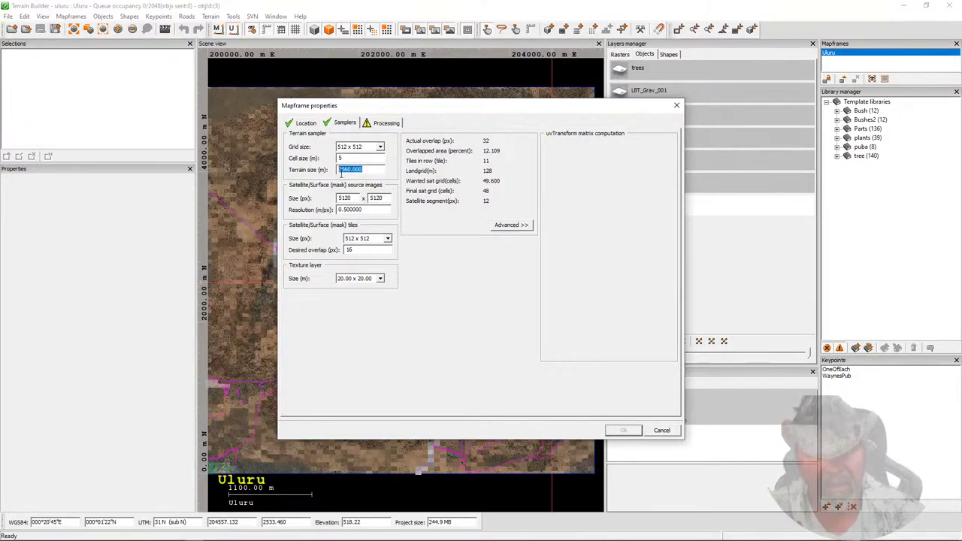
pyautogui.moveTo(340, 172); pyautogui.dragTo(370, 172)
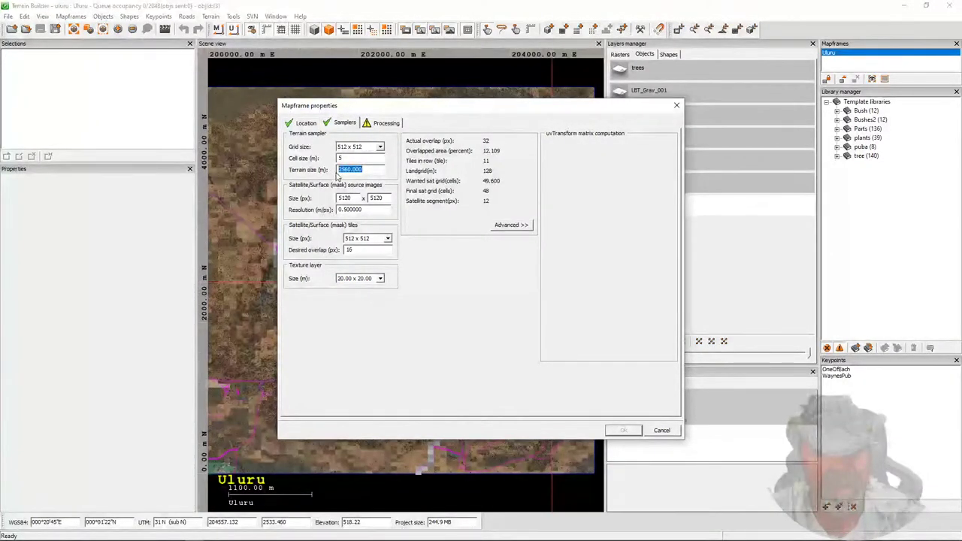
pyautogui.click(348, 172)
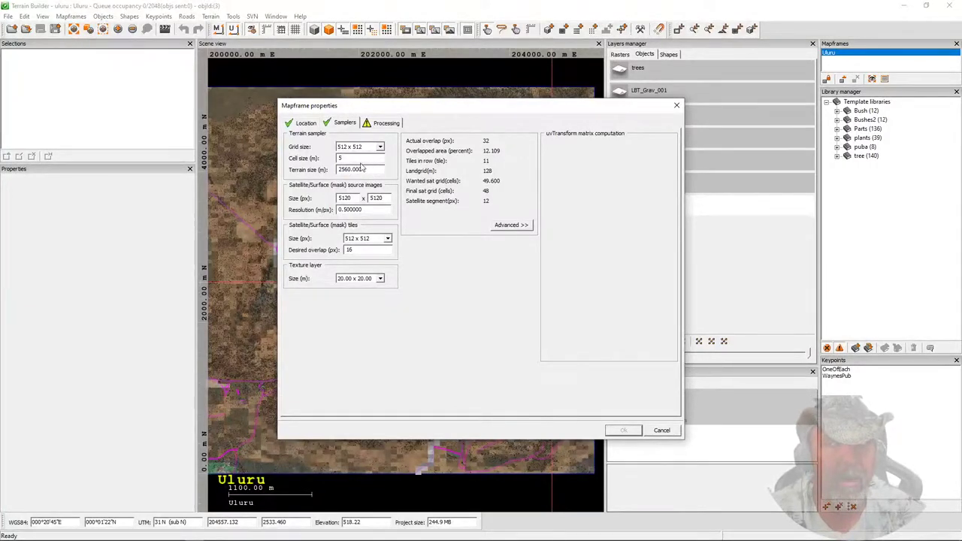
pyautogui.click(359, 160)
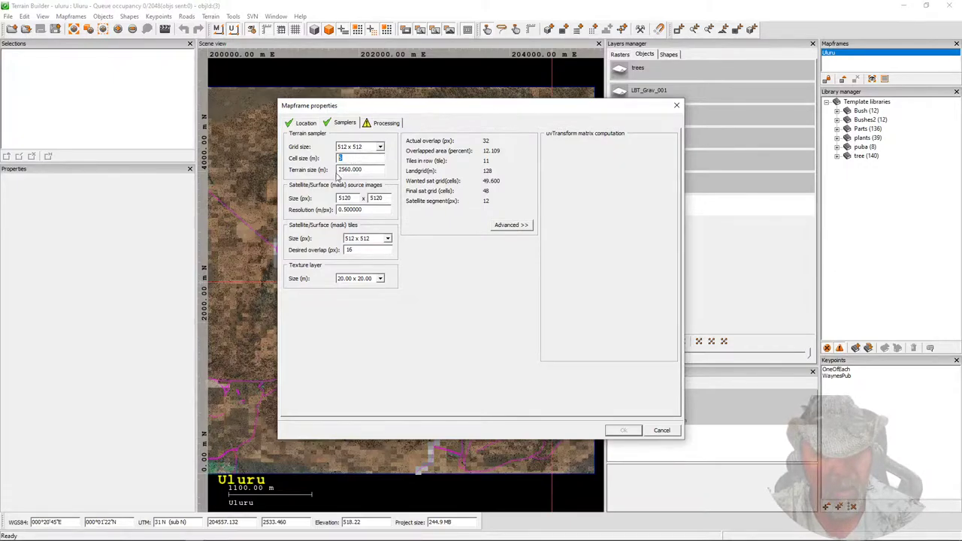
pyautogui.doubleClick(371, 175)
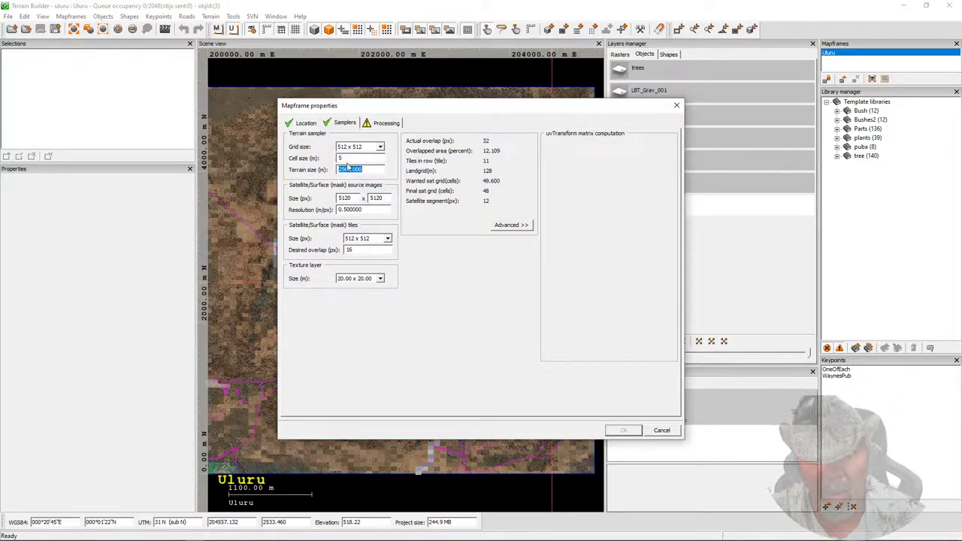
# Set the terrain sampler's cell size to 2.5 m and its grid size to 1024 x 1024.
pyautogui.doubleClick(343, 158)
pyautogui.write('2')
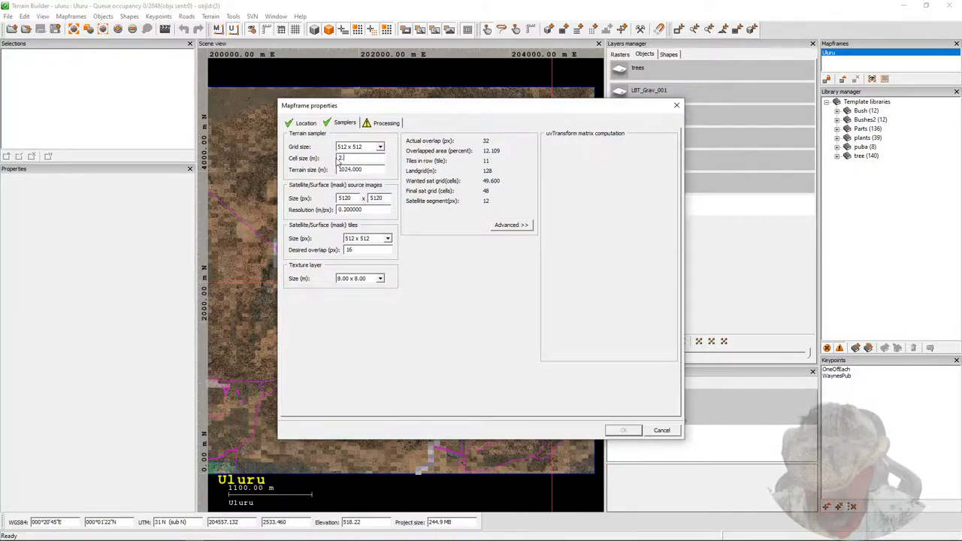
pyautogui.write('.5')
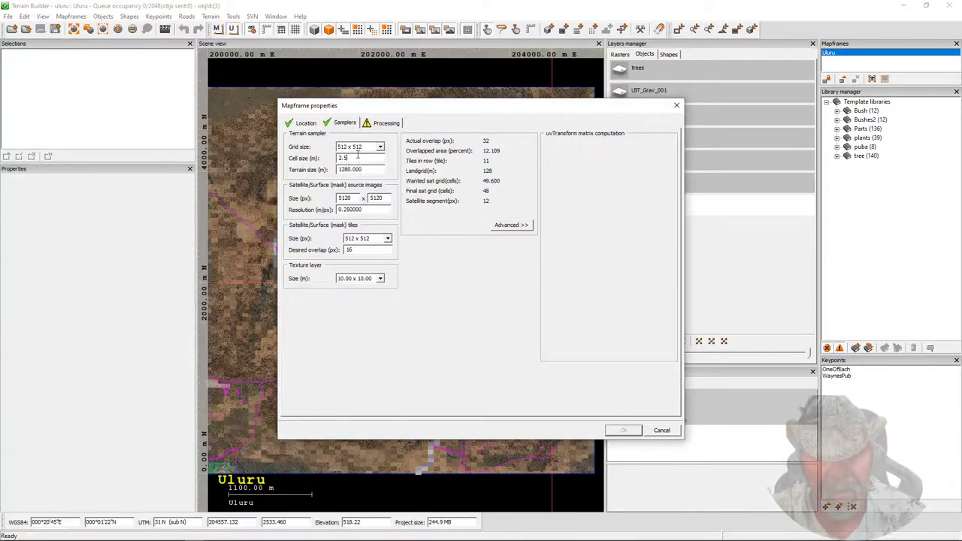
pyautogui.click(380, 148)
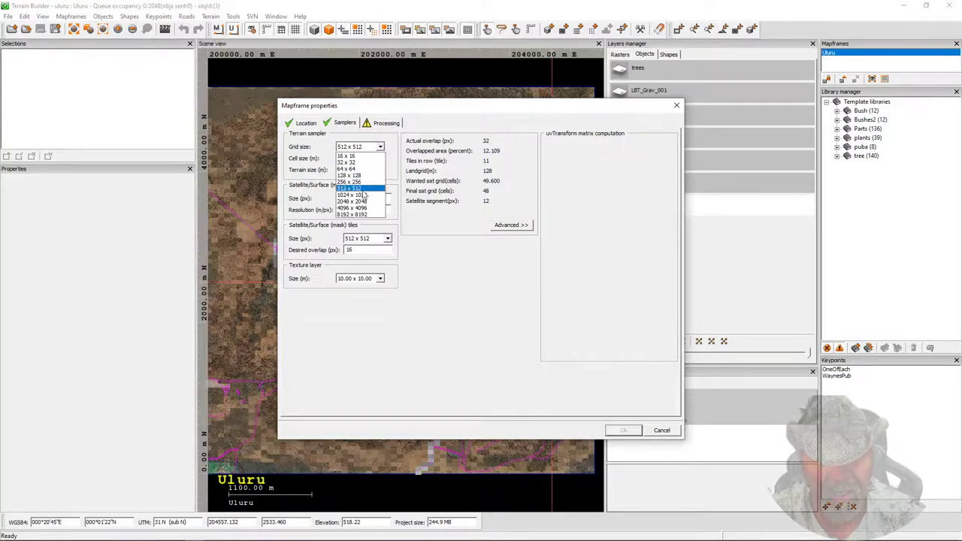
pyautogui.click(360, 194)
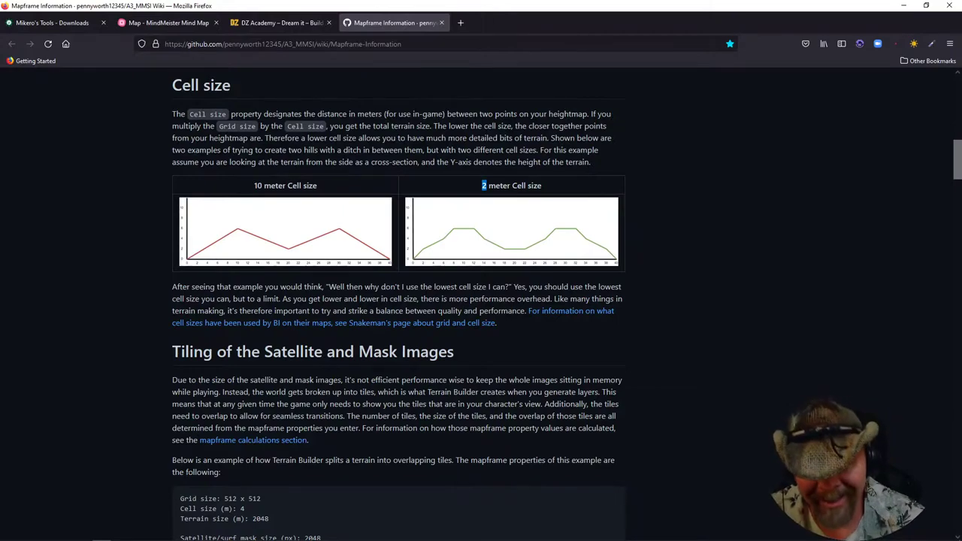
# Review the wiki's heightmap grid example and compare its 10 meter and 2 meter cell size graphs.
pyautogui.scroll(-2, 319, 376)
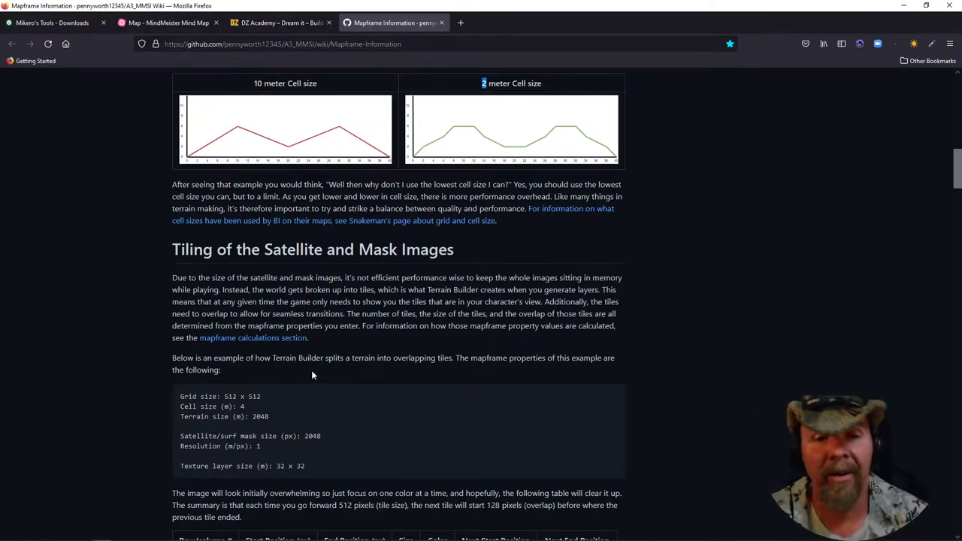
pyautogui.scroll(4, 313, 374)
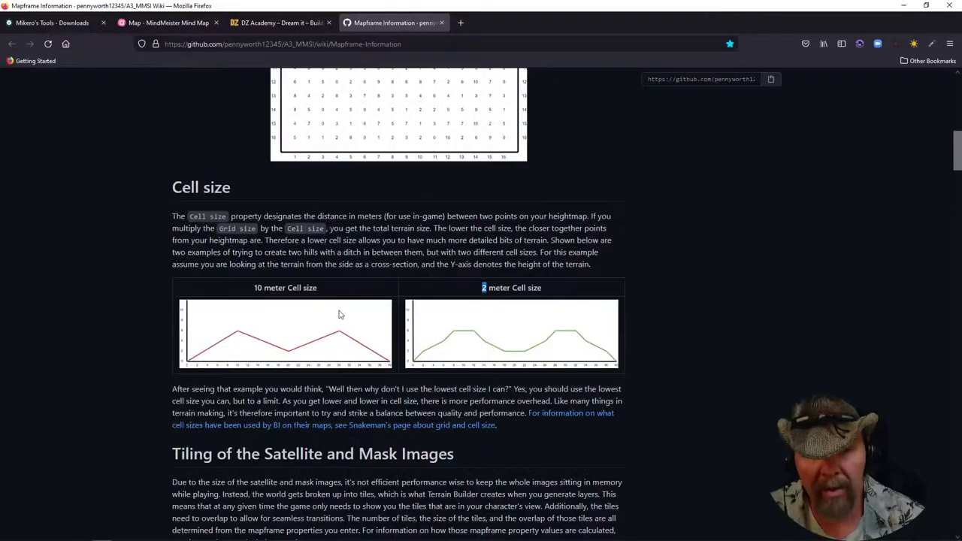
pyautogui.scroll(7, 339, 315)
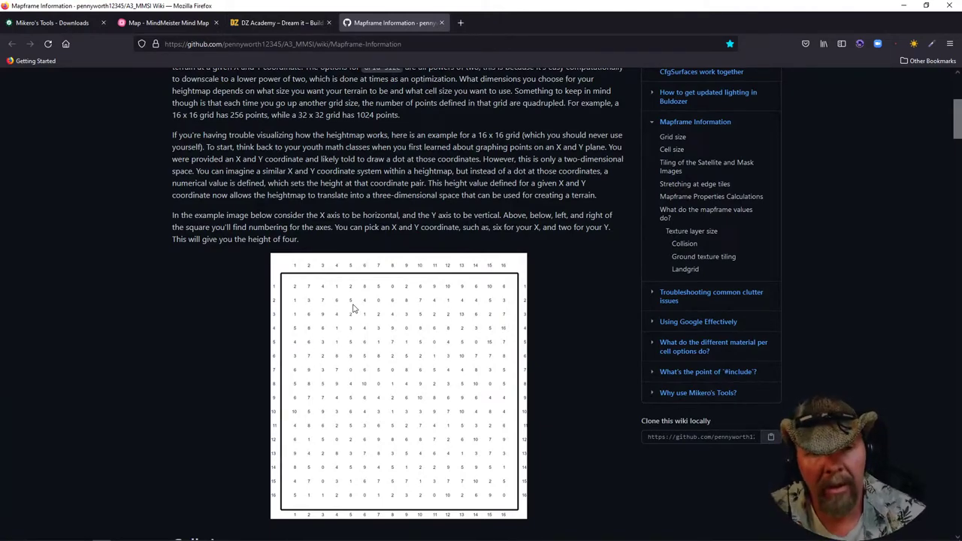
pyautogui.scroll(-1, 354, 290)
pyautogui.scroll(-4, 255, 300)
pyautogui.scroll(-3, 264, 316)
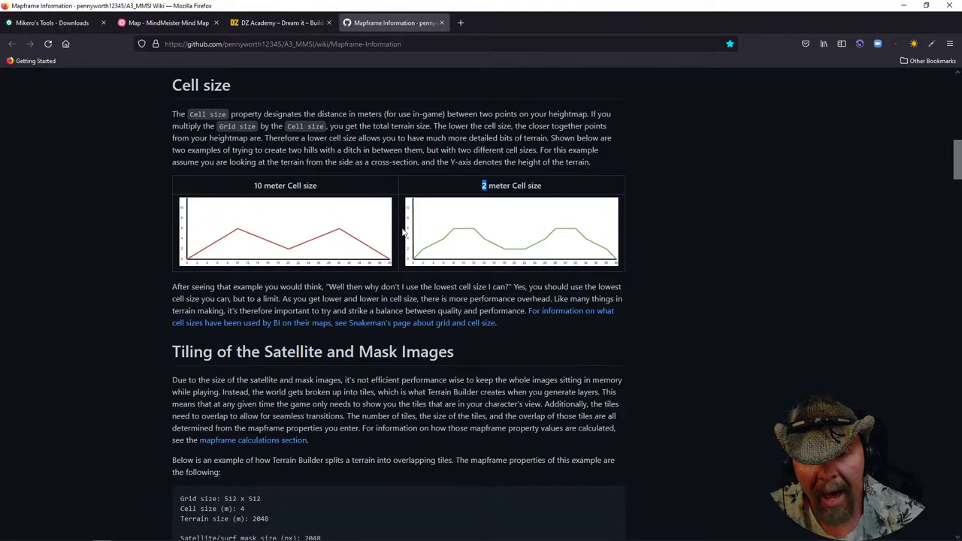
pyautogui.moveTo(404, 232); pyautogui.dragTo(492, 207)
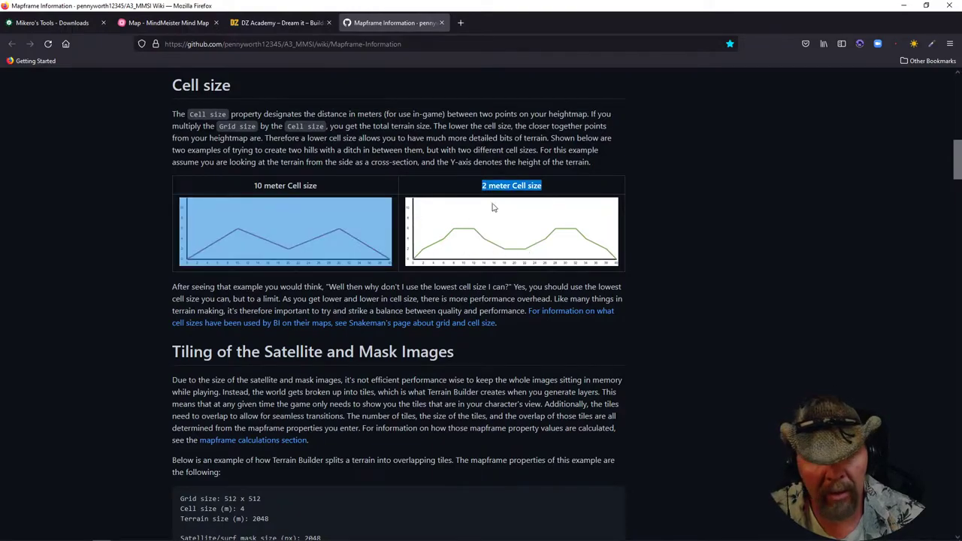
# Switch to Terrain Builder, check the mapframe's processing settings, discard the mapframe property changes, and return to the wiki.
pyautogui.hotkey('alt', 'Tab')
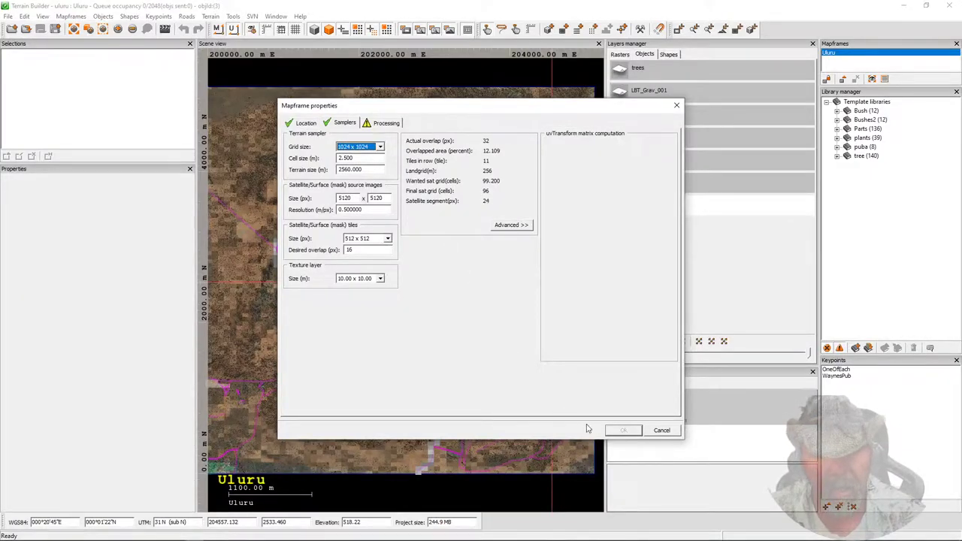
pyautogui.click(371, 124)
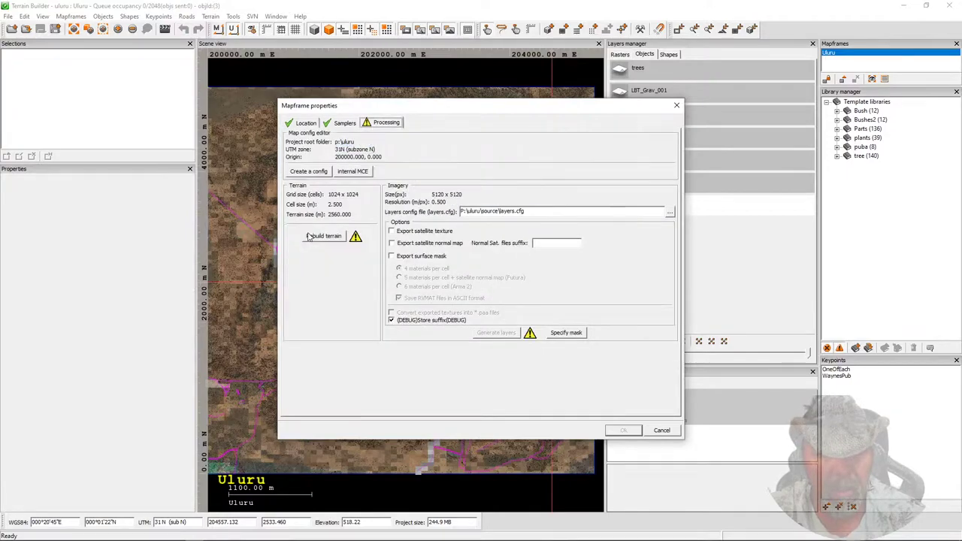
pyautogui.click(661, 431)
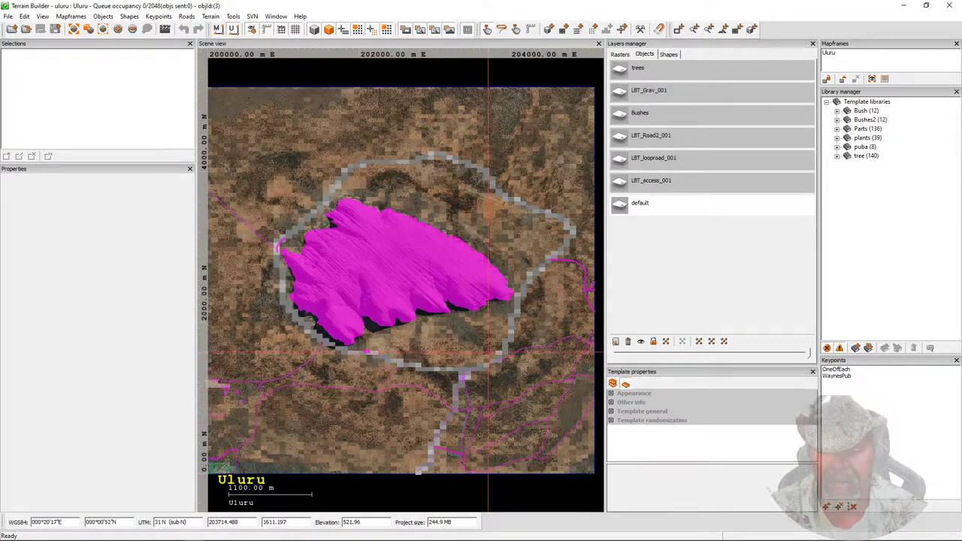
pyautogui.click(903, 5)
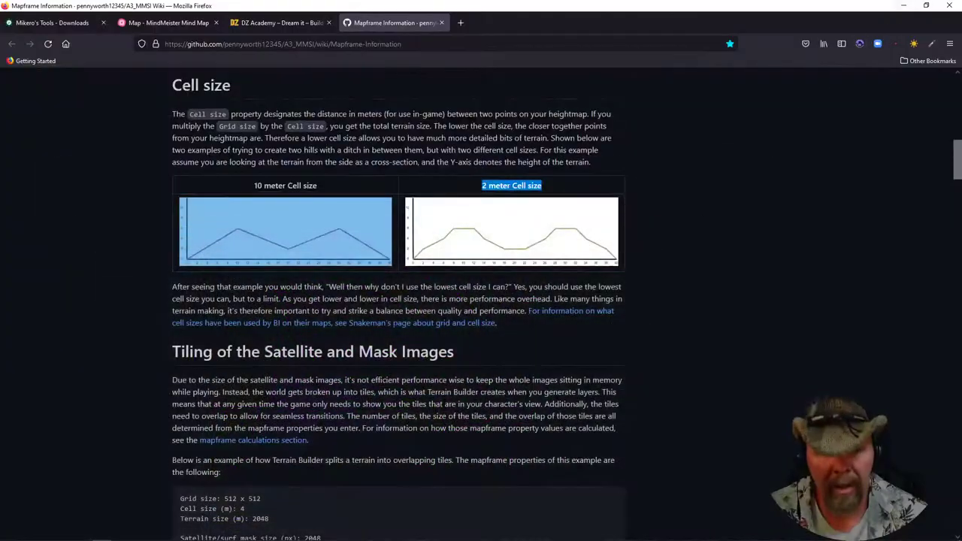
# Read the wiki's section on tiling of the satellite and mask images, including the overlapping tile table and example images.
pyautogui.scroll(-4, 90, 254)
pyautogui.scroll(5, 124, 264)
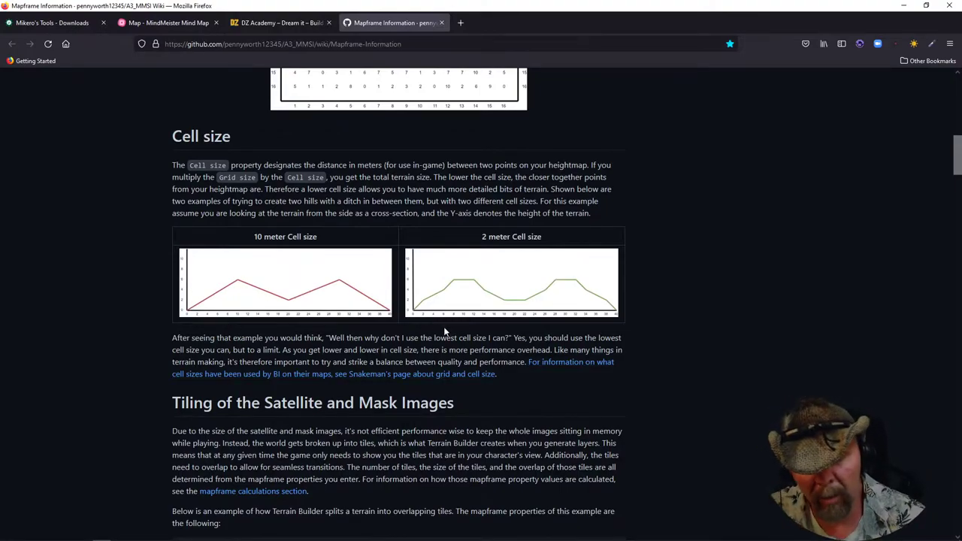
pyautogui.scroll(1, 444, 332)
pyautogui.scroll(-4, 466, 320)
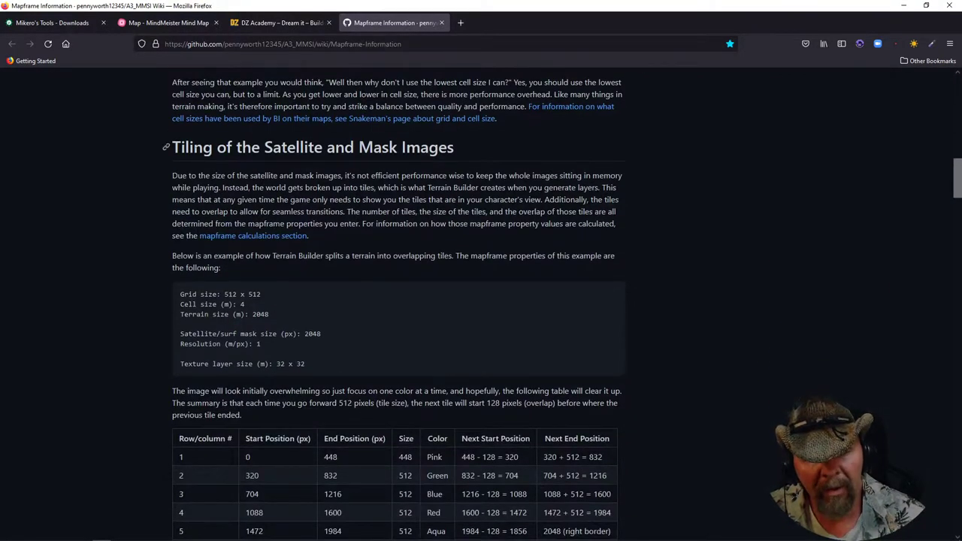
pyautogui.scroll(-4, 320, 365)
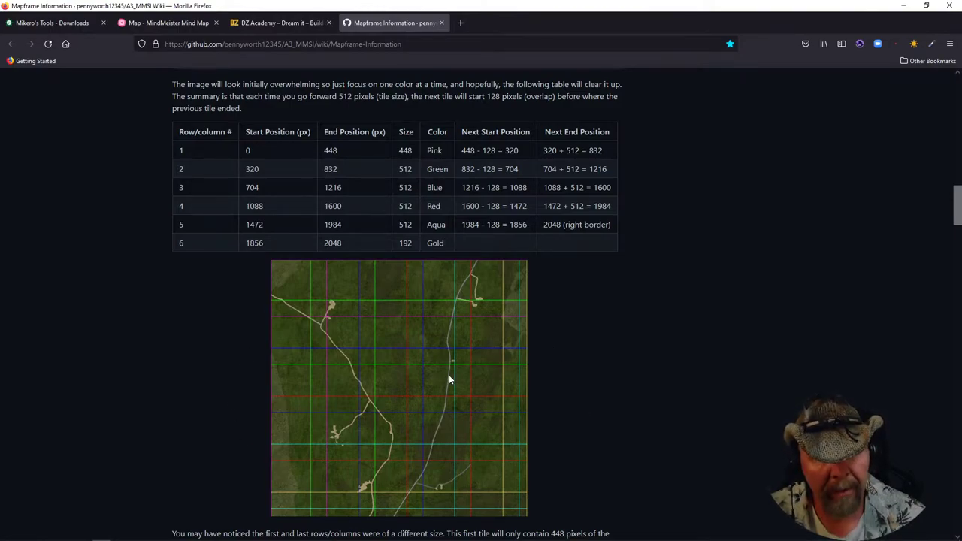
pyautogui.scroll(-2, 448, 379)
pyautogui.scroll(-5, 252, 328)
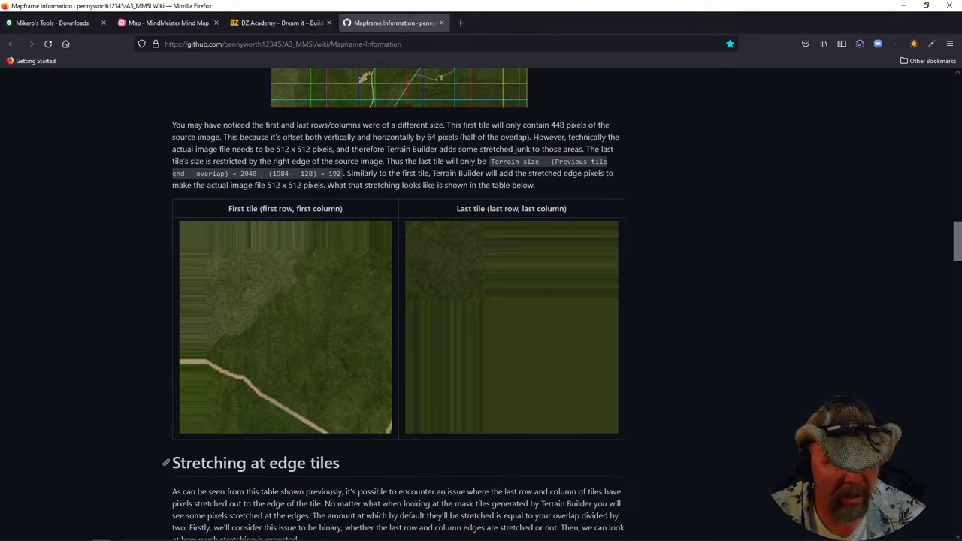
# Skim the wiki's section on stretching at edge tiles with its examples, and return to the Cell size section.
pyautogui.moveTo(299, 538)
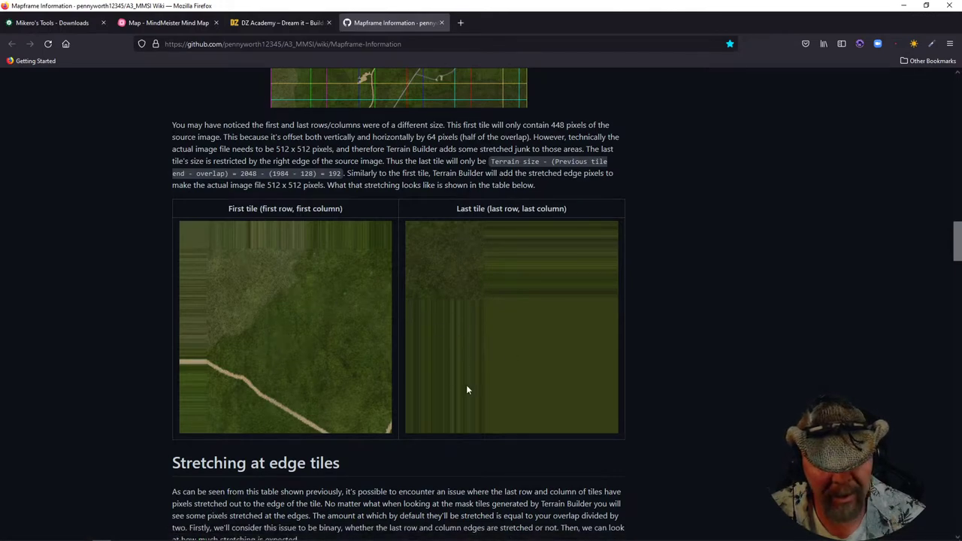
pyautogui.scroll(-3, 225, 382)
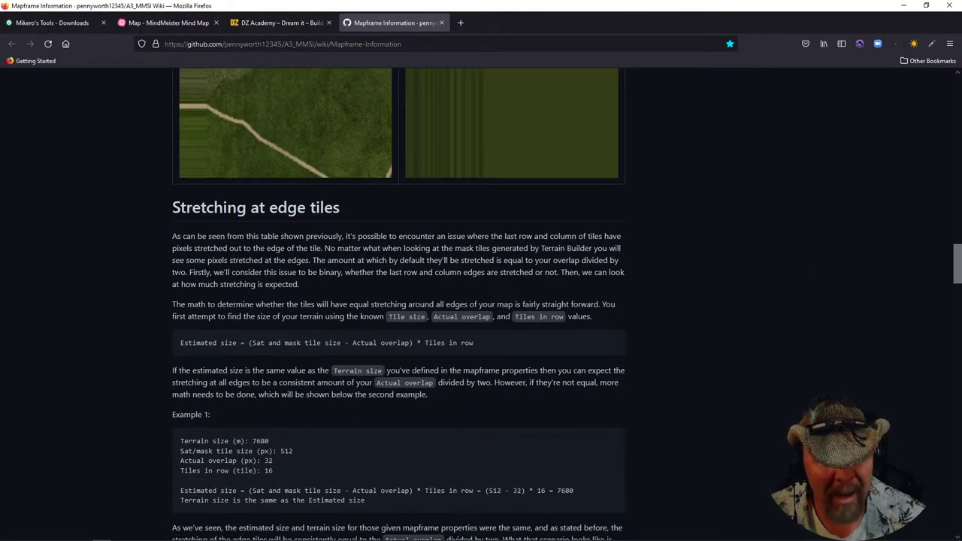
pyautogui.scroll(-5, 268, 361)
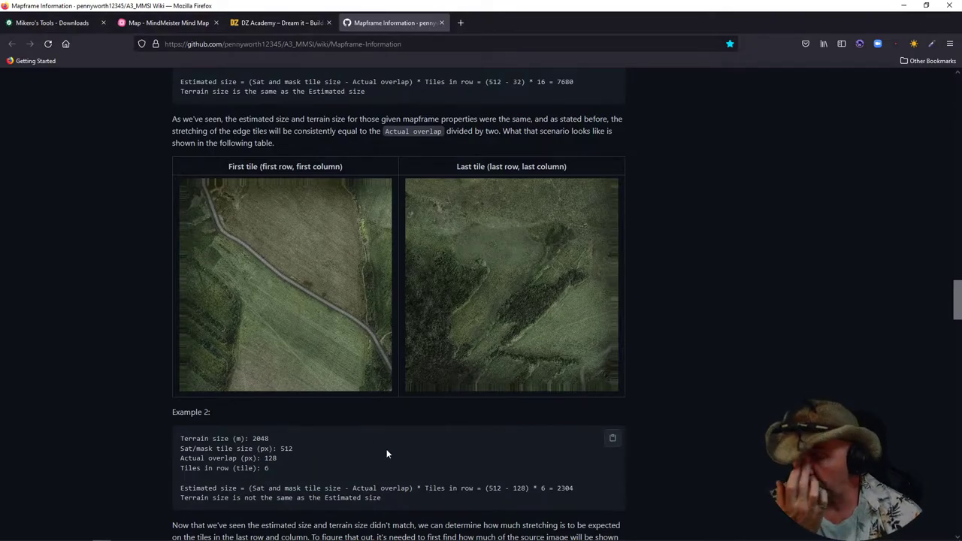
pyautogui.scroll(20, 272, 263)
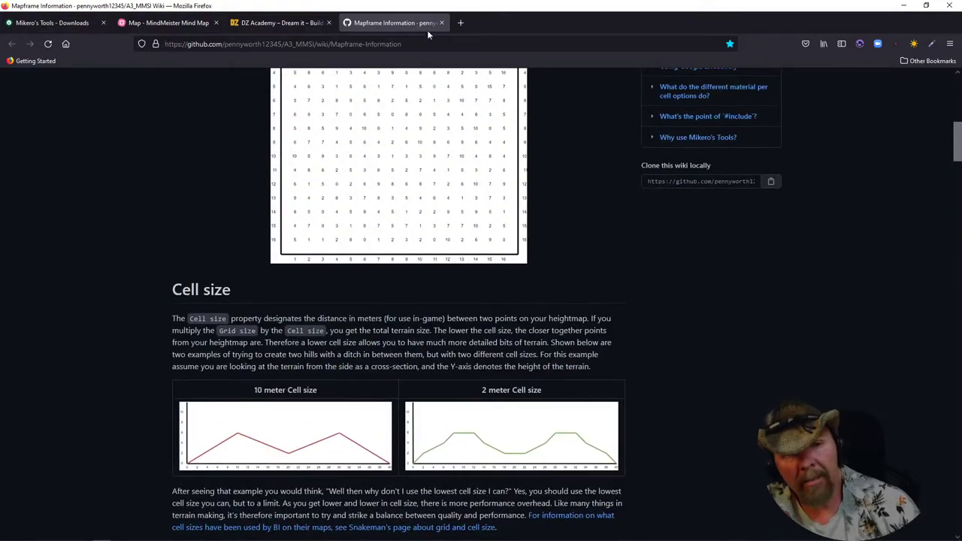
pyautogui.scroll(3, 423, 133)
pyautogui.scroll(-5, 310, 305)
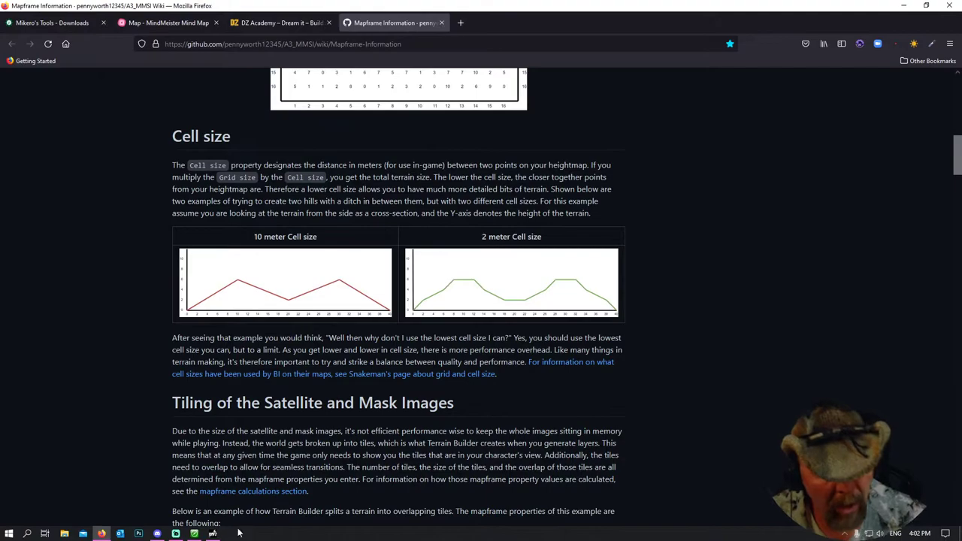
# Switch to Terrain Builder, open the Uluru mapframe's properties, and highlight the terrain size in its sampler settings.
pyautogui.click(194, 534)
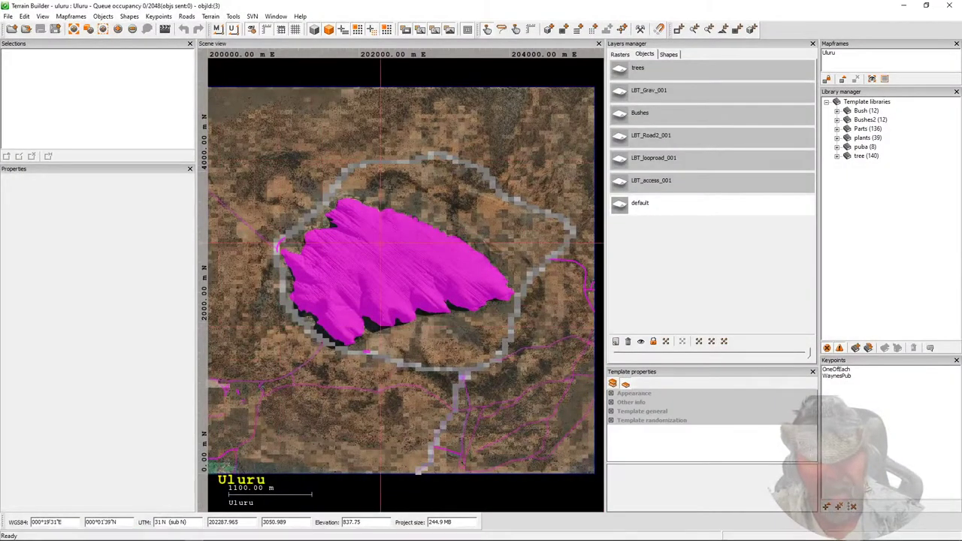
pyautogui.click(829, 54)
pyautogui.rightClick(829, 55)
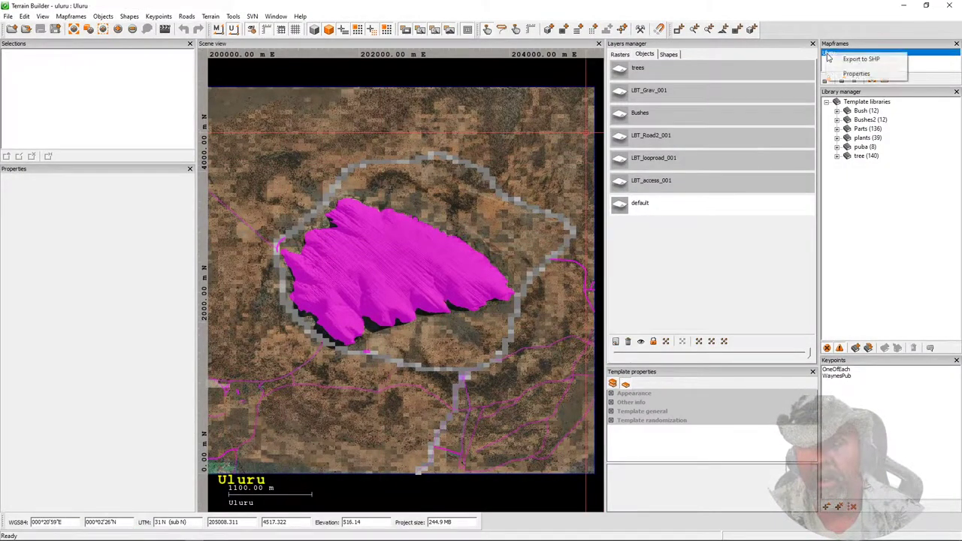
pyautogui.click(849, 74)
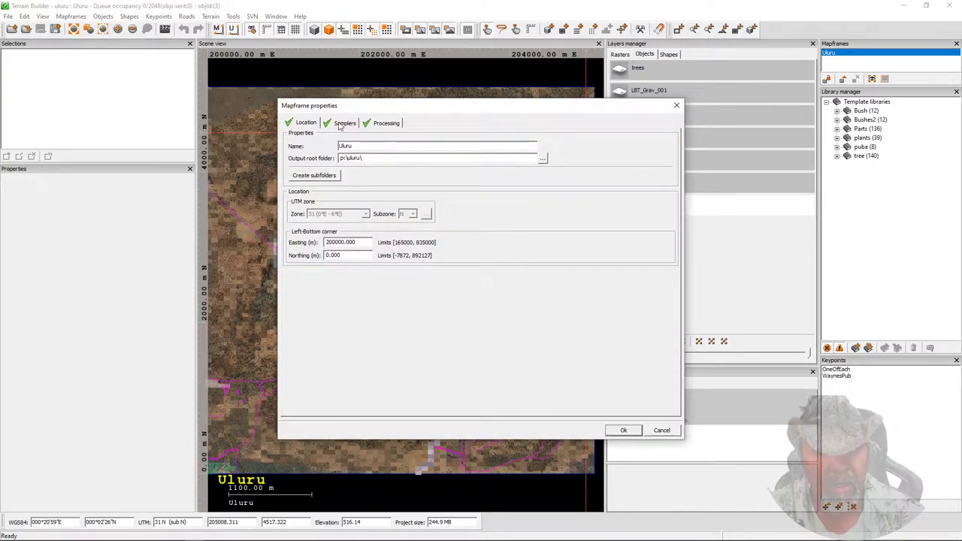
pyautogui.click(343, 123)
pyautogui.moveTo(361, 170); pyautogui.dragTo(334, 169)
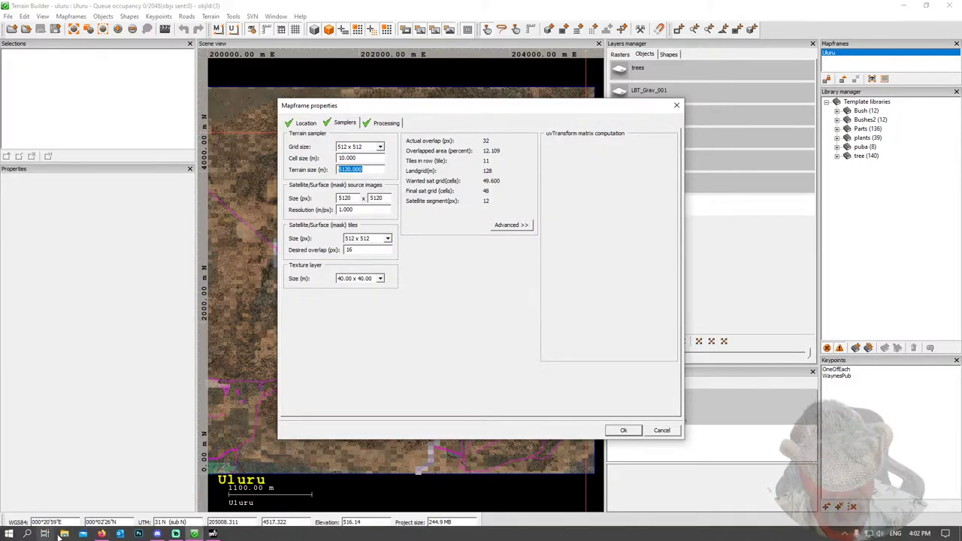
# In File Explorer, browse the P: drive to Peninsula\source\QGIS\gtt_export and open gtt_export.txt.
pyautogui.click(65, 533)
pyautogui.click(37, 380)
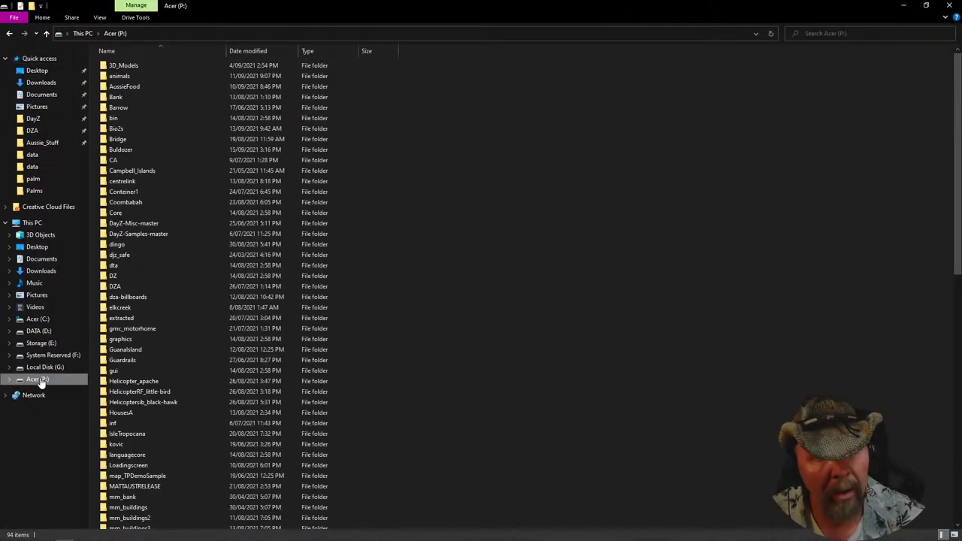
pyautogui.scroll(-5, 152, 381)
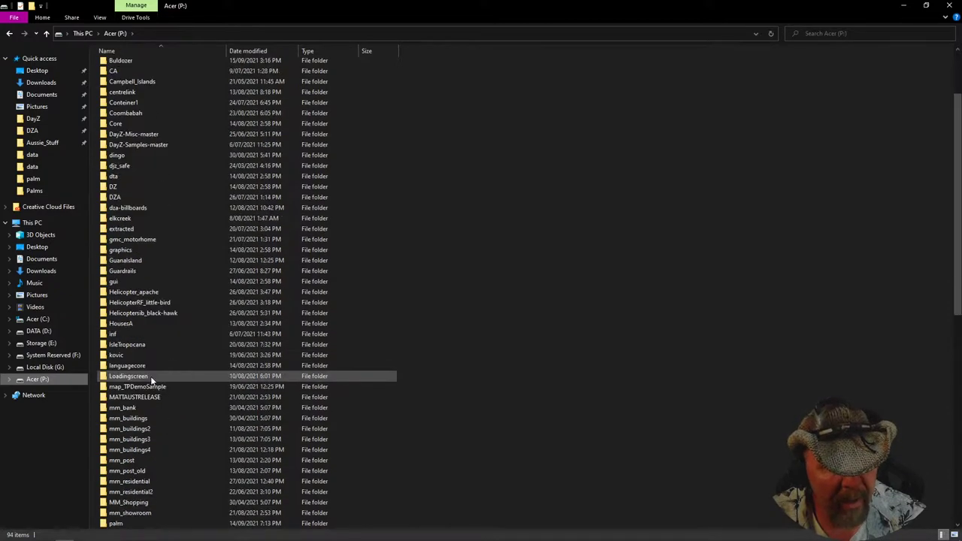
pyautogui.scroll(-2, 152, 445)
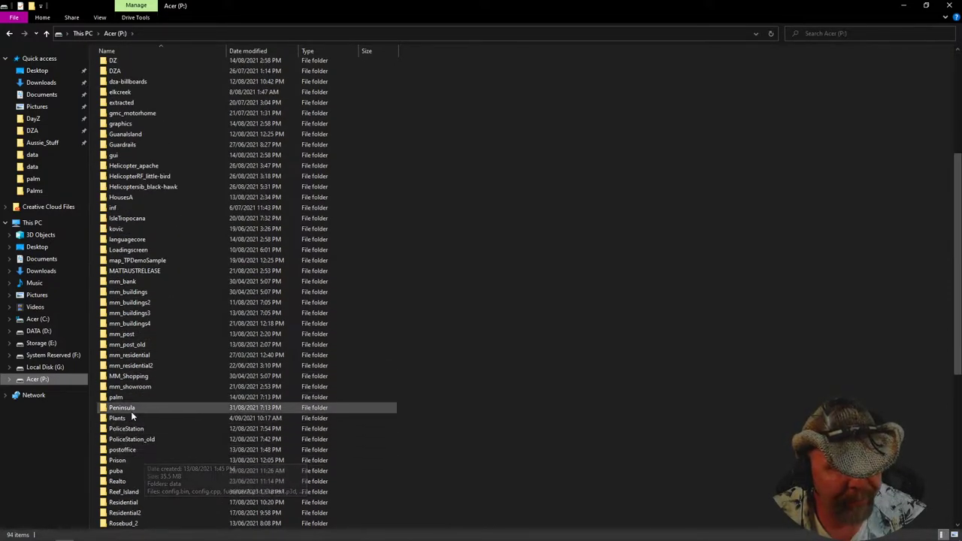
pyautogui.doubleClick(135, 408)
pyautogui.doubleClick(116, 76)
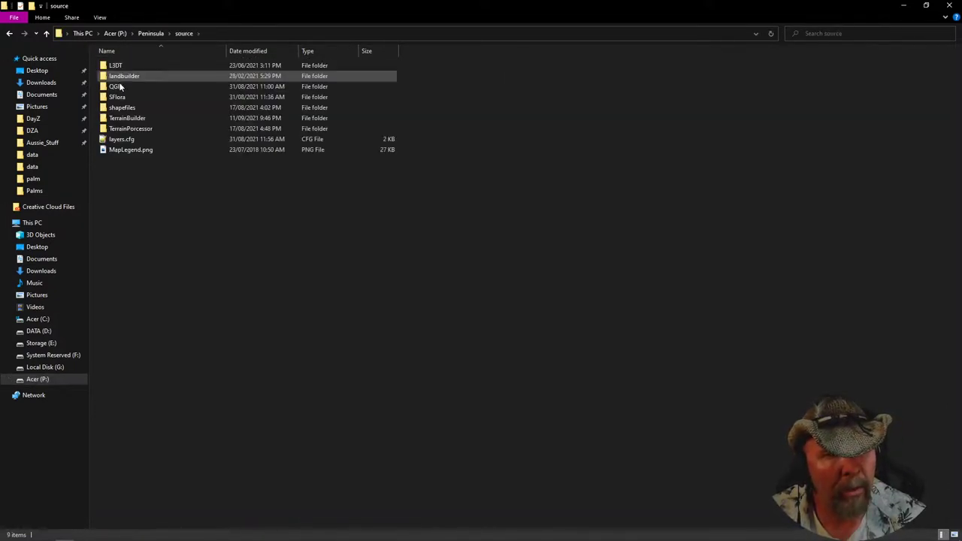
pyautogui.doubleClick(117, 87)
pyautogui.doubleClick(116, 73)
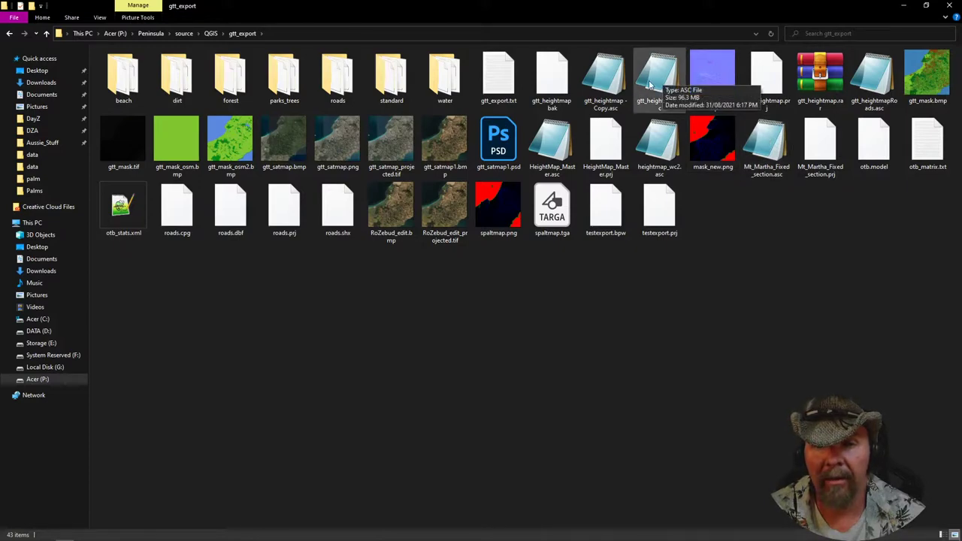
pyautogui.click(490, 91)
pyautogui.doubleClick(500, 91)
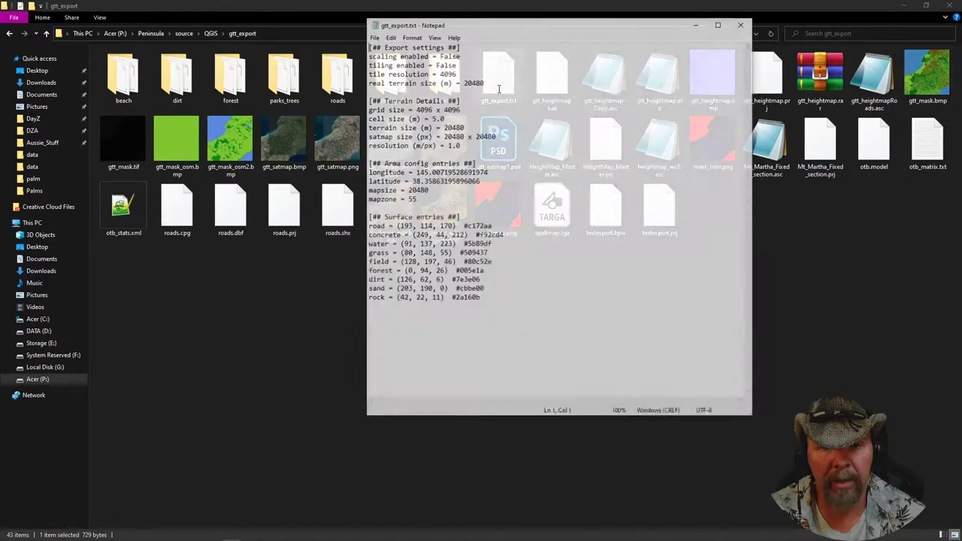
# Examine the cell size, terrain size and satmap size entries under Terrain Details in the export file.
pyautogui.doubleClick(374, 118)
pyautogui.moveTo(451, 118); pyautogui.dragTo(419, 127)
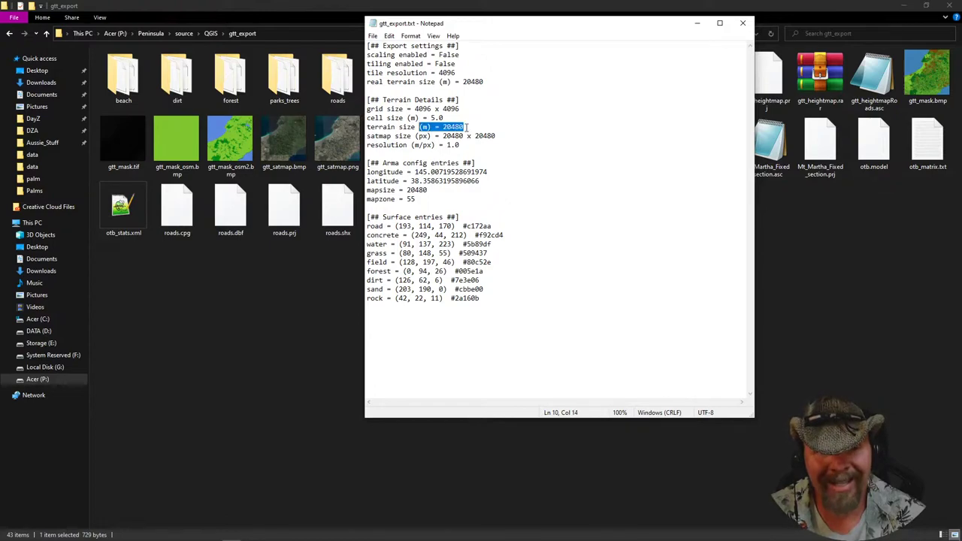
pyautogui.moveTo(496, 136); pyautogui.dragTo(365, 136)
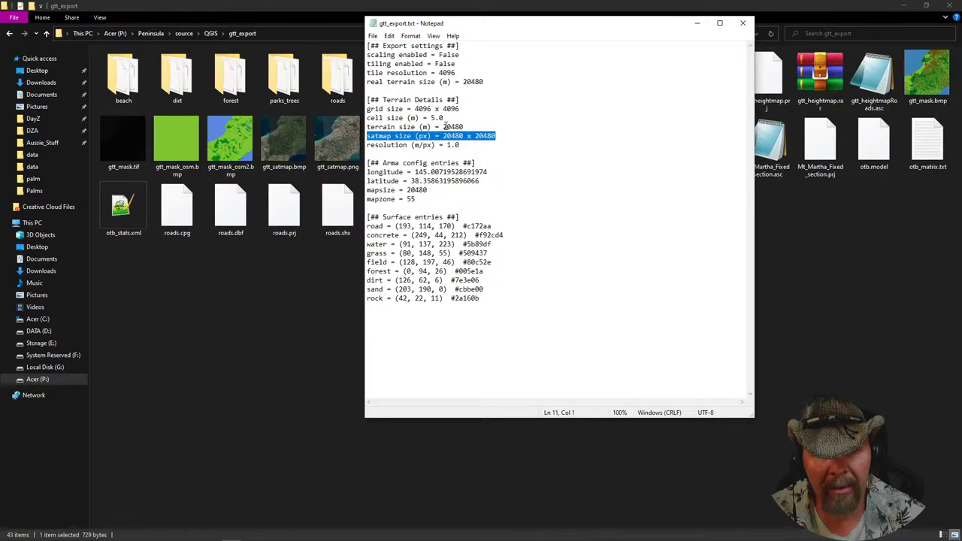
pyautogui.moveTo(439, 127)
pyautogui.mouseDown()
pyautogui.moveTo(472, 128)
pyautogui.moveTo(444, 138)
pyautogui.mouseUp()
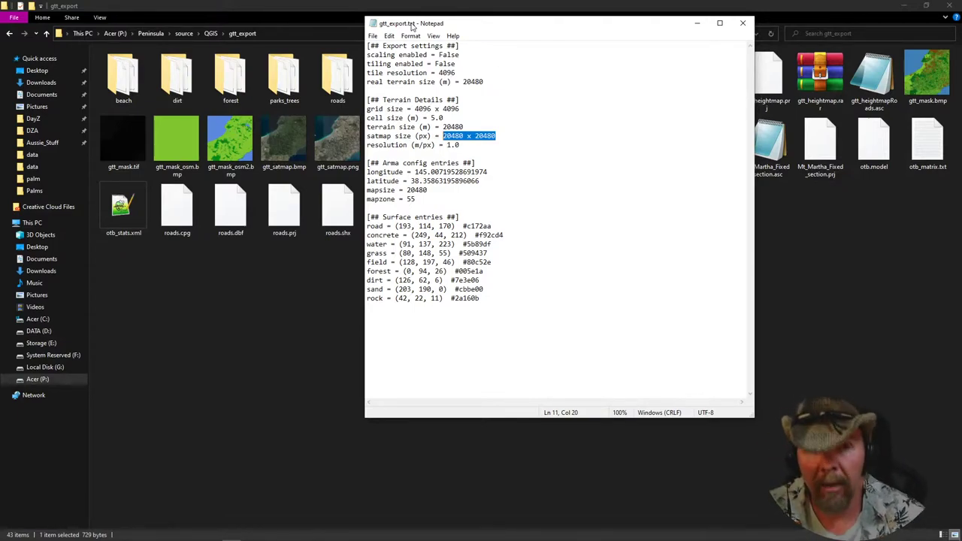
pyautogui.click(508, 165)
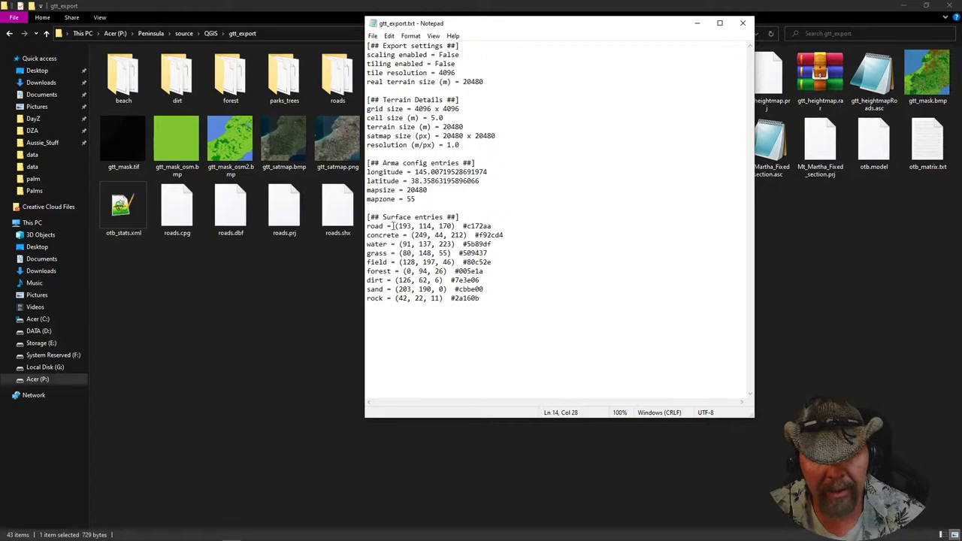
# Examine the road and concrete colour values under Surface entries, and look over the export file as a whole.
pyautogui.moveTo(395, 226); pyautogui.dragTo(467, 236)
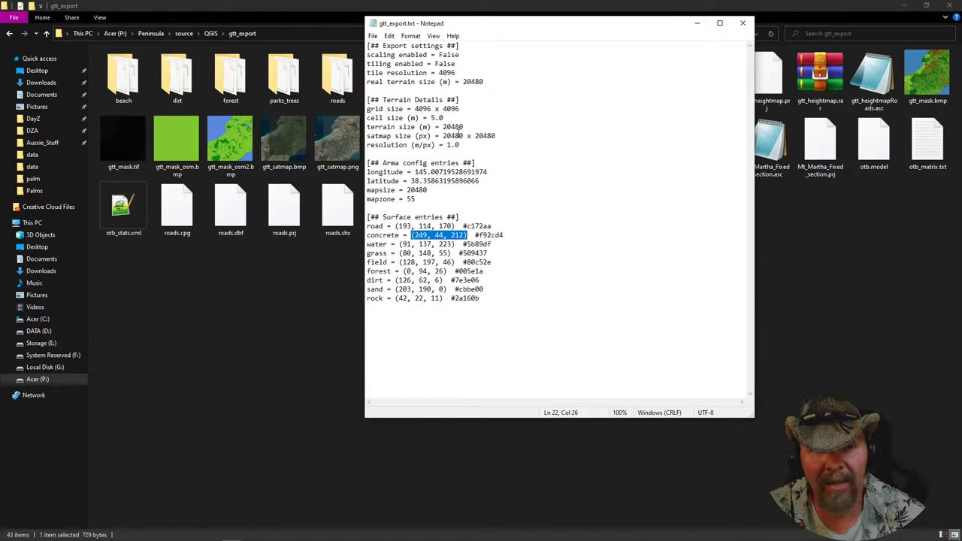
pyautogui.moveTo(399, 64); pyautogui.dragTo(497, 308)
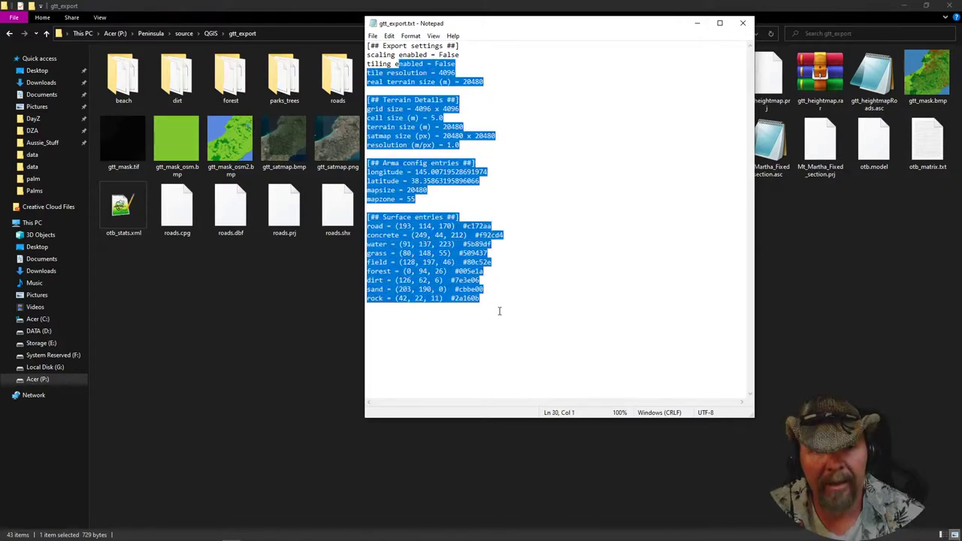
pyautogui.click(511, 136)
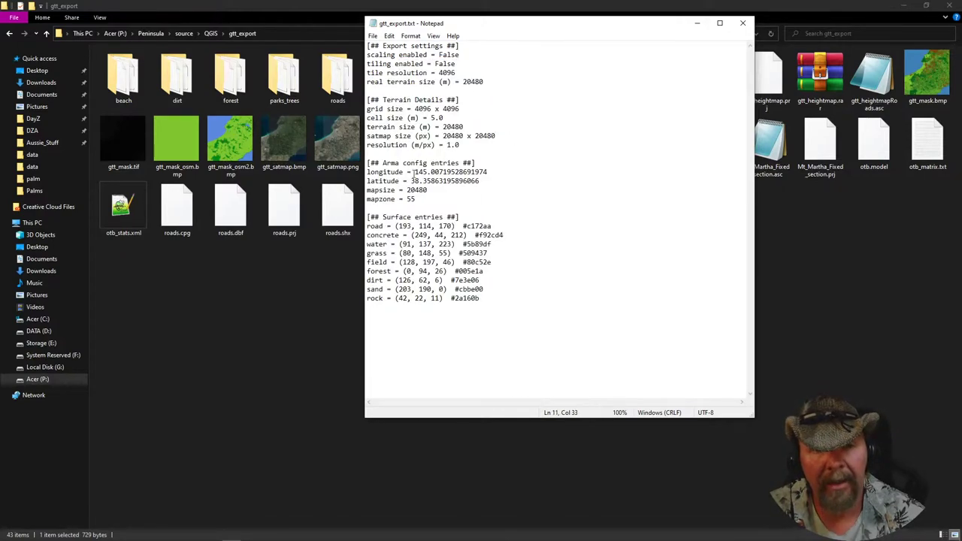
# Examine the longitude and latitude values under Arma config entries in the export file, and minimize the file.
pyautogui.moveTo(500, 171); pyautogui.dragTo(367, 173)
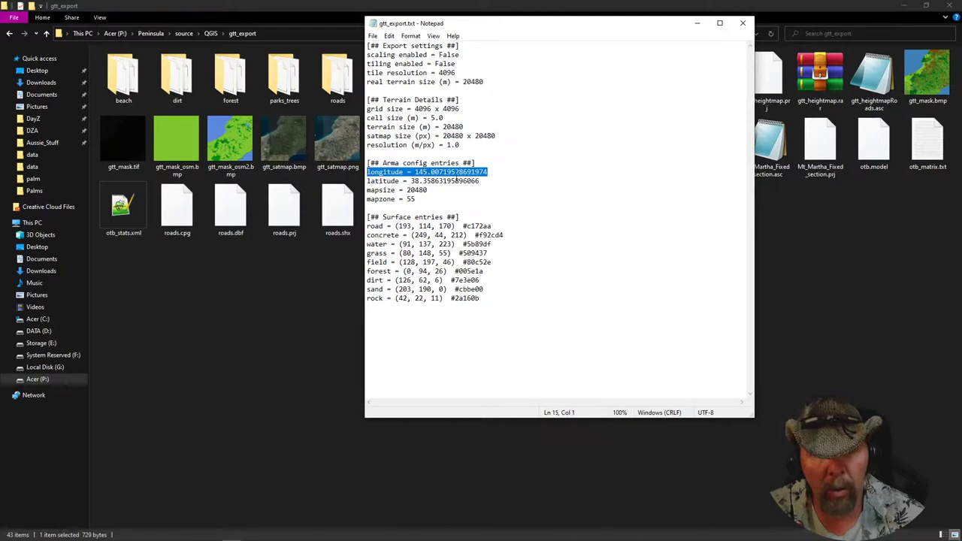
pyautogui.moveTo(489, 181); pyautogui.dragTo(367, 181)
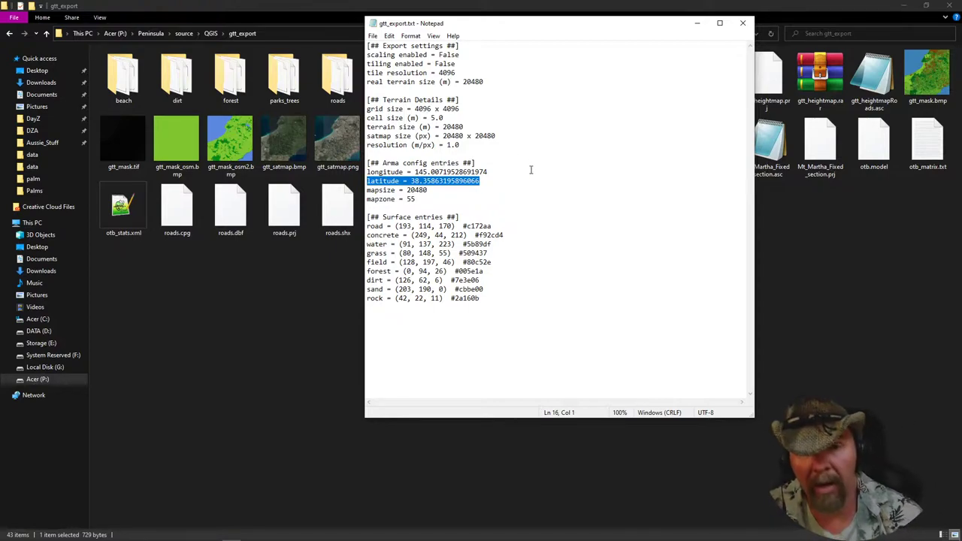
pyautogui.click(697, 22)
# Clear the desktop by minimizing File Explorer and closing Terrain Builder's mapframe properties and DayZ Tools.
pyautogui.click(898, 7)
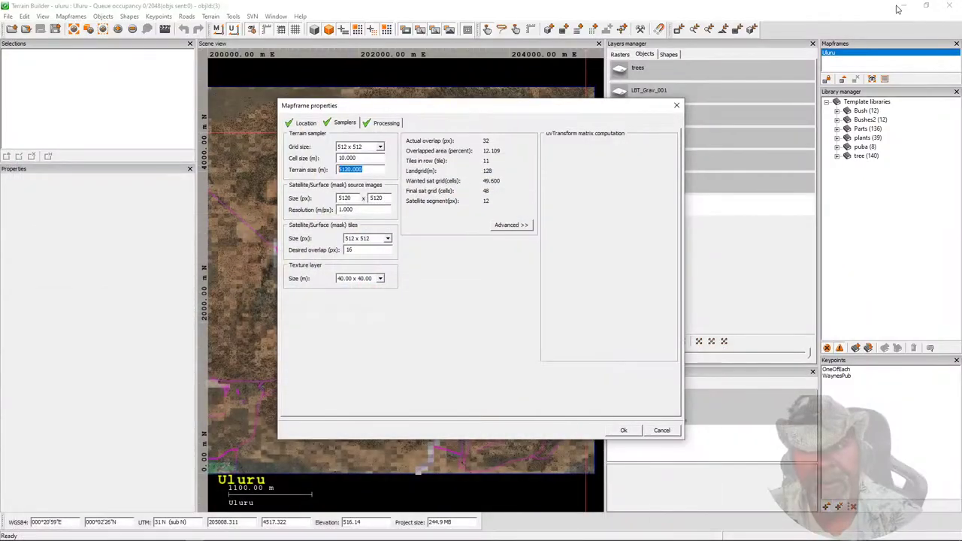
pyautogui.click(677, 105)
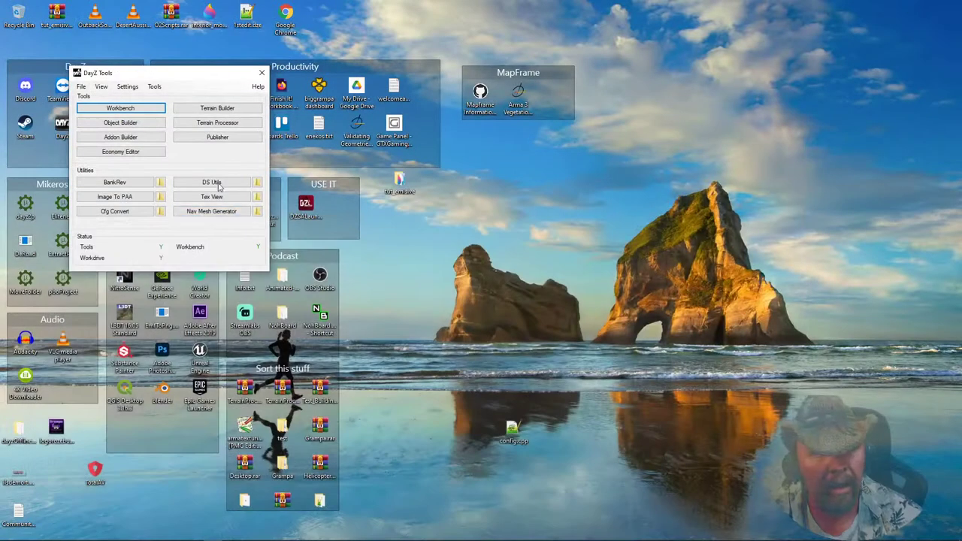
pyautogui.click(261, 72)
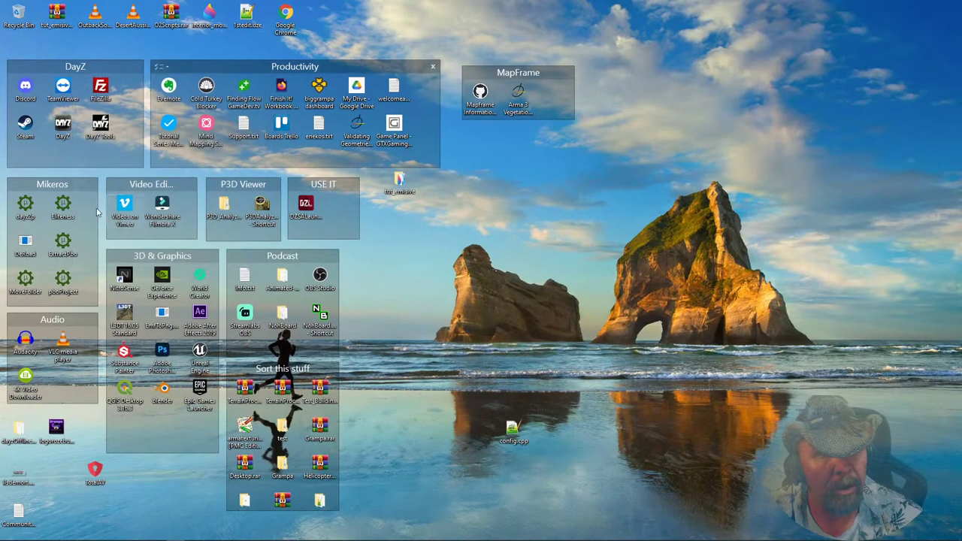
# Start the DayZ launcher from the desktop and replace all loaded mods with the DayZEditor preset.
pyautogui.doubleClick(71, 133)
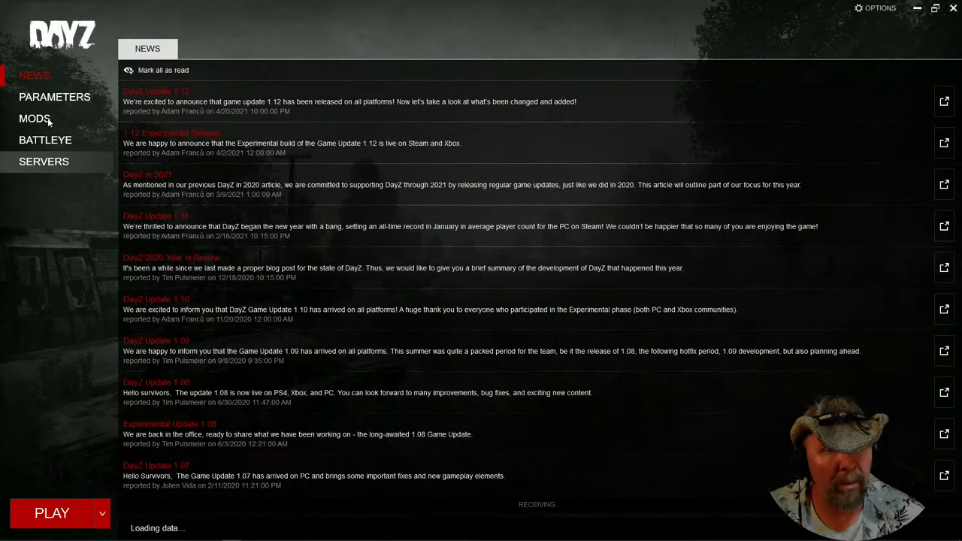
pyautogui.click(47, 117)
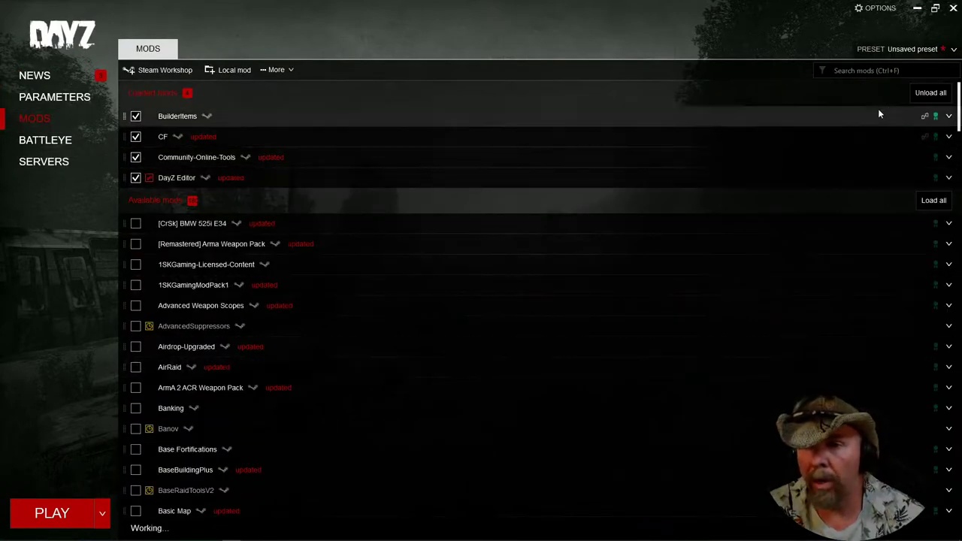
pyautogui.click(931, 92)
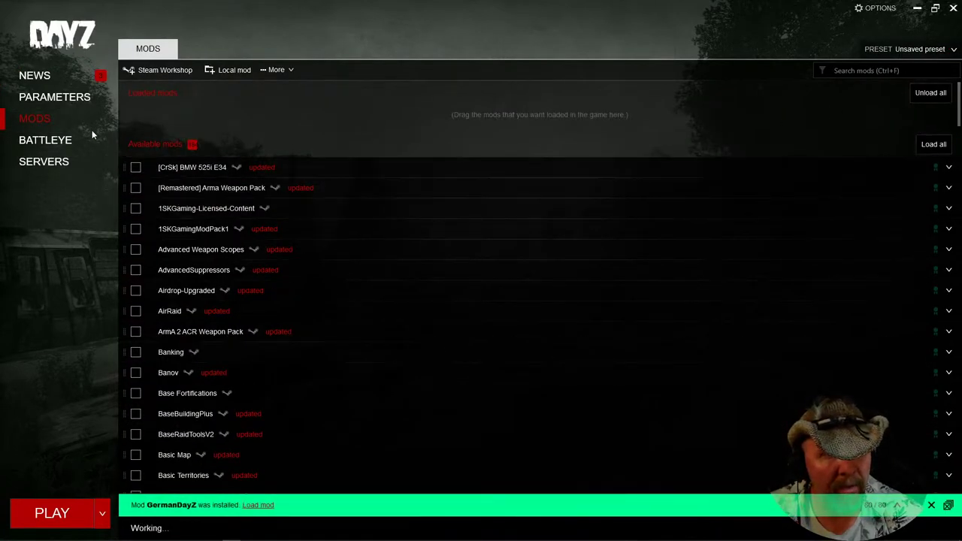
pyautogui.click(921, 50)
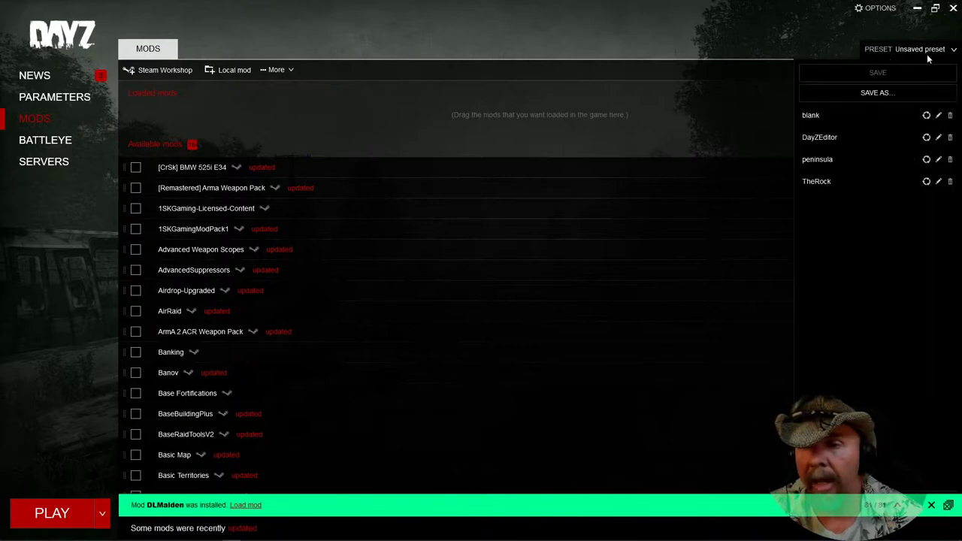
pyautogui.click(846, 138)
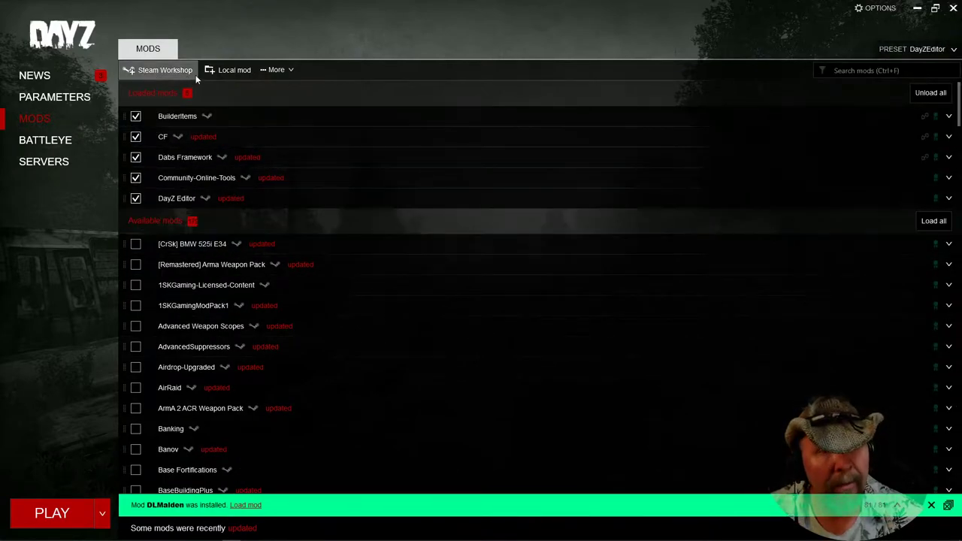
pyautogui.click(230, 70)
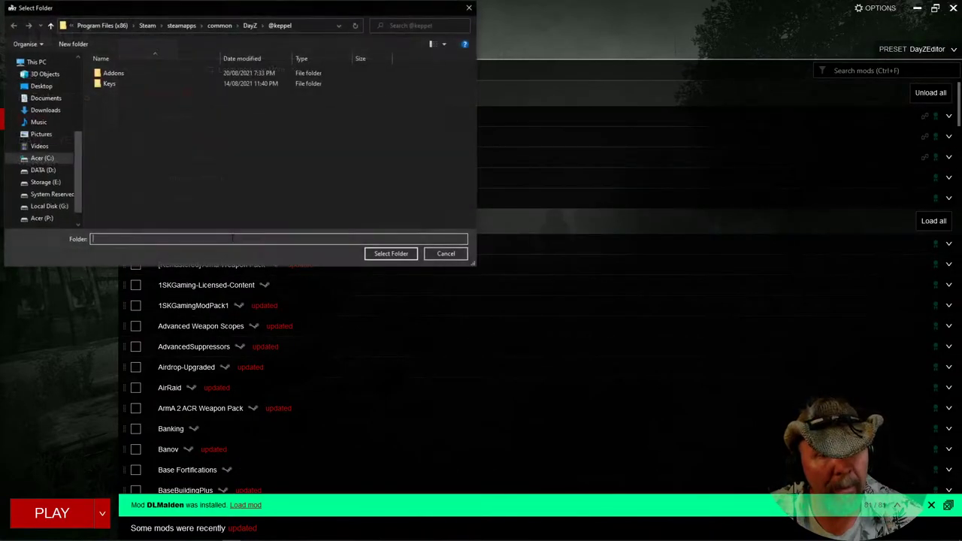
pyautogui.click(250, 25)
pyautogui.scroll(-6, 188, 166)
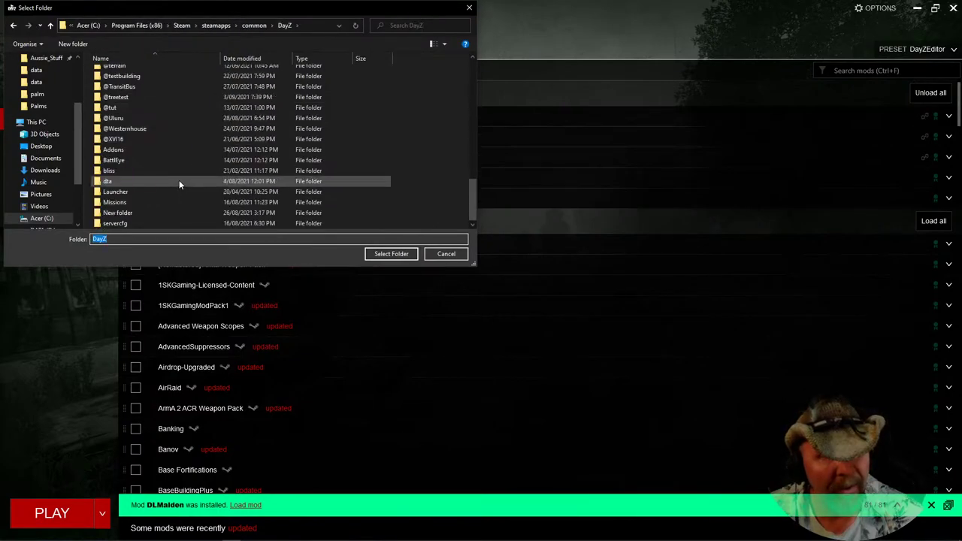
pyautogui.doubleClick(115, 118)
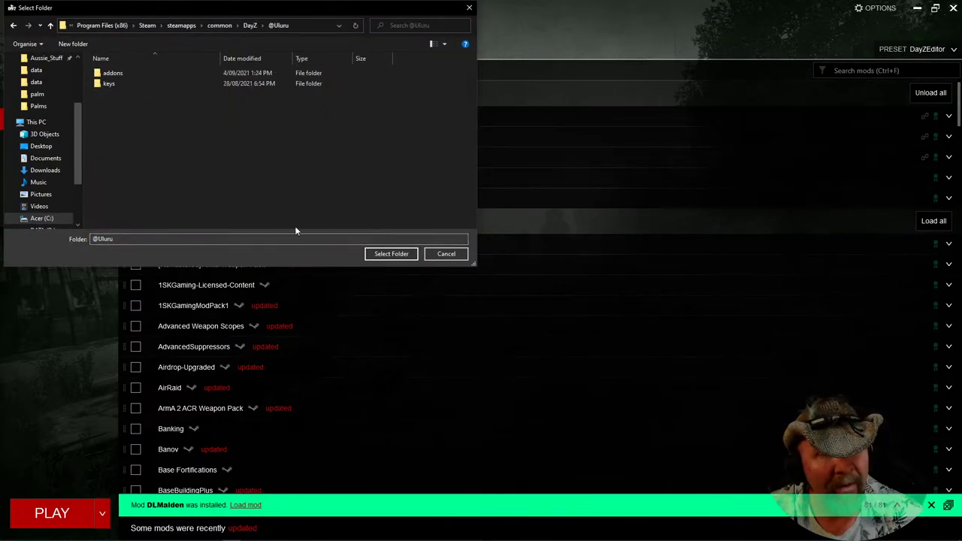
pyautogui.click(391, 254)
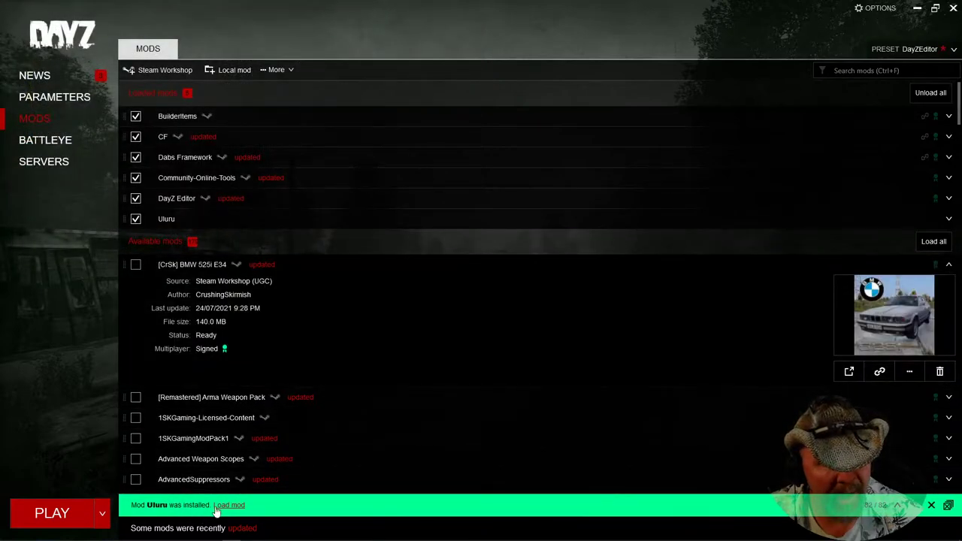
pyautogui.click(225, 507)
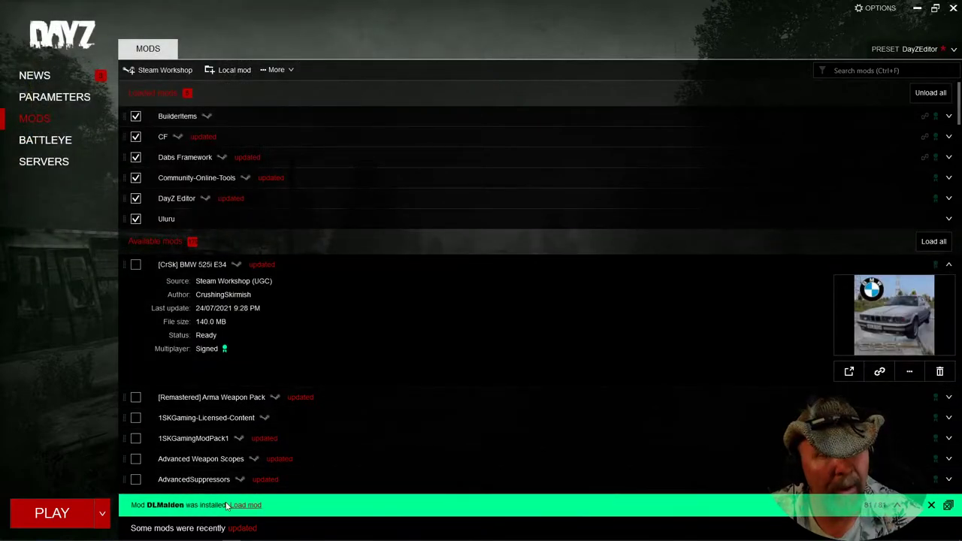
# Launch DayZ with the loaded mods and open the Uluru map in DayZ Editor.
pyautogui.click(53, 517)
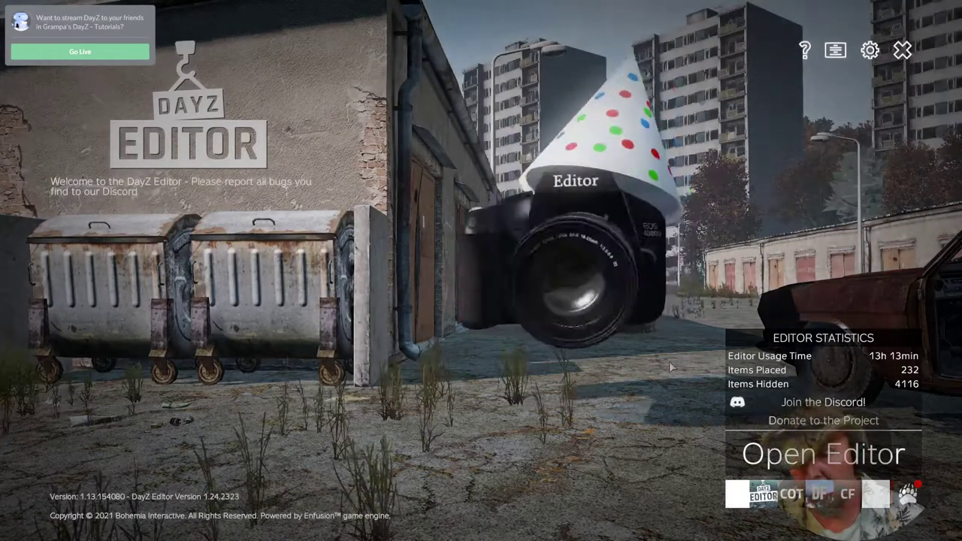
pyautogui.click(414, 233)
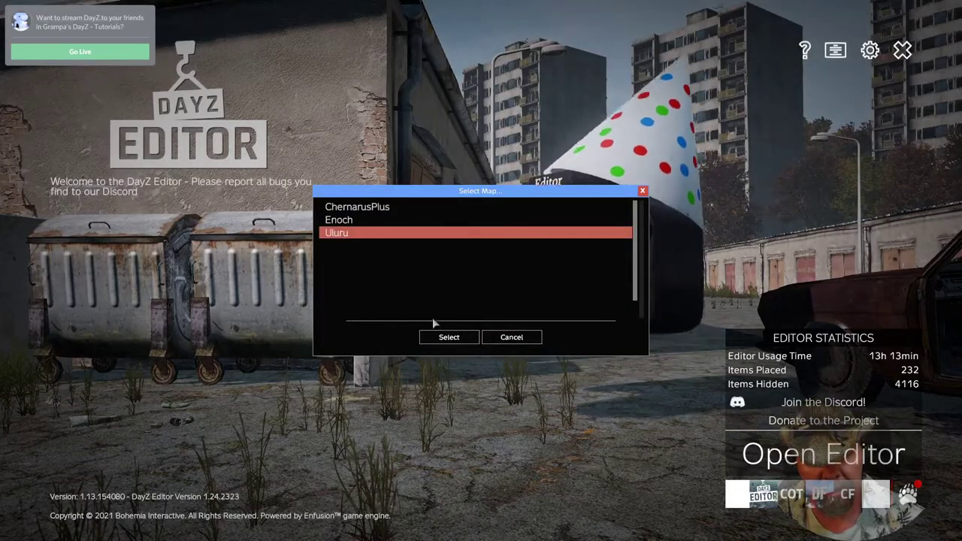
pyautogui.click(449, 337)
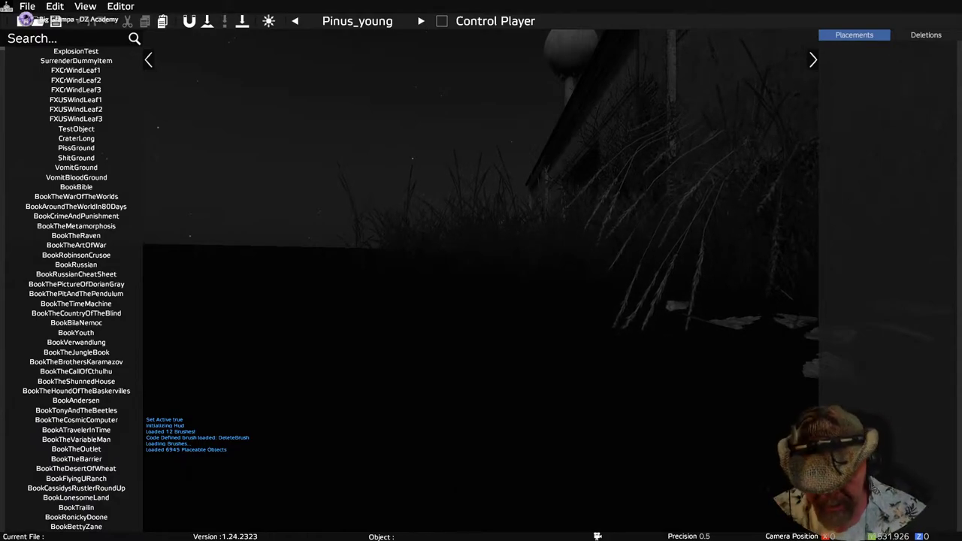
# Fly the editor camera from the barns at the map corner across the terrain to the building beside the road junction.
pyautogui.moveTo(481, 271); pyautogui.dragTo(594, 235, button='right')
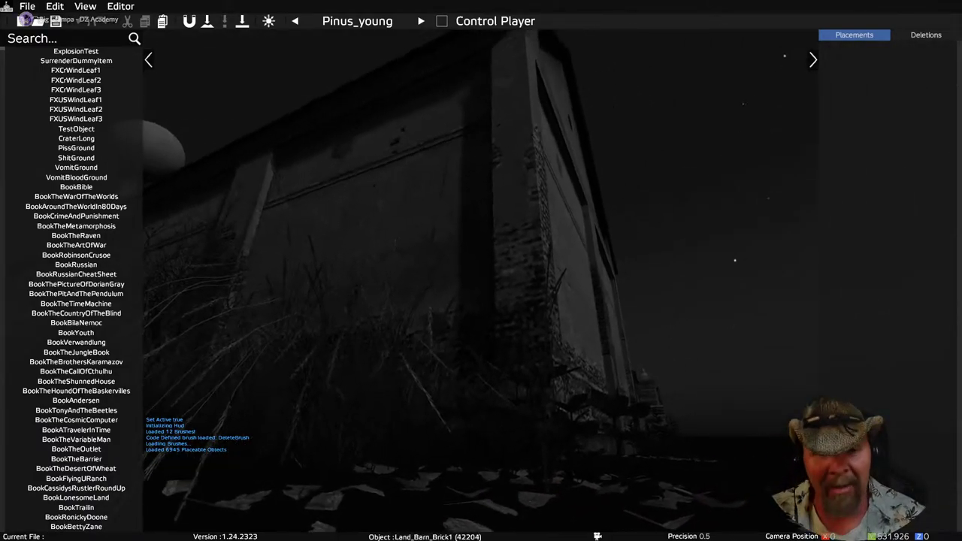
pyautogui.press('w')
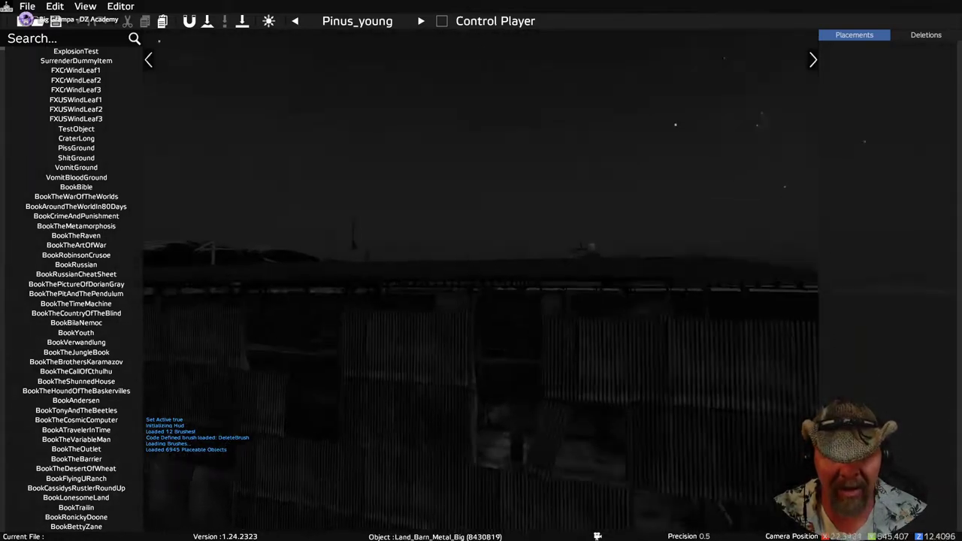
pyautogui.press('w')
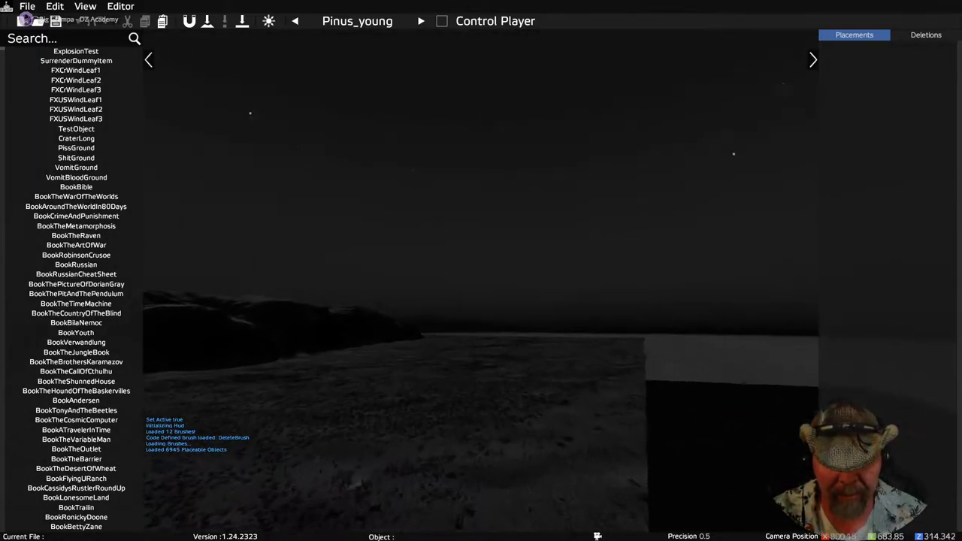
pyautogui.press('w')
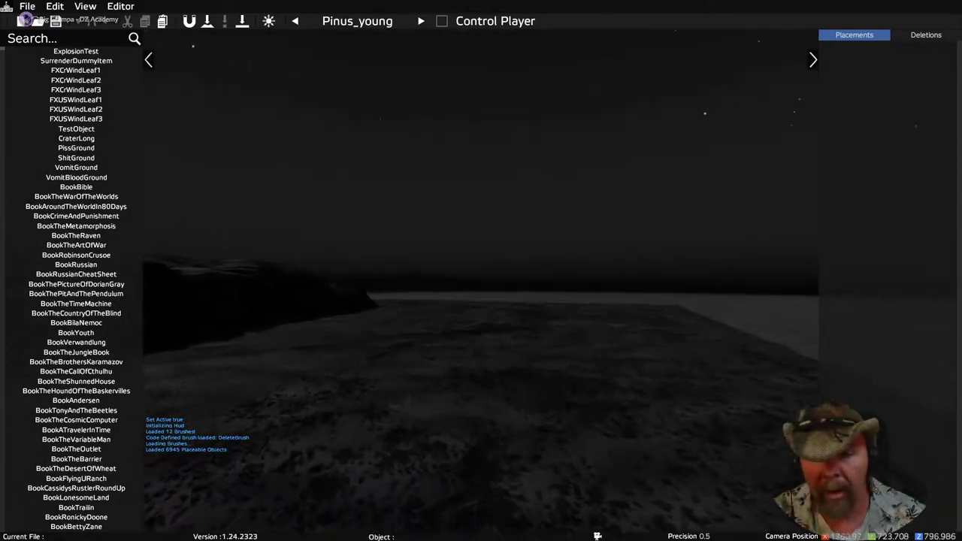
pyautogui.press('w')
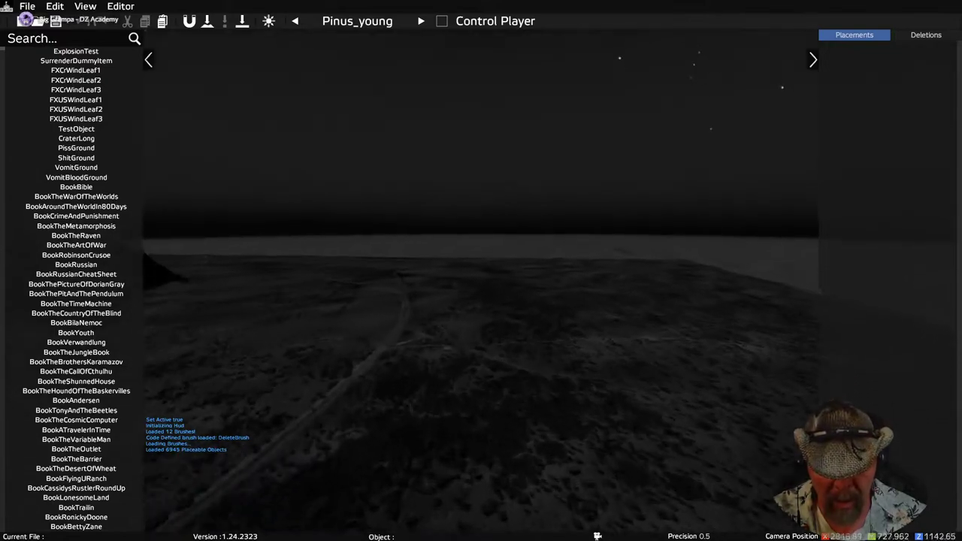
pyautogui.press('w')
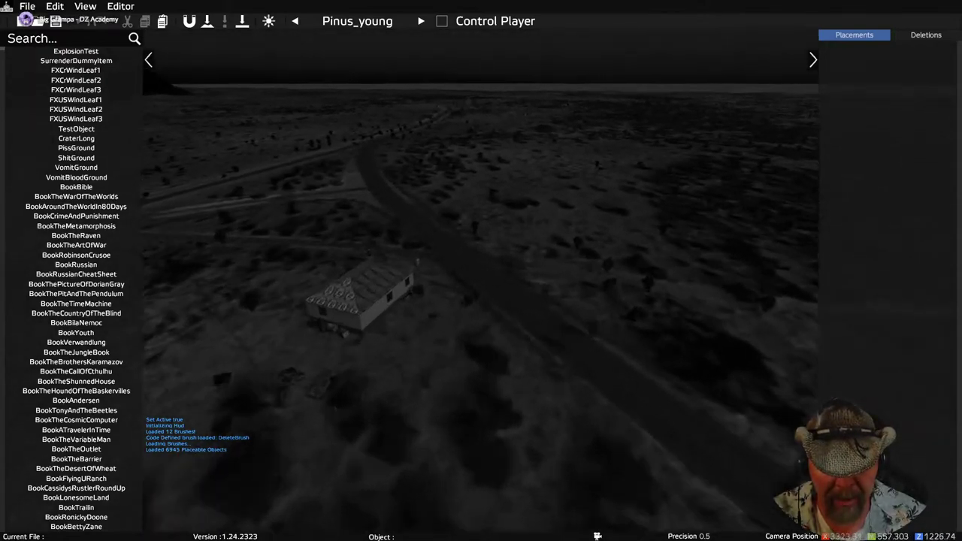
pyautogui.press('w')
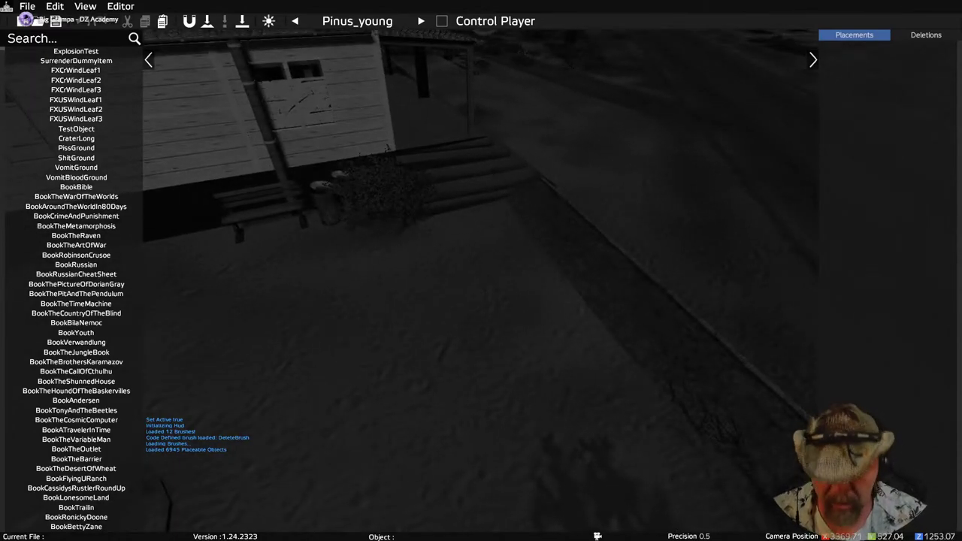
# Look around the roadside building on foot in the player view, and return to the editor camera.
pyautogui.press('y')
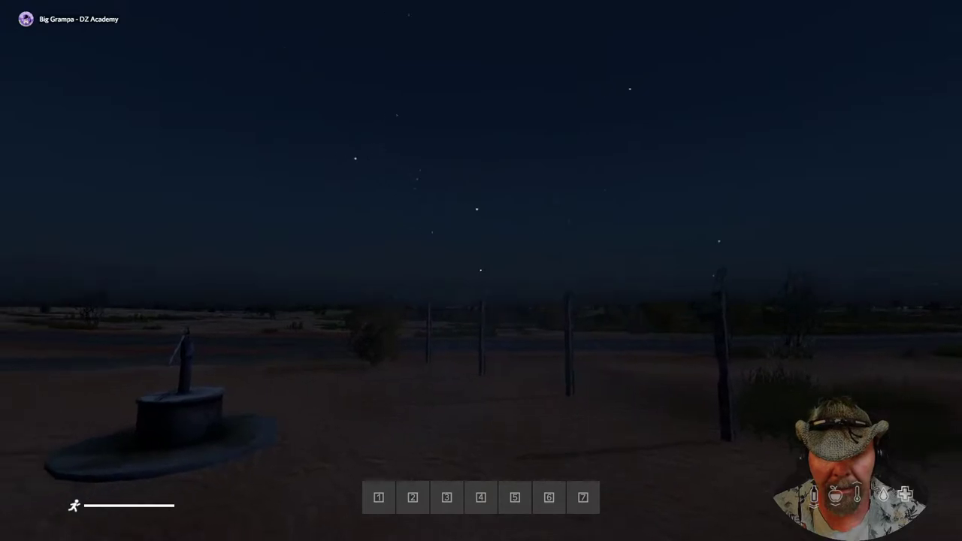
pyautogui.press('w')
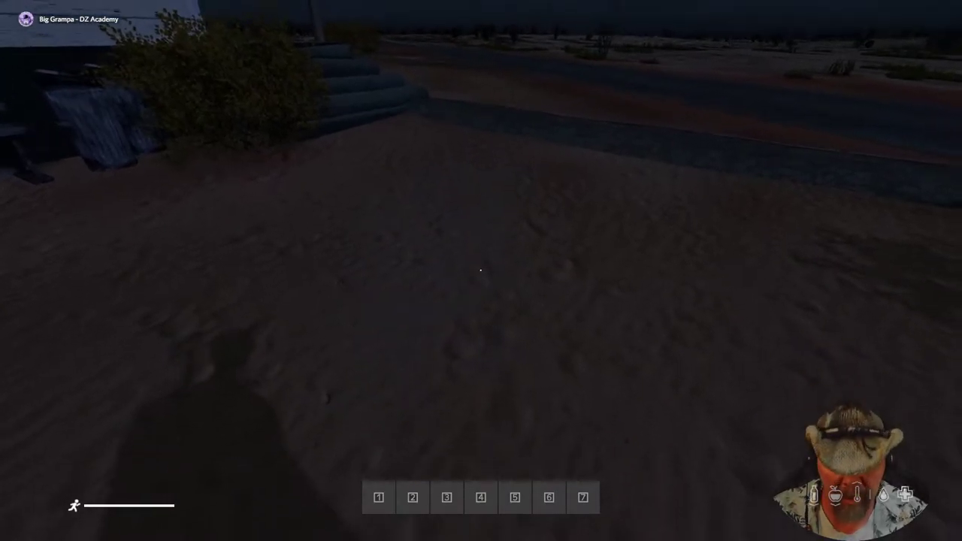
pyautogui.press('y')
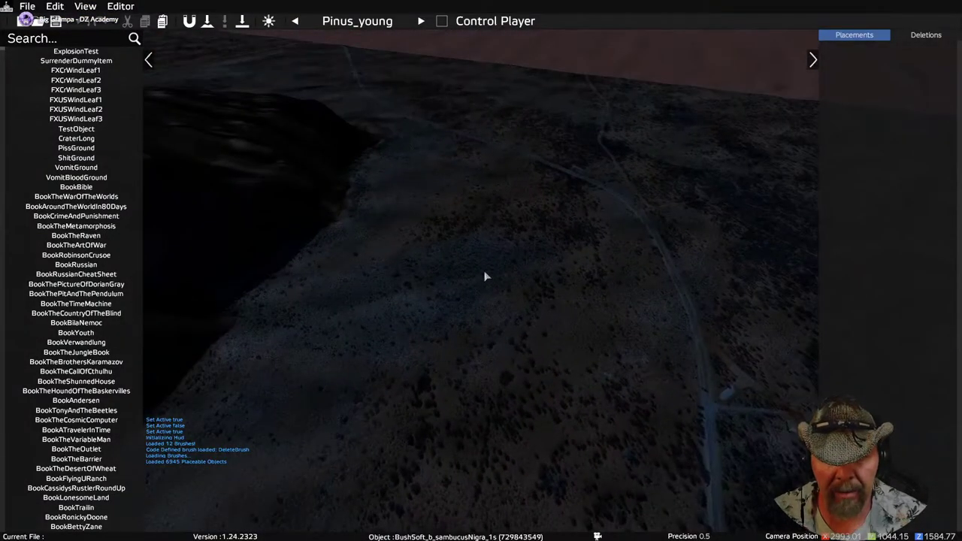
# In the Environment settings, set the date to about 125 and adjust the time of day to light the terrain.
pyautogui.click(119, 7)
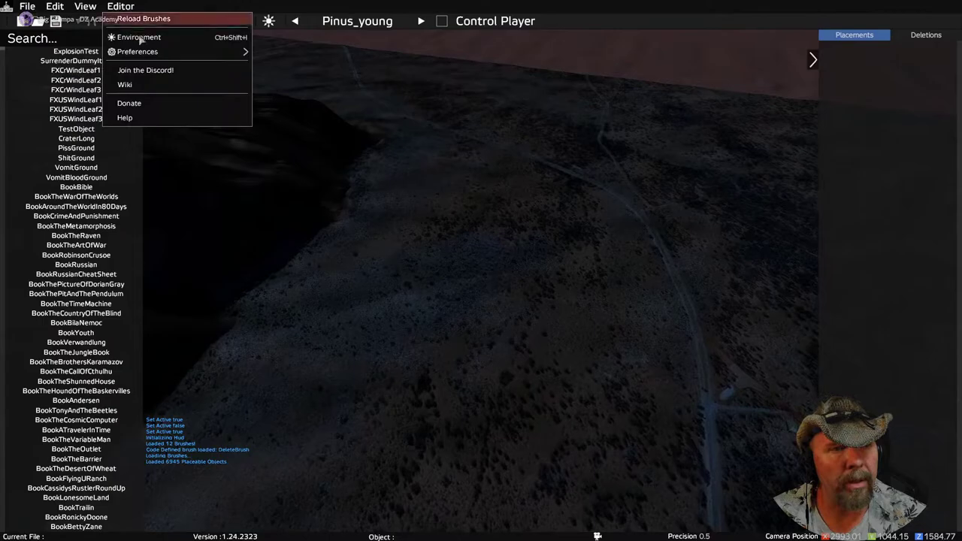
pyautogui.click(139, 36)
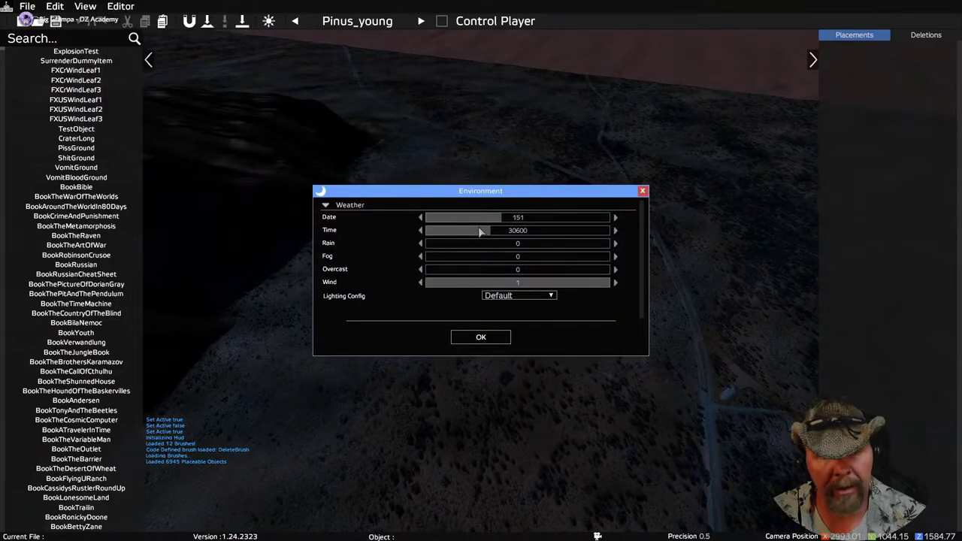
pyautogui.moveTo(475, 232); pyautogui.dragTo(489, 217)
pyautogui.click(455, 218)
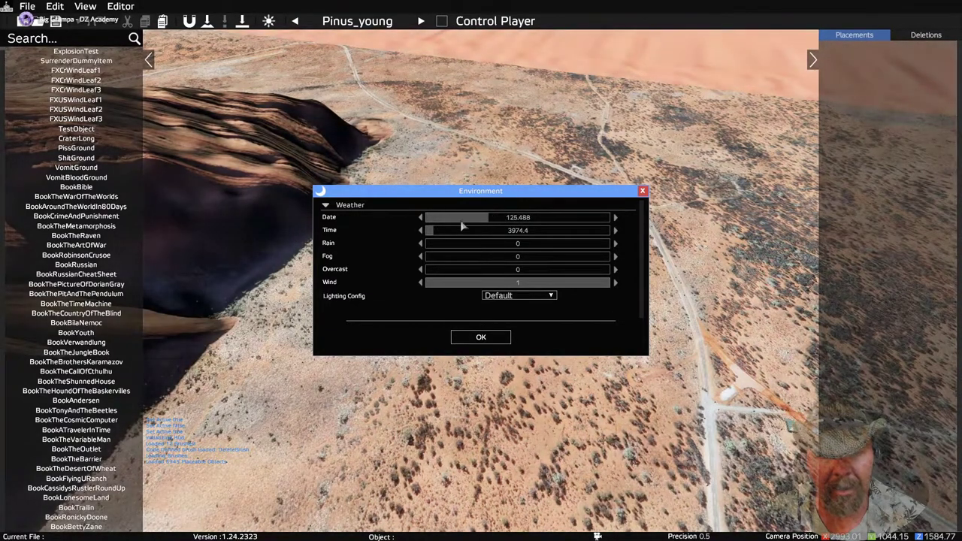
pyautogui.moveTo(436, 233); pyautogui.dragTo(475, 242)
pyautogui.click(478, 338)
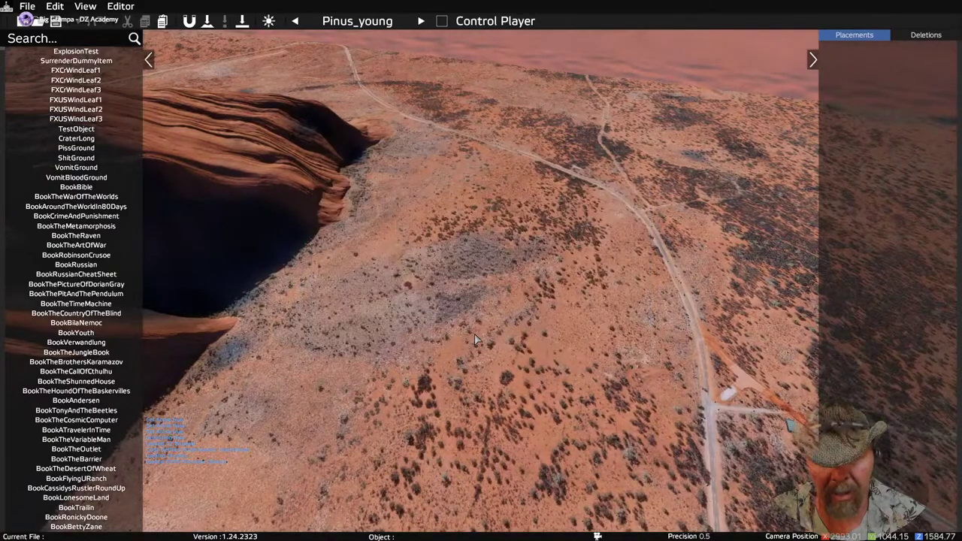
# Check the satellite map of the terrain, and walk around outside the roadside building in the player view.
pyautogui.press('m')
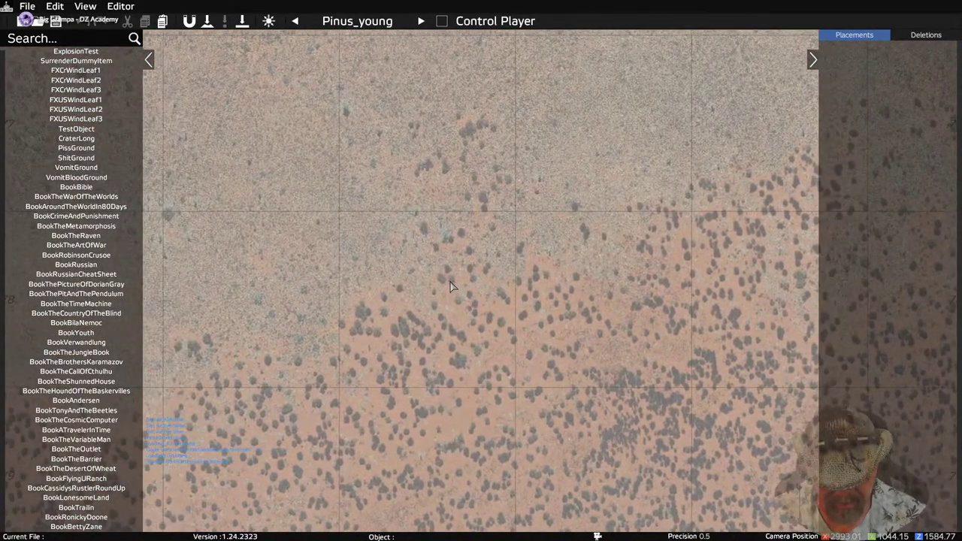
pyautogui.press('m')
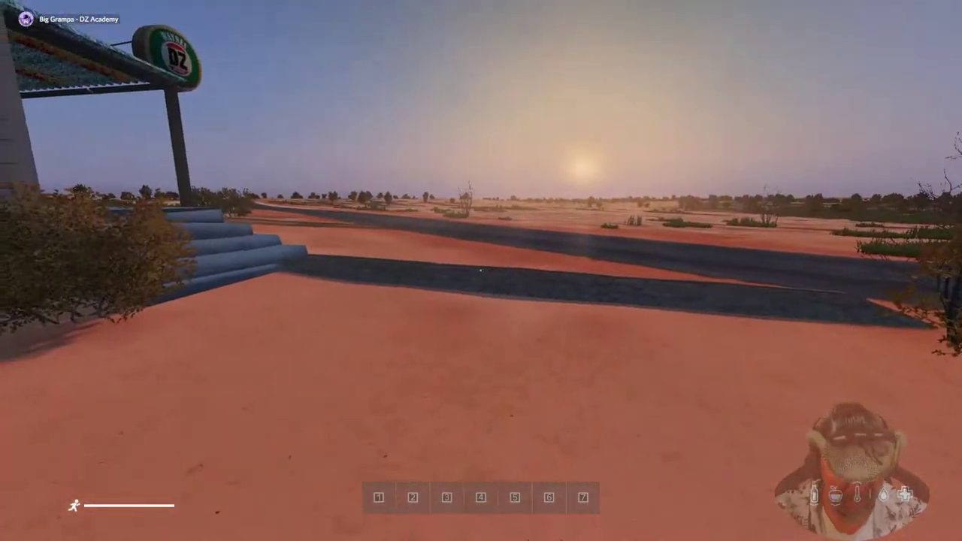
pyautogui.press('w')
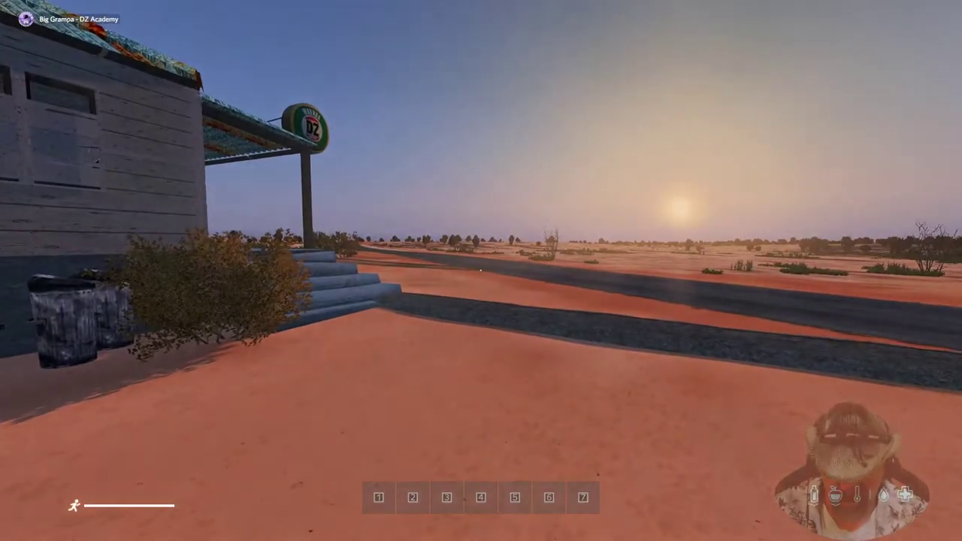
# Walk around to the front of the roadside building, cross its veranda and enter through the door.
pyautogui.press('w')
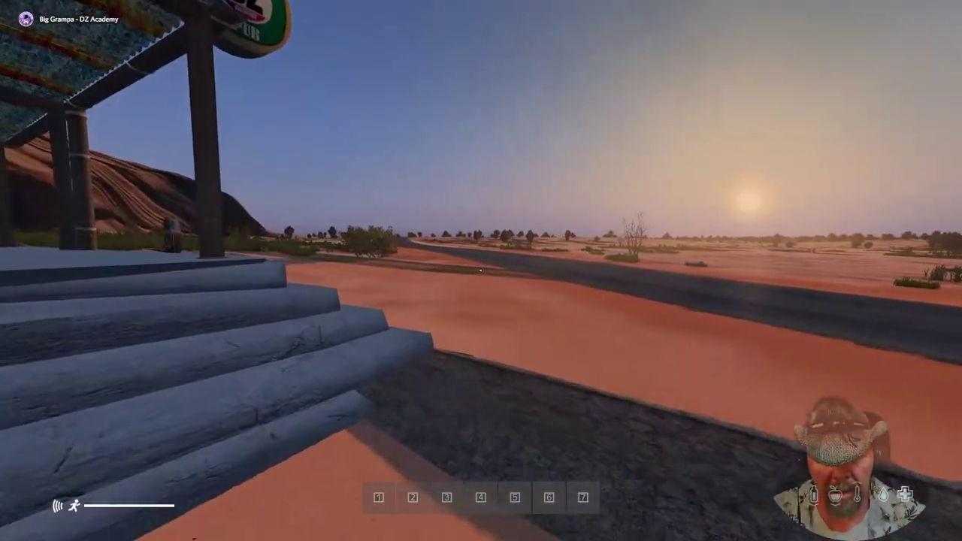
pyautogui.press('w')
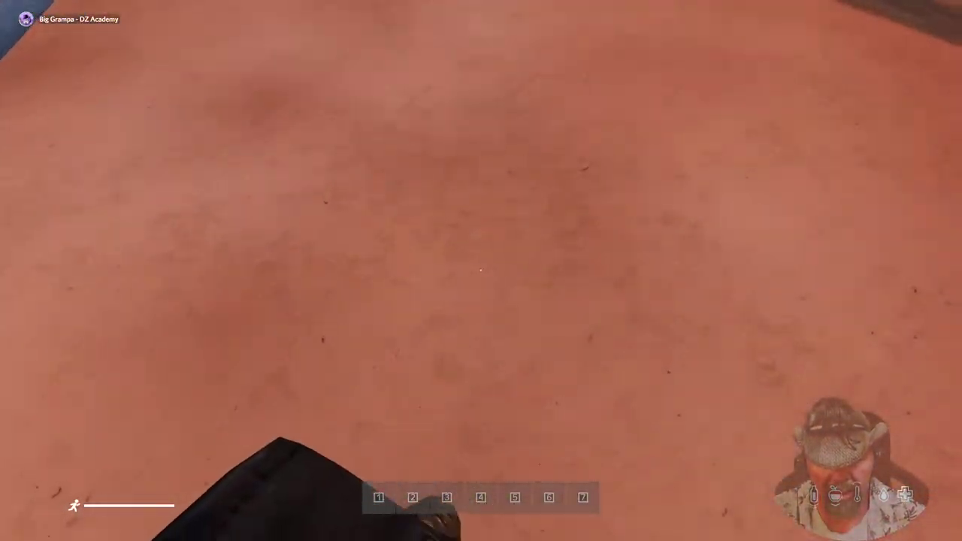
pyautogui.press('w')
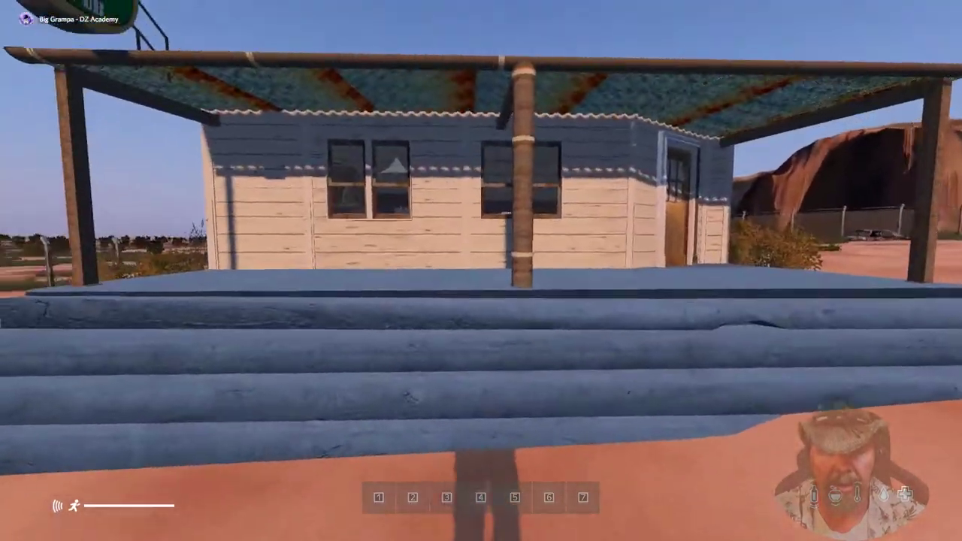
pyautogui.press('w')
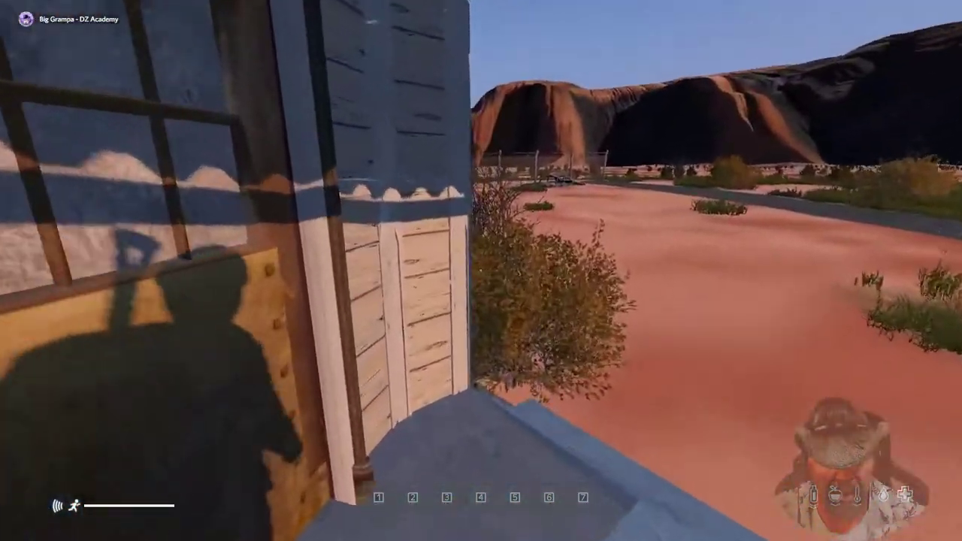
pyautogui.press('f')
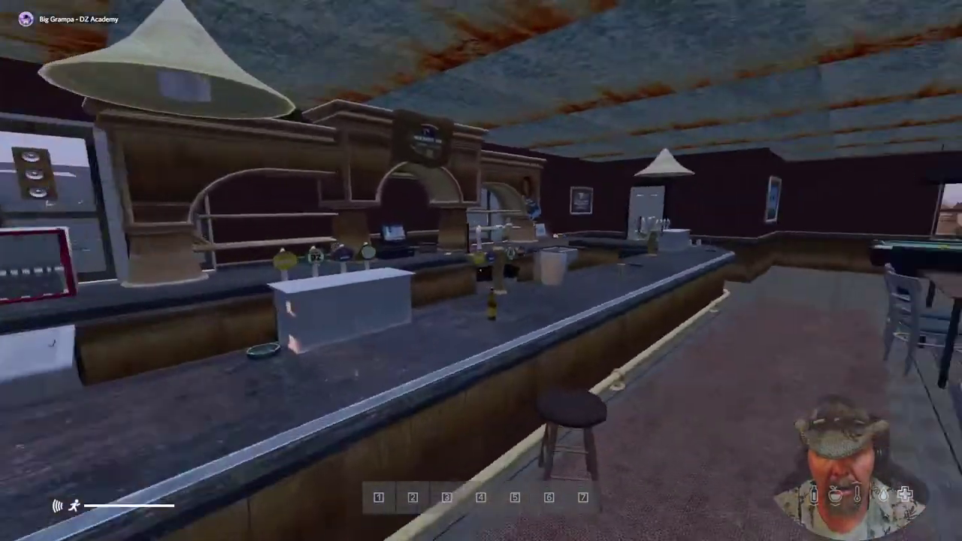
# Walk through the bar interior to the framed DayZ Podcast picture between the windows and view it up close.
pyautogui.press('w')
pyautogui.press('w')
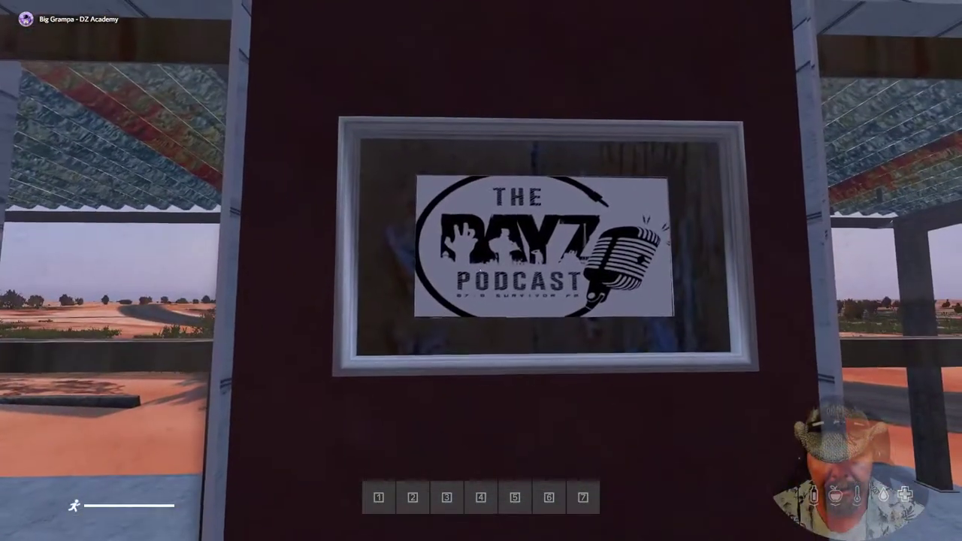
pyautogui.press('w')
pyautogui.press('s')
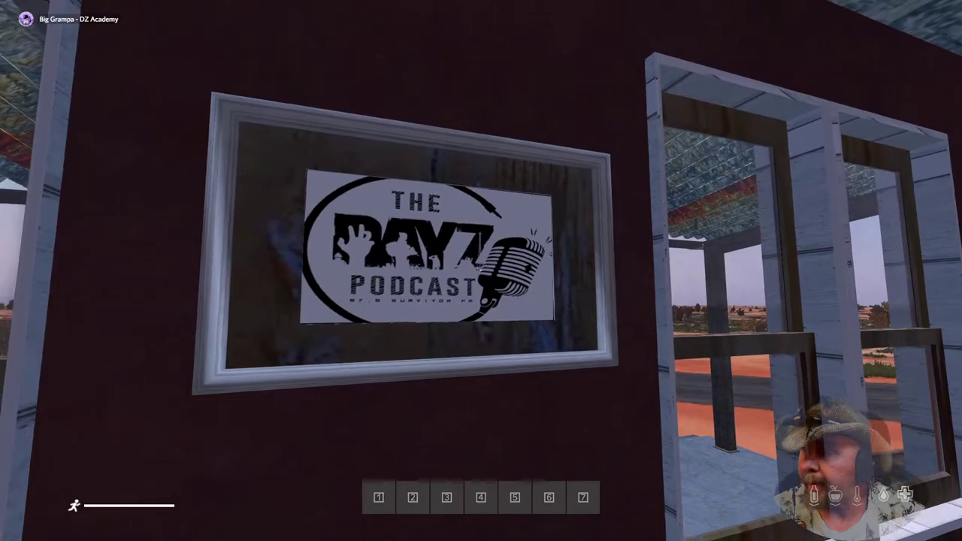
# Leave the building across the veranda and follow the paved road toward Uluru on foot.
pyautogui.press('w')
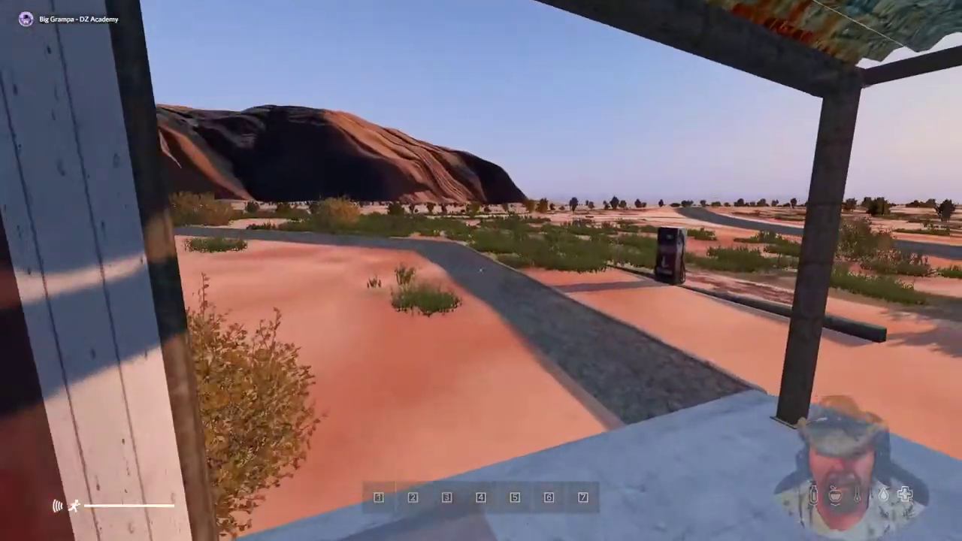
pyautogui.press('w')
pyautogui.press('w')
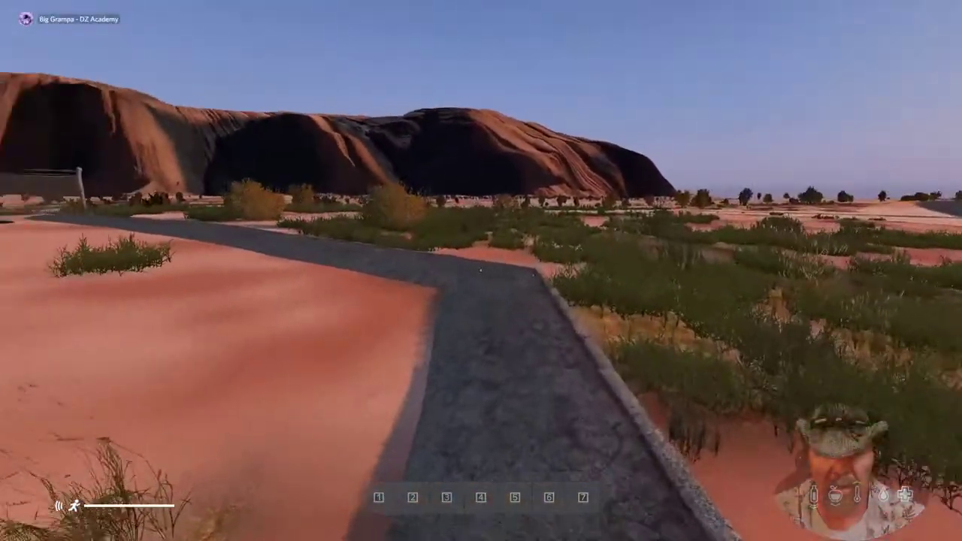
# Walk across the top of the rock toward its edge to view the plain and vegetation below.
pyautogui.press('w')
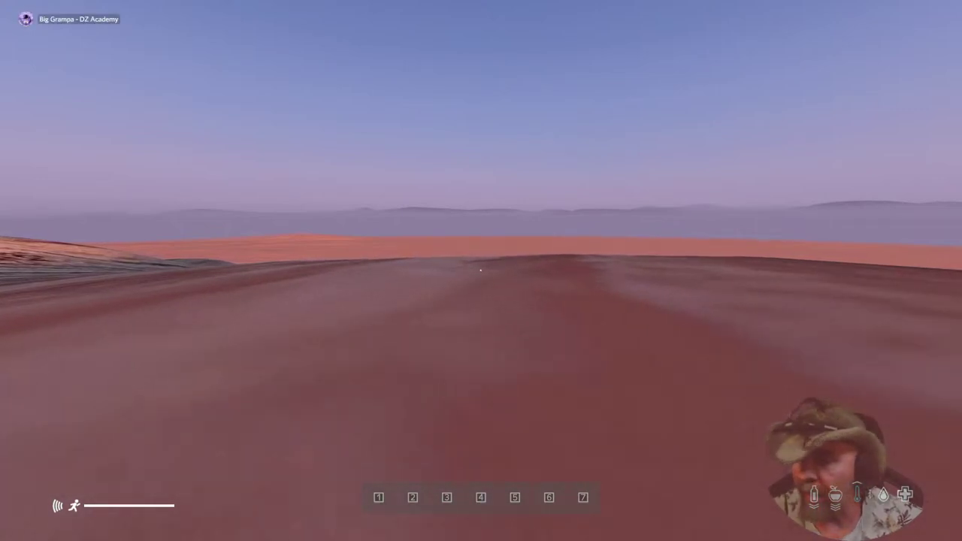
pyautogui.press('w')
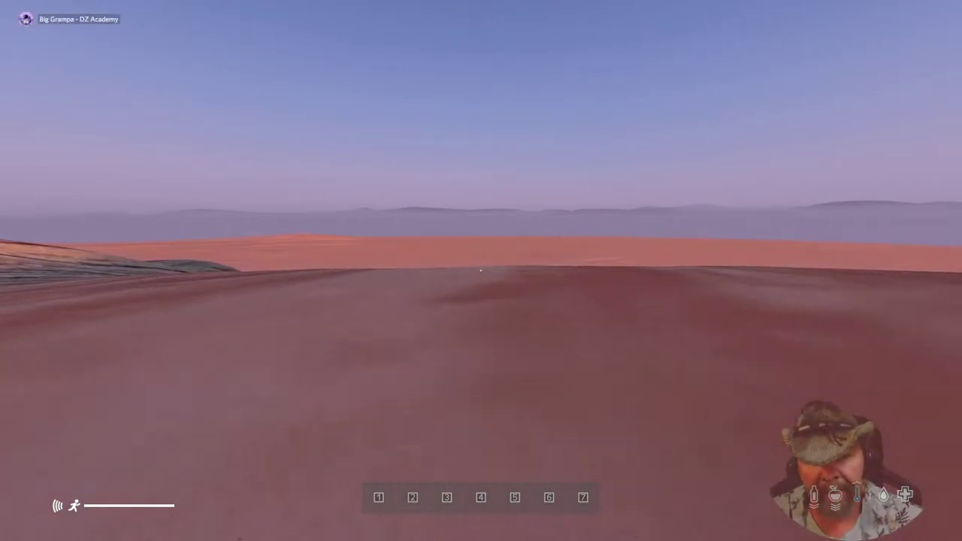
pyautogui.press('w')
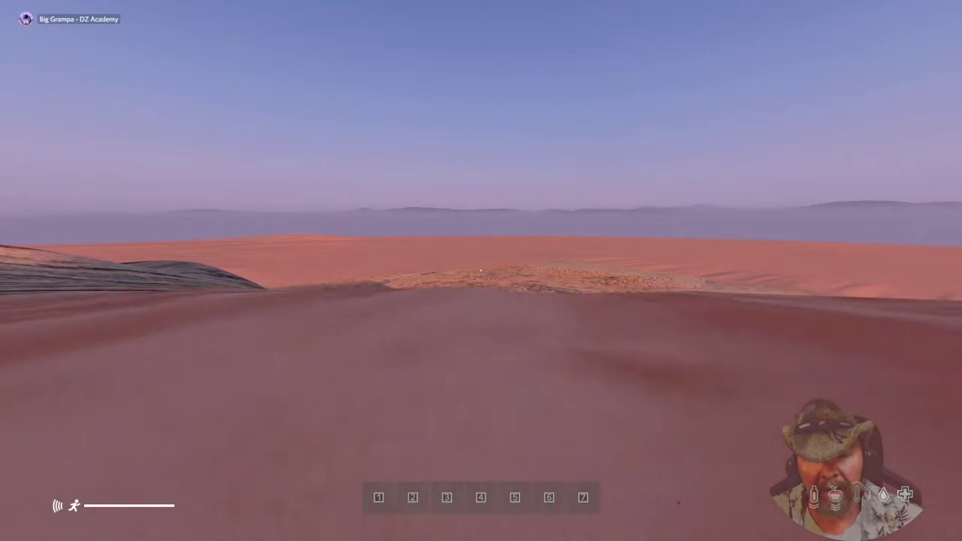
pyautogui.press('w')
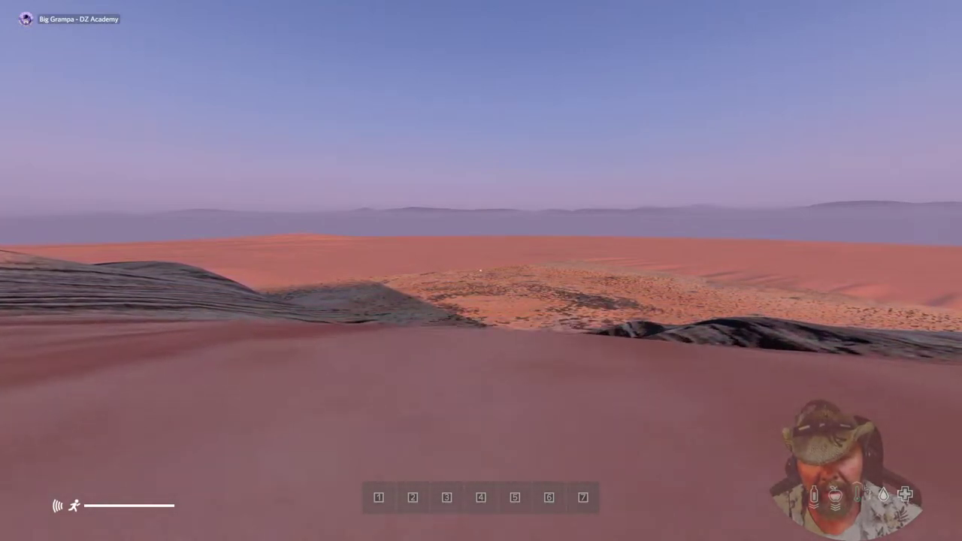
pyautogui.press('w')
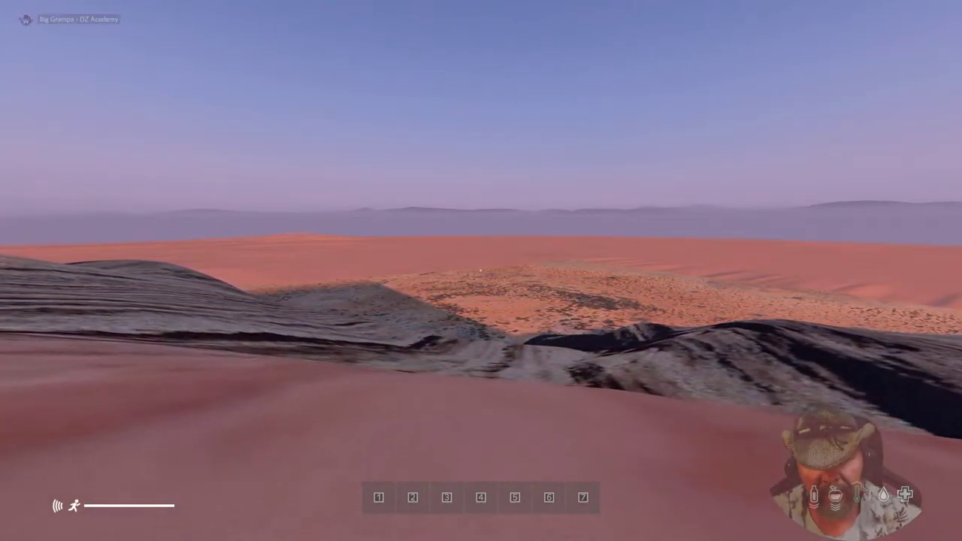
pyautogui.press('w')
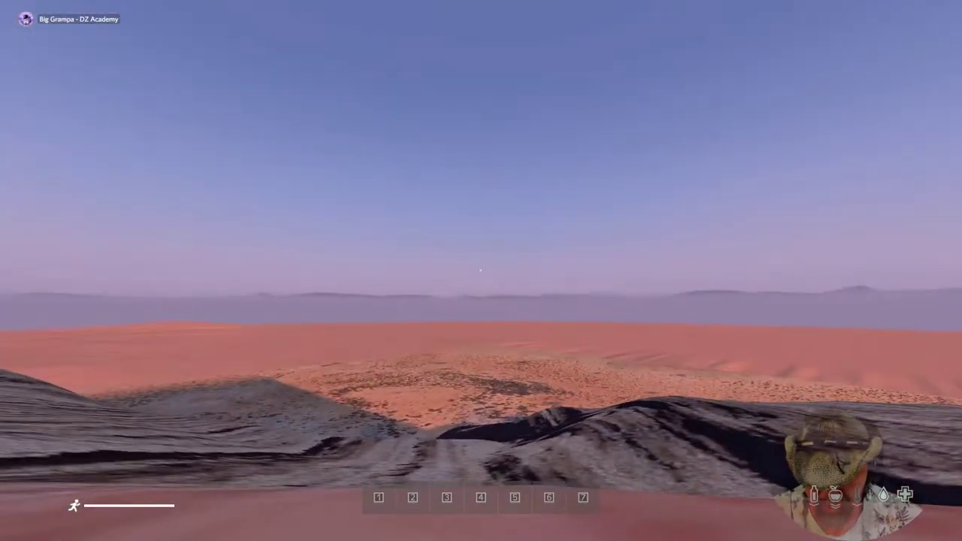
# Return to the editor camera and fly down over the plain to compare the bushes with the vegetation on the satellite texture.
pyautogui.press('y')
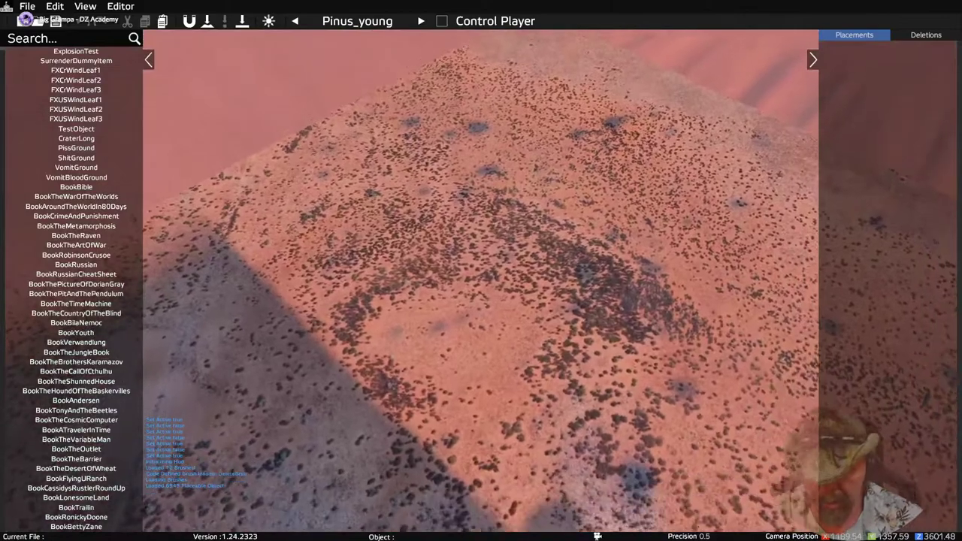
pyautogui.press('w')
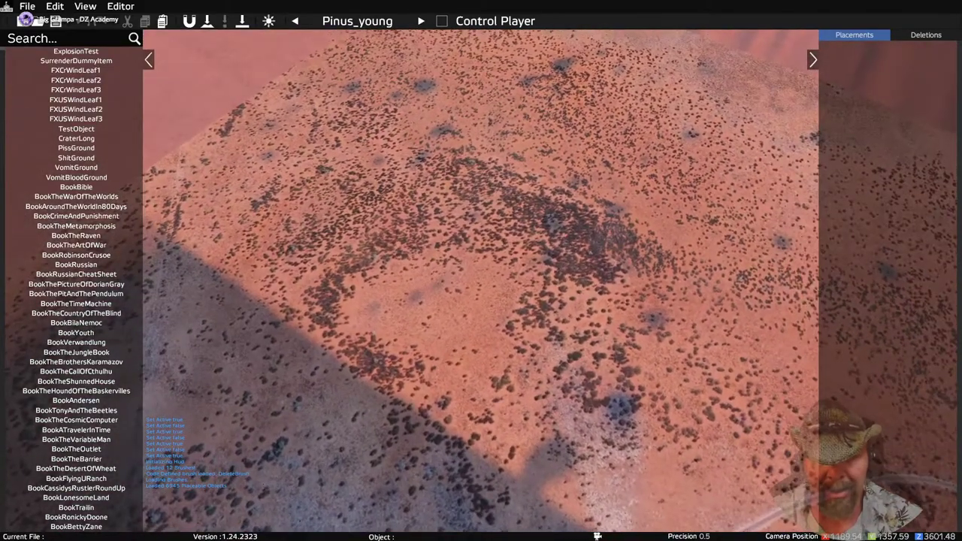
pyautogui.press('w')
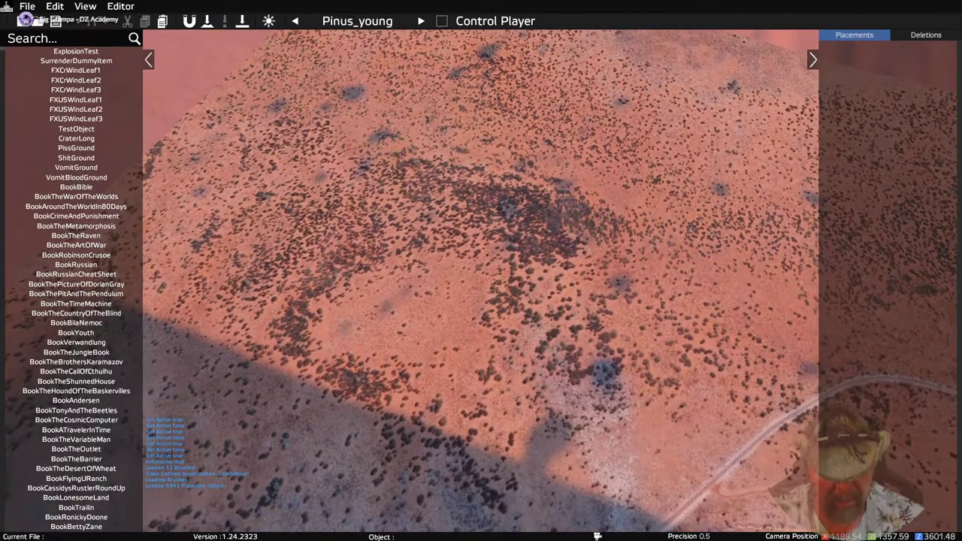
pyautogui.press('w')
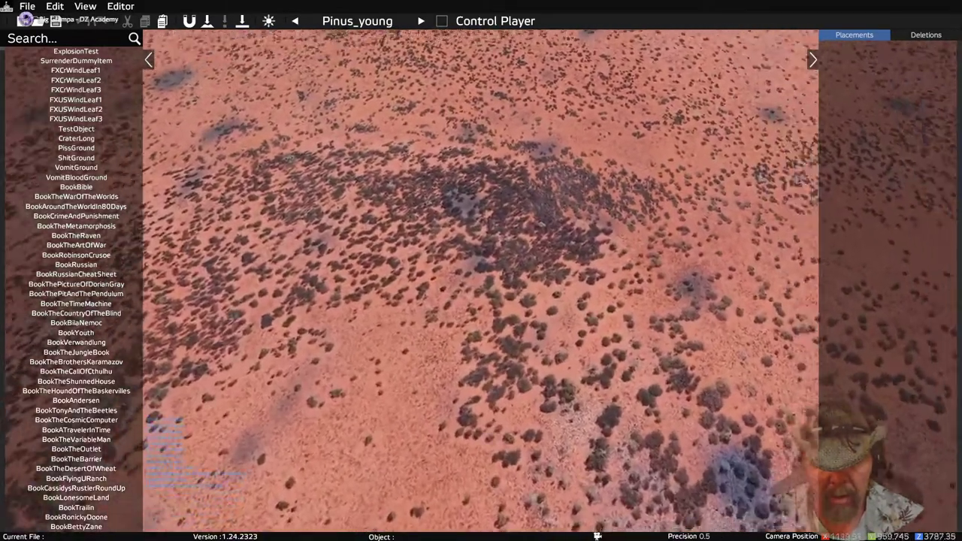
pyautogui.press('w')
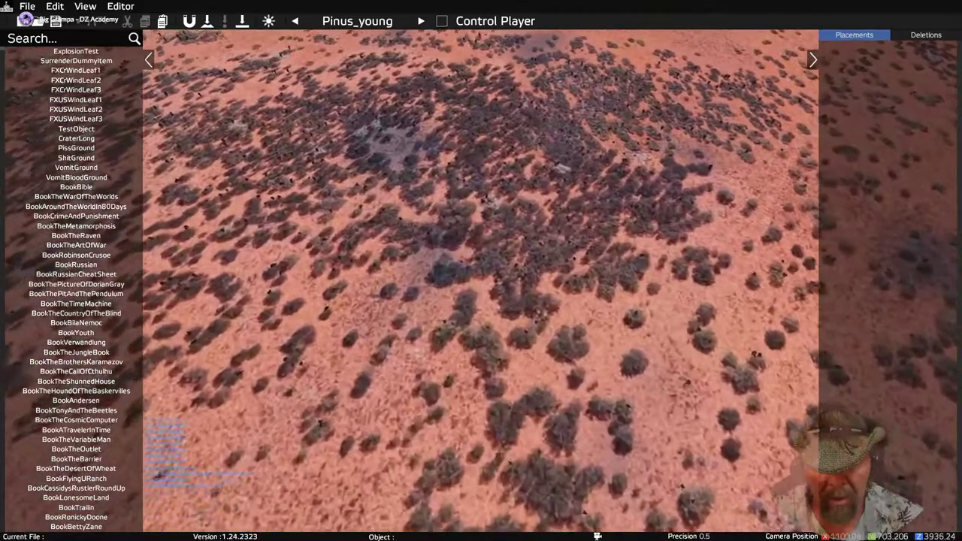
pyautogui.press('w')
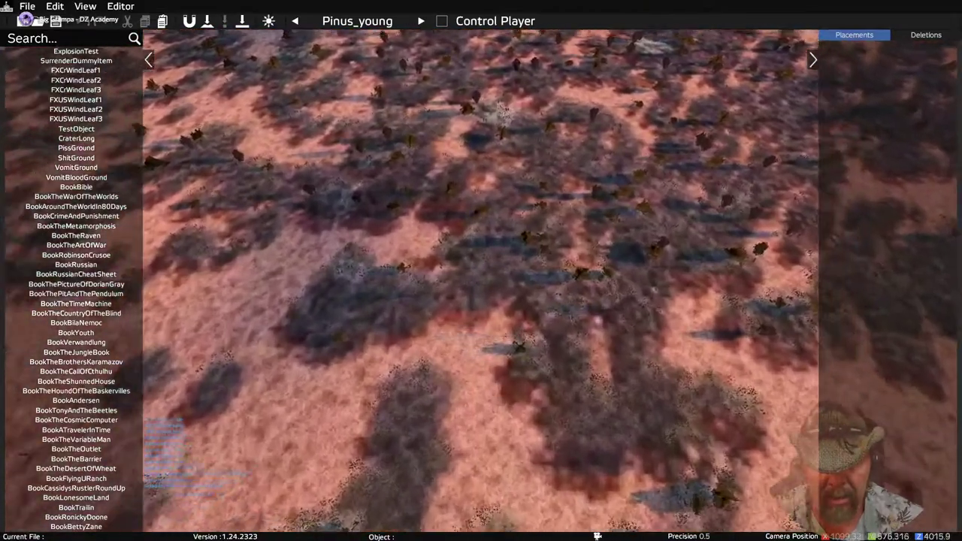
pyautogui.press('w')
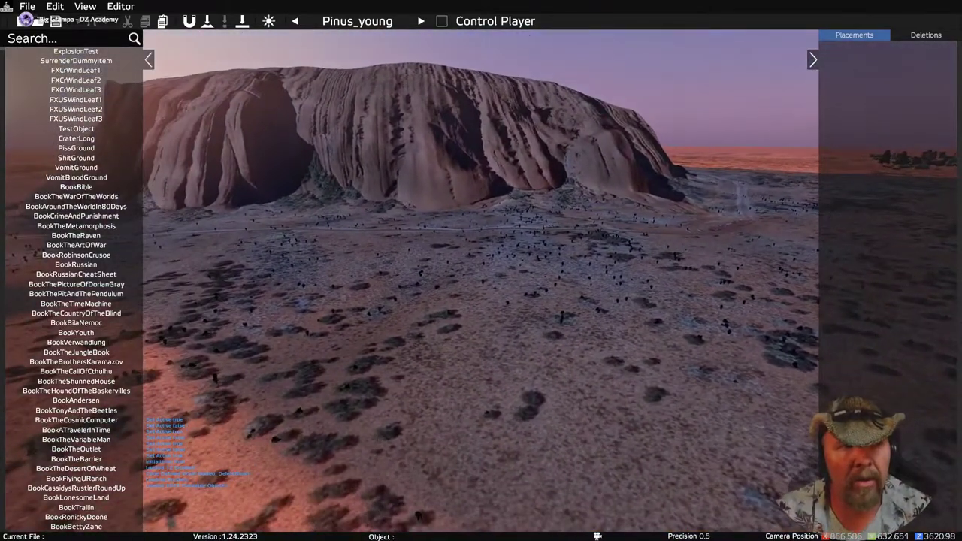
pyautogui.moveTo(485, 276); pyautogui.dragTo(487, 276, button='right')
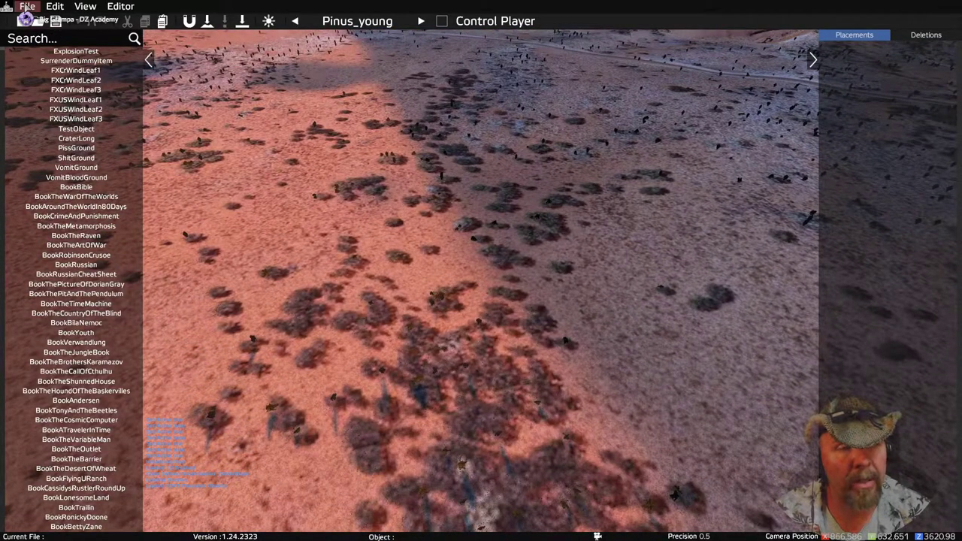
# Open the saved editor file dingotests.dze and view the area beside the fenced building.
pyautogui.click(28, 7)
pyautogui.moveTo(45, 49)
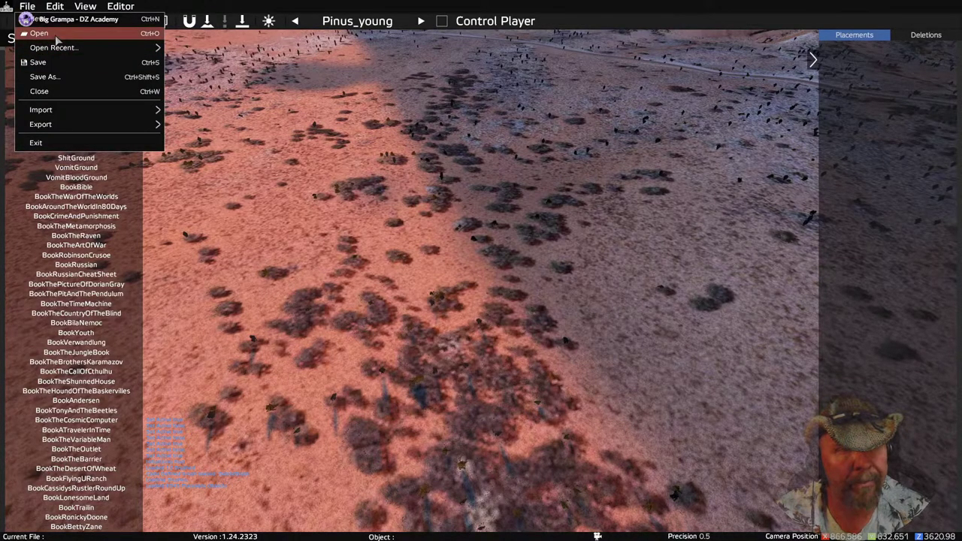
pyautogui.click(57, 37)
pyautogui.doubleClick(364, 274)
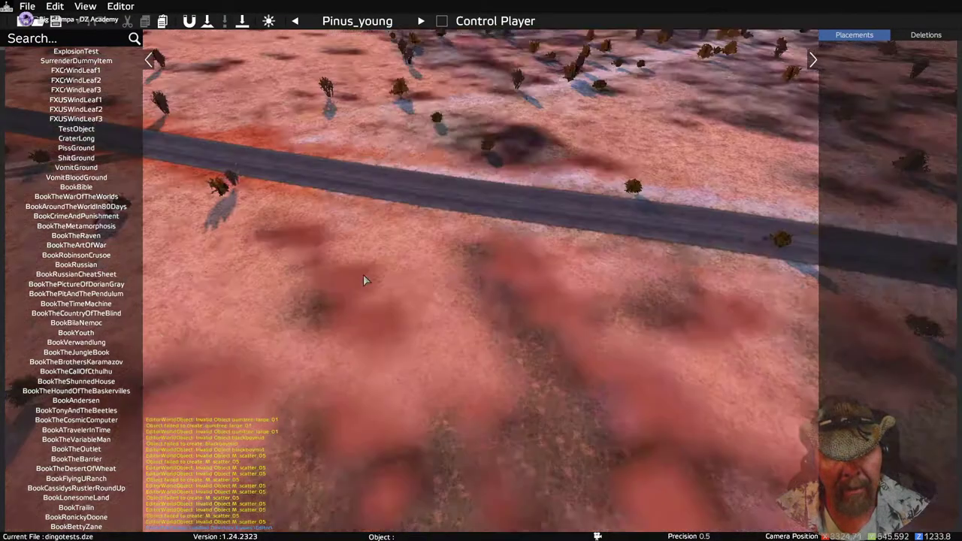
pyautogui.press('Escape')
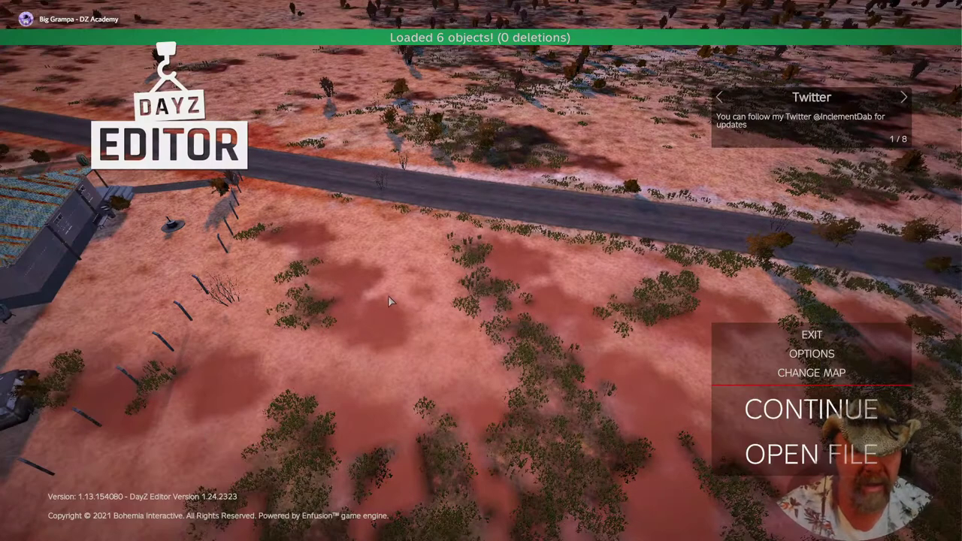
pyautogui.press('Escape')
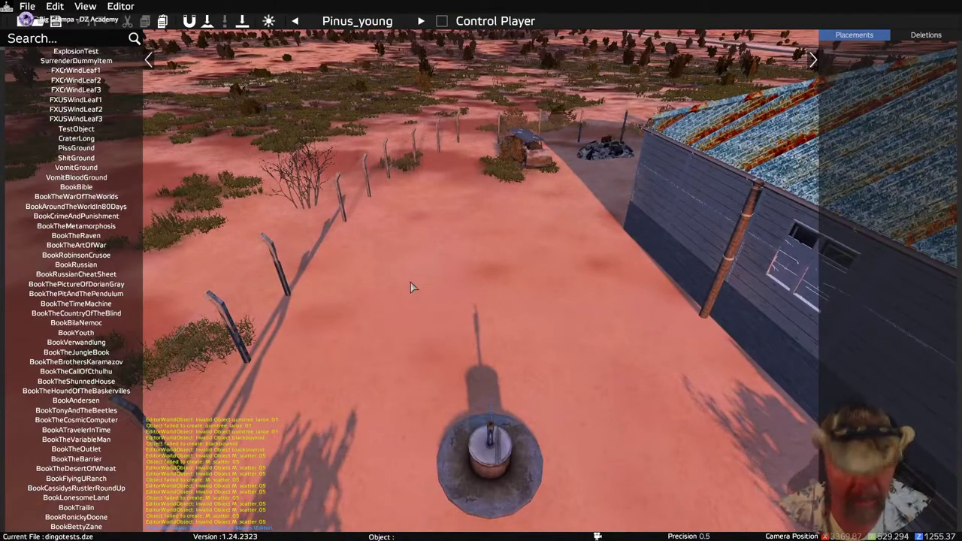
# Search the object list for "gum" and "blackbo", clearing the search after each term.
pyautogui.write('gum')
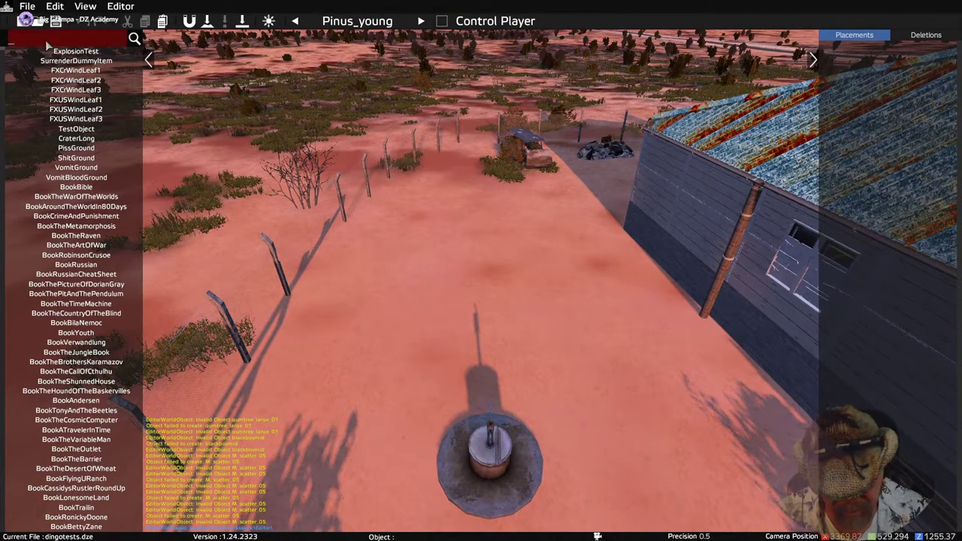
pyautogui.press('BackSpace')
pyautogui.press('BackSpace')
pyautogui.press('BackSpace')
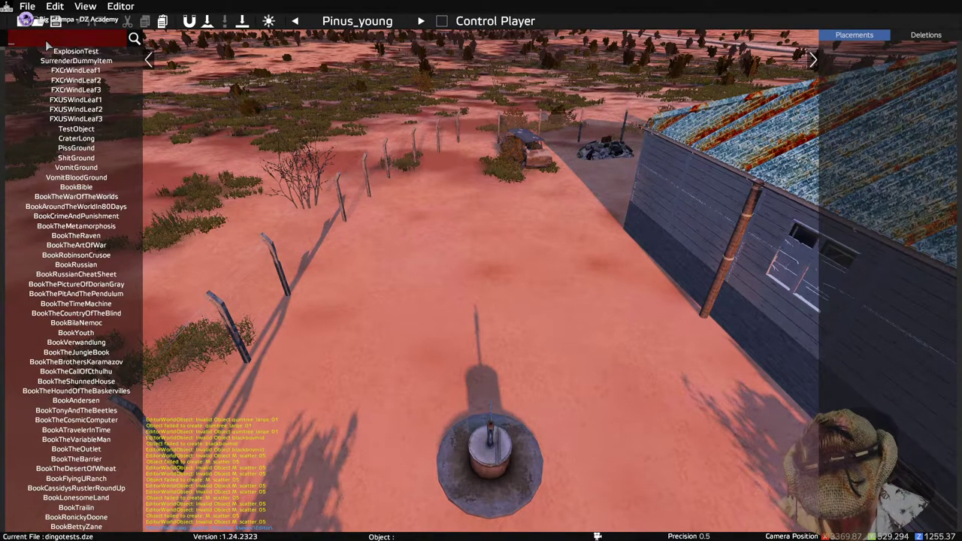
pyautogui.write('blackbo')
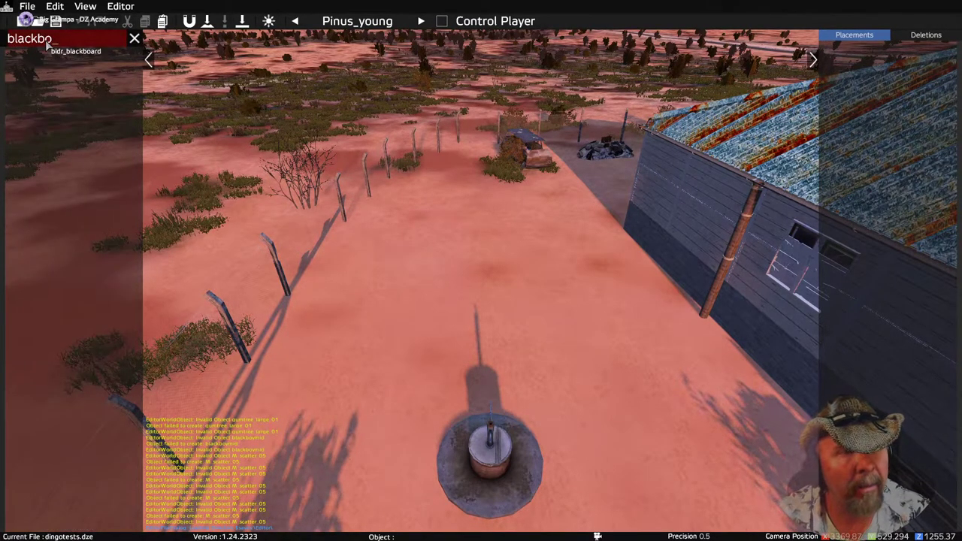
pyautogui.press('BackSpace')
pyautogui.press('BackSpace')
pyautogui.press('BackSpace')
pyautogui.press('BackSpace')
pyautogui.press('BackSpace')
pyautogui.press('BackSpace')
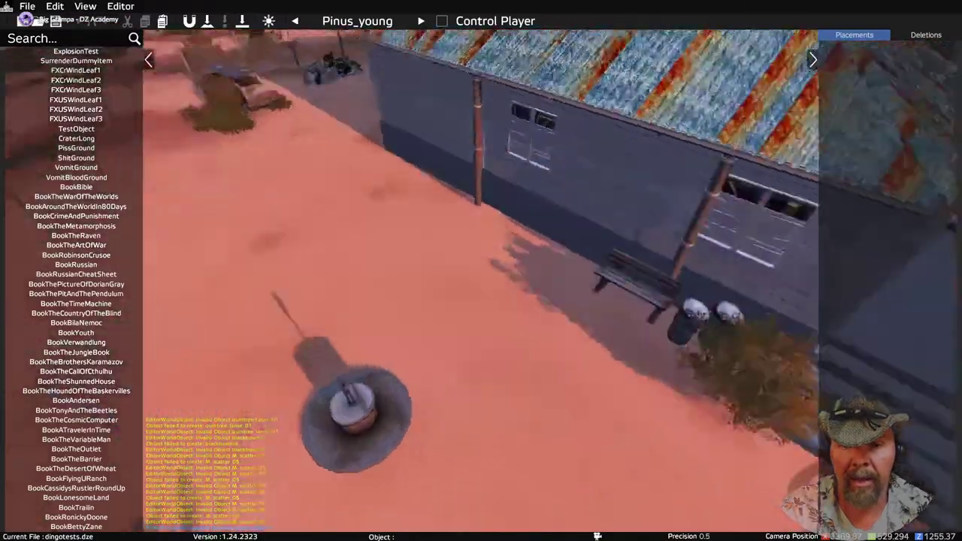
# Exit the editor session to the main menu and quit the game to the desktop.
pyautogui.press('Escape')
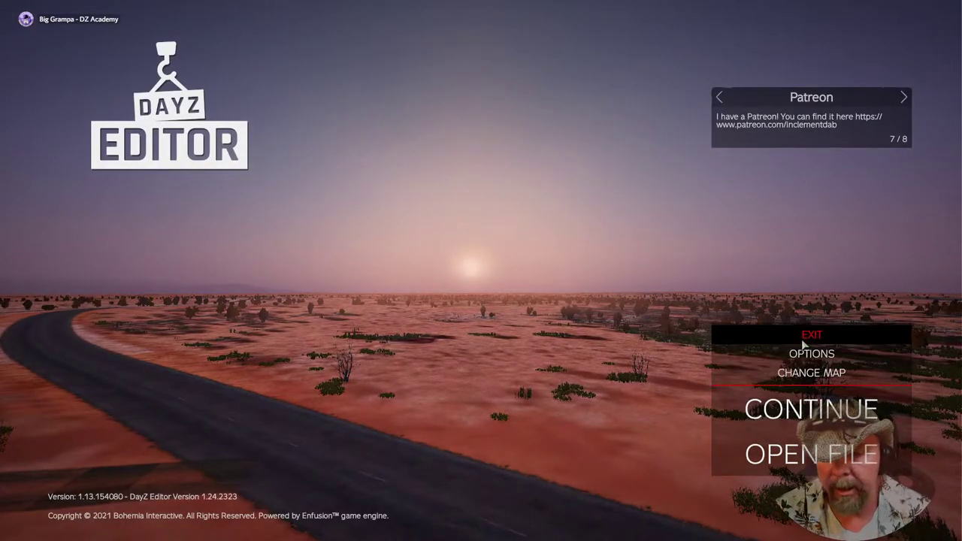
pyautogui.click(802, 337)
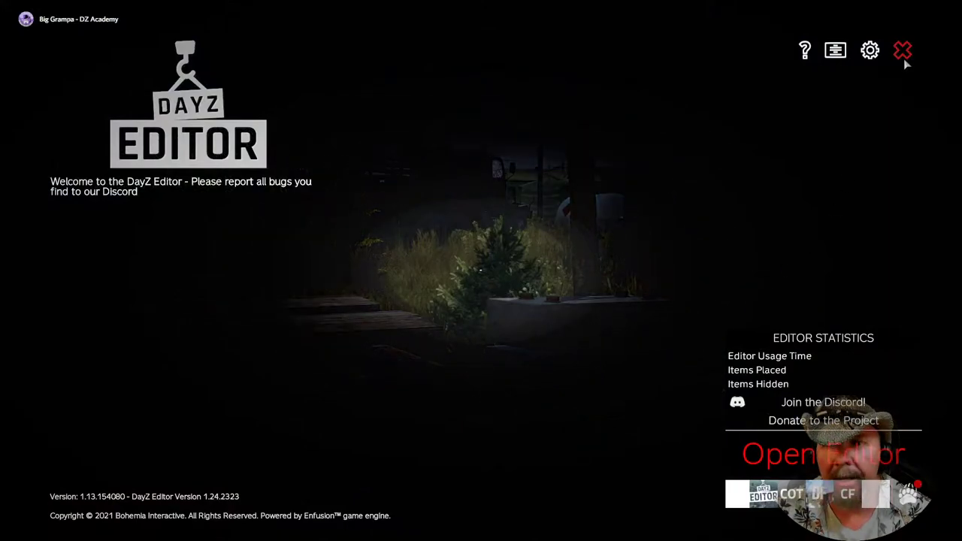
pyautogui.click(903, 52)
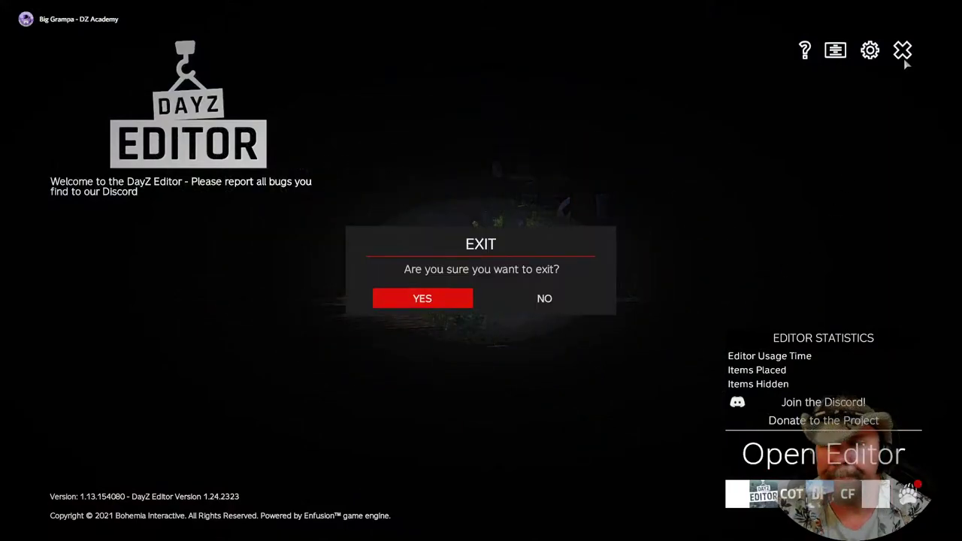
pyautogui.click(423, 298)
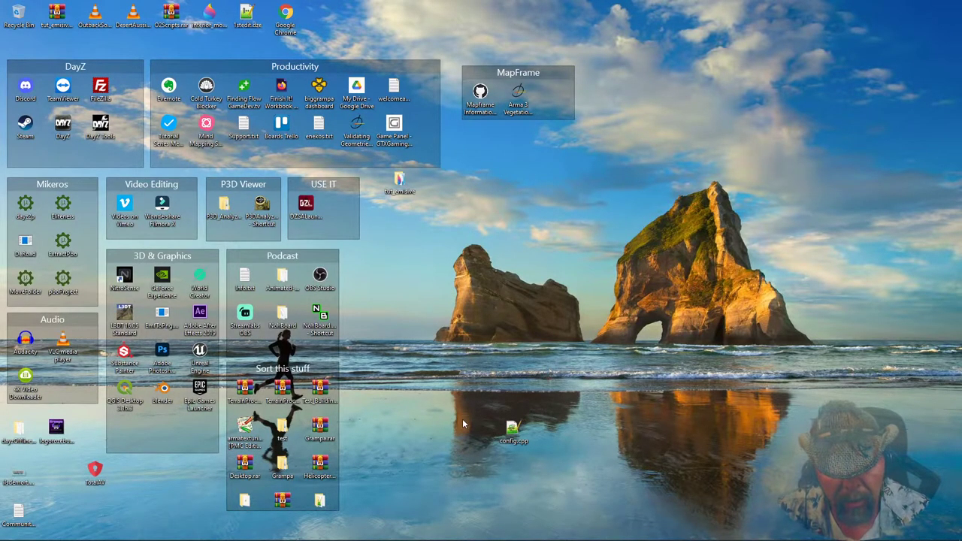
pyautogui.doubleClick(463, 423)
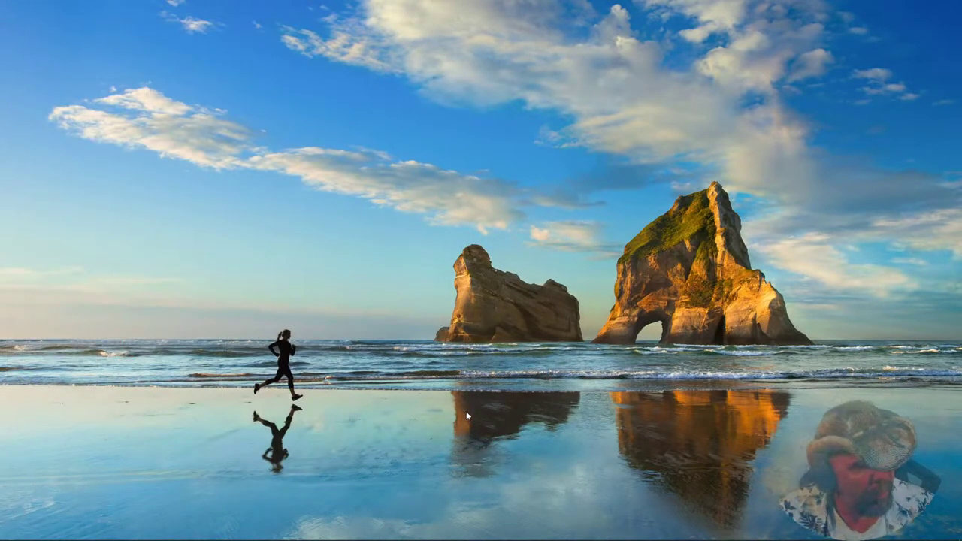
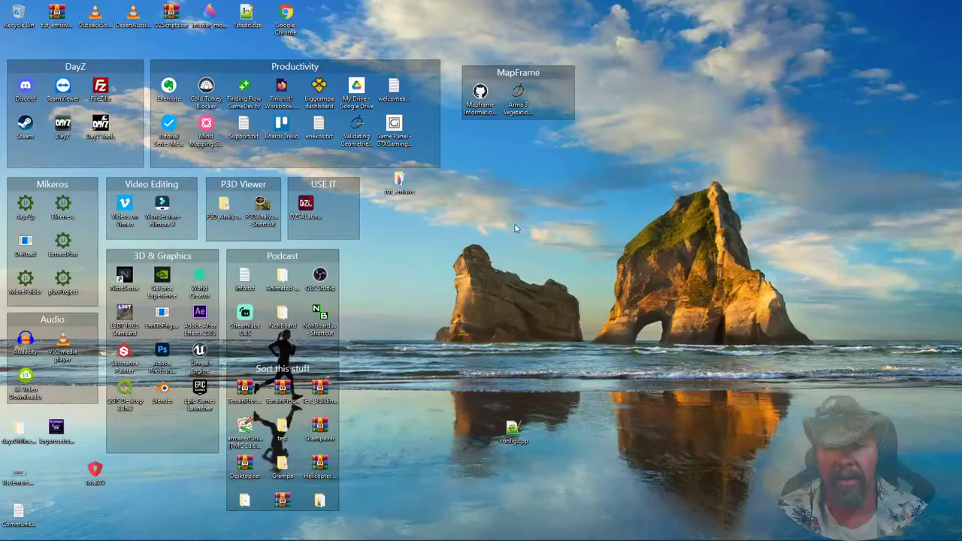
pyautogui.doubleClick(516, 223)
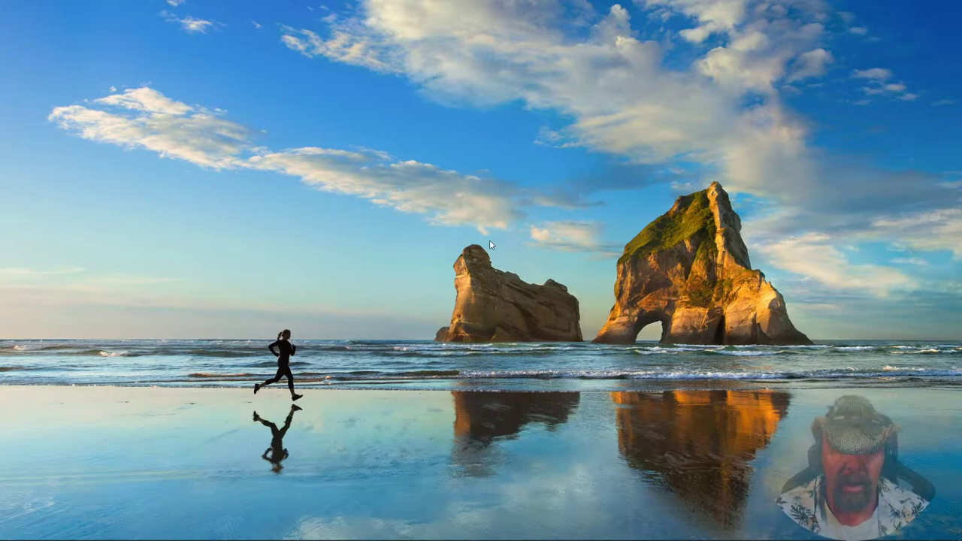
pyautogui.doubleClick(490, 245)
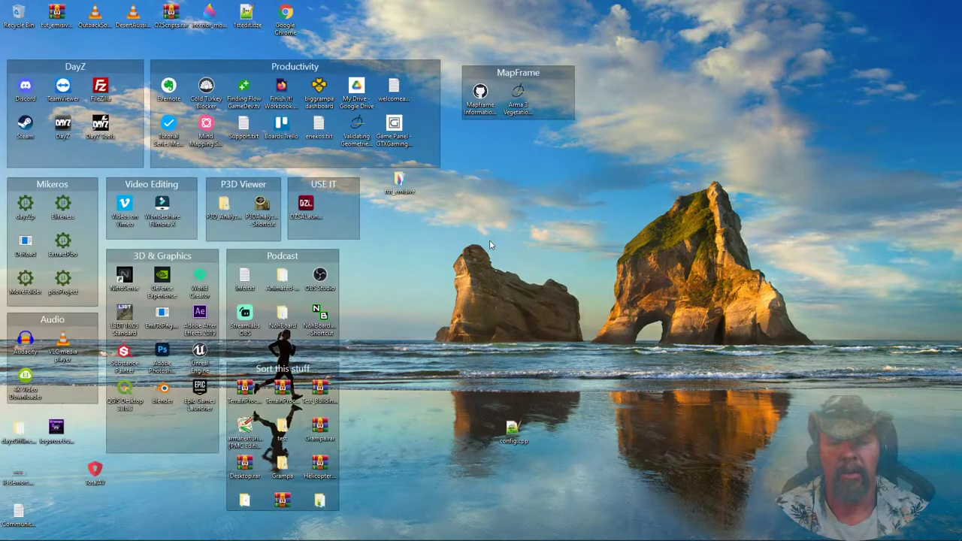
# Open the Epic Games Launcher to view its Unreal Engine page, closing the opened article and the launcher and minimising the browser when done.
pyautogui.doubleClick(199, 394)
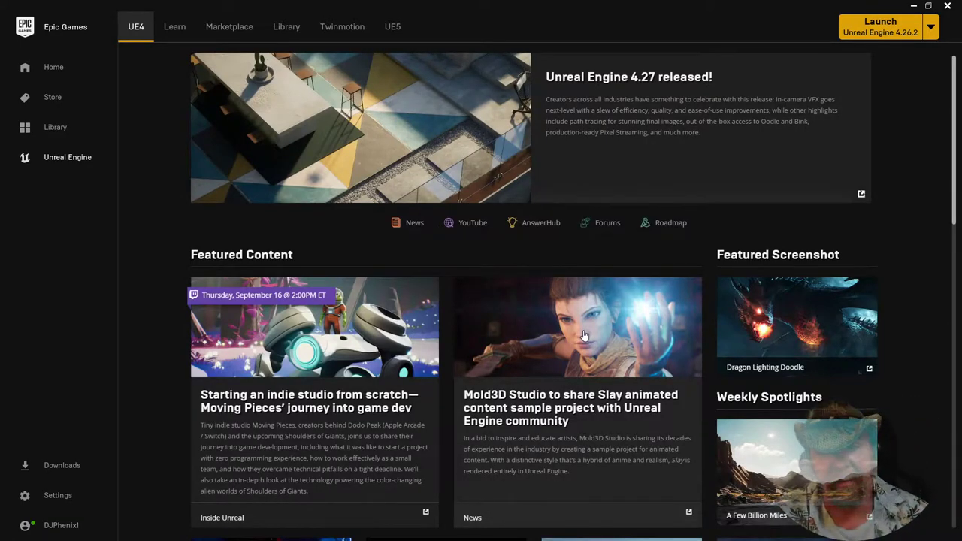
pyautogui.click(386, 173)
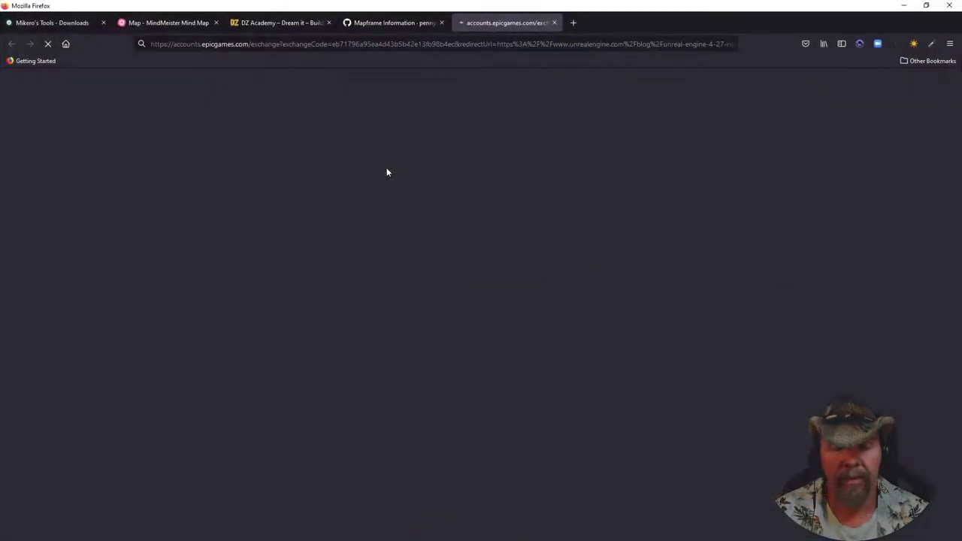
pyautogui.click(554, 22)
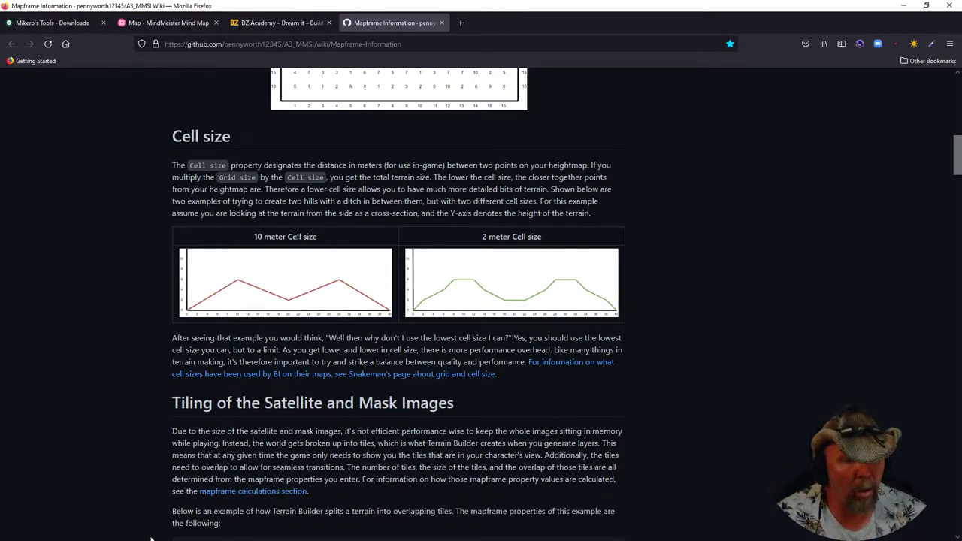
pyautogui.hotkey('alt', 'Tab')
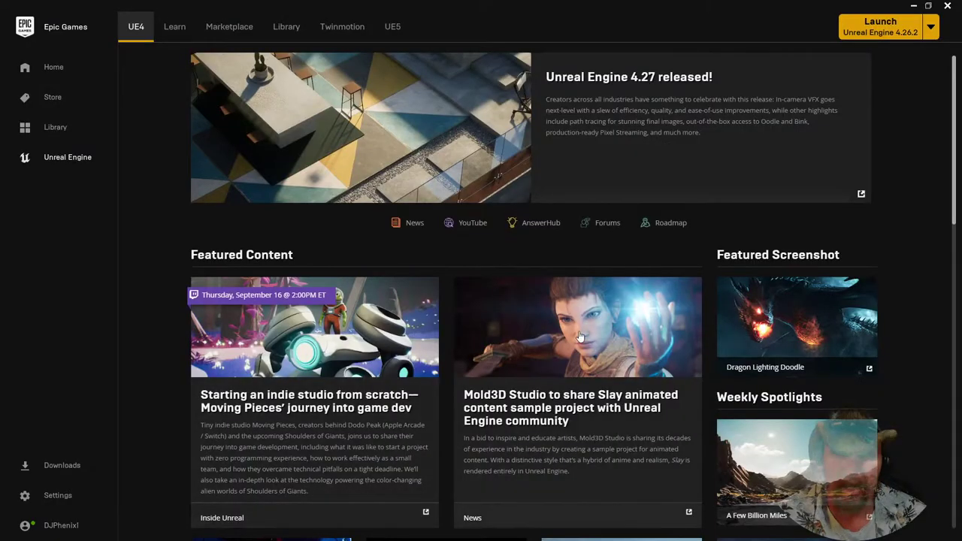
pyautogui.click(949, 6)
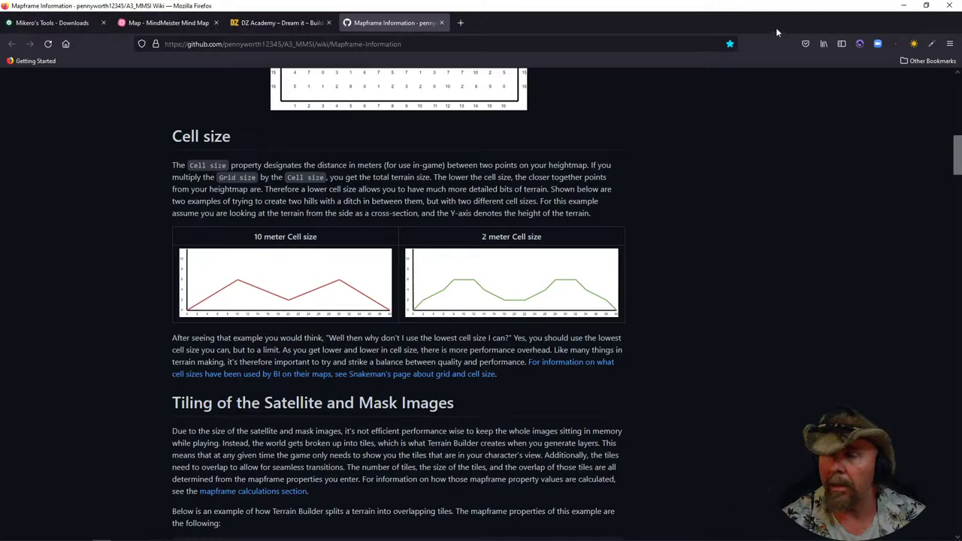
pyautogui.click(904, 5)
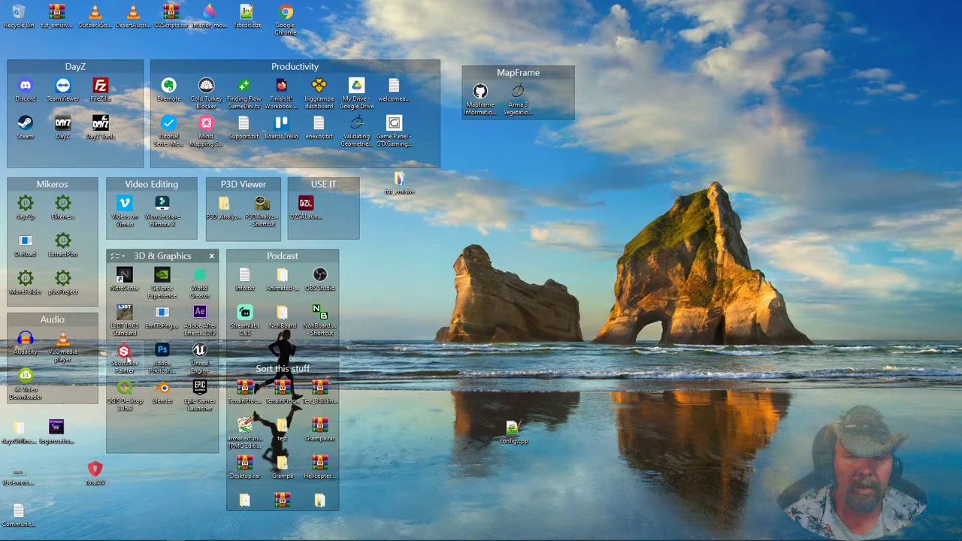
# Open the Tutorial Series task board from the desktop.
pyautogui.click(128, 361)
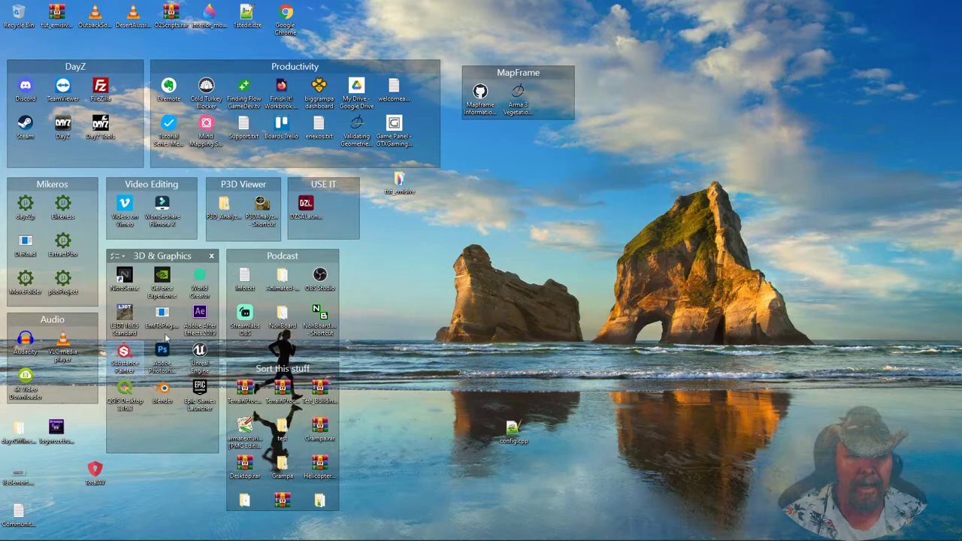
pyautogui.click(175, 125)
pyautogui.doubleClick(176, 125)
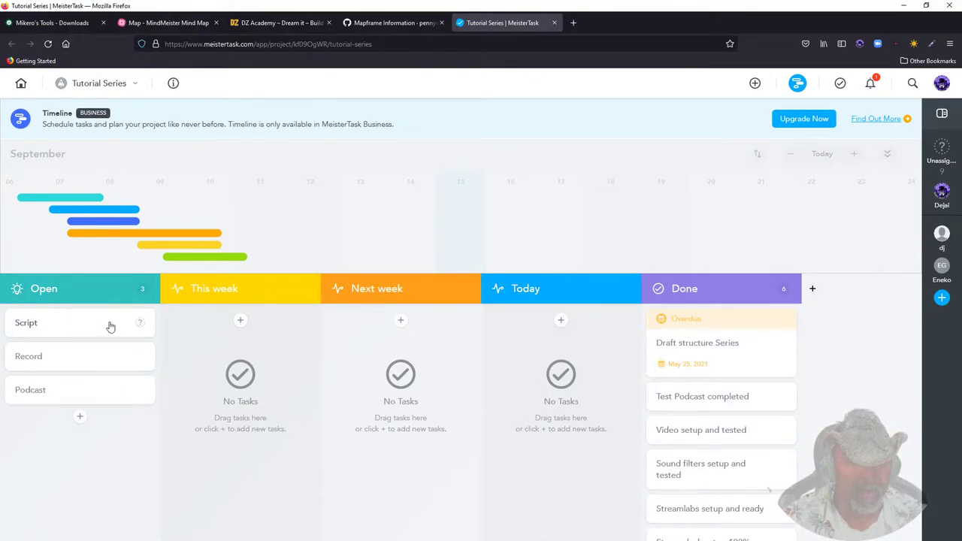
# Move the Script card to This week, check who it can be assigned to, and move it on to Next week with Podcast in This week.
pyautogui.moveTo(99, 329); pyautogui.dragTo(244, 335)
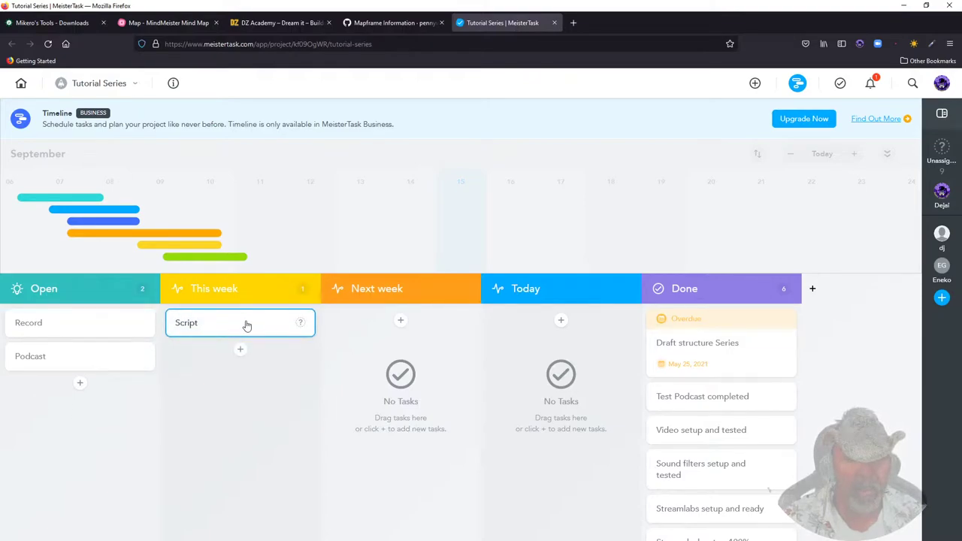
pyautogui.click(301, 324)
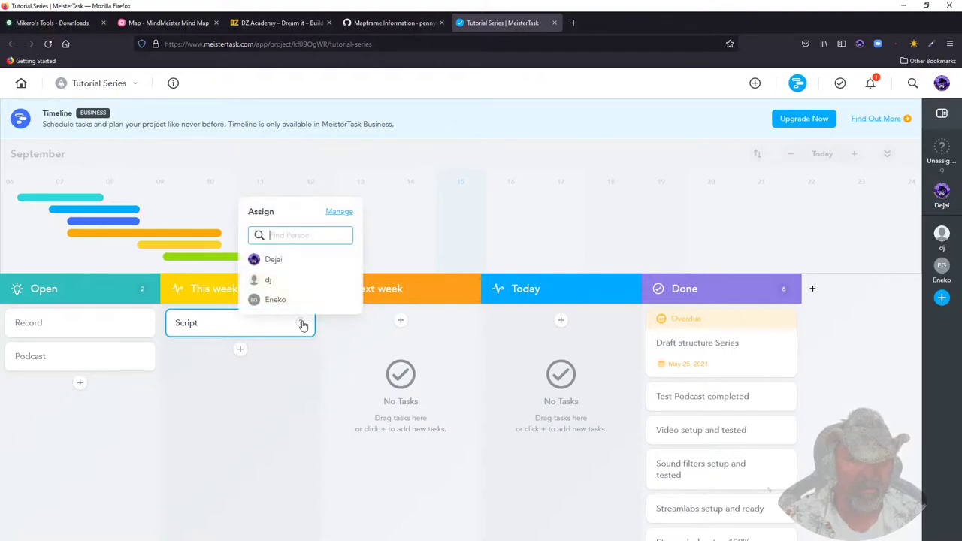
pyautogui.click(447, 237)
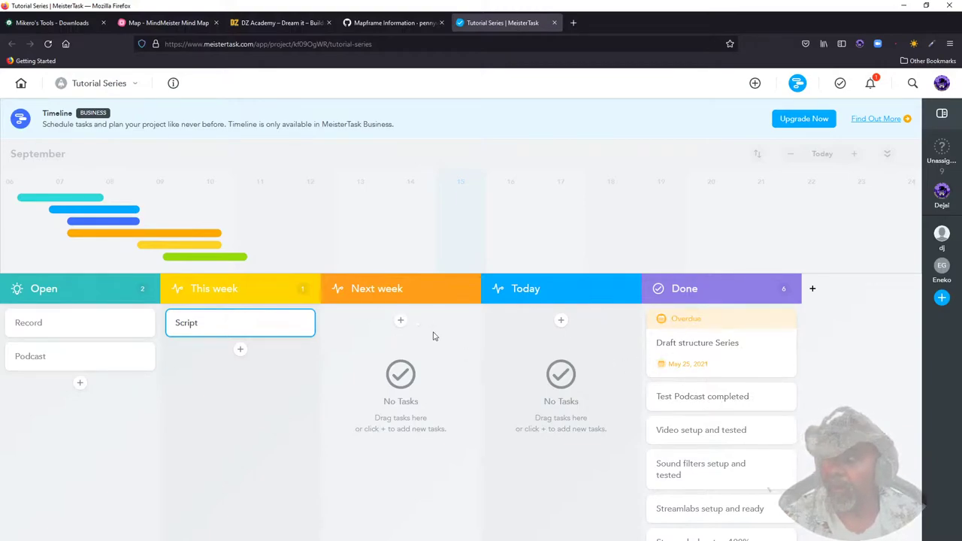
pyautogui.moveTo(237, 326); pyautogui.dragTo(385, 326)
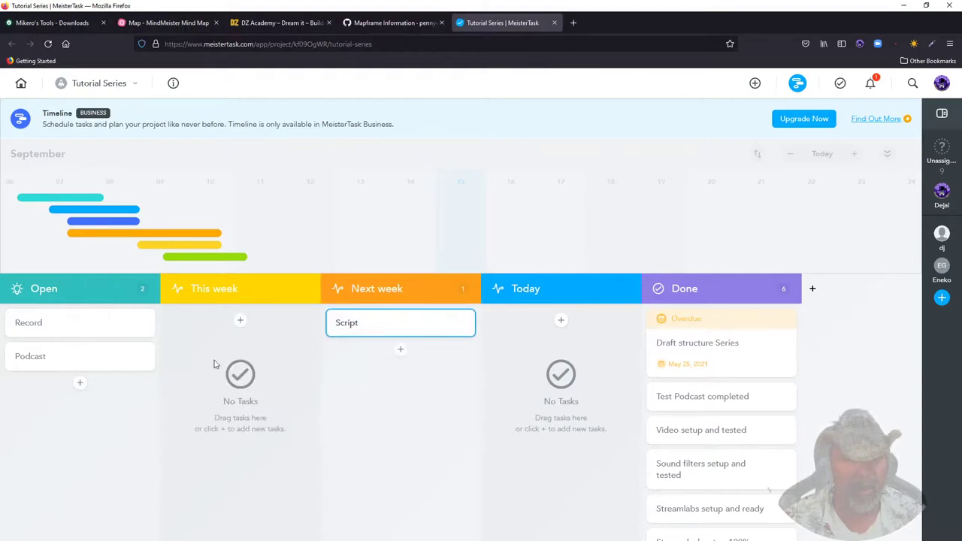
pyautogui.moveTo(71, 361); pyautogui.dragTo(234, 335)
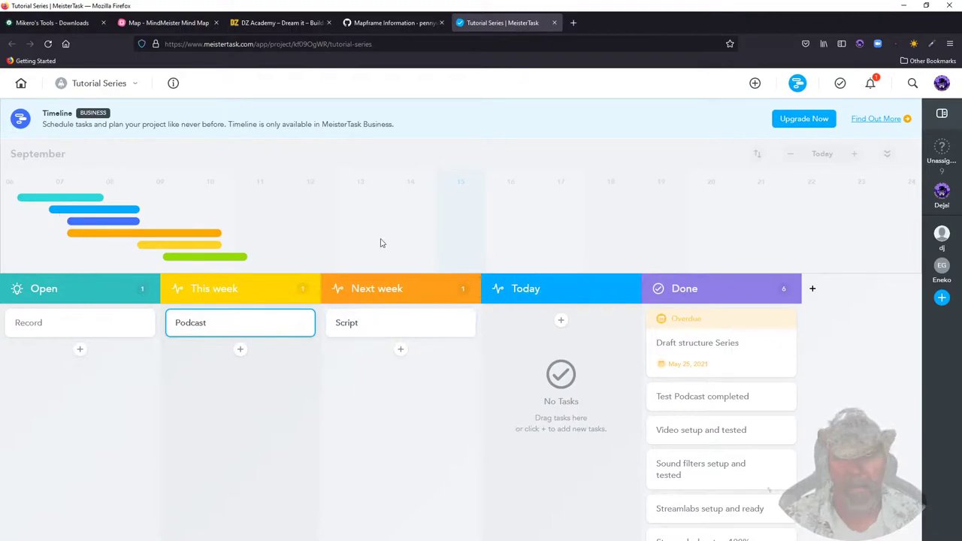
# View the mind map and switch from it to the MeisterTask dashboard, closing the dashboard and minimising the browser when done.
pyautogui.click(156, 24)
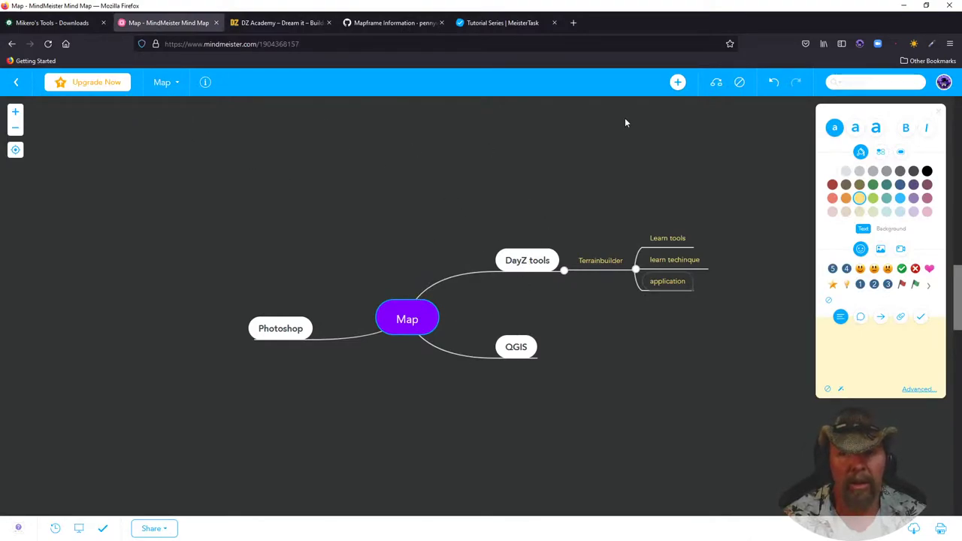
pyautogui.click(944, 83)
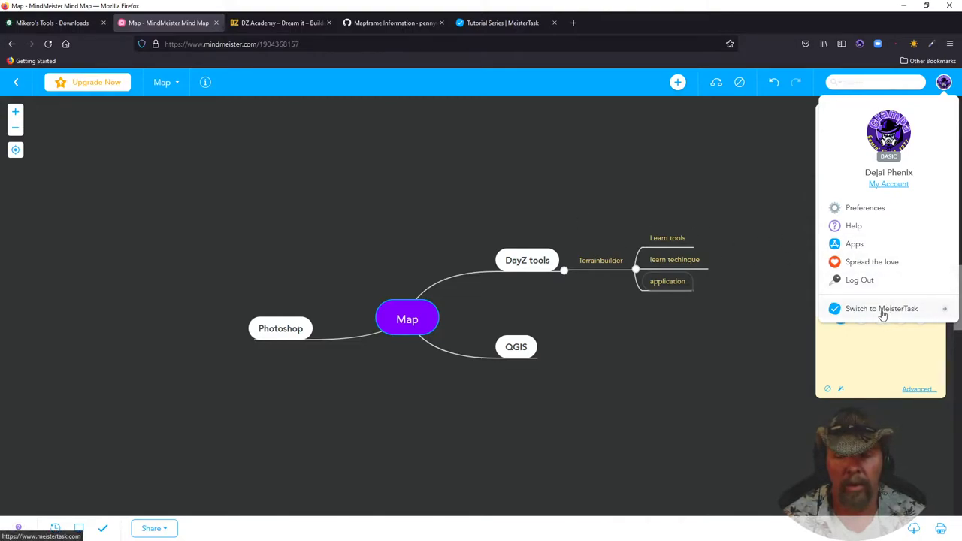
pyautogui.click(857, 309)
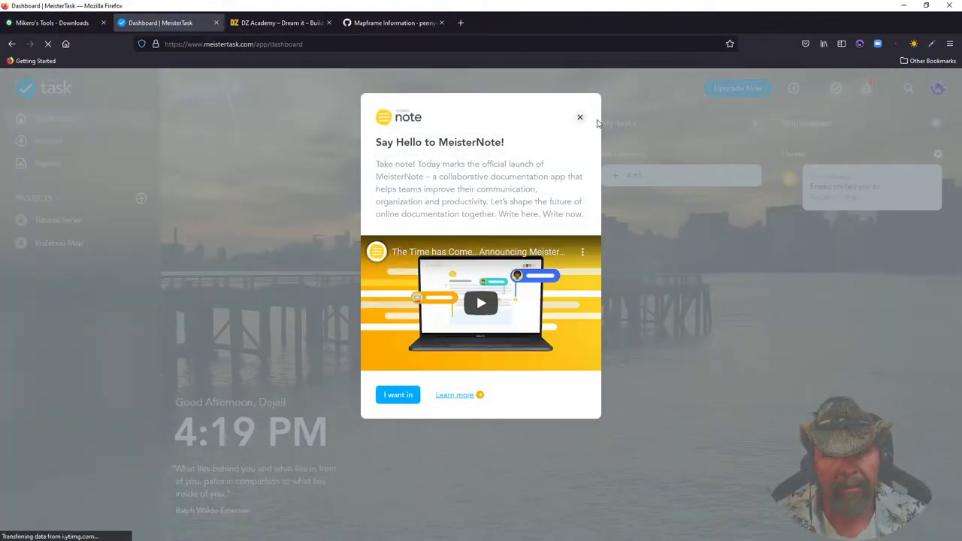
pyautogui.click(580, 117)
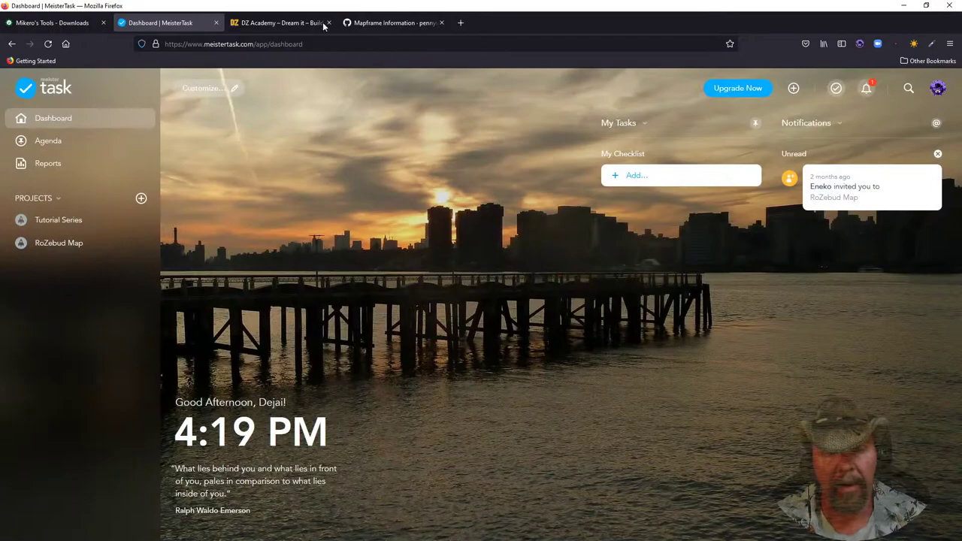
pyautogui.click(216, 22)
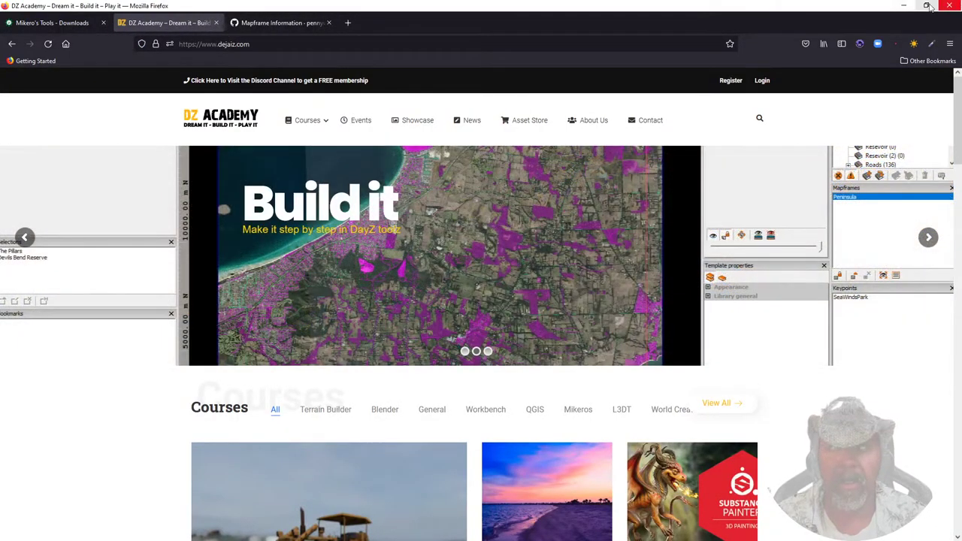
pyautogui.click(904, 5)
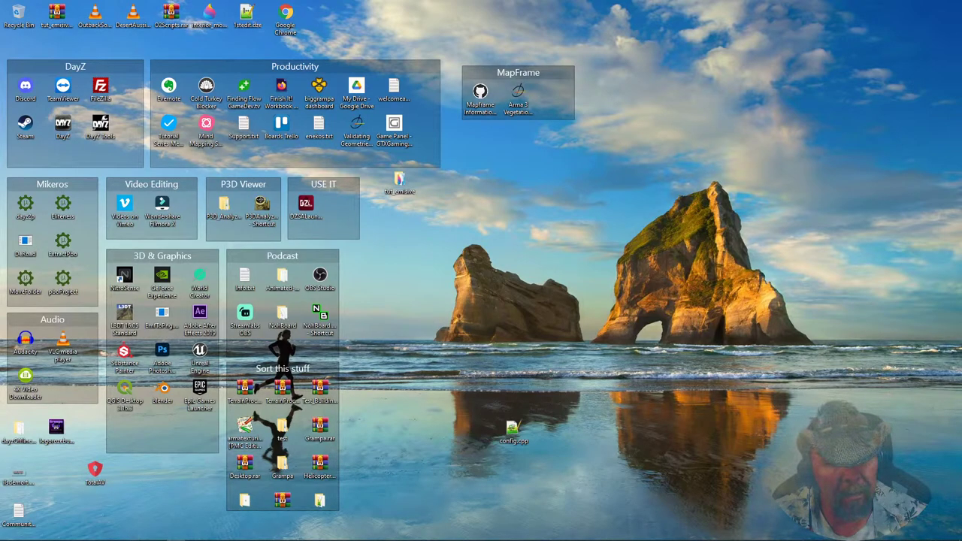
# Open drive P: in File Explorer.
pyautogui.moveTo(173, 533)
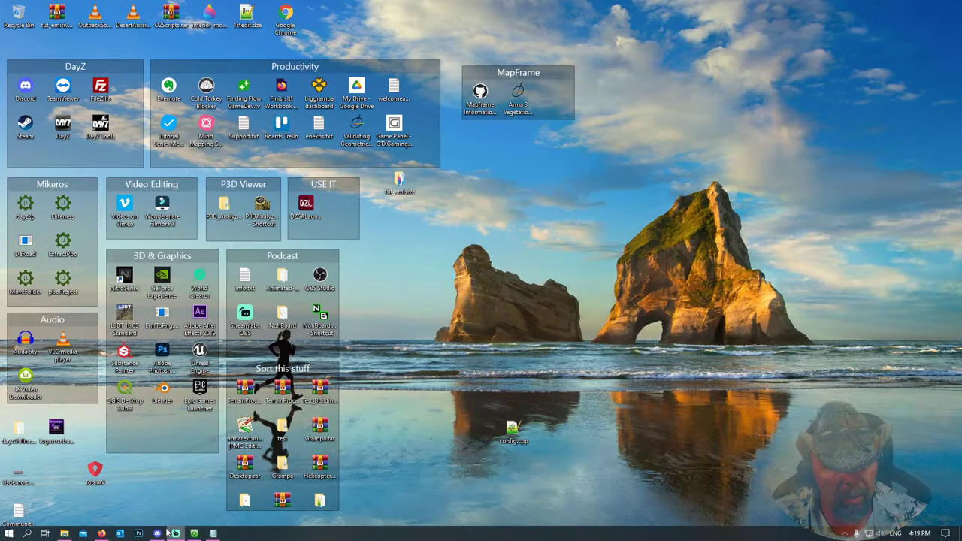
pyautogui.click(64, 534)
pyautogui.click(47, 380)
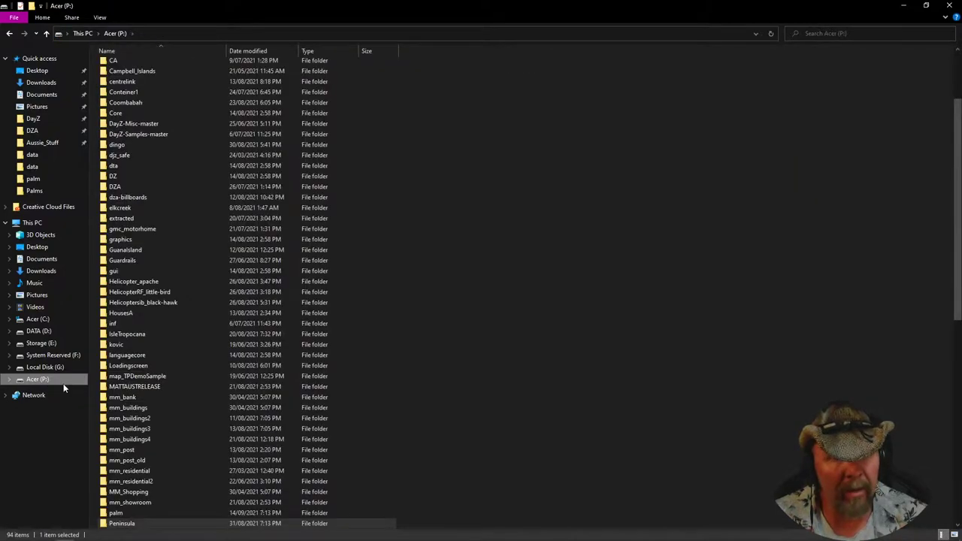
# Try archiving the Peninsula folder on drive P: as Peninsula.rar, and cancel the compression.
pyautogui.scroll(-3, 155, 355)
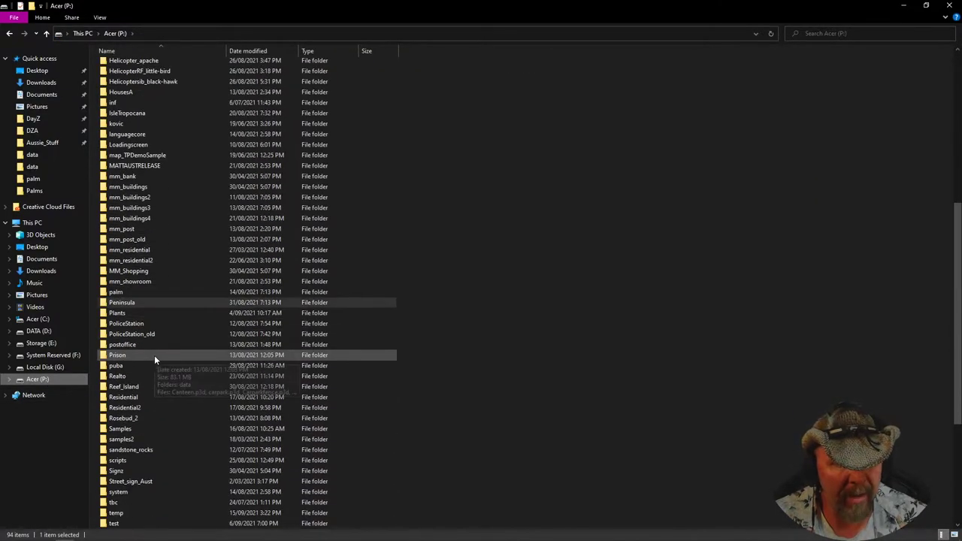
pyautogui.rightClick(121, 302)
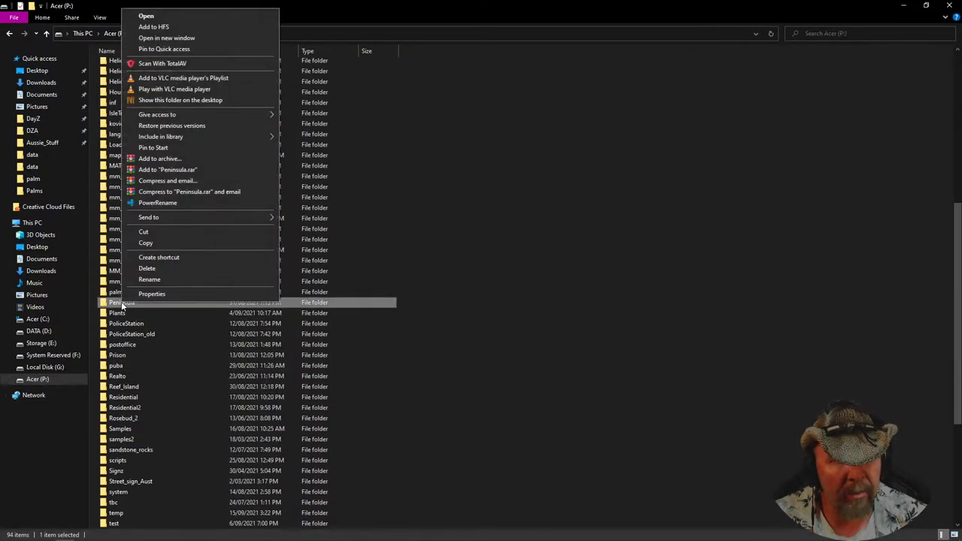
pyautogui.click(167, 169)
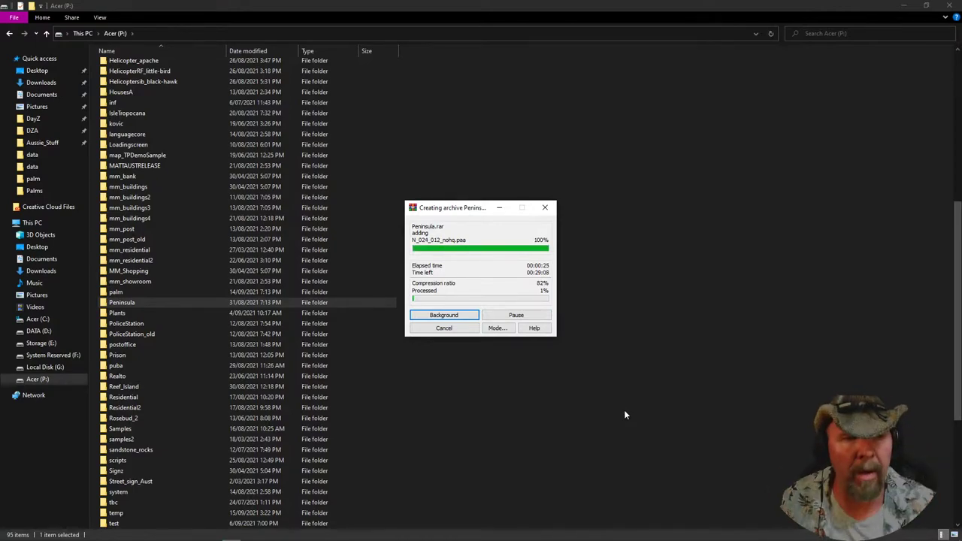
pyautogui.click(455, 328)
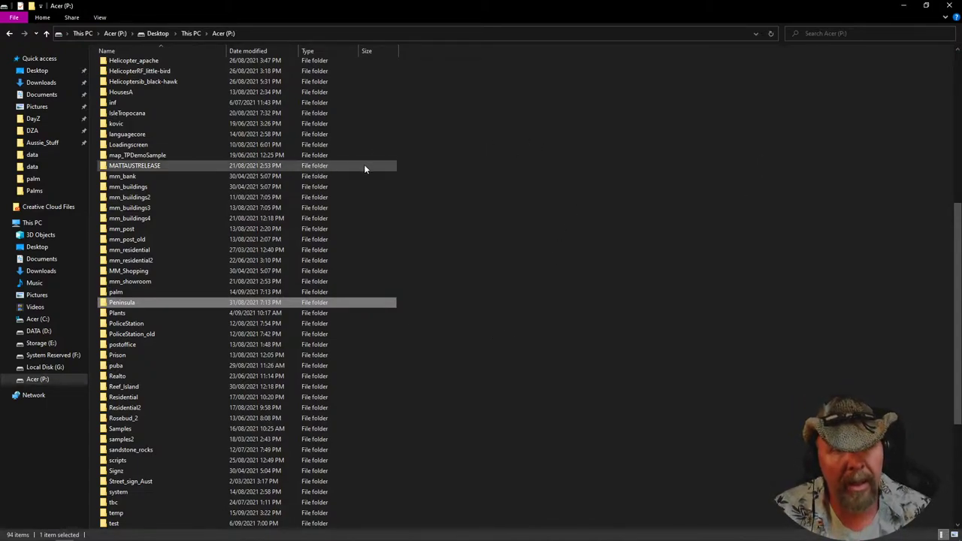
# Open the model dingodog.p3d from the dingo\dingo_dog folder in Object Builder.
pyautogui.scroll(10, 189, 174)
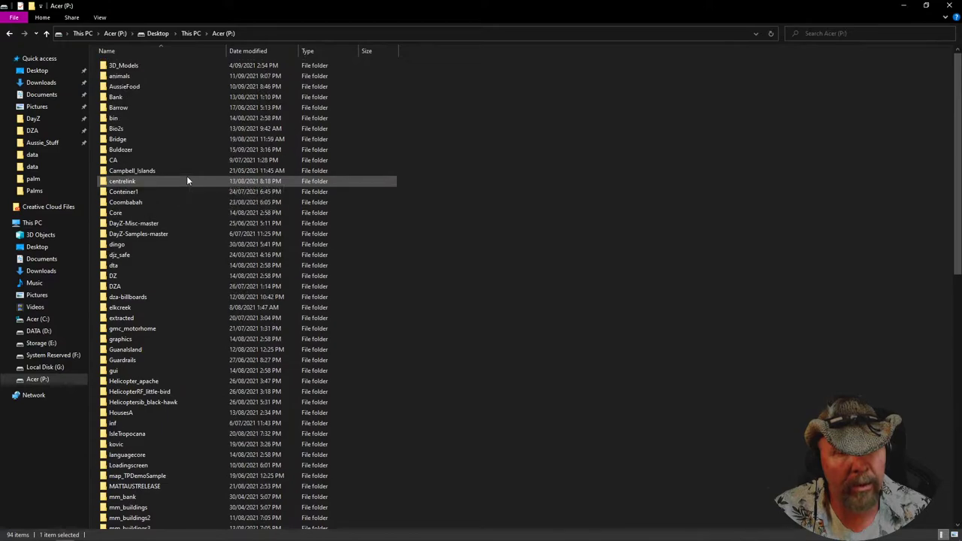
pyautogui.doubleClick(150, 244)
pyautogui.doubleClick(121, 65)
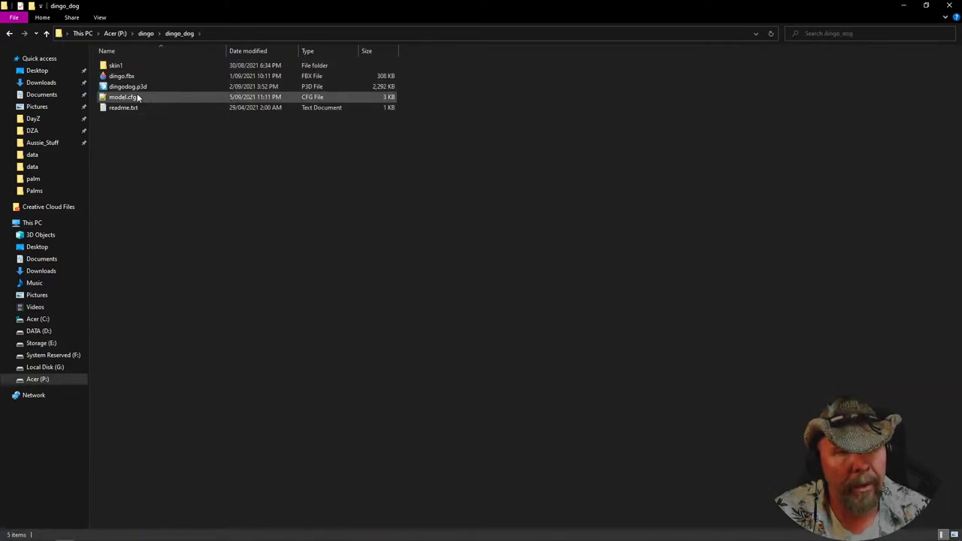
pyautogui.doubleClick(130, 90)
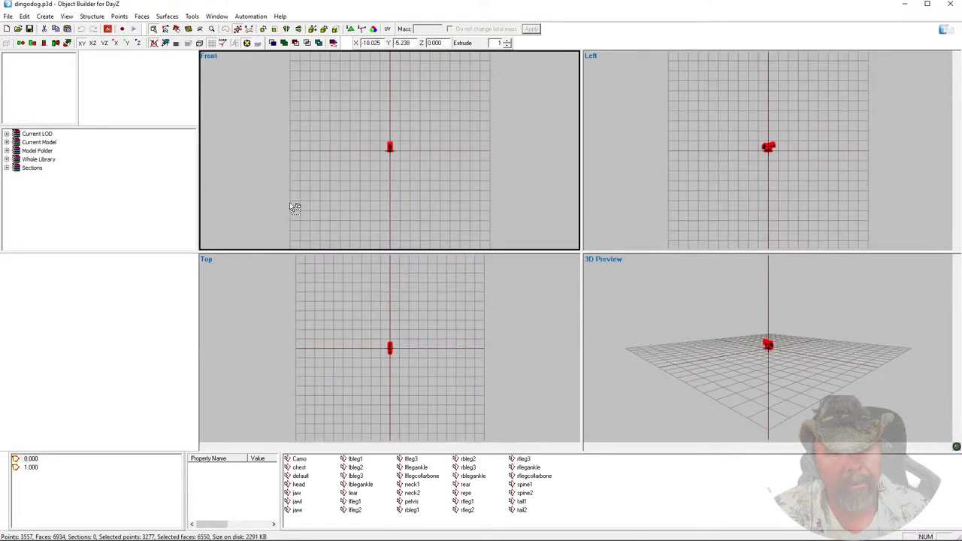
# Clear the selection on the dingo model and examine its mesh up close in the Left, 3D Preview, Top and Front views.
pyautogui.click(415, 160)
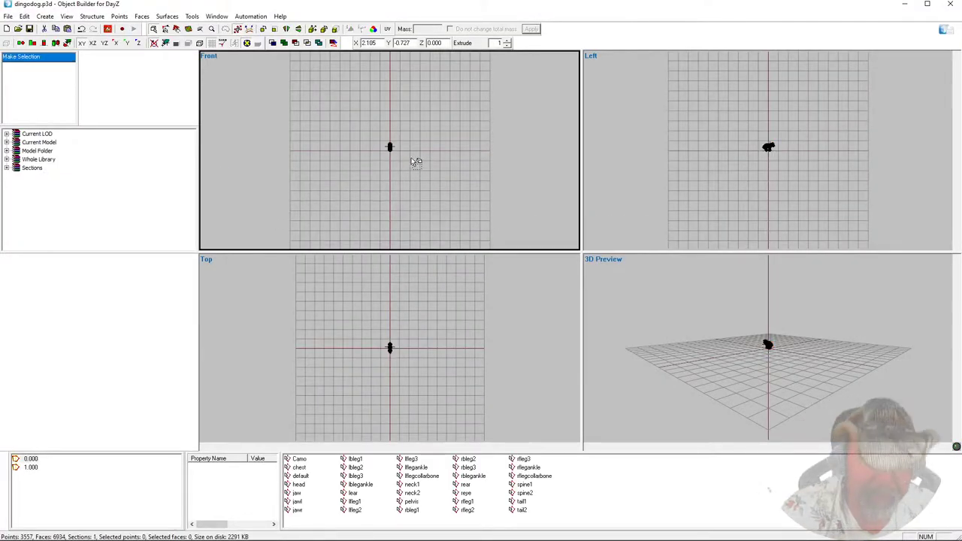
pyautogui.click(757, 161)
pyautogui.scroll(6, 756, 161)
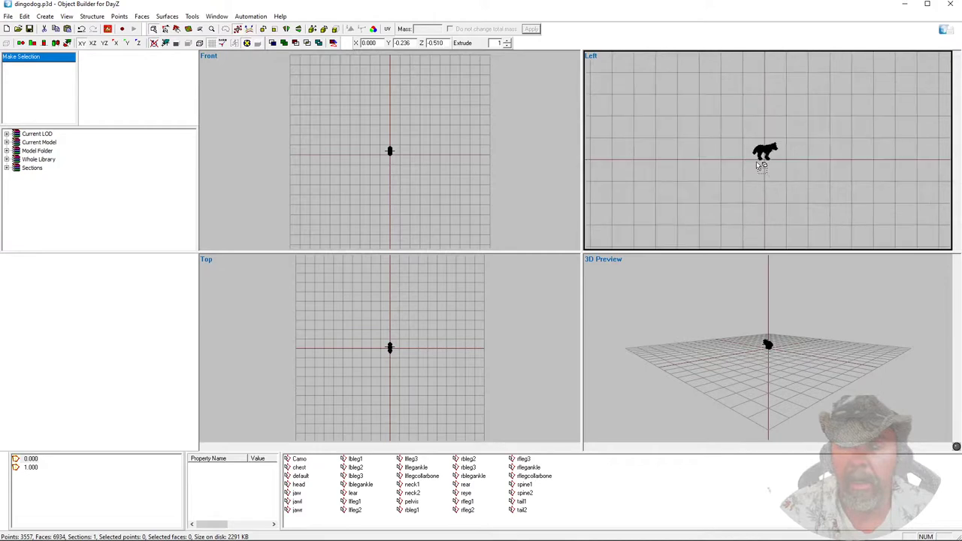
pyautogui.scroll(3, 759, 162)
pyautogui.click(745, 329)
pyautogui.scroll(5, 745, 329)
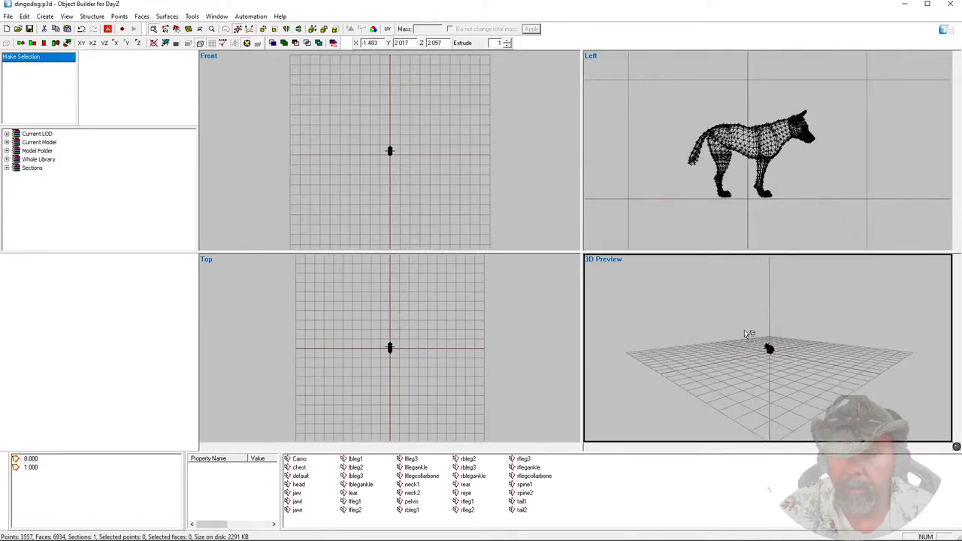
pyautogui.scroll(6, 683, 335)
pyautogui.click(435, 336)
pyautogui.scroll(5, 436, 340)
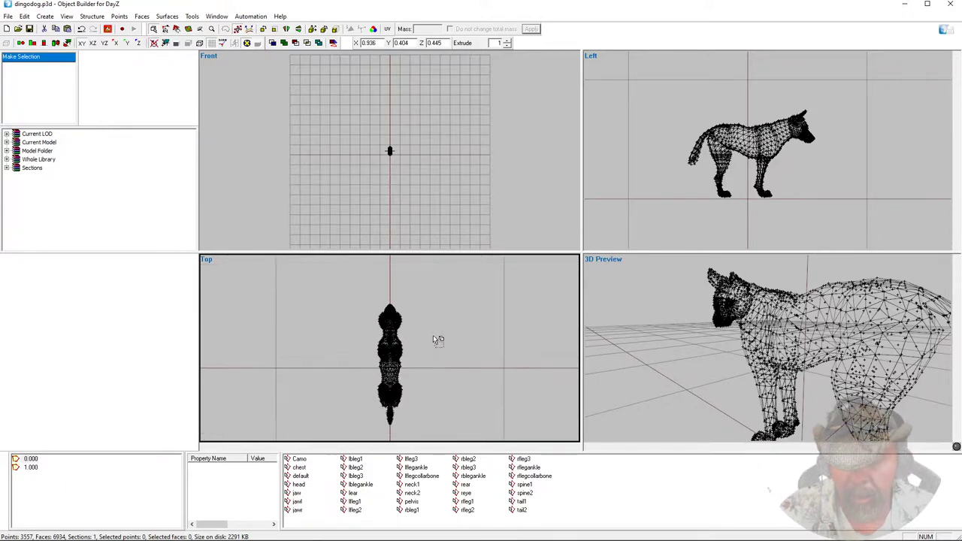
pyautogui.scroll(3, 439, 340)
pyautogui.scroll(-2, 439, 340)
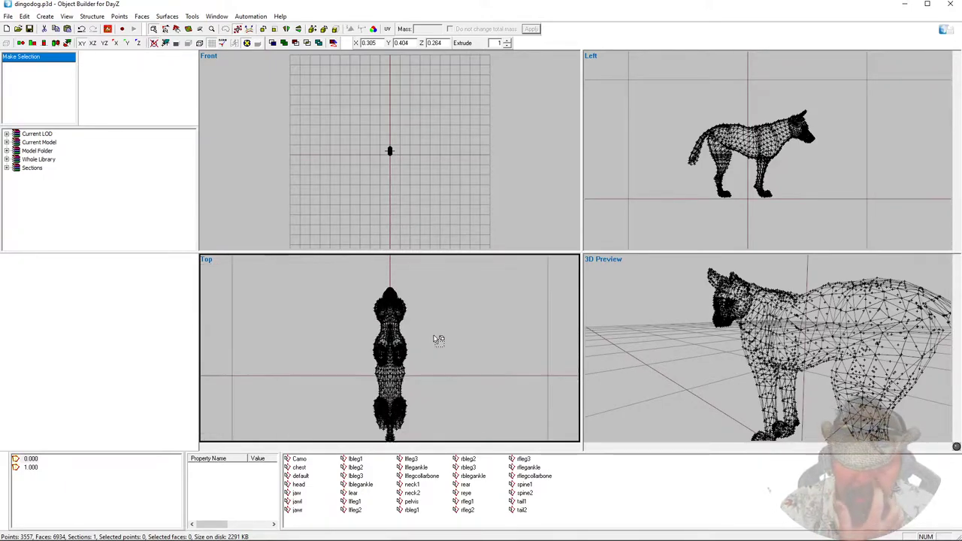
pyautogui.scroll(6, 390, 195)
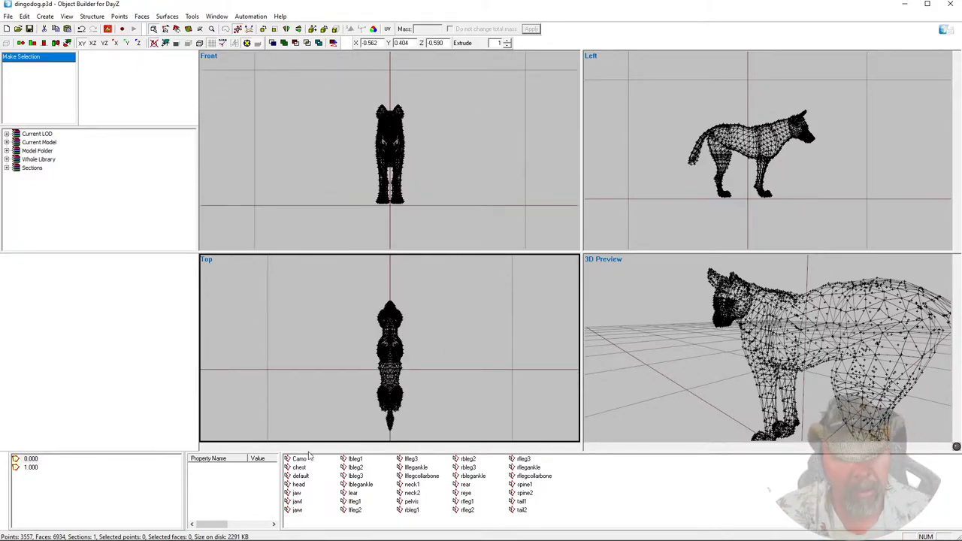
# Inspect the dingo's named selections chest, head, lear, neck2 and lflegcollarbone by highlighting each one on the mesh.
pyautogui.click(299, 467)
pyautogui.click(299, 485)
pyautogui.click(350, 492)
pyautogui.click(411, 492)
pyautogui.click(413, 476)
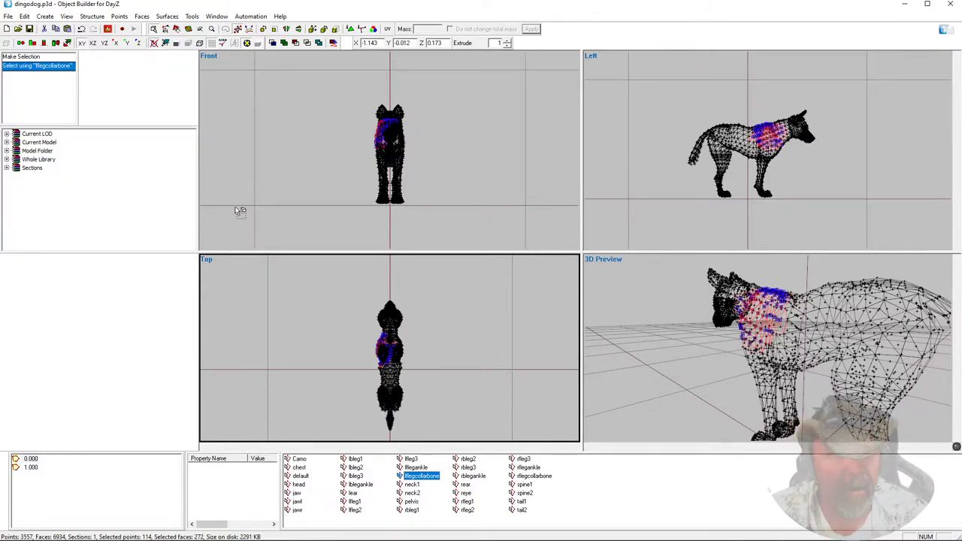
# Open the recently used model M_scatter_05.p3d in place of the dingo.
pyautogui.click(8, 16)
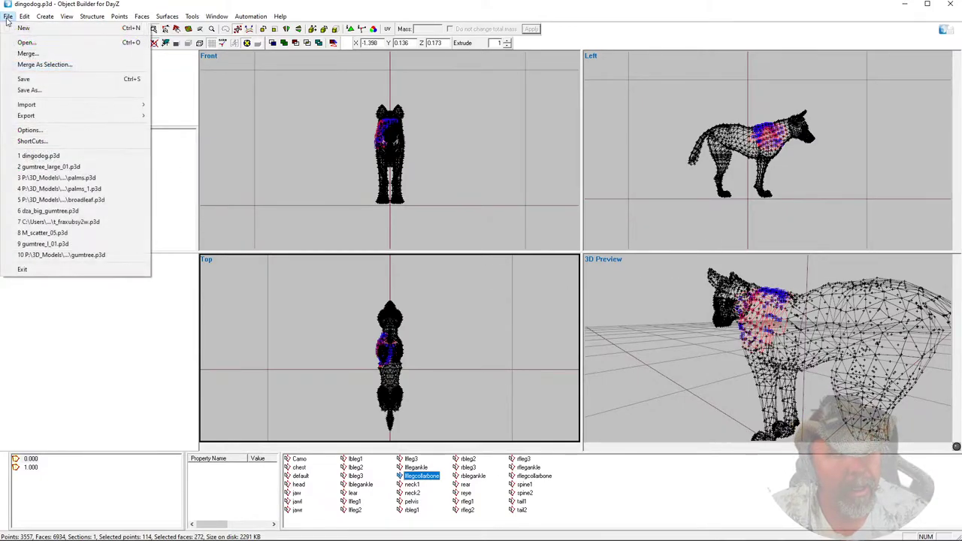
pyautogui.click(53, 233)
pyautogui.click(551, 313)
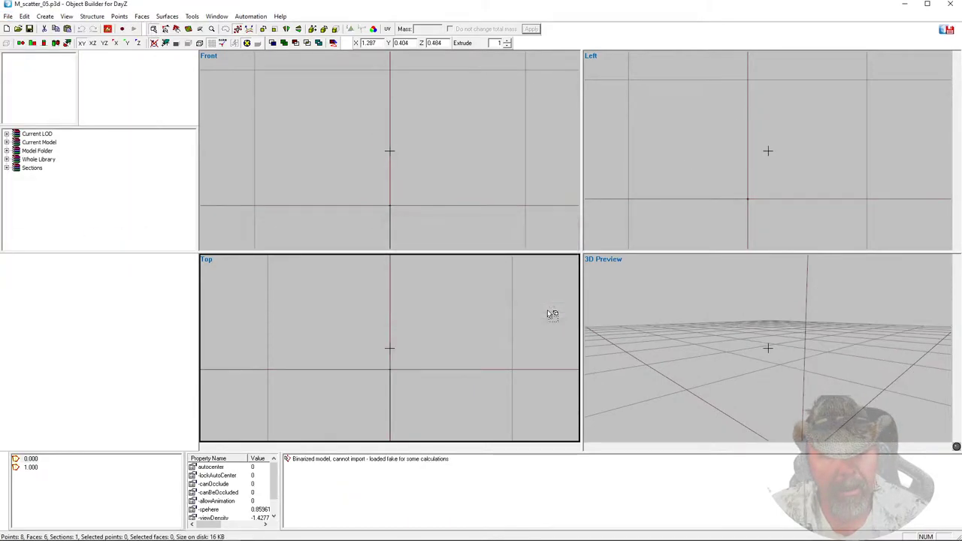
pyautogui.click(7, 16)
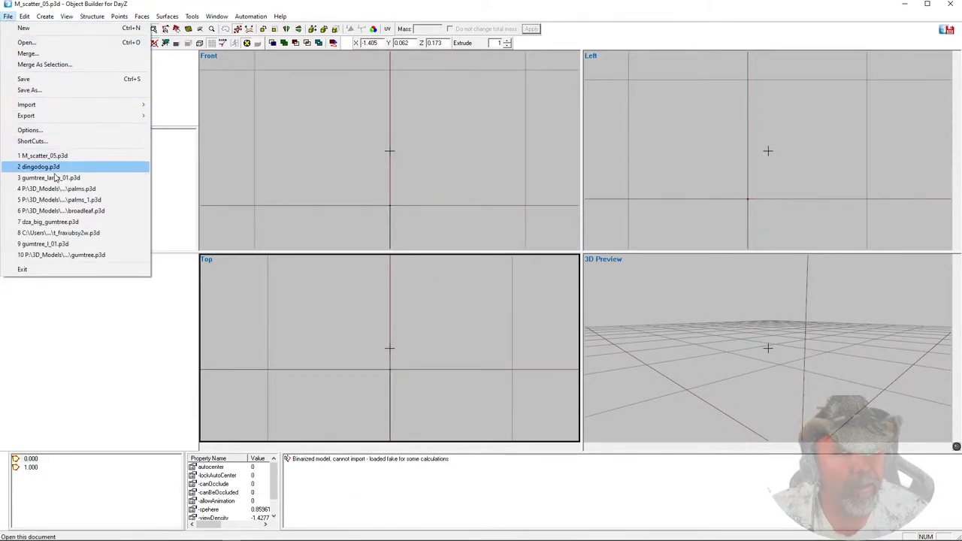
pyautogui.click(415, 145)
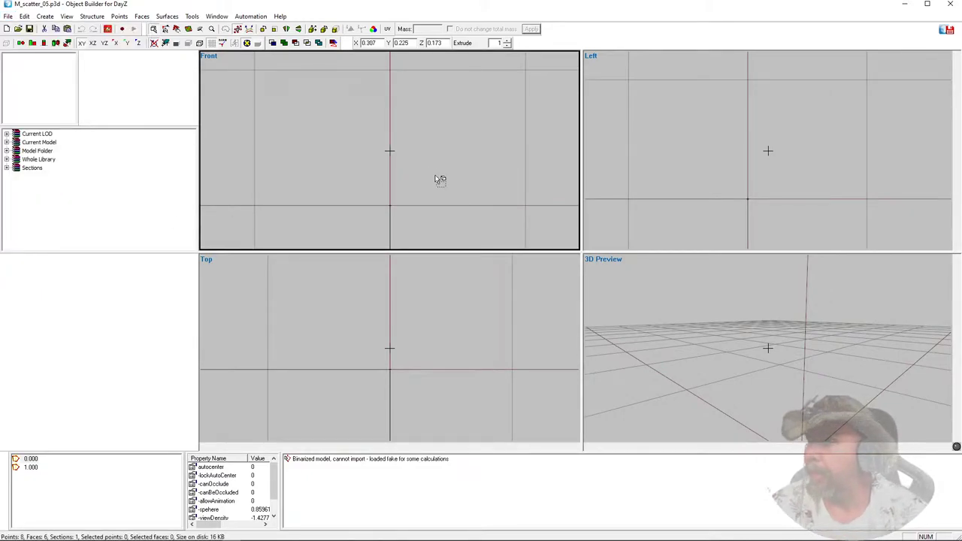
# Close Object Builder and the File Explorer window showing the dingo folder to return to the desktop.
pyautogui.click(951, 4)
pyautogui.click(524, 304)
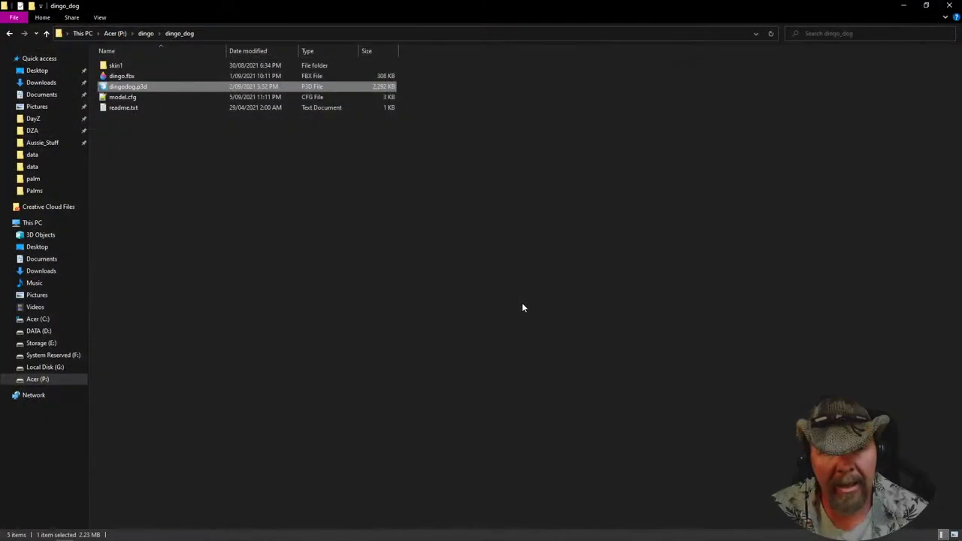
pyautogui.click(10, 33)
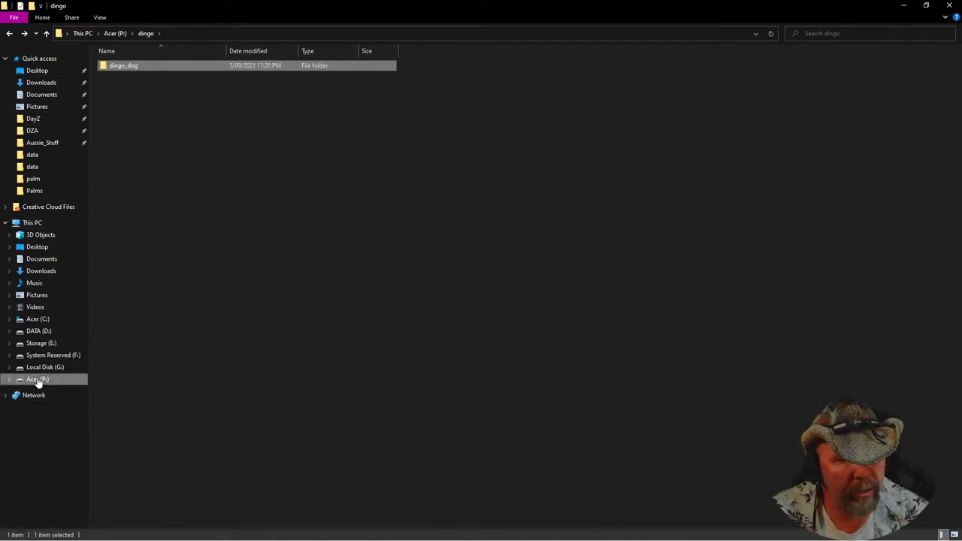
pyautogui.click(949, 5)
# Launch Object Builder through DayZ Tools, open the recent model gumtree.p3d, and show all its trees in the Front view.
pyautogui.doubleClick(63, 125)
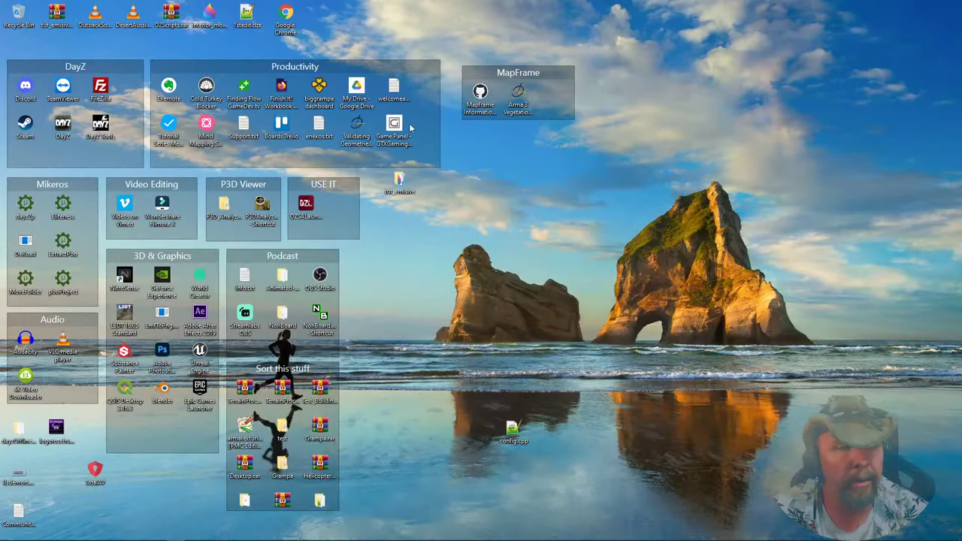
pyautogui.doubleClick(102, 127)
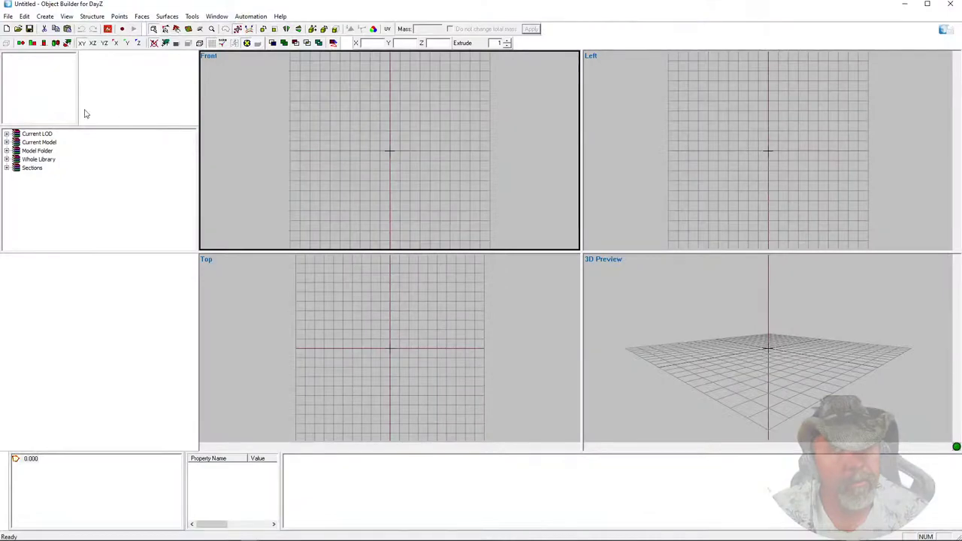
pyautogui.click(7, 16)
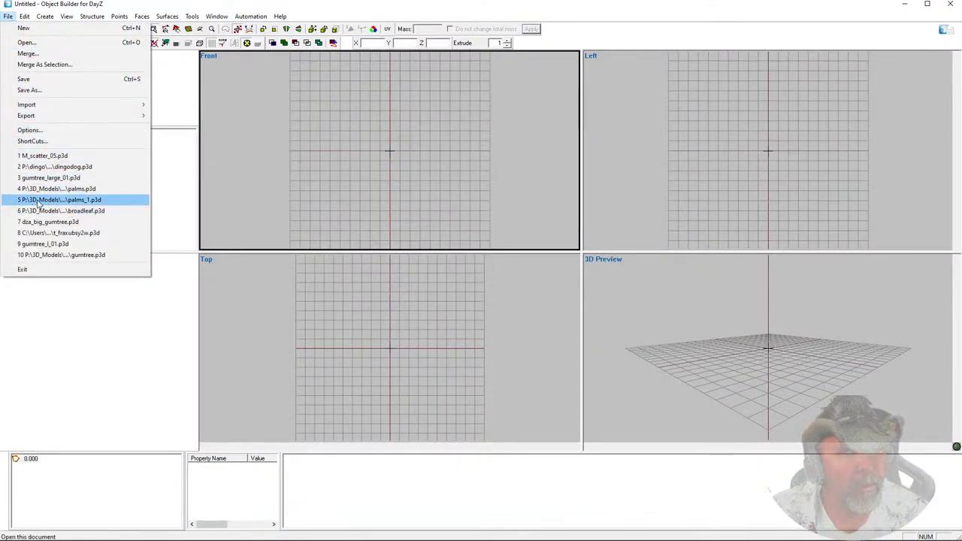
pyautogui.click(51, 256)
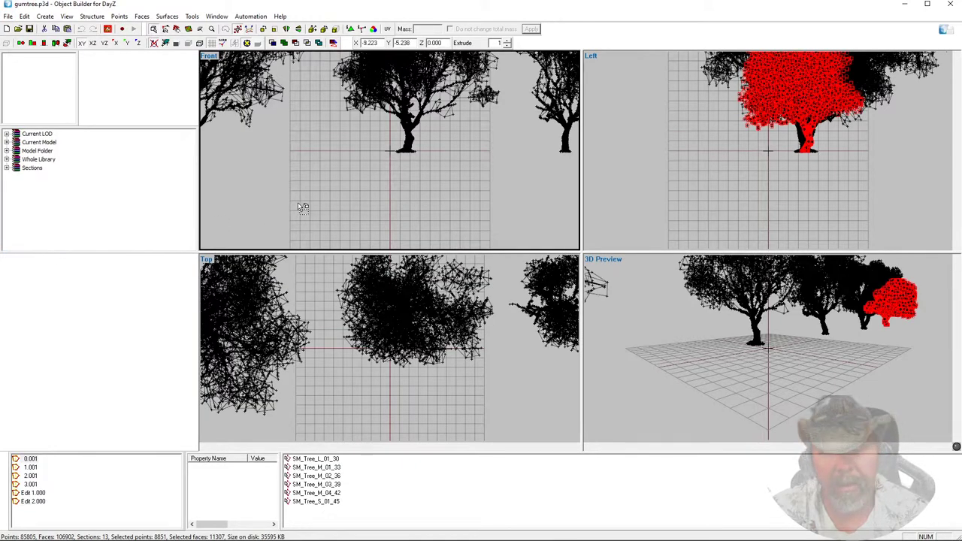
pyautogui.scroll(-5, 381, 160)
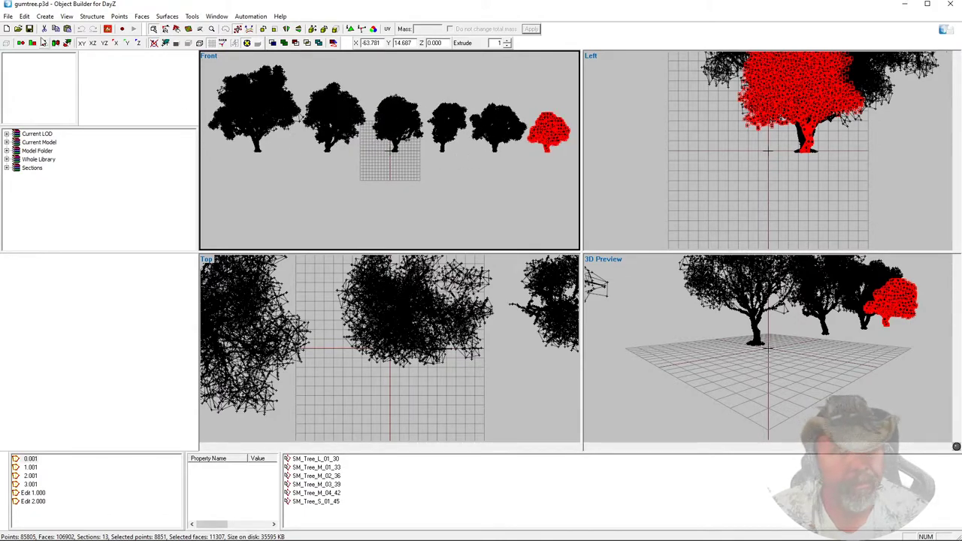
# Open the recent models dza_big_gumtree.p3d and gumtree_large_01.p3d in turn, clearing the selection on the second.
pyautogui.click(8, 16)
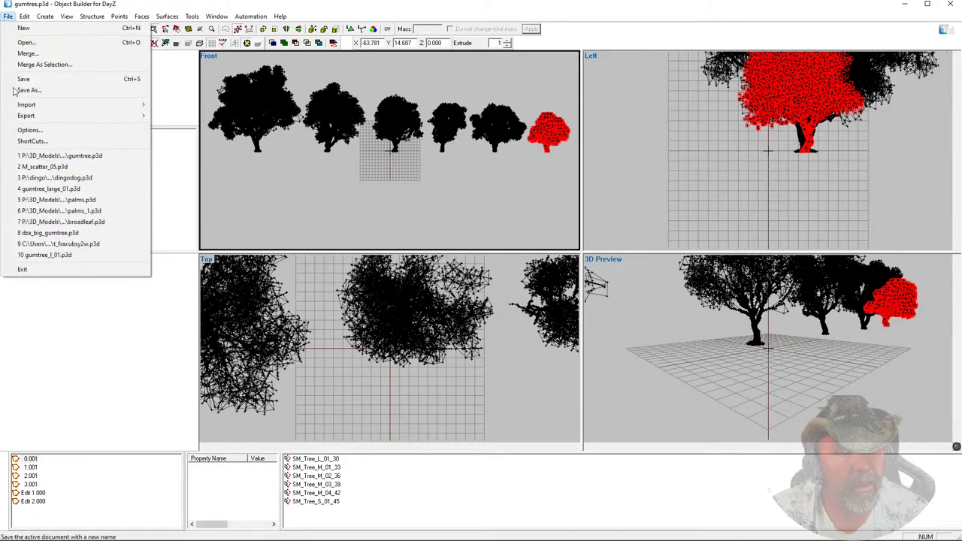
pyautogui.click(64, 233)
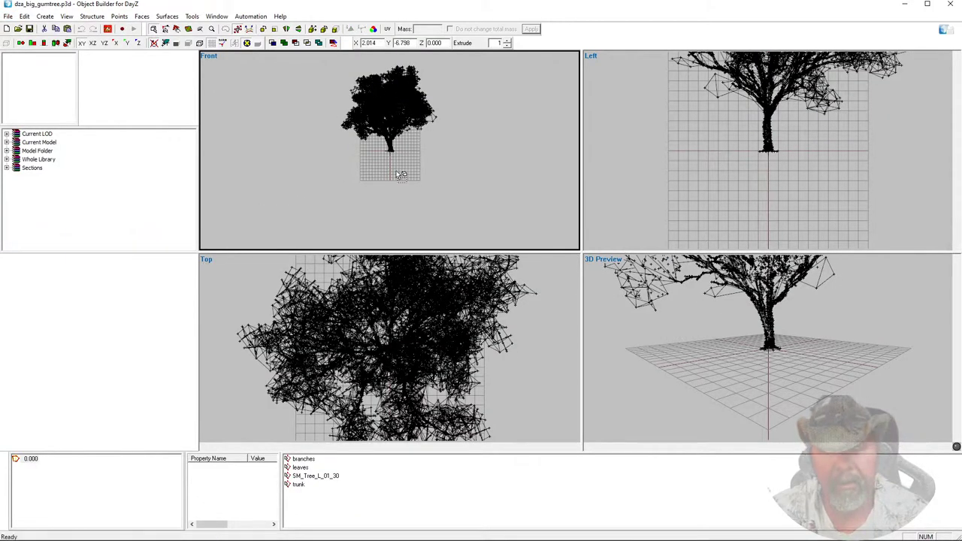
pyautogui.click(8, 15)
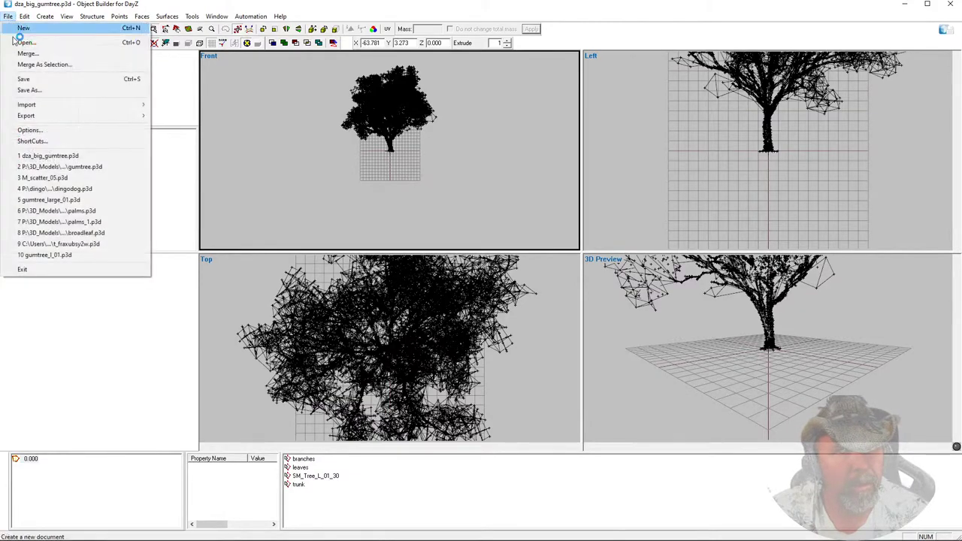
pyautogui.click(70, 199)
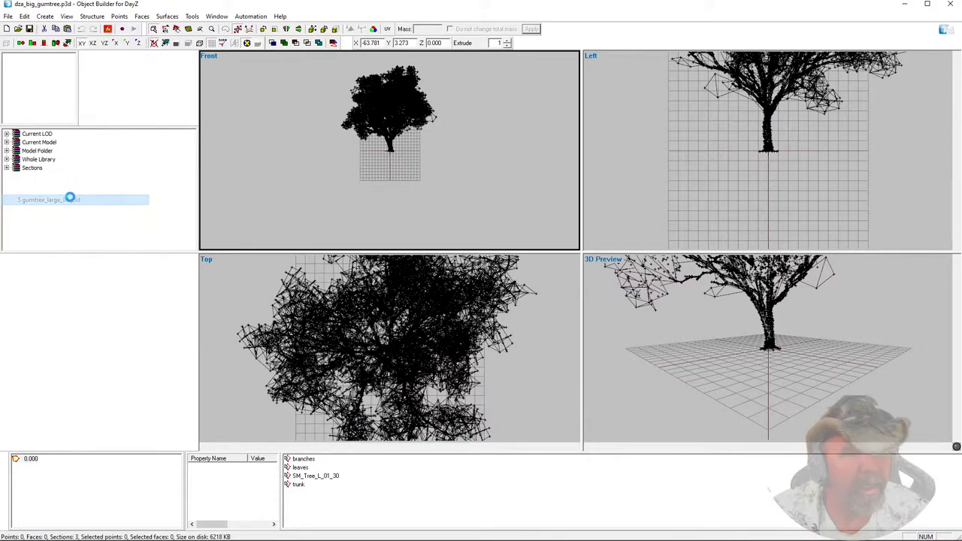
pyautogui.click(314, 172)
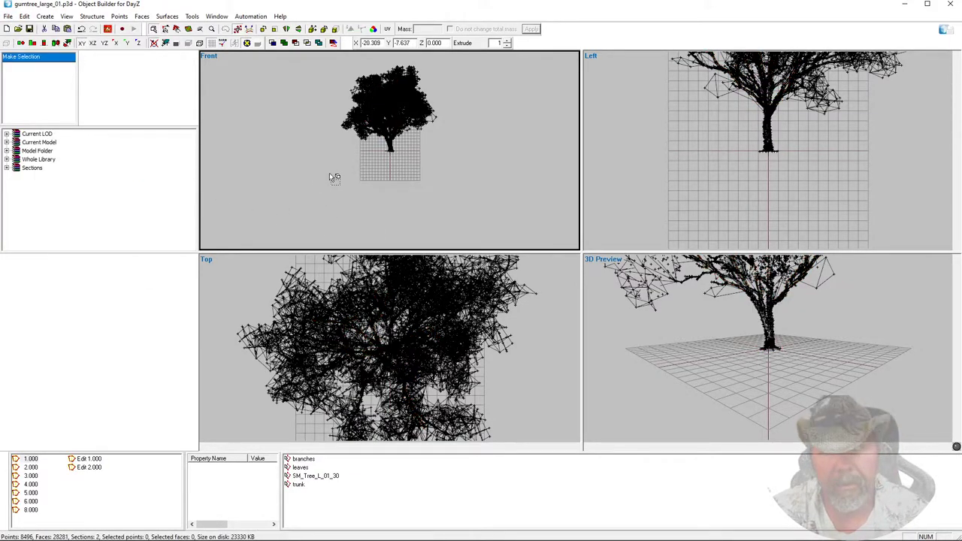
# Examine the large gum tree in the Front, Top and 3D Preview views and in the textured preview window.
pyautogui.scroll(1, 402, 179)
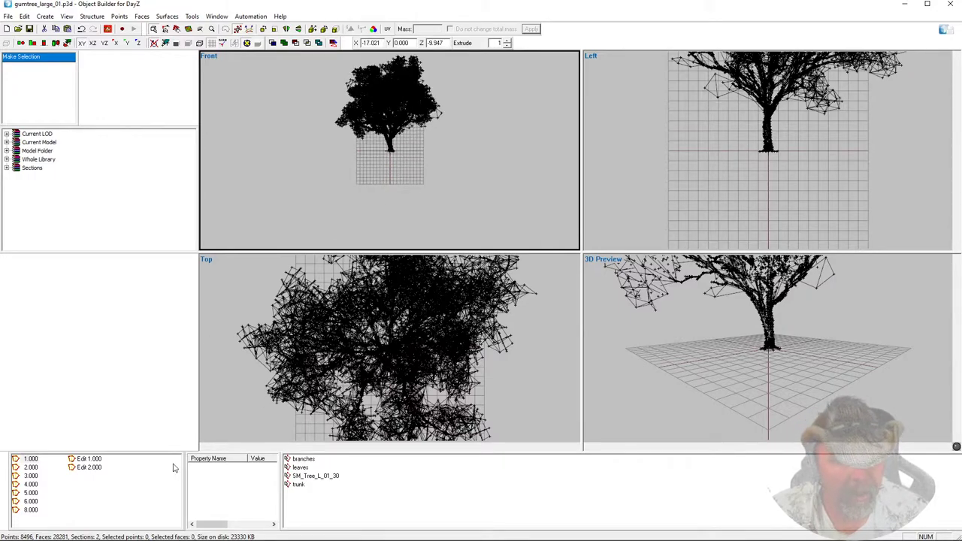
pyautogui.scroll(-1, 307, 230)
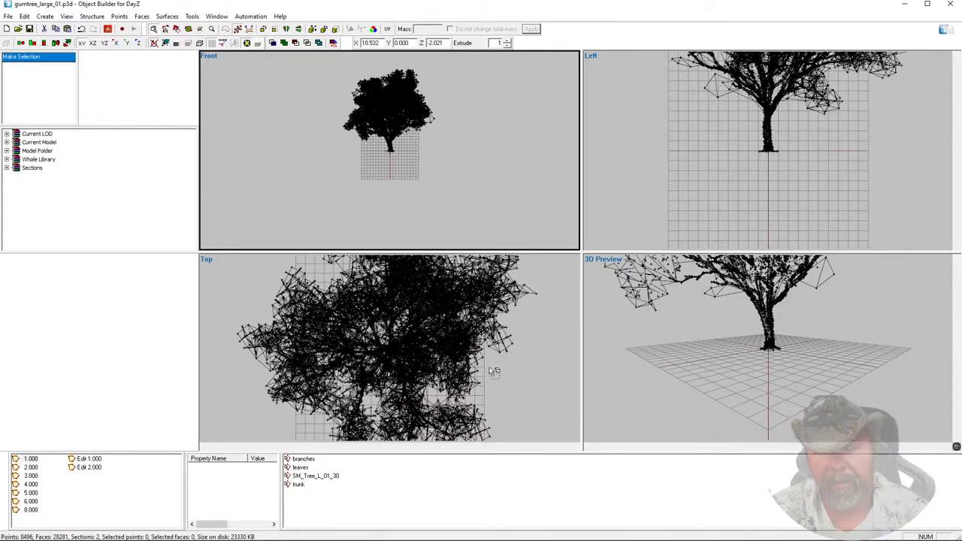
pyautogui.scroll(-1, 466, 355)
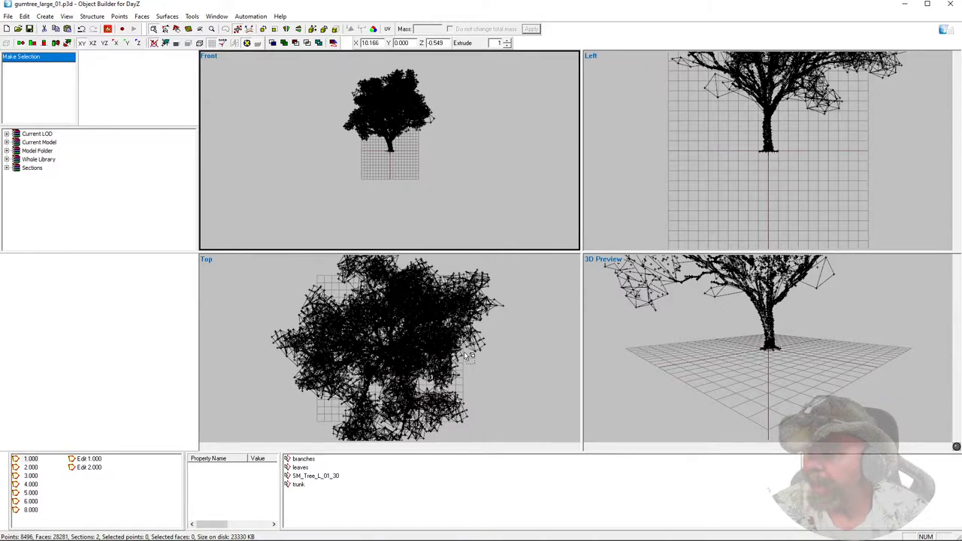
pyautogui.scroll(-1, 468, 356)
pyautogui.scroll(-1, 718, 329)
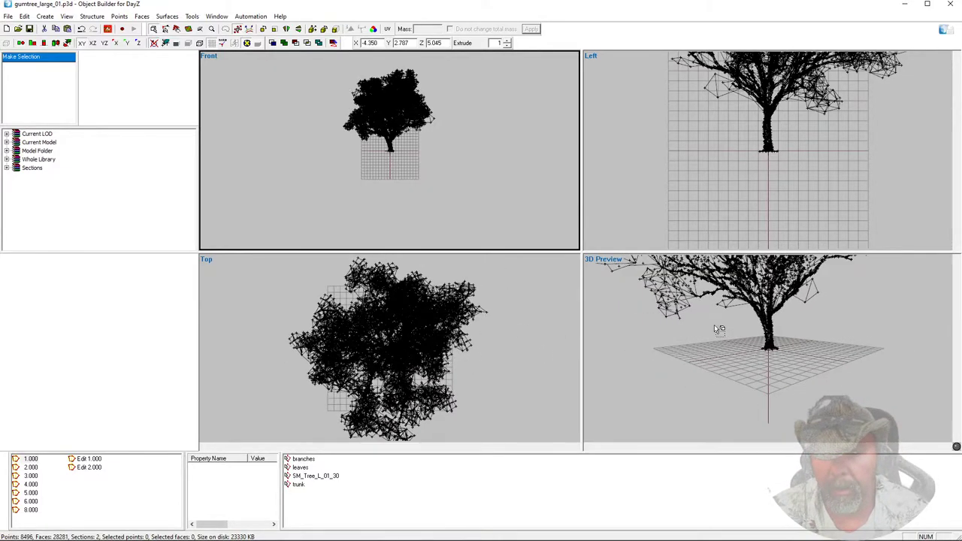
pyautogui.scroll(-1, 718, 329)
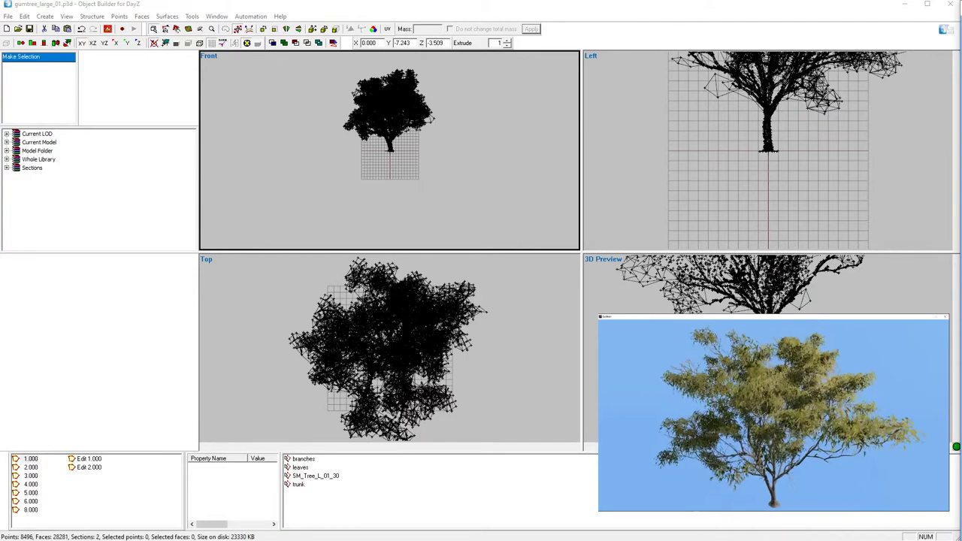
pyautogui.scroll(5, 773, 415)
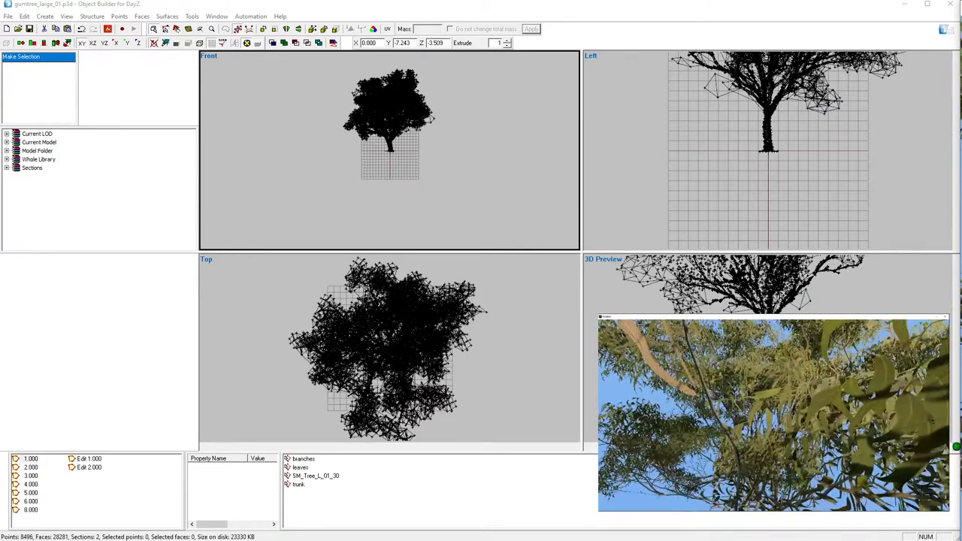
pyautogui.scroll(-5, 774, 415)
pyautogui.scroll(3, 774, 415)
pyautogui.scroll(-3, 774, 415)
pyautogui.scroll(4, 774, 415)
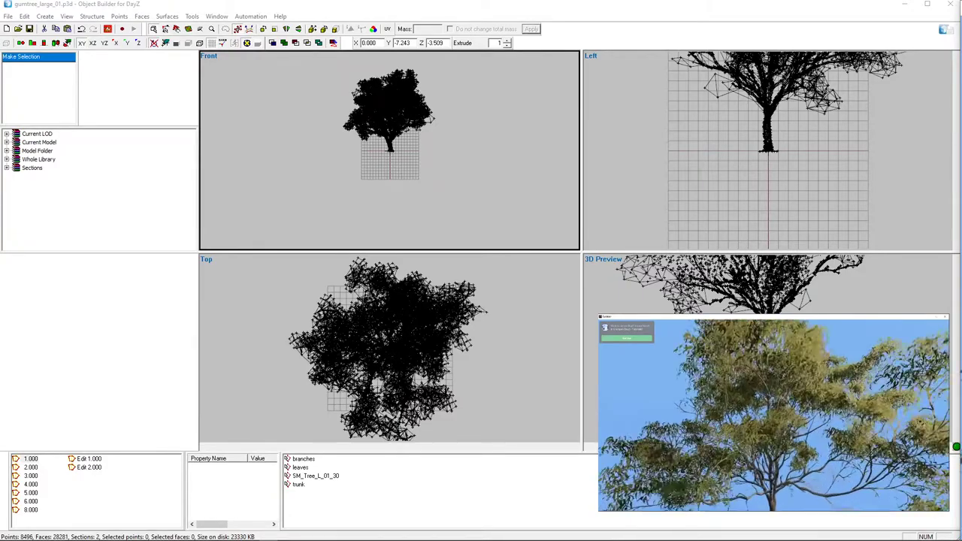
pyautogui.scroll(-4, 773, 415)
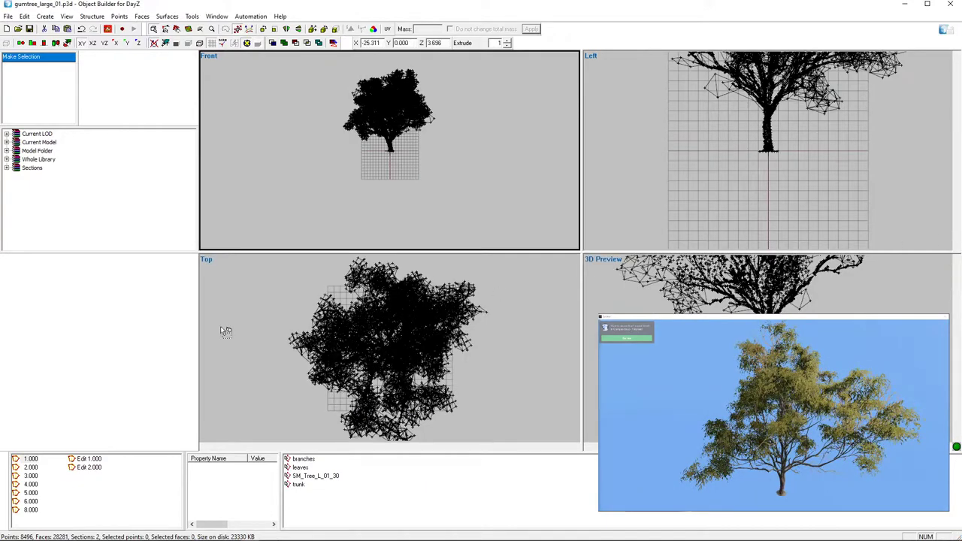
# Compare the gum tree's detail levels by switching through LODs 2.000, 3.000, 4.000 and 5.000.
pyautogui.click(29, 468)
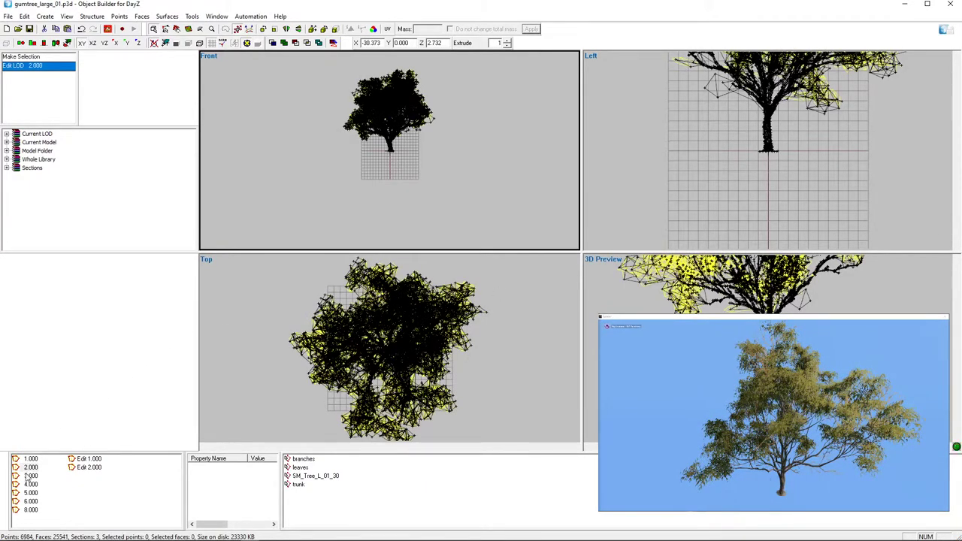
pyautogui.click(31, 477)
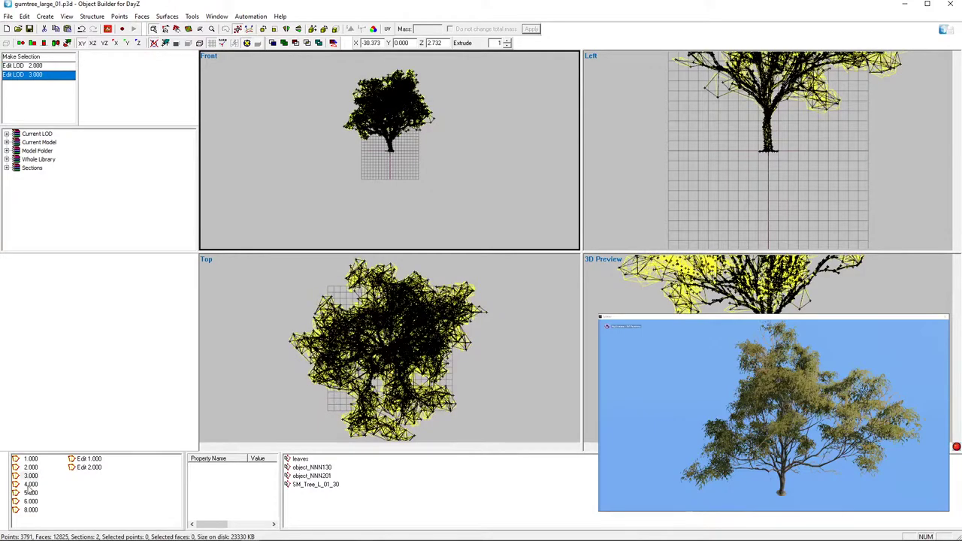
pyautogui.click(30, 485)
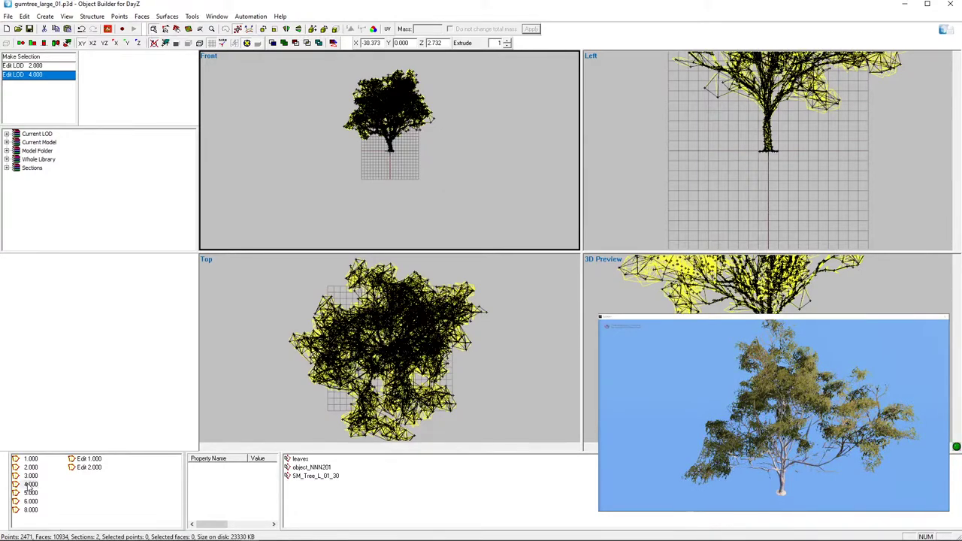
pyautogui.click(30, 494)
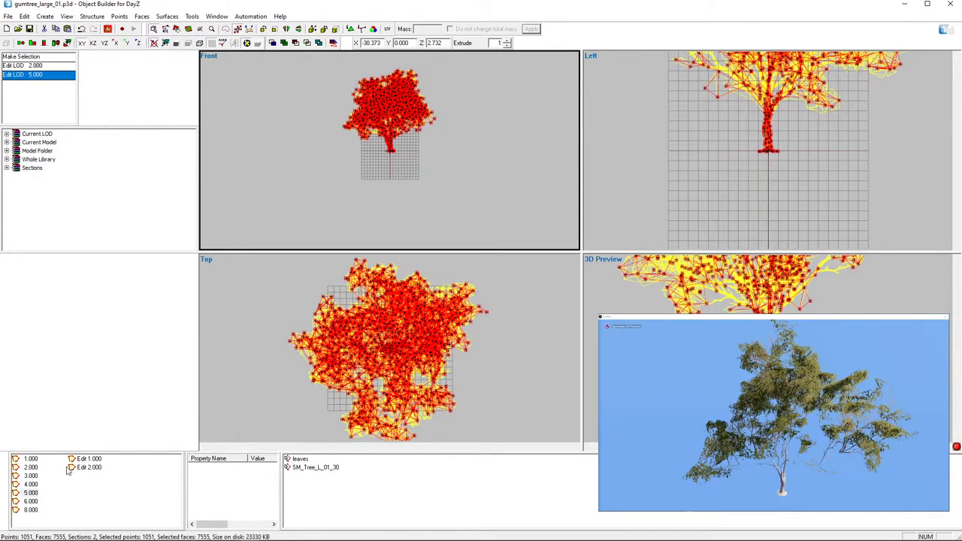
# Switch the gum tree to LODs 6.000 and 8.000 and examine the simplest level in the textured preview window.
pyautogui.click(28, 502)
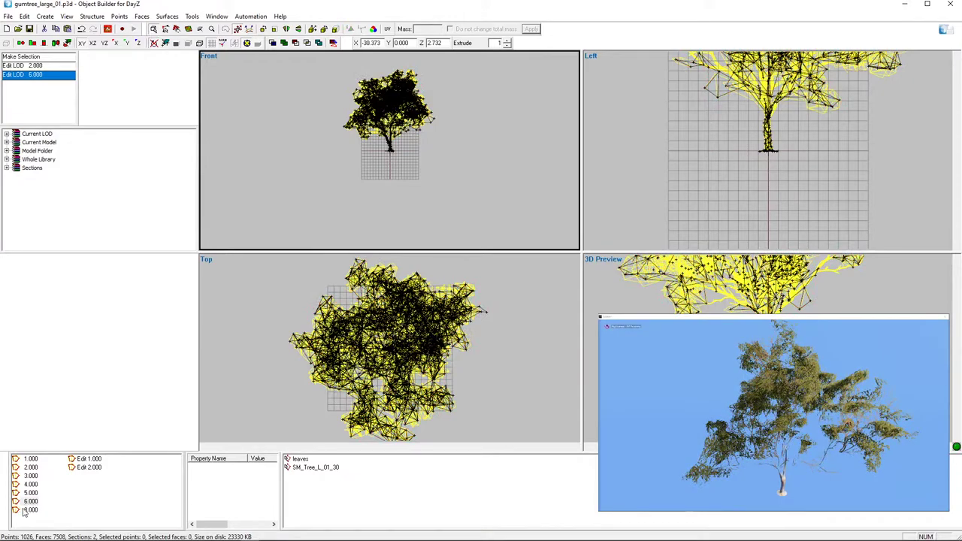
pyautogui.click(24, 510)
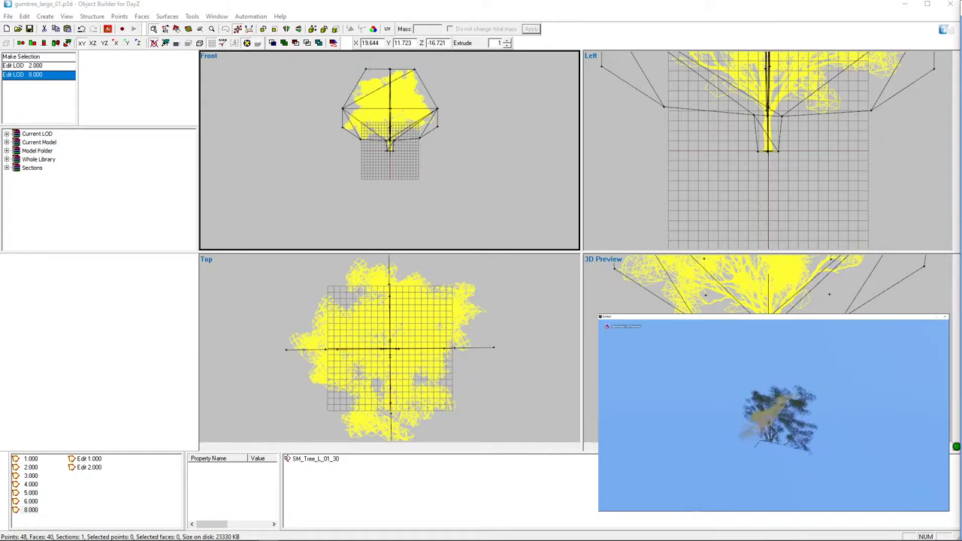
pyautogui.hotkey('alt', 'Tab')
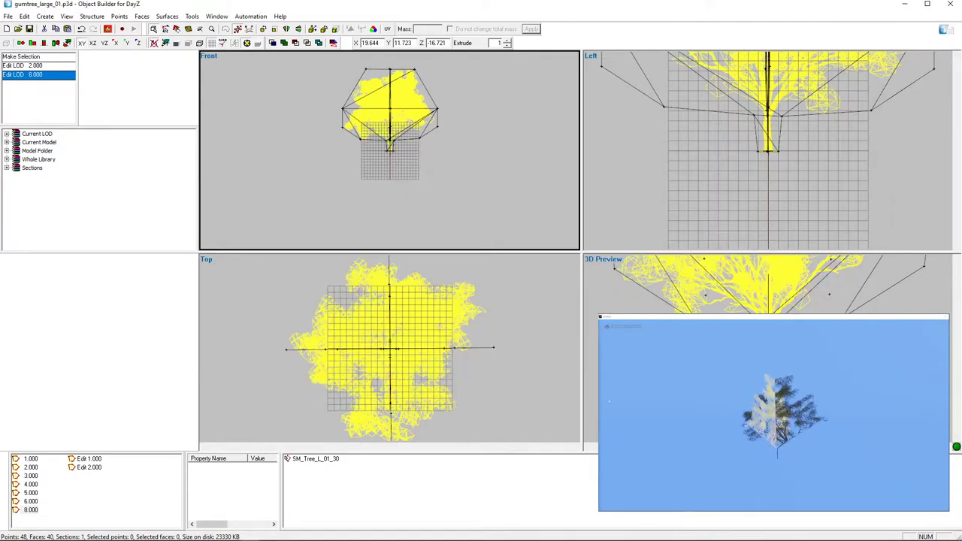
# Open the recent model dingodog.p3d, try to show it in the external viewer, and clear the model's selection.
pyautogui.click(7, 16)
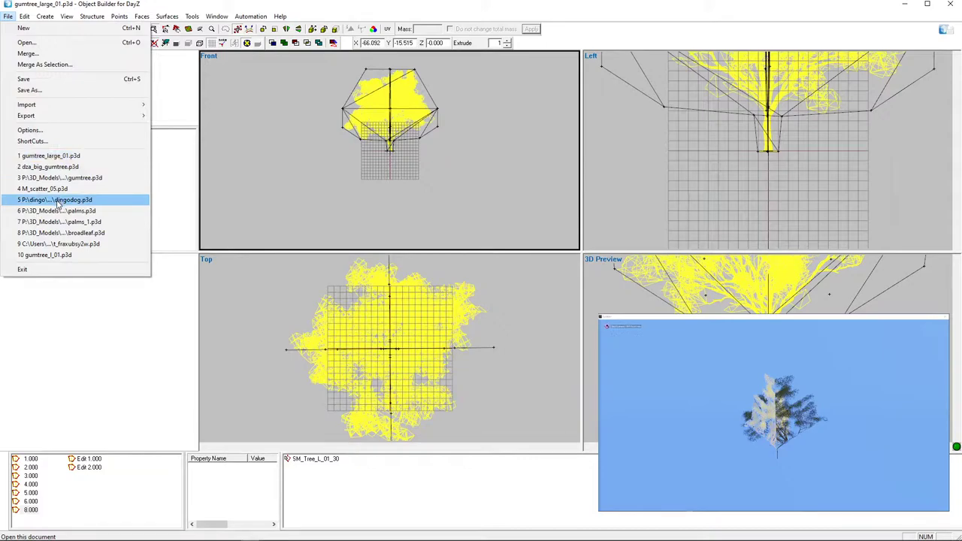
pyautogui.click(58, 201)
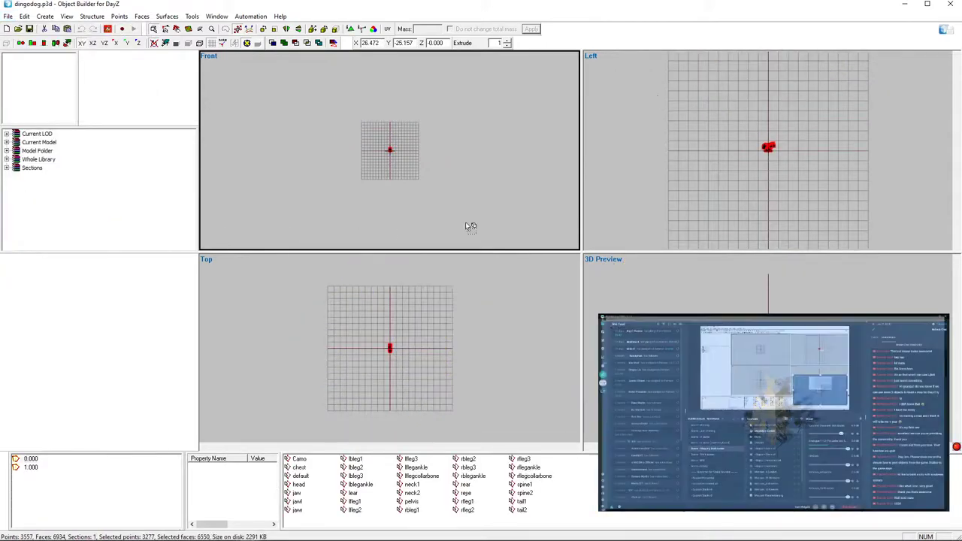
pyautogui.click(108, 30)
pyautogui.click(136, 34)
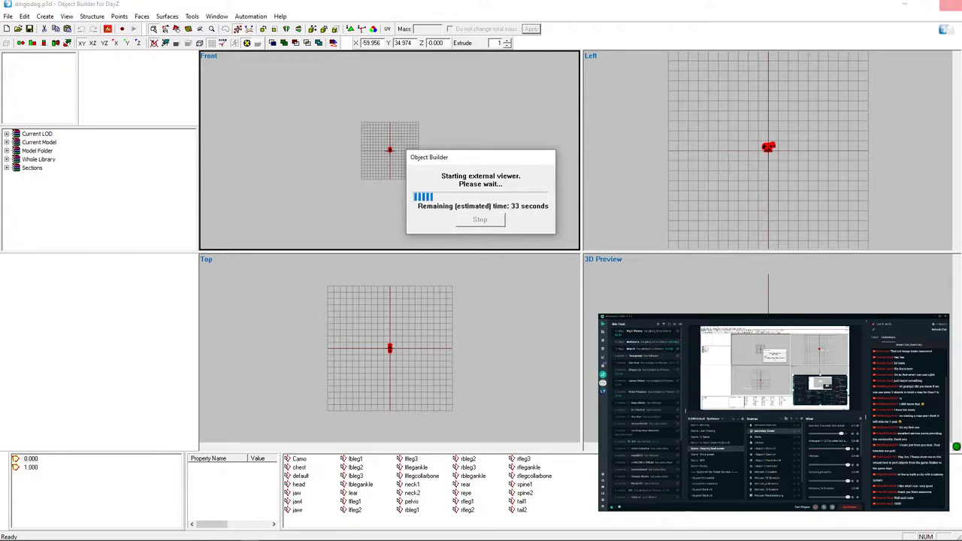
pyautogui.moveTo(251, 533)
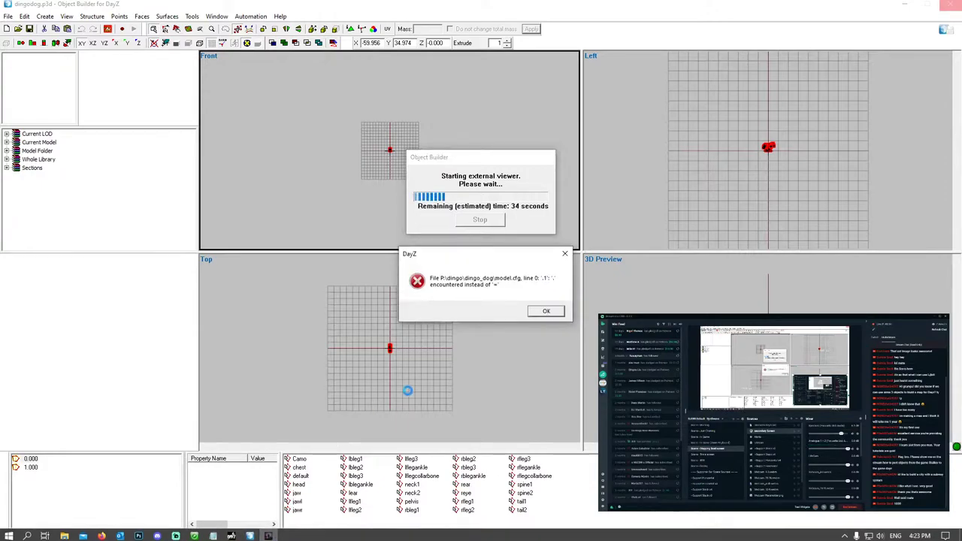
pyautogui.click(547, 310)
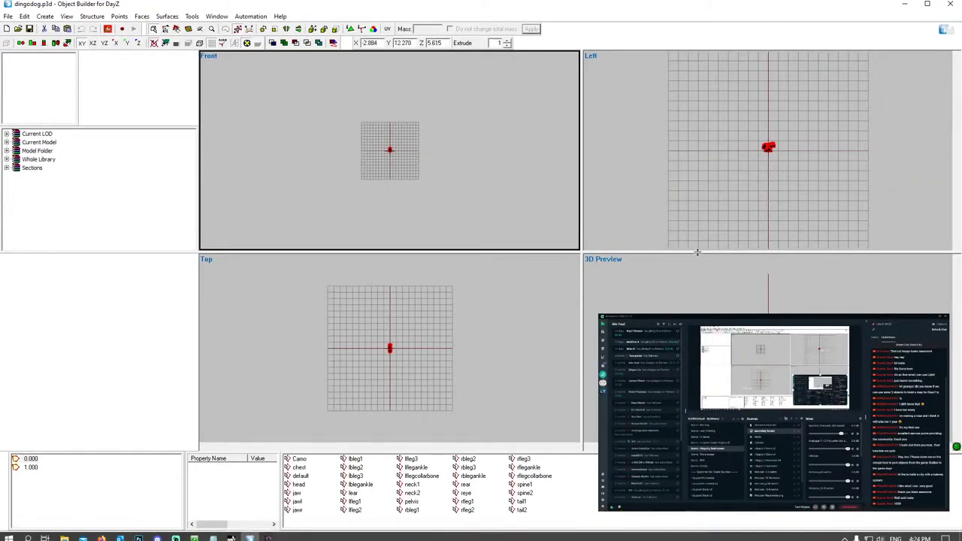
pyautogui.click(7, 16)
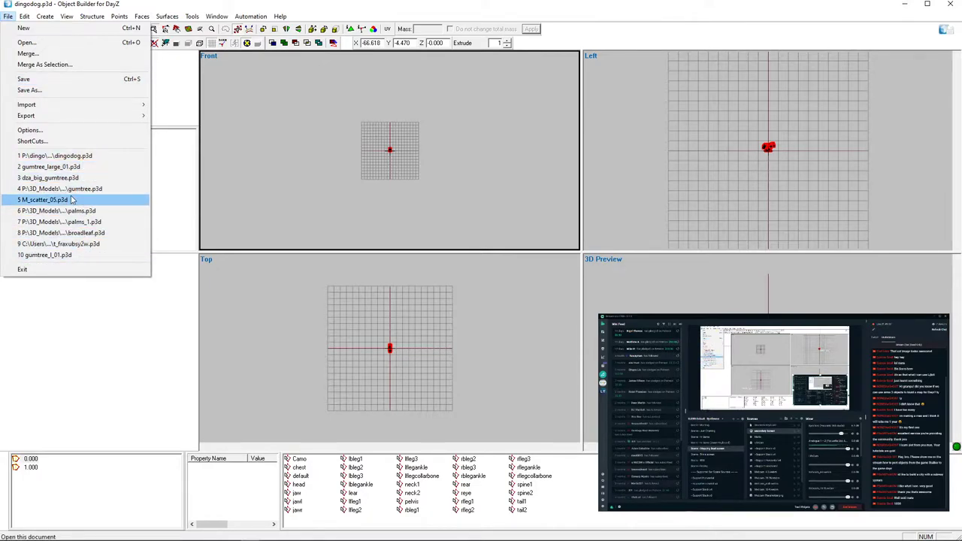
pyautogui.click(239, 179)
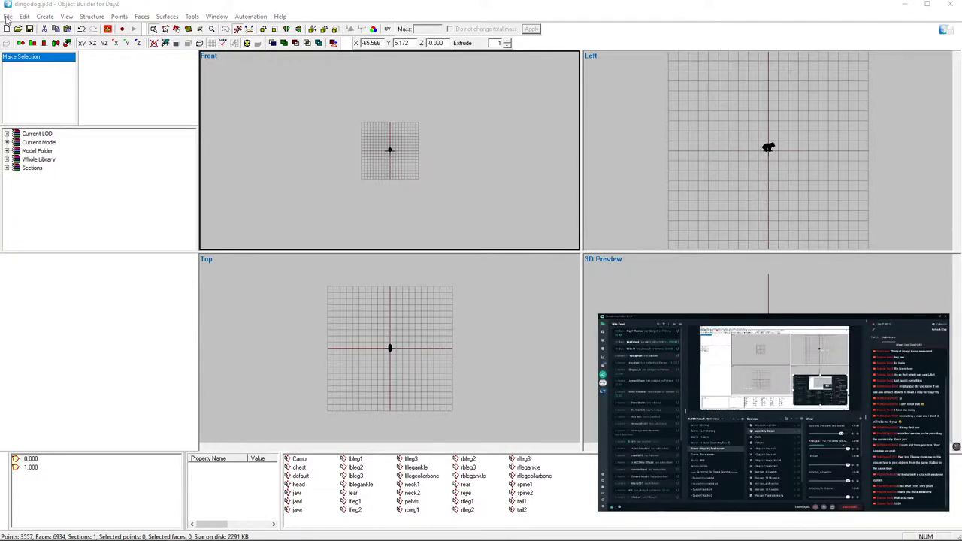
# Show the recent model palms.p3d in the external viewer and compare its LODs 1.000 and 0.000.
pyautogui.click(8, 16)
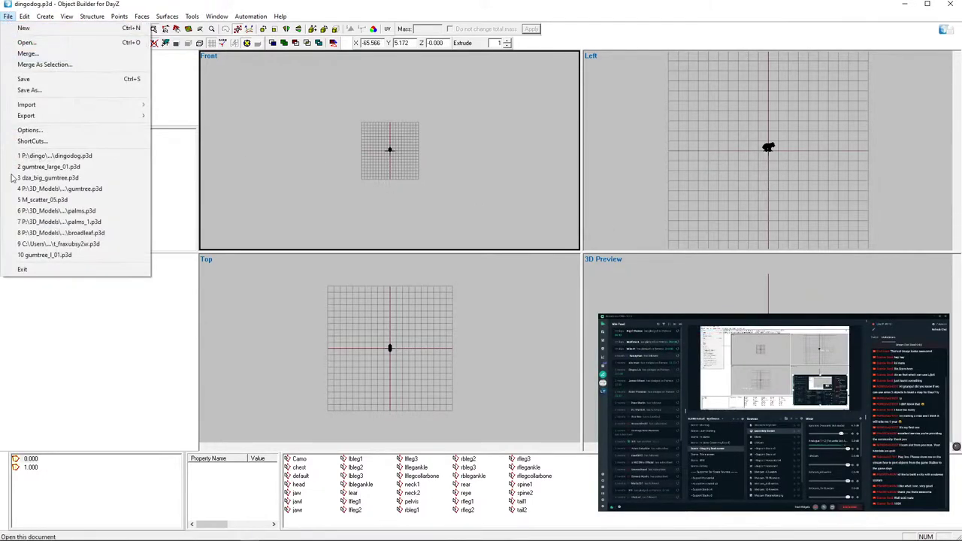
pyautogui.click(75, 212)
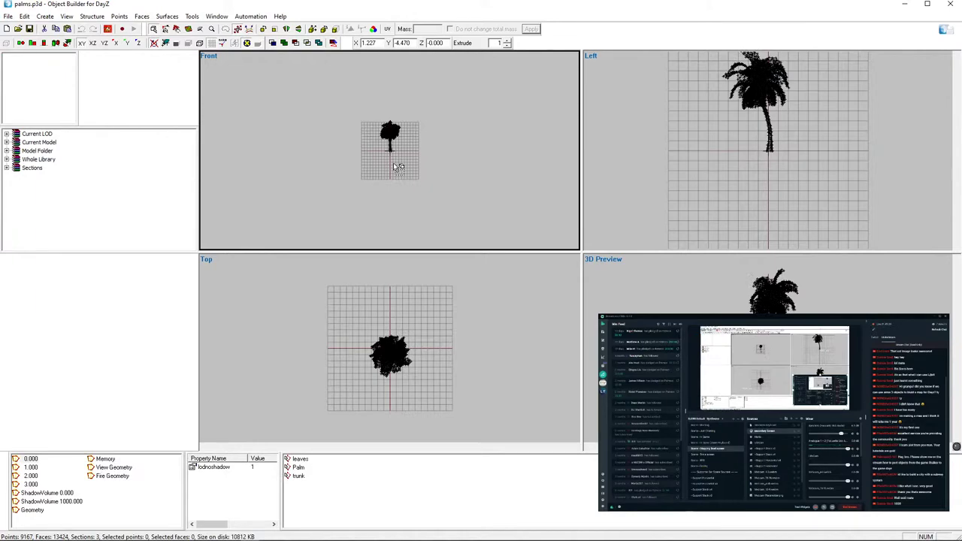
pyautogui.hotkey('ctrl', 'shift', 'v')
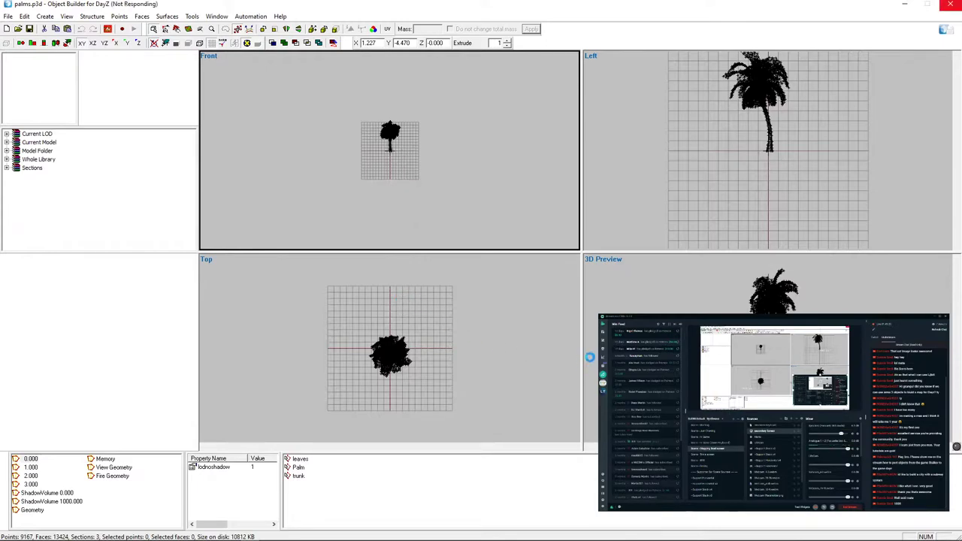
pyautogui.moveTo(276, 535)
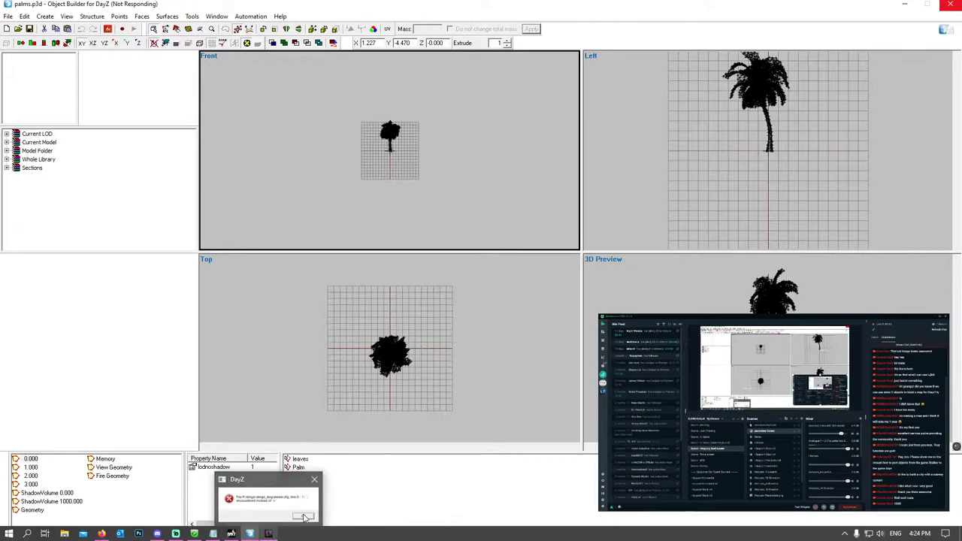
pyautogui.click(304, 517)
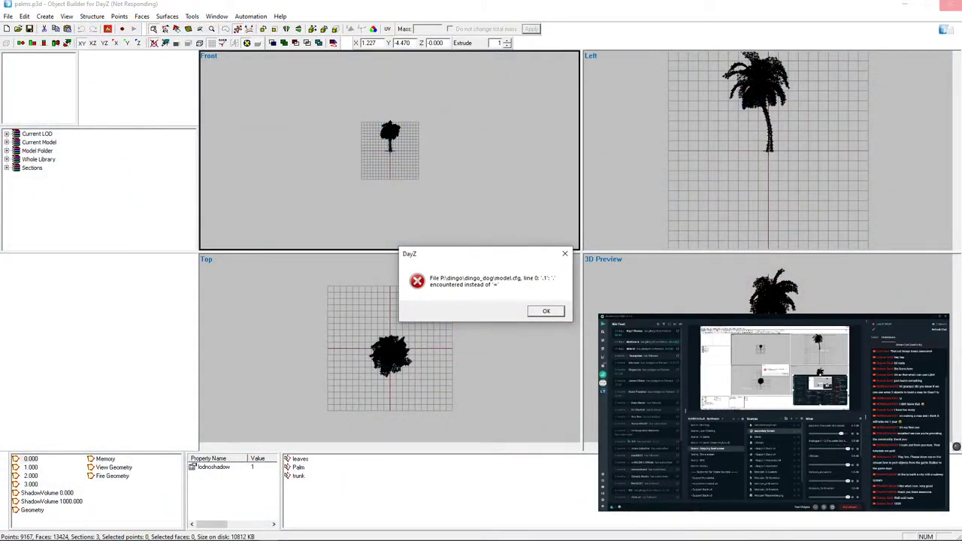
pyautogui.press('Return')
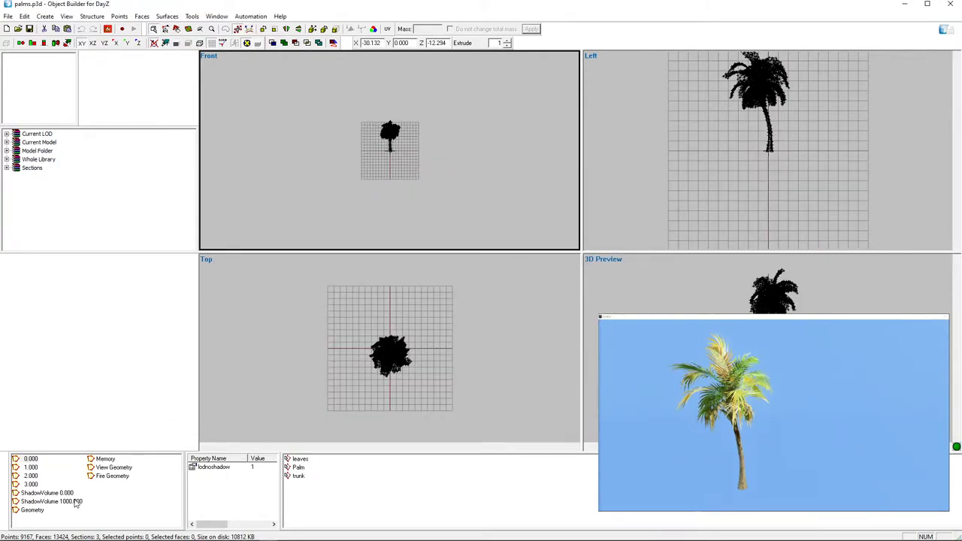
pyautogui.click(30, 468)
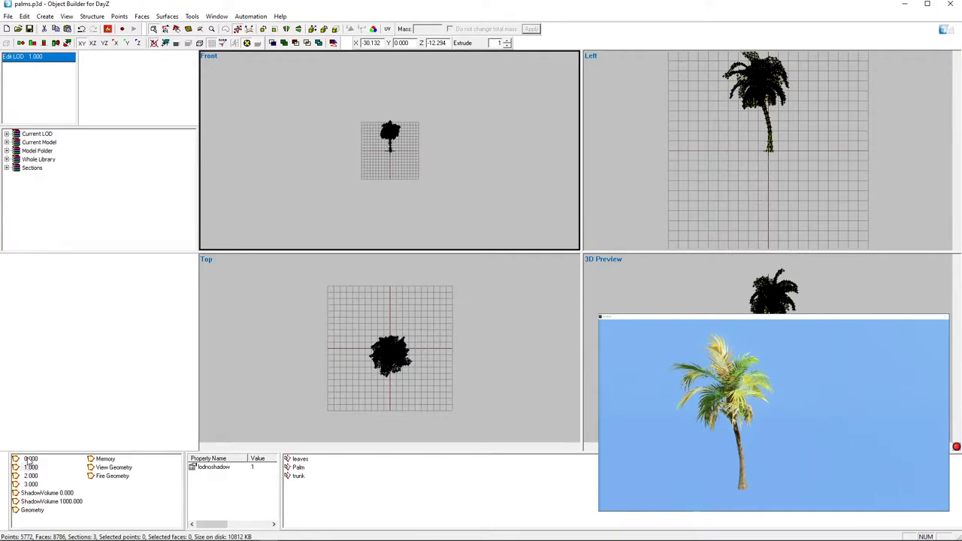
pyautogui.click(29, 460)
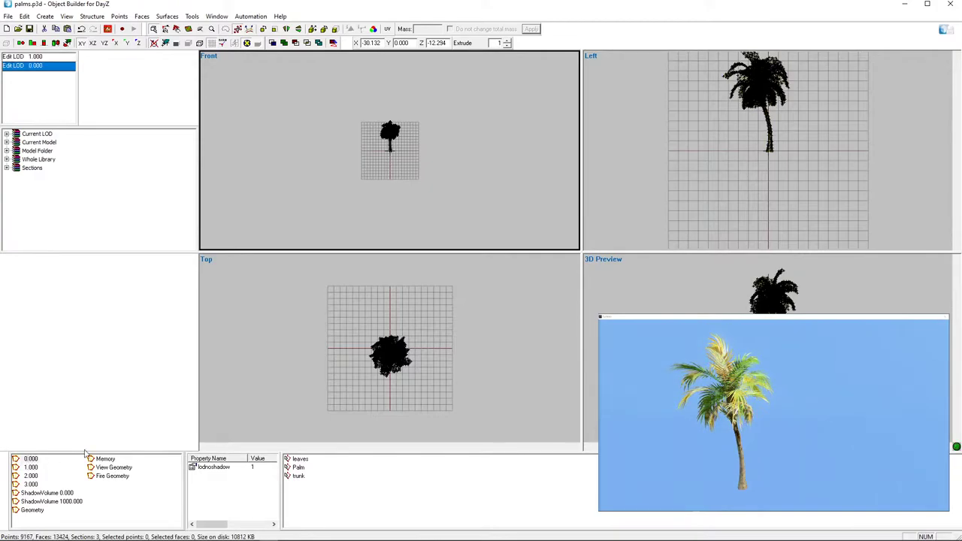
# Open the Arma 3 Vegetation P3D wiki page from its desktop shortcut in Firefox and find the basic vegetation setup table.
pyautogui.click(916, 8)
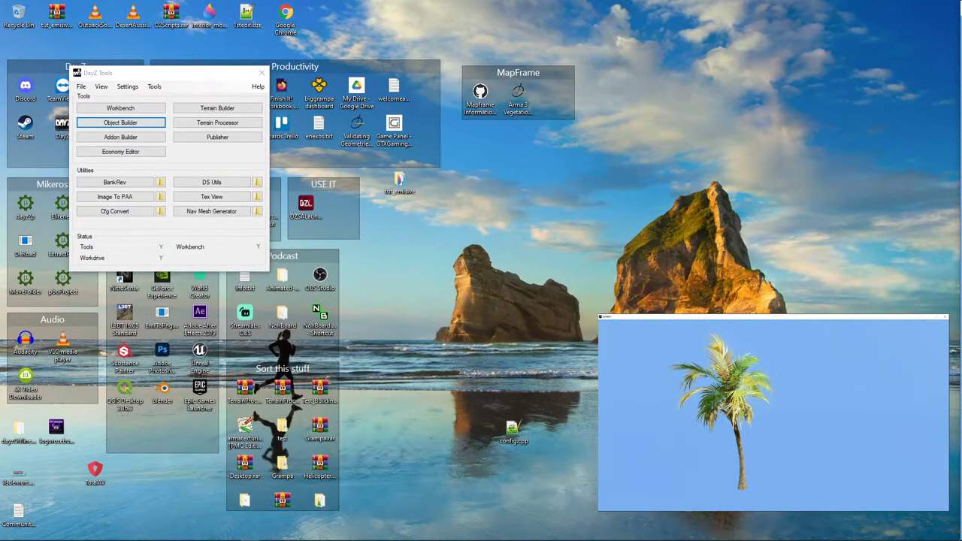
pyautogui.press('super')
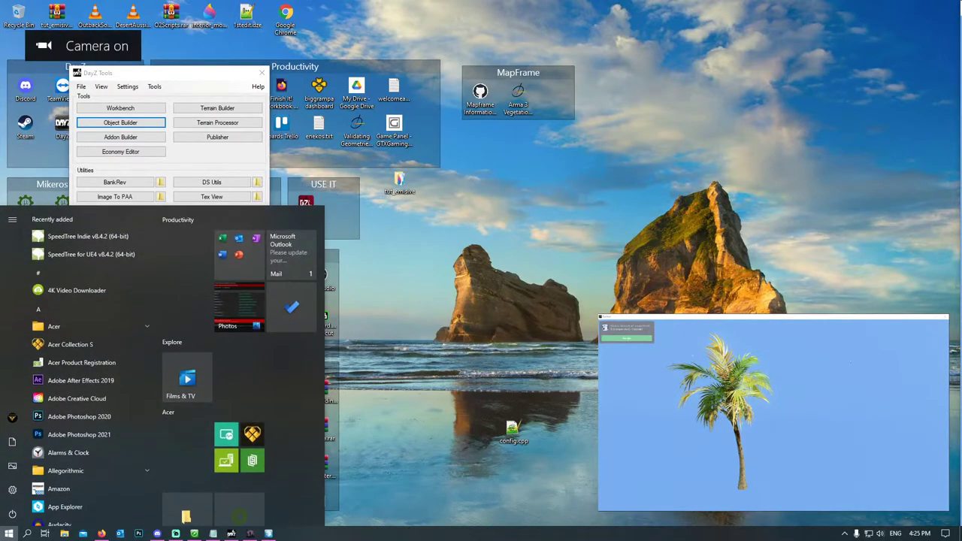
pyautogui.doubleClick(518, 96)
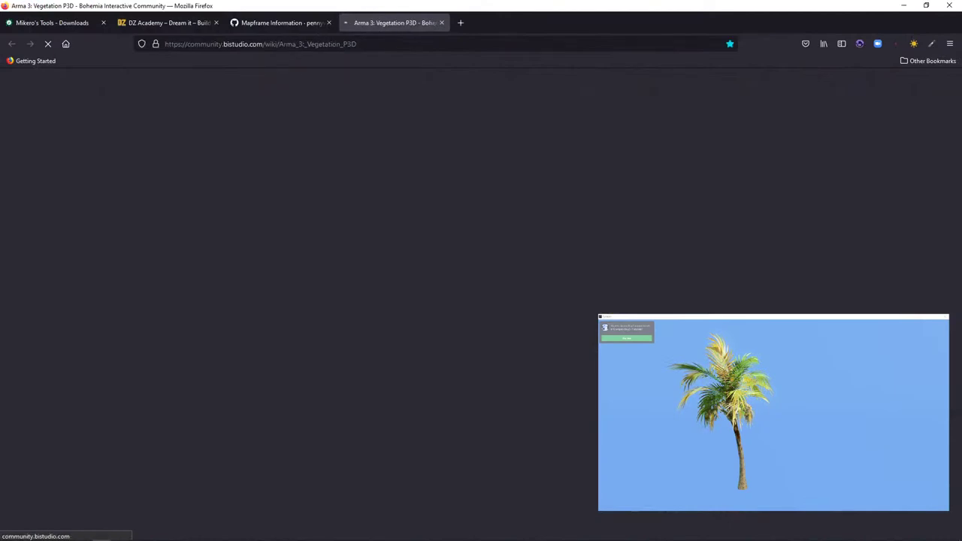
pyautogui.scroll(-4, 311, 299)
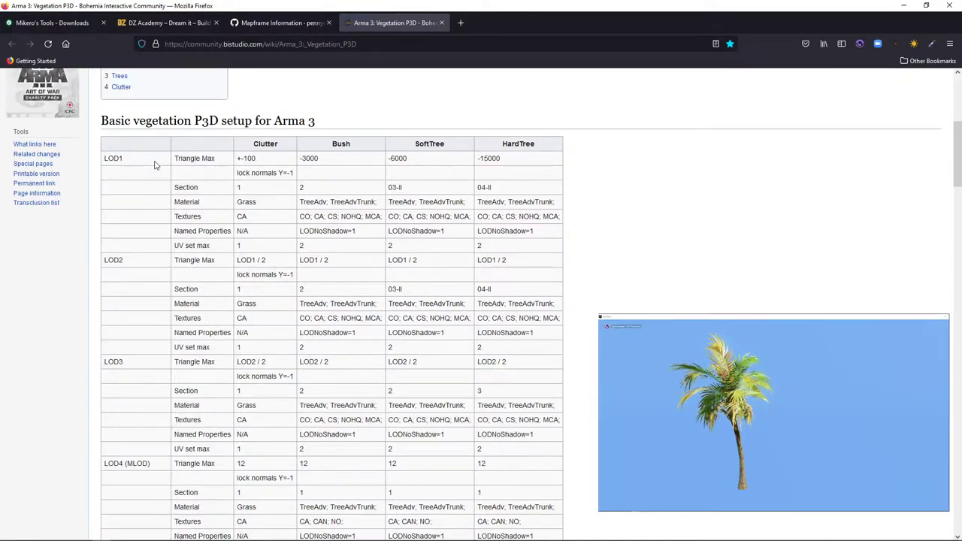
# Highlight the HardTree triangle maximum for LOD1 and check it against the palm model in Object Builder, returning to the wiki page.
pyautogui.moveTo(479, 157); pyautogui.dragTo(501, 159)
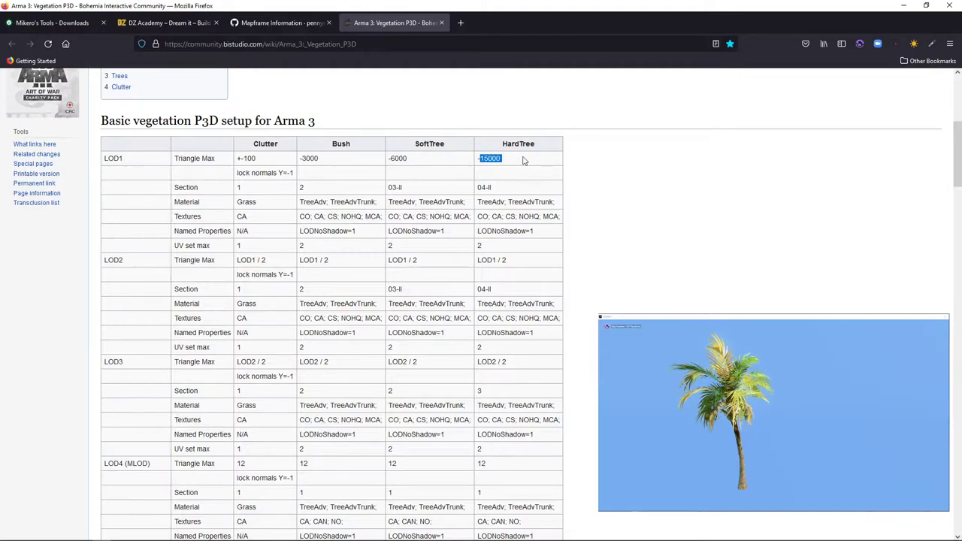
pyautogui.click(497, 169)
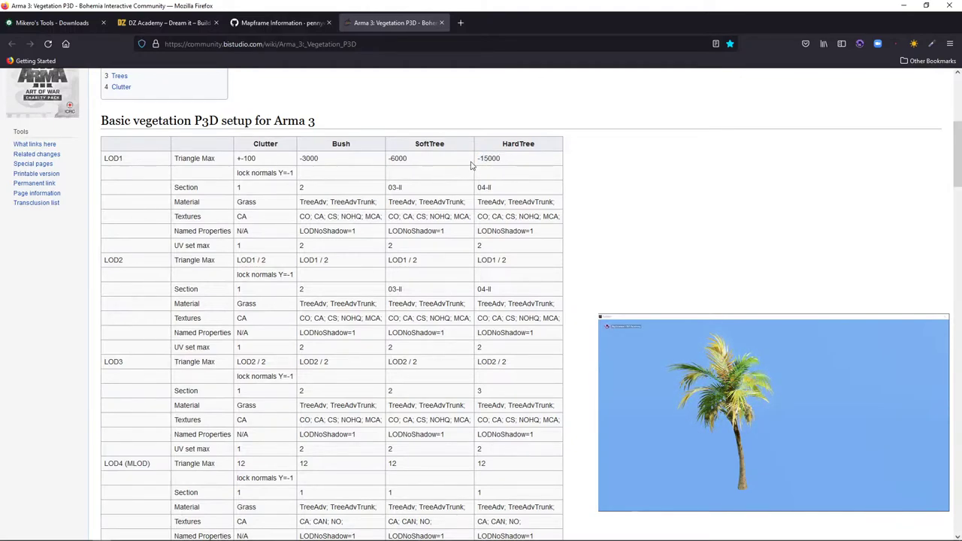
pyautogui.moveTo(478, 159); pyautogui.dragTo(502, 159)
pyautogui.click(517, 161)
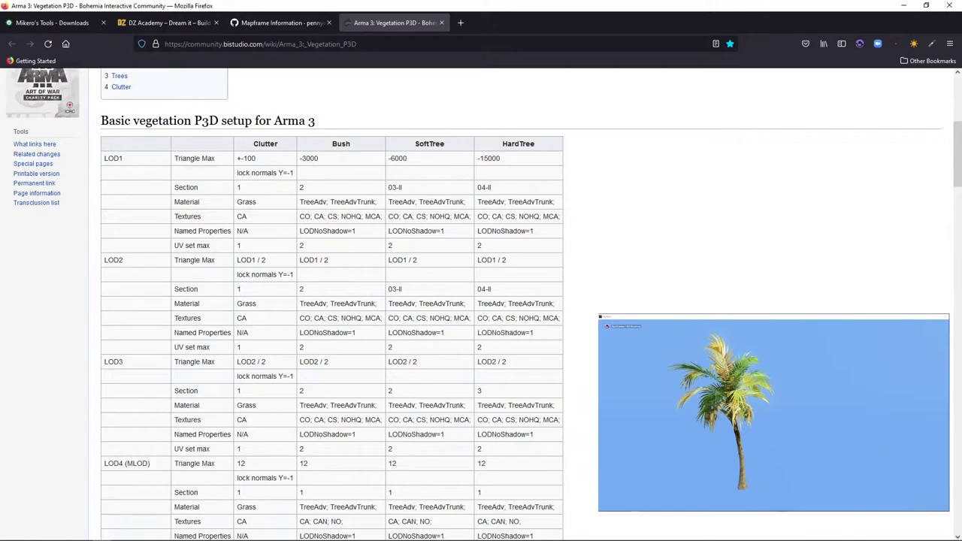
pyautogui.click(269, 534)
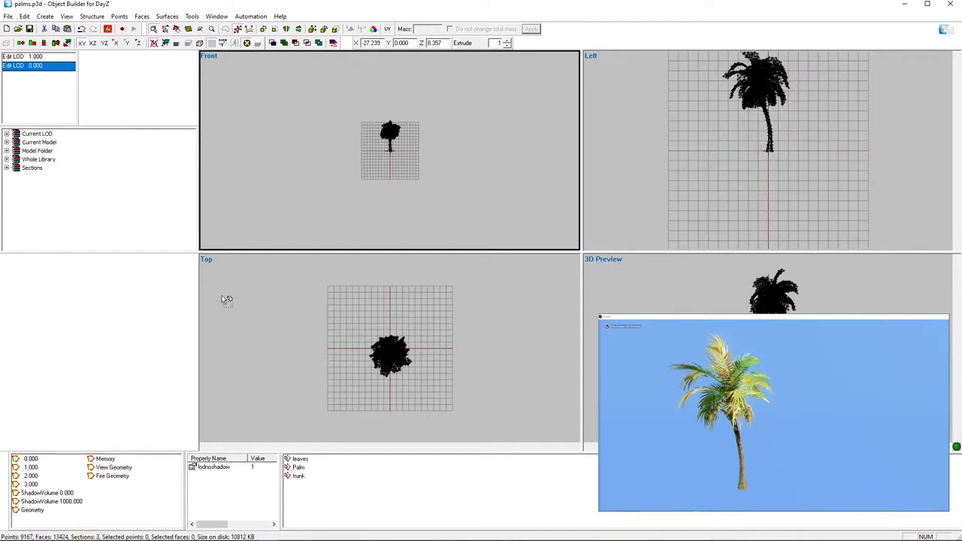
pyautogui.hotkey('alt', 'Tab')
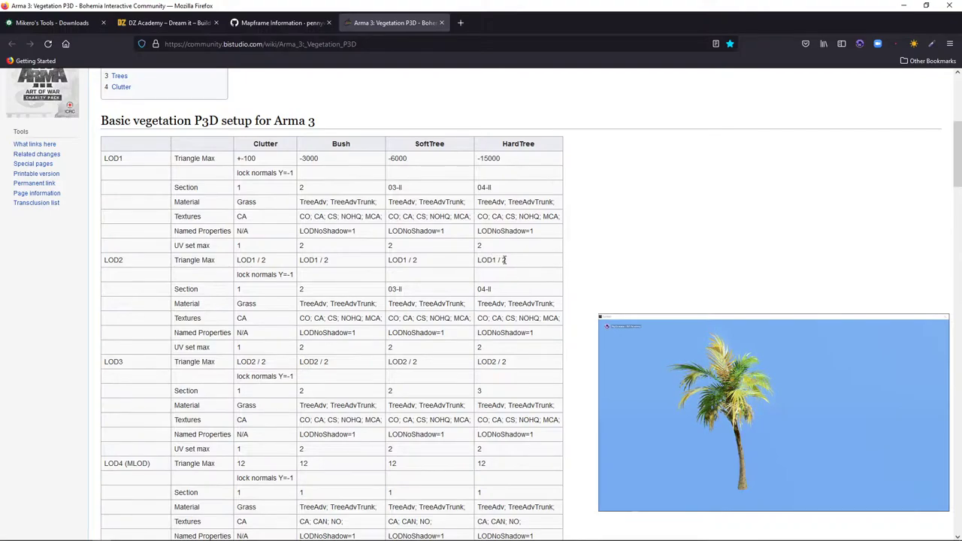
# Review the HardTree triangle maximums for LOD1, LOD2 and LOD3 by highlighting each, and read on to the LOD4 (MLOD) rows.
pyautogui.moveTo(487, 260); pyautogui.dragTo(480, 260)
pyautogui.scroll(-3, 484, 288)
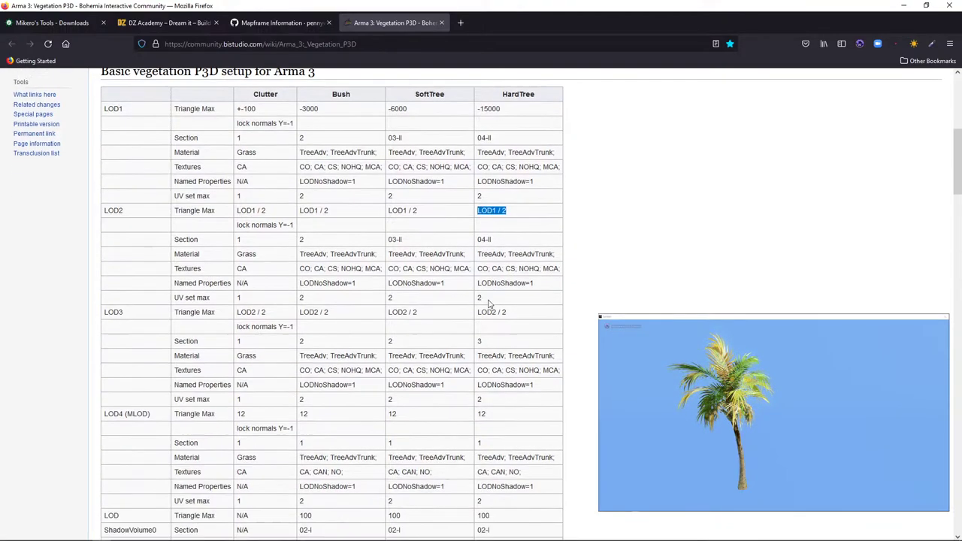
pyautogui.moveTo(509, 262); pyautogui.dragTo(478, 263)
pyautogui.scroll(5, 489, 226)
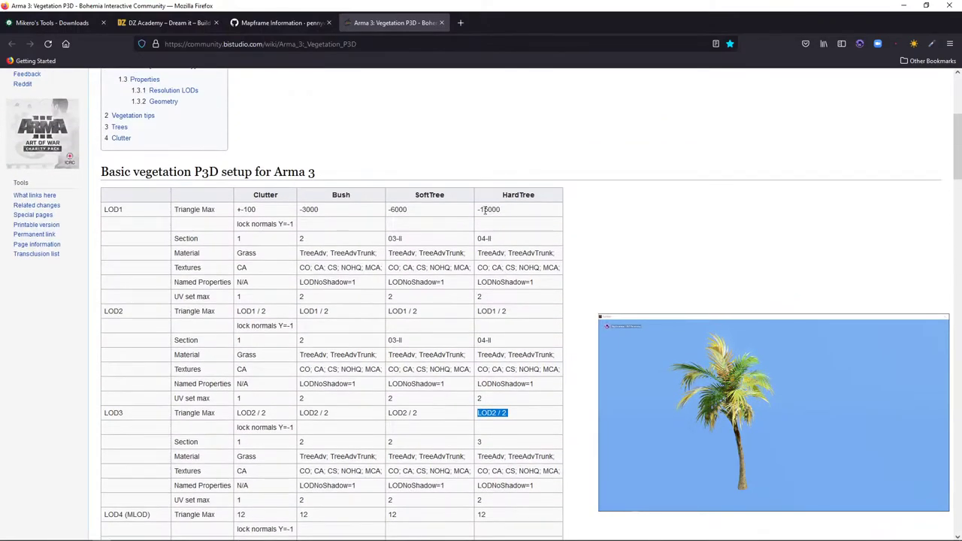
pyautogui.moveTo(479, 209); pyautogui.dragTo(516, 213)
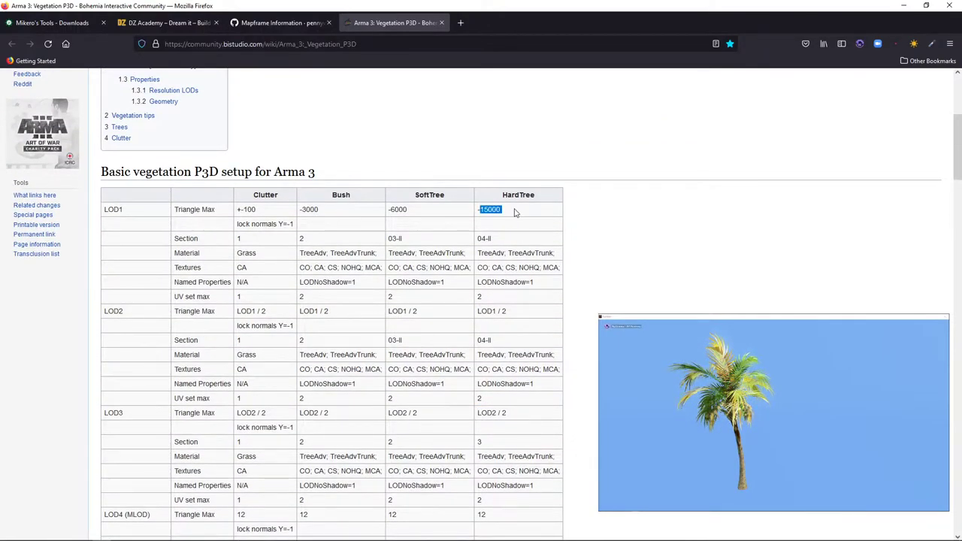
pyautogui.moveTo(508, 309); pyautogui.dragTo(474, 314)
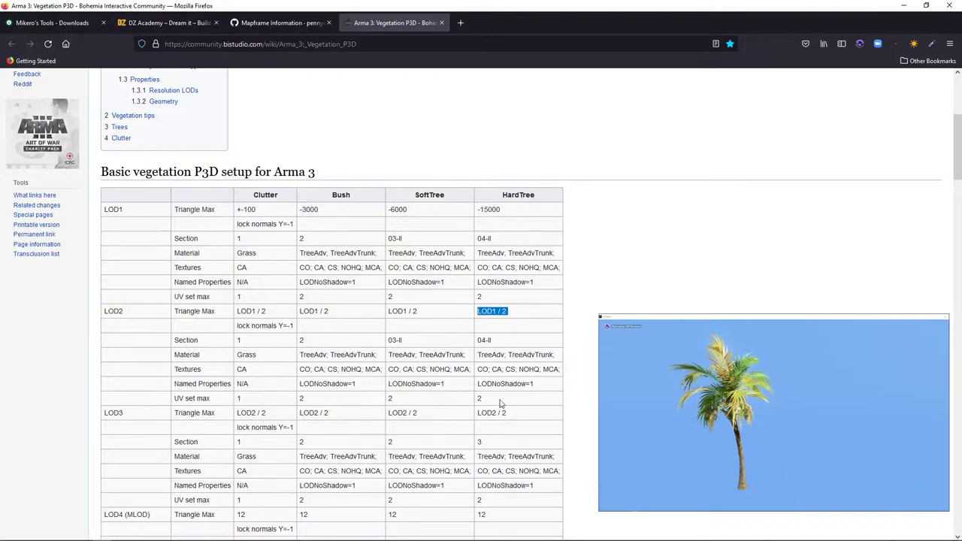
pyautogui.moveTo(513, 416); pyautogui.dragTo(462, 422)
pyautogui.scroll(-5, 473, 383)
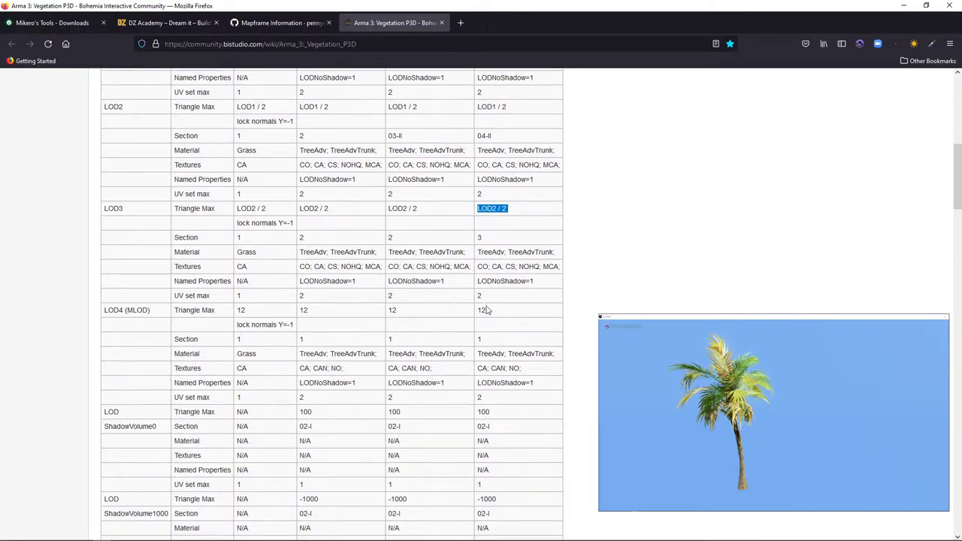
pyautogui.moveTo(485, 300); pyautogui.dragTo(478, 299)
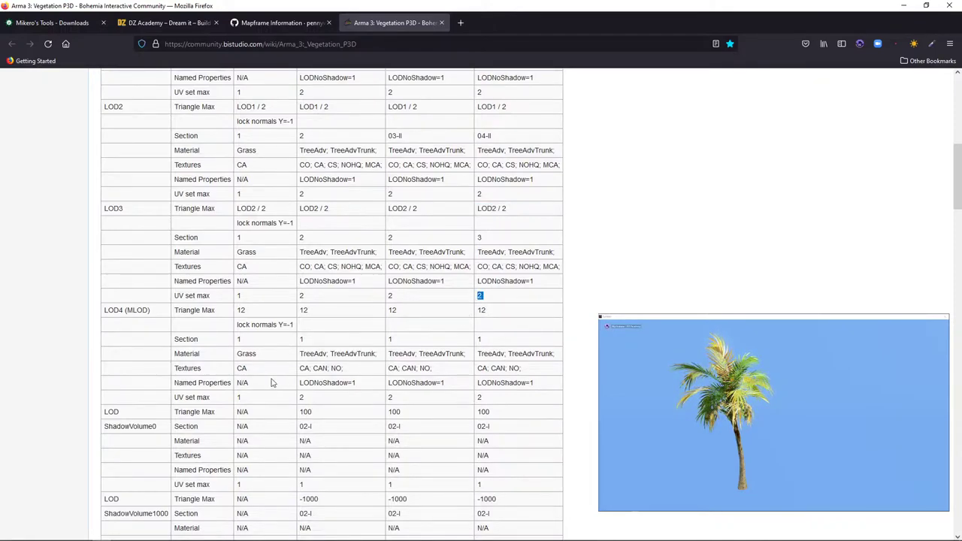
# Switch back to Object Builder and show the palm model's LOD 3.000.
pyautogui.hotkey('alt', 'Tab')
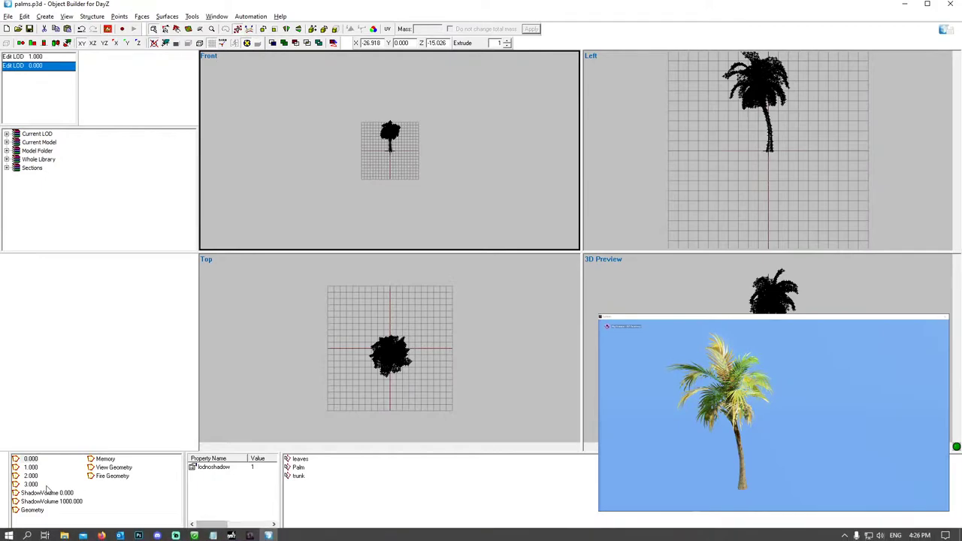
pyautogui.click(30, 484)
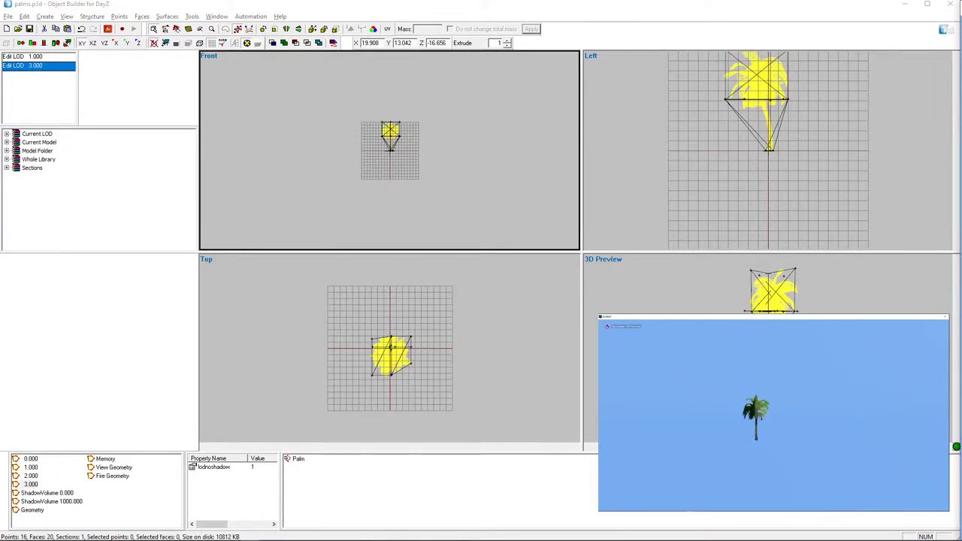
# Switch back to the Arma 3 Vegetation P3D wiki page and read the rest of the setup table, shadow LODs, geometry LODs and properties.
pyautogui.click(792, 233)
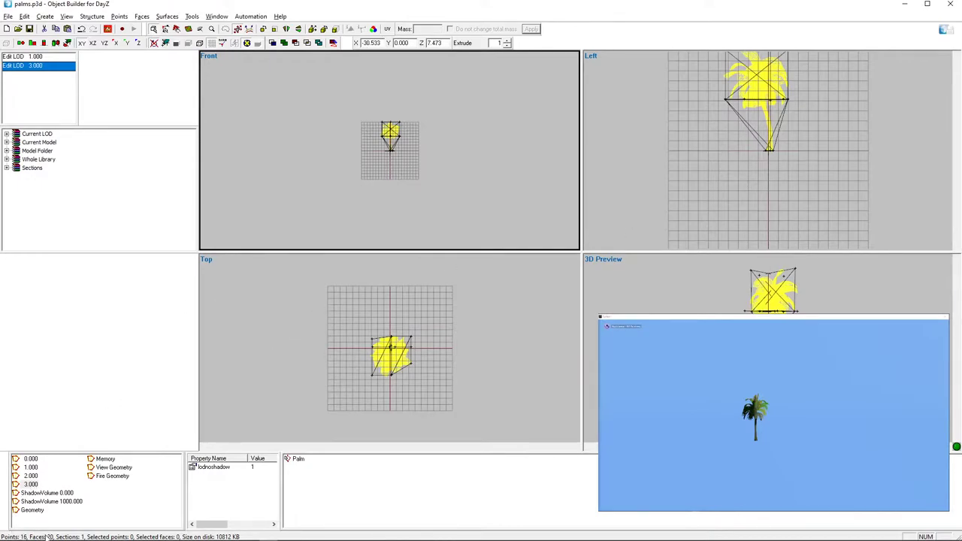
pyautogui.click(905, 5)
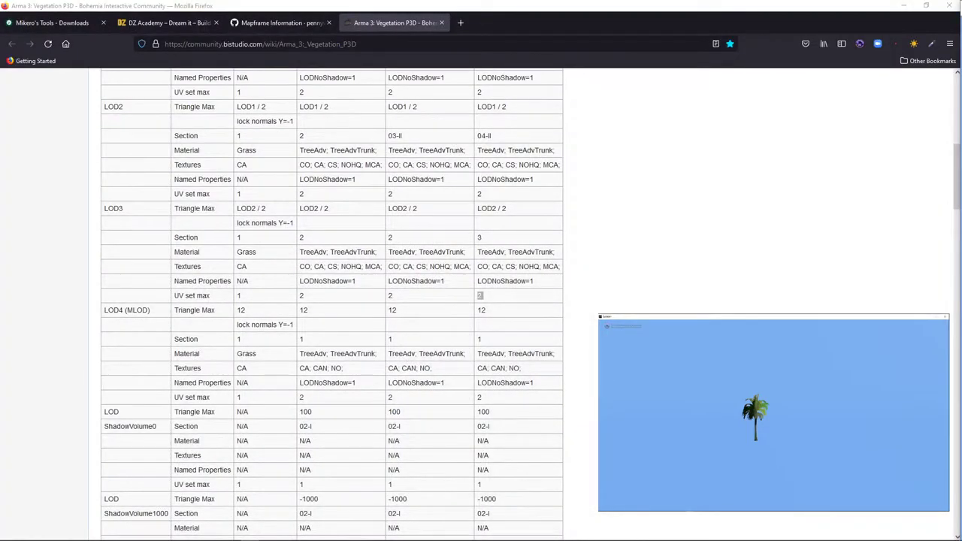
pyautogui.press('super')
pyautogui.click(596, 318)
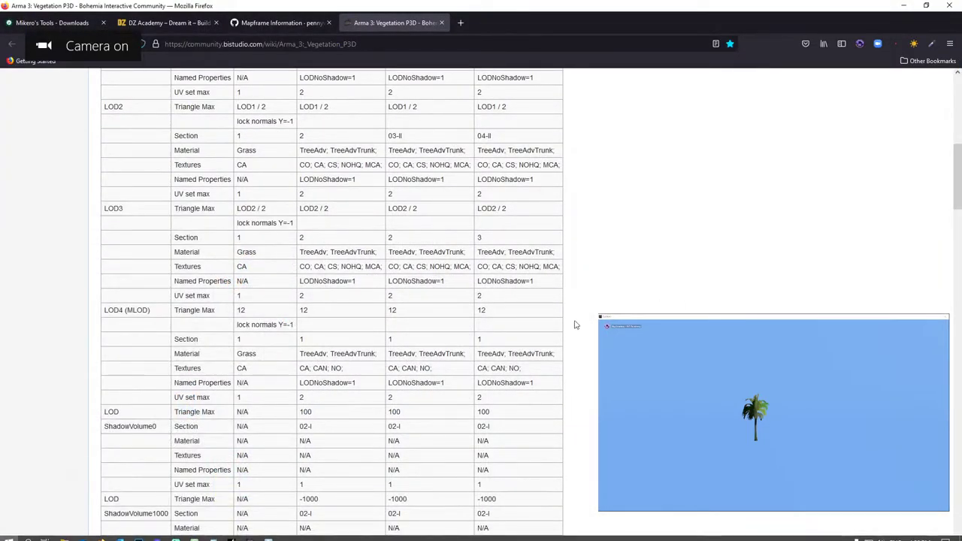
pyautogui.scroll(-5, 504, 307)
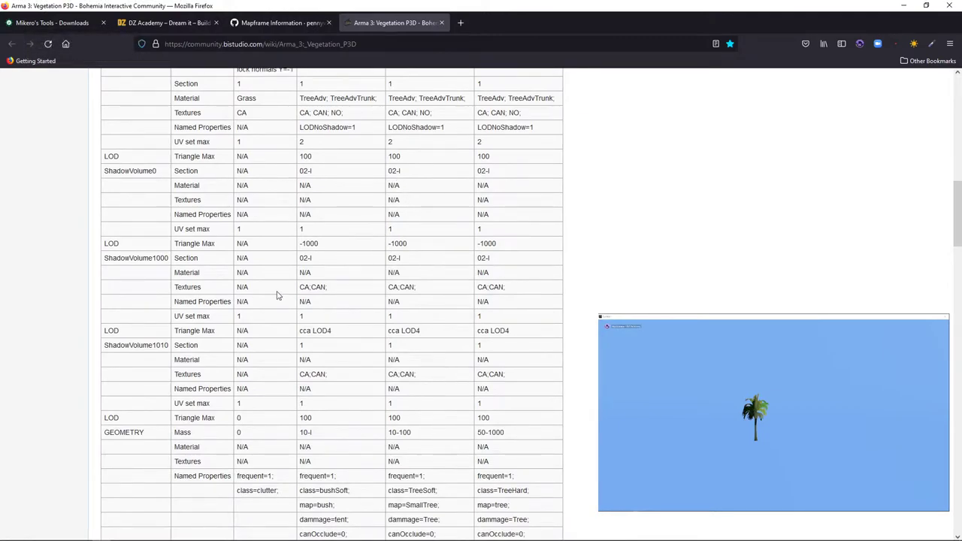
pyautogui.scroll(-7, 278, 294)
pyautogui.scroll(1, 214, 196)
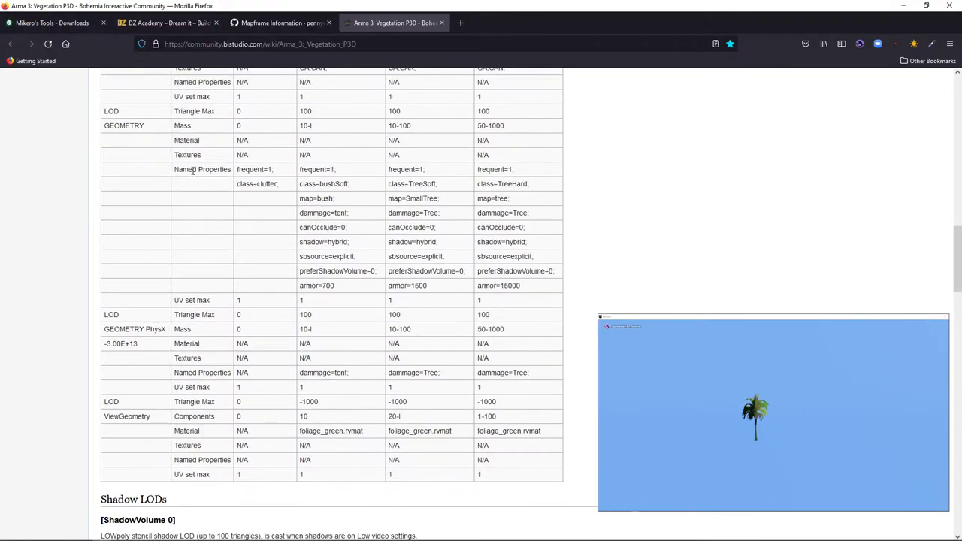
pyautogui.scroll(-10, 352, 272)
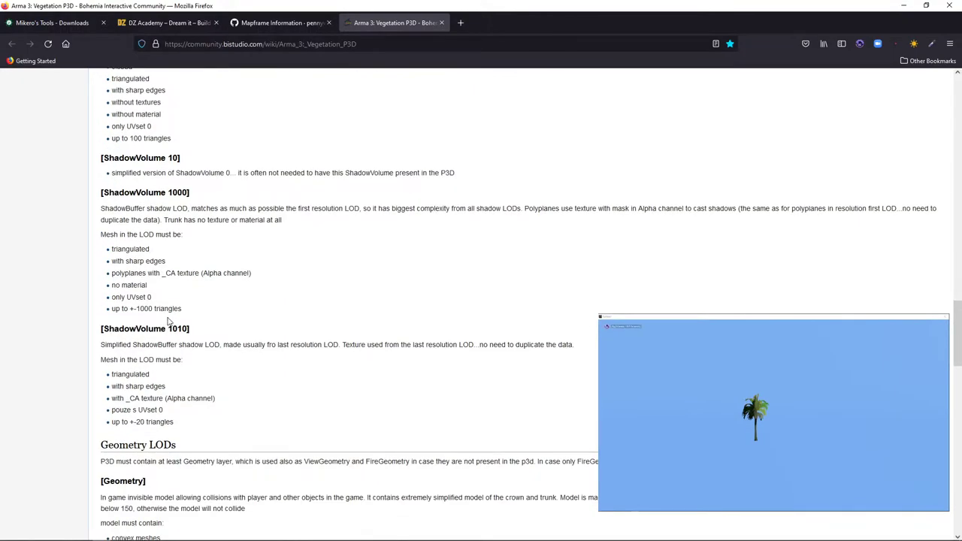
pyautogui.scroll(-6, 147, 286)
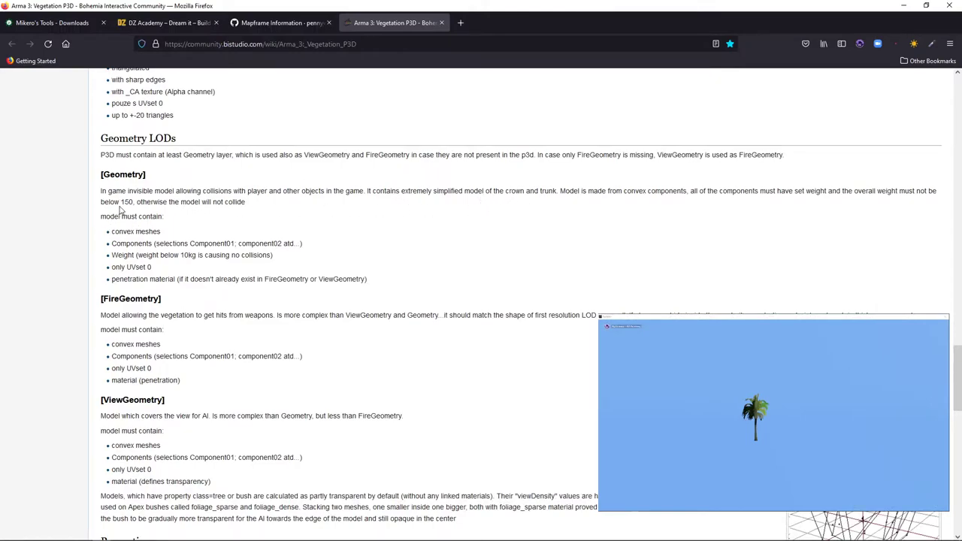
pyautogui.scroll(-7, 428, 271)
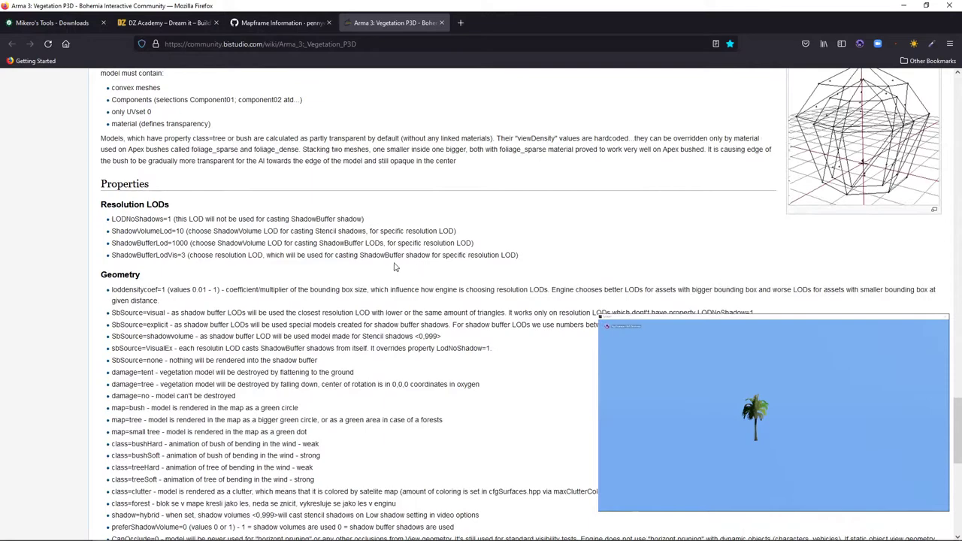
# Switch to Object Builder and show the palm model's LOD 0.000, viewing it up close in the Buldozer preview.
pyautogui.click(904, 5)
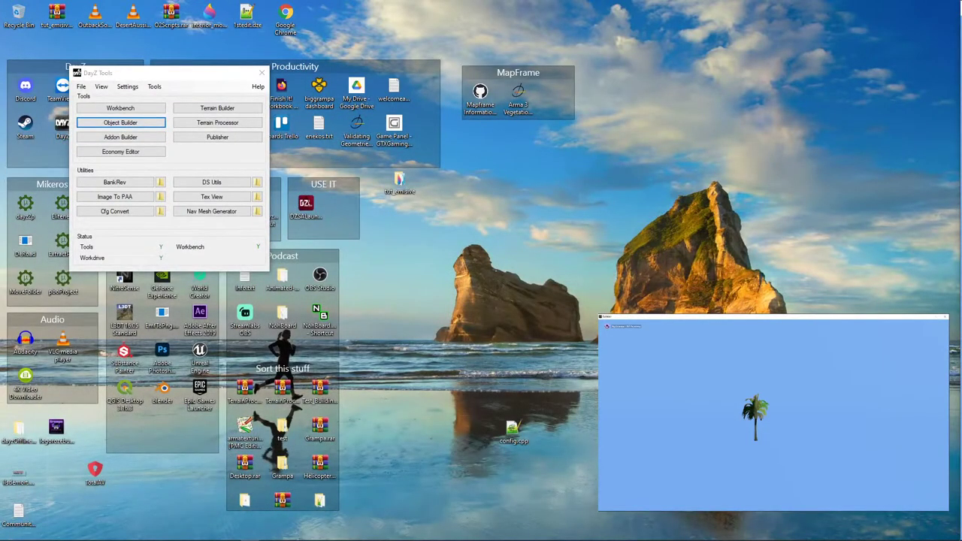
pyautogui.press('super')
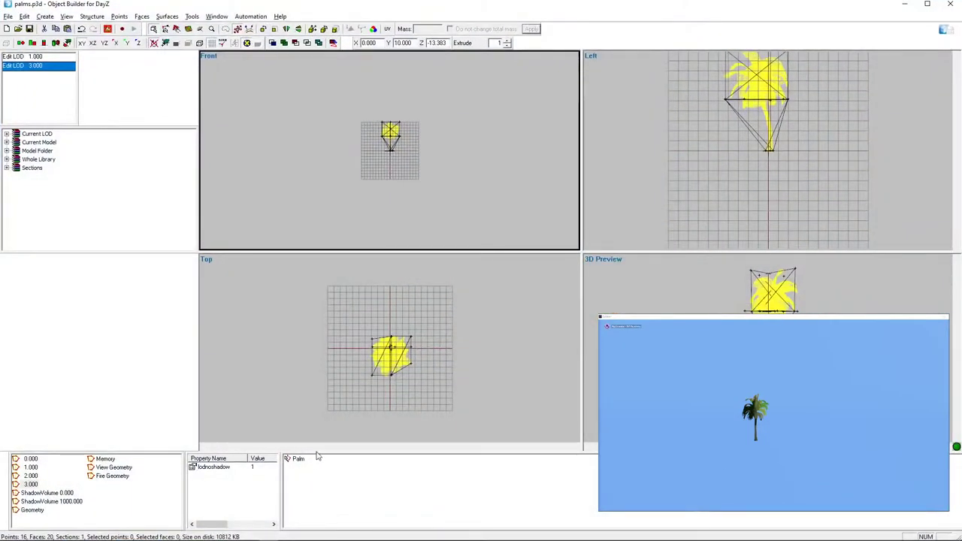
pyautogui.click(667, 192)
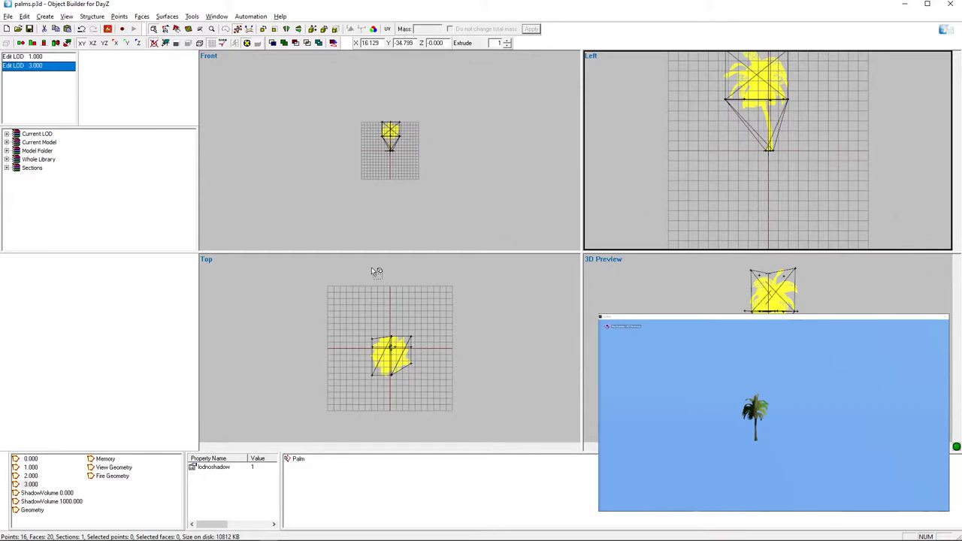
pyautogui.click(30, 460)
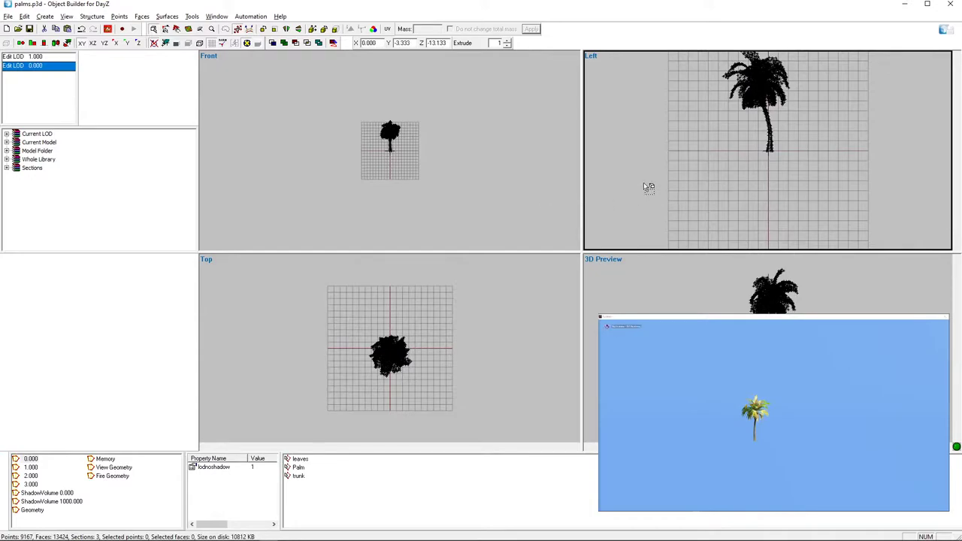
pyautogui.hotkey('alt', 'Tab')
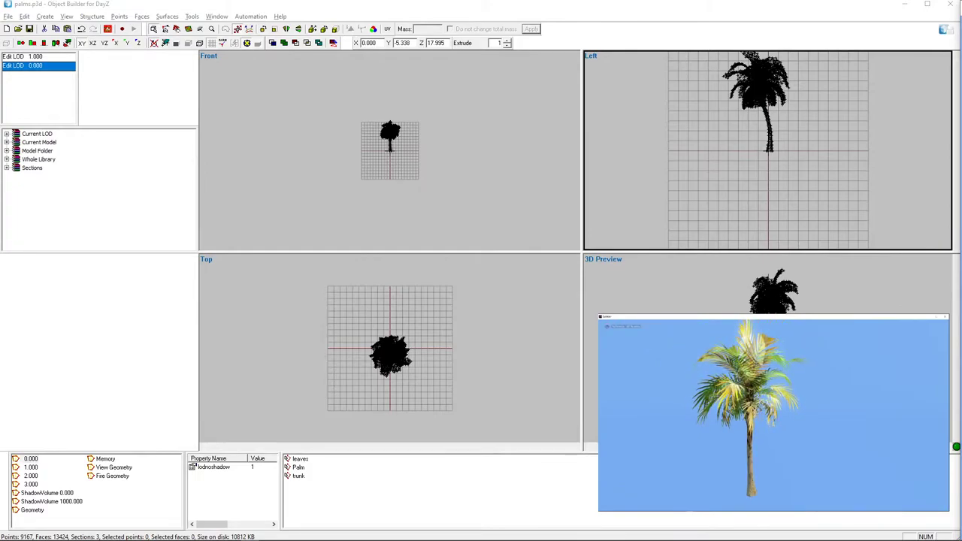
pyautogui.click(902, 6)
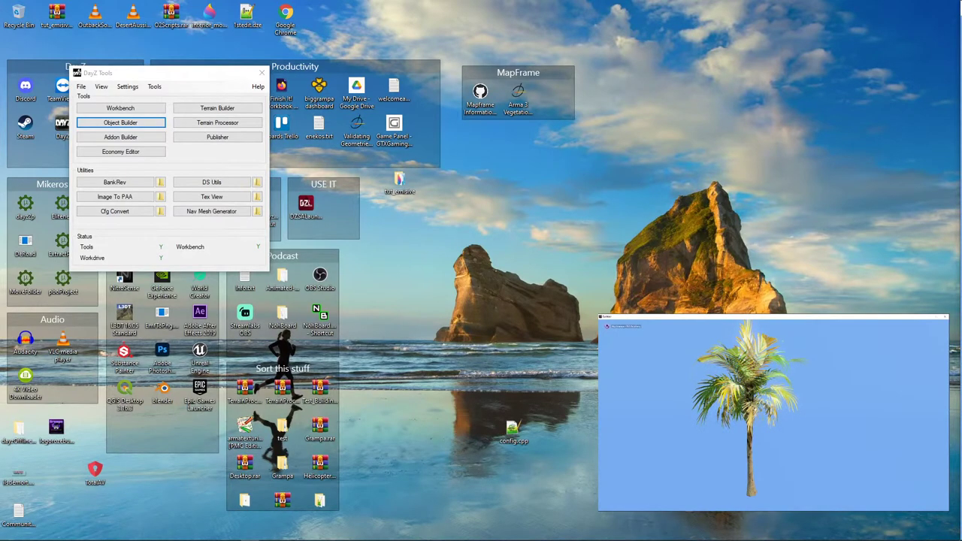
pyautogui.press('super')
pyautogui.moveTo(524, 347); pyautogui.dragTo(430, 424, button='right')
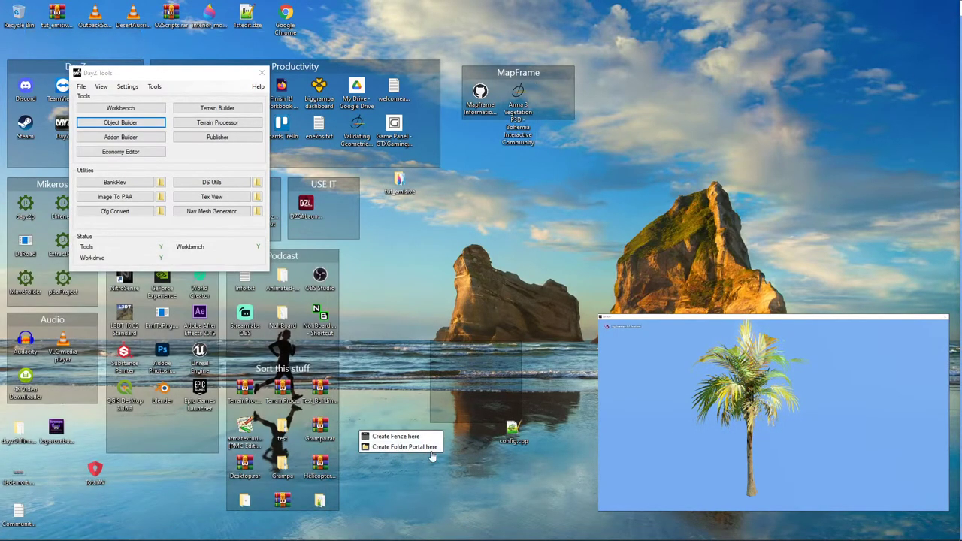
pyautogui.click(430, 455)
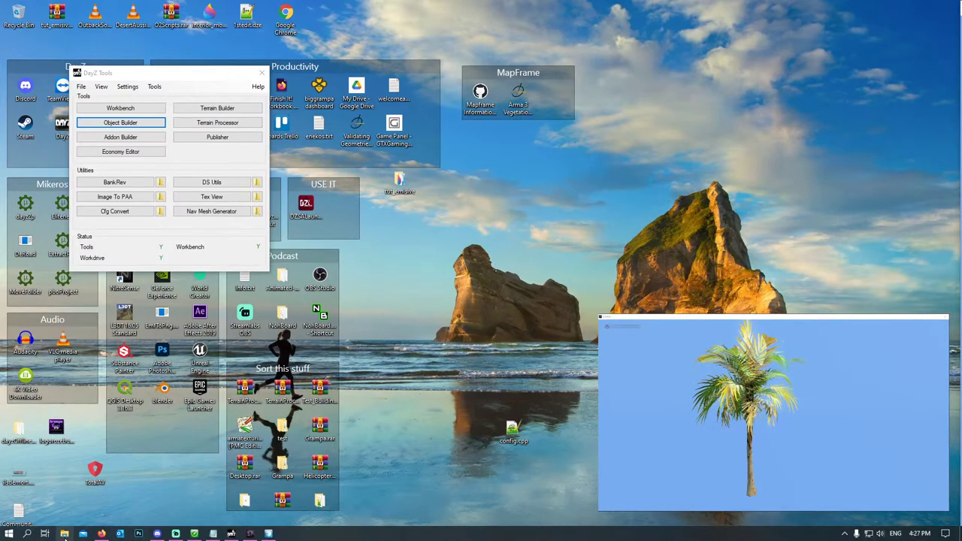
# Switch to File Explorer and open the Palms folder under 3D_Models, Aussie_Stuff, Flora on the P: drive.
pyautogui.click(65, 535)
pyautogui.click(34, 380)
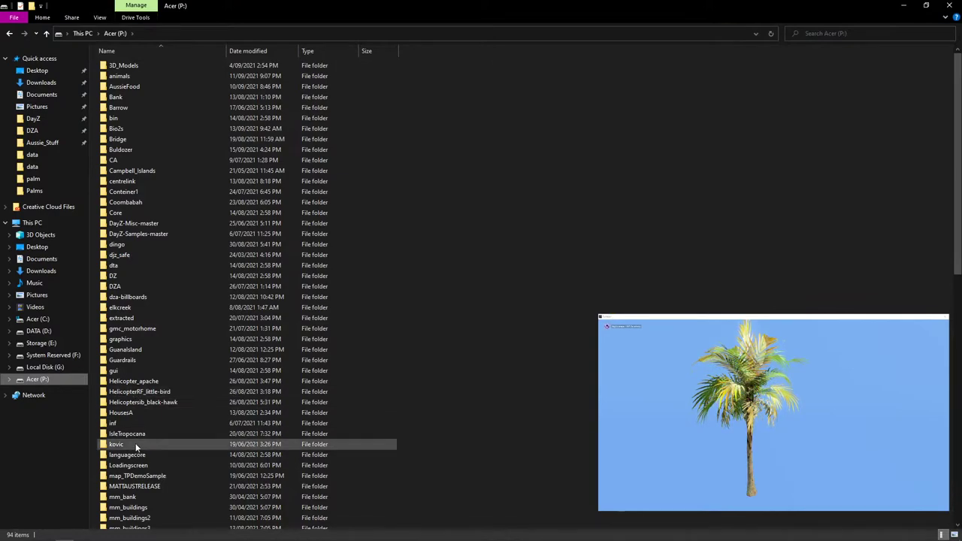
pyautogui.doubleClick(118, 66)
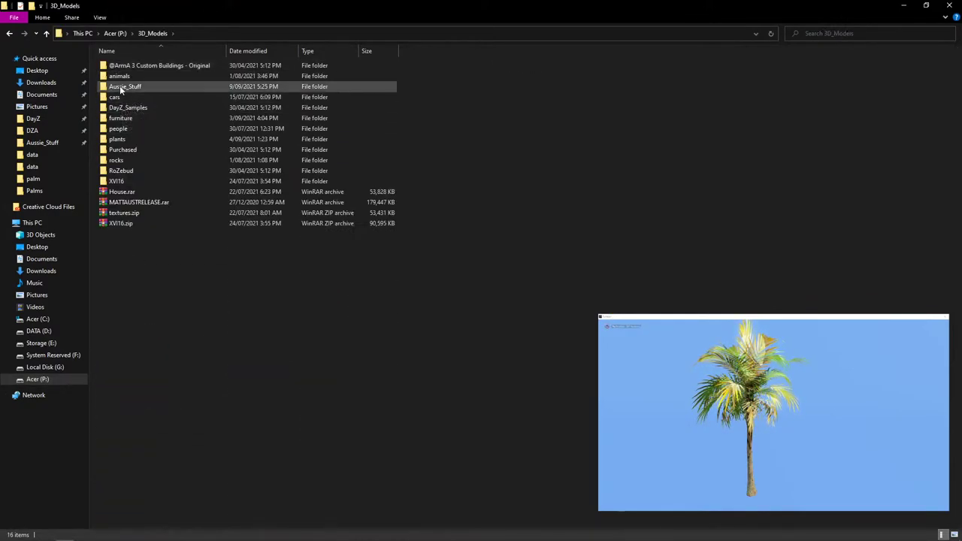
pyautogui.doubleClick(120, 87)
pyautogui.doubleClick(119, 78)
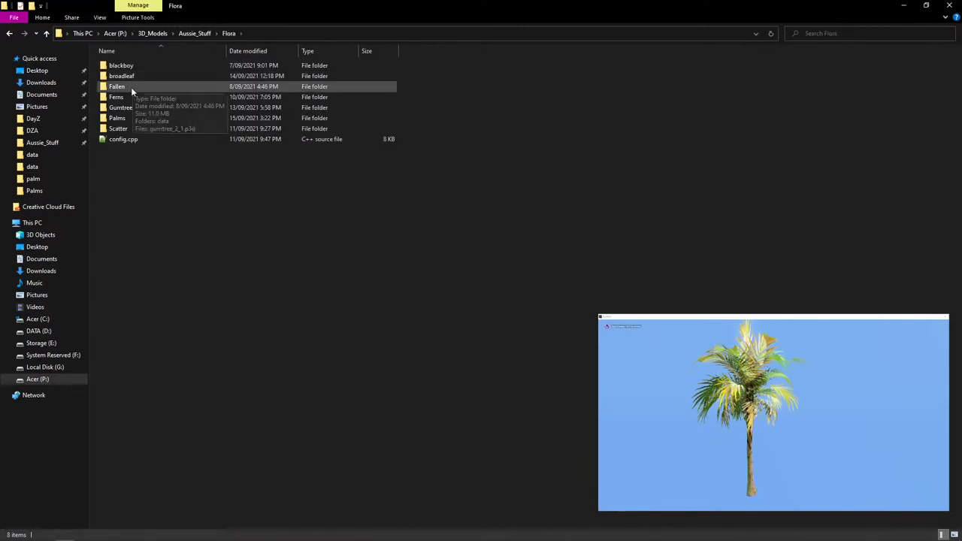
pyautogui.doubleClick(120, 119)
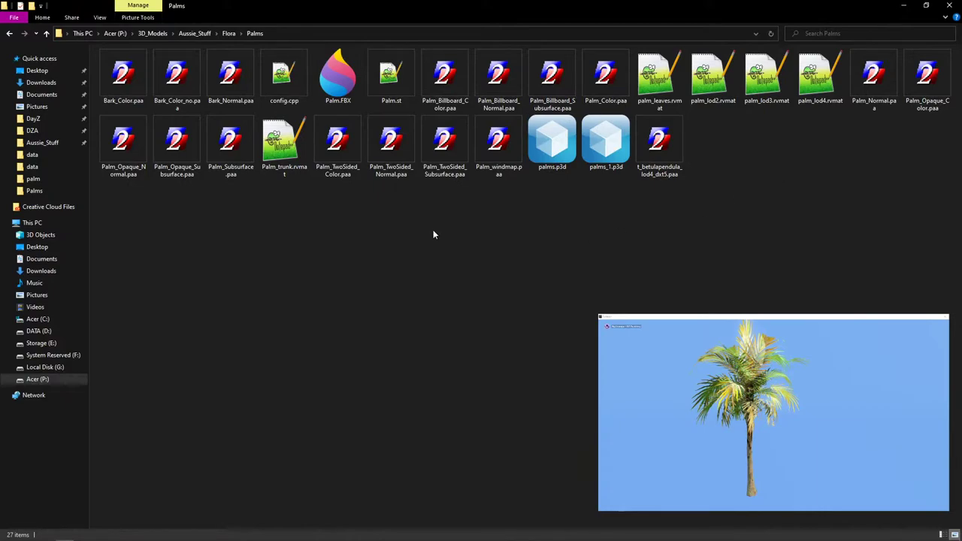
# Open Palm_windmap.paa in the texture viewer, show the whole texture and move the window clear of the file list.
pyautogui.doubleClick(498, 141)
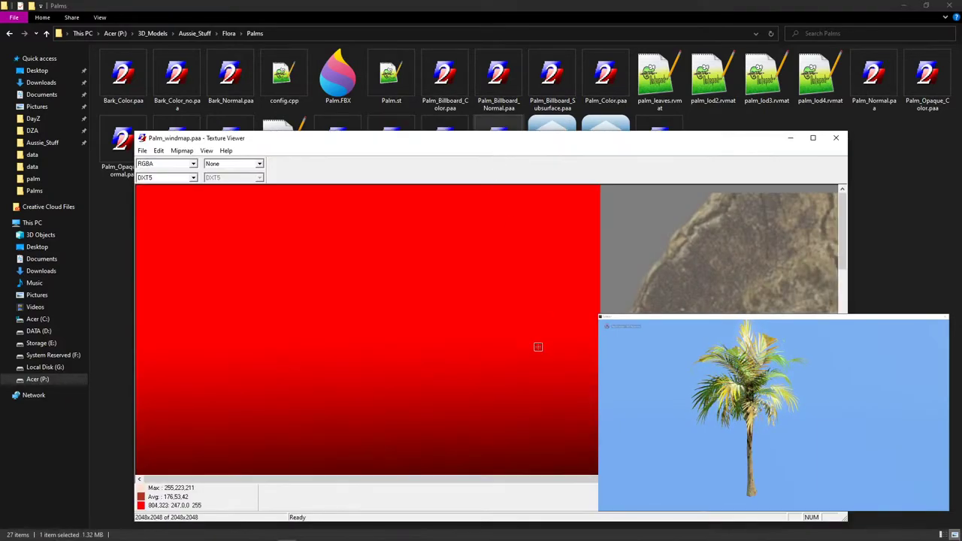
pyautogui.scroll(-3, 526, 294)
pyautogui.scroll(1, 187, 198)
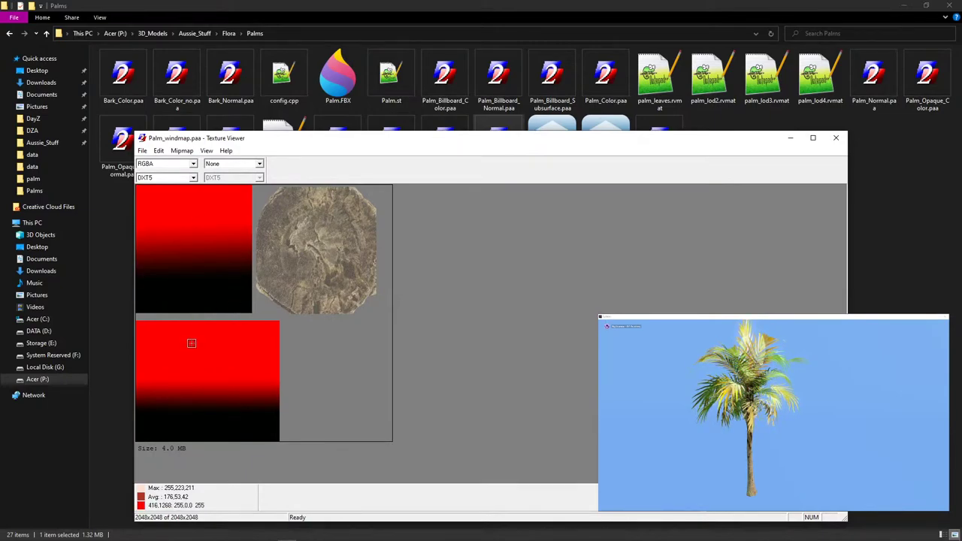
pyautogui.moveTo(443, 140); pyautogui.dragTo(517, 213)
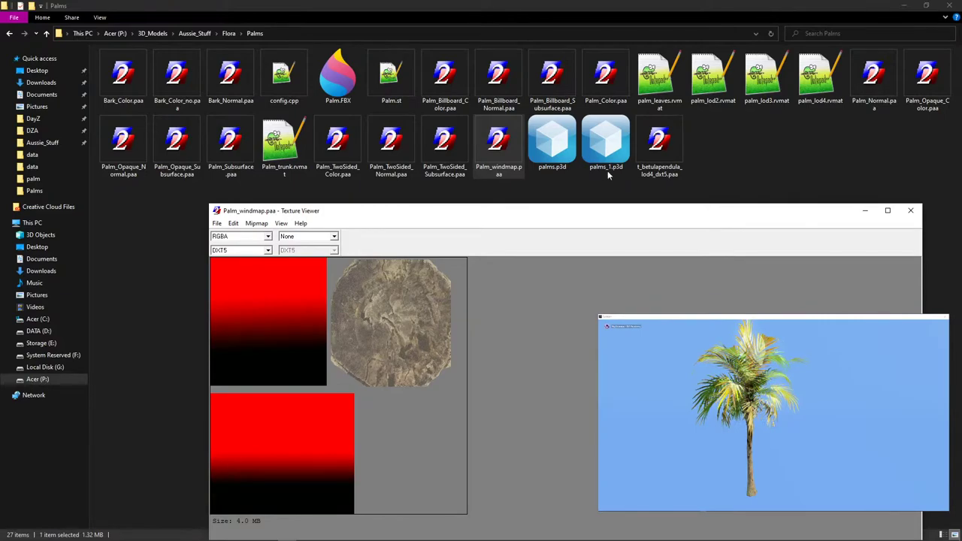
# Open Palm_windmap.paa again in a second viewer window, examine its red-to-black gradients, and return to the Palms folder.
pyautogui.click(490, 156)
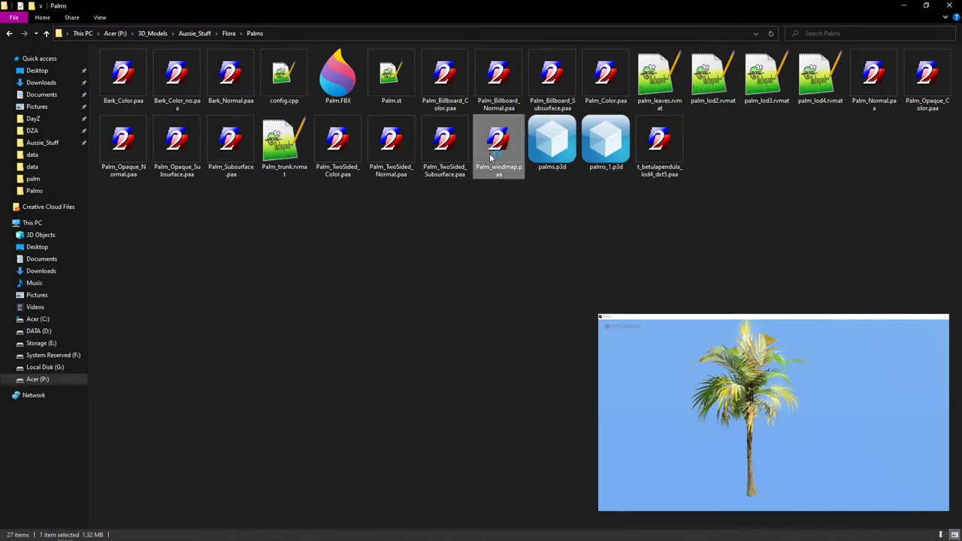
pyautogui.doubleClick(490, 156)
pyautogui.scroll(2, 155, 89)
pyautogui.scroll(-4, 154, 90)
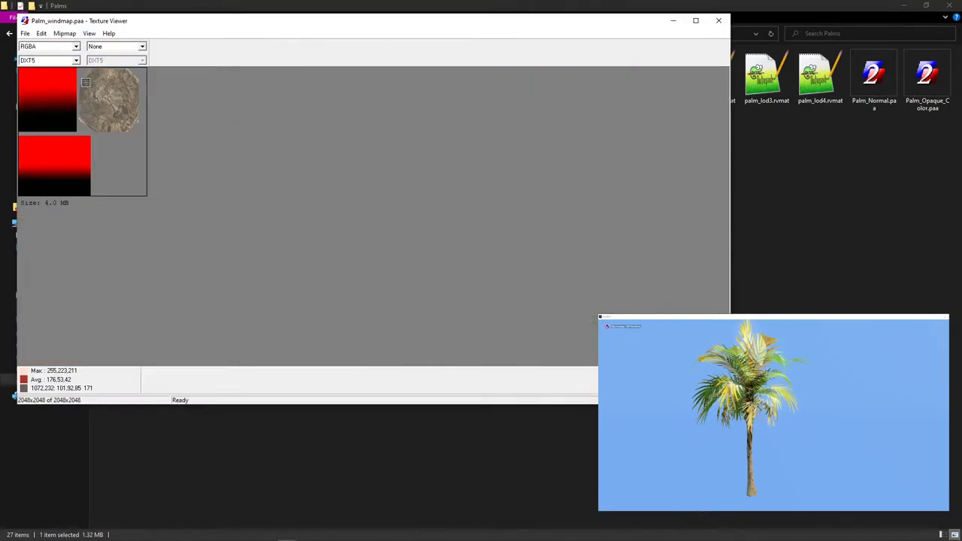
pyautogui.scroll(1, 155, 89)
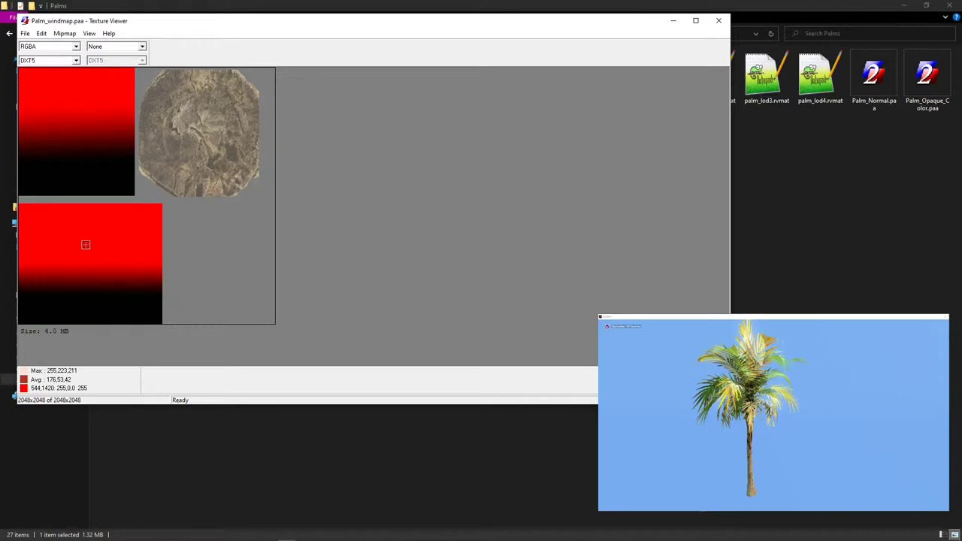
pyautogui.click(801, 155)
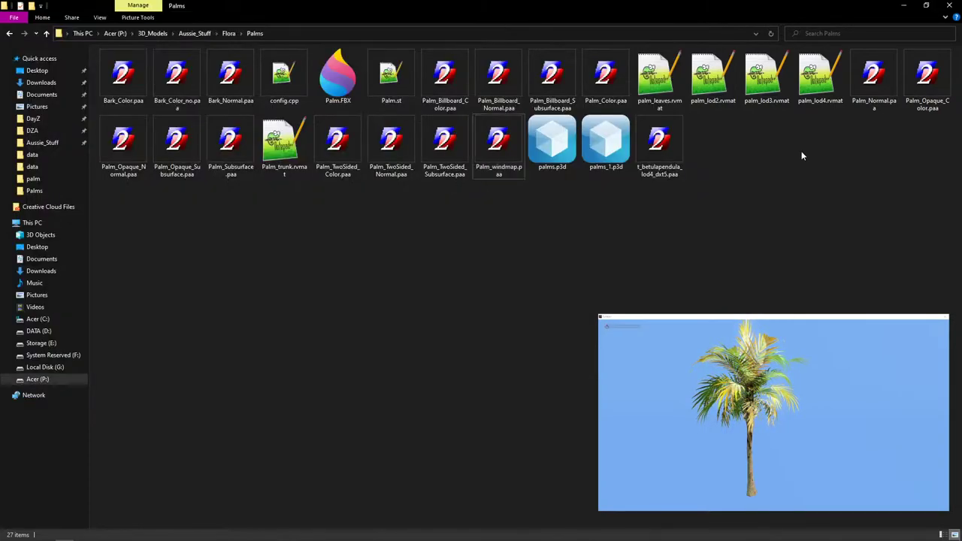
# Open Palm_Color.paa in the texture viewer, show the whole leaf texture and move its window off the files.
pyautogui.doubleClick(615, 86)
pyautogui.scroll(1, 571, 165)
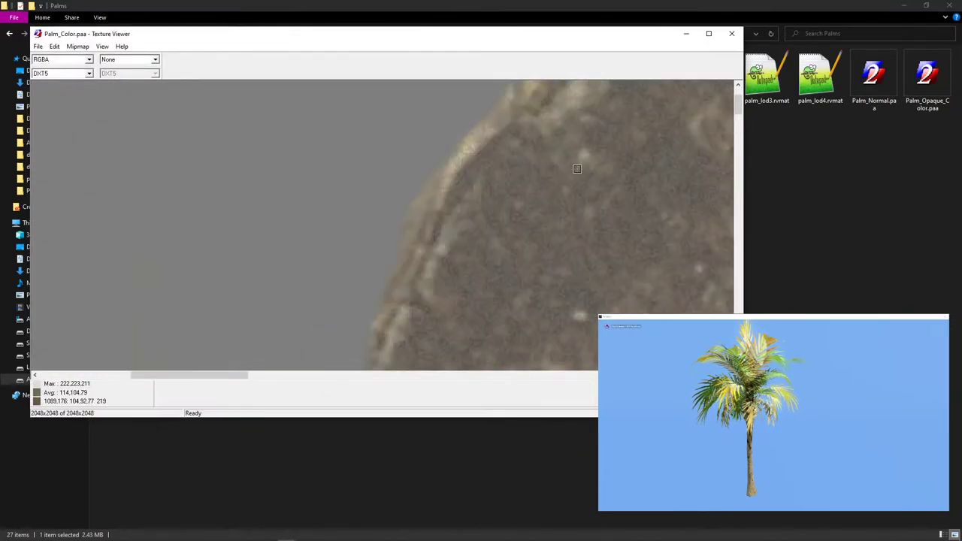
pyautogui.scroll(-3, 572, 165)
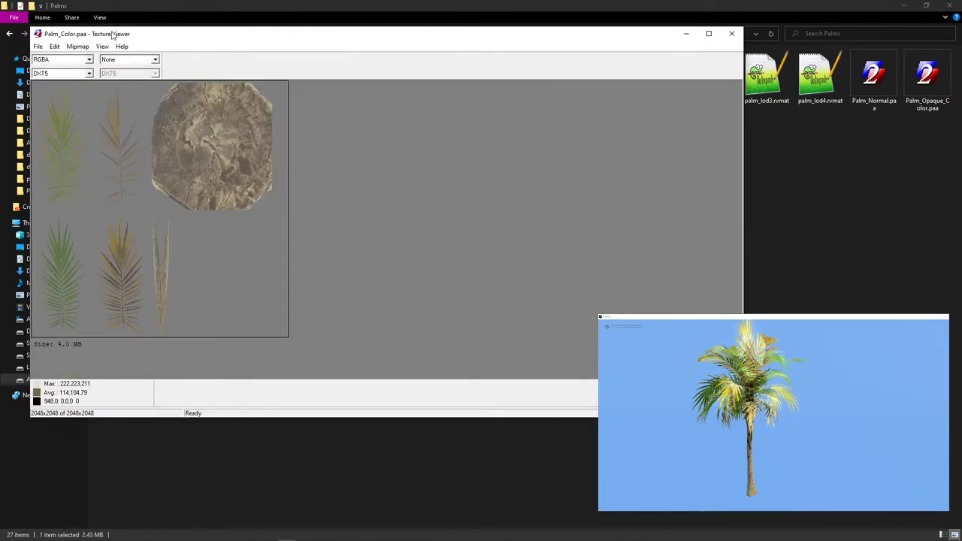
pyautogui.moveTo(286, 40)
pyautogui.mouseDown()
pyautogui.moveTo(262, 42)
pyautogui.moveTo(273, 38)
pyautogui.mouseUp()
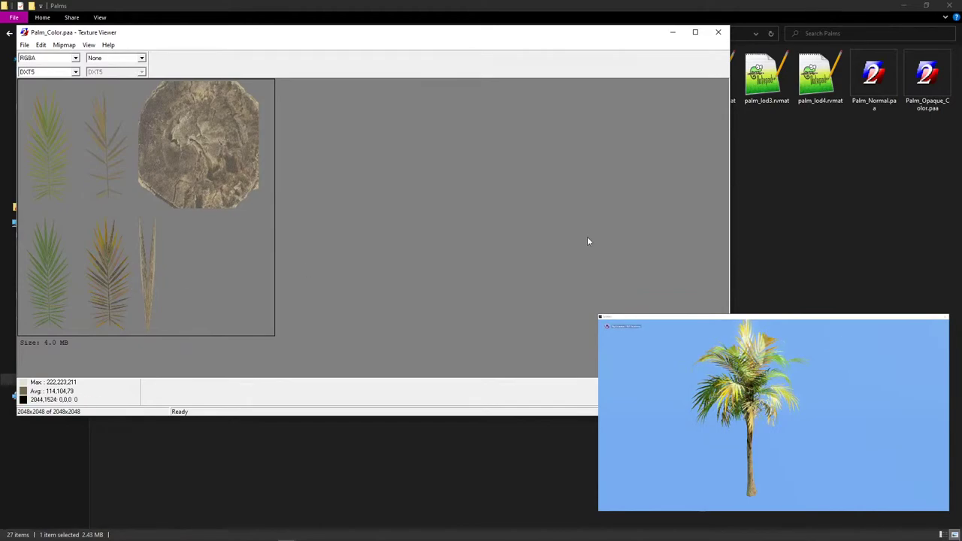
pyautogui.moveTo(636, 37); pyautogui.dragTo(827, 273)
# Open Palm_windmap.paa from the Palms folder with texView 2.
pyautogui.keyDown('shift'); pyautogui.click(500, 146); pyautogui.keyUp('shift')
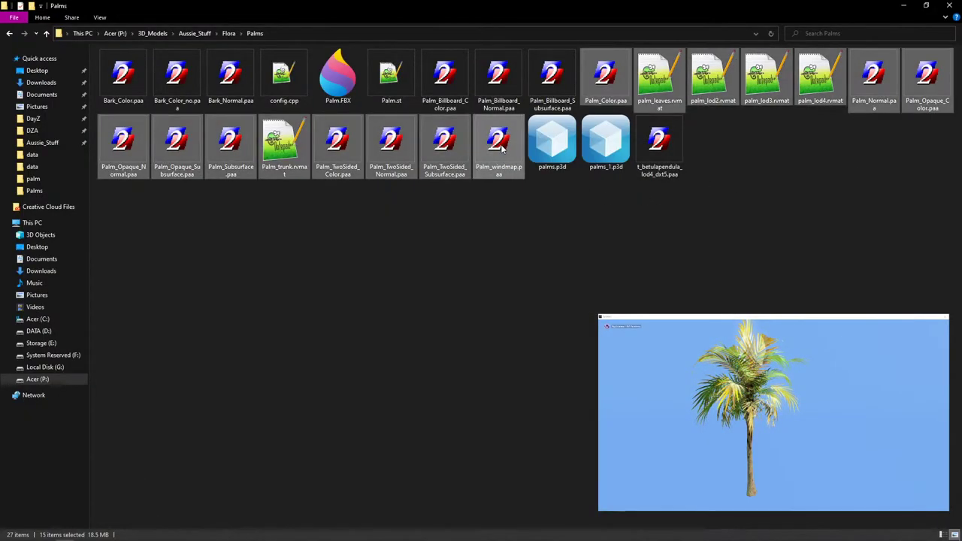
pyautogui.click(497, 188)
pyautogui.click(498, 151)
pyautogui.rightClick(497, 150)
pyautogui.moveTo(541, 214)
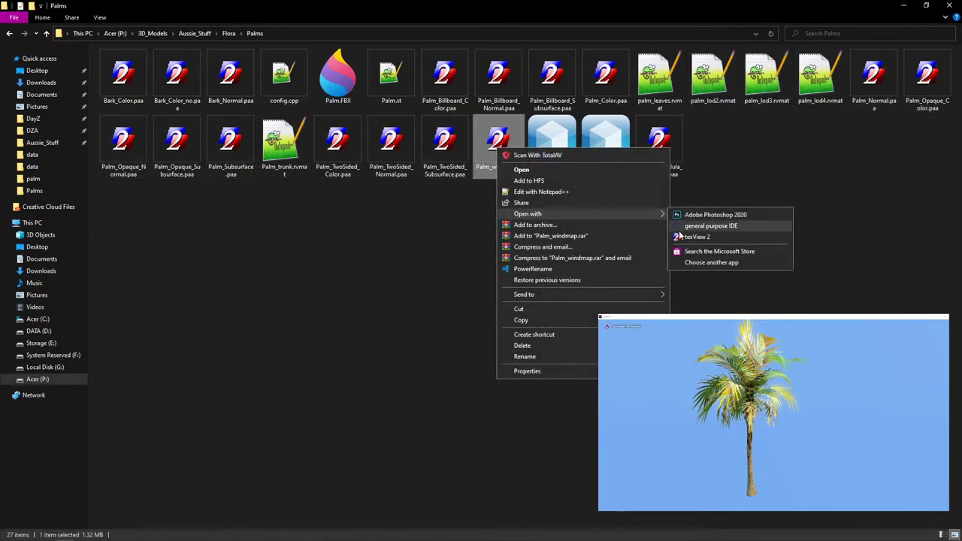
pyautogui.click(671, 237)
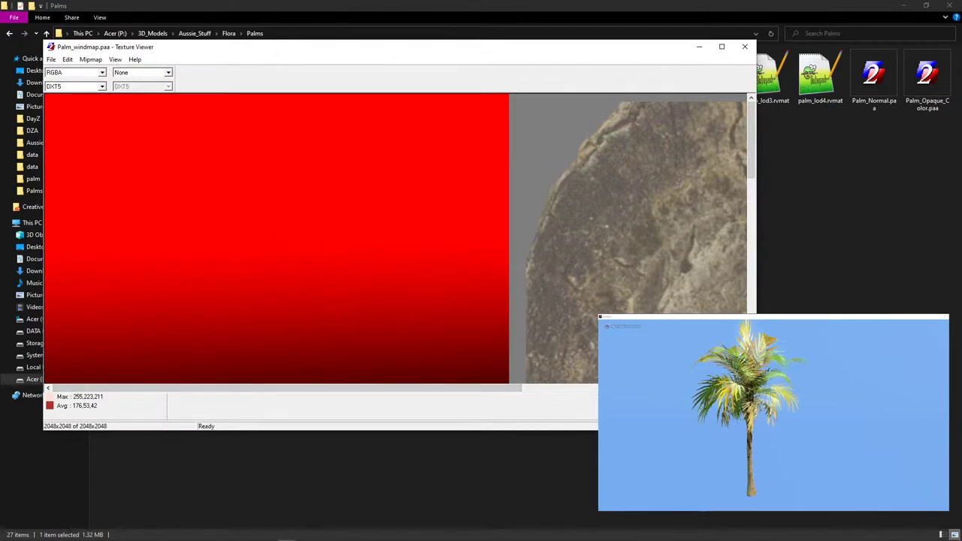
# Bring the Palm_Color.paa viewer to the front and move it partly clear of the wind map window.
pyautogui.click(286, 534)
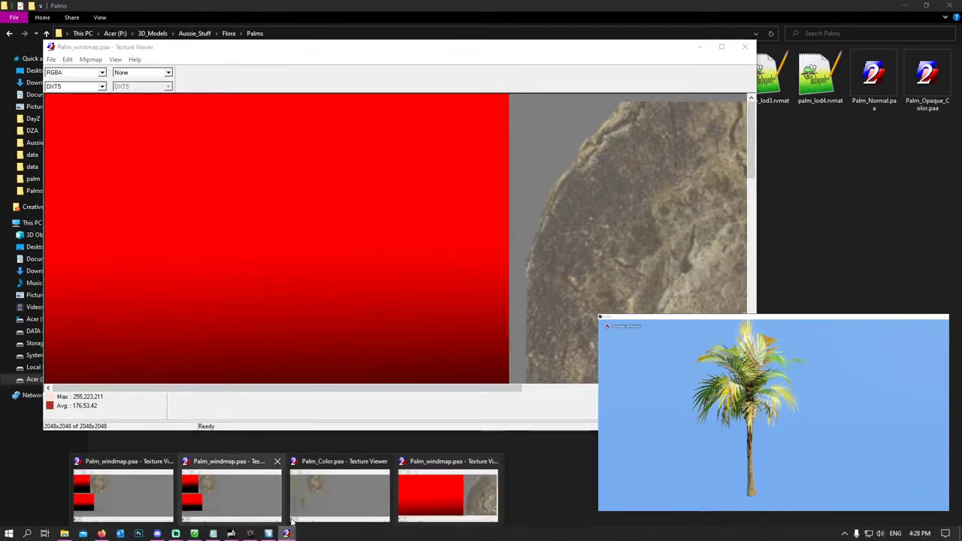
pyautogui.moveTo(307, 513)
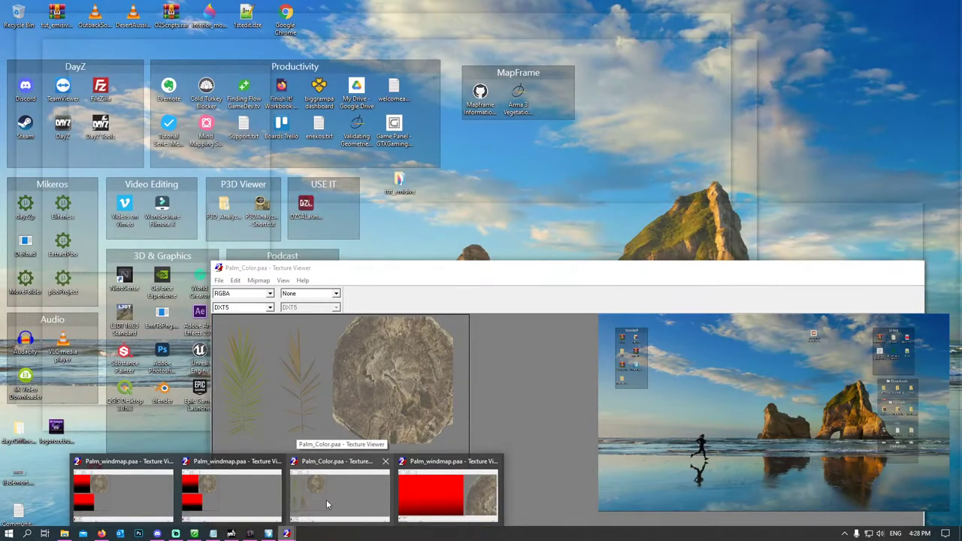
pyautogui.click(327, 499)
pyautogui.moveTo(530, 274); pyautogui.dragTo(623, 217)
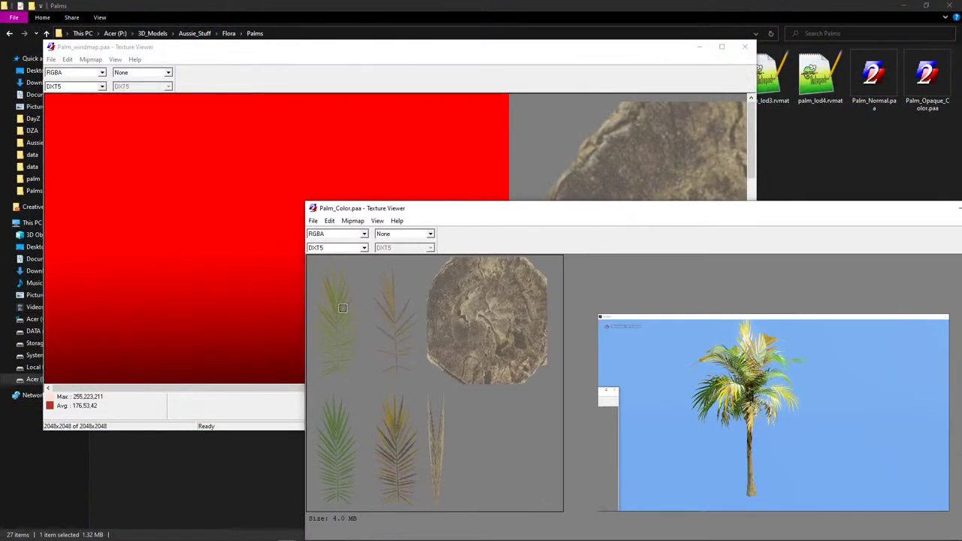
# Show the whole Palm_windmap.paa texture and place the Palm_Color.paa viewer beside it to compare gradients with fronds.
pyautogui.click(231, 191)
pyautogui.scroll(1, 230, 191)
pyautogui.scroll(-3, 136, 143)
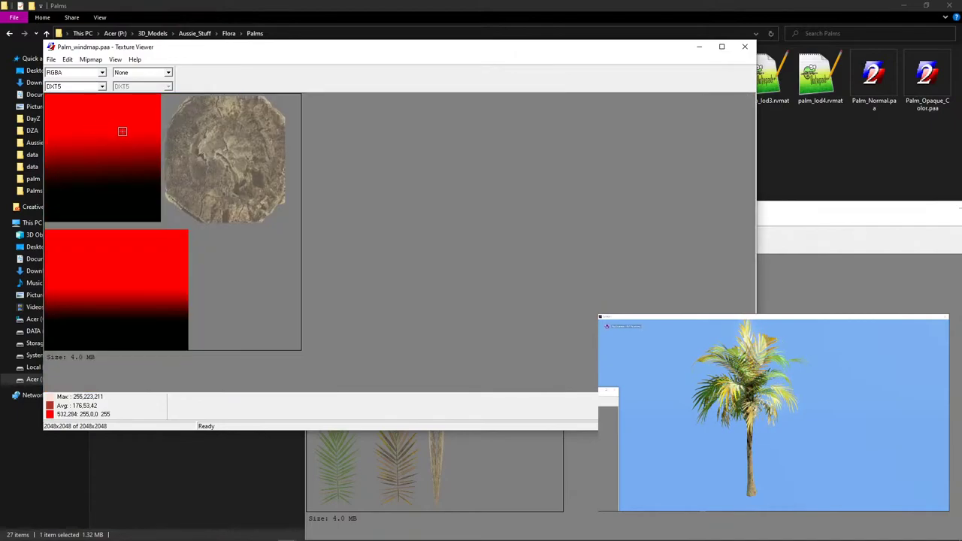
pyautogui.click(793, 218)
pyautogui.moveTo(760, 218); pyautogui.dragTo(776, 72)
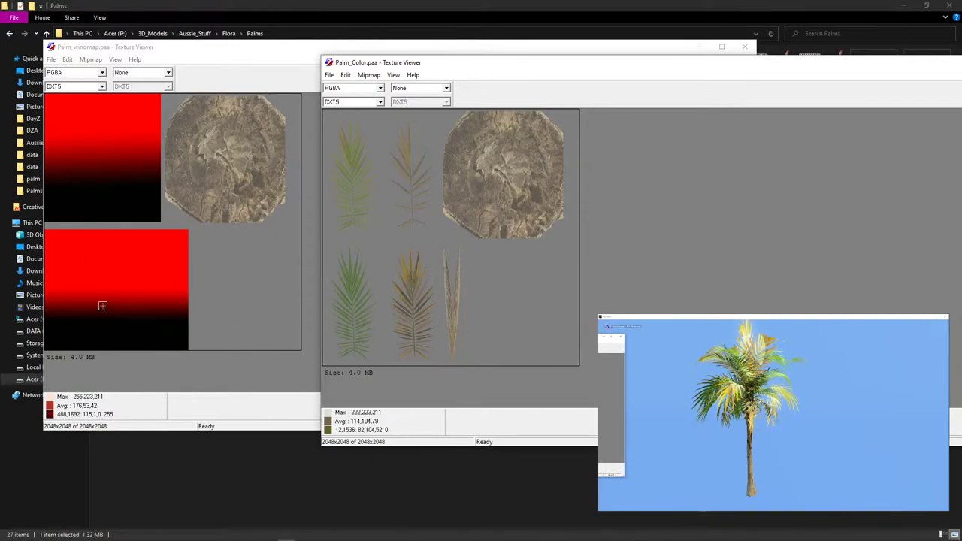
pyautogui.moveTo(802, 70); pyautogui.dragTo(681, 92)
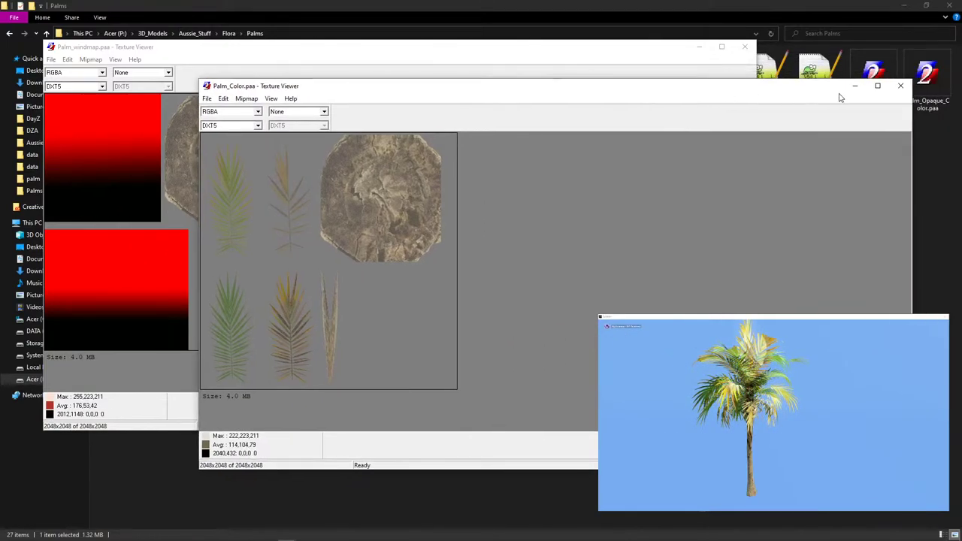
# Close the Palm_Color.paa viewer and all Palm_windmap.paa viewers, and minimize the Palms folder window.
pyautogui.click(904, 87)
pyautogui.click(745, 46)
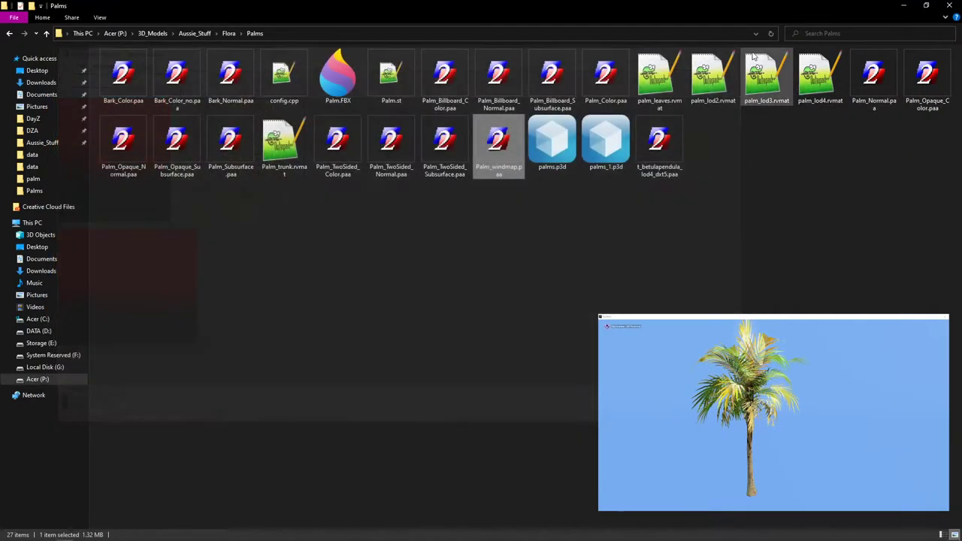
pyautogui.click(904, 5)
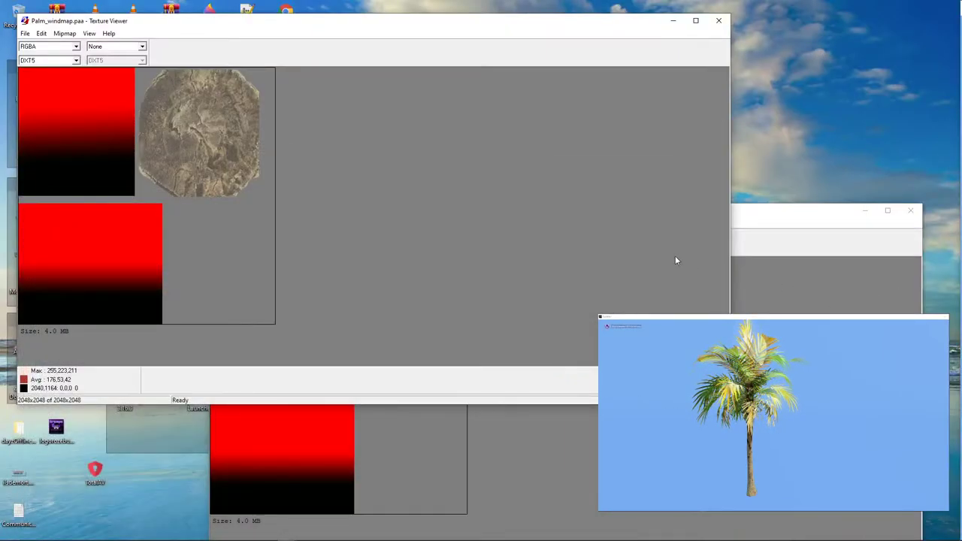
pyautogui.click(720, 20)
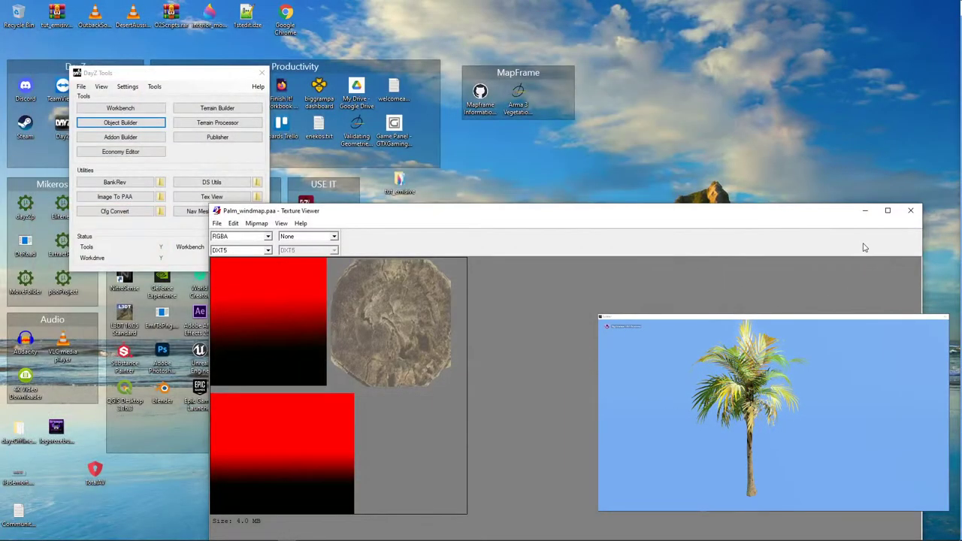
pyautogui.click(911, 212)
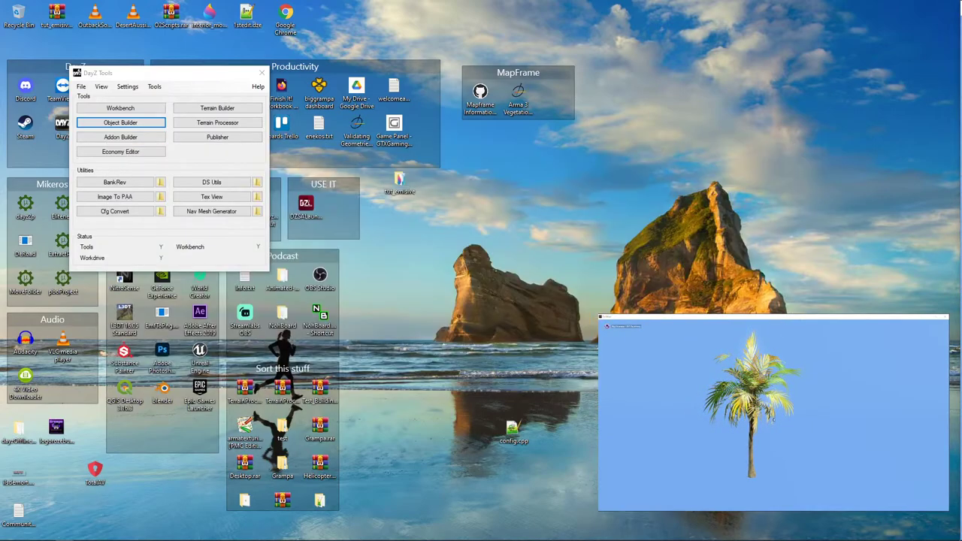
# Close the remaining palm preview and DayZ Tools windows, and hide the second-screen overlay in the streaming software.
pyautogui.hotkey('alt', 'Tab')
pyautogui.click(949, 5)
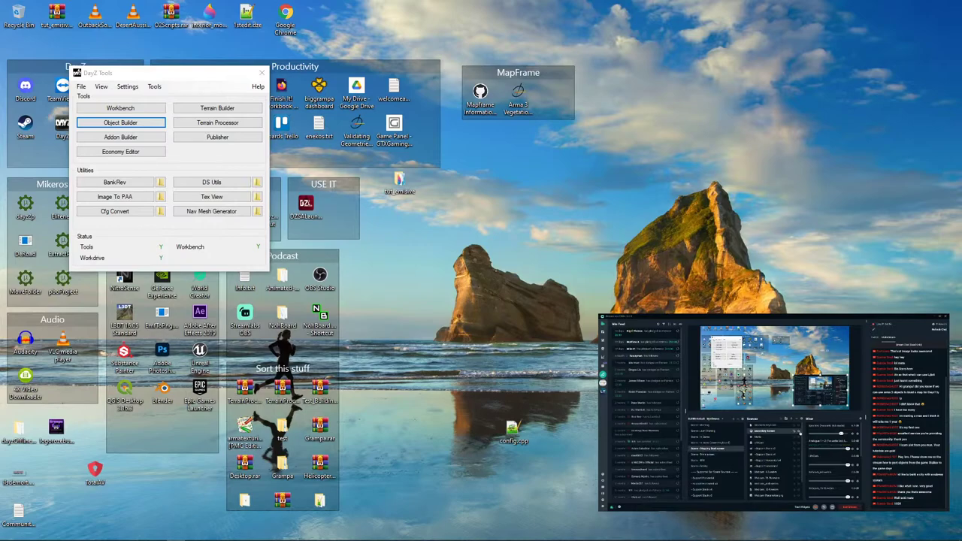
pyautogui.click(800, 434)
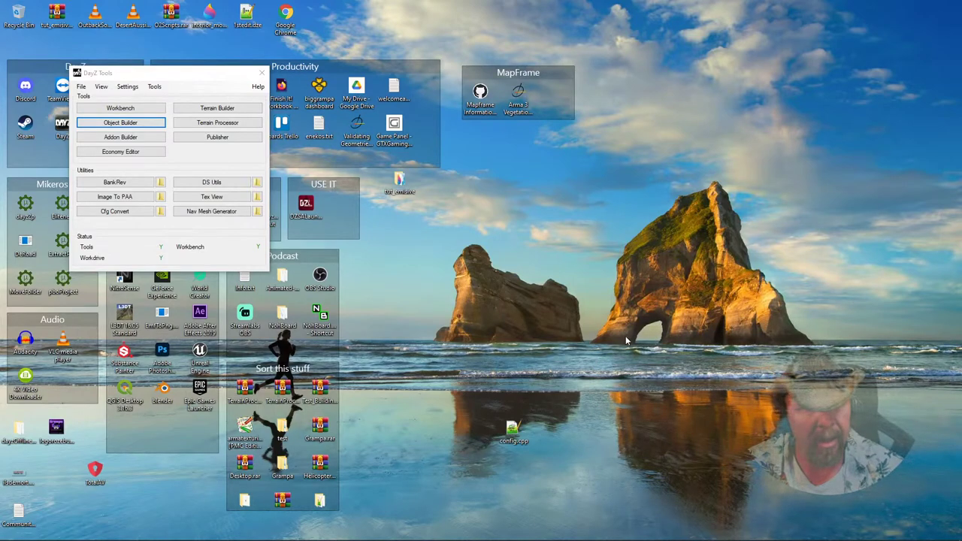
pyautogui.click(261, 73)
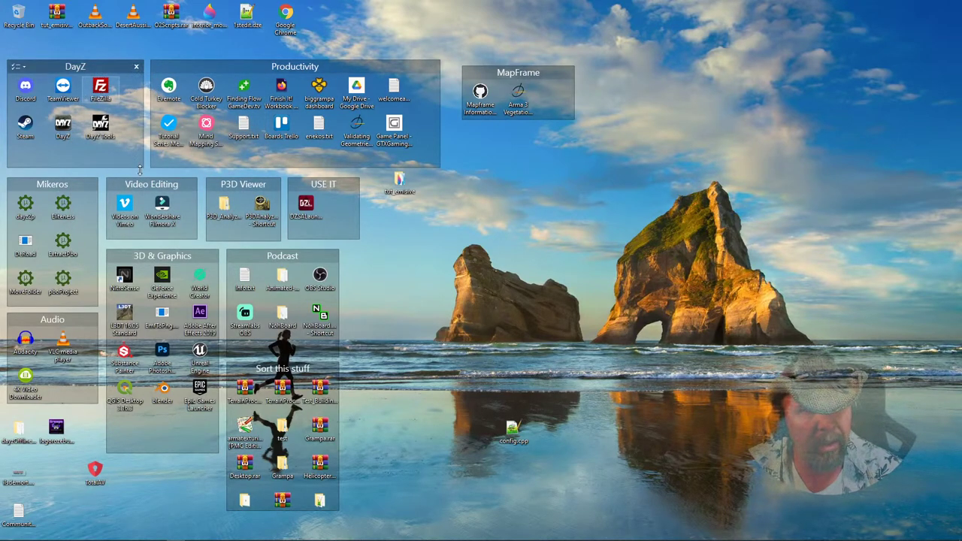
# Start DZSA Launcher and join the BigGrampa DZ Academy server.
pyautogui.doubleClick(307, 206)
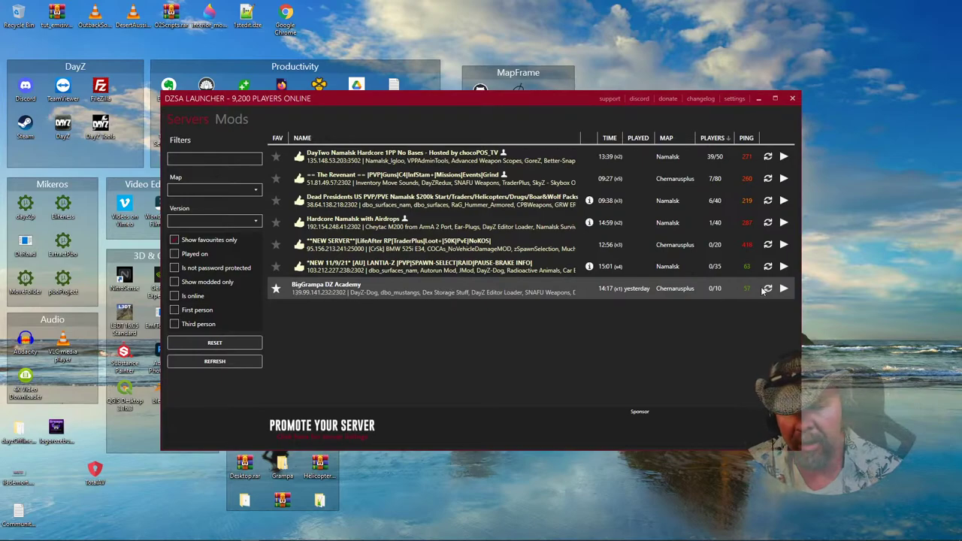
pyautogui.click(784, 288)
pyautogui.click(724, 309)
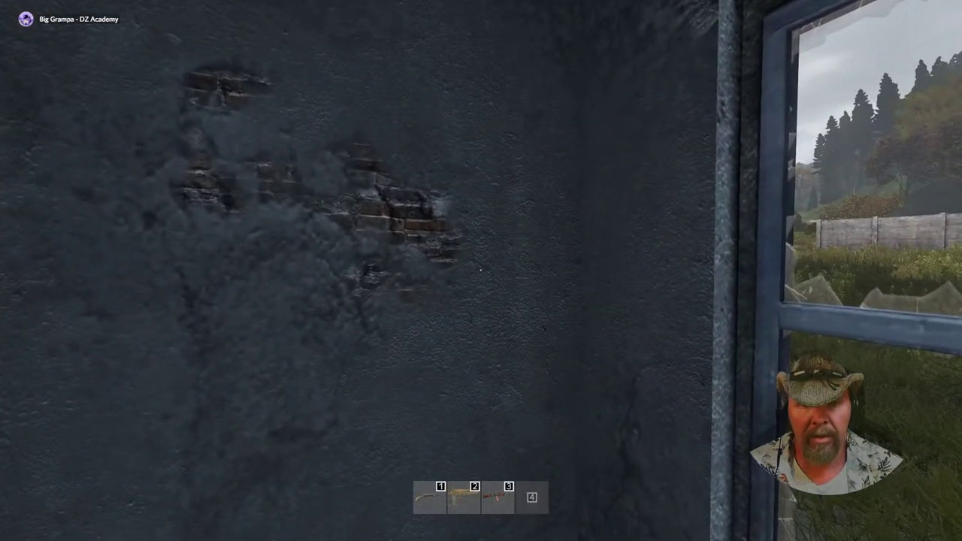
# Toggle on Community Online Tools and the V++ Admin Tools with their keybinds, and enable GodMode.
pyautogui.press('End')
pyautogui.press('y')
pyautogui.press('y')
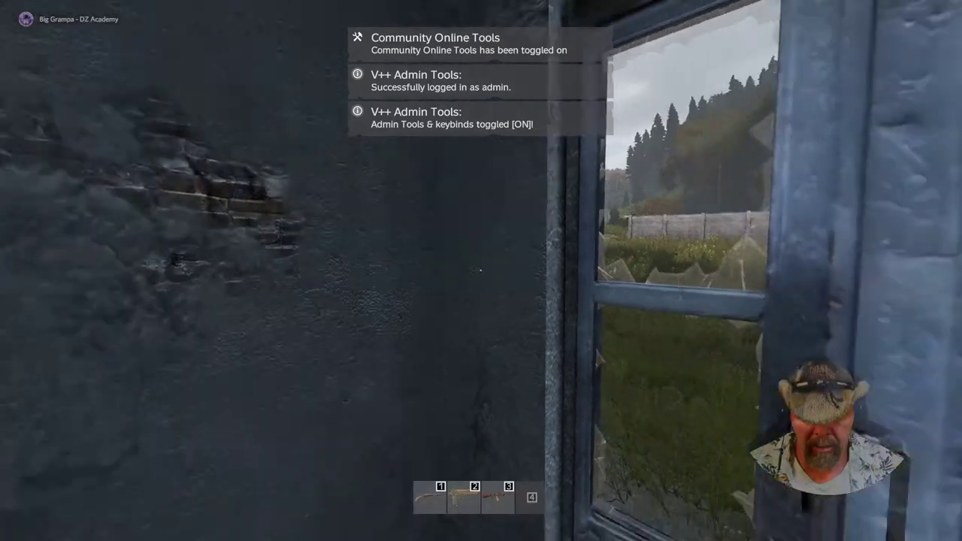
pyautogui.press('g')
pyautogui.press('w')
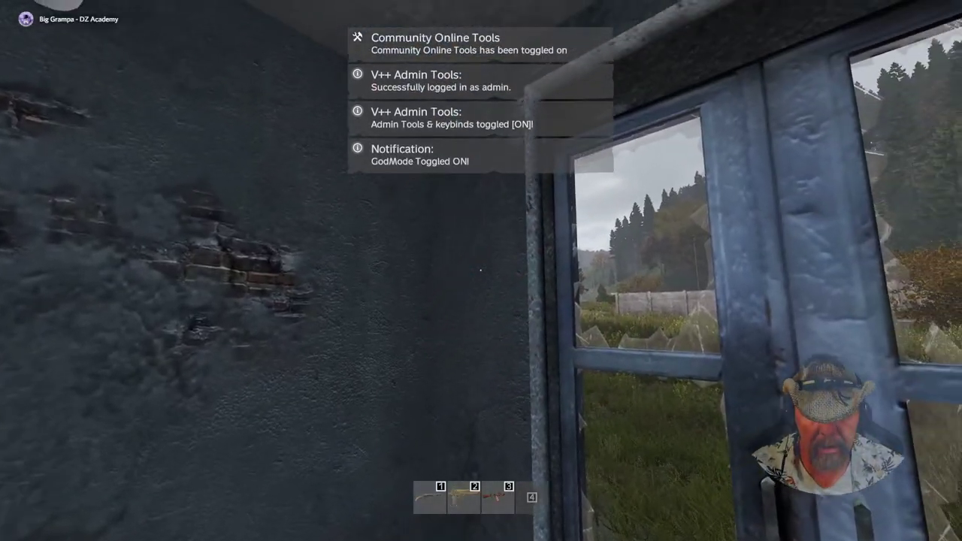
pyautogui.press('w')
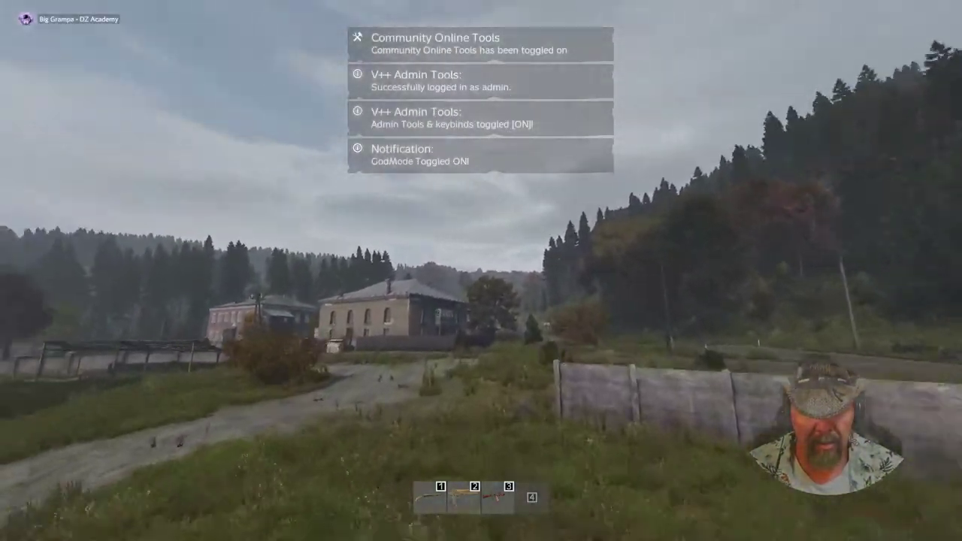
pyautogui.press('w')
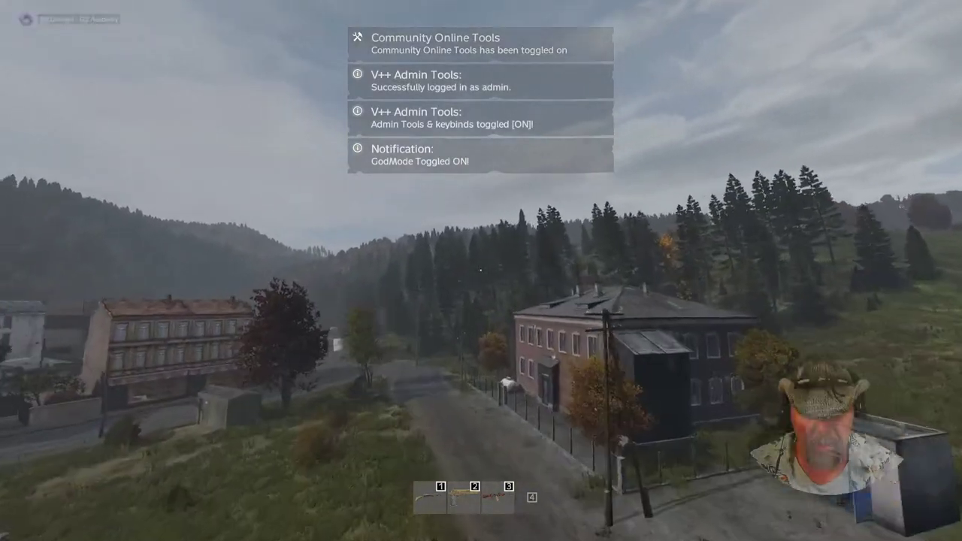
pyautogui.press('w')
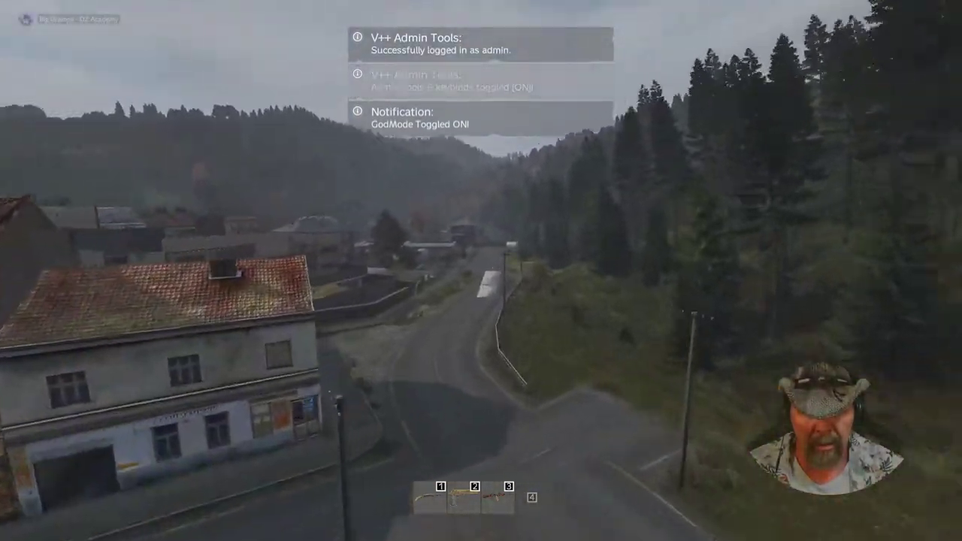
pyautogui.press('w')
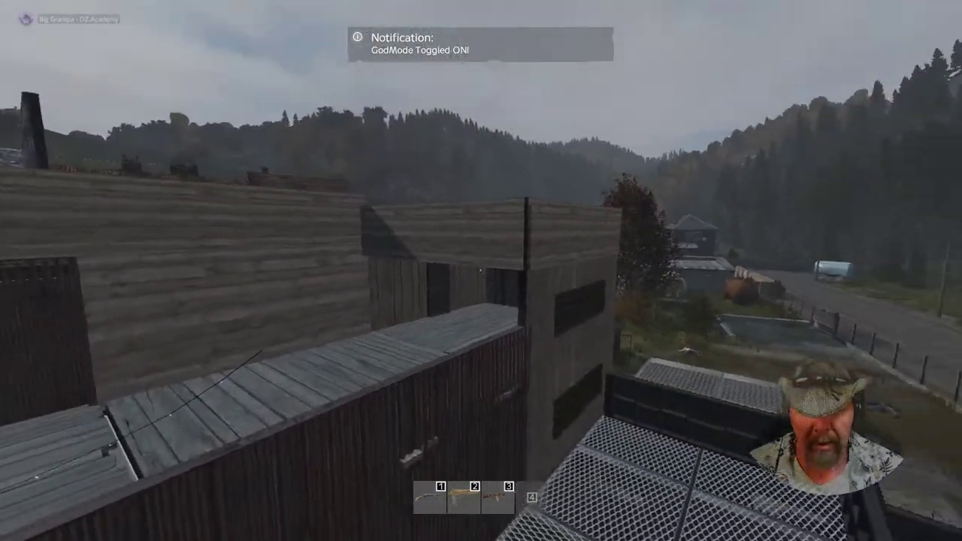
pyautogui.press('w')
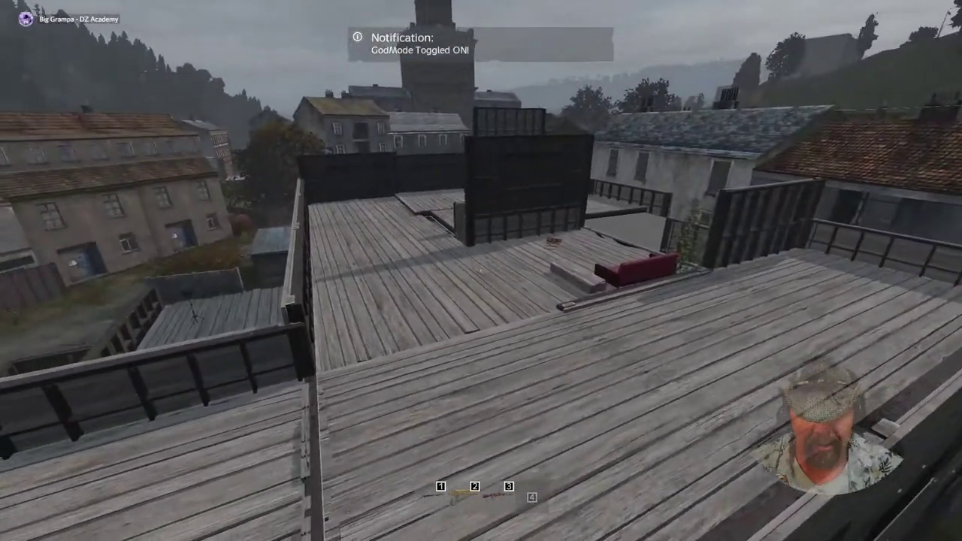
pyautogui.press('w')
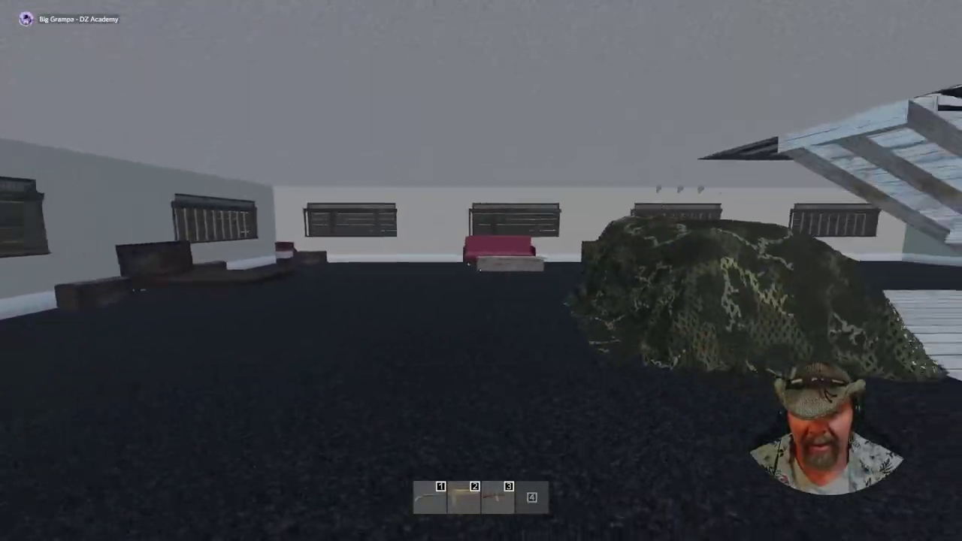
pyautogui.press('w')
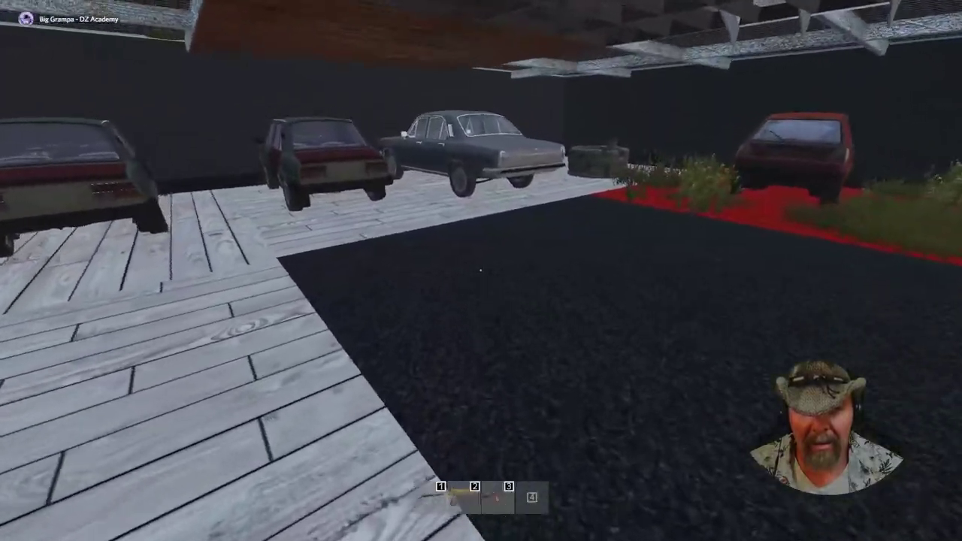
pyautogui.press('w')
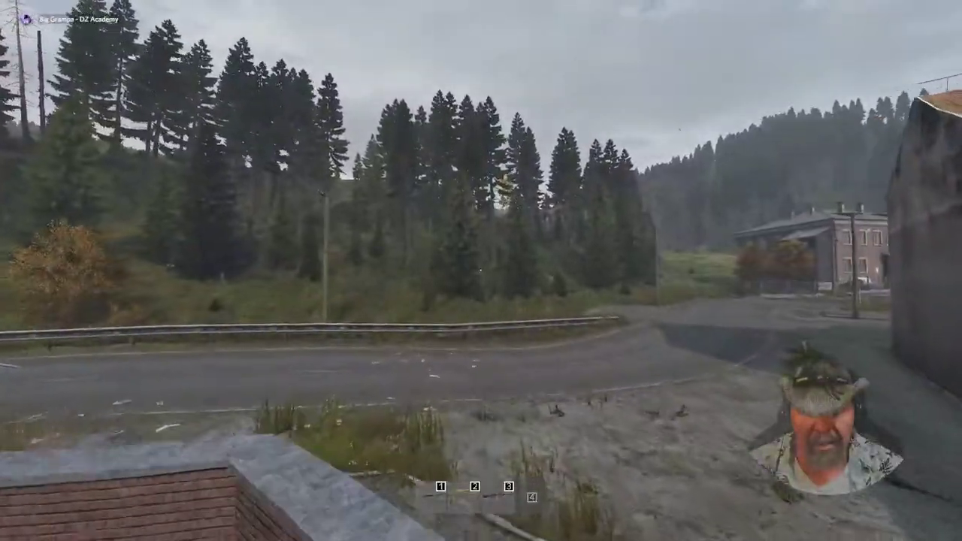
pyautogui.press('w')
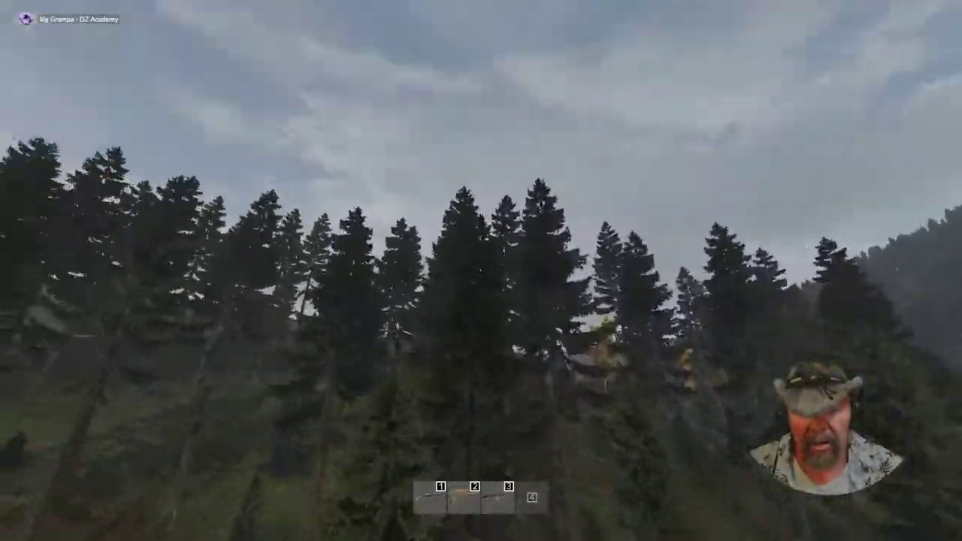
pyautogui.press('w')
pyautogui.press('w')
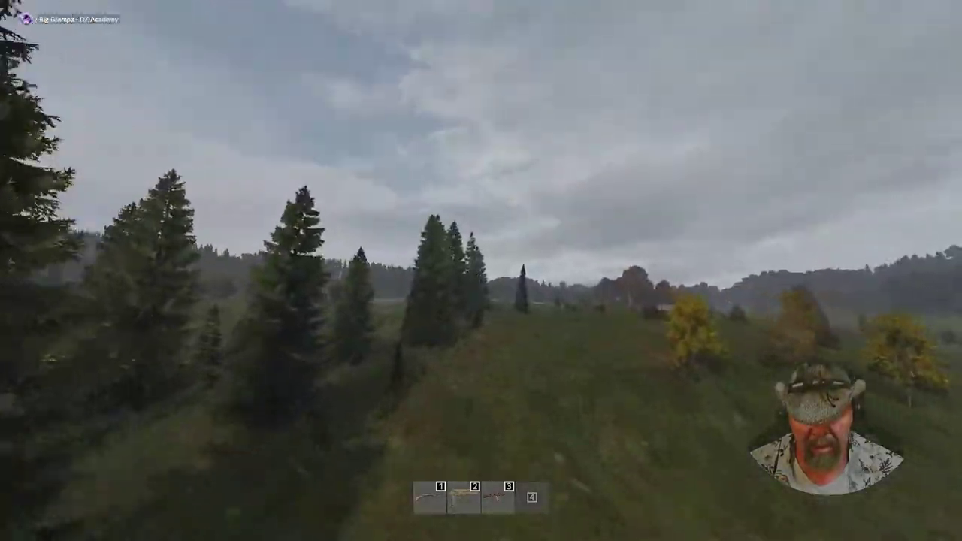